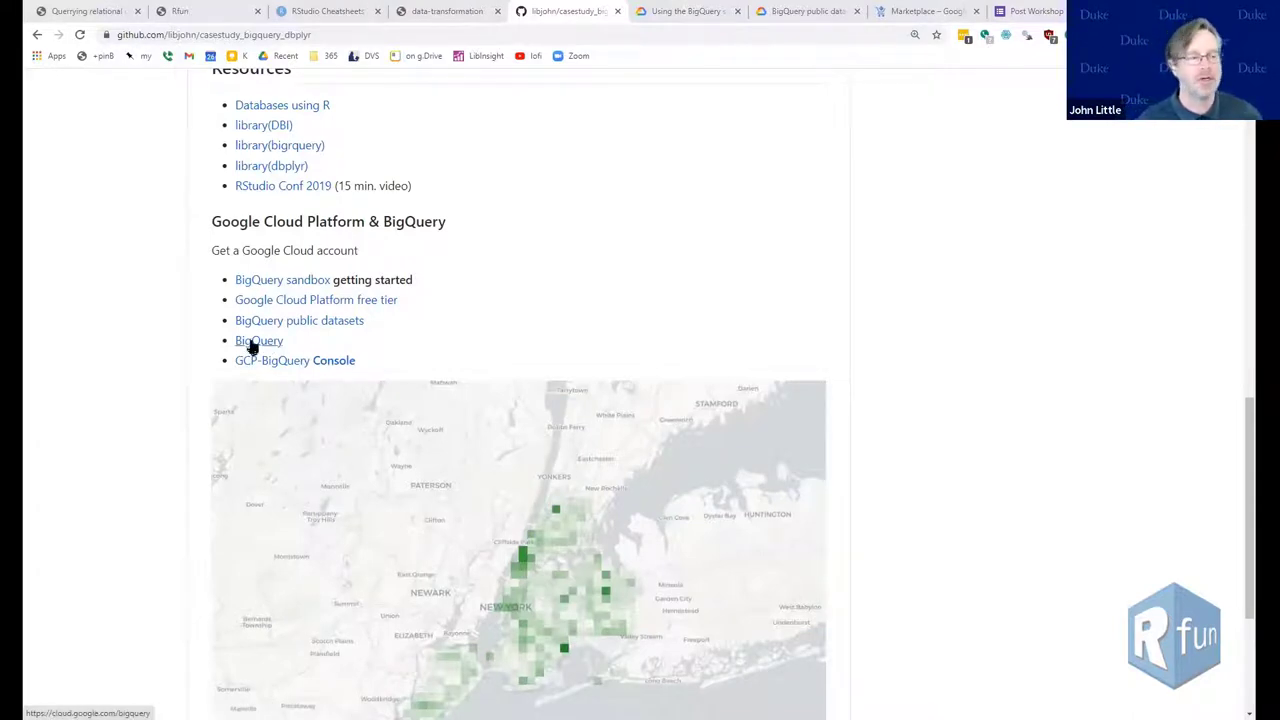
Open the BigQuery link from the README's Google Cloud resources in a new tab and go to the BigQuery console
{"action": "right_click", "coordinate": [255, 346]}
{"action": "left_click", "coordinate": [279, 351]}
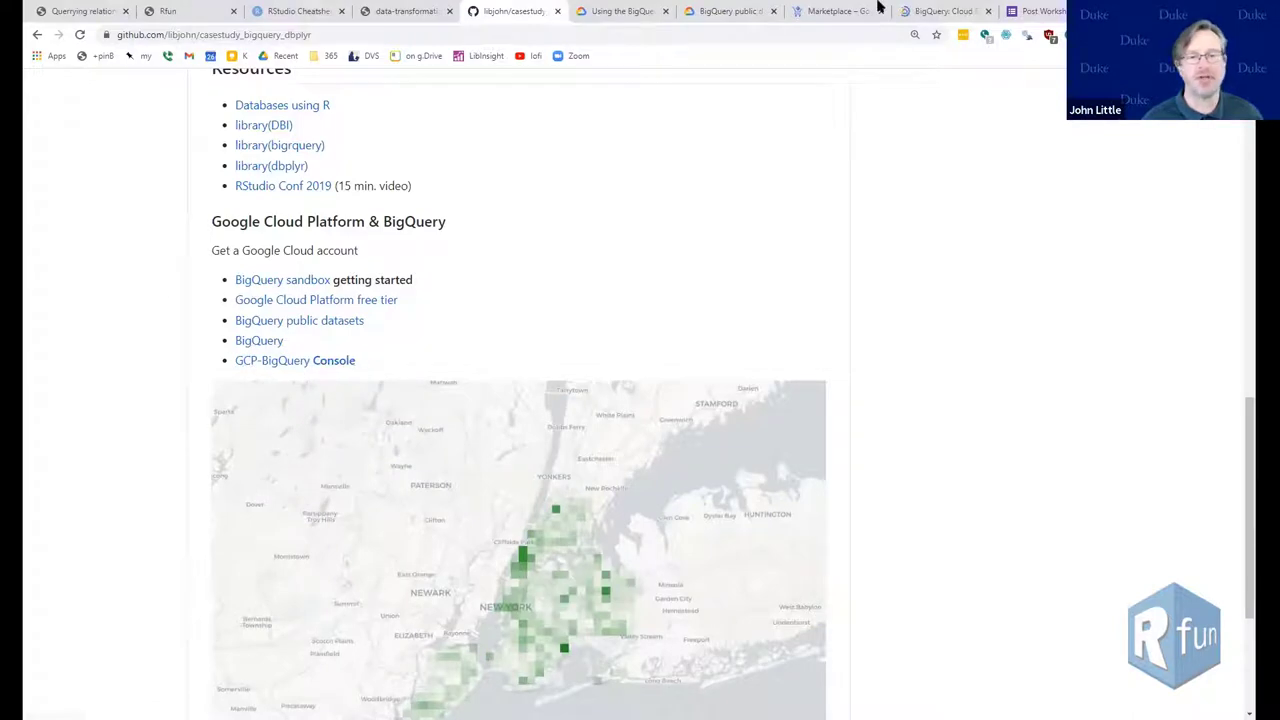
{"action": "left_click", "coordinate": [940, 14]}
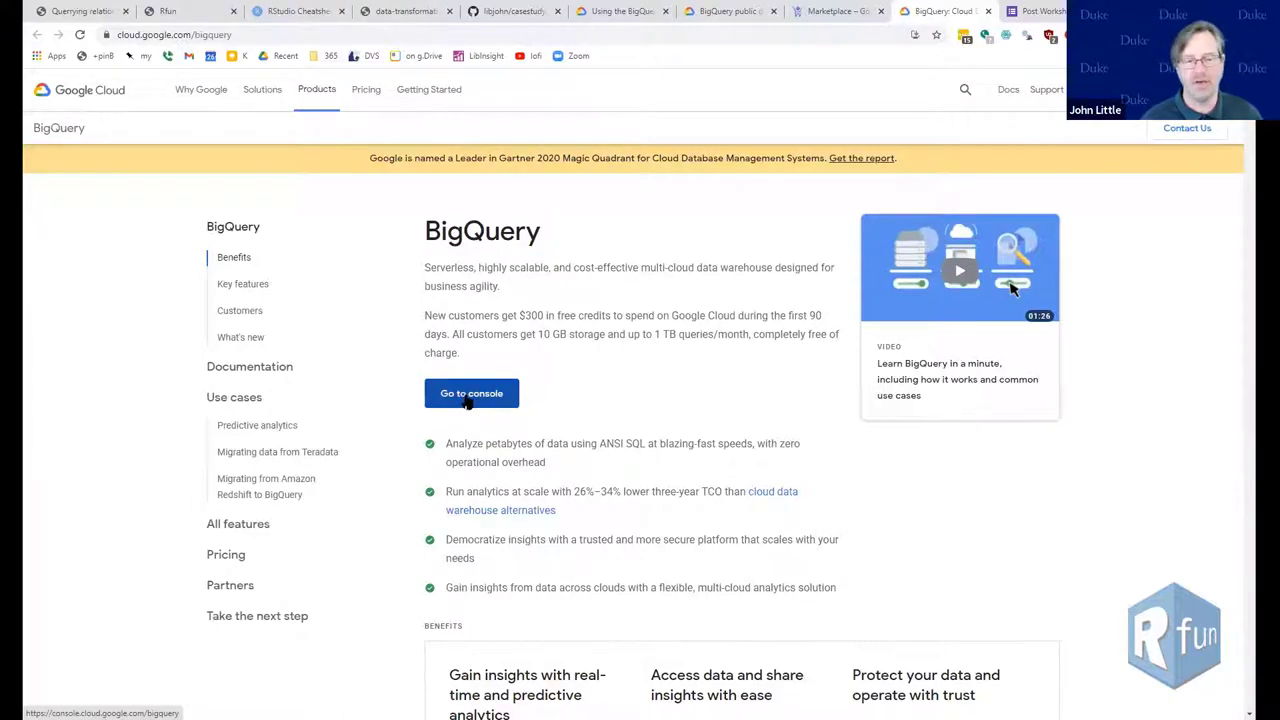
{"action": "scroll", "coordinate": [654, 391], "scroll_direction": "down", "scroll_amount": 1}
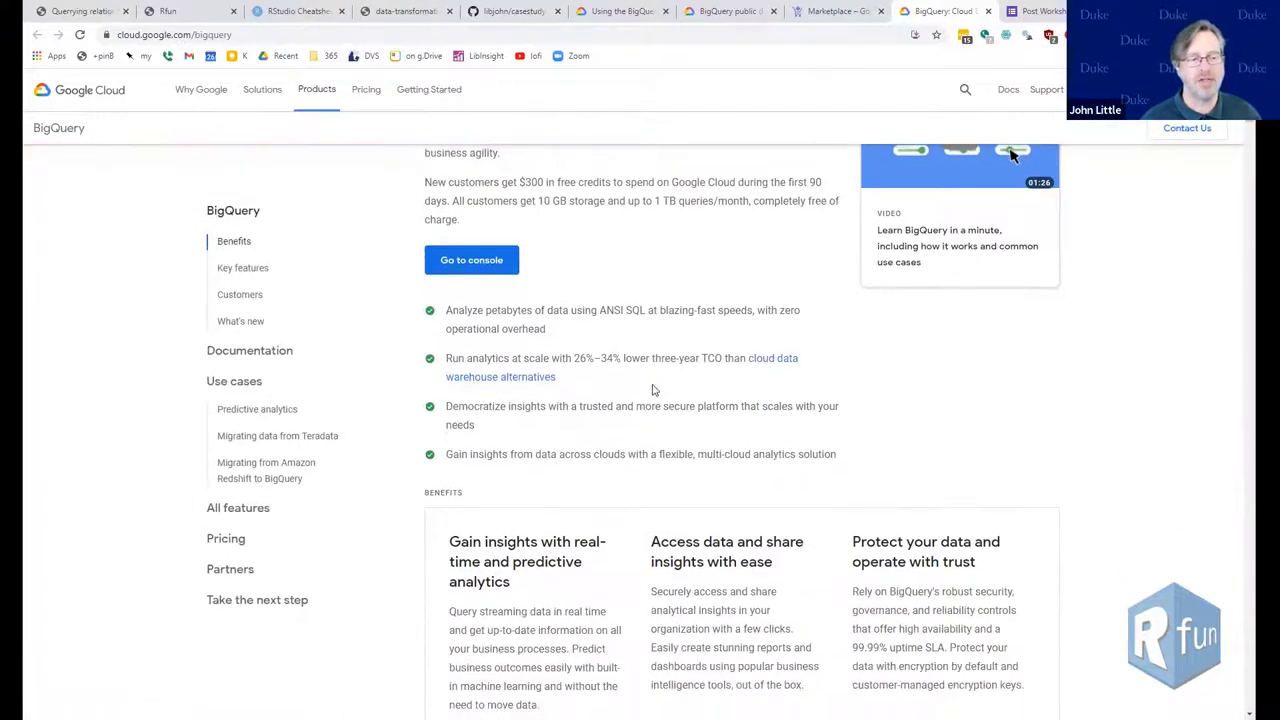
{"action": "scroll", "coordinate": [652, 390], "scroll_direction": "up", "scroll_amount": 1}
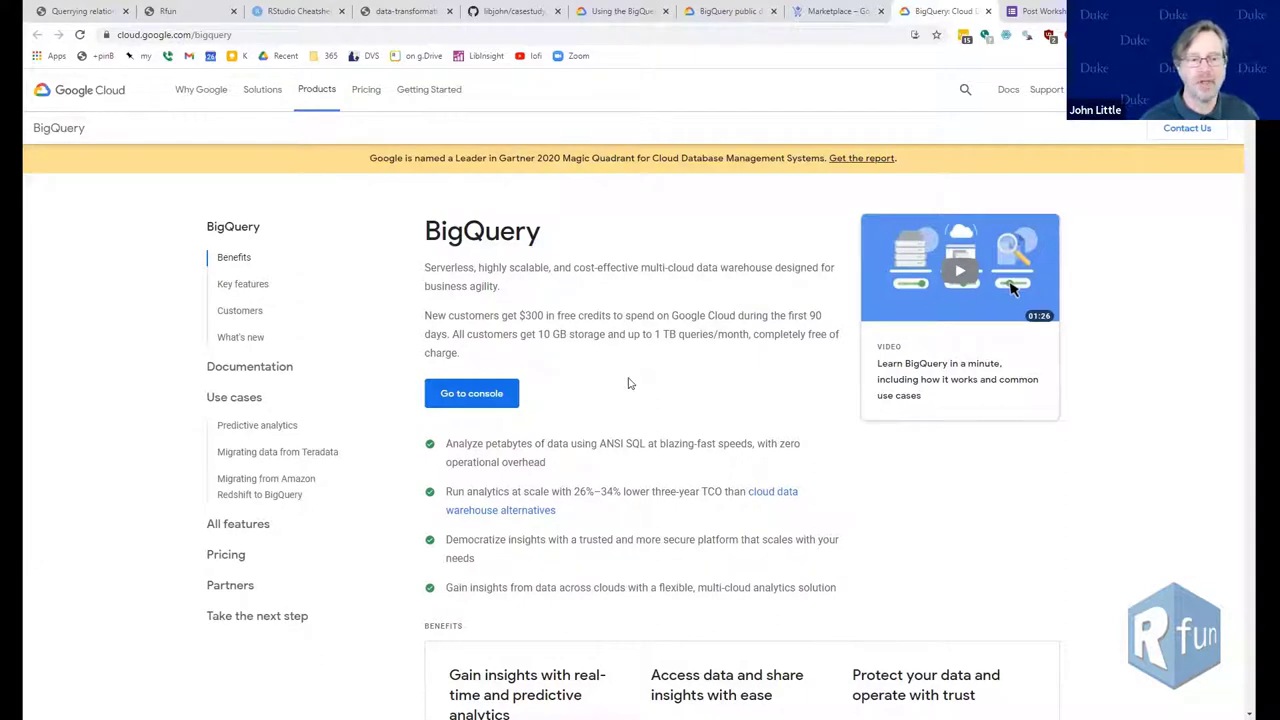
{"action": "left_click", "coordinate": [458, 397]}
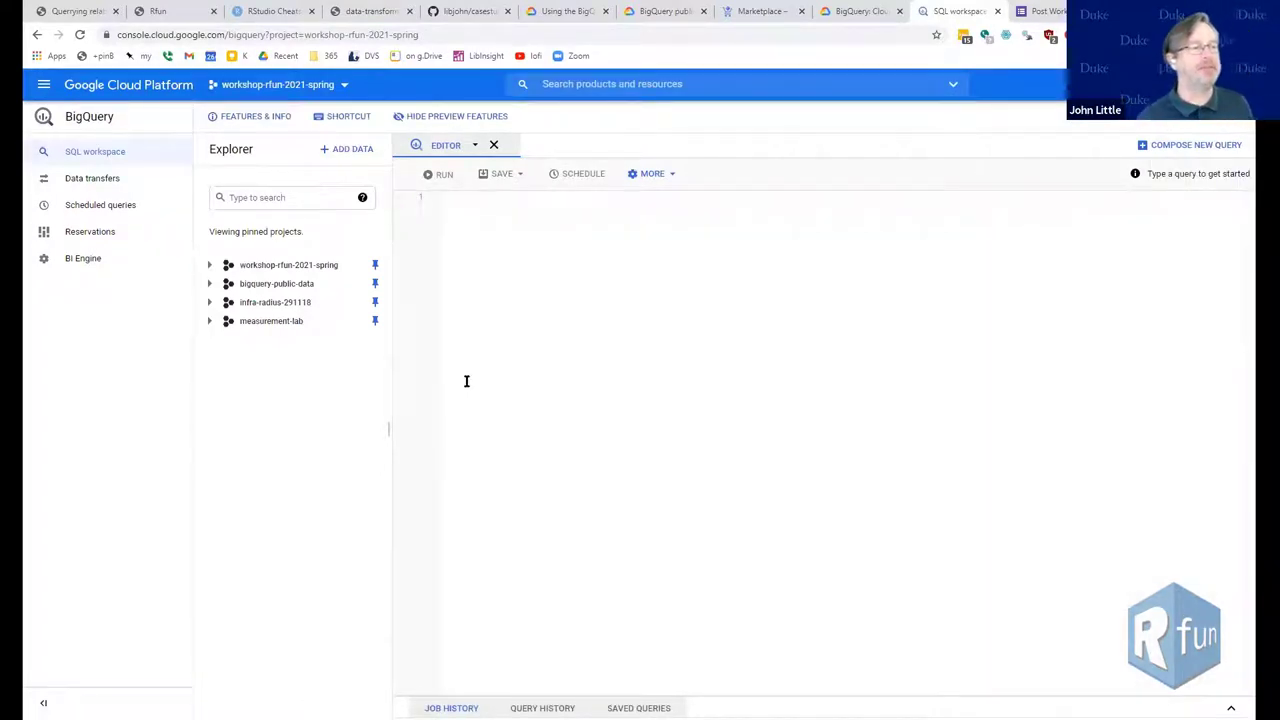
Look over the console's navigation menu of products and the project selector, and close both without choosing anything
{"action": "left_click", "coordinate": [44, 88]}
{"action": "mouse_move", "coordinate": [100, 151]}
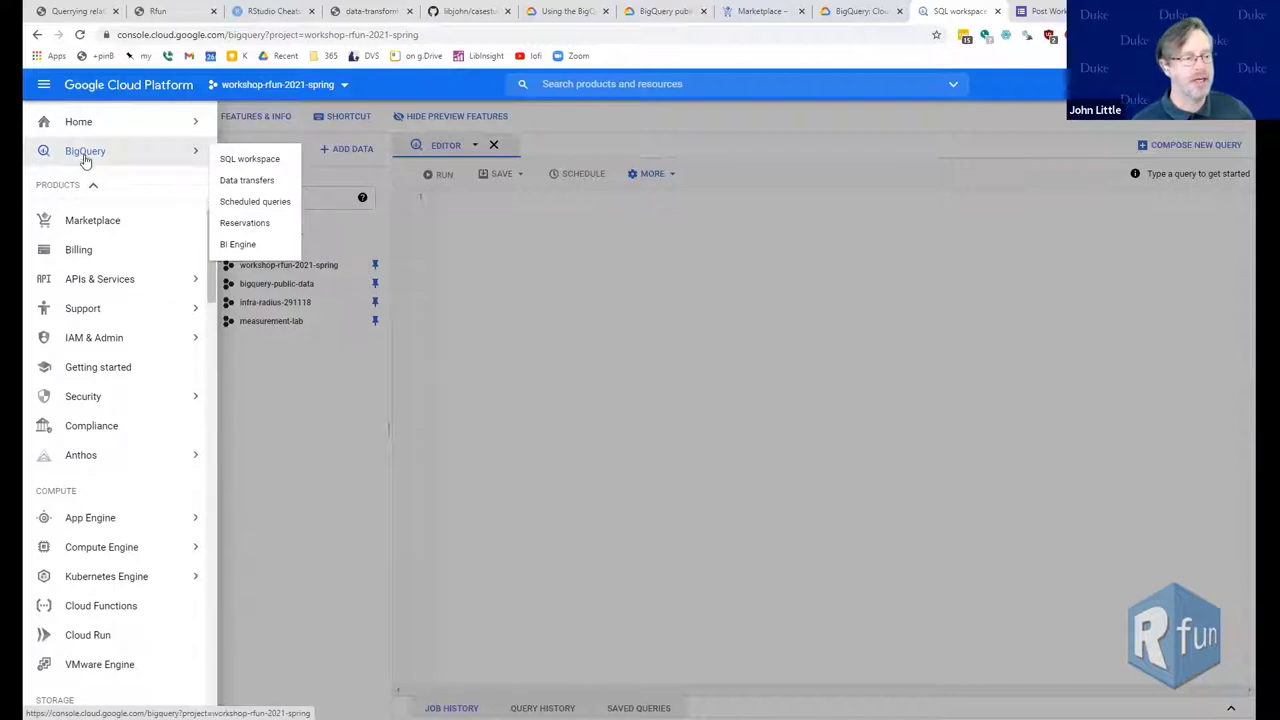
{"action": "scroll", "coordinate": [94, 457], "scroll_direction": "down", "scroll_amount": 1}
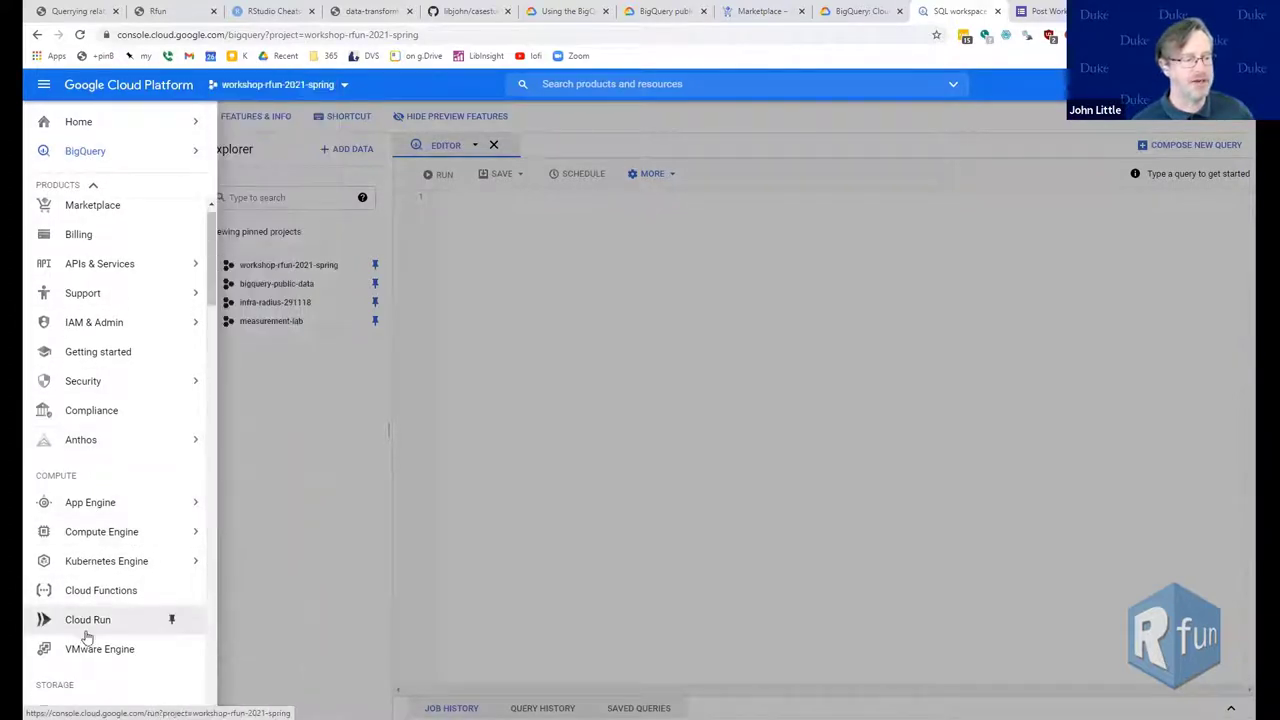
{"action": "scroll", "coordinate": [86, 460], "scroll_direction": "up", "scroll_amount": 1}
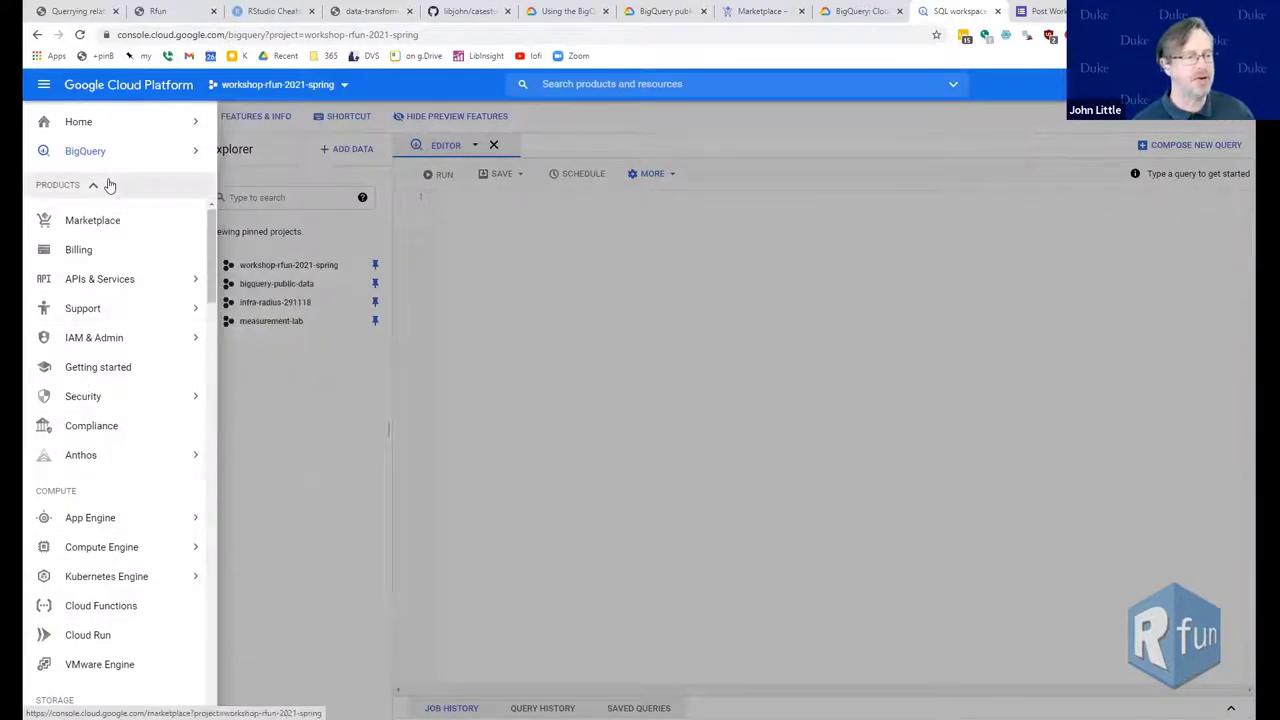
{"action": "left_click", "coordinate": [428, 89]}
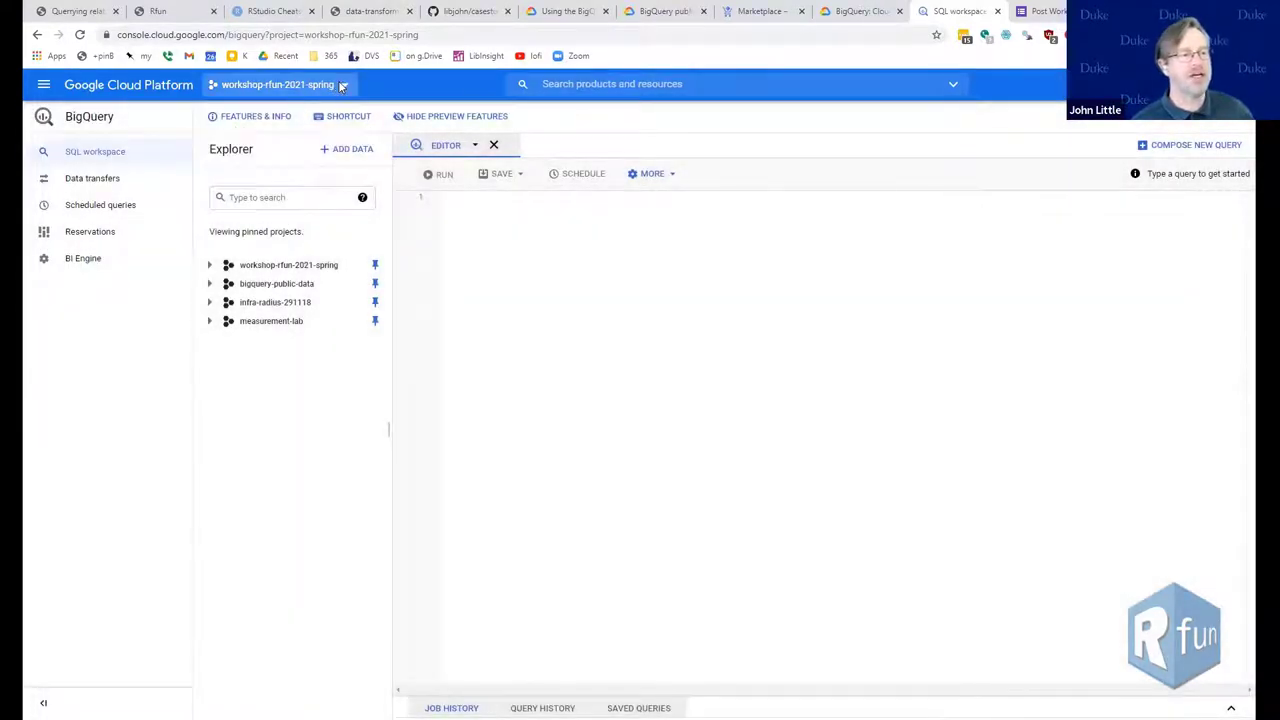
{"action": "left_click", "coordinate": [341, 86]}
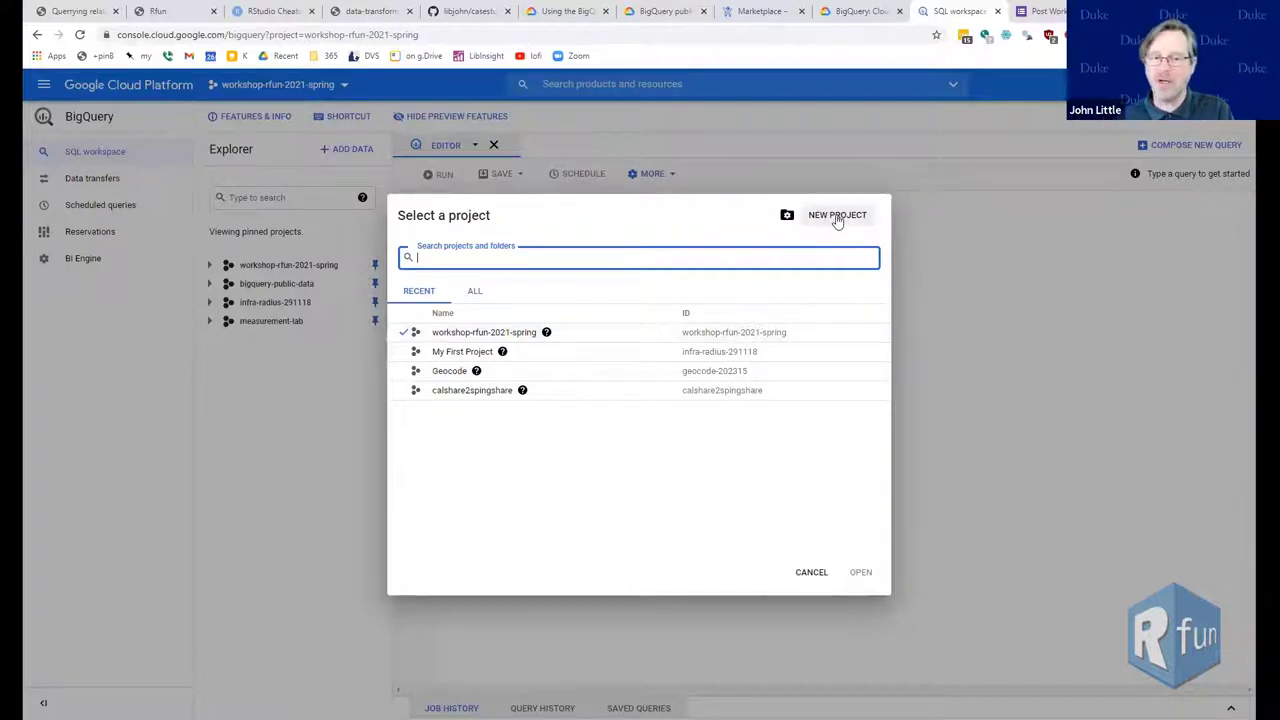
{"action": "left_click", "coordinate": [813, 574]}
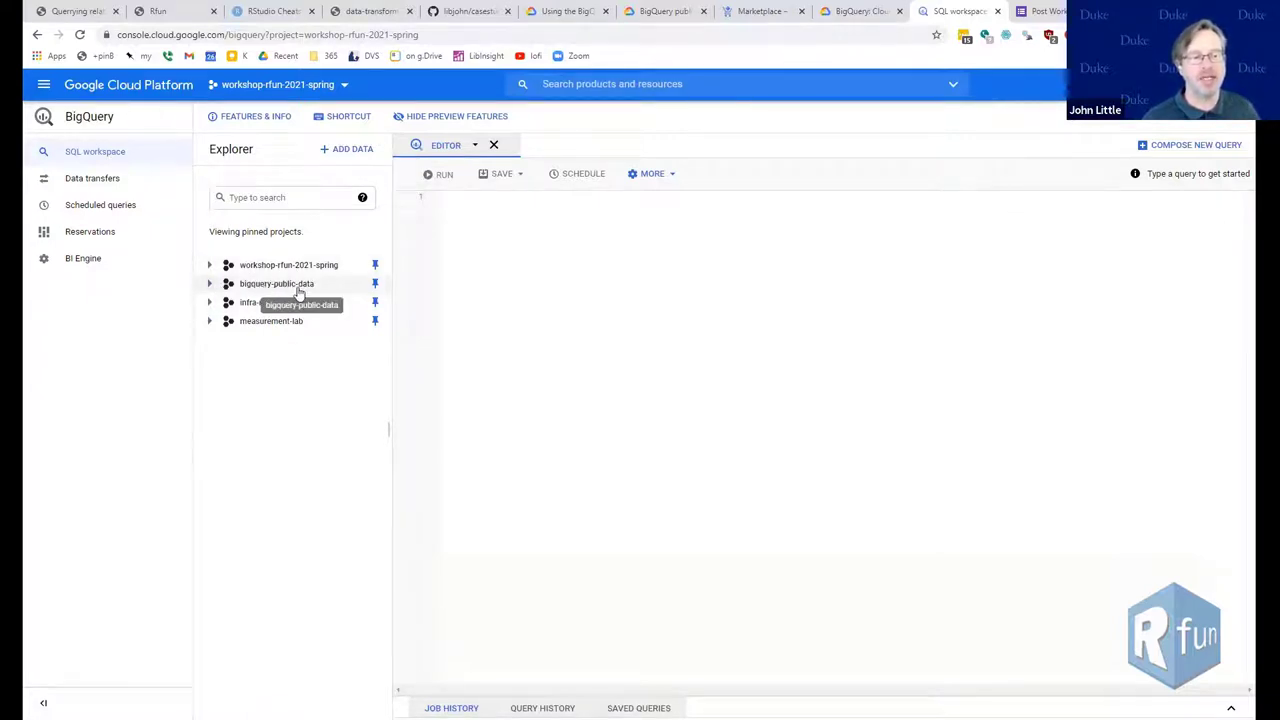
Expand the bigquery-public-data project and load more results at the end of its dataset list
{"action": "left_click", "coordinate": [209, 284]}
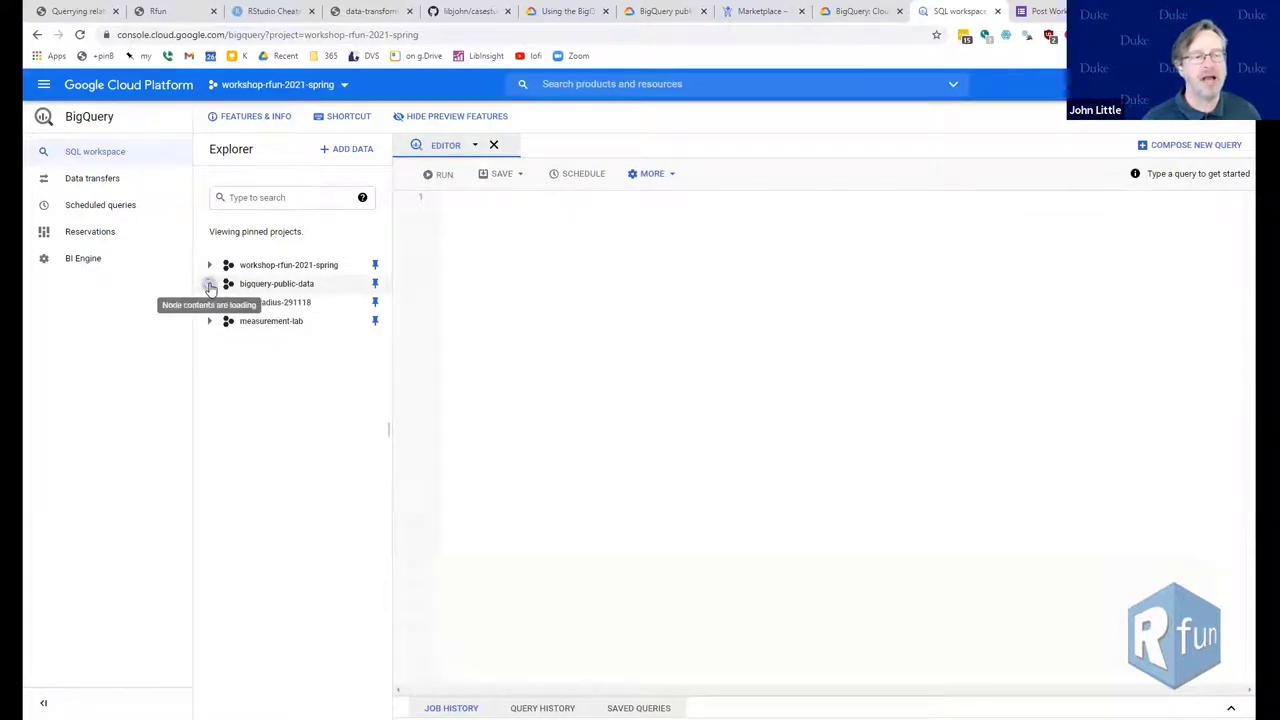
{"action": "scroll", "coordinate": [306, 330], "scroll_direction": "down", "scroll_amount": 3}
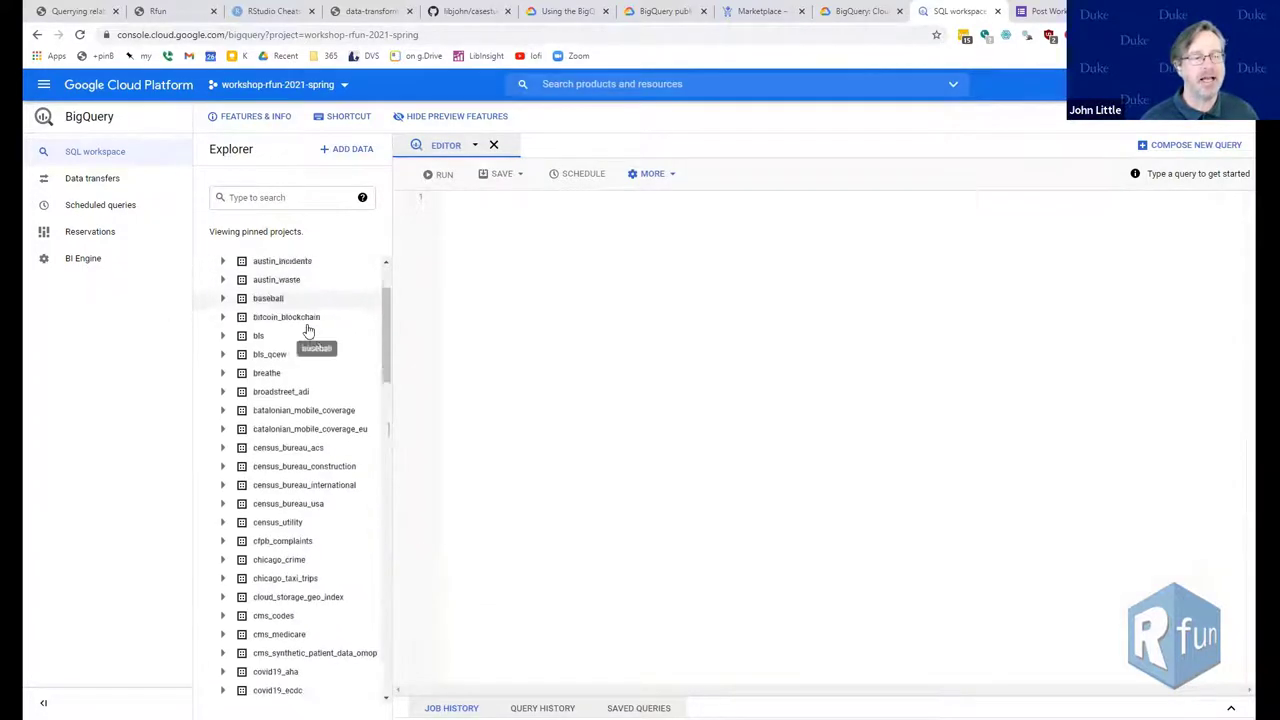
{"action": "scroll", "coordinate": [308, 330], "scroll_direction": "down", "scroll_amount": 8}
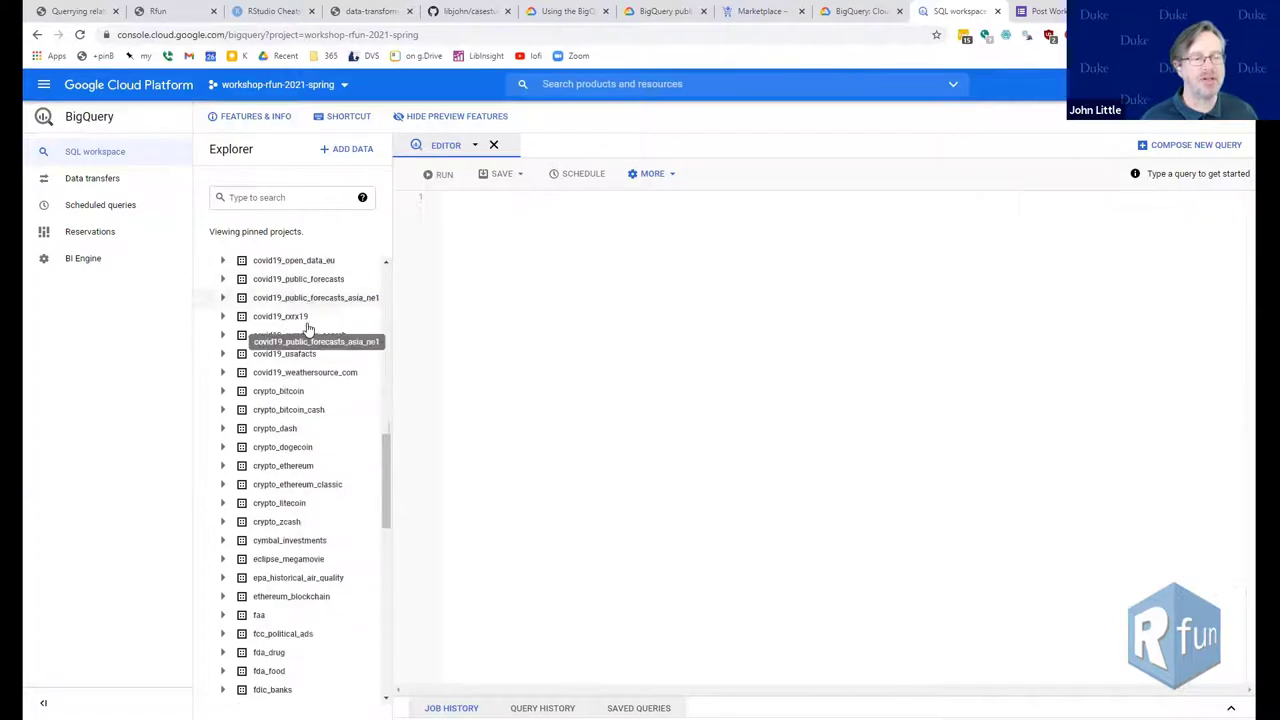
{"action": "scroll", "coordinate": [309, 329], "scroll_direction": "down", "scroll_amount": 15}
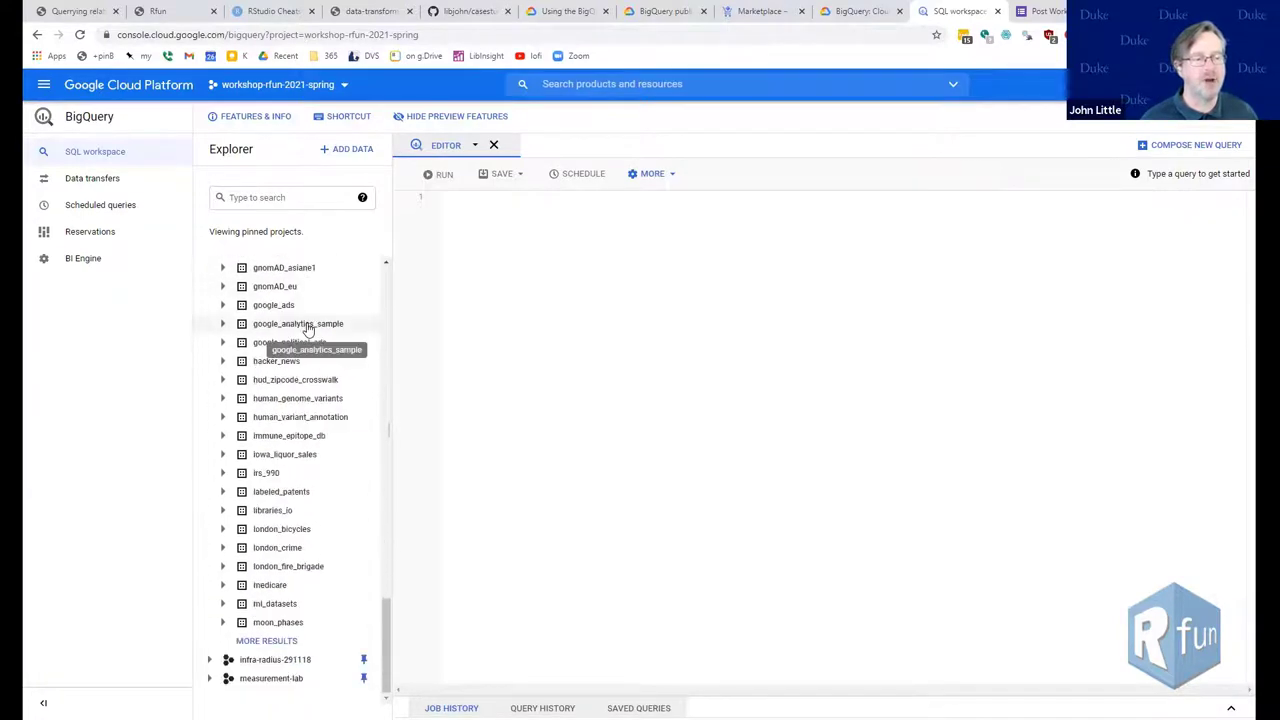
{"action": "left_click", "coordinate": [268, 644]}
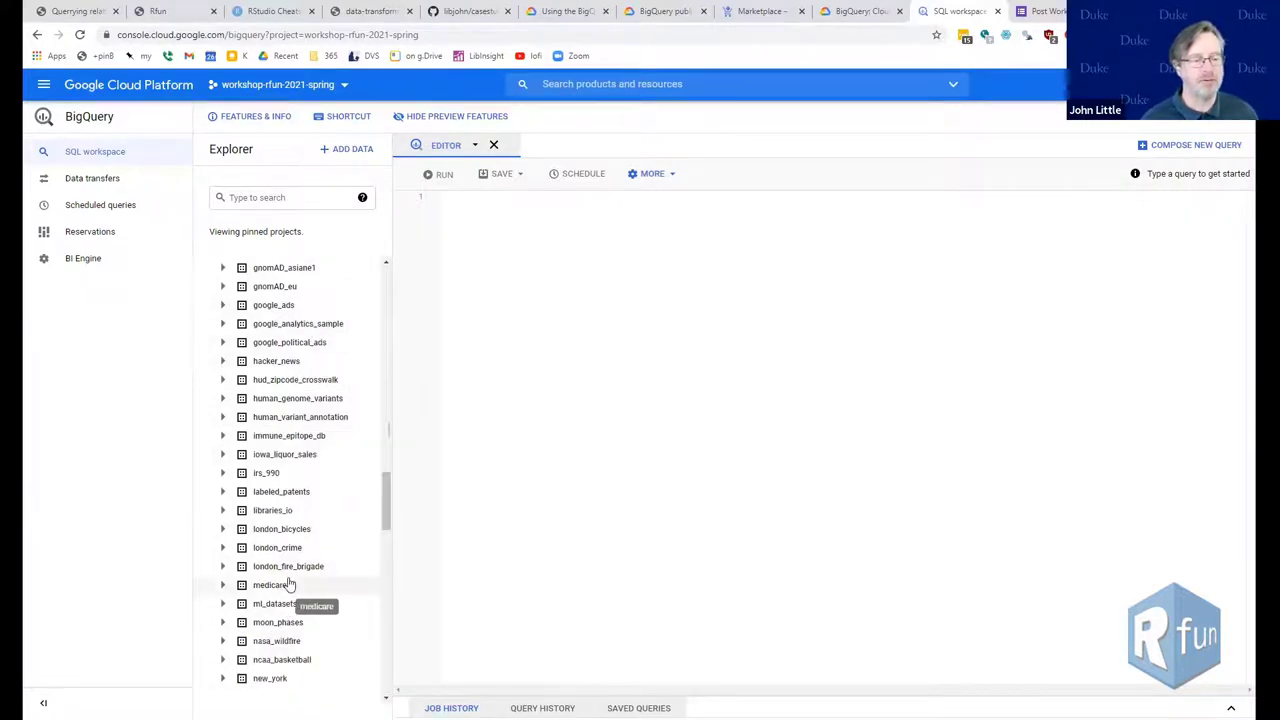
Browse the extended bigquery-public-data dataset list to its end and back up through the geo and genomics datasets
{"action": "scroll", "coordinate": [288, 584], "scroll_direction": "down", "scroll_amount": 5}
{"action": "scroll", "coordinate": [286, 580], "scroll_direction": "down", "scroll_amount": 10}
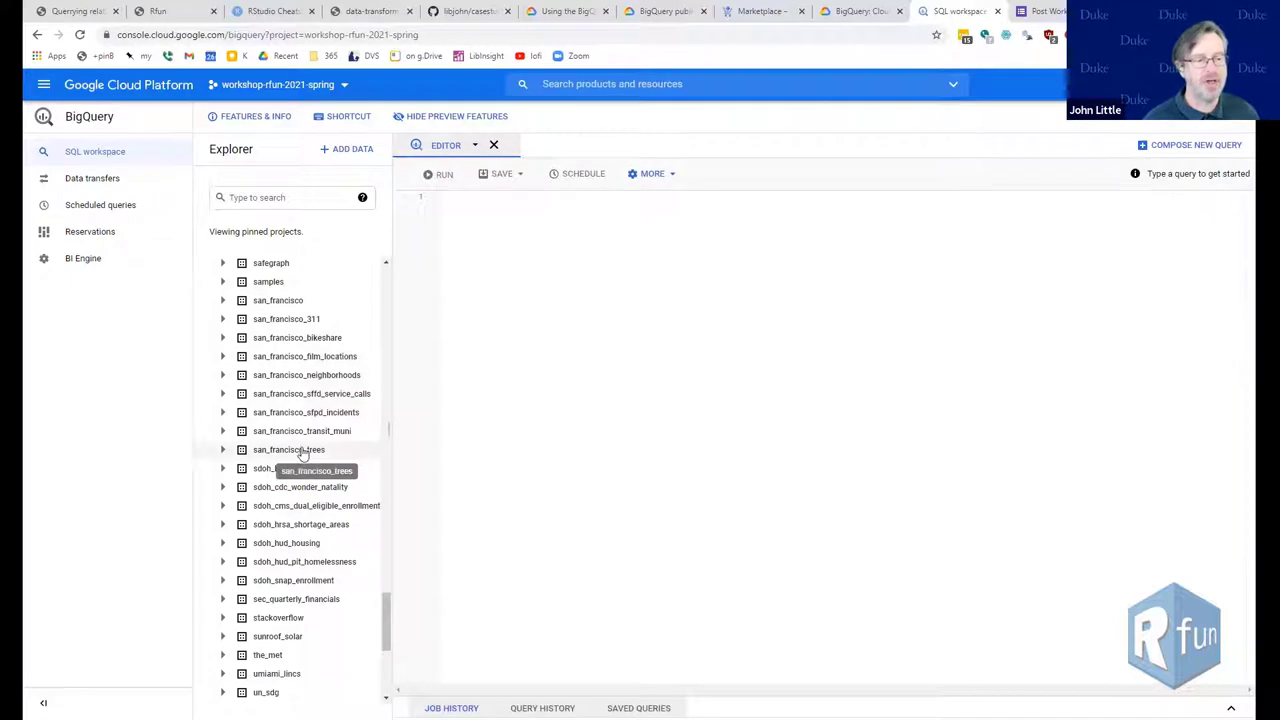
{"action": "scroll", "coordinate": [325, 545], "scroll_direction": "down", "scroll_amount": 3}
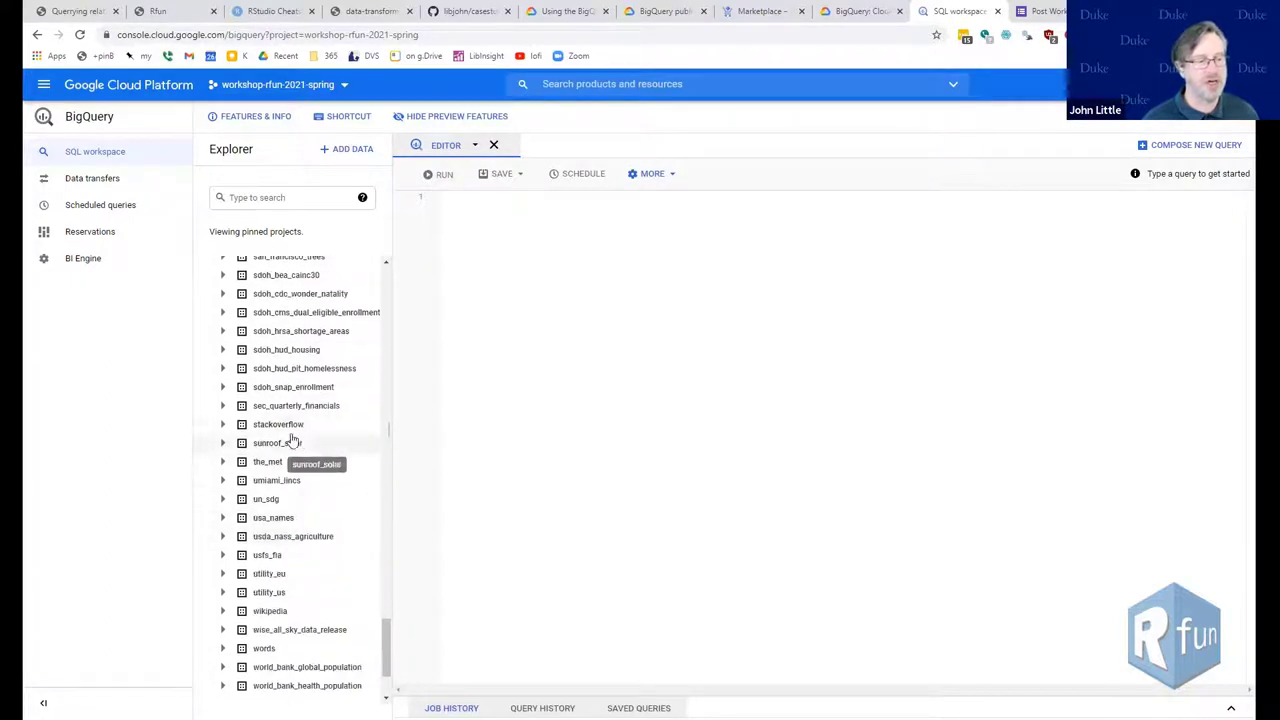
{"action": "scroll", "coordinate": [285, 492], "scroll_direction": "down", "scroll_amount": 2}
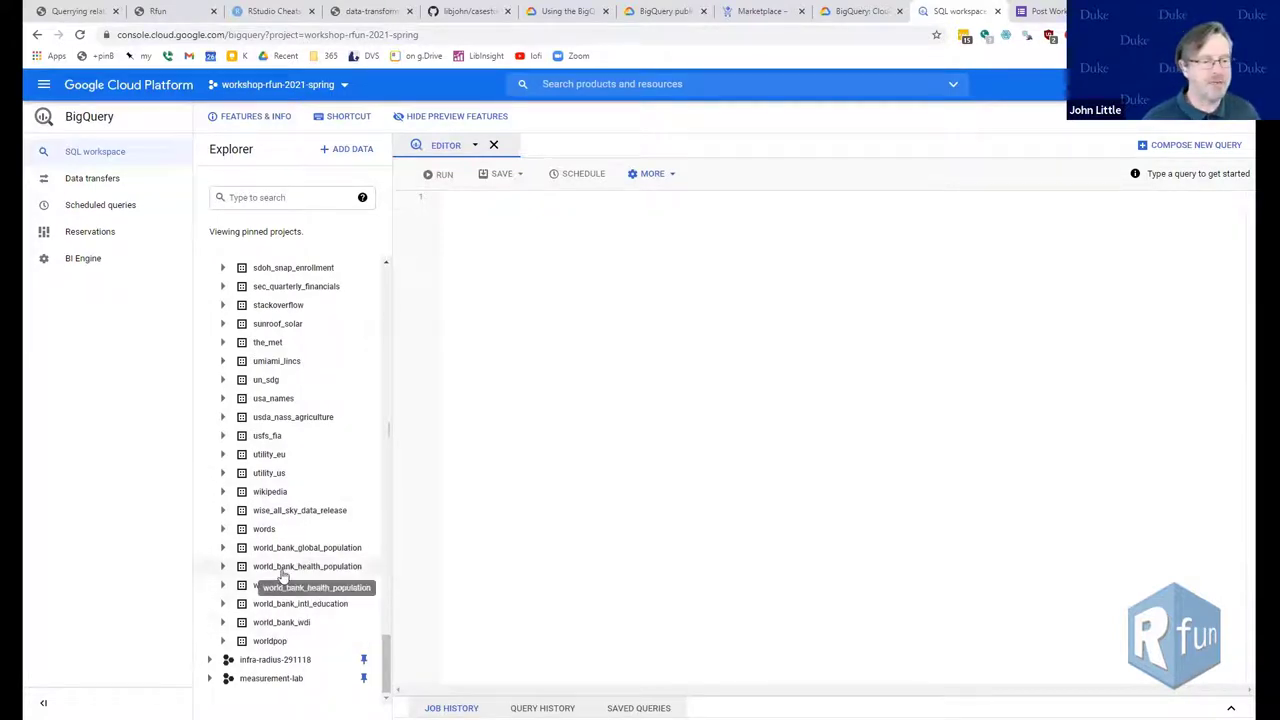
{"action": "scroll", "coordinate": [285, 580], "scroll_direction": "up", "scroll_amount": 5}
{"action": "scroll", "coordinate": [283, 575], "scroll_direction": "up", "scroll_amount": 10}
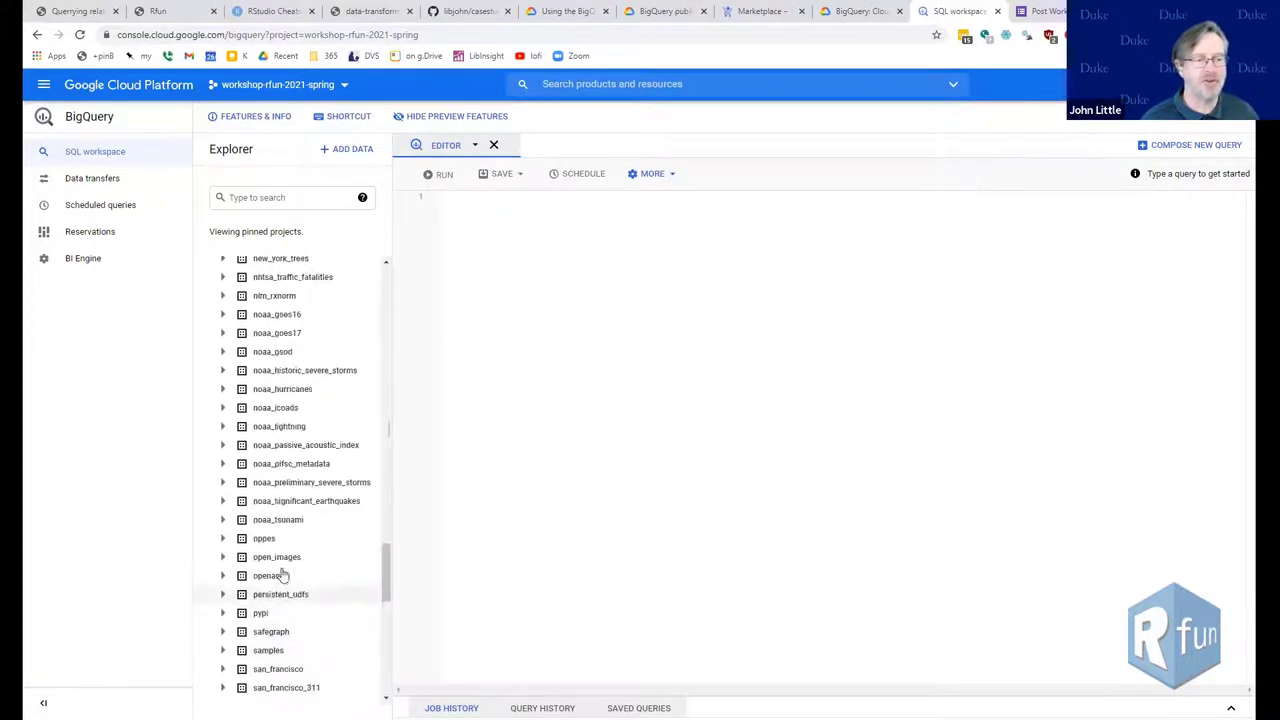
{"action": "scroll", "coordinate": [283, 575], "scroll_direction": "up", "scroll_amount": 10}
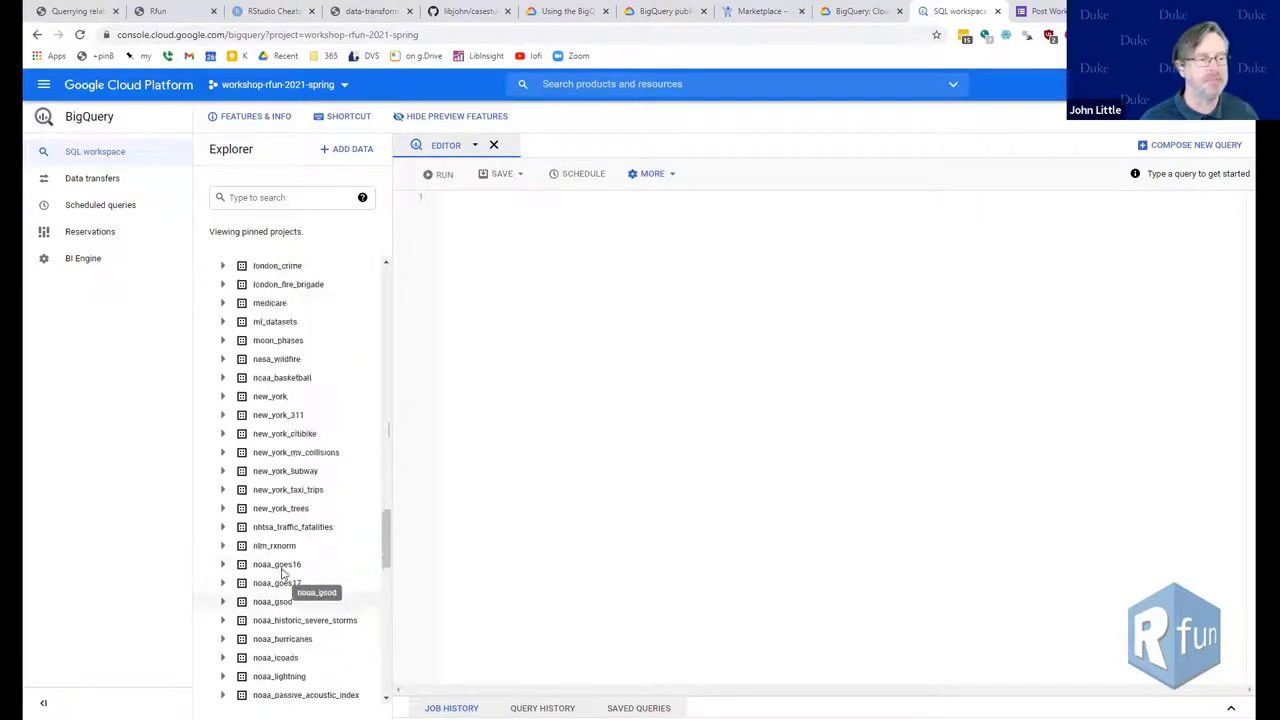
{"action": "scroll", "coordinate": [283, 575], "scroll_direction": "up", "scroll_amount": 4}
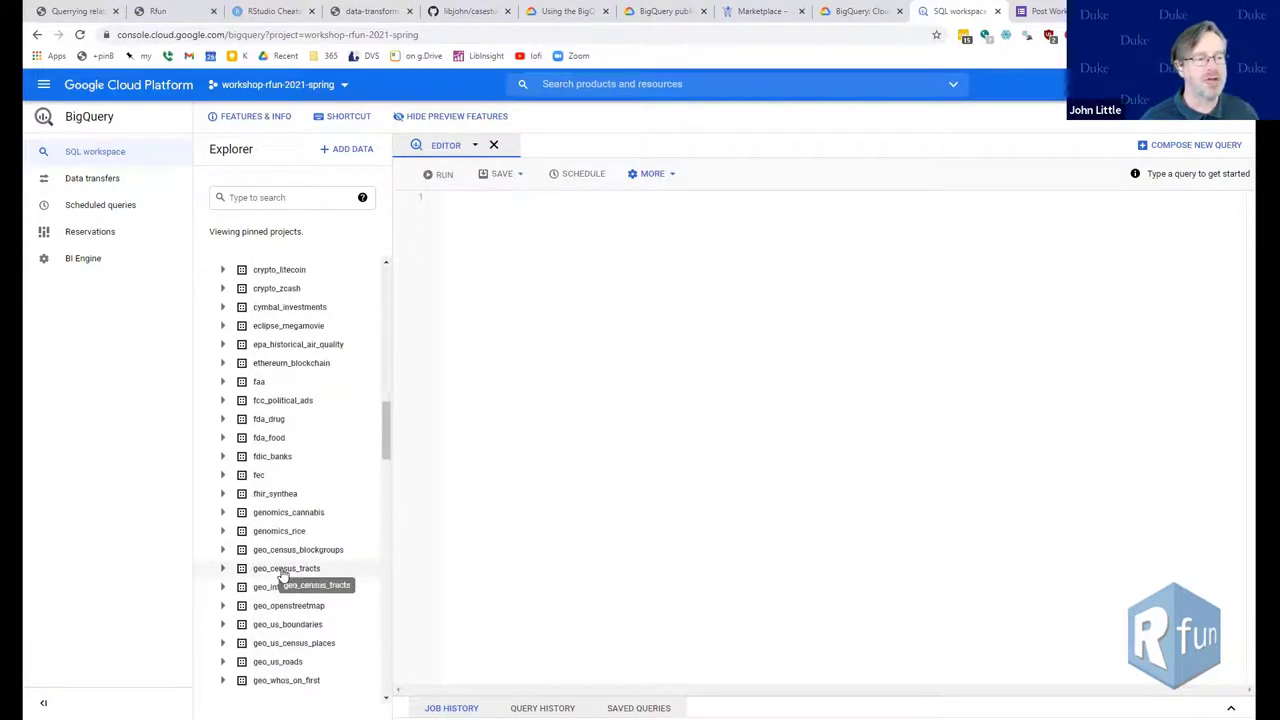
{"action": "scroll", "coordinate": [284, 574], "scroll_direction": "down", "scroll_amount": 3}
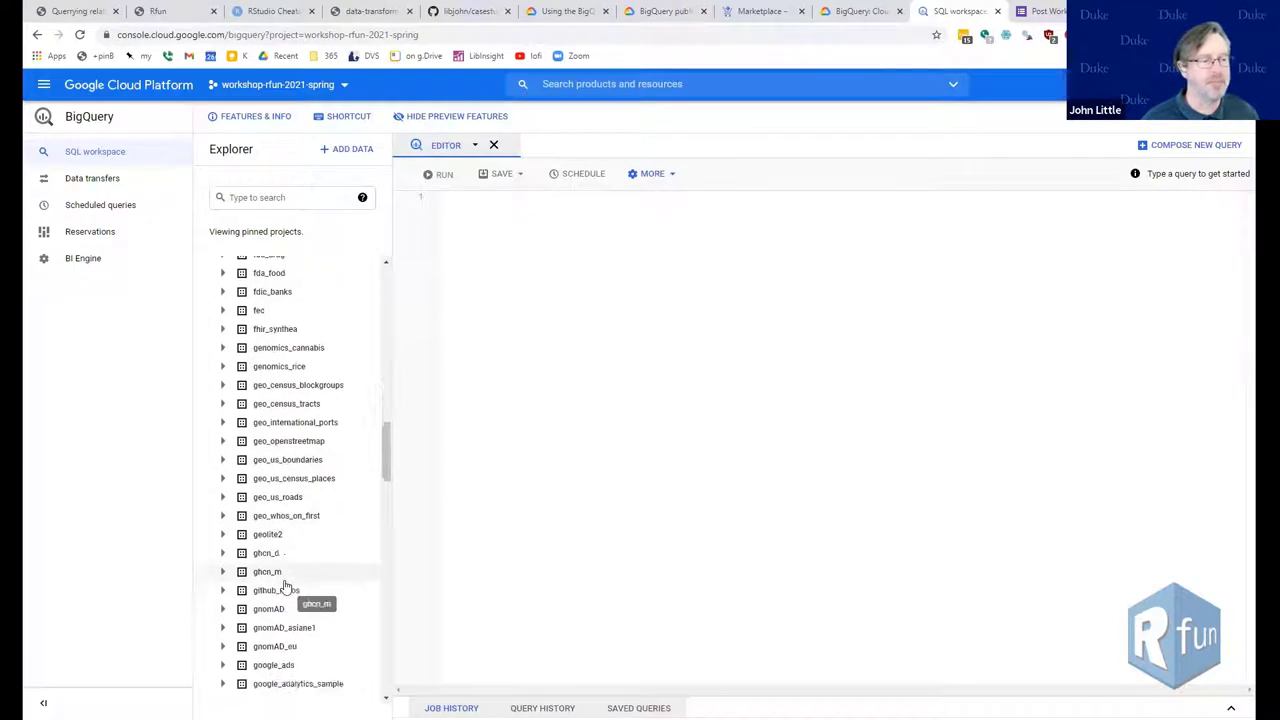
Expand the covid19_jhu_csse dataset and open the schema of its summary table
{"action": "scroll", "coordinate": [284, 585], "scroll_direction": "up", "scroll_amount": 7}
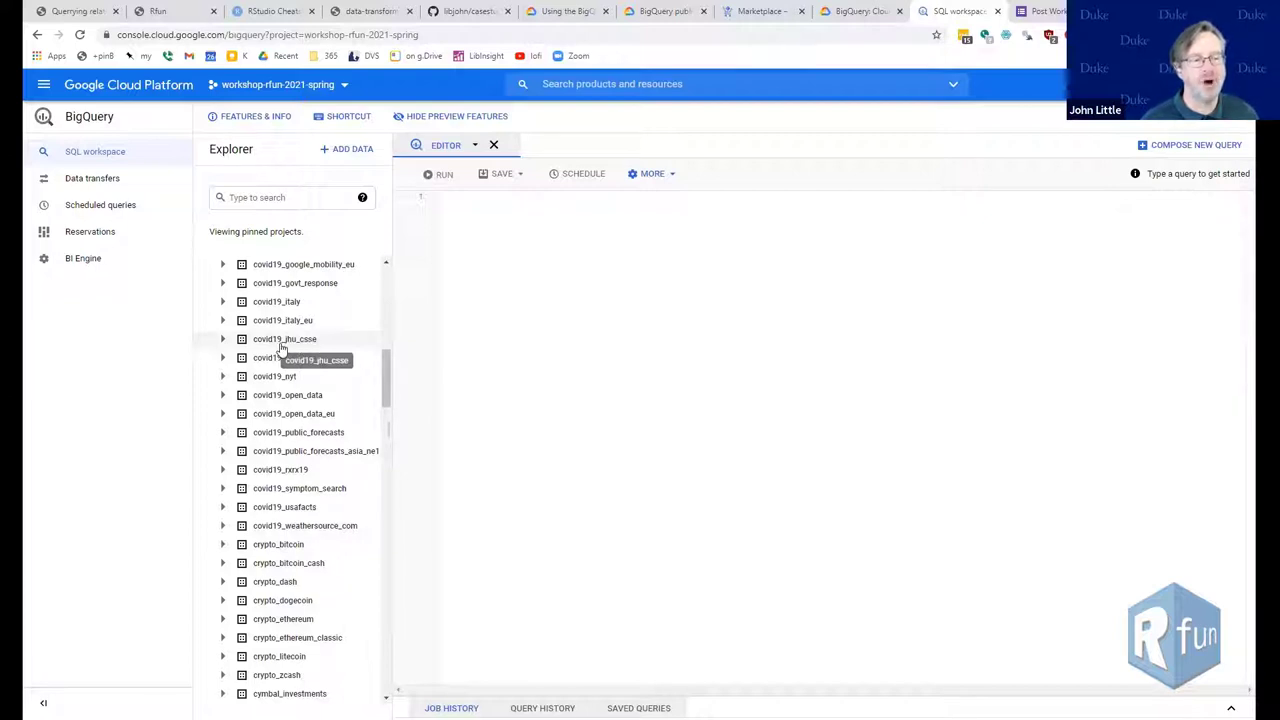
{"action": "left_click", "coordinate": [223, 340]}
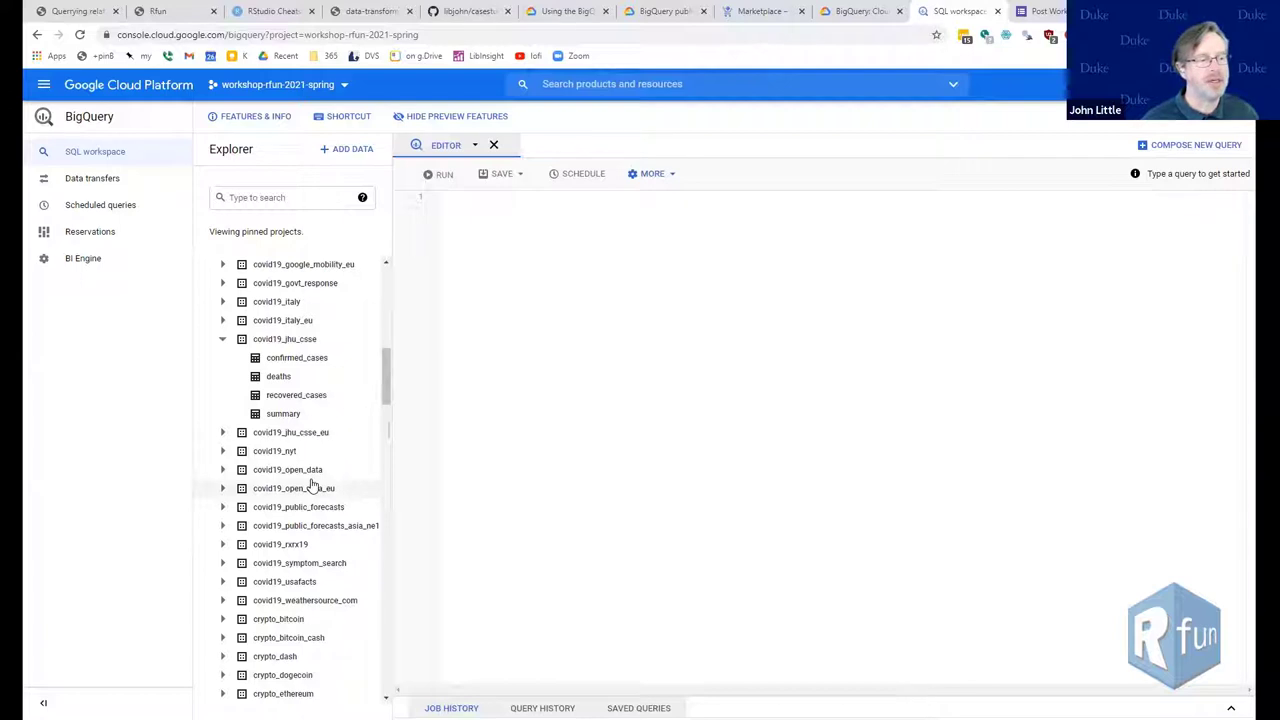
{"action": "left_click", "coordinate": [279, 419]}
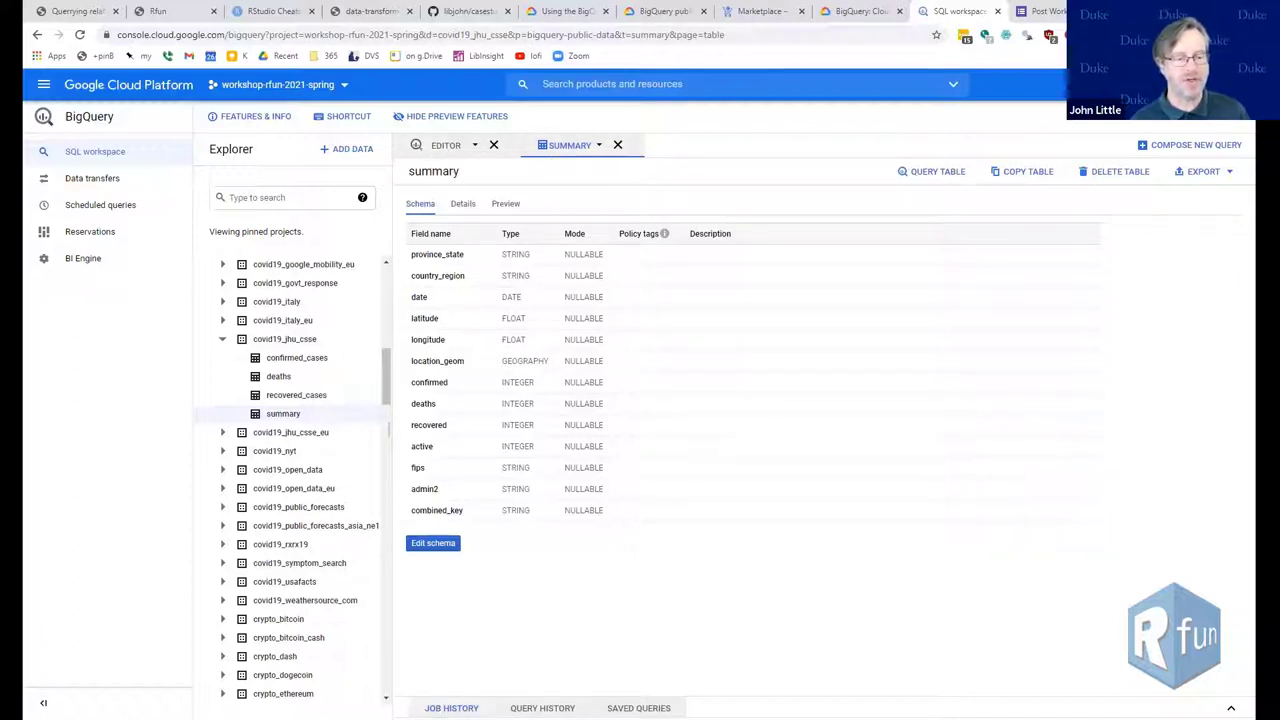
Open the personal query history and look through the past queries on the summary table
{"action": "left_click", "coordinate": [542, 708]}
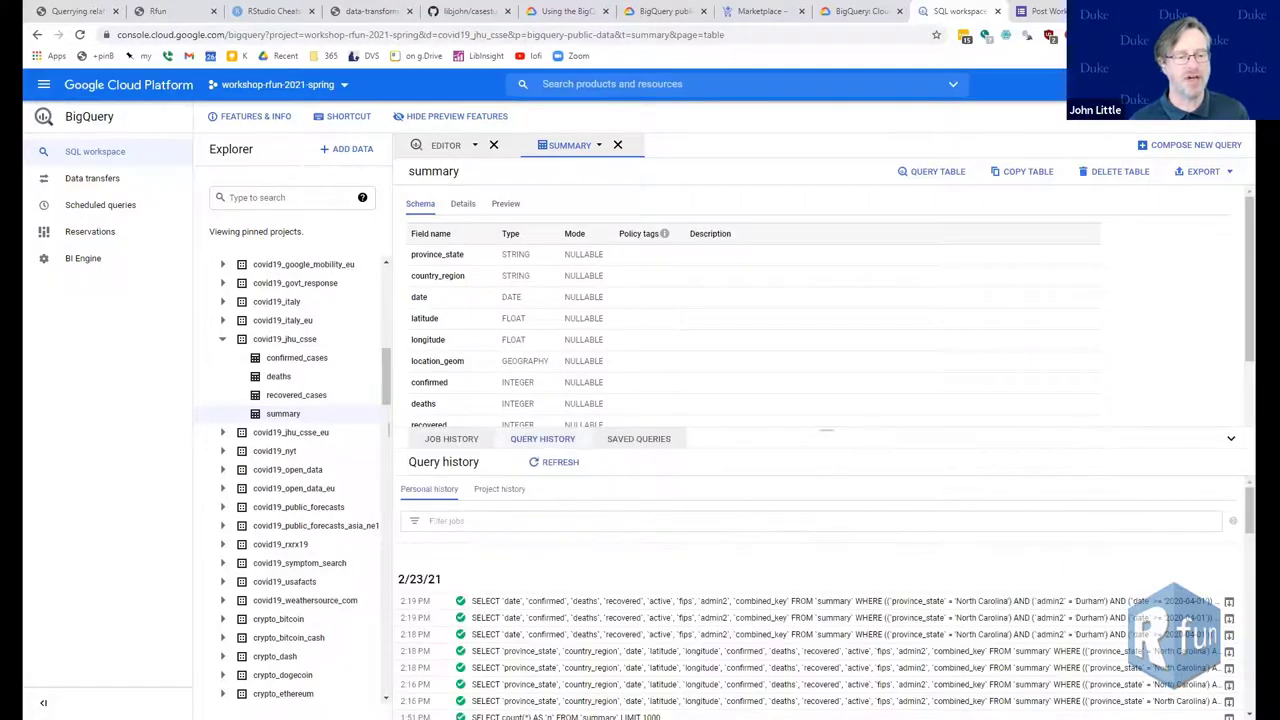
{"action": "scroll", "coordinate": [672, 603], "scroll_direction": "down", "scroll_amount": 2}
{"action": "scroll", "coordinate": [676, 601], "scroll_direction": "up", "scroll_amount": 5}
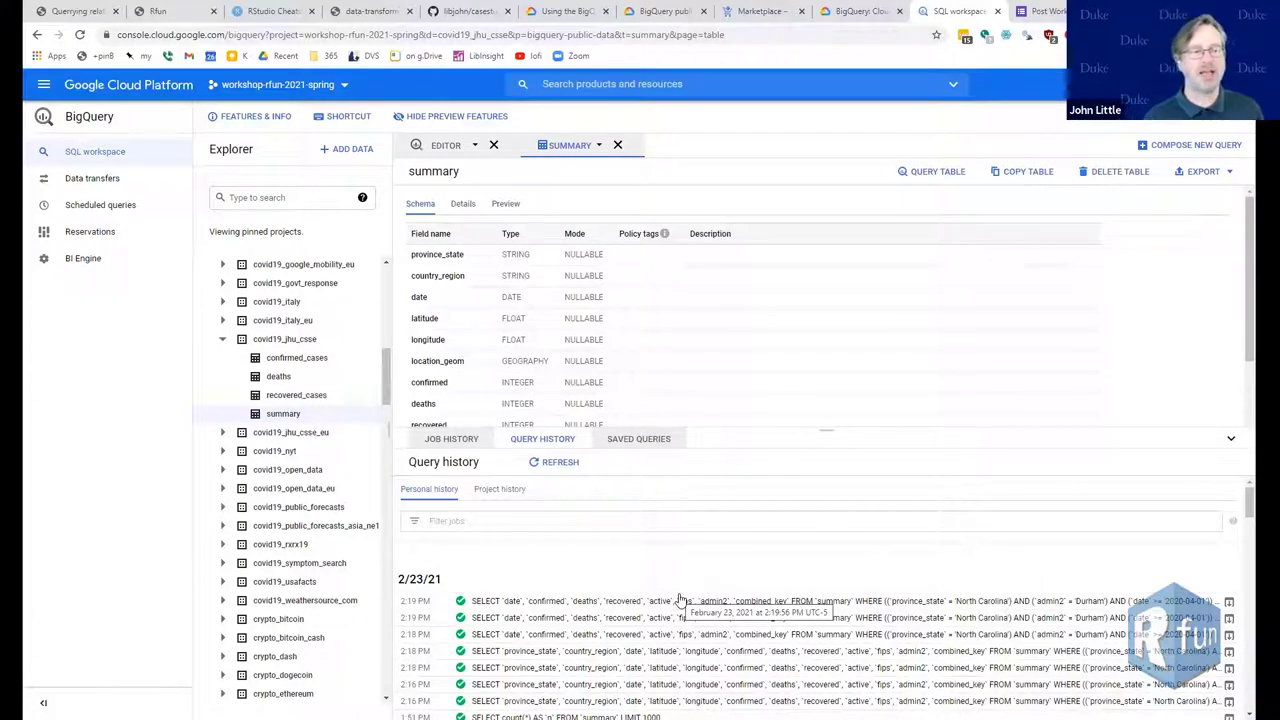
Collapse the bigquery-public-data project so that only the pinned projects are listed
{"action": "scroll", "coordinate": [246, 328], "scroll_direction": "up", "scroll_amount": 10}
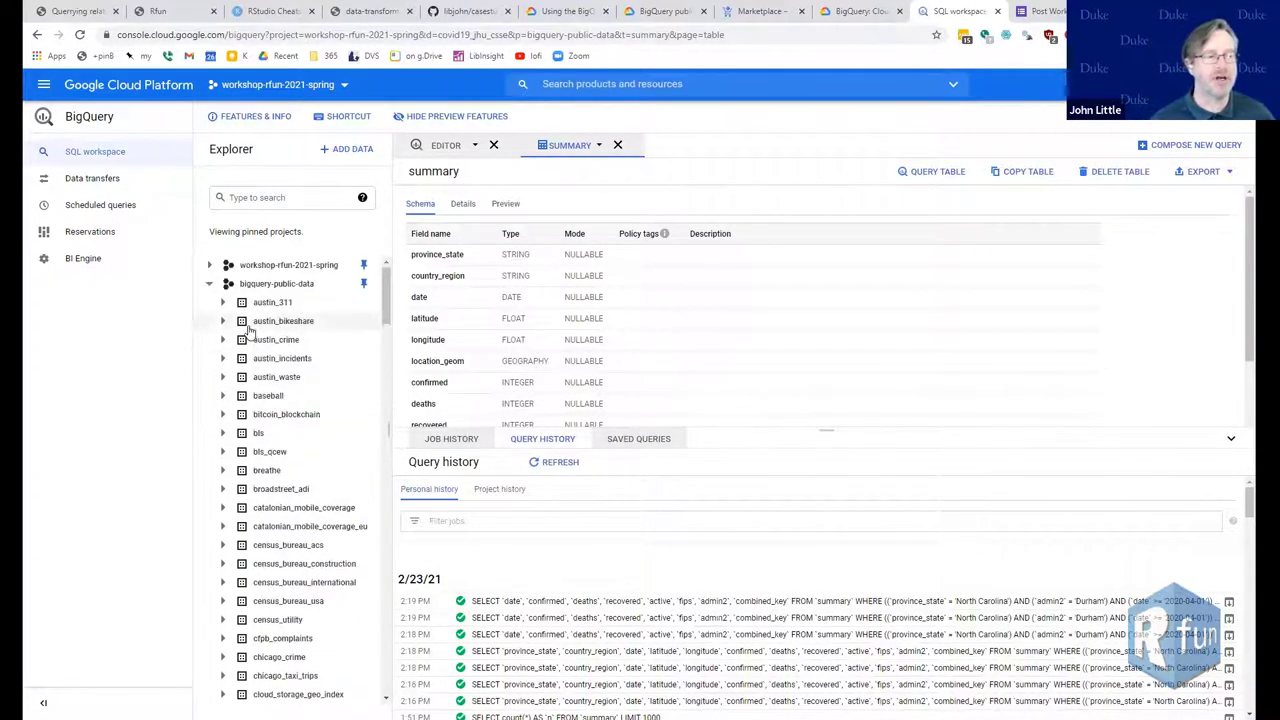
{"action": "left_click", "coordinate": [209, 283]}
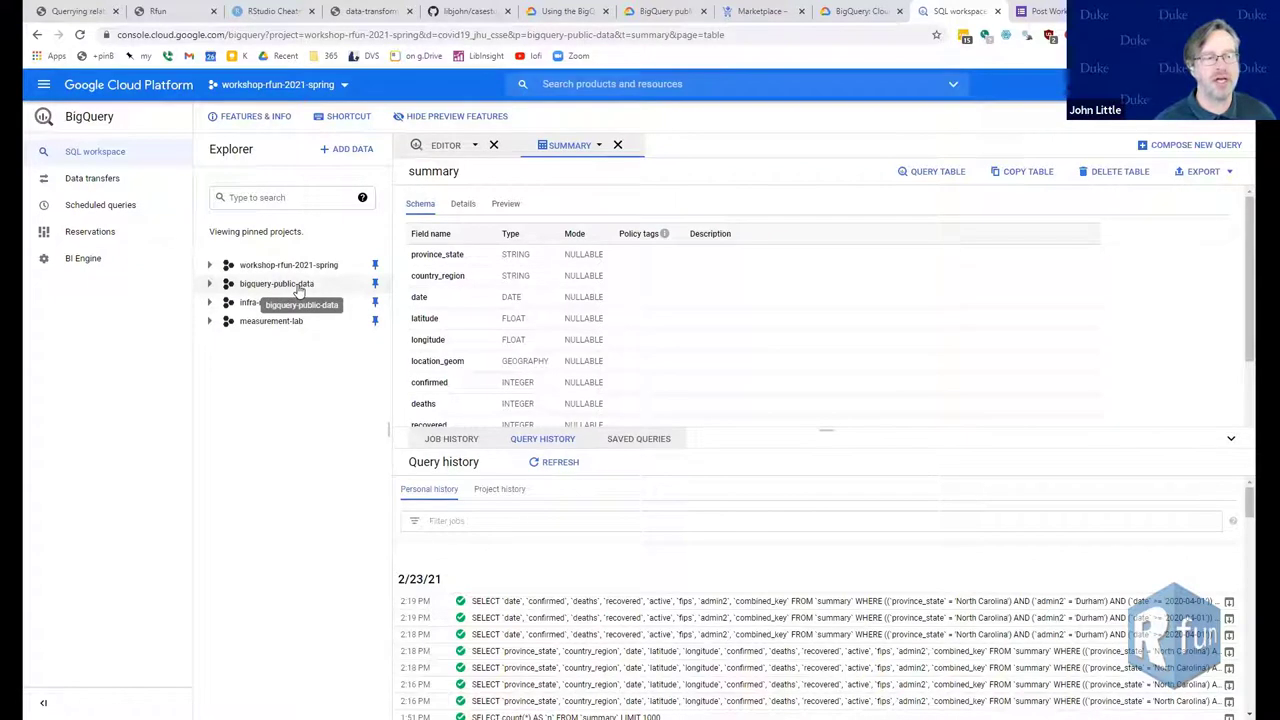
{"action": "left_click", "coordinate": [210, 284]}
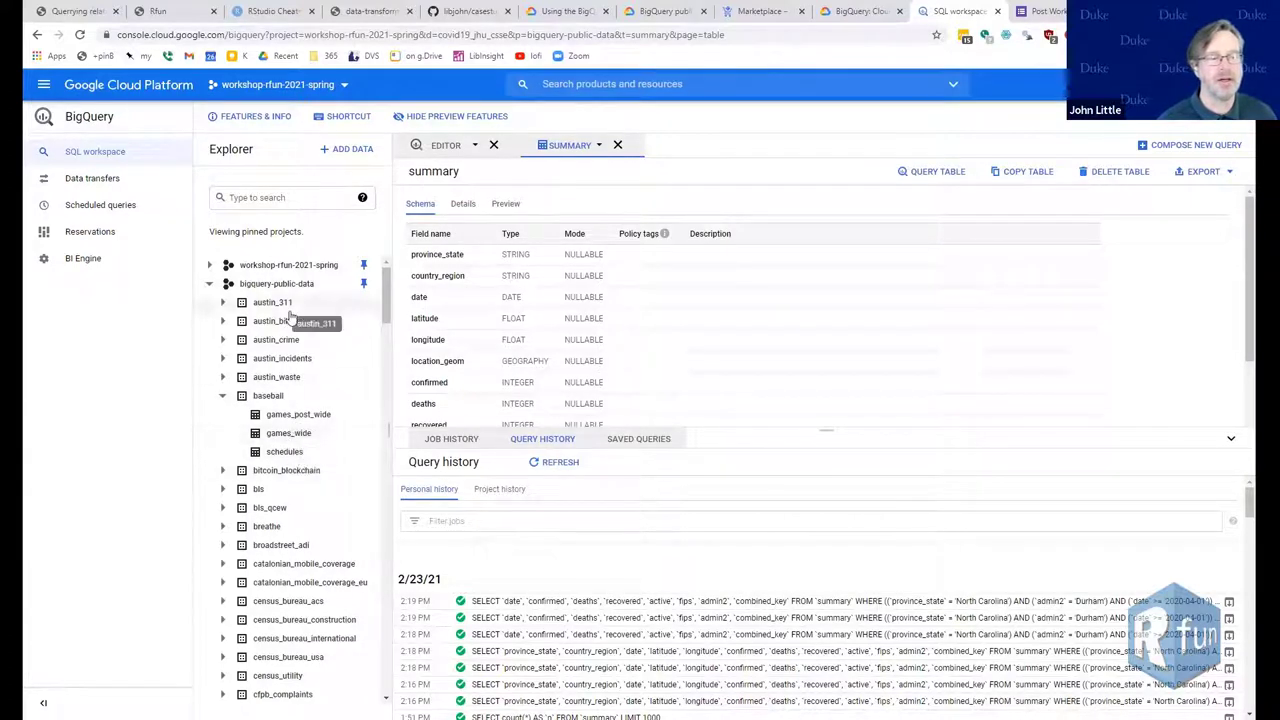
{"action": "left_click", "coordinate": [210, 284]}
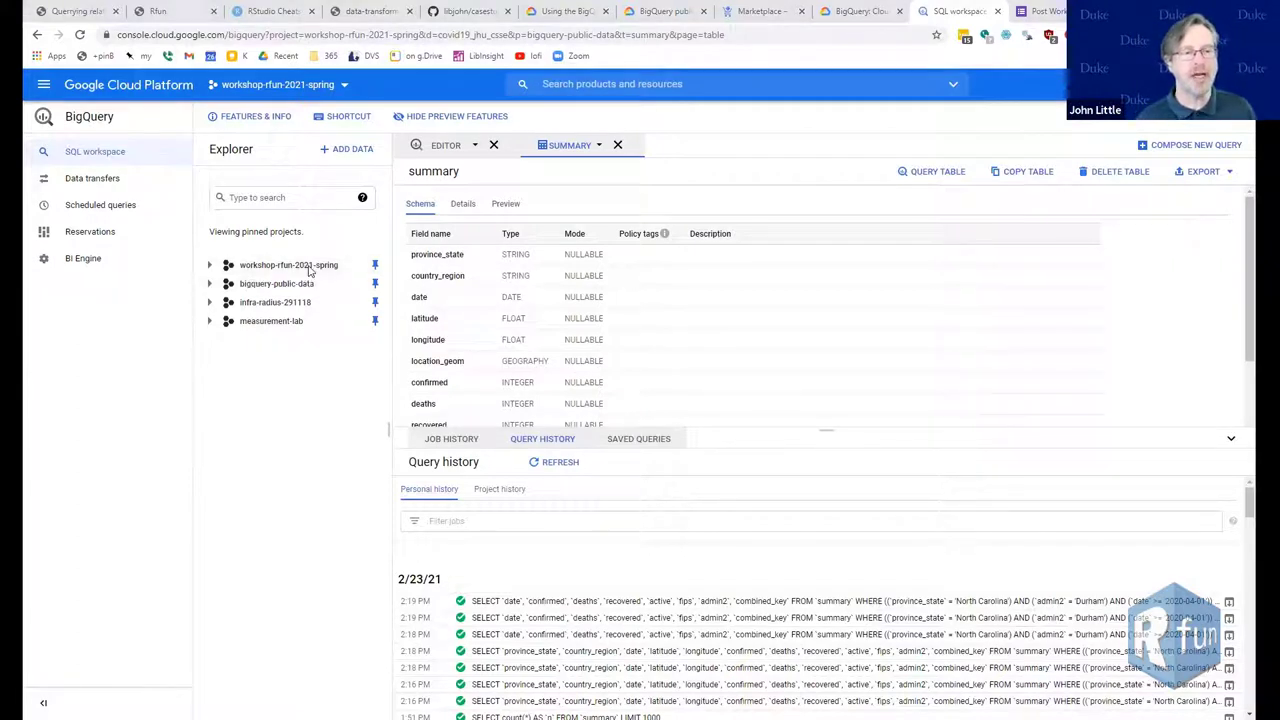
Return to the casestudy_bigquery_dbplyr repository on GitHub and show its clone and ZIP download options
{"action": "left_click", "coordinate": [461, 12]}
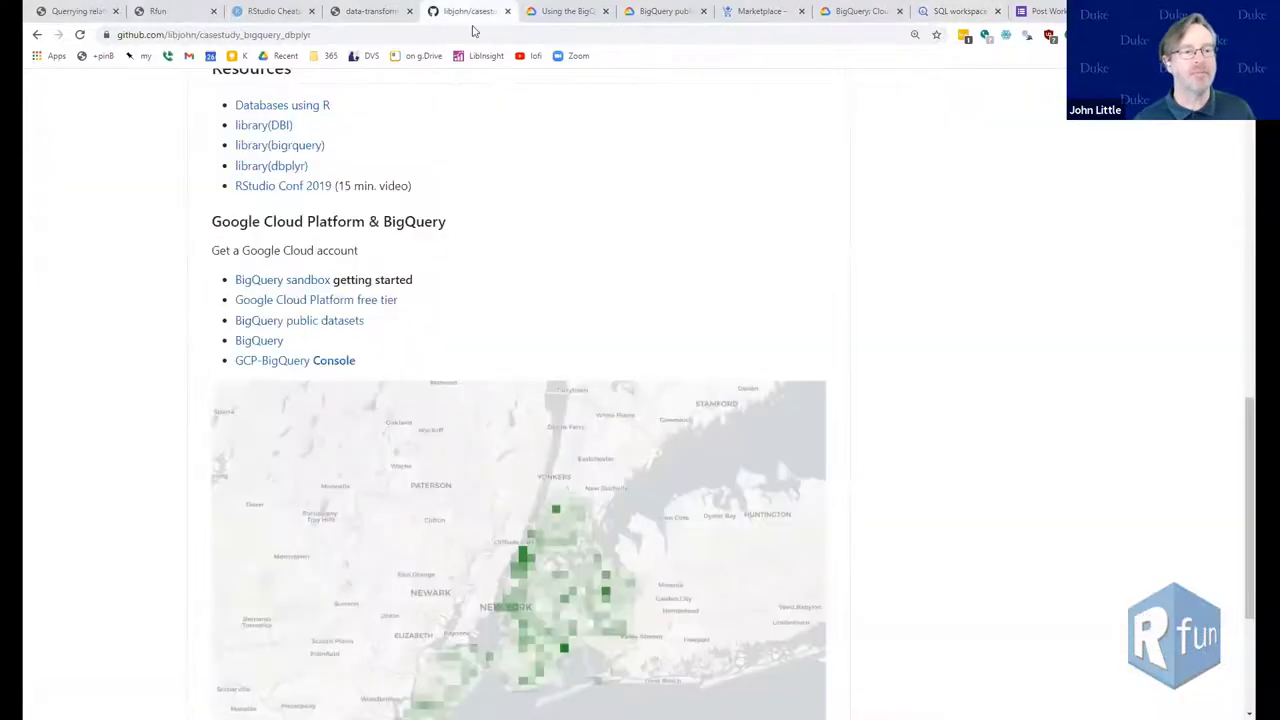
{"action": "scroll", "coordinate": [669, 324], "scroll_direction": "up", "scroll_amount": 10}
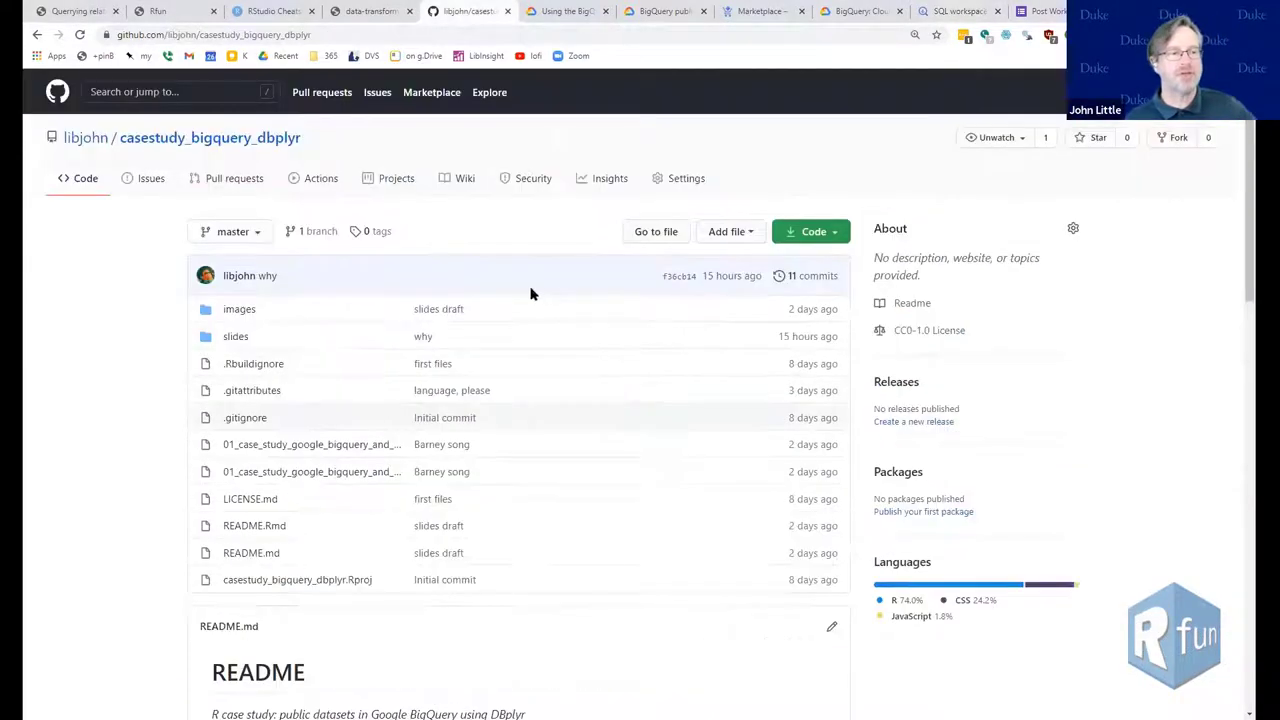
{"action": "left_click", "coordinate": [823, 238]}
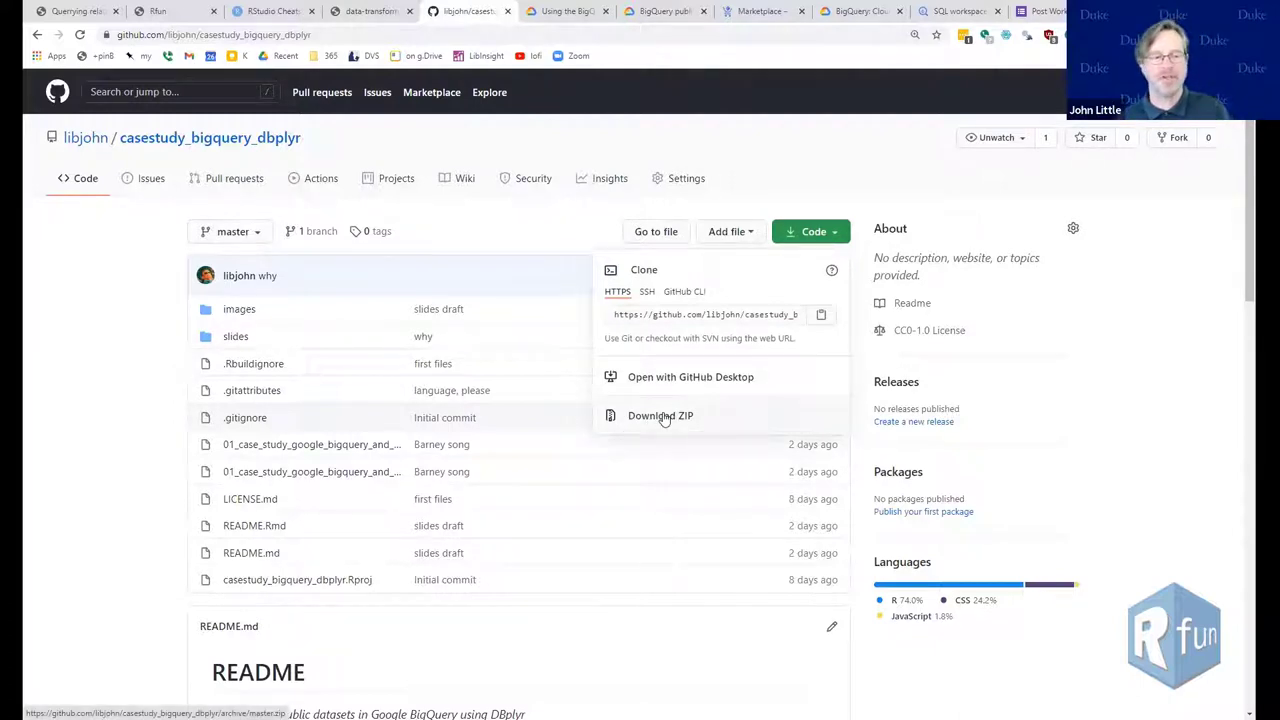
{"action": "left_click", "coordinate": [118, 376]}
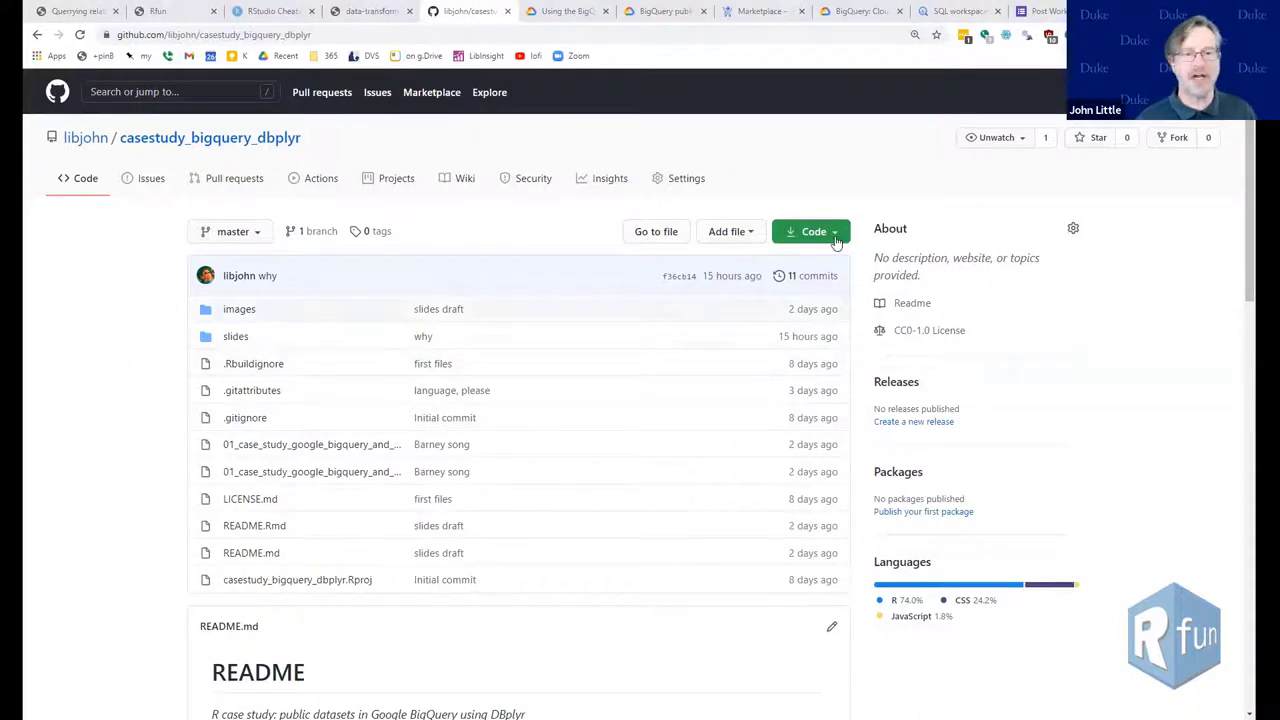
{"action": "left_click", "coordinate": [836, 238]}
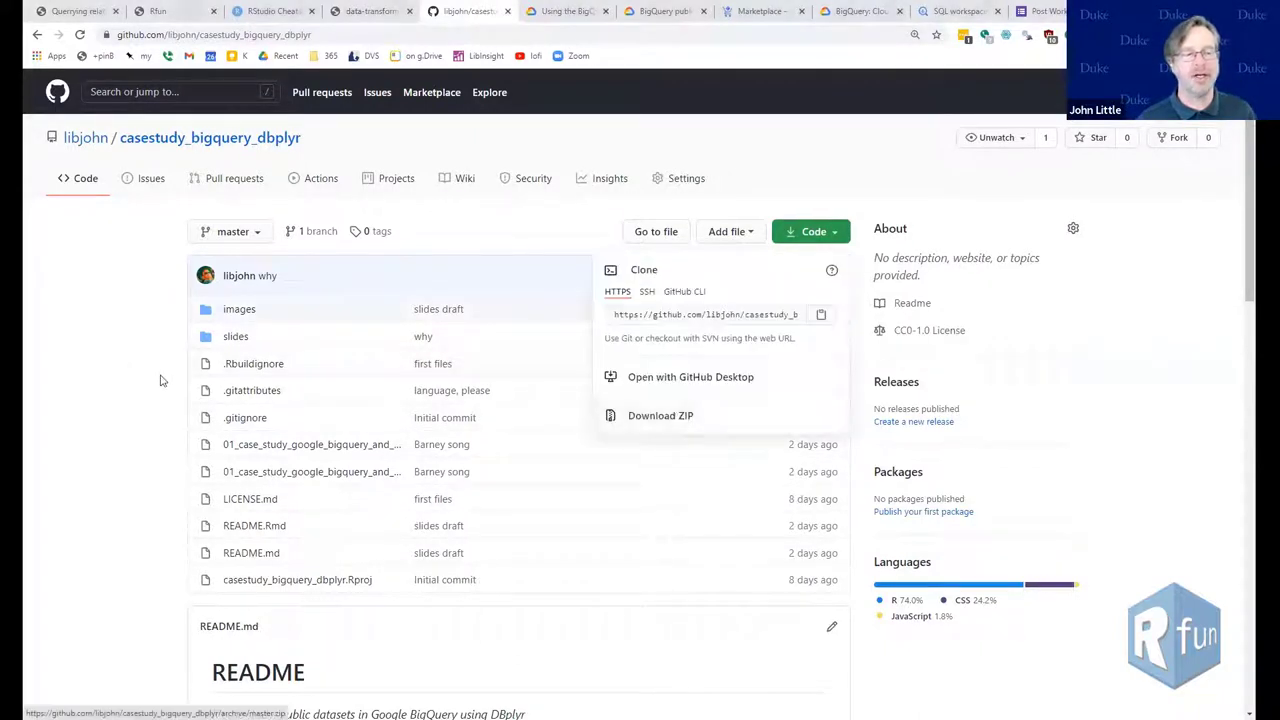
{"action": "left_click", "coordinate": [125, 376]}
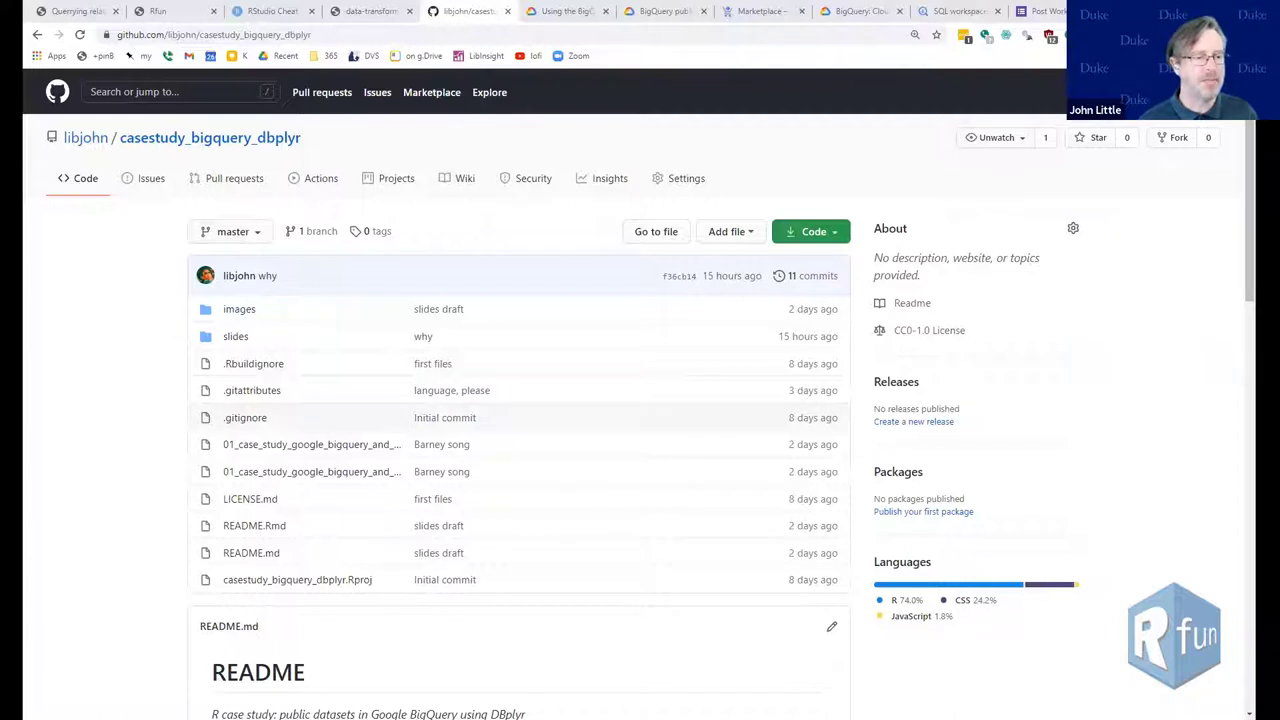
Switch to RStudio, open the 01_case_study_google_bigquery R Markdown notebook and minimize the console to enlarge the editor
{"action": "key", "text": "alt+Tab"}
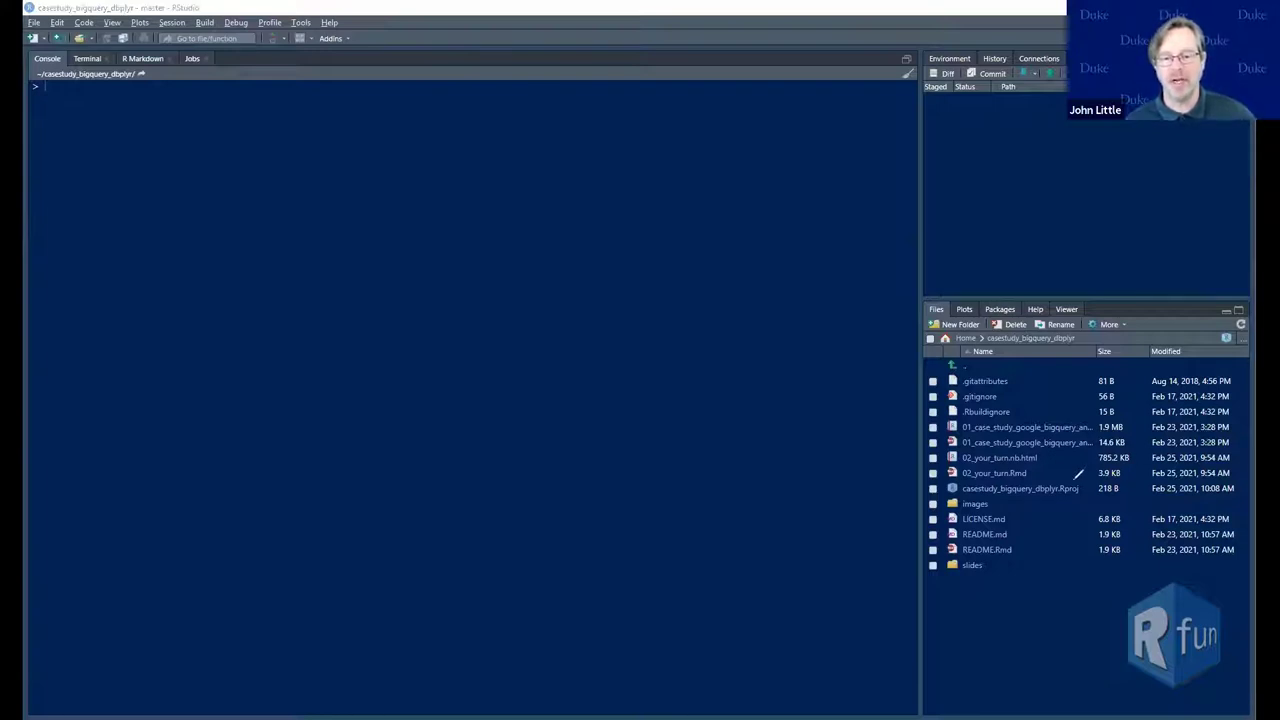
{"action": "mouse_move", "coordinate": [1078, 482]}
{"action": "left_mouse_down"}
{"action": "mouse_move", "coordinate": [962, 474]}
{"action": "mouse_move", "coordinate": [940, 490]}
{"action": "mouse_move", "coordinate": [1050, 496]}
{"action": "mouse_move", "coordinate": [1084, 479]}
{"action": "left_mouse_up"}
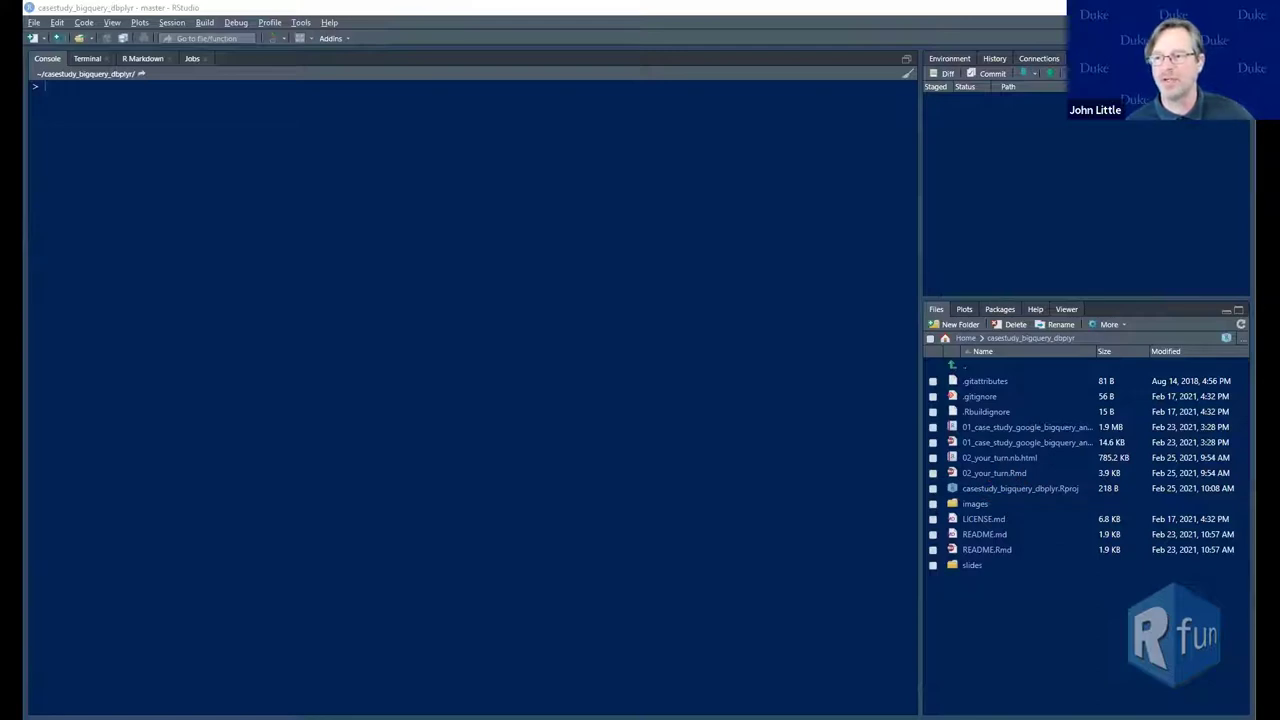
{"action": "left_click", "coordinate": [996, 445]}
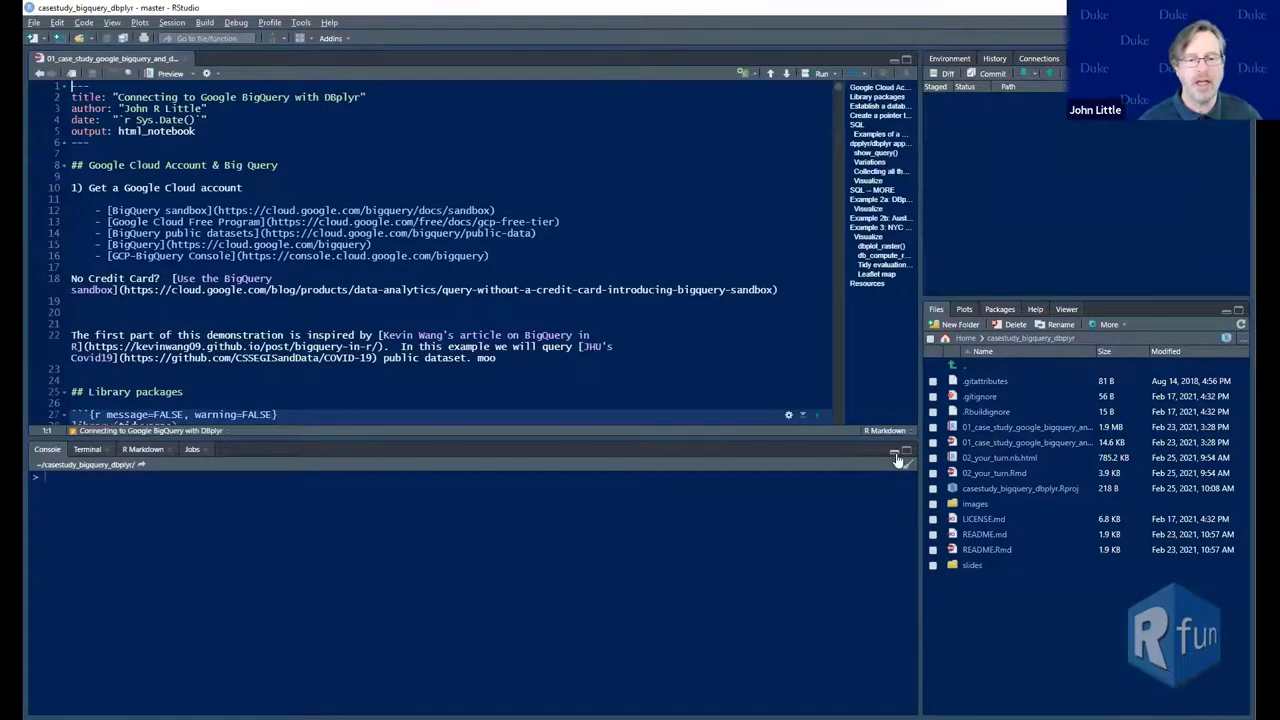
{"action": "left_click", "coordinate": [894, 455]}
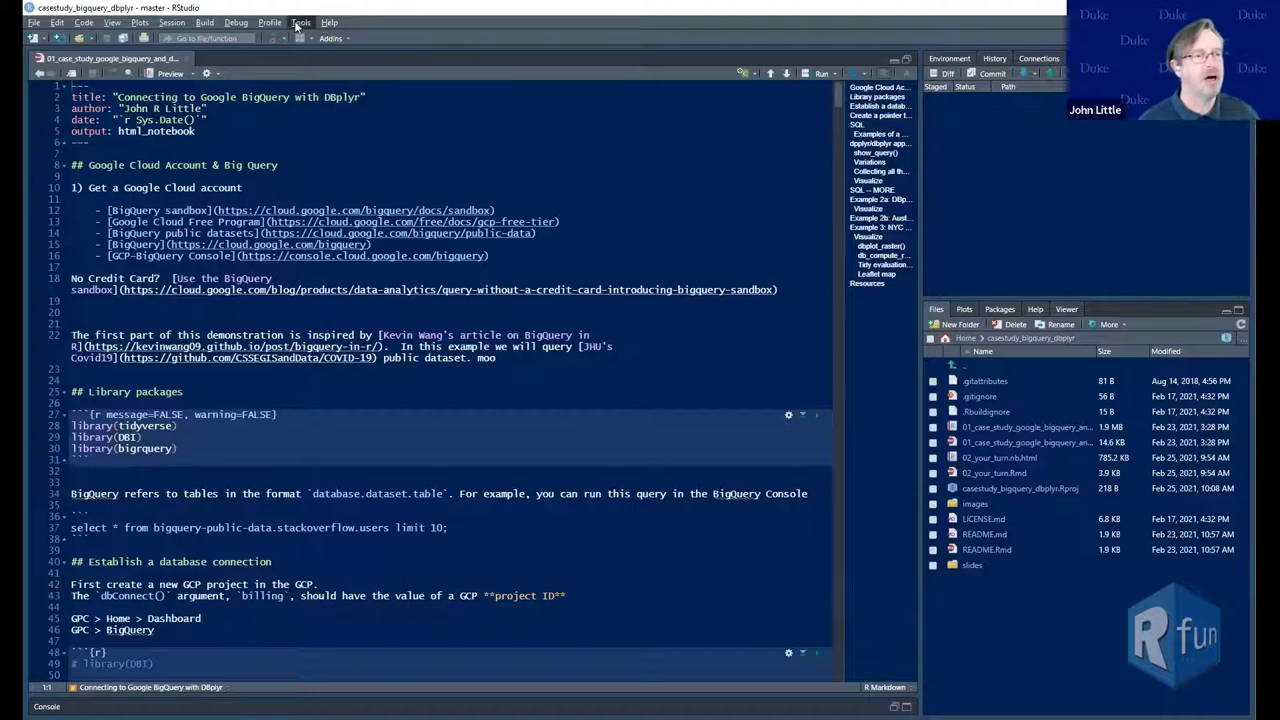
Set the RStudio appearance zoom to 150% in the global options and apply it
{"action": "left_click", "coordinate": [328, 23]}
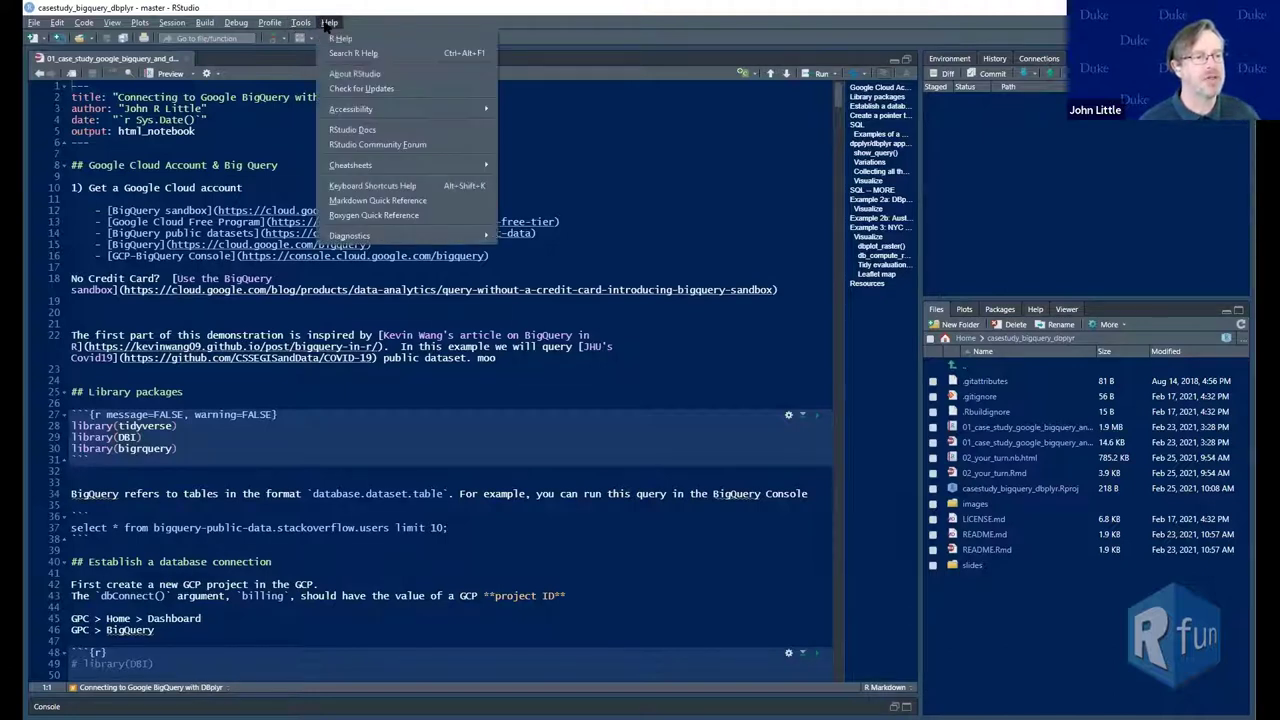
{"action": "mouse_move", "coordinate": [340, 165]}
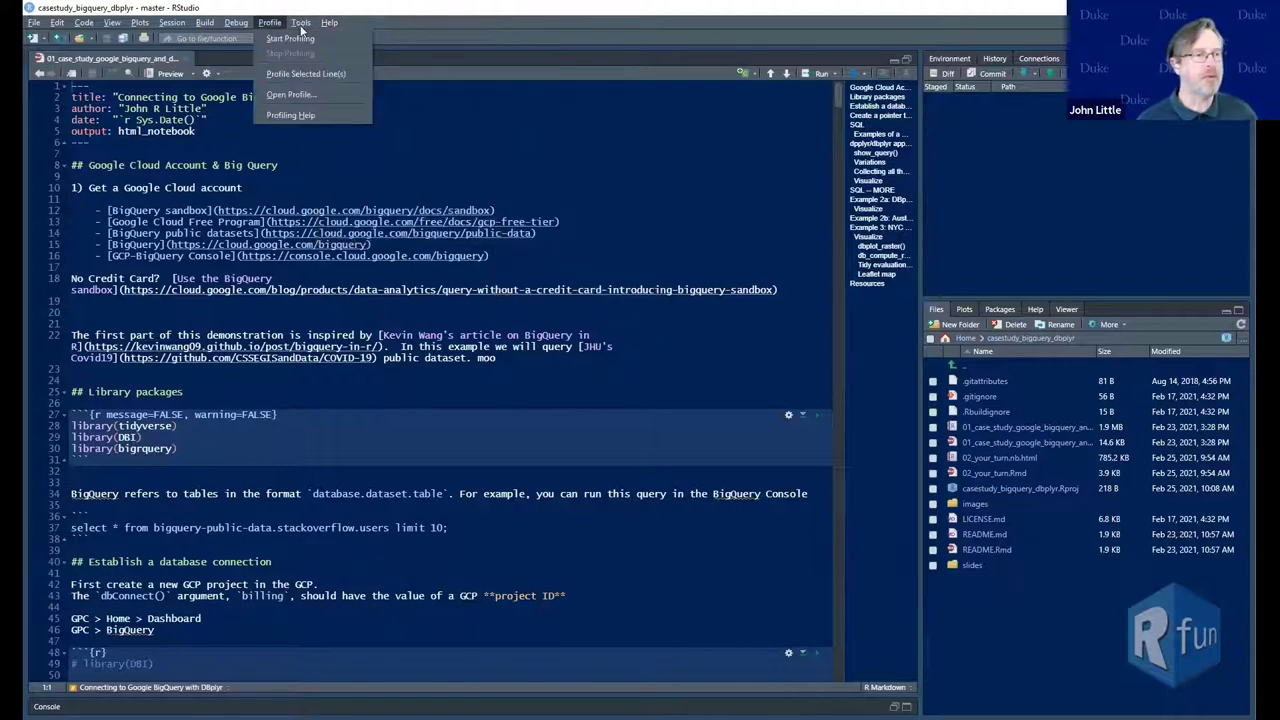
{"action": "mouse_move", "coordinate": [306, 30]}
{"action": "left_click", "coordinate": [328, 229]}
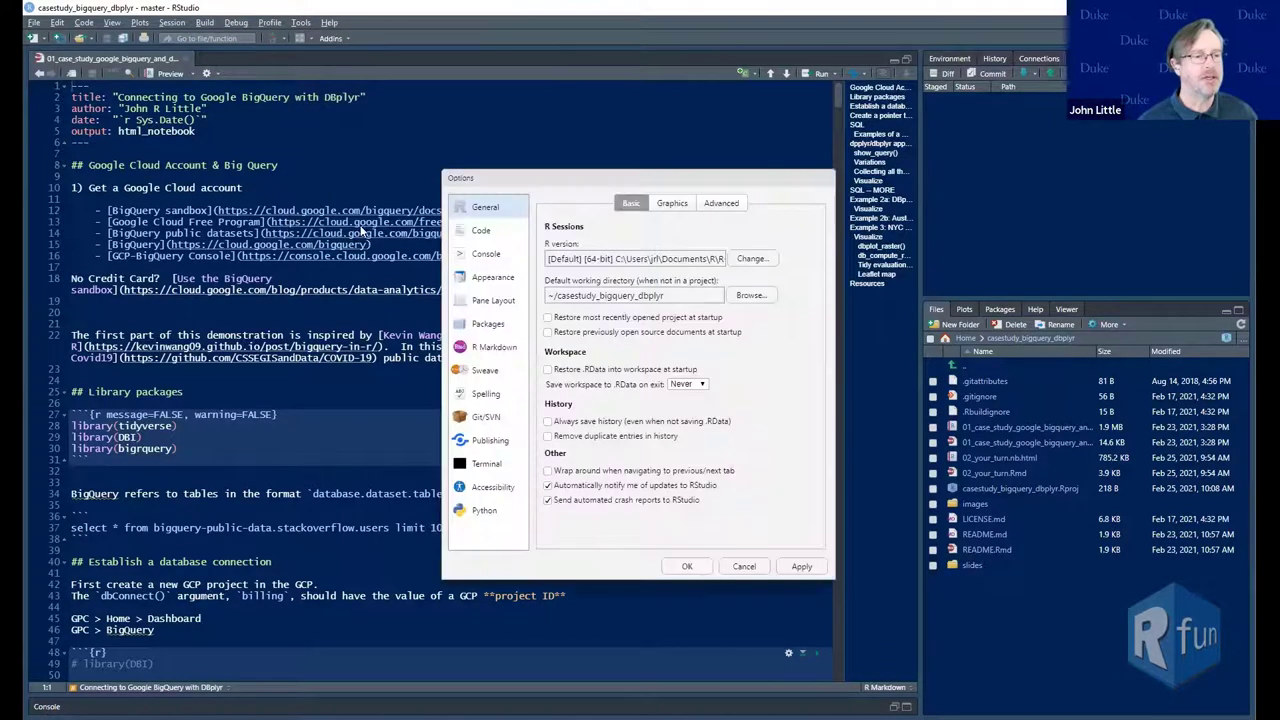
{"action": "left_click", "coordinate": [497, 280]}
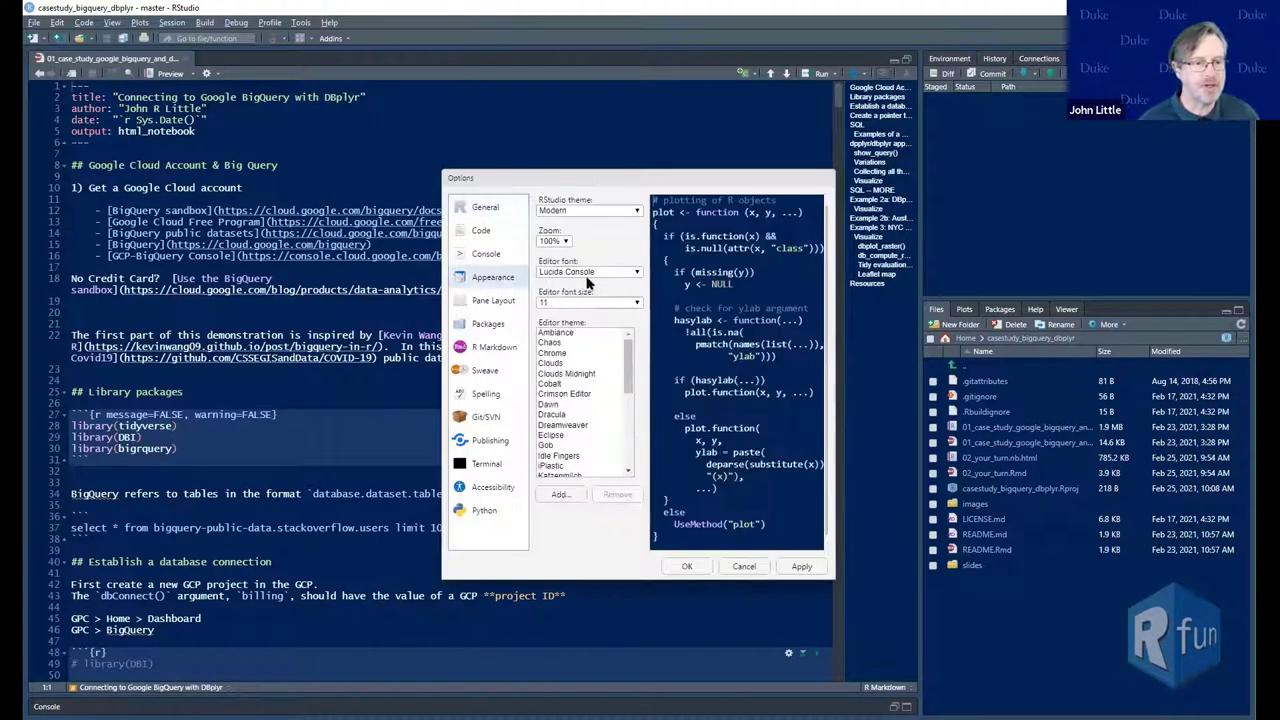
{"action": "left_click", "coordinate": [566, 242]}
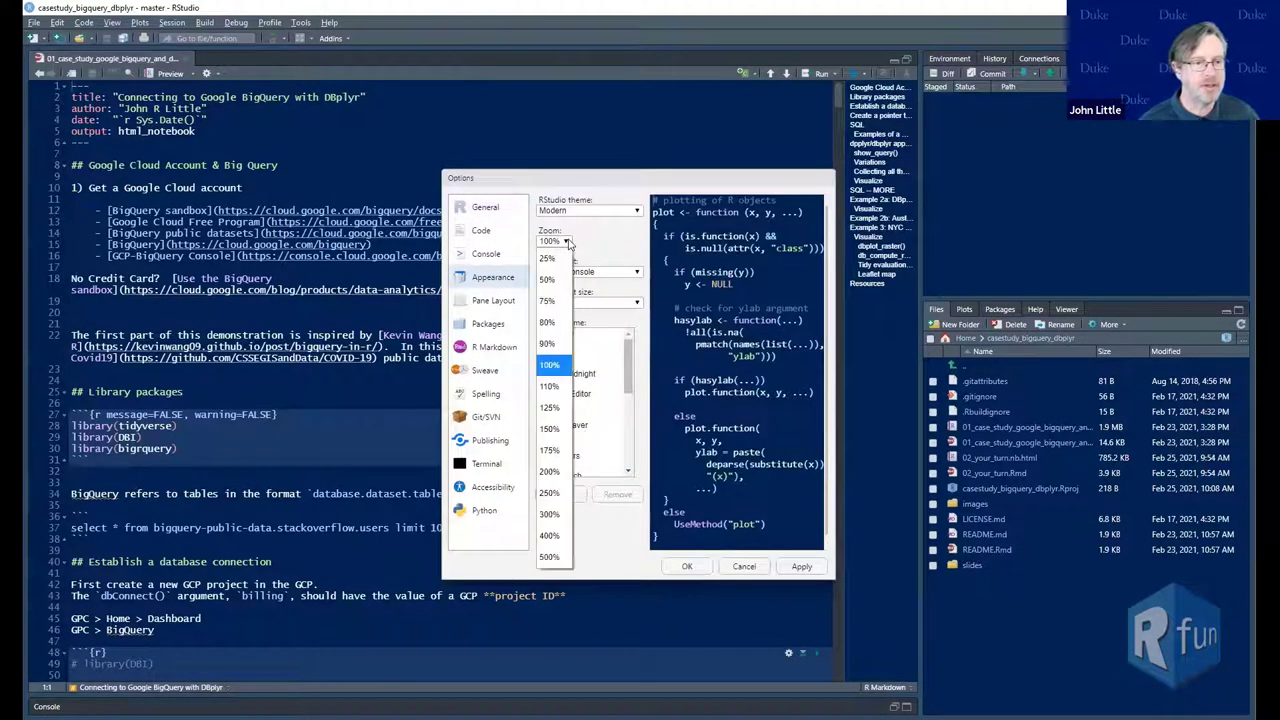
{"action": "left_click", "coordinate": [552, 428]}
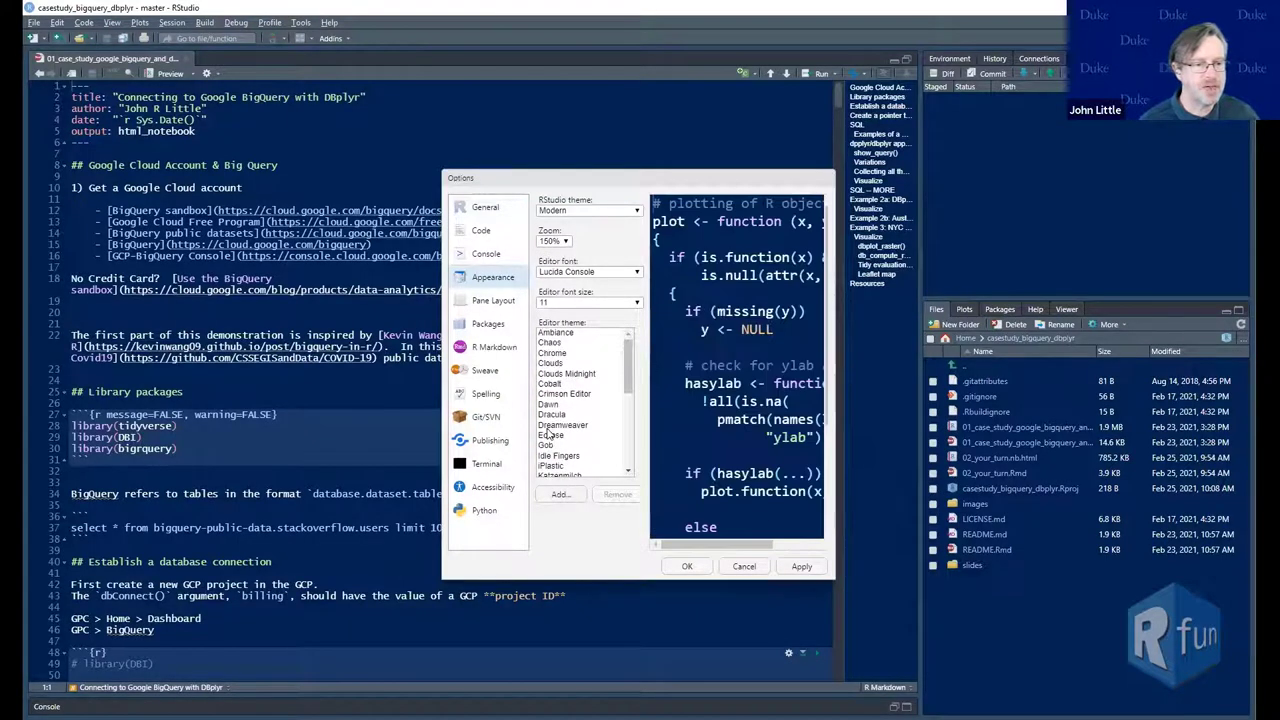
{"action": "left_click", "coordinate": [688, 567]}
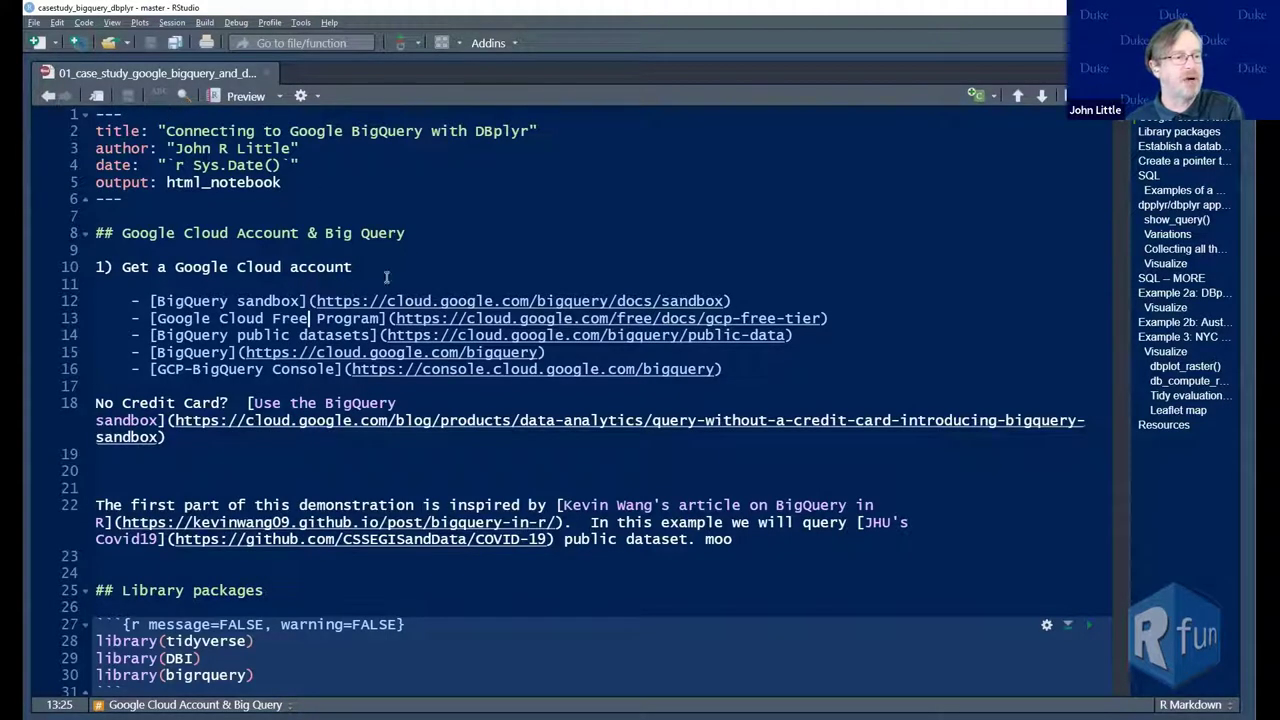
Run the Library packages chunk that loads tidyverse, DBI and bigrquery
{"action": "scroll", "coordinate": [405, 284], "scroll_direction": "down", "scroll_amount": 3}
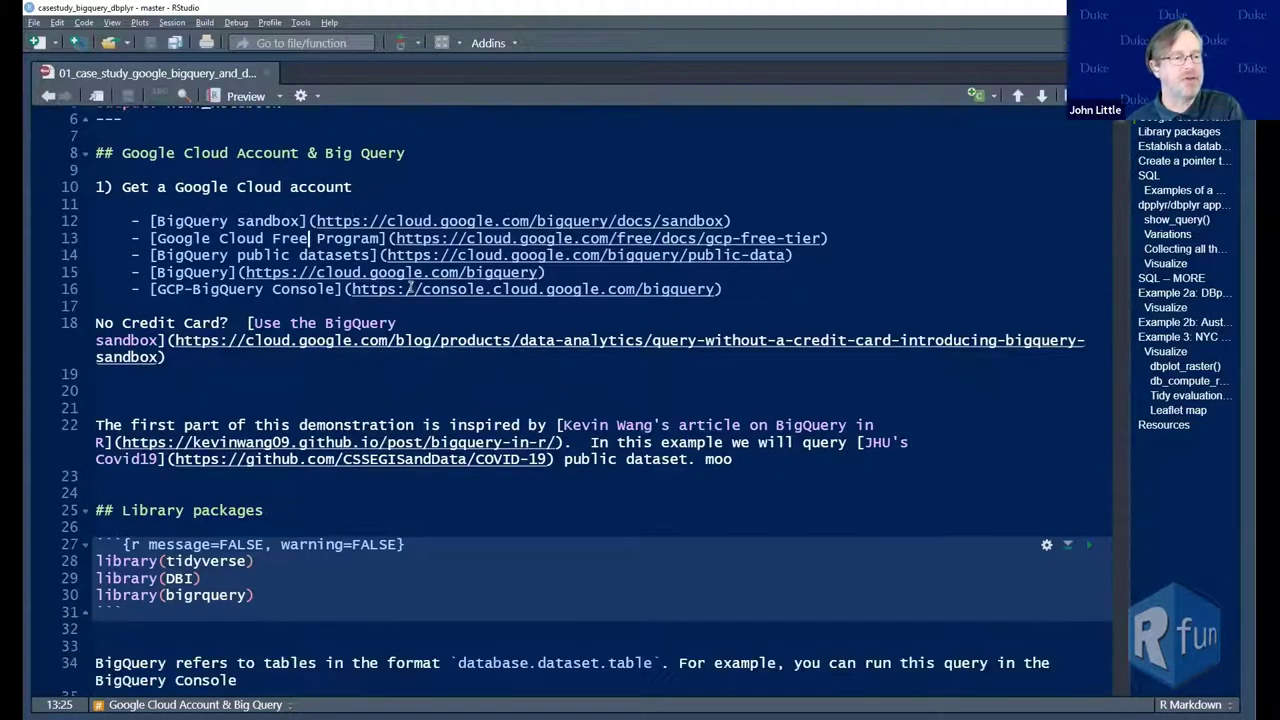
{"action": "scroll", "coordinate": [410, 287], "scroll_direction": "up", "scroll_amount": 3}
{"action": "scroll", "coordinate": [358, 333], "scroll_direction": "down", "scroll_amount": 2}
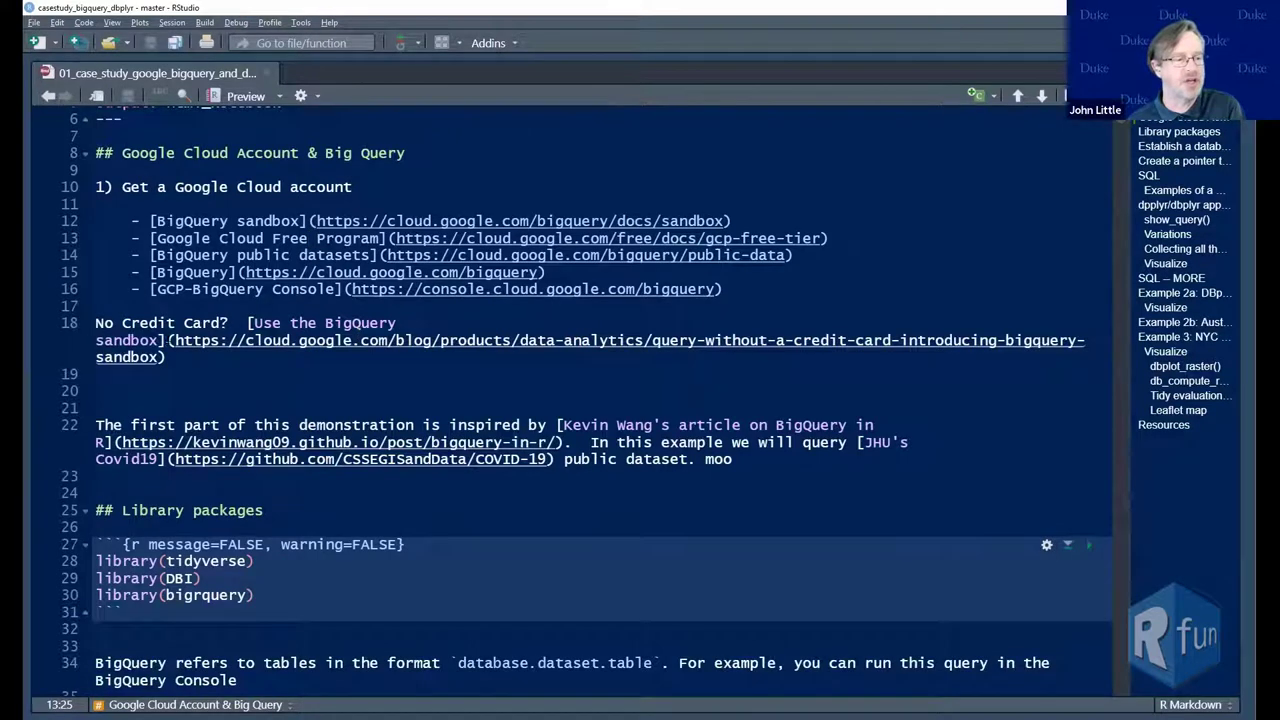
{"action": "left_click_drag", "start_coordinate": [247, 322], "coordinate": [397, 323]}
{"action": "scroll", "coordinate": [390, 350], "scroll_direction": "down", "scroll_amount": 5}
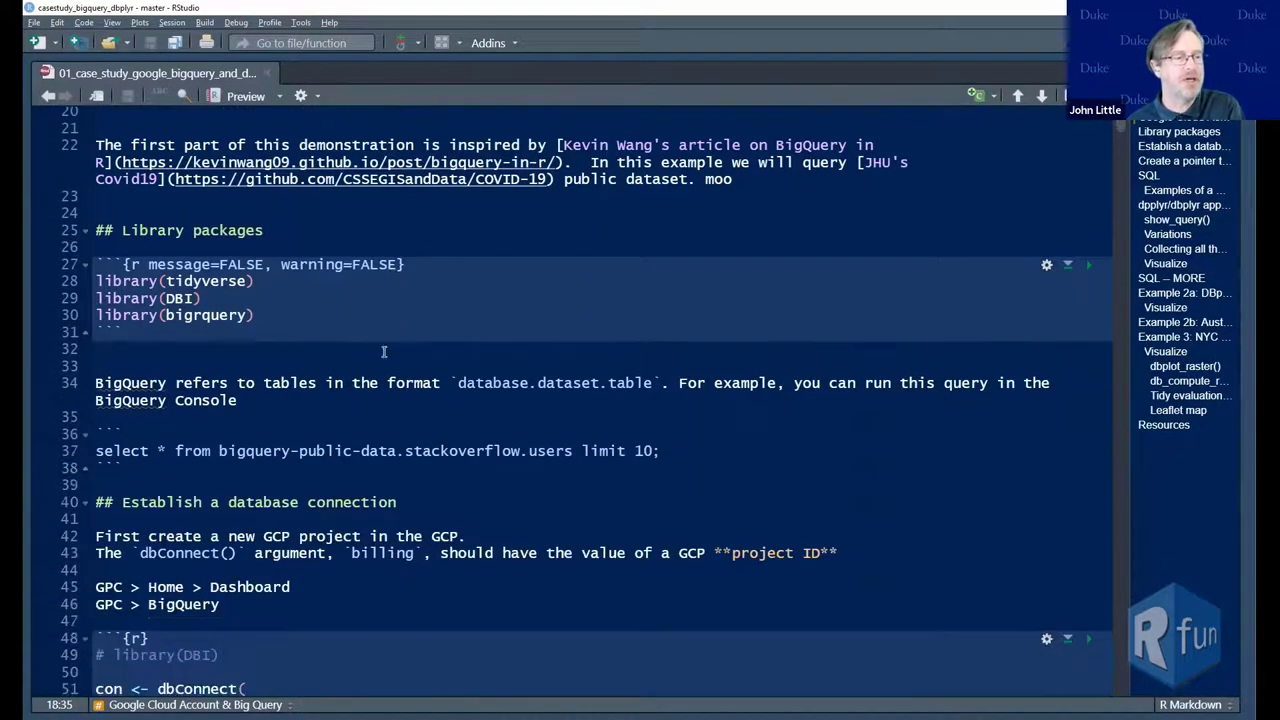
{"action": "scroll", "coordinate": [336, 294], "scroll_direction": "down", "scroll_amount": 1}
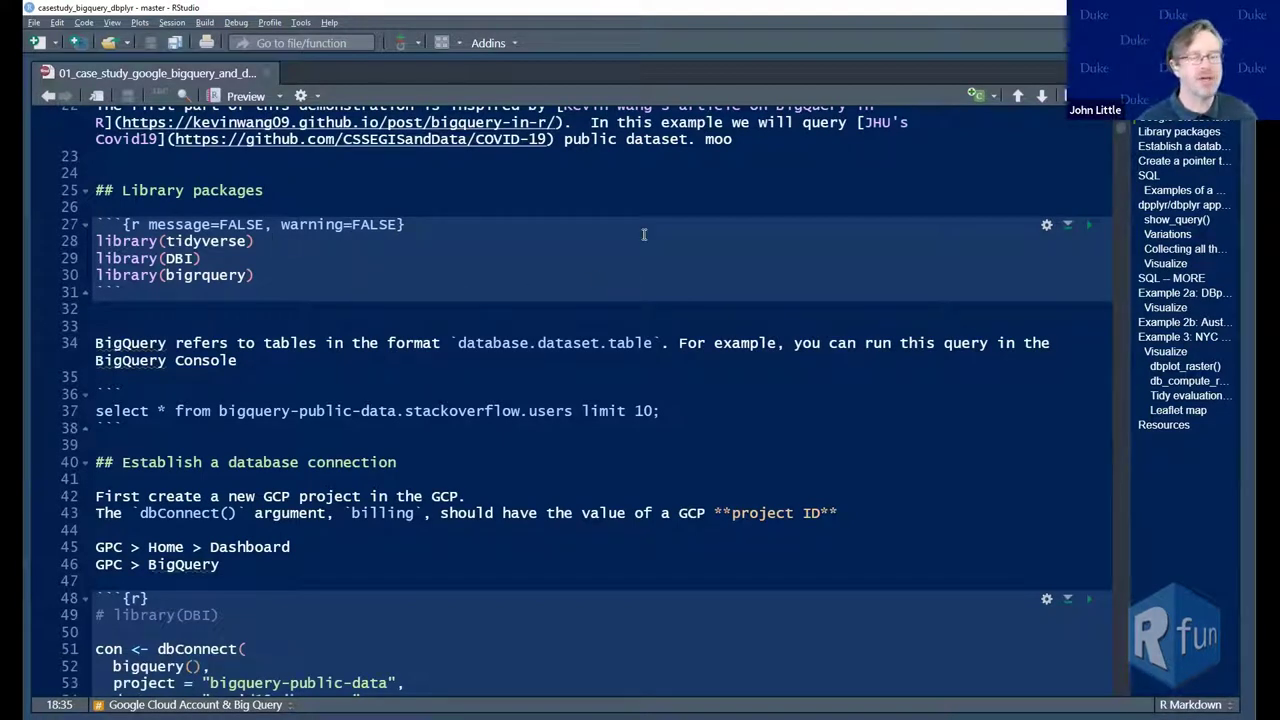
{"action": "scroll", "coordinate": [644, 234], "scroll_direction": "down", "scroll_amount": 1}
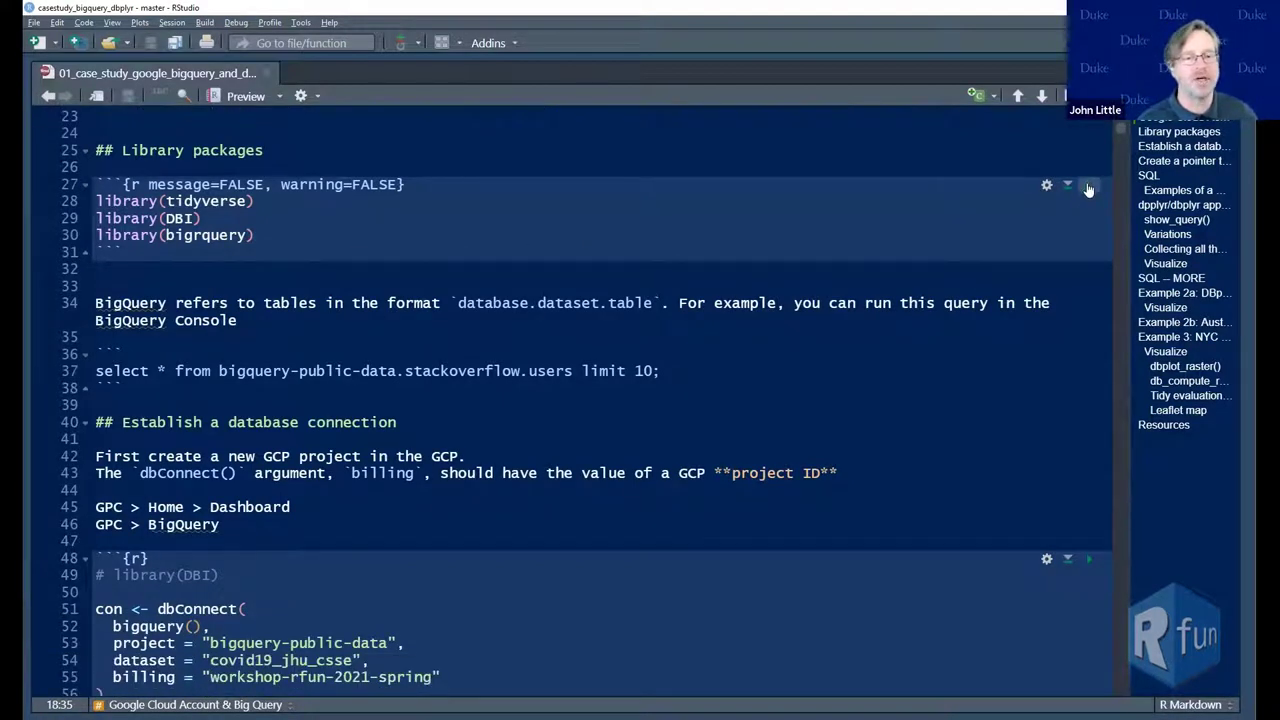
{"action": "left_click", "coordinate": [1088, 189]}
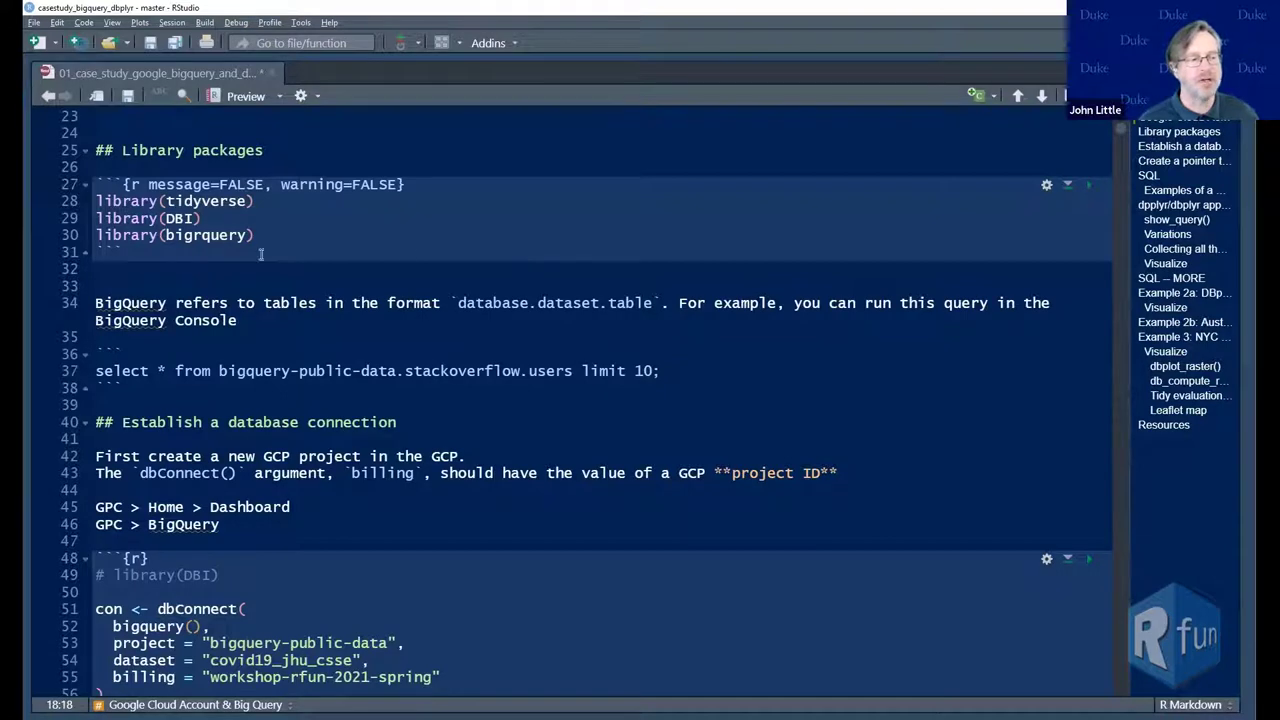
Point out the DBI, bigrquery and tidyverse package calls in the library chunk, ending with tidyverse highlighted
{"action": "left_click", "coordinate": [168, 218]}
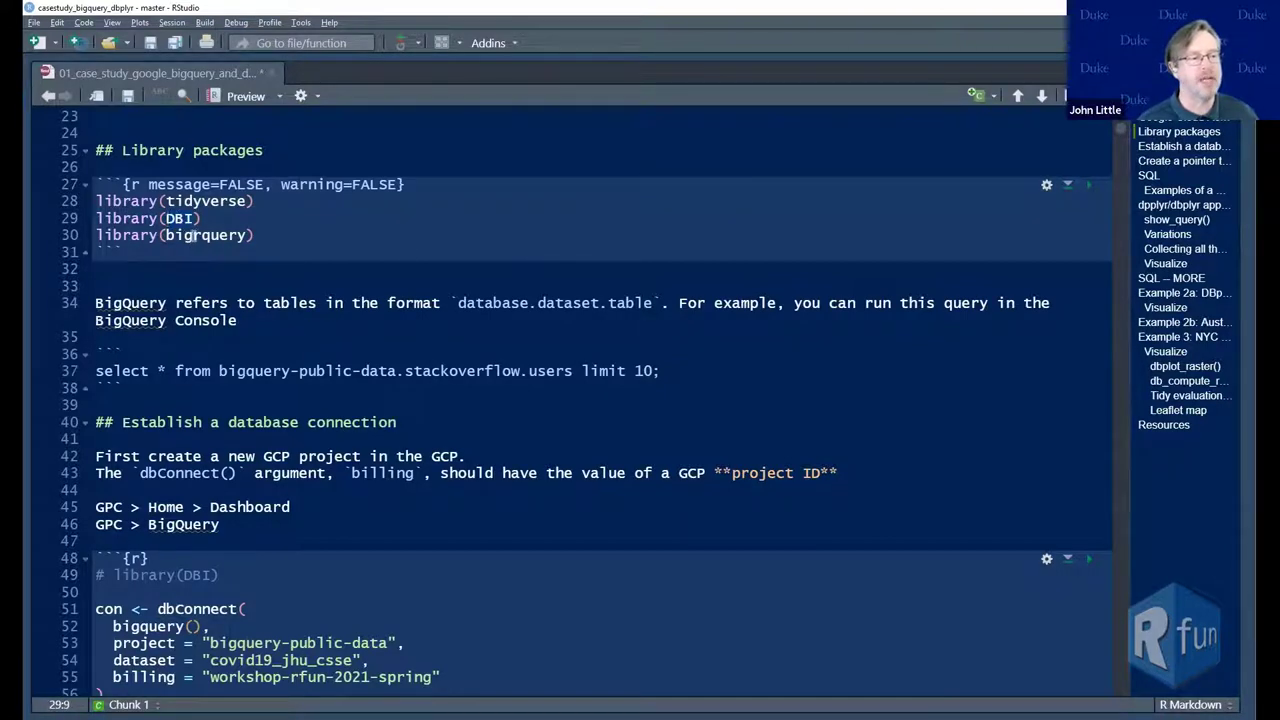
{"action": "key", "text": "Down"}
{"action": "left_click", "coordinate": [266, 235]}
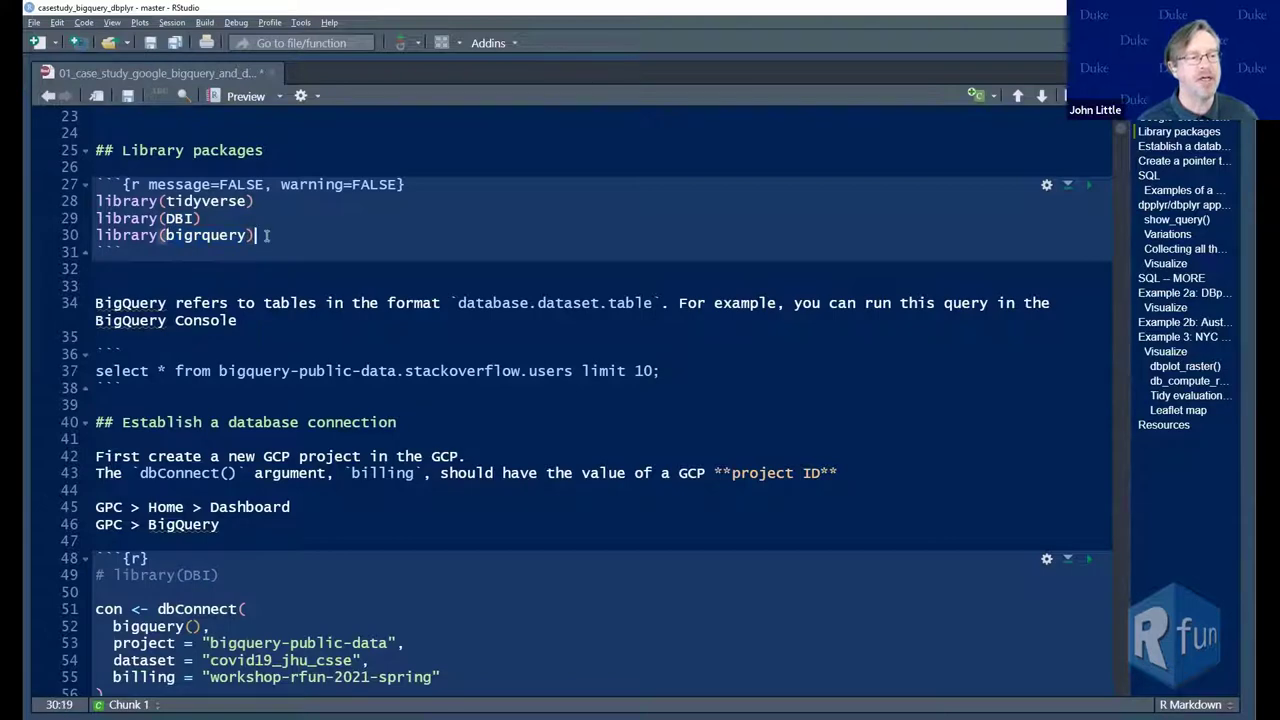
{"action": "key", "text": "Up"}
{"action": "key", "text": "Up"}
{"action": "key", "text": "Left"}
{"action": "key", "text": "Left"}
{"action": "key", "text": "Left"}
{"action": "key", "text": "Left"}
{"action": "key", "text": "Left"}
{"action": "key", "text": "Left"}
{"action": "key", "text": "Left"}
{"action": "key", "text": "Left"}
{"action": "key", "text": "Left"}
{"action": "key", "text": "Left"}
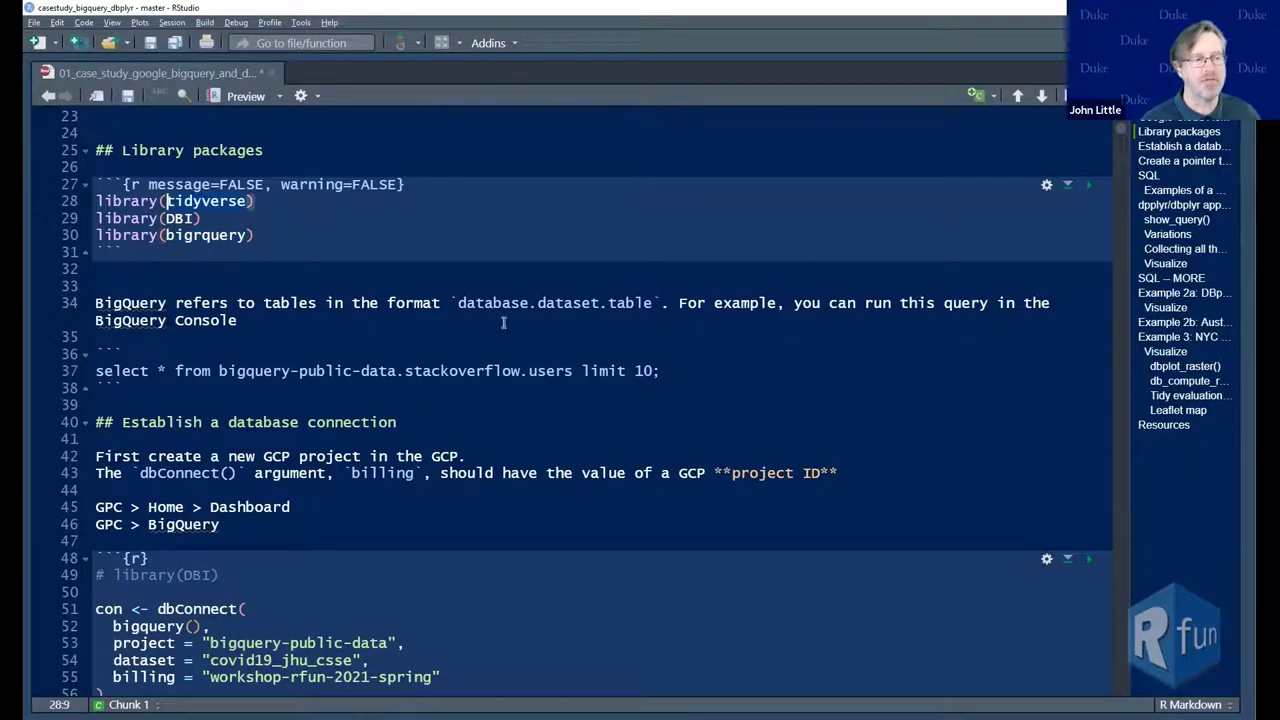
Examine the dbConnect chunk, highlighting the commented library(DBI) line and the project value "bigquery-public-data"
{"action": "scroll", "coordinate": [593, 329], "scroll_direction": "down", "scroll_amount": 5}
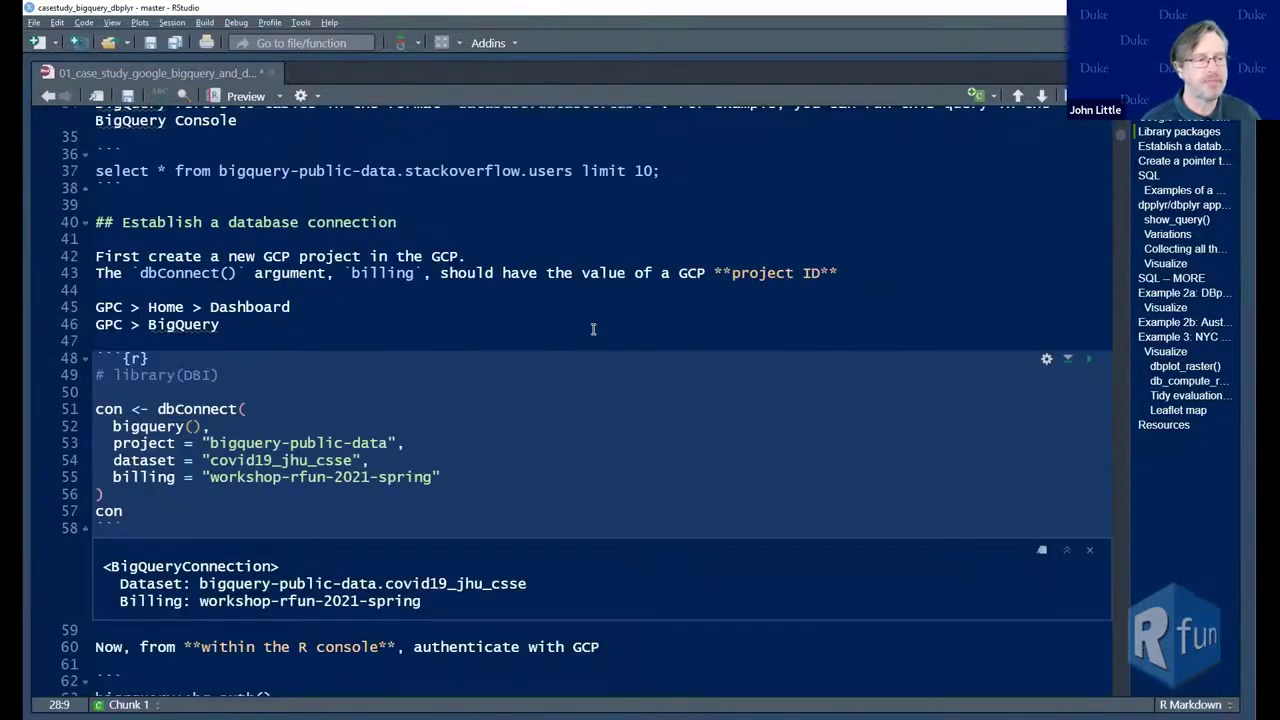
{"action": "scroll", "coordinate": [593, 329], "scroll_direction": "down", "scroll_amount": 1}
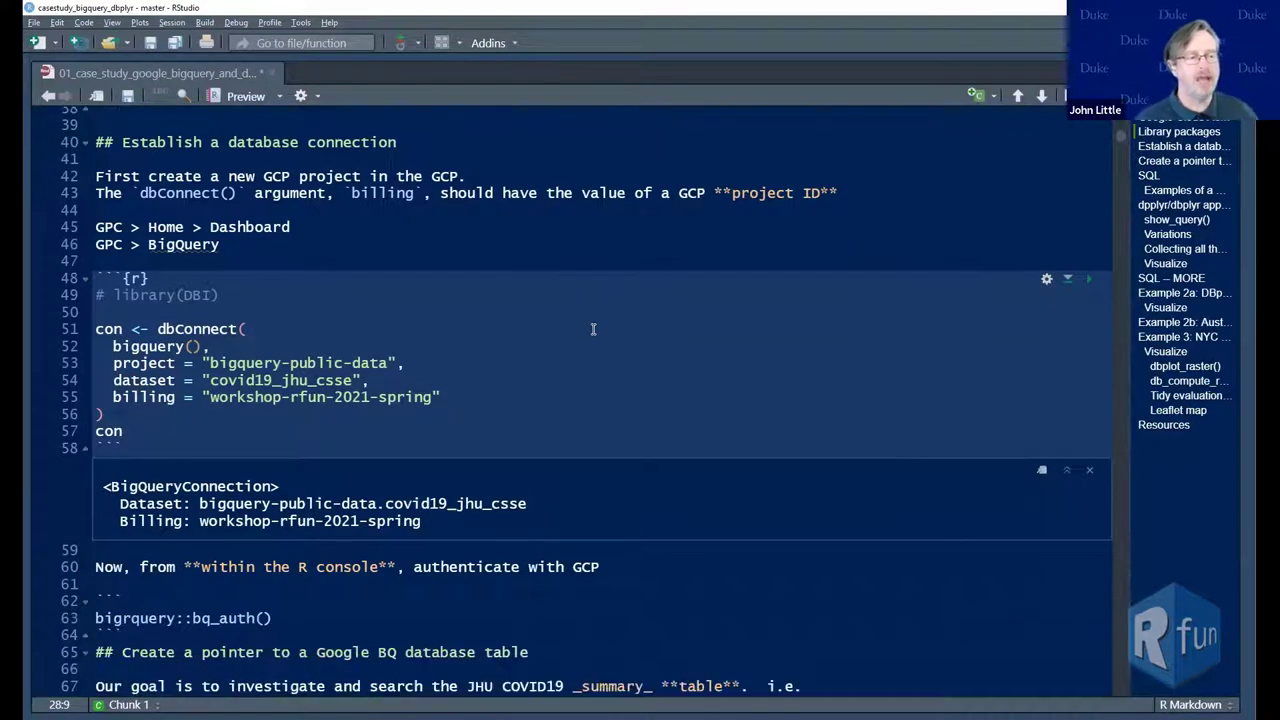
{"action": "left_click", "coordinate": [98, 294]}
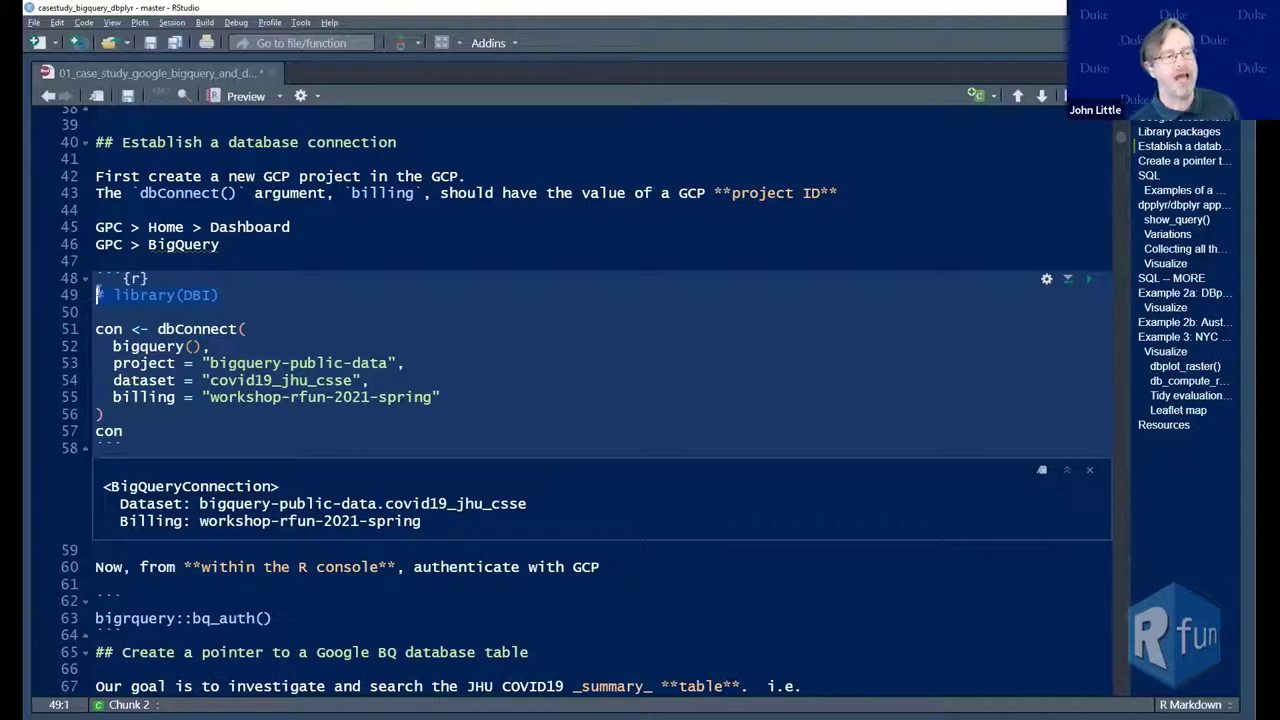
{"action": "left_click", "coordinate": [352, 312]}
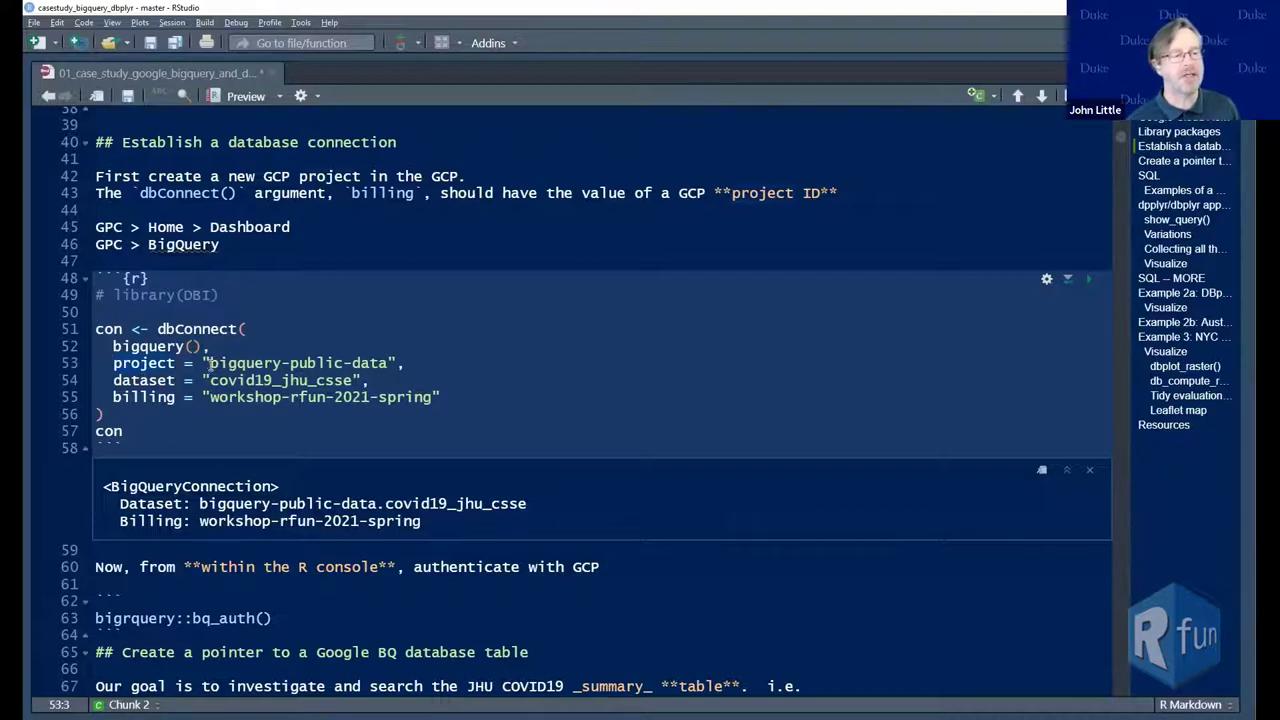
{"action": "left_click", "coordinate": [258, 364]}
{"action": "left_click_drag", "start_coordinate": [258, 364], "coordinate": [390, 364]}
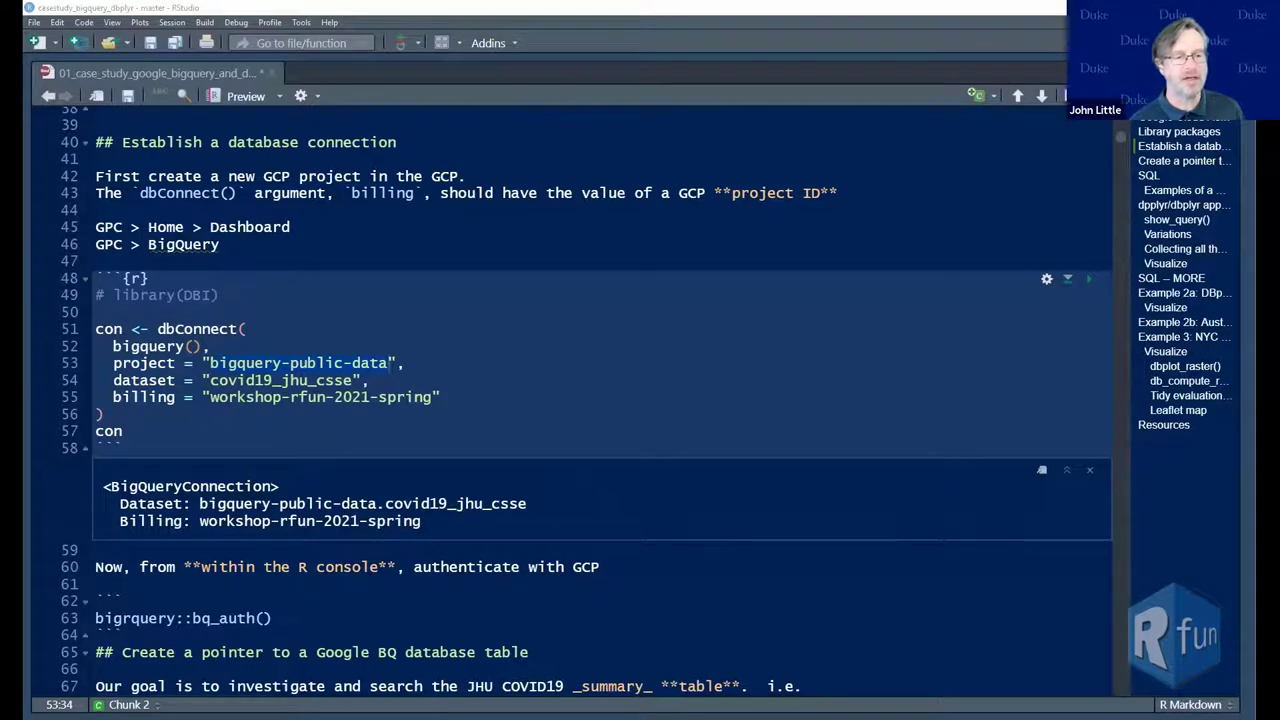
Switch to the BigQuery SQL workspace in the browser, expand bigquery-public-data to view its datasets, and collapse it again
{"action": "key", "text": "alt+Tab"}
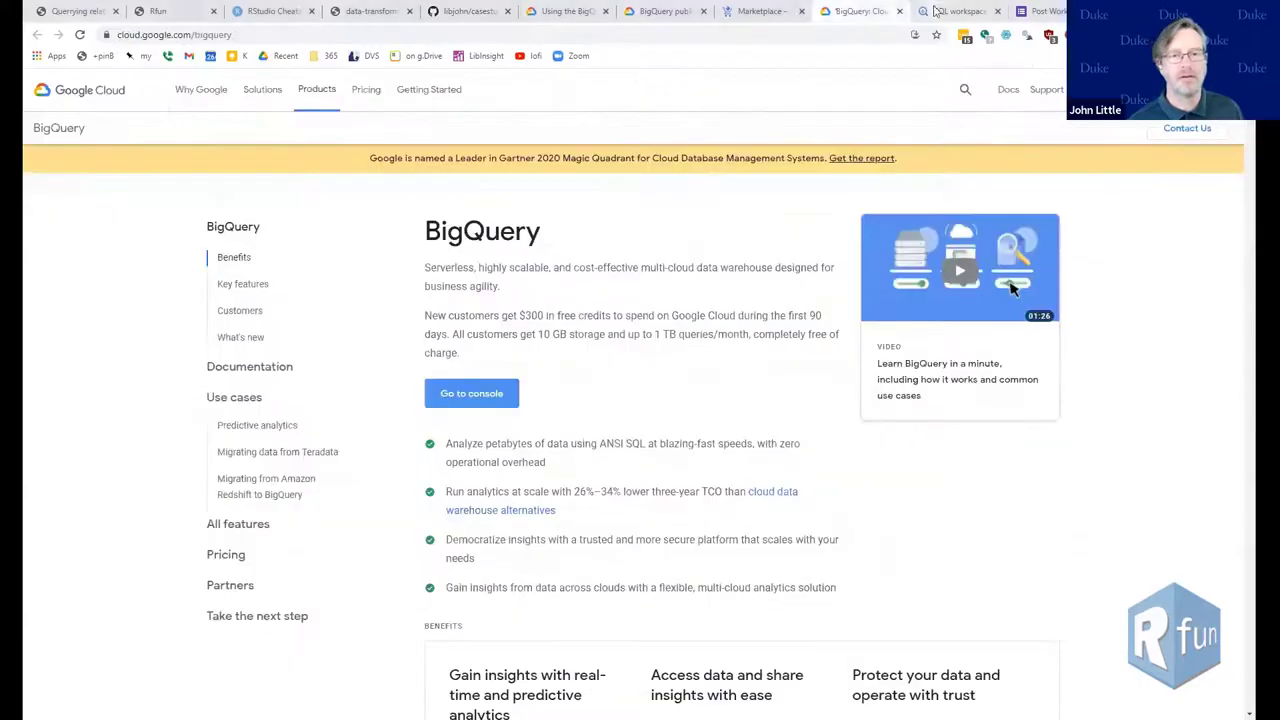
{"action": "left_click", "coordinate": [943, 12]}
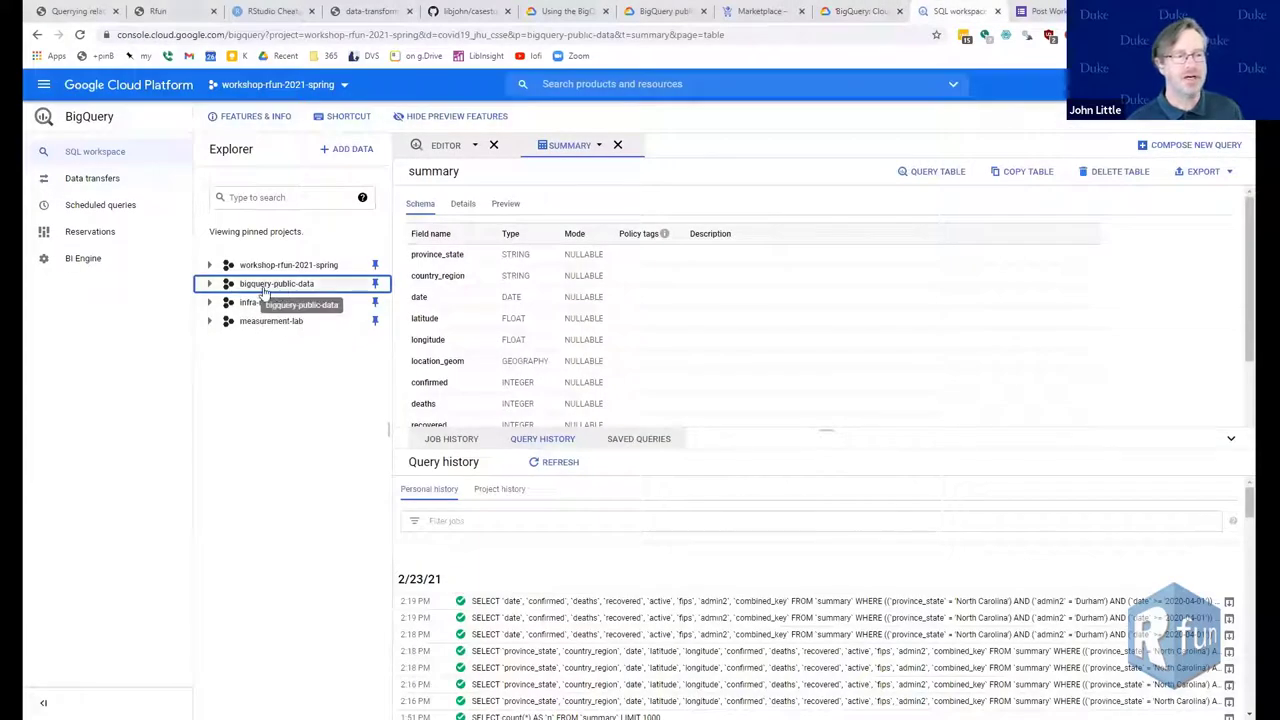
{"action": "left_click", "coordinate": [209, 284]}
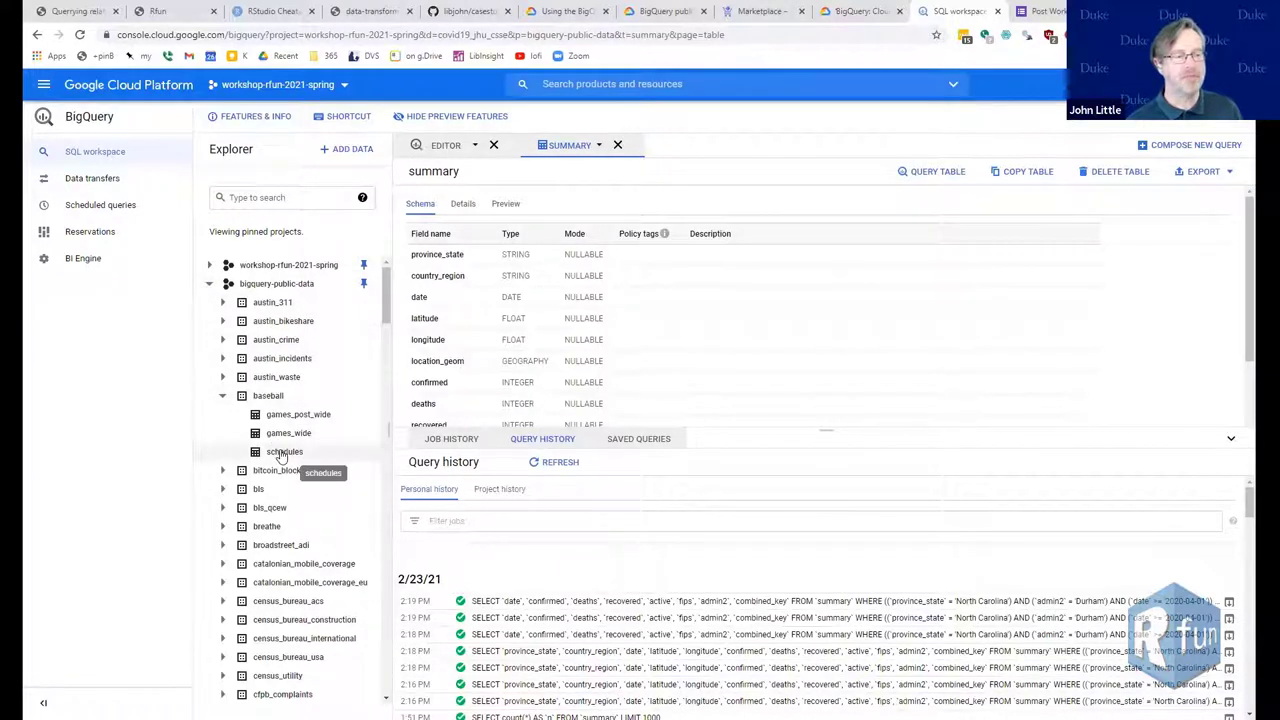
{"action": "left_click", "coordinate": [209, 284]}
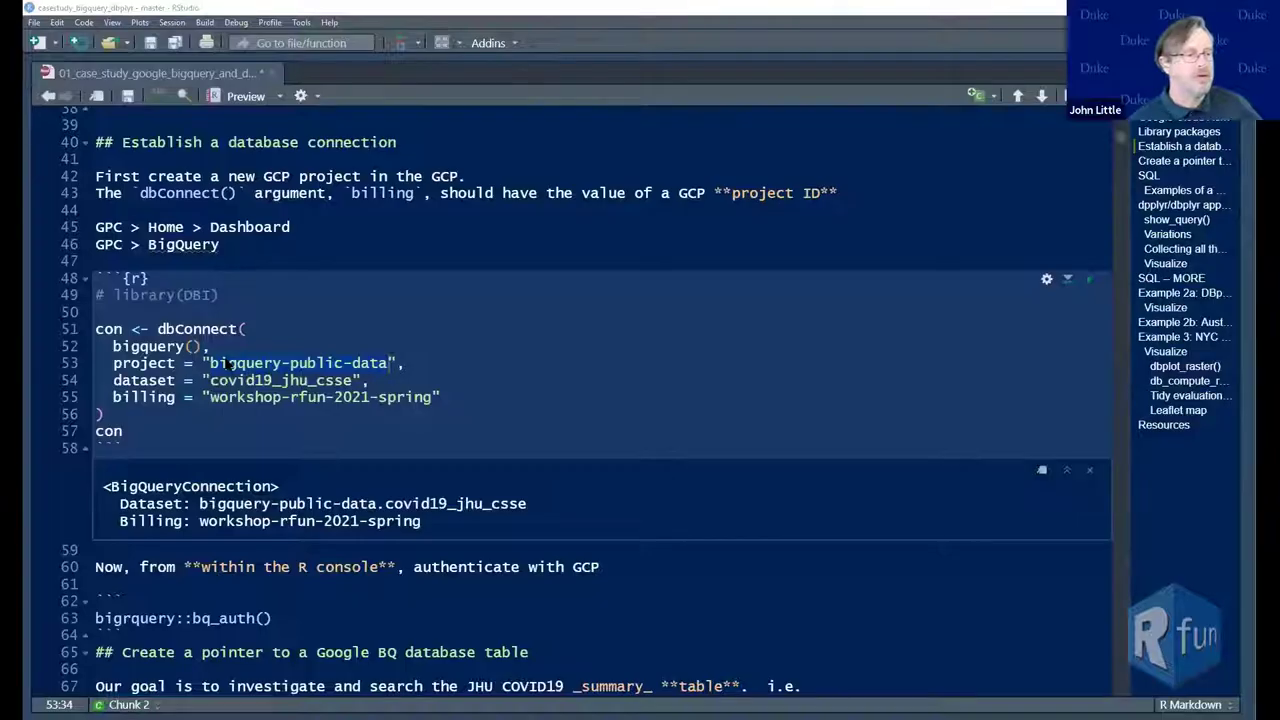
Return to RStudio and review the dbConnect chunk, highlighting the project, dataset and billing values and the con object
{"action": "key", "text": "alt+Tab"}
{"action": "left_click_drag", "start_coordinate": [207, 363], "coordinate": [386, 364]}
{"action": "left_click_drag", "start_coordinate": [210, 381], "coordinate": [353, 381]}
{"action": "left_click_drag", "start_coordinate": [210, 397], "coordinate": [437, 397]}
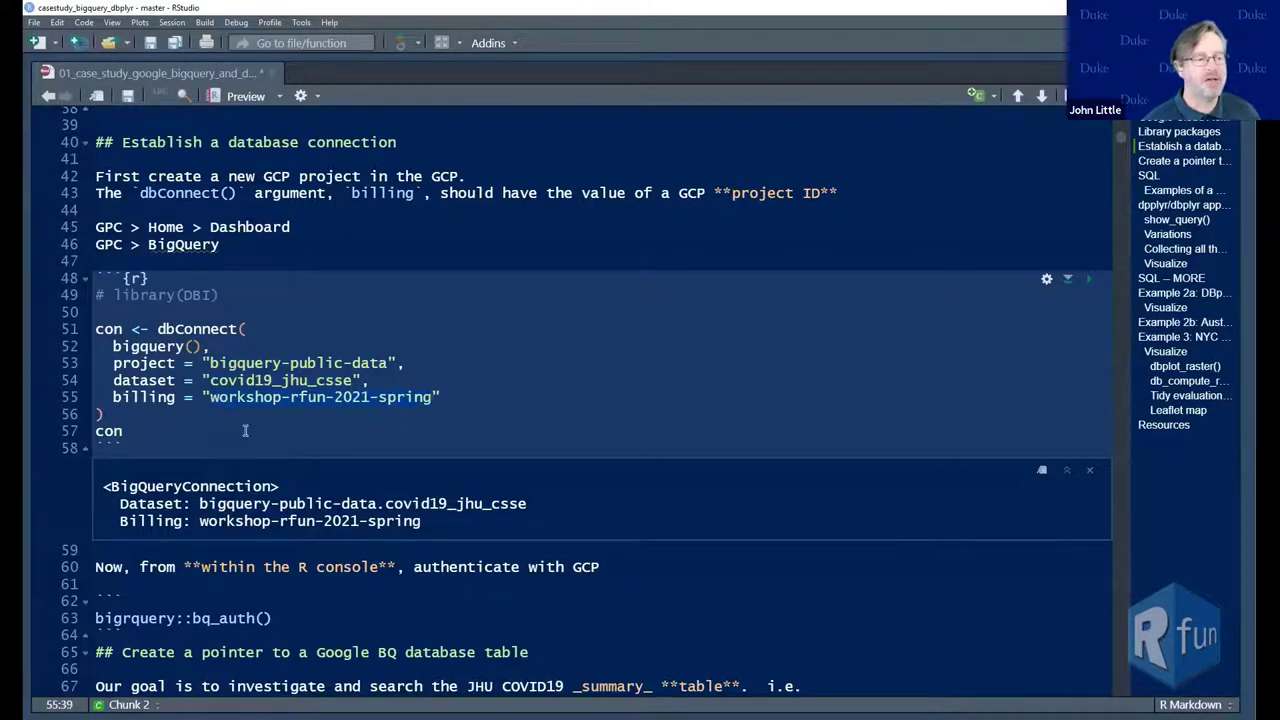
{"action": "key", "text": "Left"}
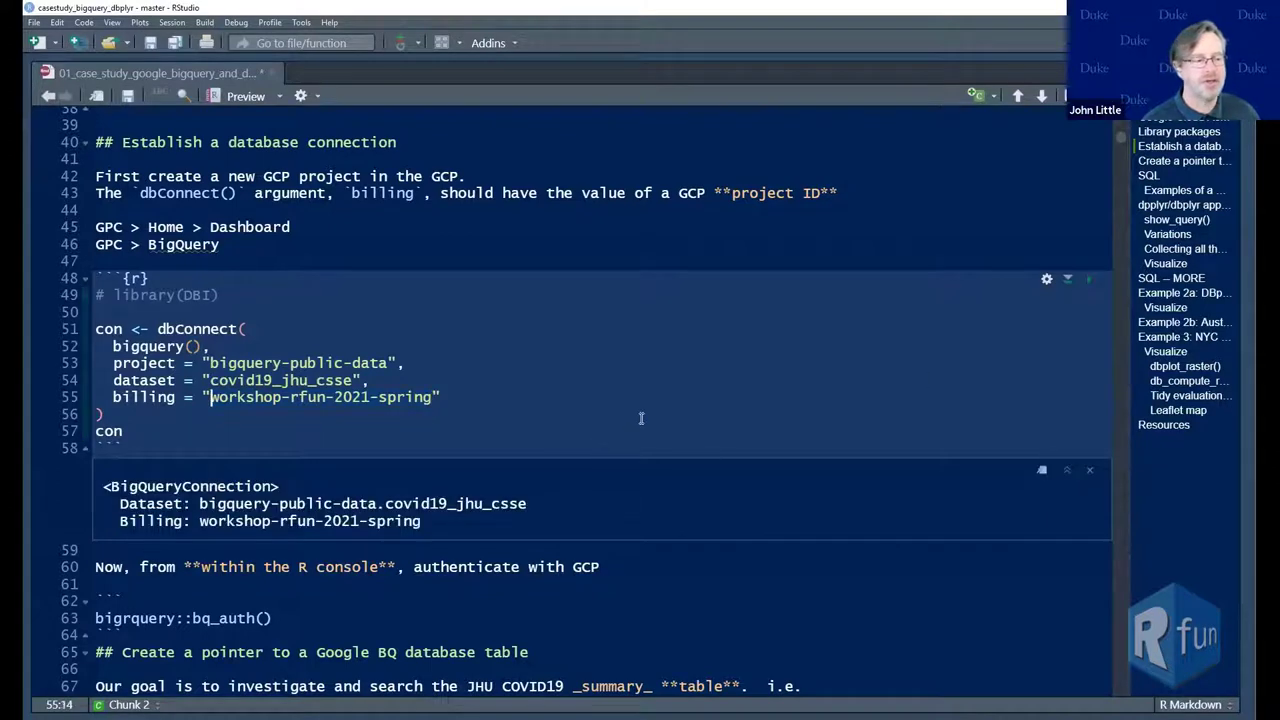
{"action": "scroll", "coordinate": [641, 418], "scroll_direction": "down", "scroll_amount": 2}
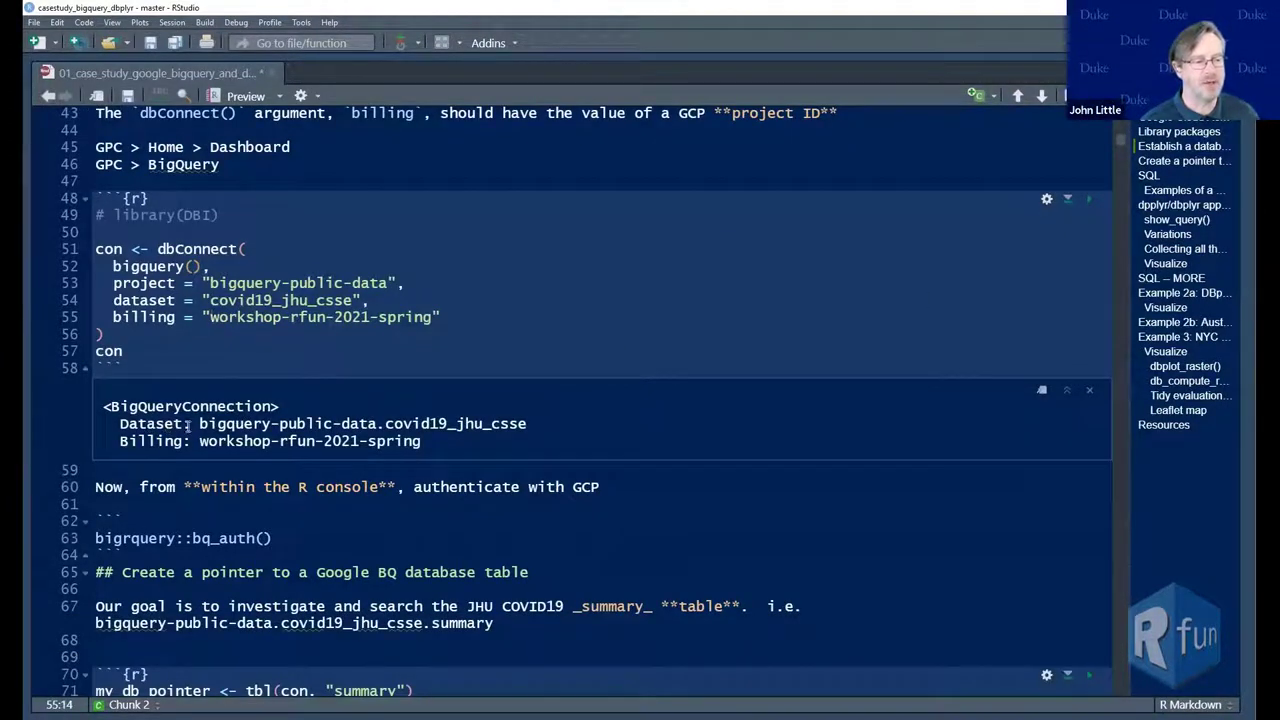
{"action": "left_click", "coordinate": [120, 352]}
{"action": "scroll", "coordinate": [262, 402], "scroll_direction": "down", "scroll_amount": 5}
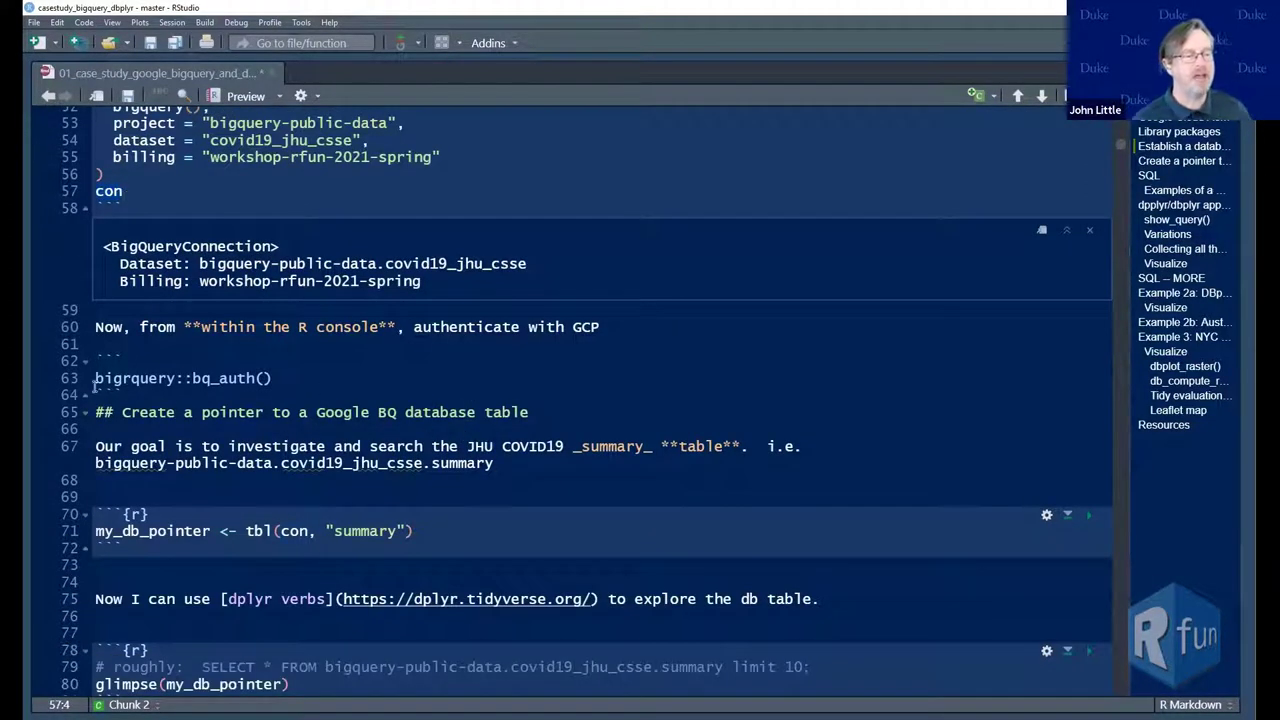
Highlight the bigrquery::bq_auth() line in the notebook and bring up the R console with a few blank prompt lines
{"action": "left_click", "coordinate": [303, 379]}
{"action": "left_click_drag", "start_coordinate": [274, 379], "coordinate": [92, 380]}
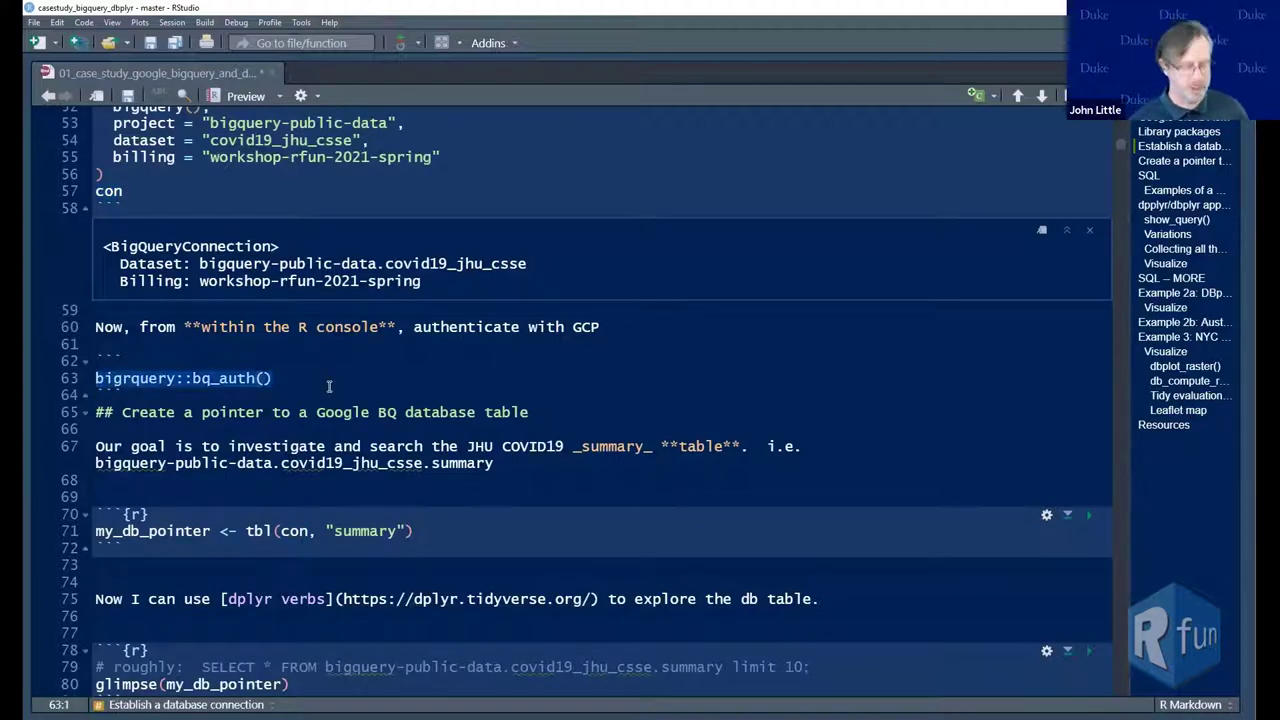
{"action": "key", "text": "ctrl+2"}
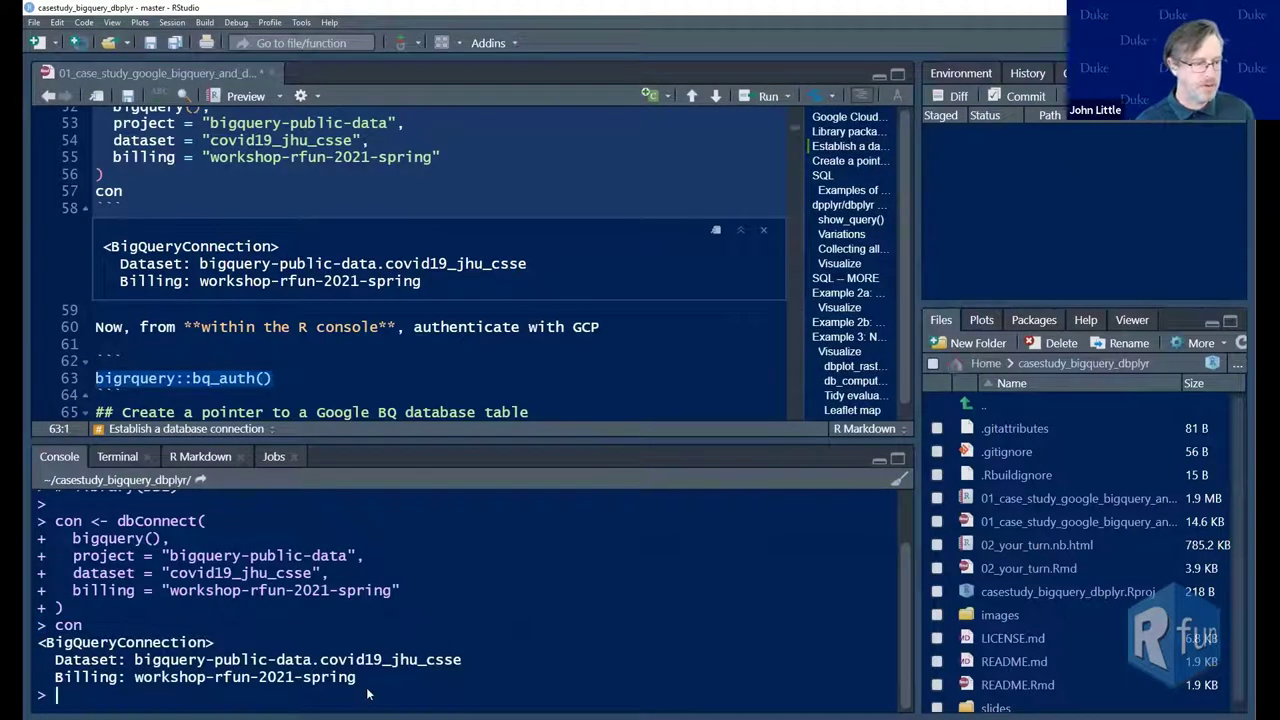
{"action": "key", "text": "Return"}
{"action": "key", "text": "Return"}
{"action": "key", "text": "Return"}
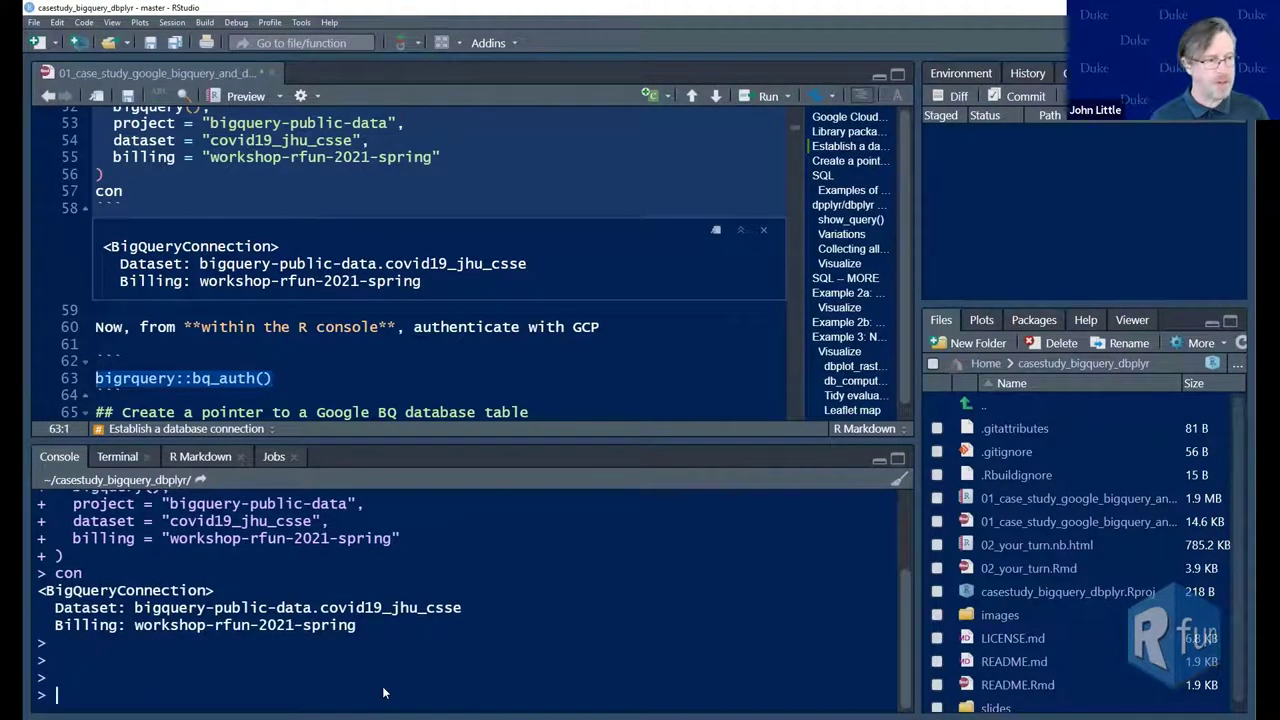
Try entering bigquery::bq_auth at the console prompt, and remove the function name again
{"action": "type", "text": "bigquery(::"}
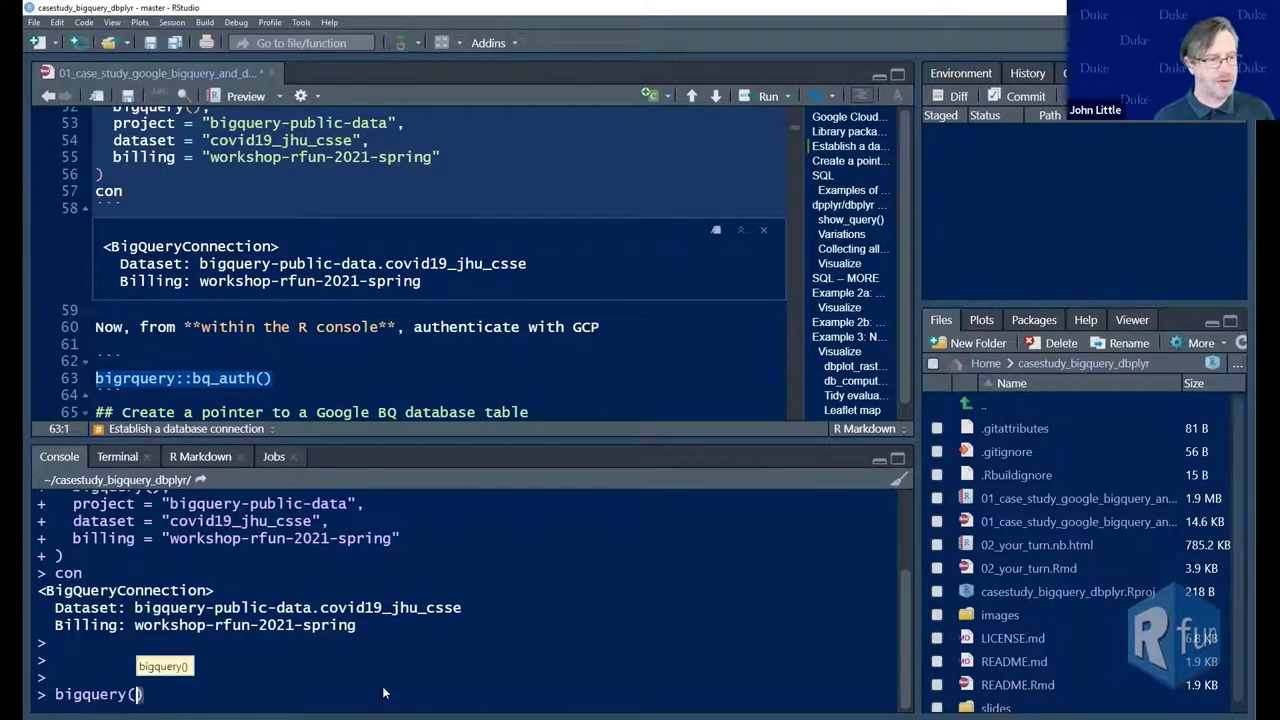
{"action": "key", "text": "BackSpace"}
{"action": "key", "text": "BackSpace"}
{"action": "key", "text": "BackSpace"}
{"action": "type", "text": "::"}
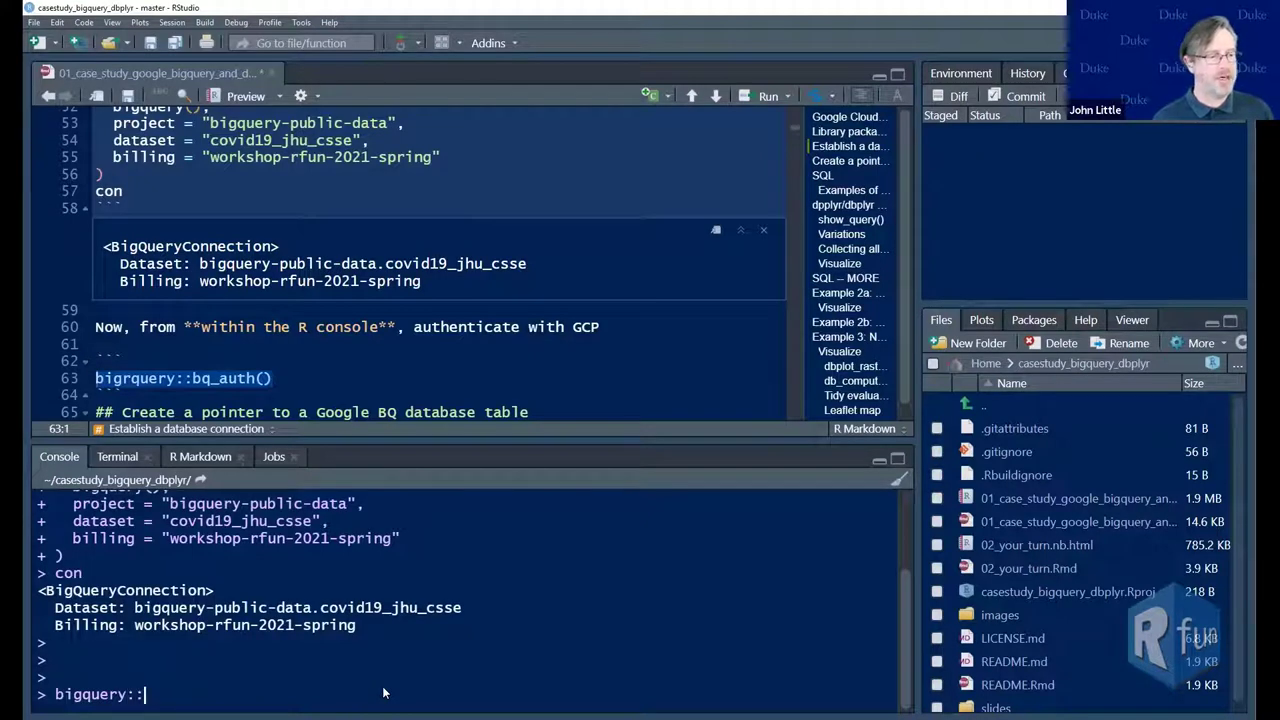
{"action": "type", "text": "bq"}
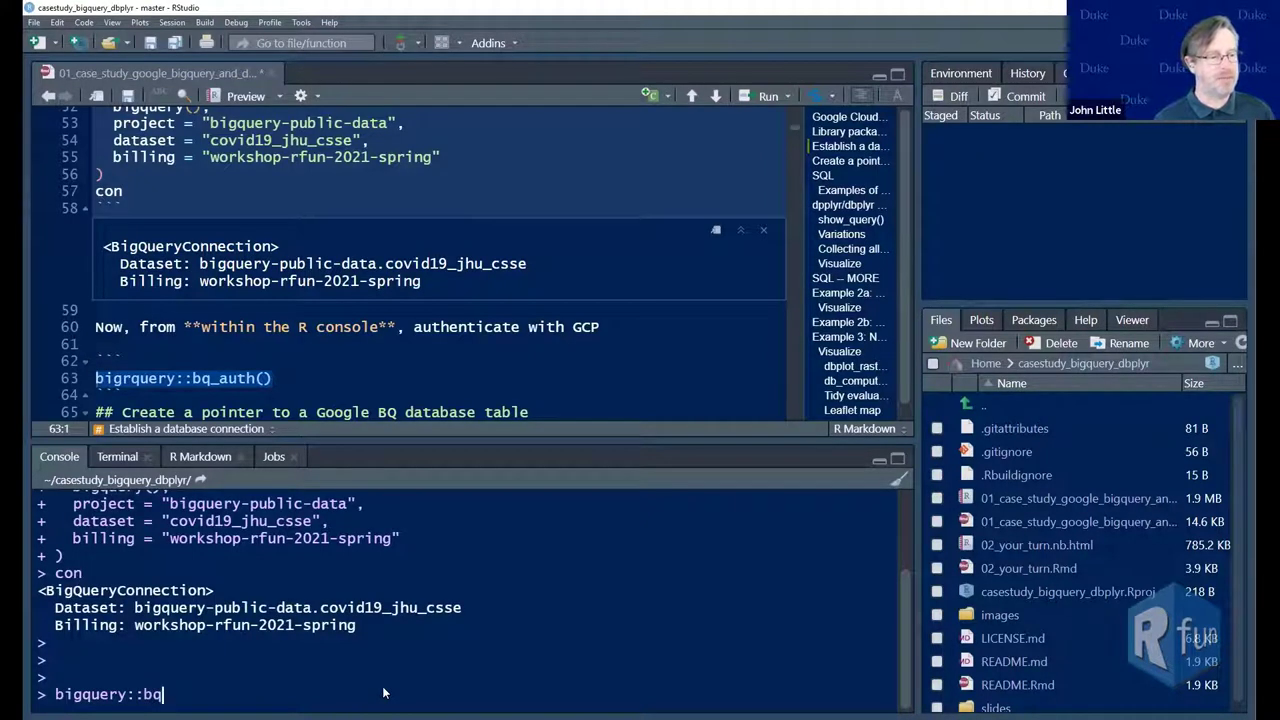
{"action": "type", "text": "_au"}
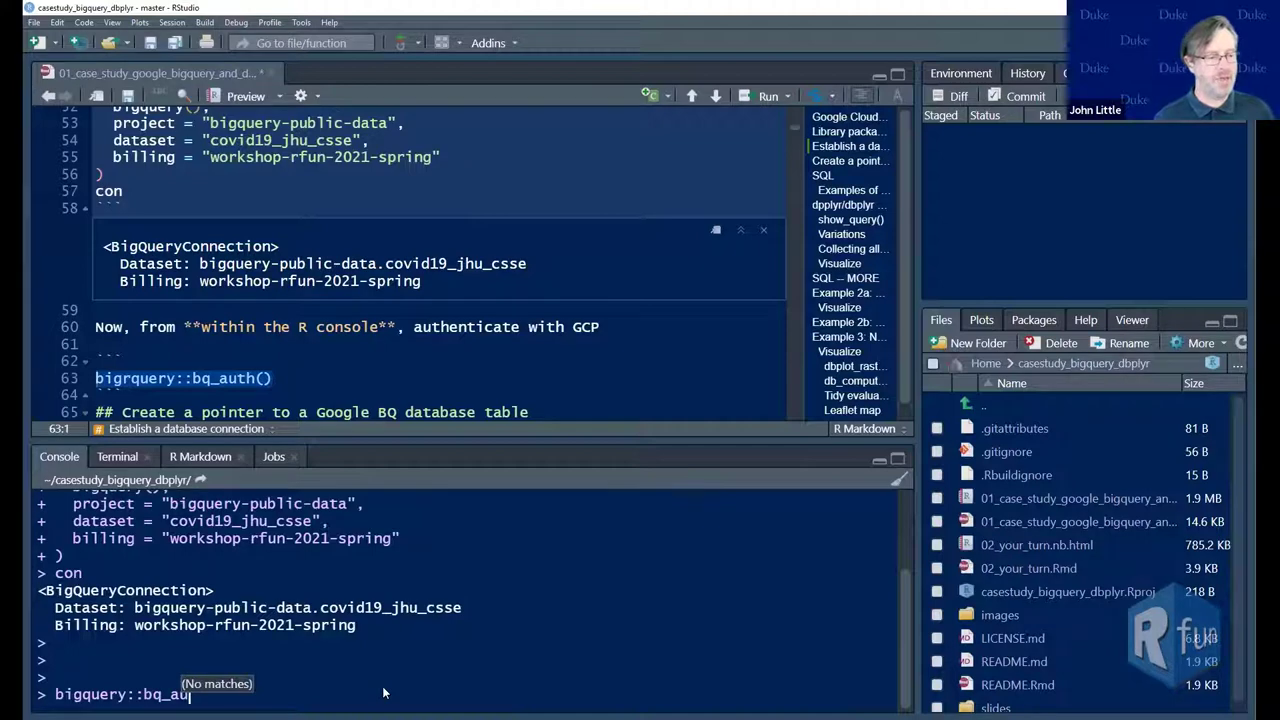
{"action": "type", "text": "th"}
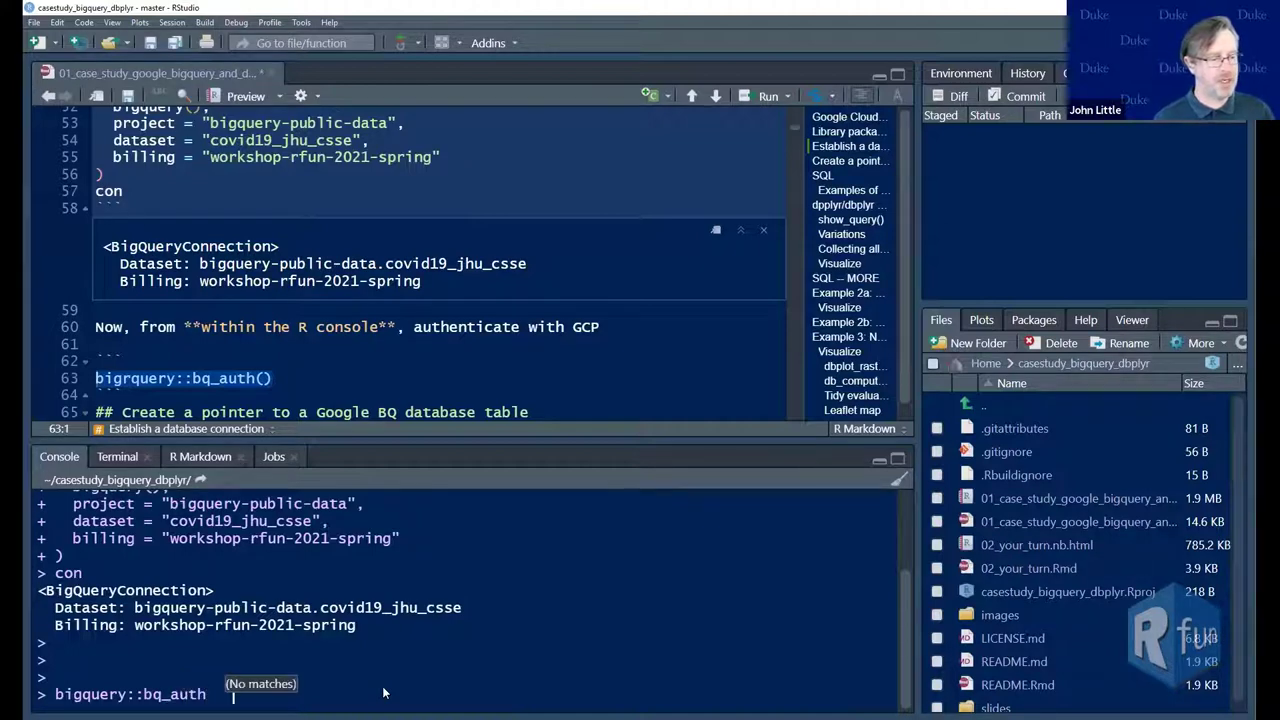
{"action": "key", "text": "BackSpace"}
{"action": "key", "text": "BackSpace"}
{"action": "key", "text": "BackSpace"}
{"action": "key", "text": "BackSpace"}
{"action": "key", "text": "BackSpace"}
{"action": "key", "text": "BackSpace"}
{"action": "key", "text": "BackSpace"}
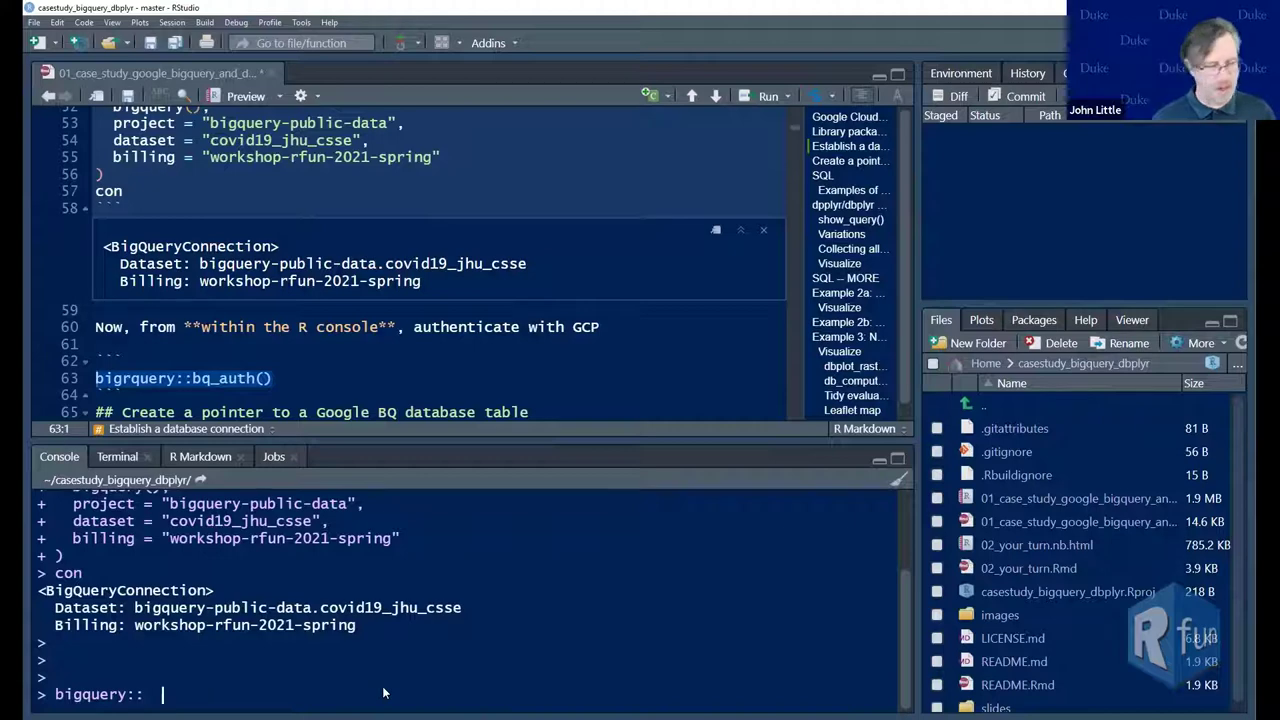
Correct the package name to bigrquery, complete the call as bigrquery::bq_auth(), and clear the prompt without running it
{"action": "type", "text": "r"}
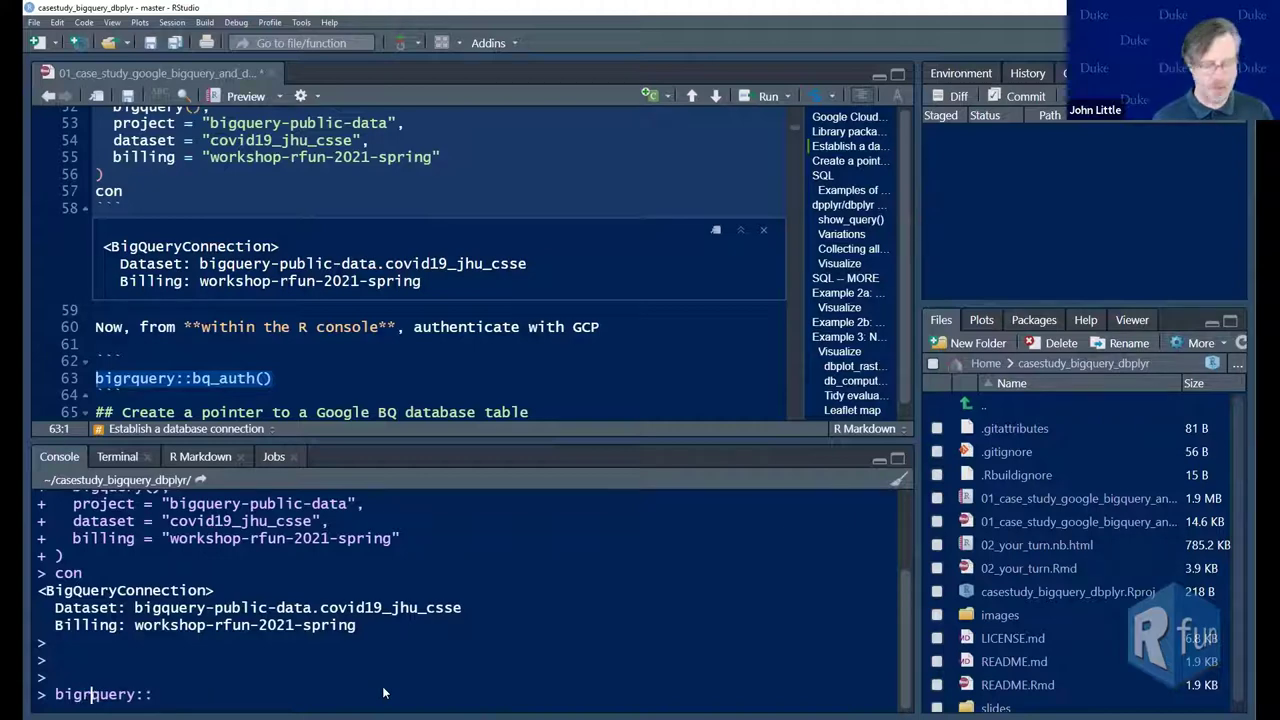
{"action": "type", "text": "bq"}
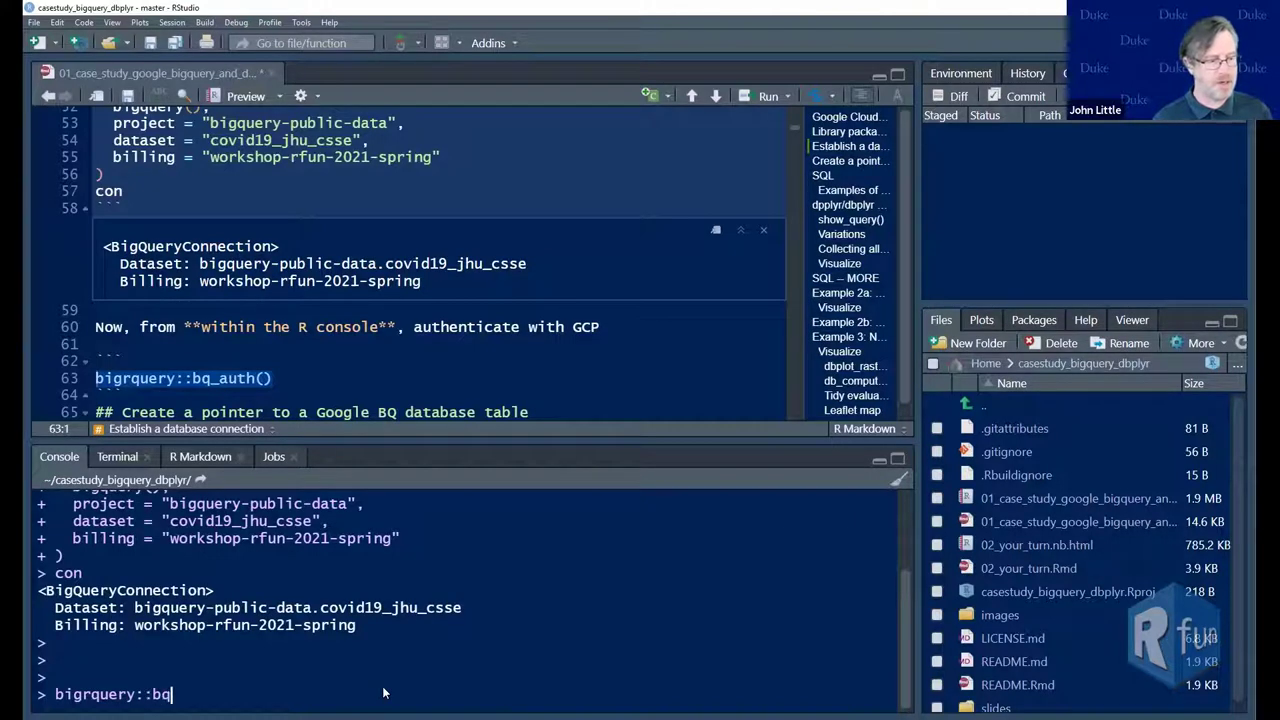
{"action": "key", "text": "Tab"}
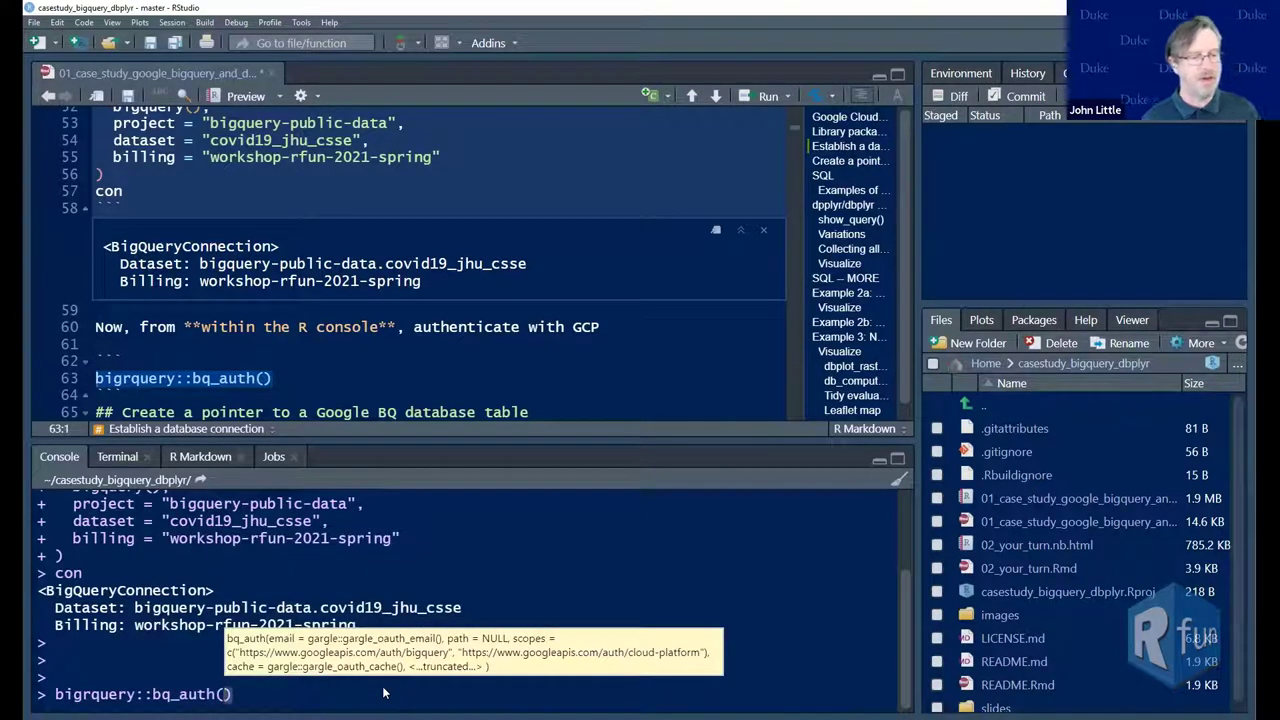
{"action": "key", "text": "Right"}
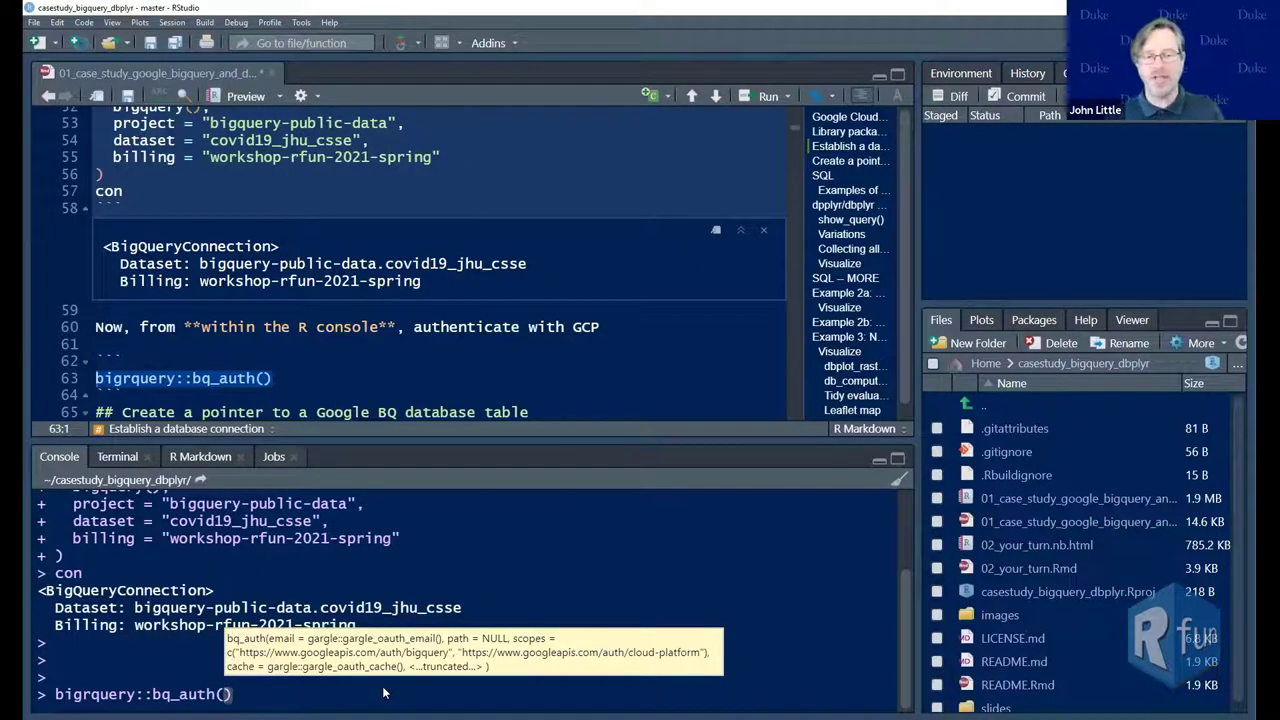
{"action": "key", "text": "Escape"}
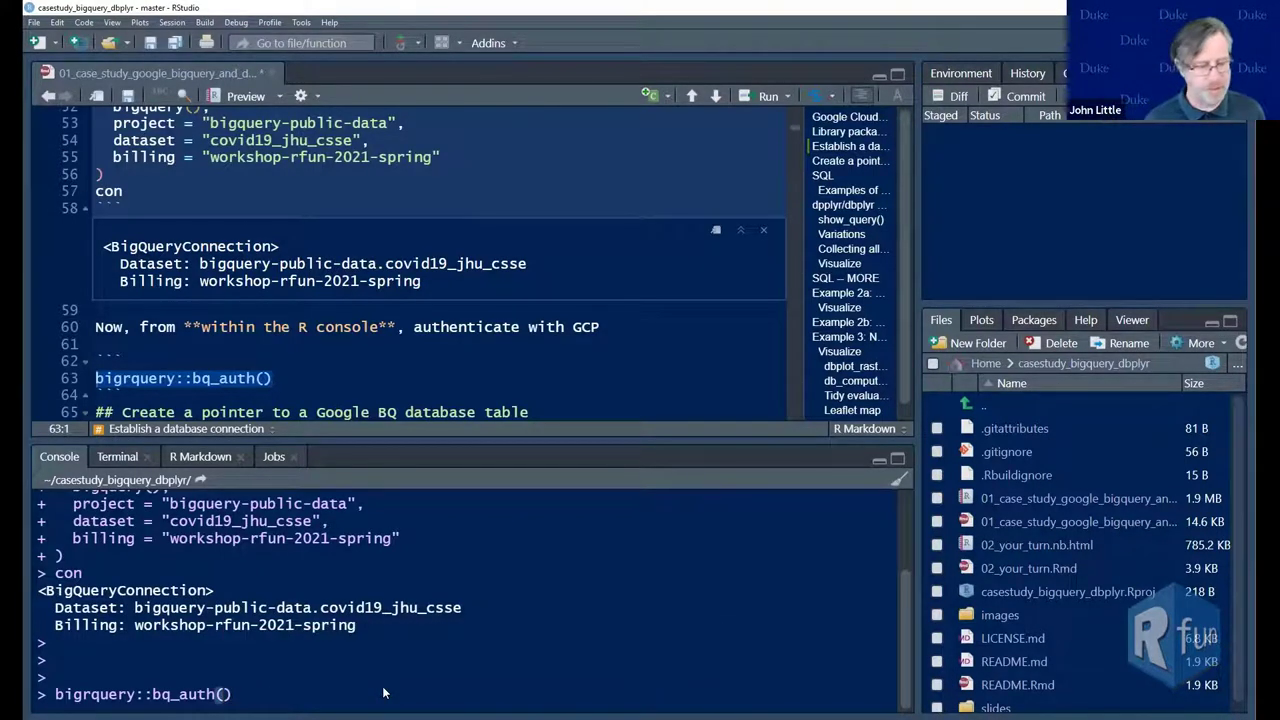
{"action": "key", "text": "ctrl+a"}
{"action": "key", "text": "BackSpace"}
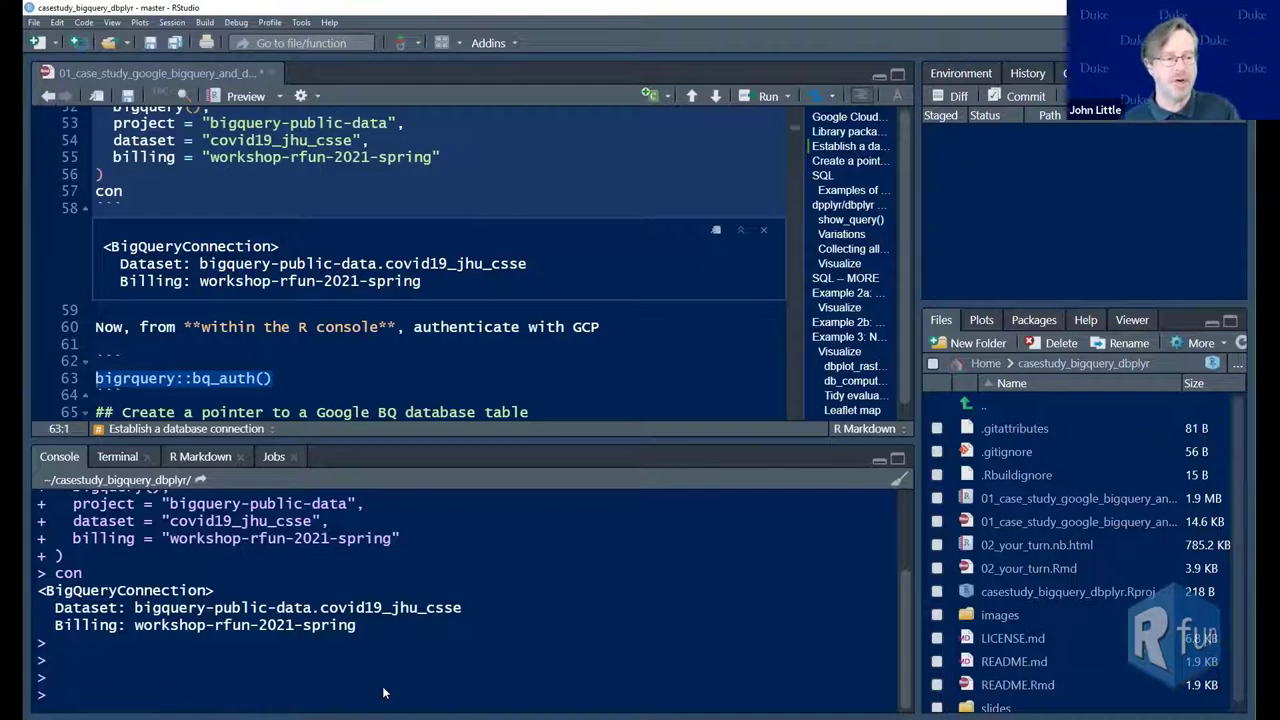
Collapse the console and examine the table pointer chunk, highlighting tbl, "summary" and the covid19_jhu_csse dataset in the connection output
{"action": "left_click", "coordinate": [878, 460]}
{"action": "scroll", "coordinate": [506, 463], "scroll_direction": "down", "scroll_amount": 3}
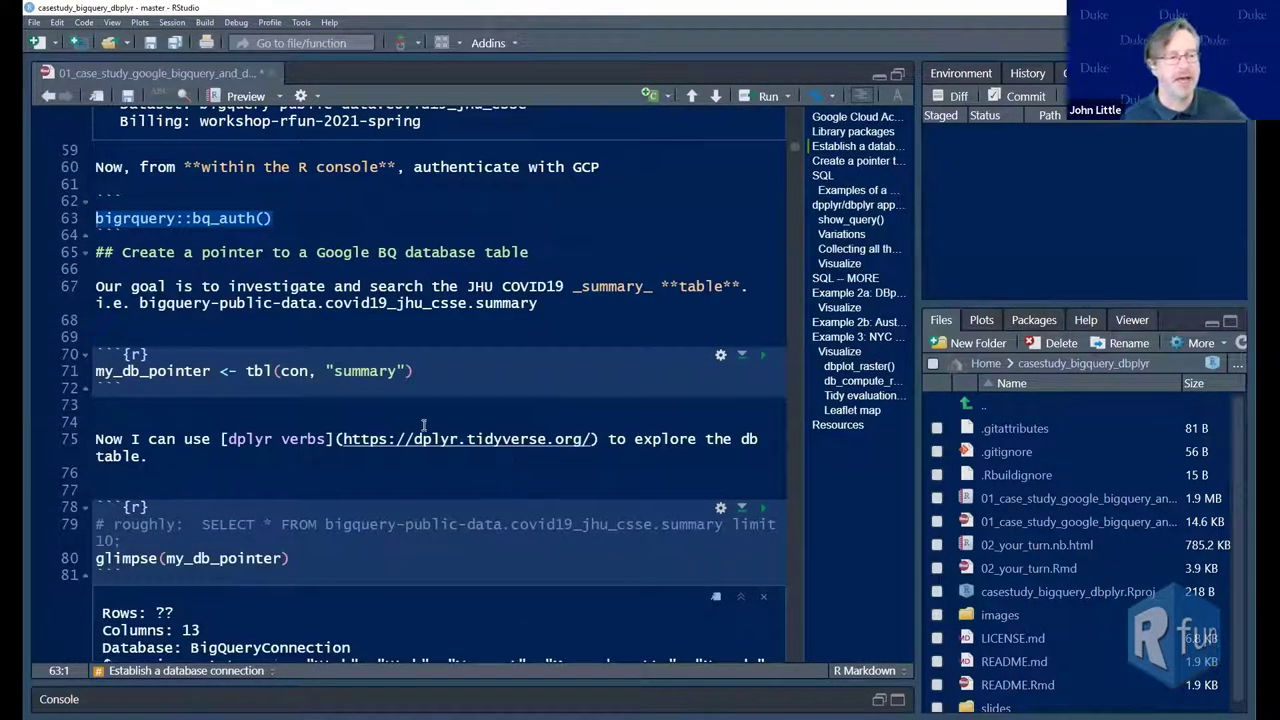
{"action": "left_click", "coordinate": [250, 371]}
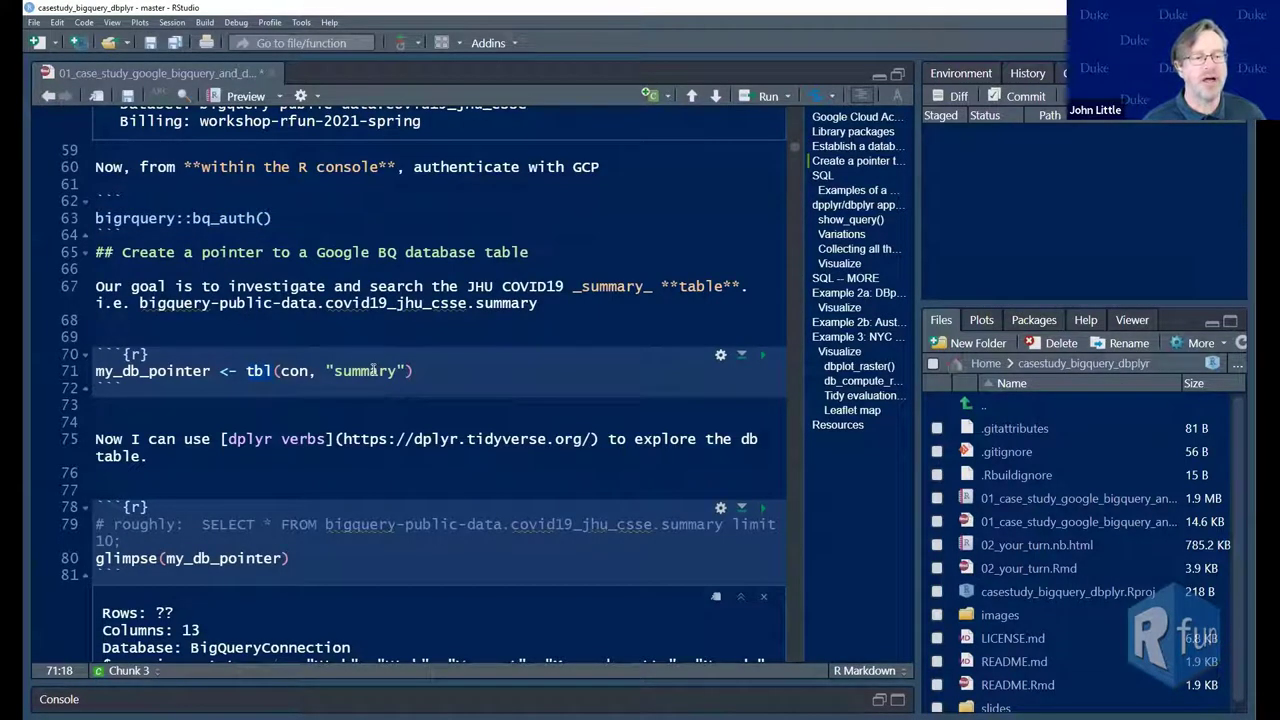
{"action": "key", "text": "End"}
{"action": "key", "text": "Left"}
{"action": "key", "text": "Left"}
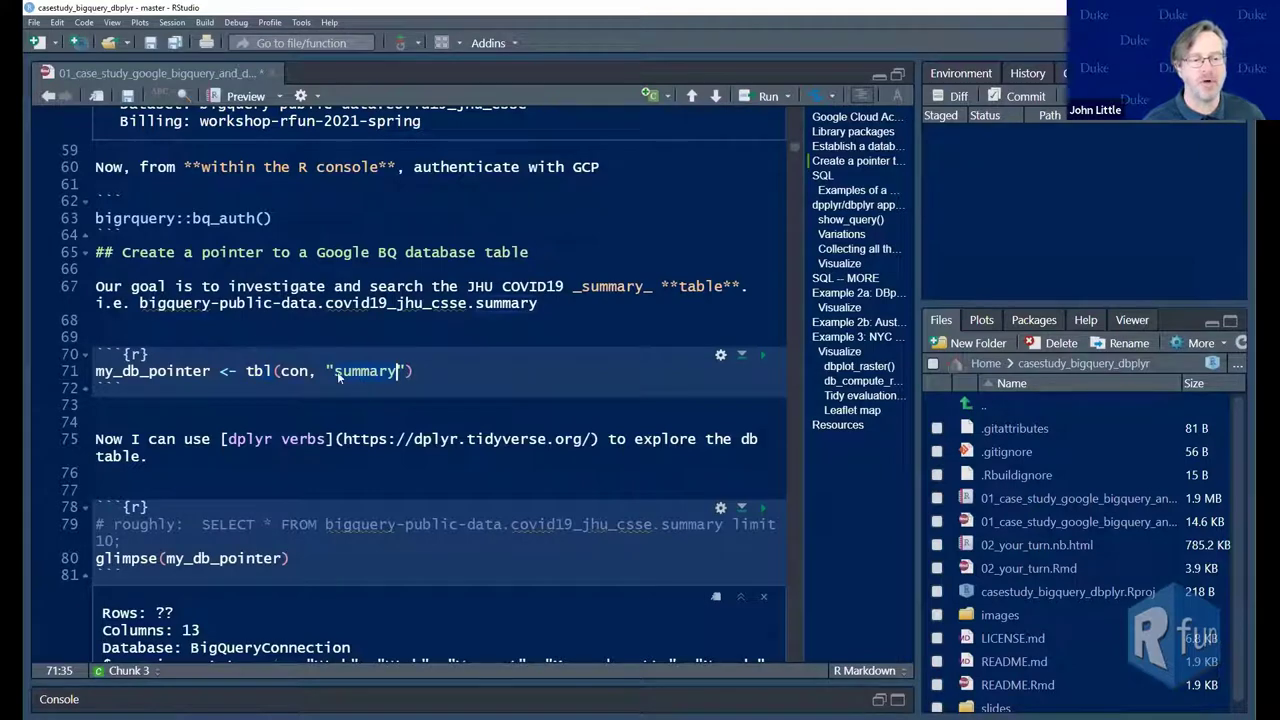
{"action": "scroll", "coordinate": [376, 414], "scroll_direction": "up", "scroll_amount": 2}
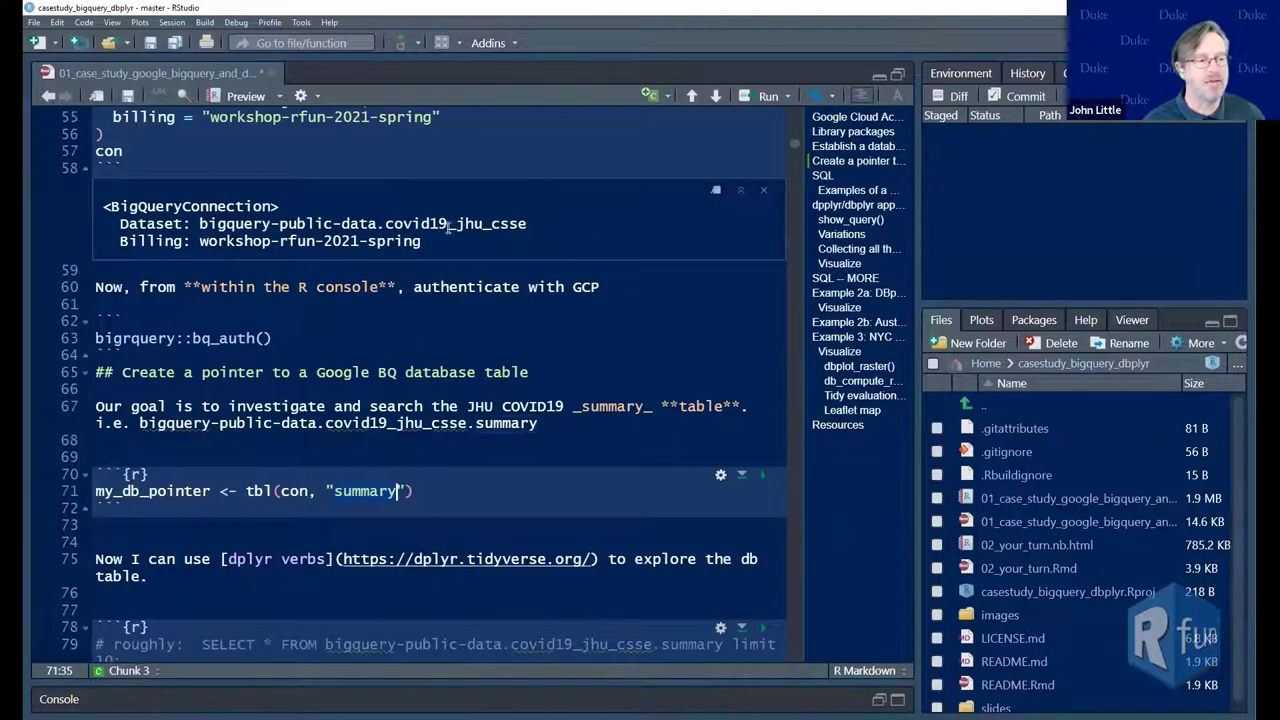
{"action": "left_click_drag", "start_coordinate": [385, 224], "coordinate": [558, 228]}
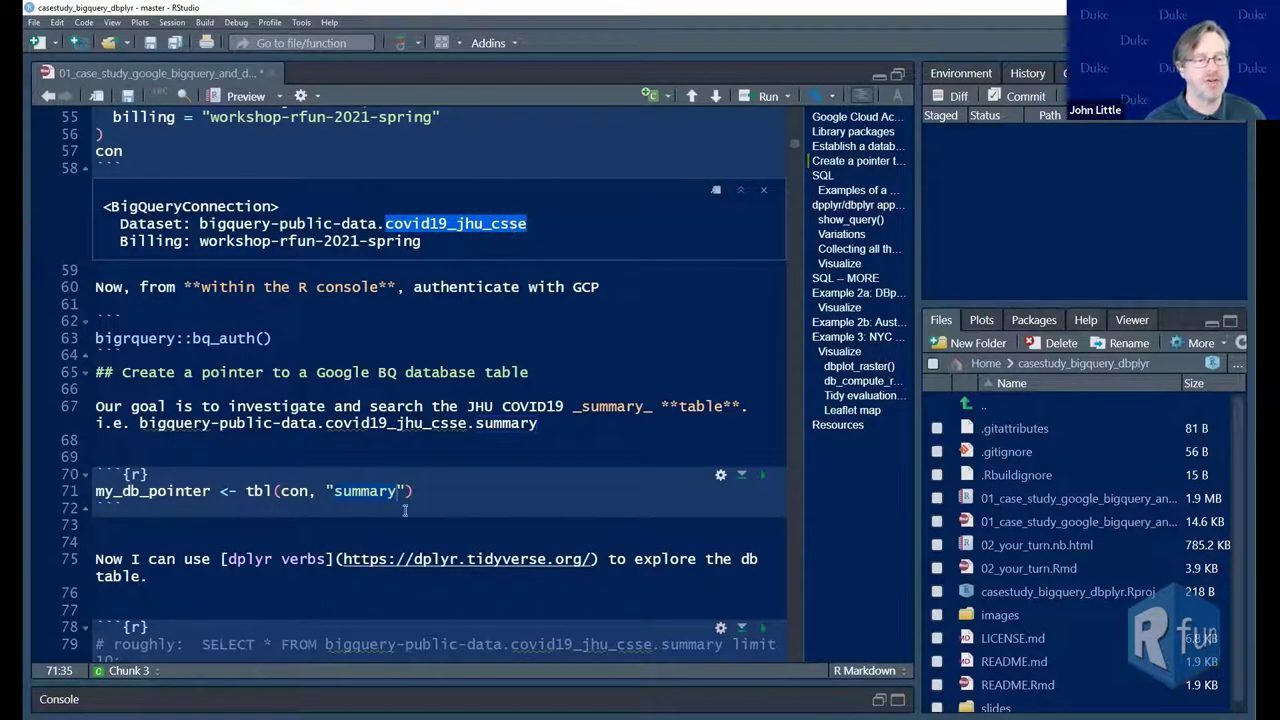
Point out the parts of the pointer assignment on line 71: the summary table, con, tbl and my_db_pointer
{"action": "triple_click", "coordinate": [363, 490]}
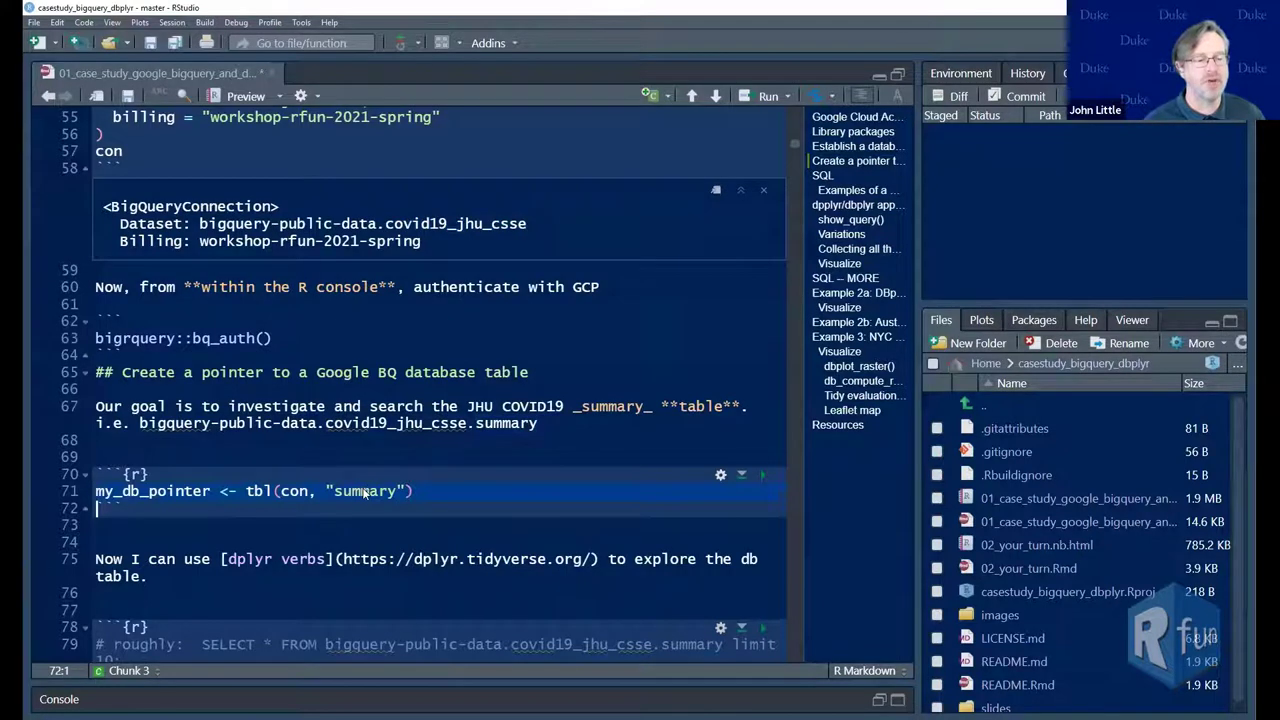
{"action": "left_click", "coordinate": [363, 490]}
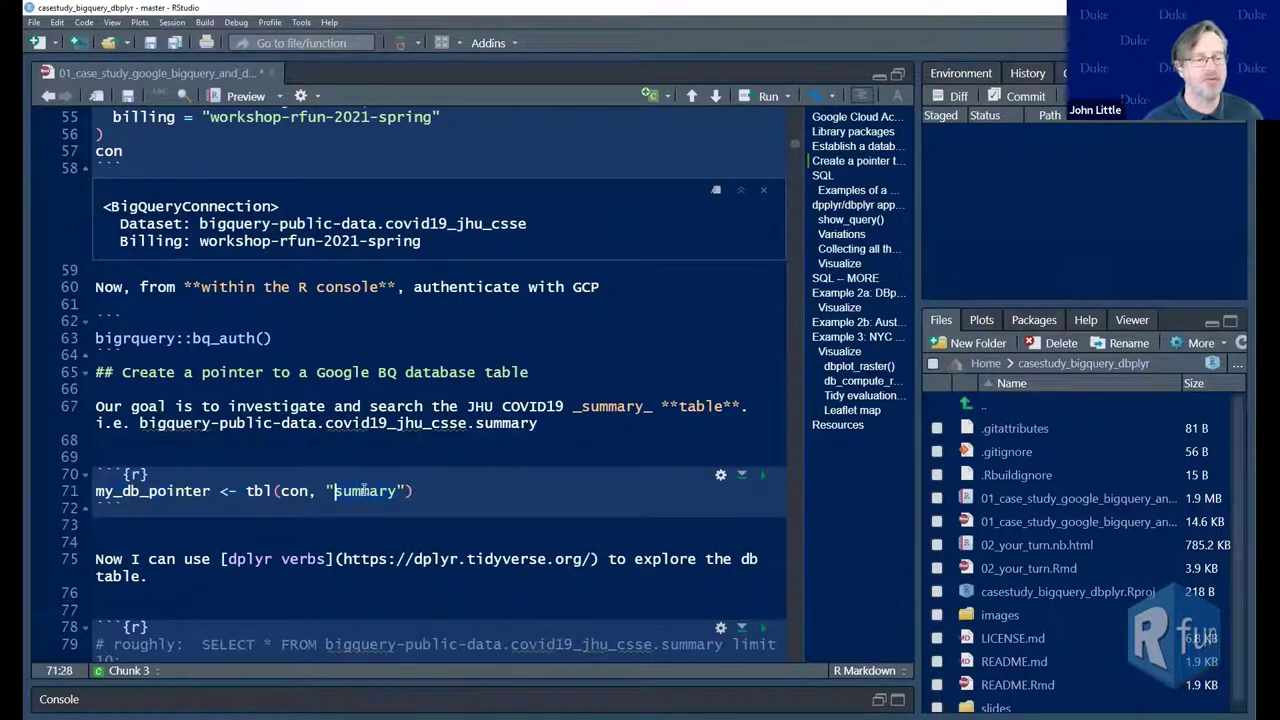
{"action": "left_click", "coordinate": [290, 491]}
{"action": "left_click", "coordinate": [274, 491]}
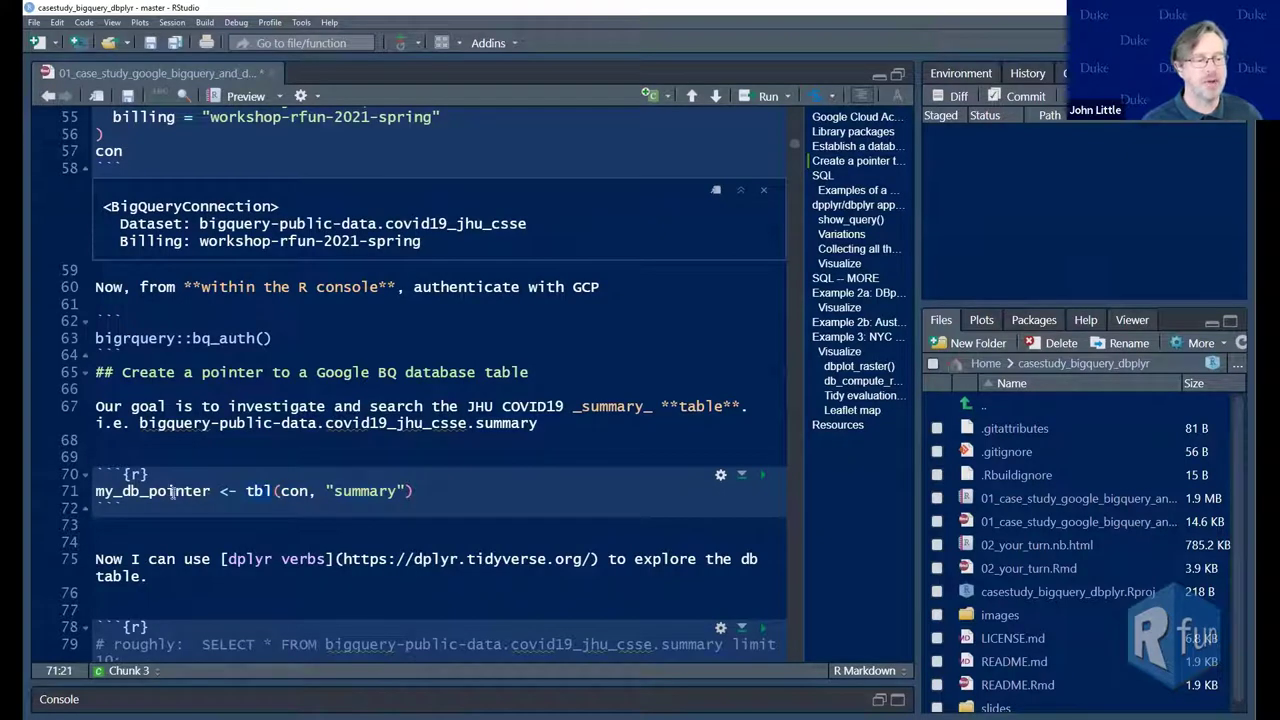
{"action": "left_click", "coordinate": [176, 491]}
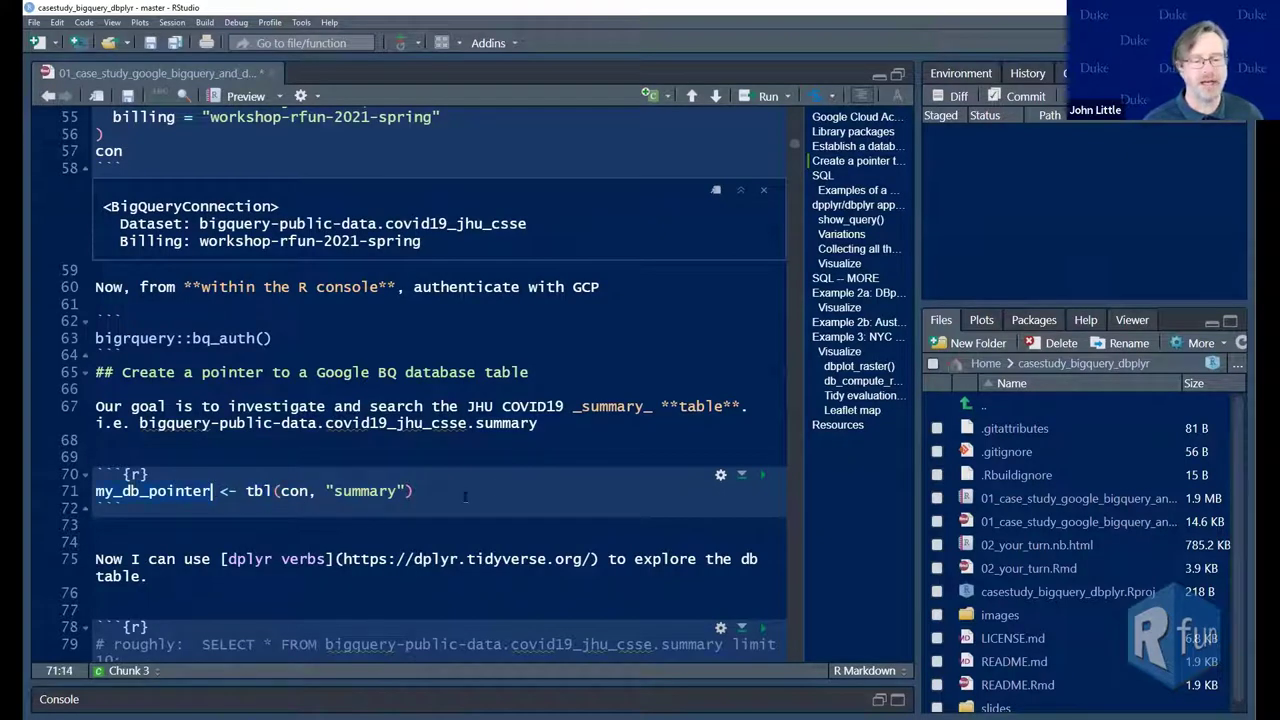
Run the my_db_pointer <- tbl(con, "summary") chunk and authorise Google access with pre-authorised account 1
{"action": "left_click", "coordinate": [673, 501]}
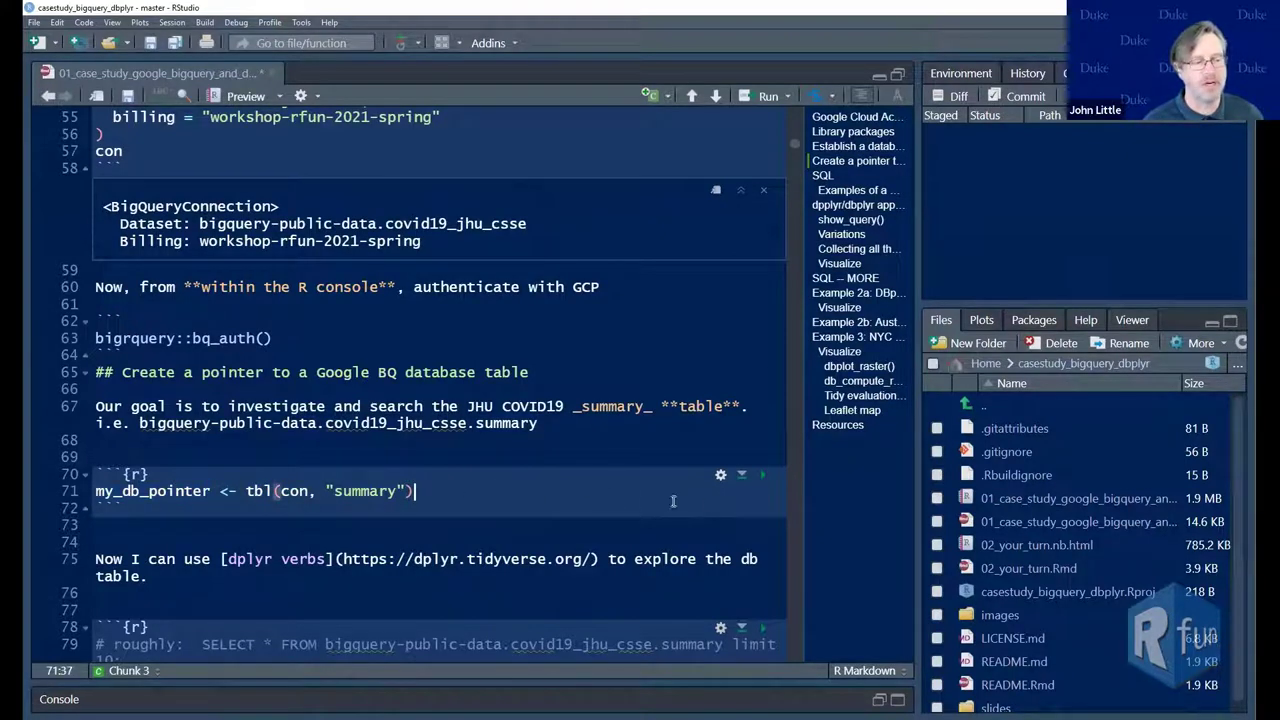
{"action": "left_click", "coordinate": [763, 476]}
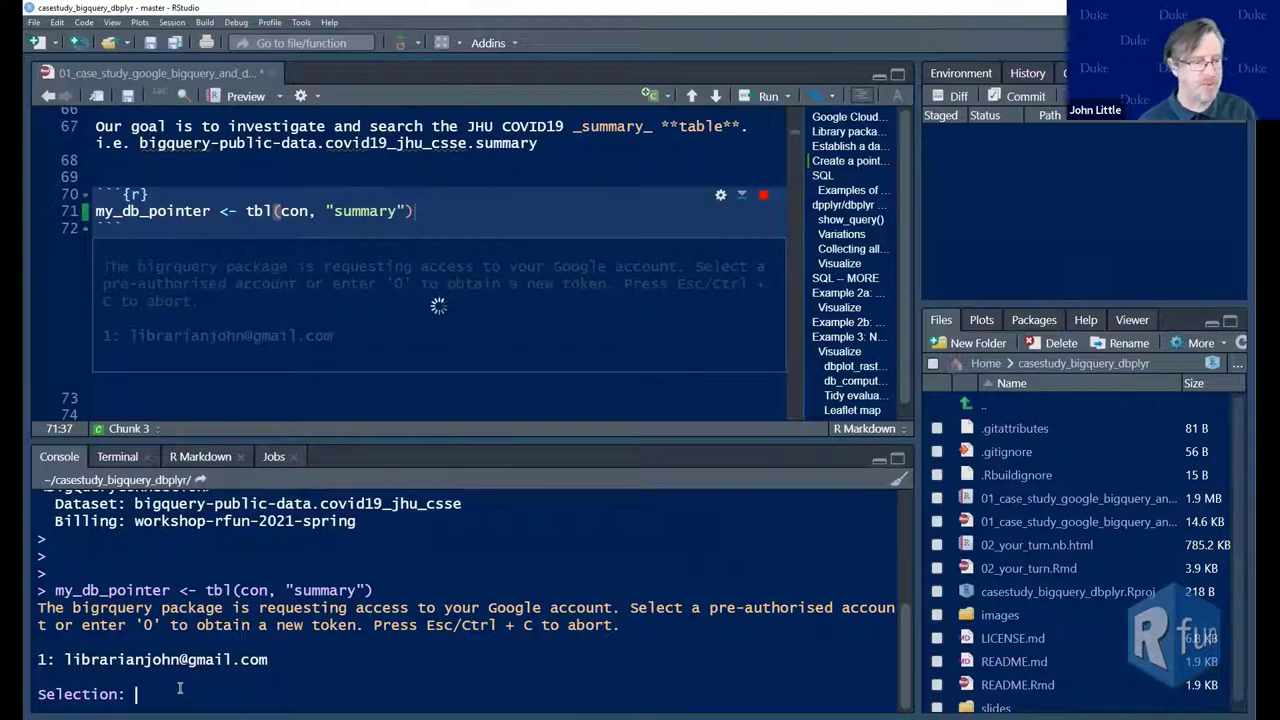
{"action": "type", "text": "1"}
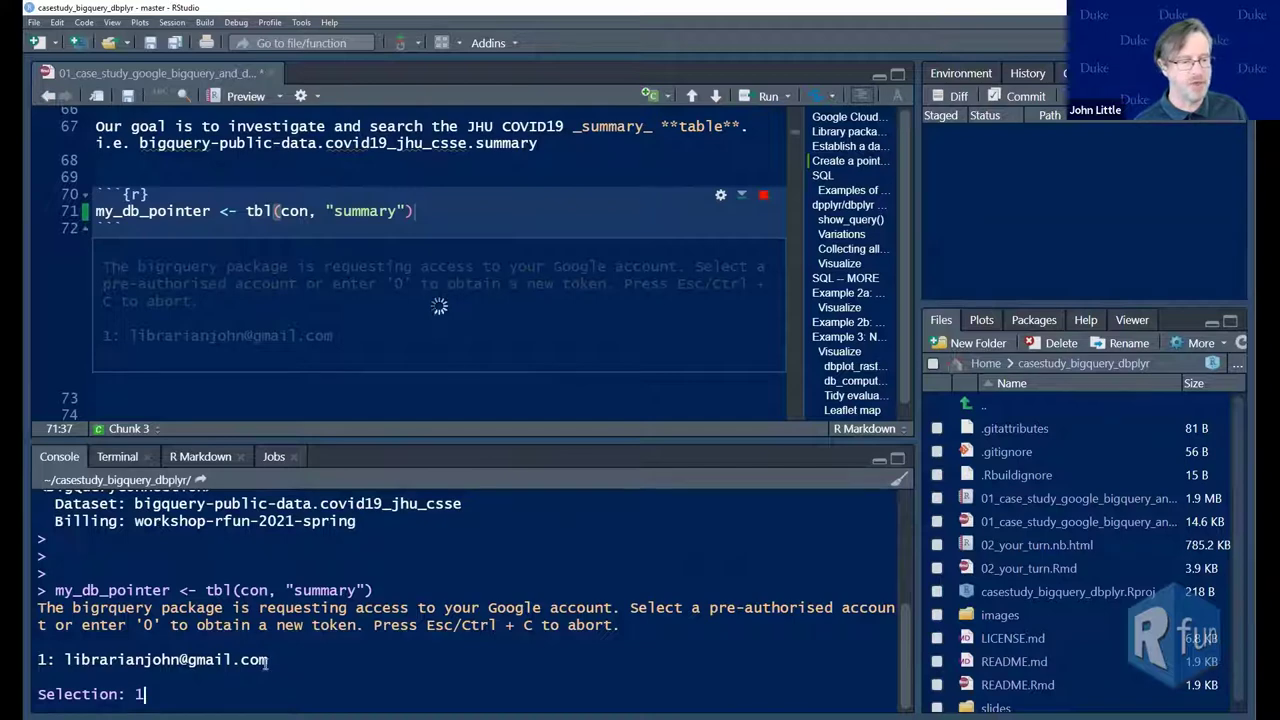
{"action": "key", "text": "Return"}
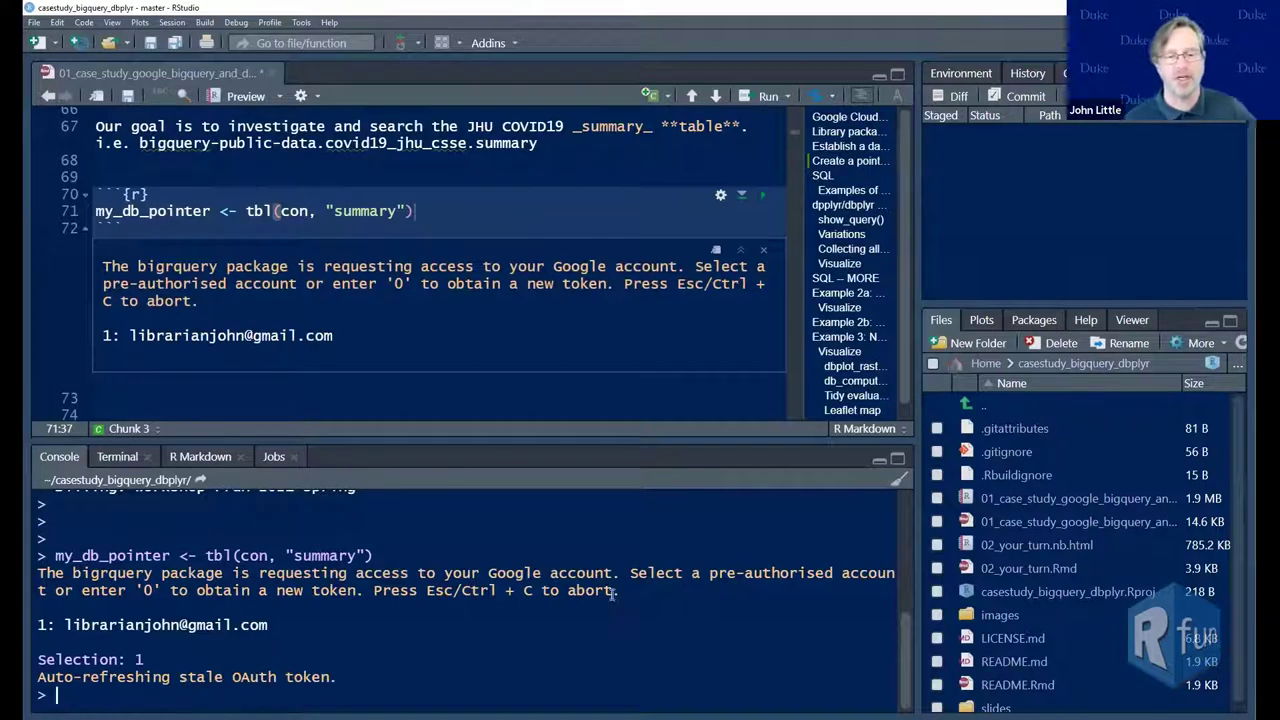
Collapse the console and view the glimpse(my_db_pointer) chunk with its output
{"action": "left_click", "coordinate": [879, 466]}
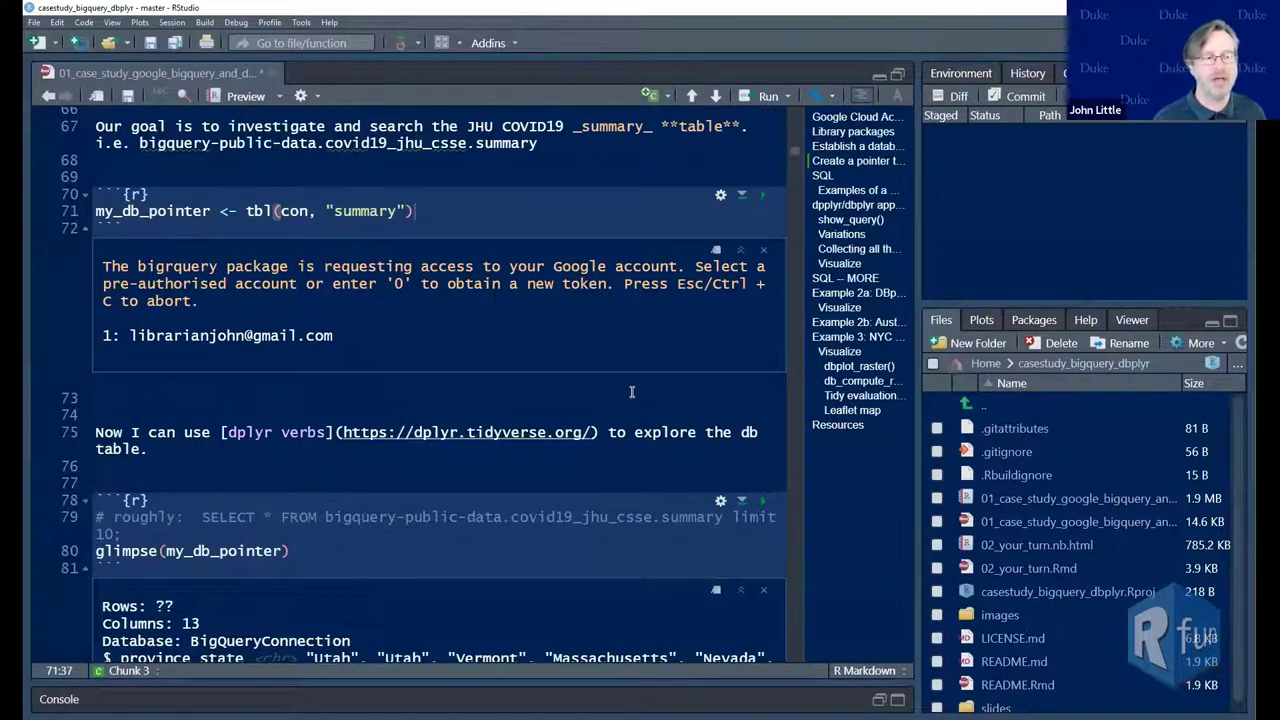
{"action": "scroll", "coordinate": [632, 400], "scroll_direction": "down", "scroll_amount": 4}
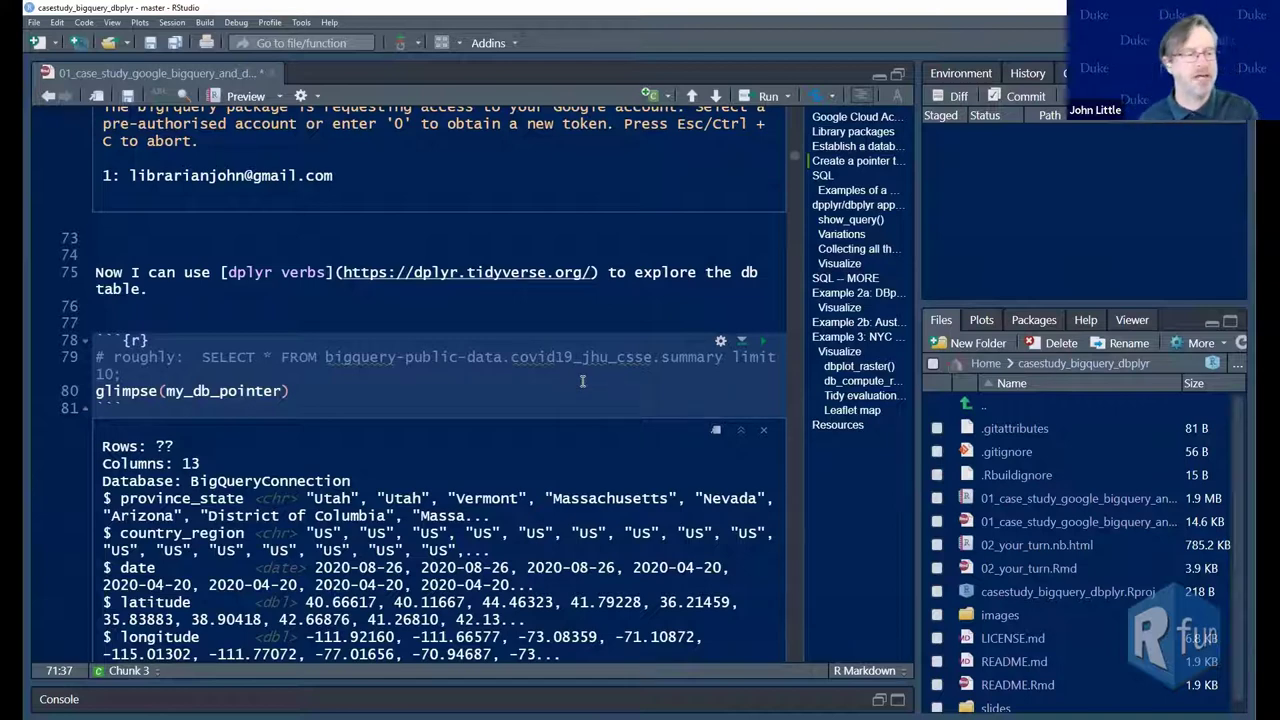
{"action": "scroll", "coordinate": [588, 365], "scroll_direction": "down", "scroll_amount": 1}
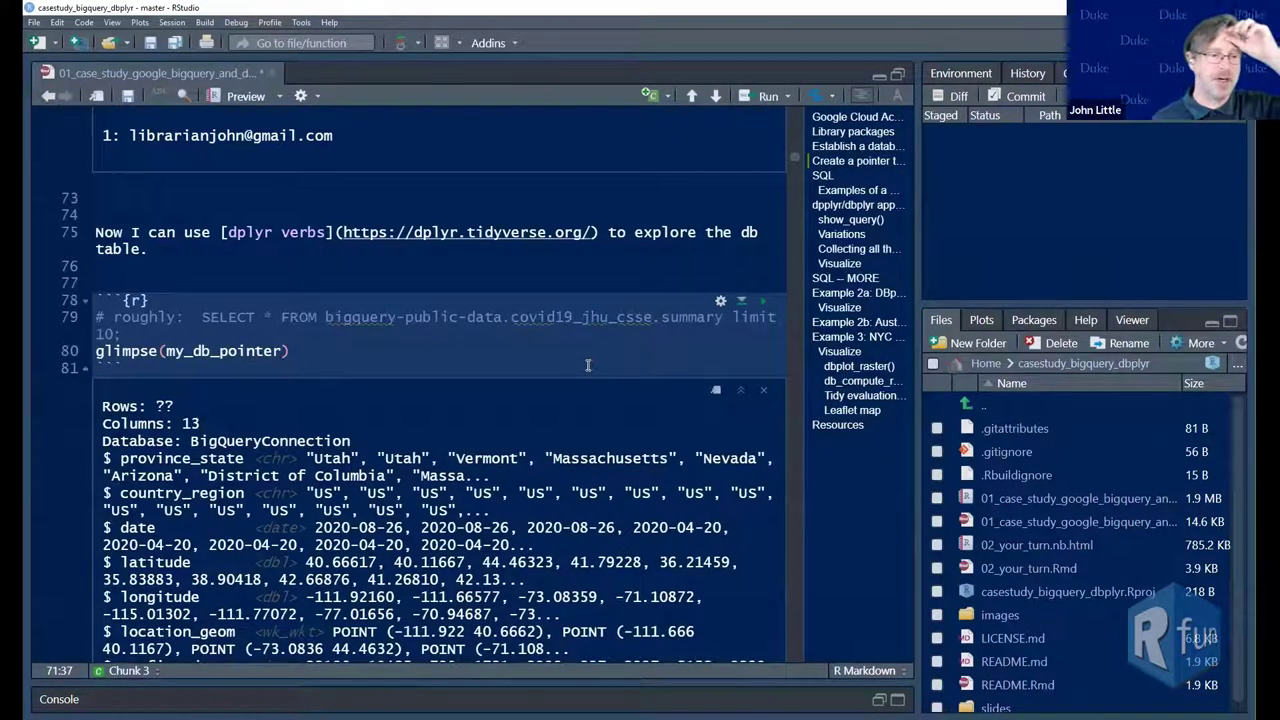
Review the pointer assignment on line 71, highlighting my_db_pointer and con, and the glimpse function on line 80
{"action": "scroll", "coordinate": [590, 322], "scroll_direction": "down", "scroll_amount": 1}
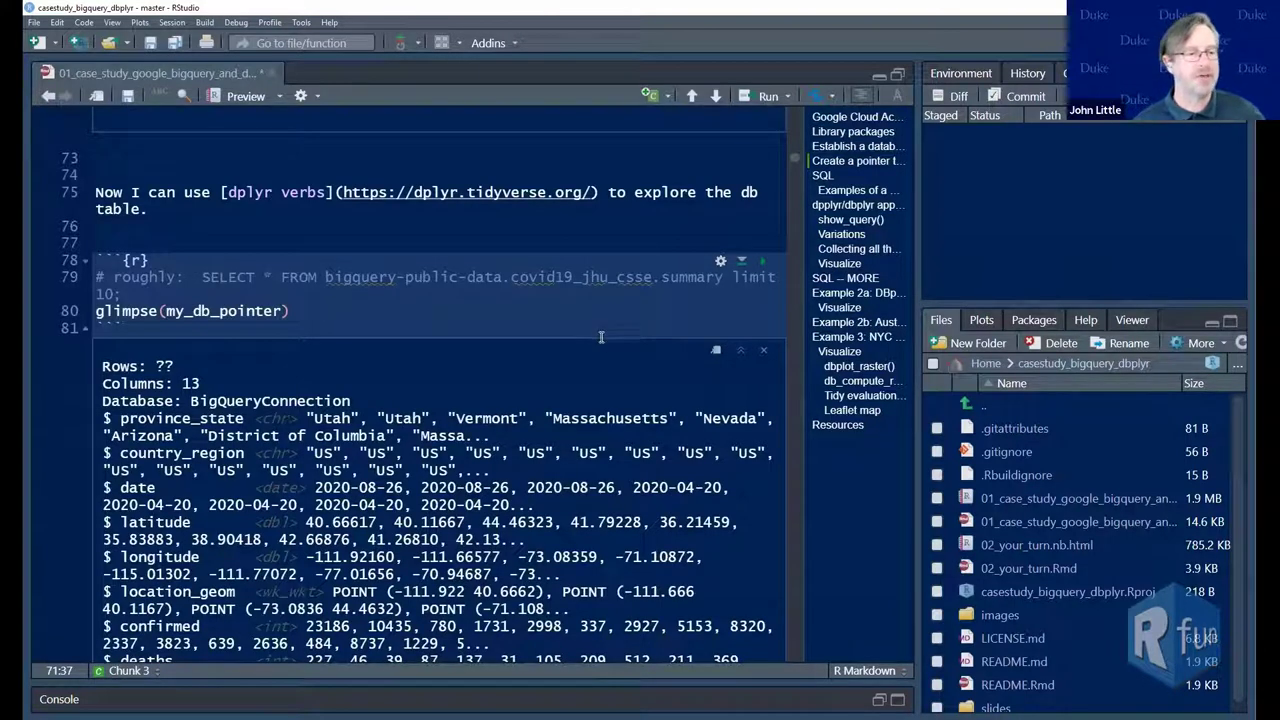
{"action": "scroll", "coordinate": [396, 305], "scroll_direction": "up", "scroll_amount": 4}
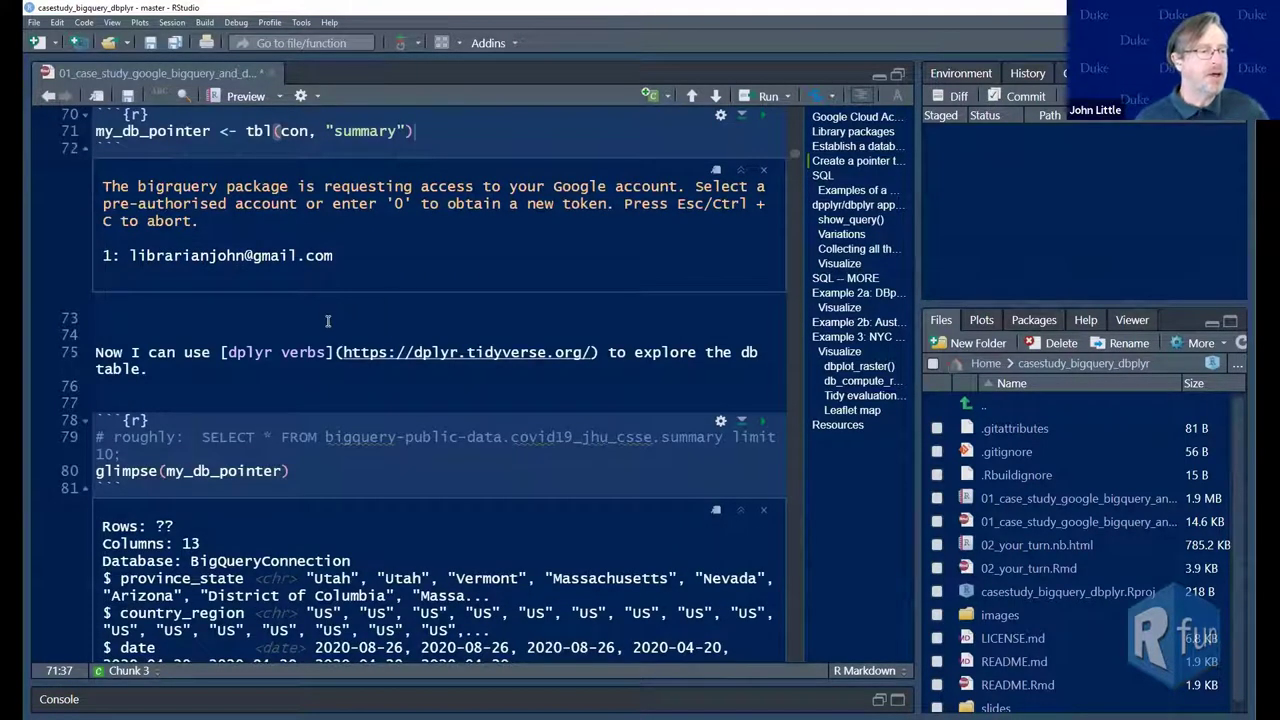
{"action": "scroll", "coordinate": [362, 323], "scroll_direction": "up", "scroll_amount": 3}
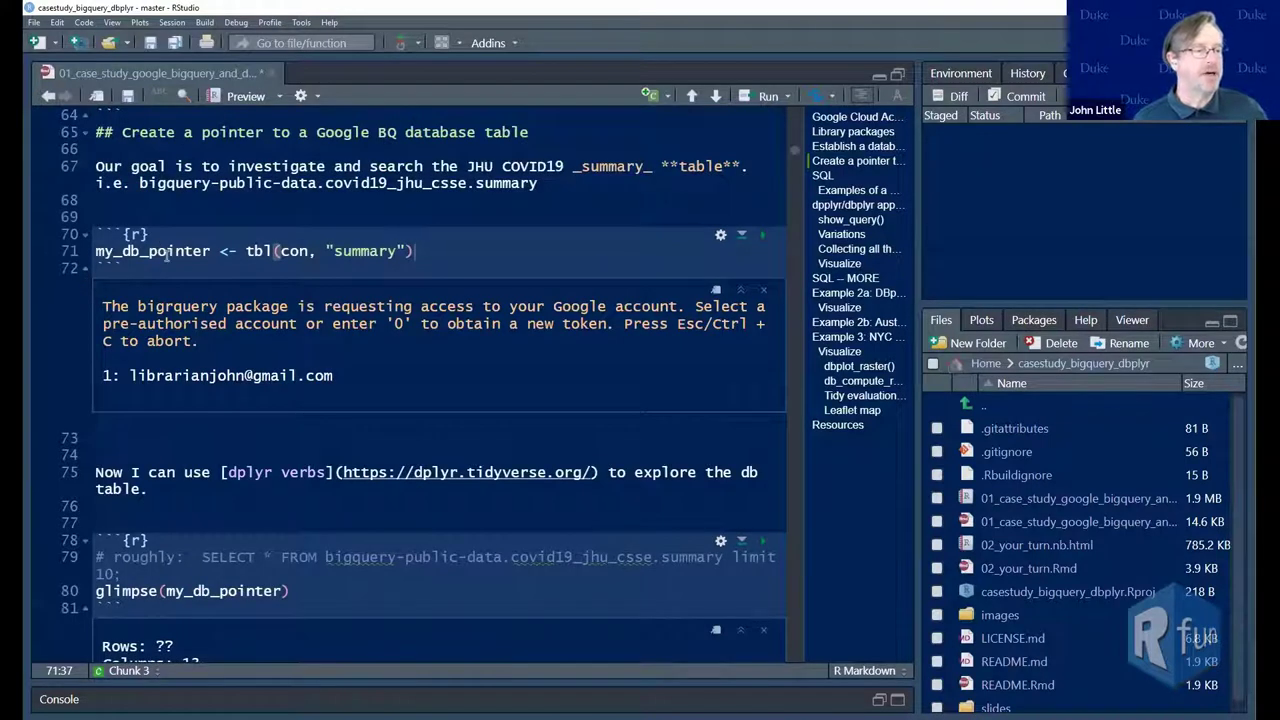
{"action": "left_click", "coordinate": [212, 251]}
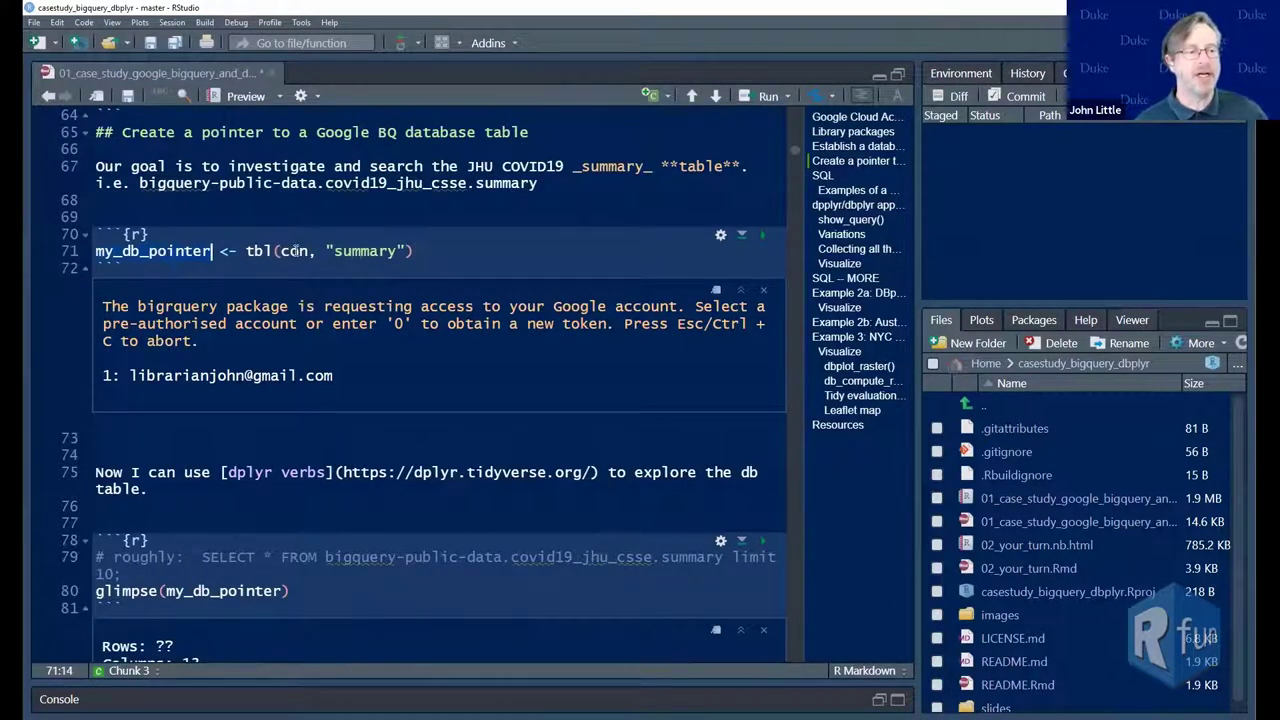
{"action": "left_click", "coordinate": [300, 251]}
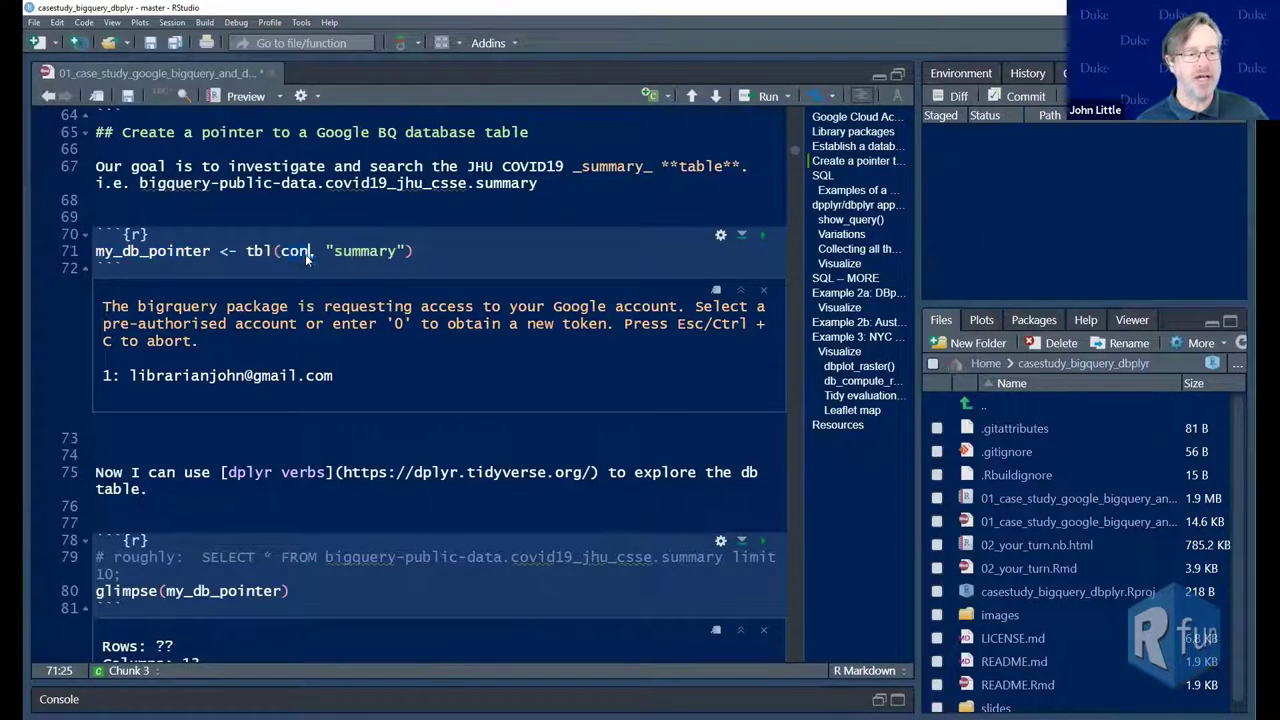
{"action": "left_click", "coordinate": [336, 251]}
{"action": "scroll", "coordinate": [376, 290], "scroll_direction": "down", "scroll_amount": 5}
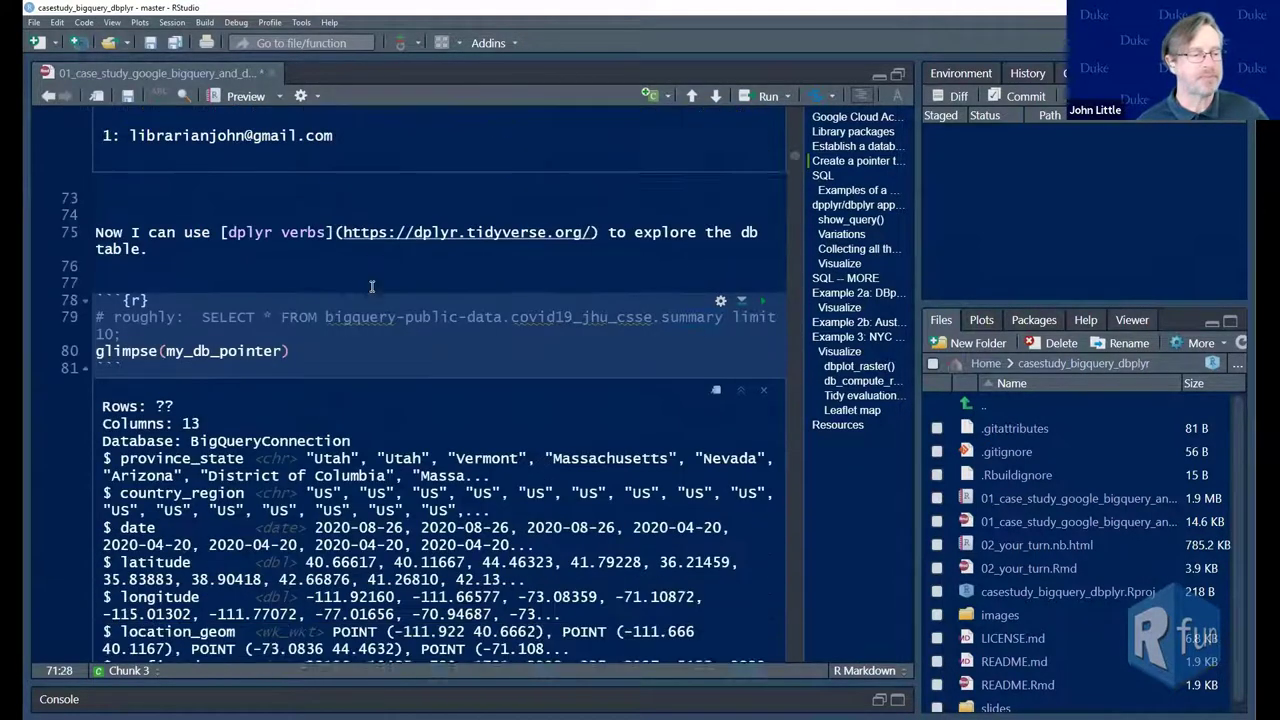
{"action": "left_click", "coordinate": [155, 311]}
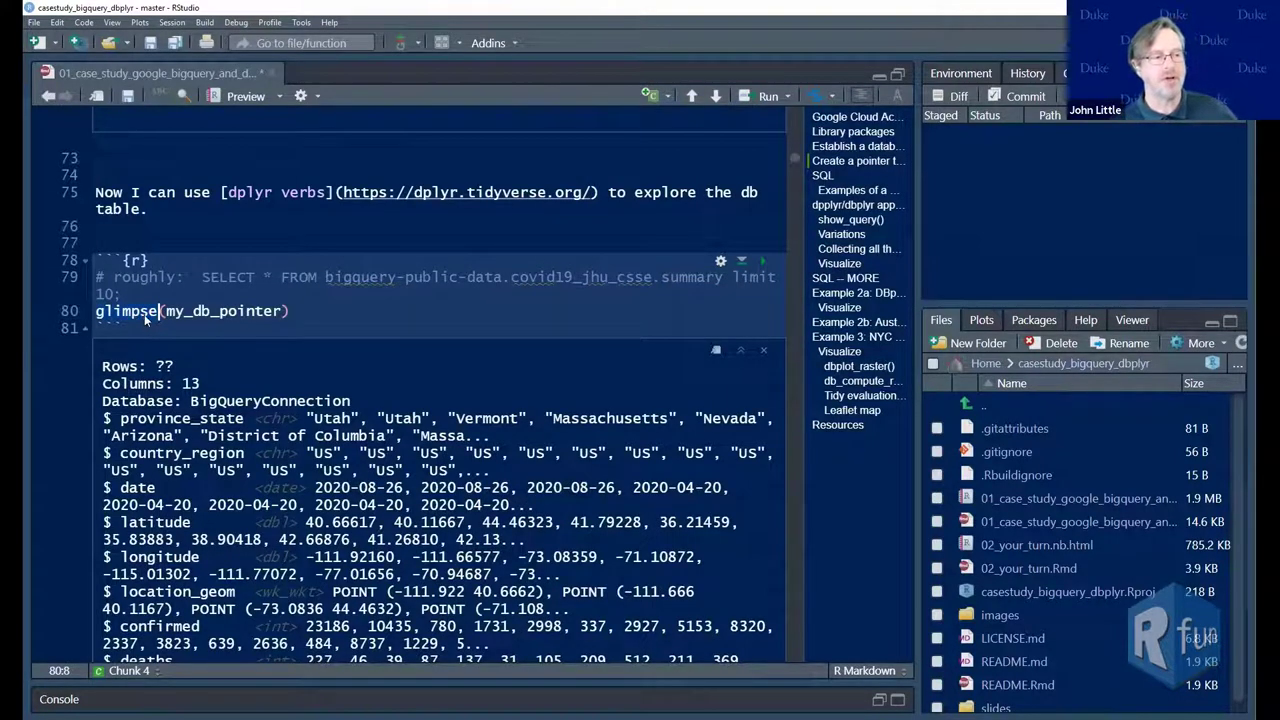
{"action": "left_click", "coordinate": [327, 310]}
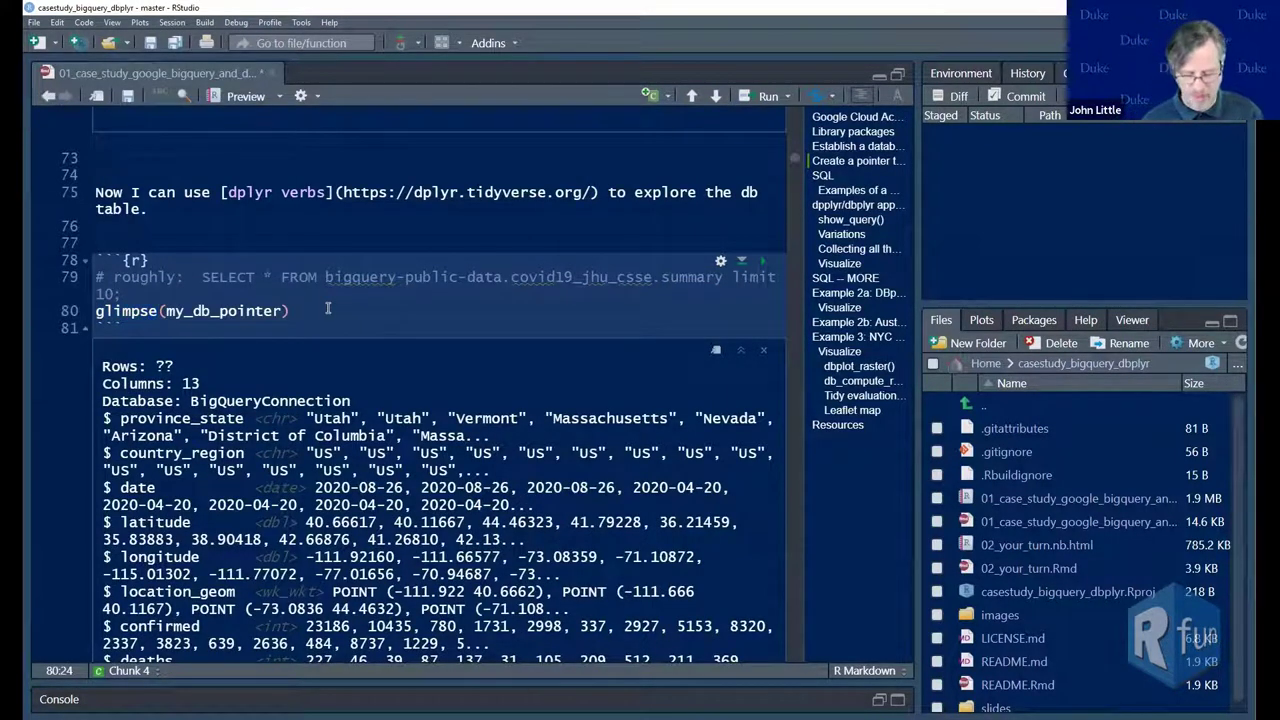
{"action": "key", "text": "Return"}
{"action": "type", "text": "str"}
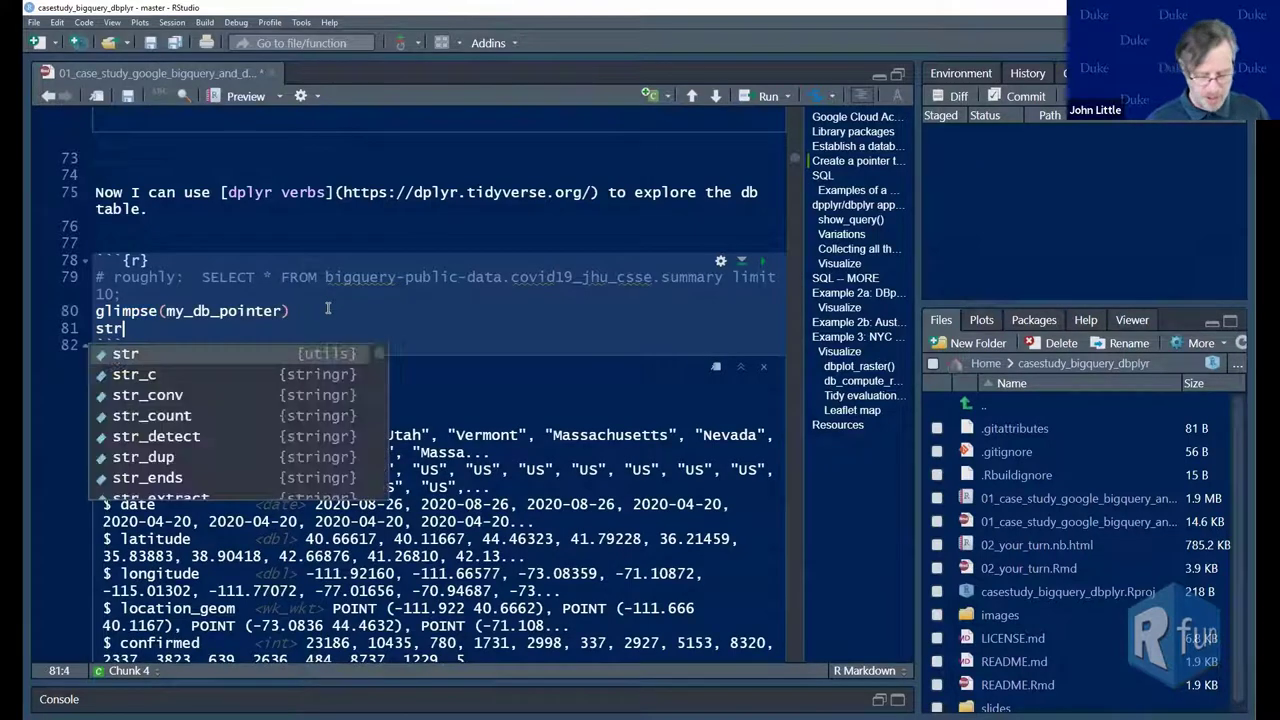
{"action": "type", "text": "("}
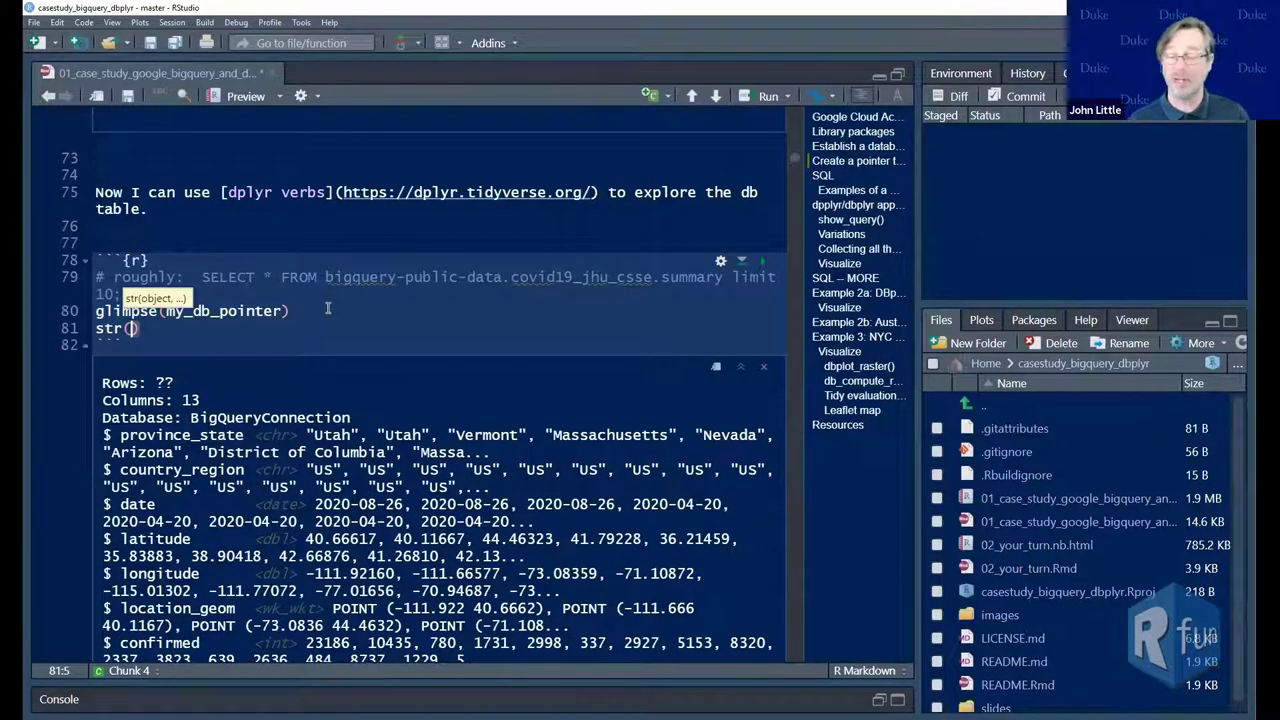
{"action": "key", "text": "BackSpace"}
{"action": "key", "text": "BackSpace"}
{"action": "key", "text": "BackSpace"}
{"action": "key", "text": "BackSpace"}
{"action": "key", "text": "BackSpace"}
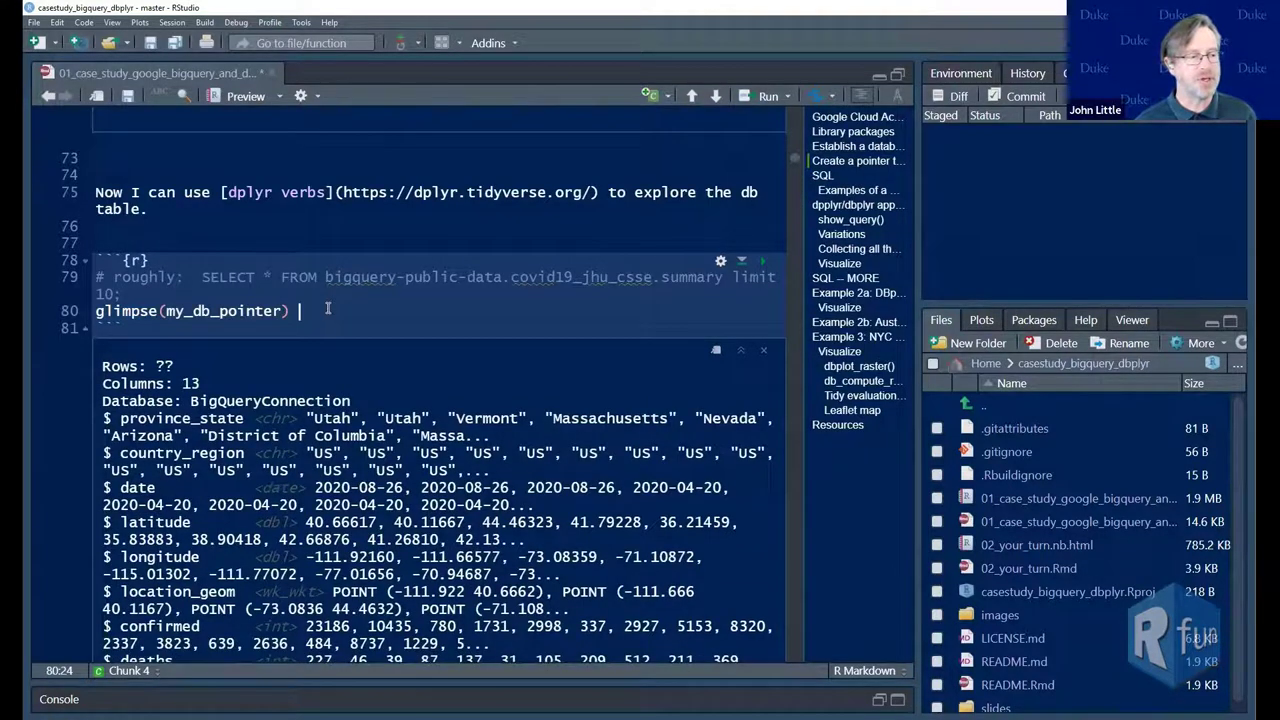
Run glimpse(my_db_pointer) and highlight the roughly equivalent SELECT statement with its limit 10 clause in the comment above
{"action": "key", "text": "ctrl+Return"}
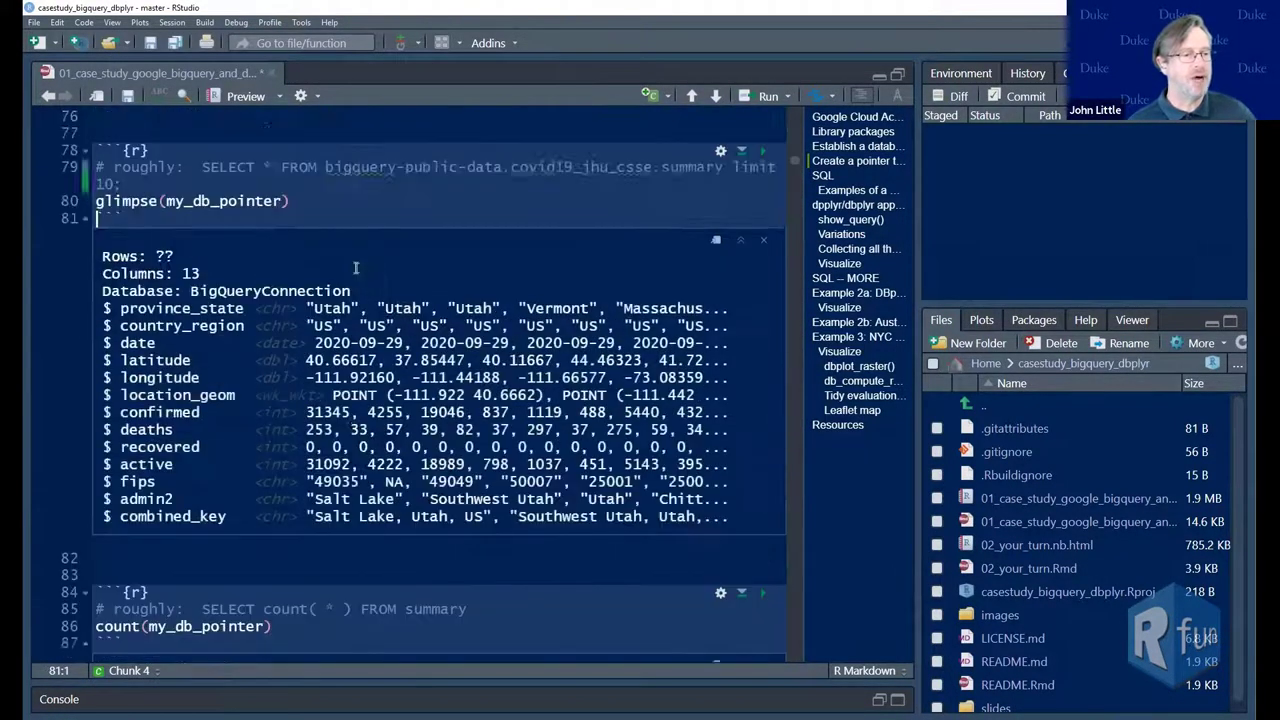
{"action": "left_click_drag", "start_coordinate": [202, 207], "coordinate": [115, 224]}
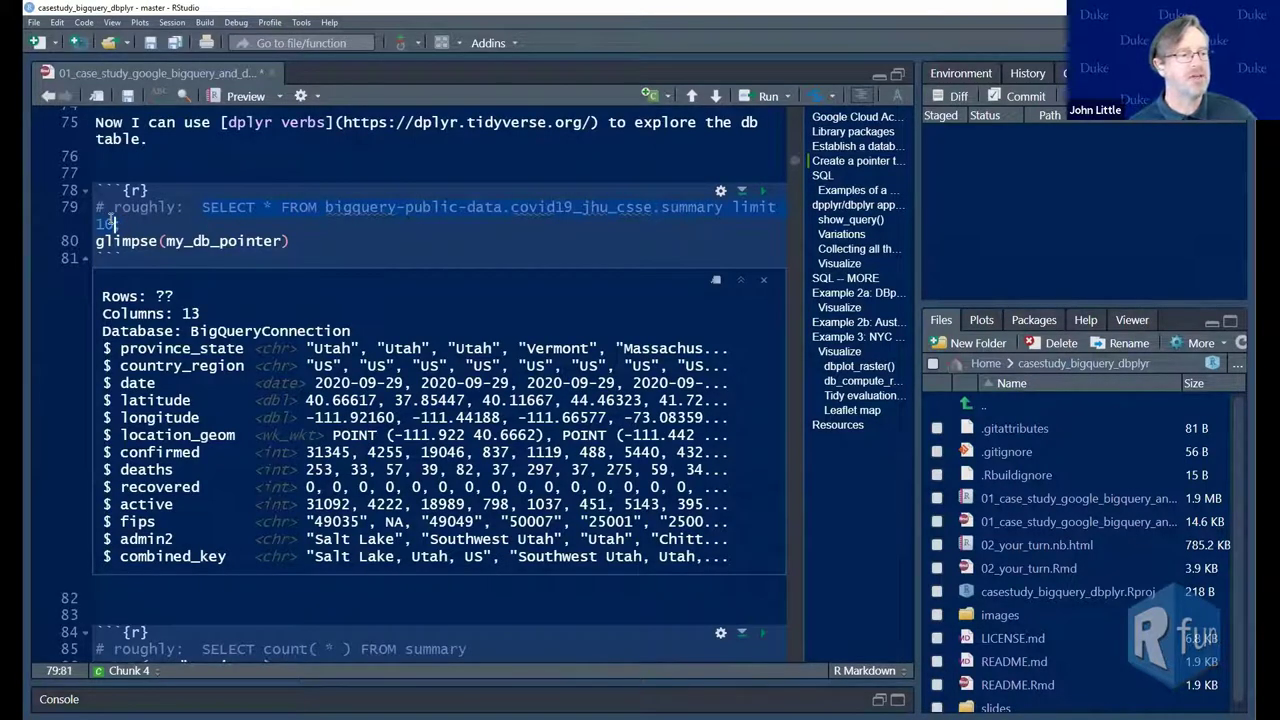
{"action": "left_click", "coordinate": [115, 224]}
{"action": "type", "text": ";"}
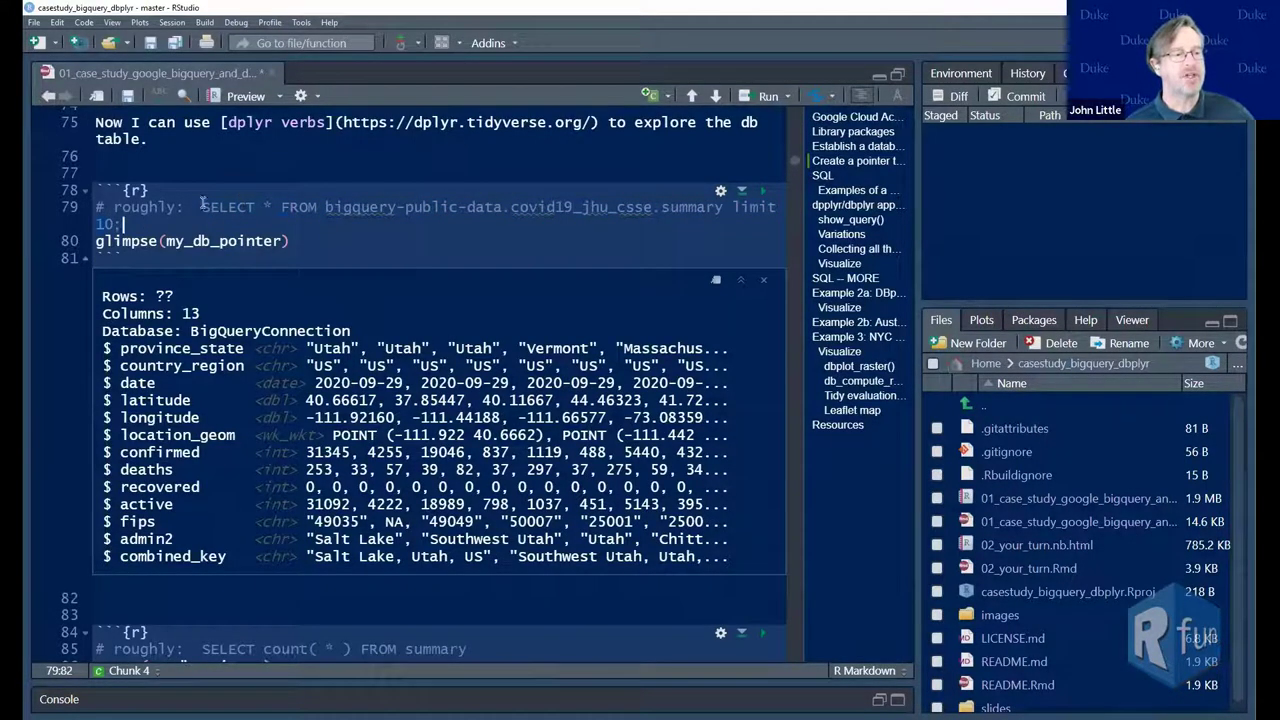
{"action": "left_click_drag", "start_coordinate": [203, 207], "coordinate": [723, 207]}
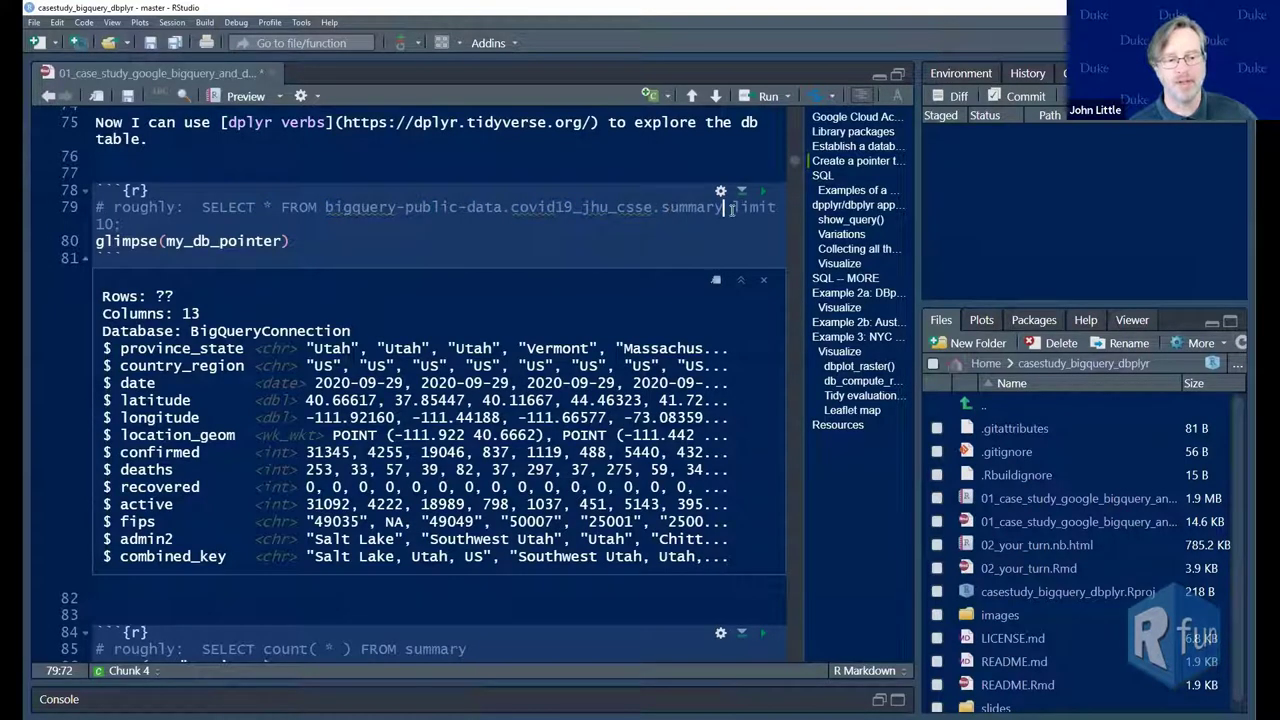
{"action": "left_click_drag", "start_coordinate": [731, 208], "coordinate": [260, 233]}
{"action": "key", "text": "shift+Left"}
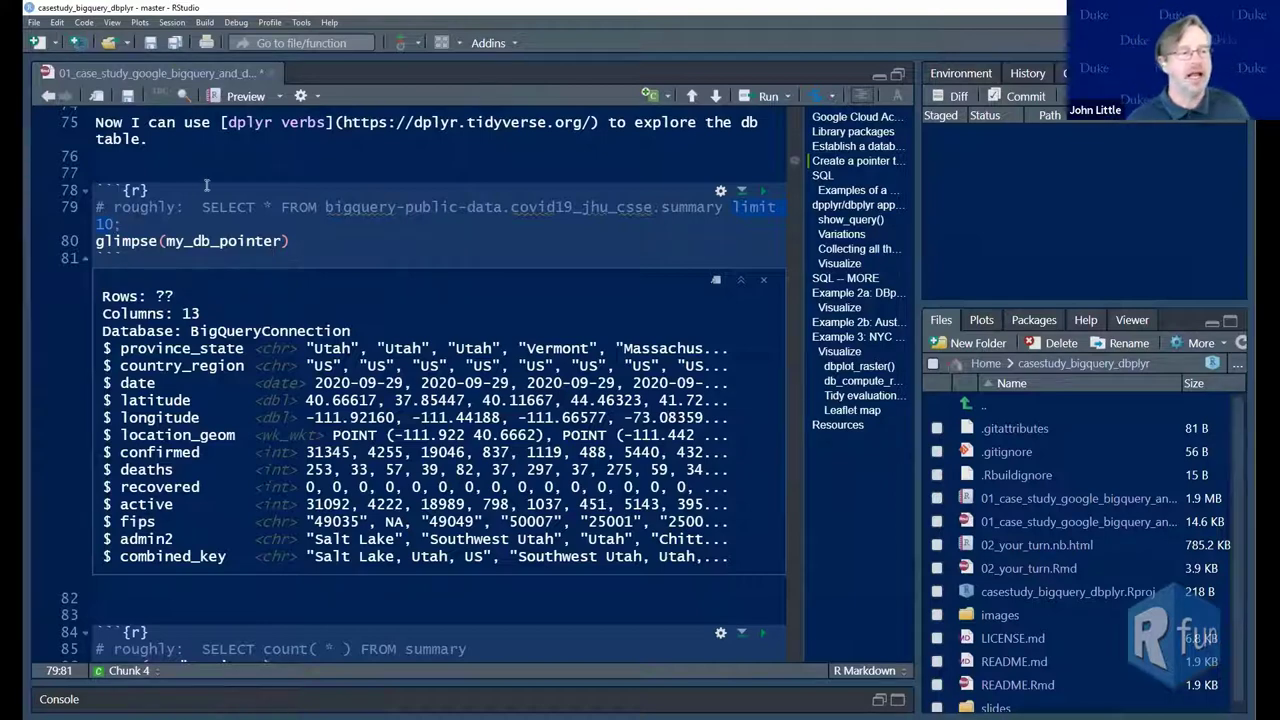
{"action": "double_click", "coordinate": [133, 241]}
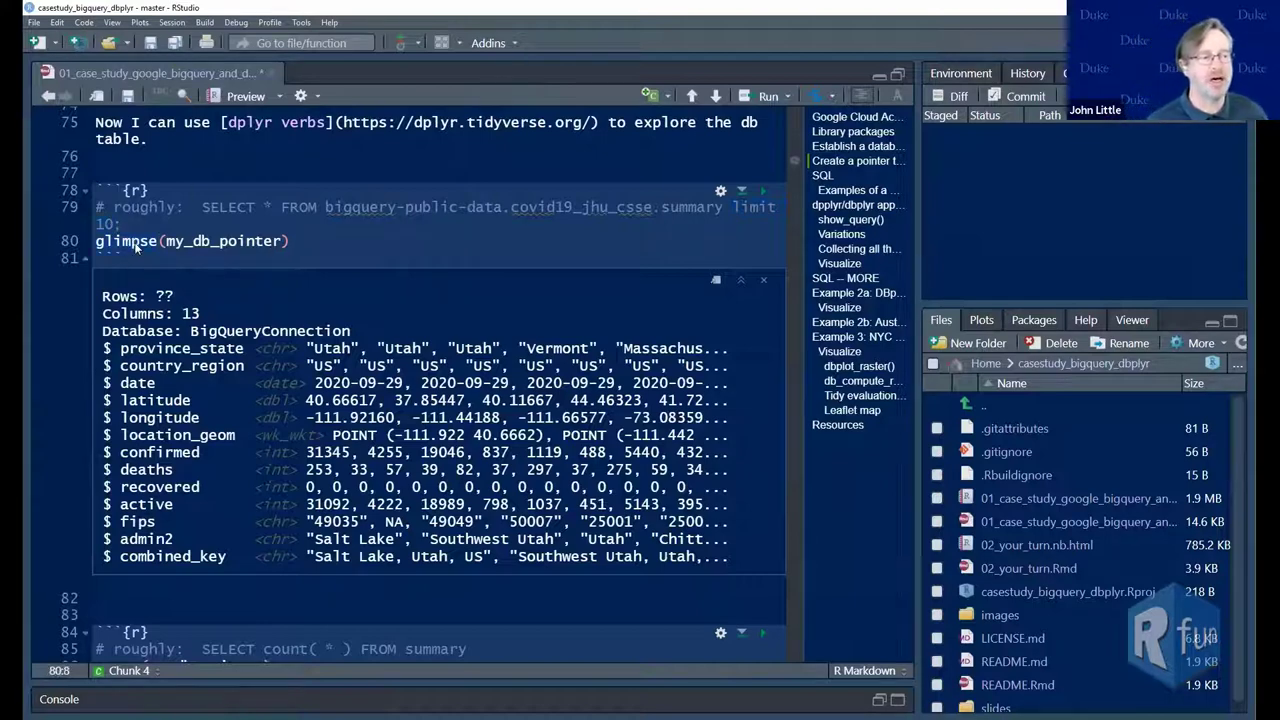
Examine the glimpse output, highlighting the column count and the province_state, country_region and date values
{"action": "scroll", "coordinate": [172, 255], "scroll_direction": "down", "scroll_amount": 1}
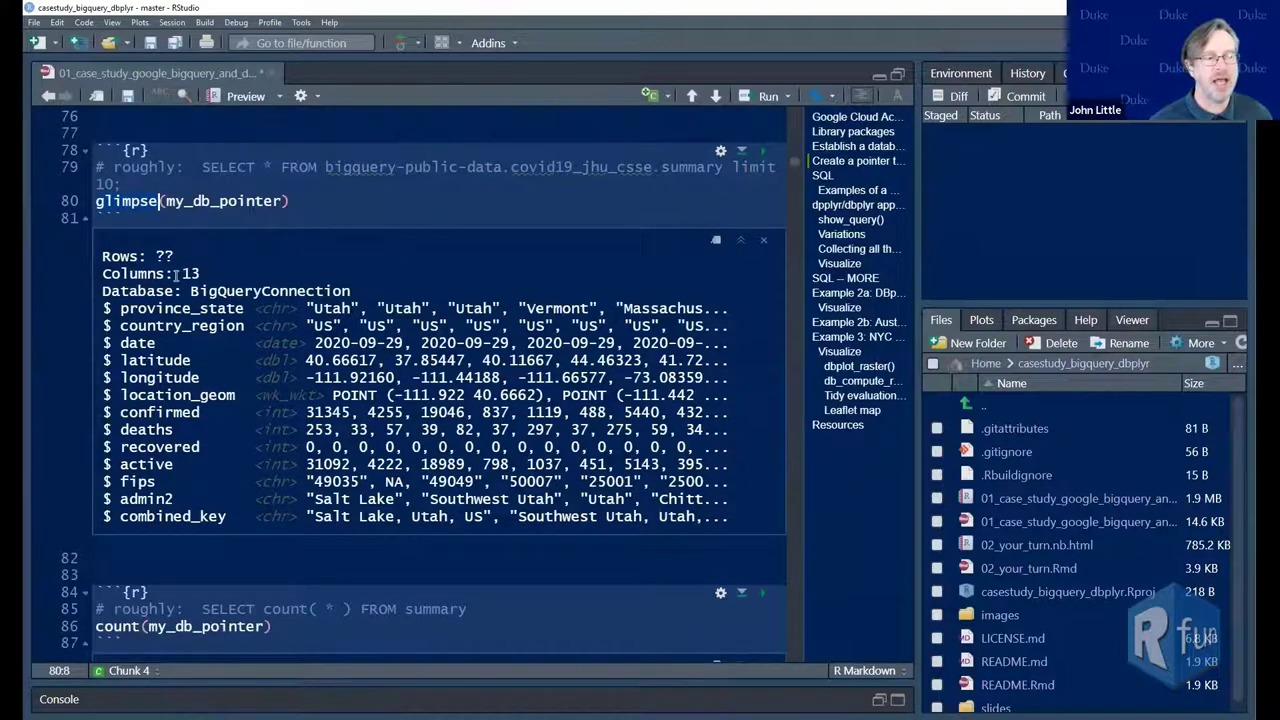
{"action": "left_click_drag", "start_coordinate": [176, 274], "coordinate": [218, 276]}
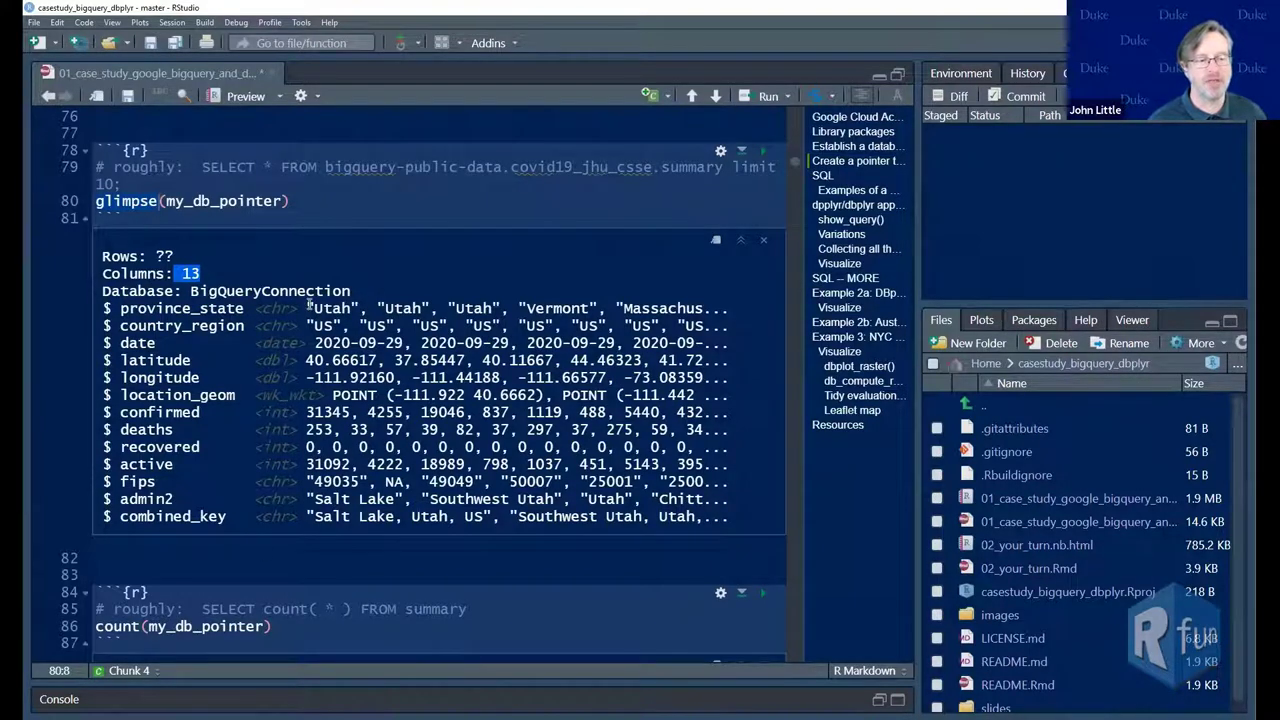
{"action": "left_click_drag", "start_coordinate": [306, 308], "coordinate": [700, 310]}
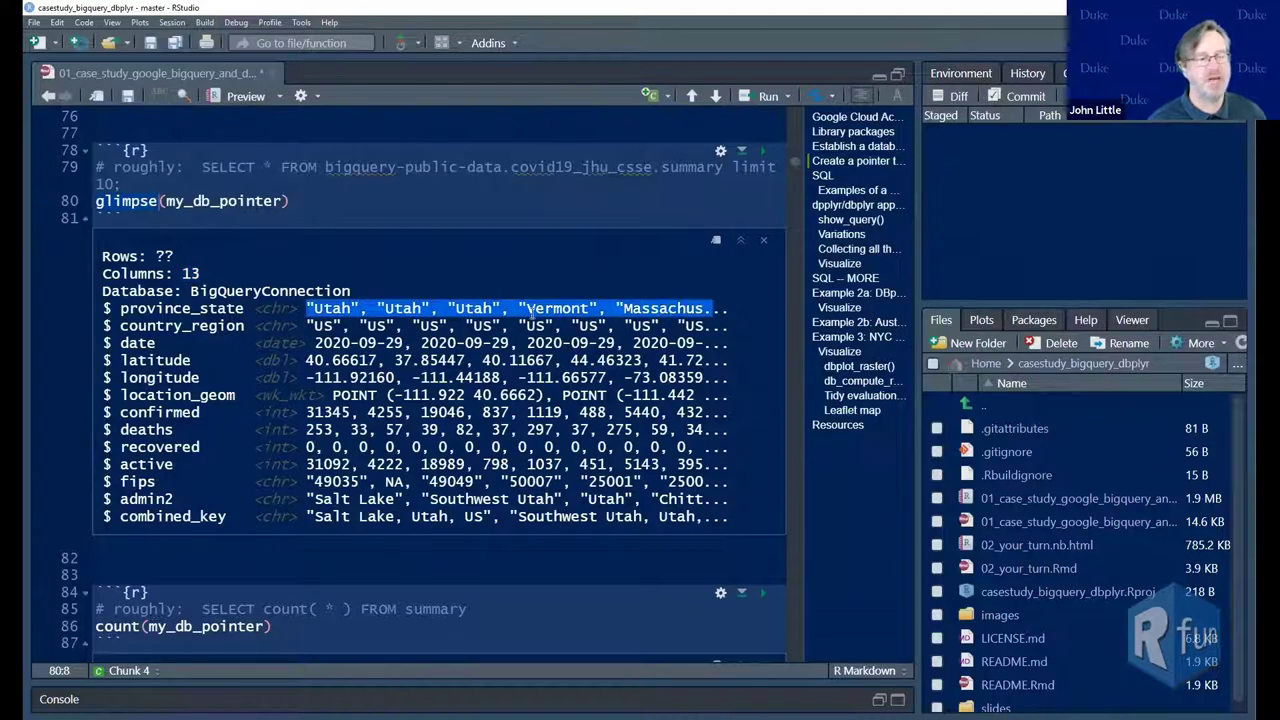
{"action": "left_click_drag", "start_coordinate": [306, 326], "coordinate": [341, 326]}
{"action": "left_click_drag", "start_coordinate": [440, 326], "coordinate": [744, 328]}
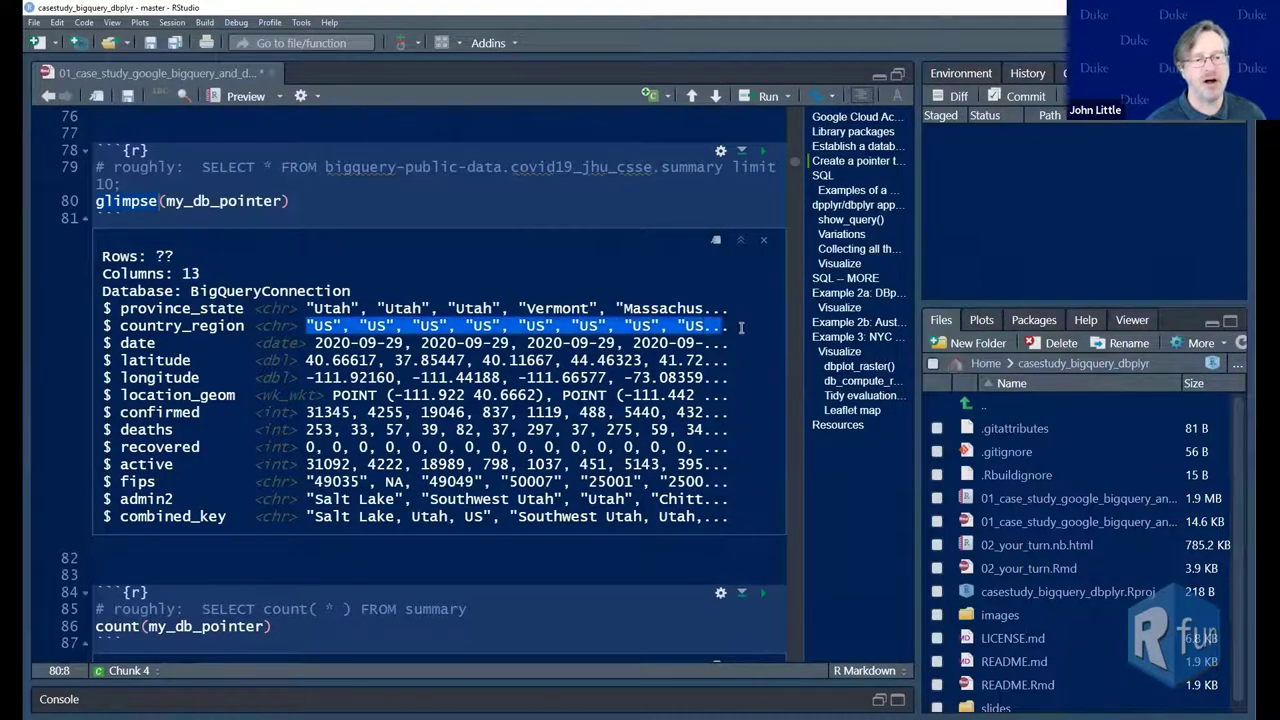
{"action": "left_click_drag", "start_coordinate": [315, 343], "coordinate": [775, 350]}
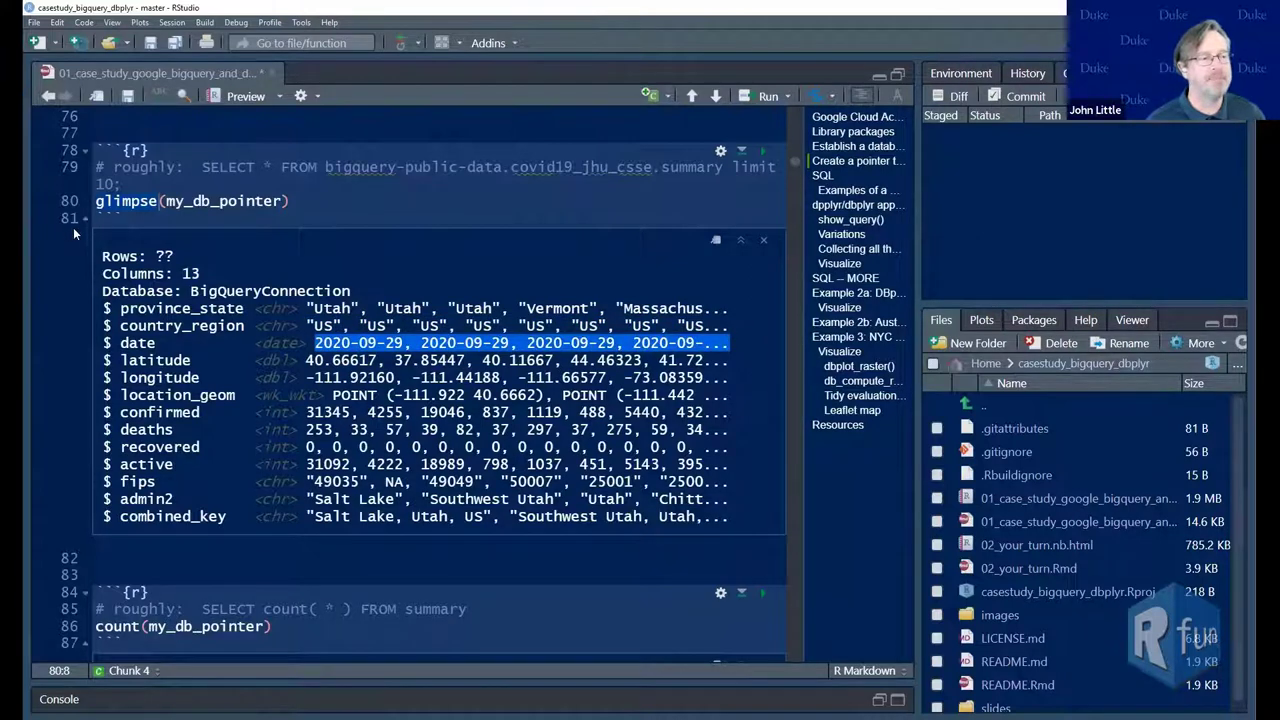
Compare the Rows line of the glimpse output with the limit 10 clause in the line 79 comment
{"action": "left_click_drag", "start_coordinate": [176, 256], "coordinate": [97, 256]}
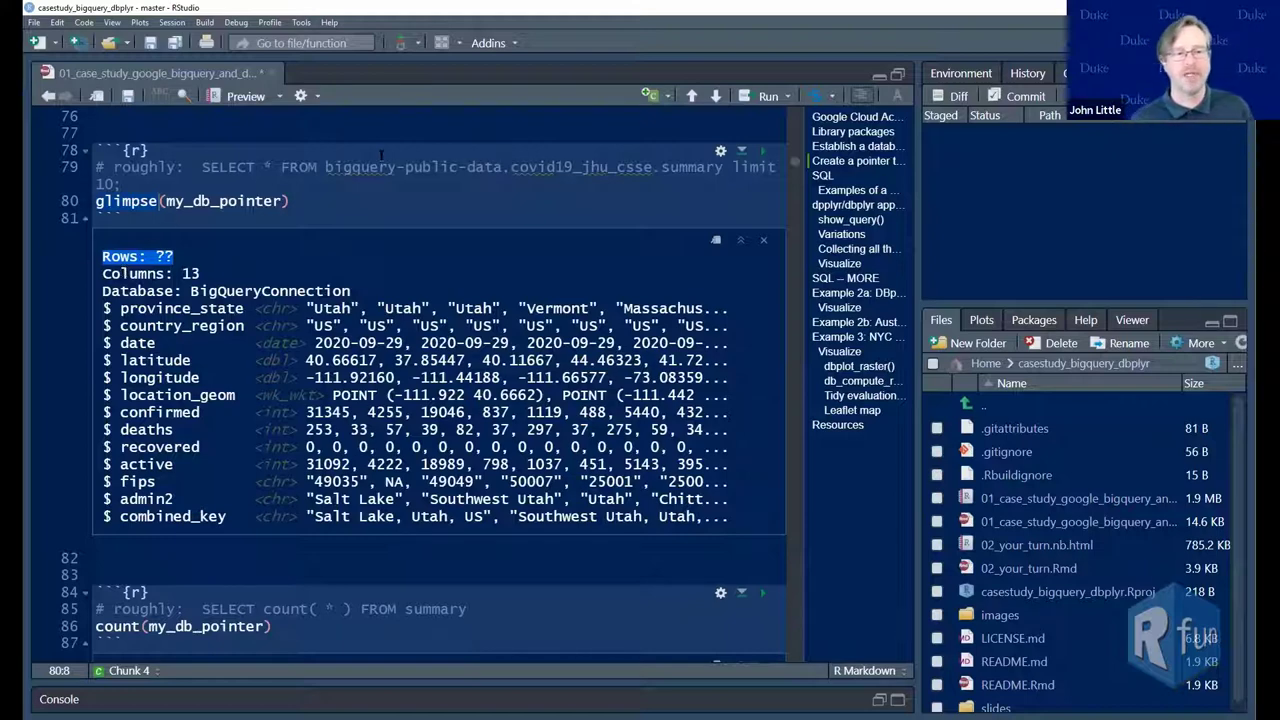
{"action": "left_click", "coordinate": [698, 196]}
{"action": "key", "text": "Up"}
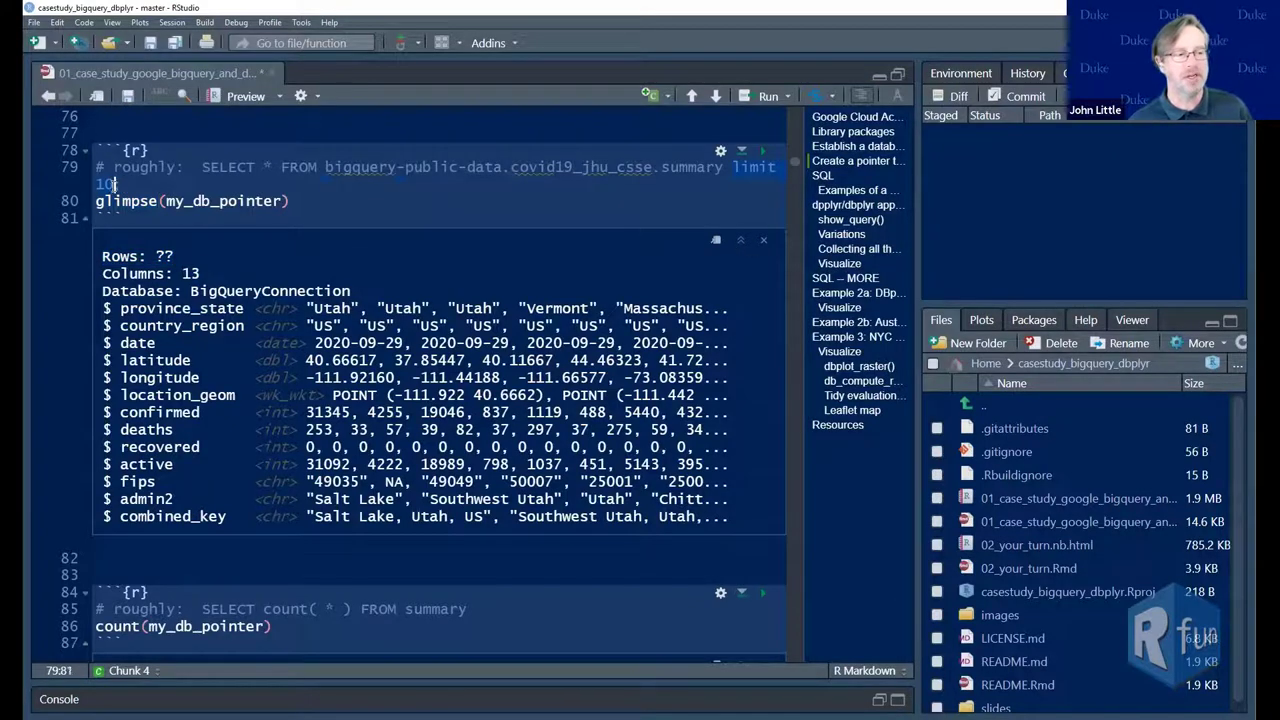
{"action": "triple_click", "coordinate": [152, 256]}
{"action": "scroll", "coordinate": [212, 258], "scroll_direction": "down", "scroll_amount": 1}
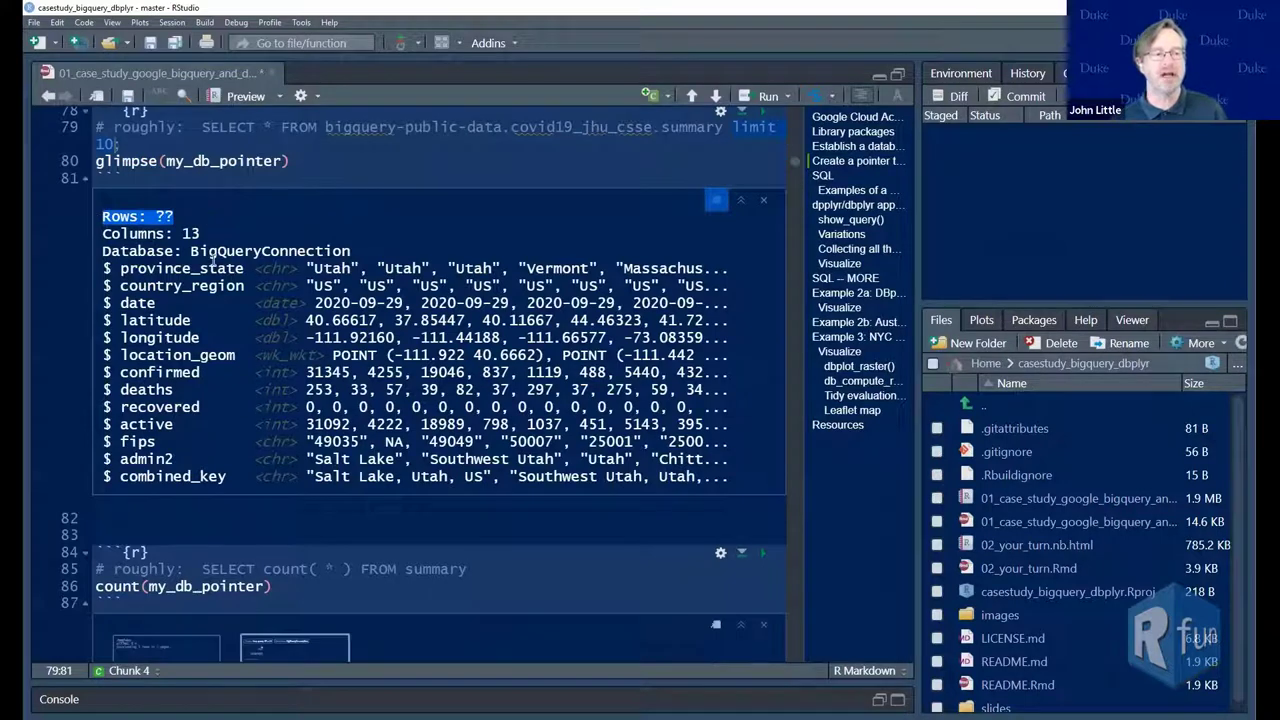
{"action": "scroll", "coordinate": [212, 258], "scroll_direction": "up", "scroll_amount": 1}
{"action": "scroll", "coordinate": [213, 256], "scroll_direction": "down", "scroll_amount": 1}
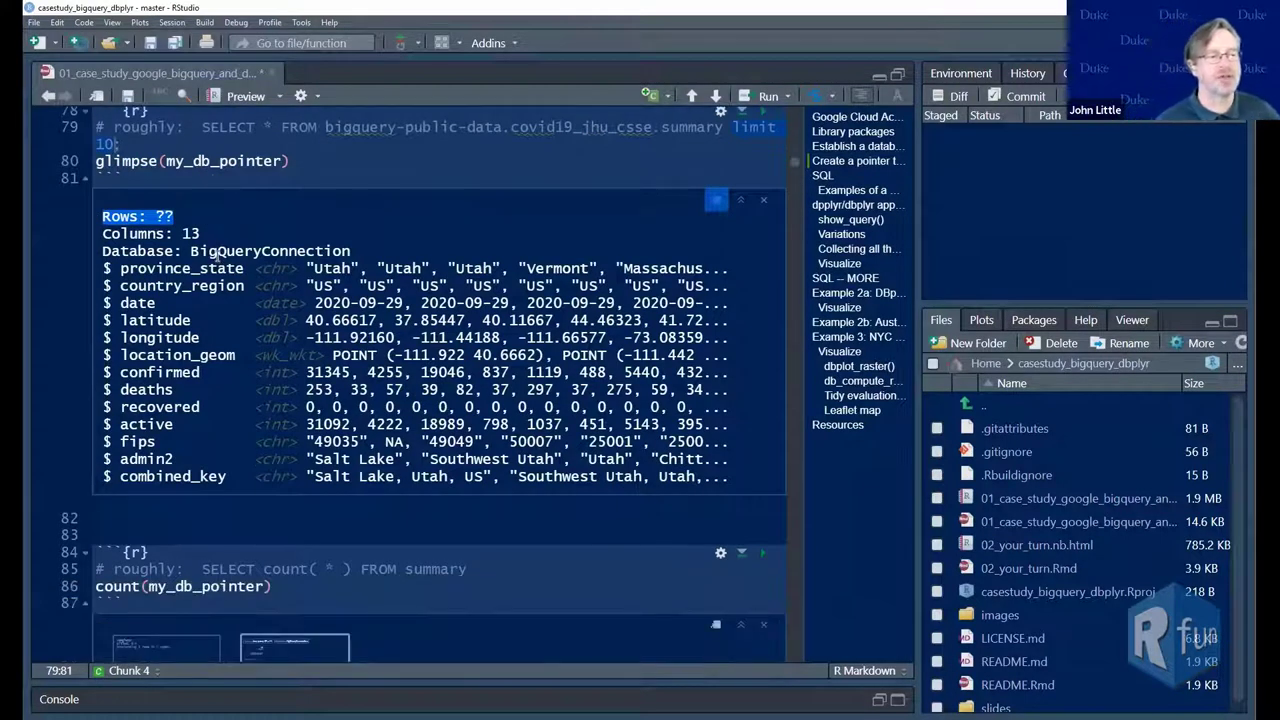
Run the count(my_db_pointer) chunk and highlight its equivalent SELECT count( * ) FROM summary comment and the returned n value
{"action": "scroll", "coordinate": [218, 253], "scroll_direction": "down", "scroll_amount": 9}
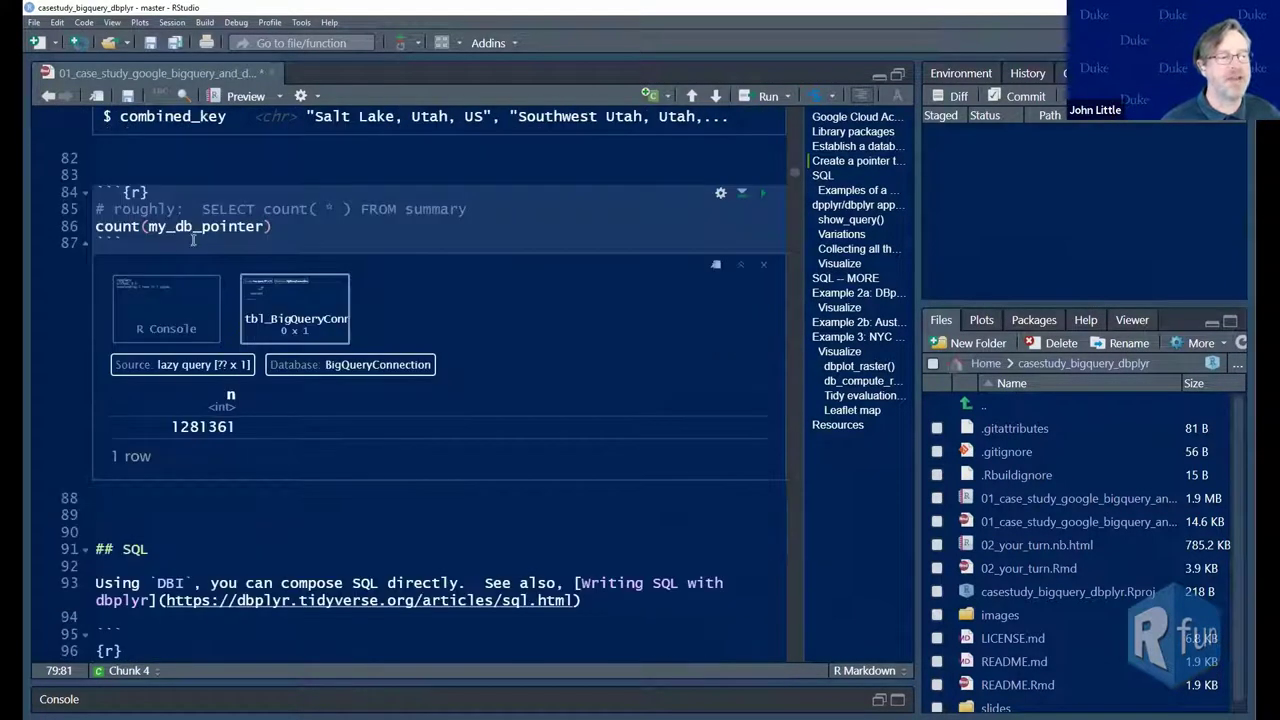
{"action": "left_click", "coordinate": [143, 226]}
{"action": "left_click", "coordinate": [762, 192]}
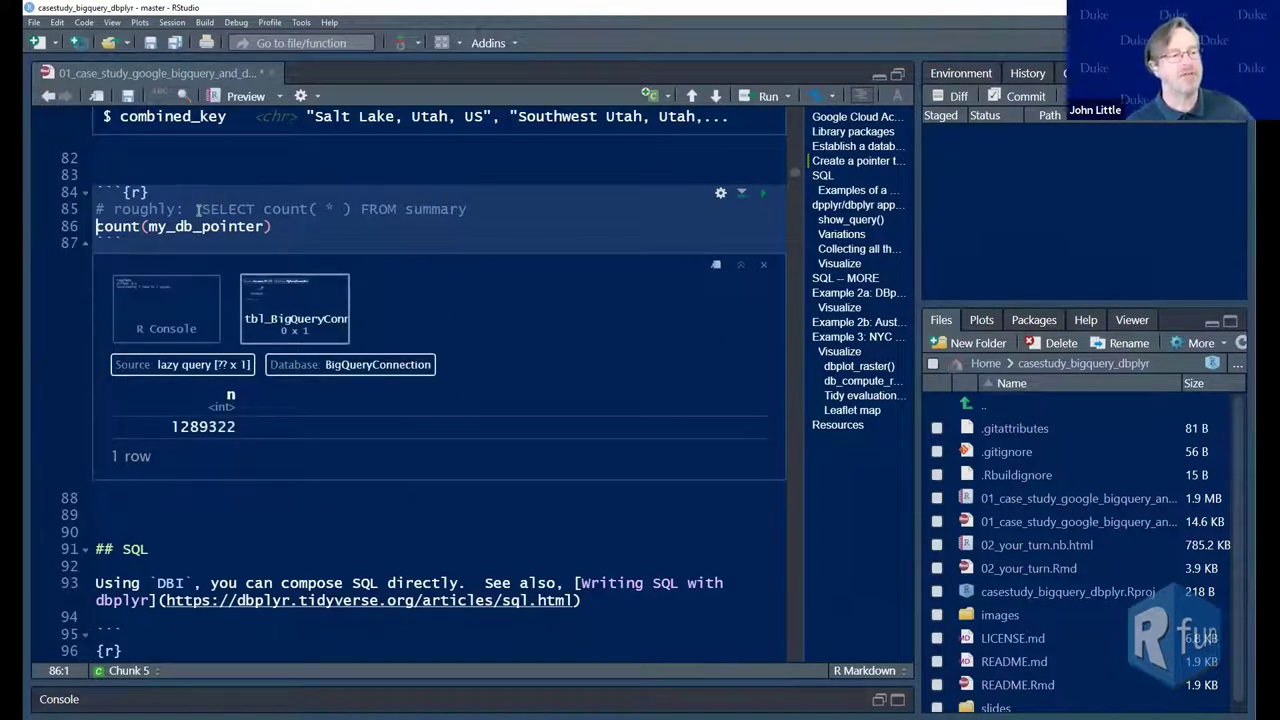
{"action": "left_click_drag", "start_coordinate": [202, 209], "coordinate": [479, 209]}
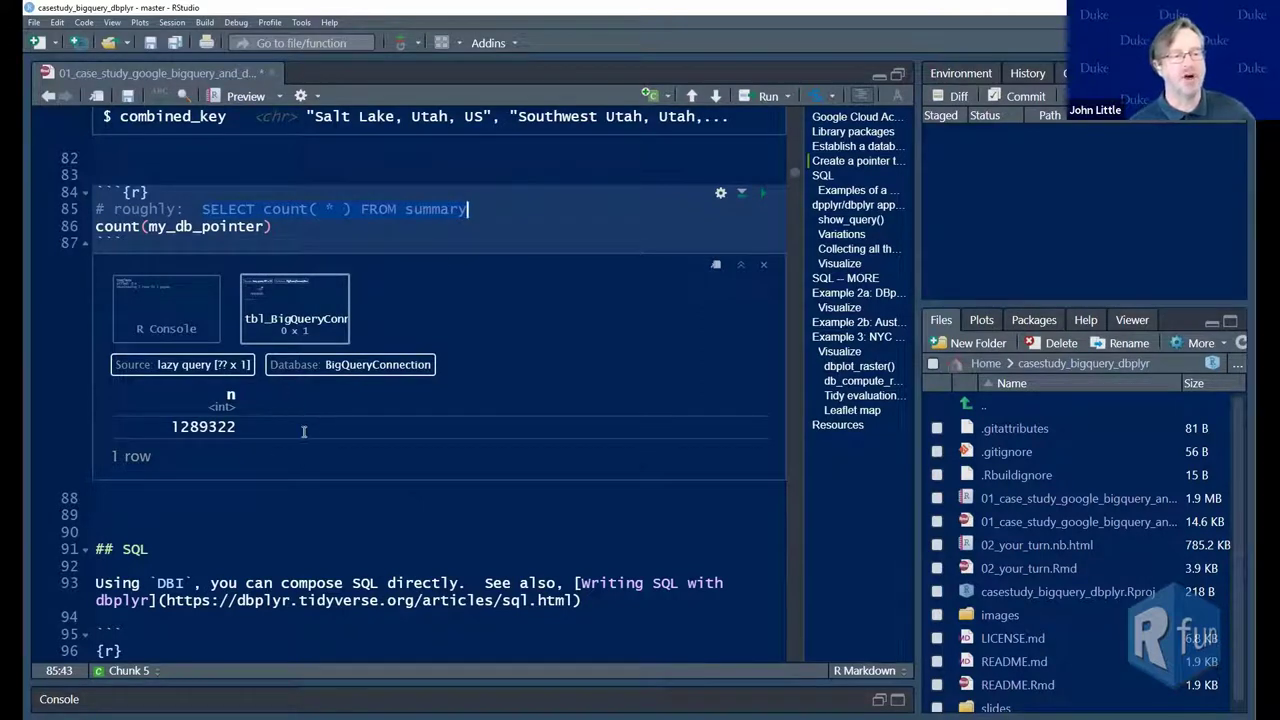
{"action": "double_click", "coordinate": [205, 426]}
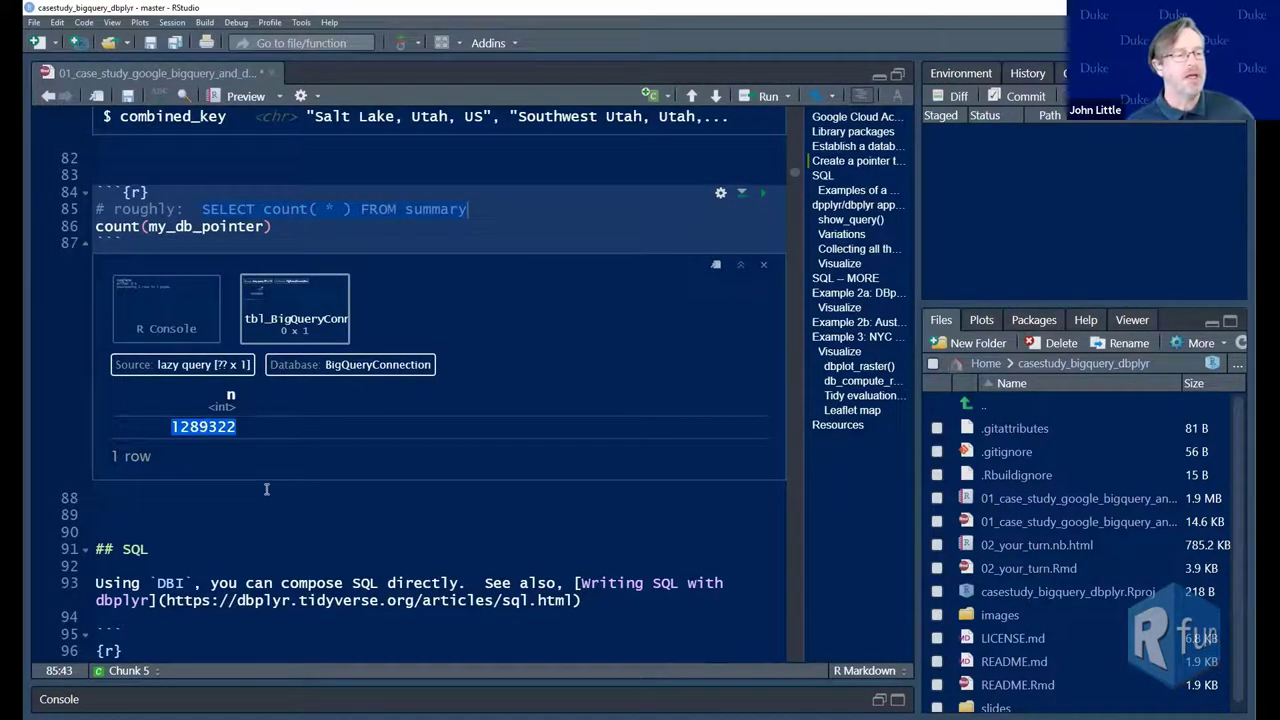
{"action": "mouse_move", "coordinate": [212, 426]}
{"action": "left_mouse_down"}
{"action": "mouse_move", "coordinate": [183, 426]}
{"action": "mouse_move", "coordinate": [207, 426]}
{"action": "left_mouse_up"}
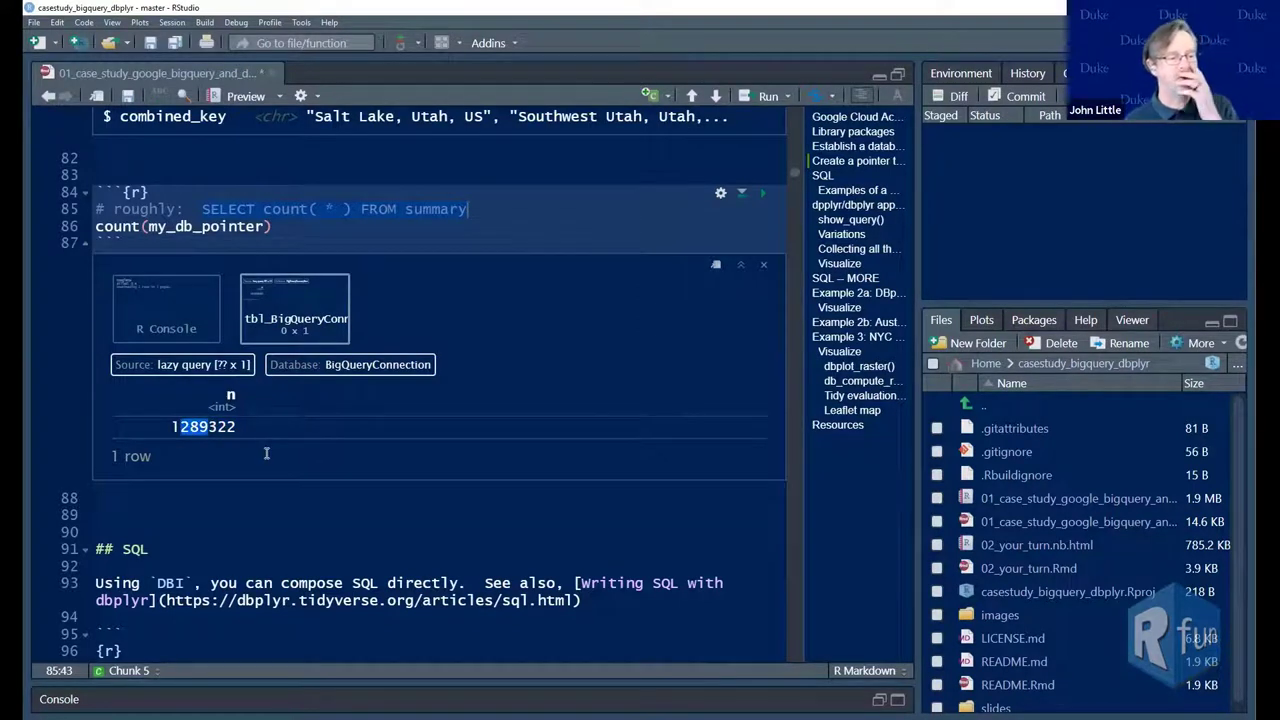
Point out the summary table name in the line 79 comment and view the SQL section with its DBI::dbGetQuery chunk
{"action": "scroll", "coordinate": [266, 453], "scroll_direction": "up", "scroll_amount": 6}
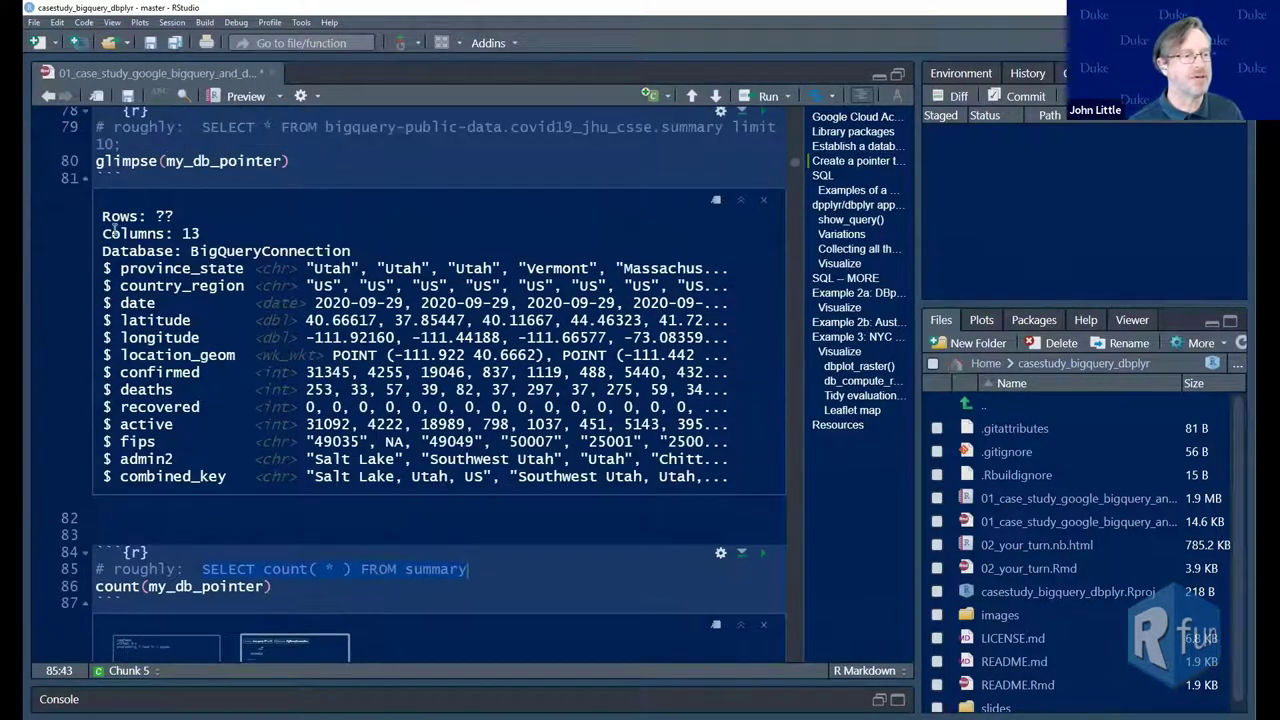
{"action": "double_click", "coordinate": [701, 127]}
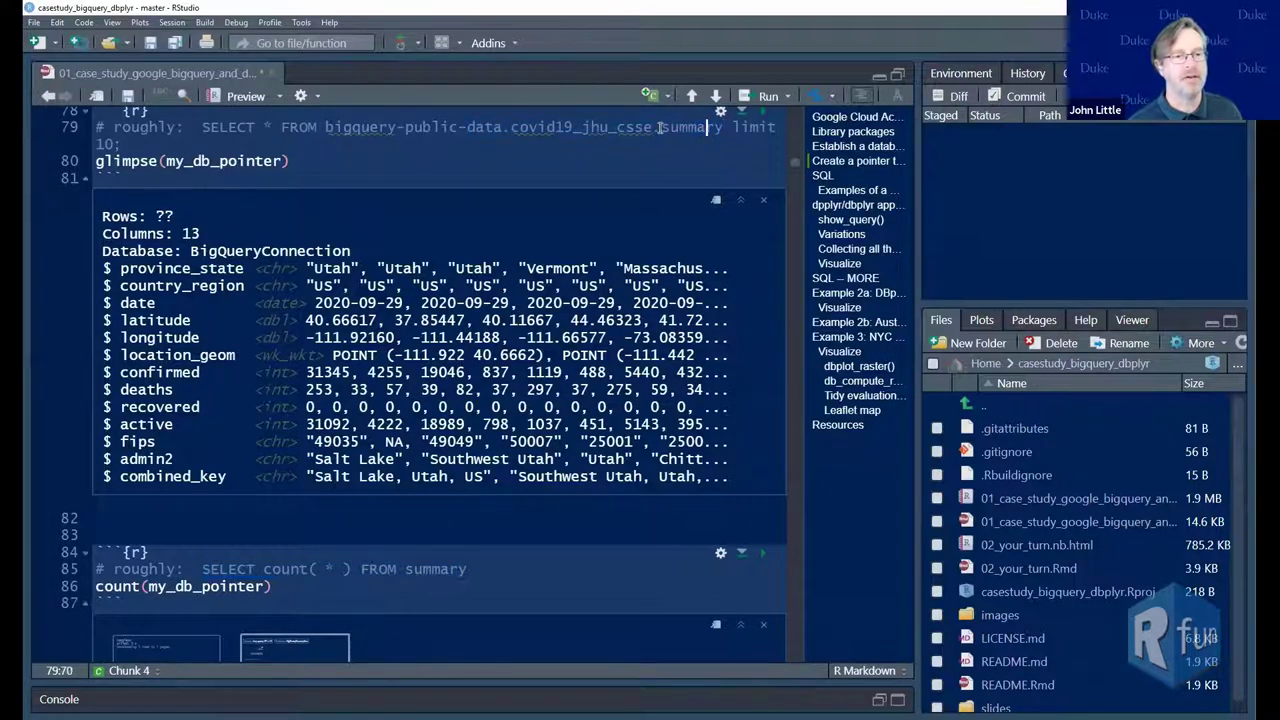
{"action": "scroll", "coordinate": [497, 381], "scroll_direction": "down", "scroll_amount": 10}
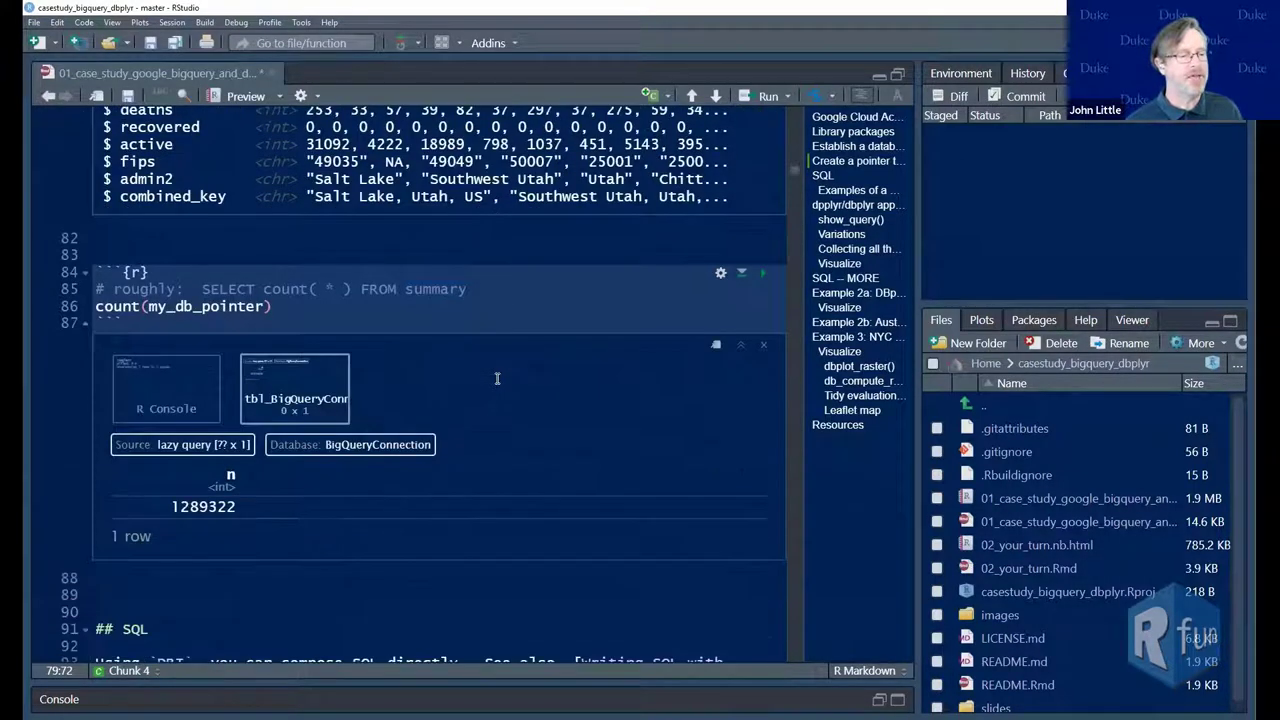
{"action": "scroll", "coordinate": [497, 378], "scroll_direction": "down", "scroll_amount": 3}
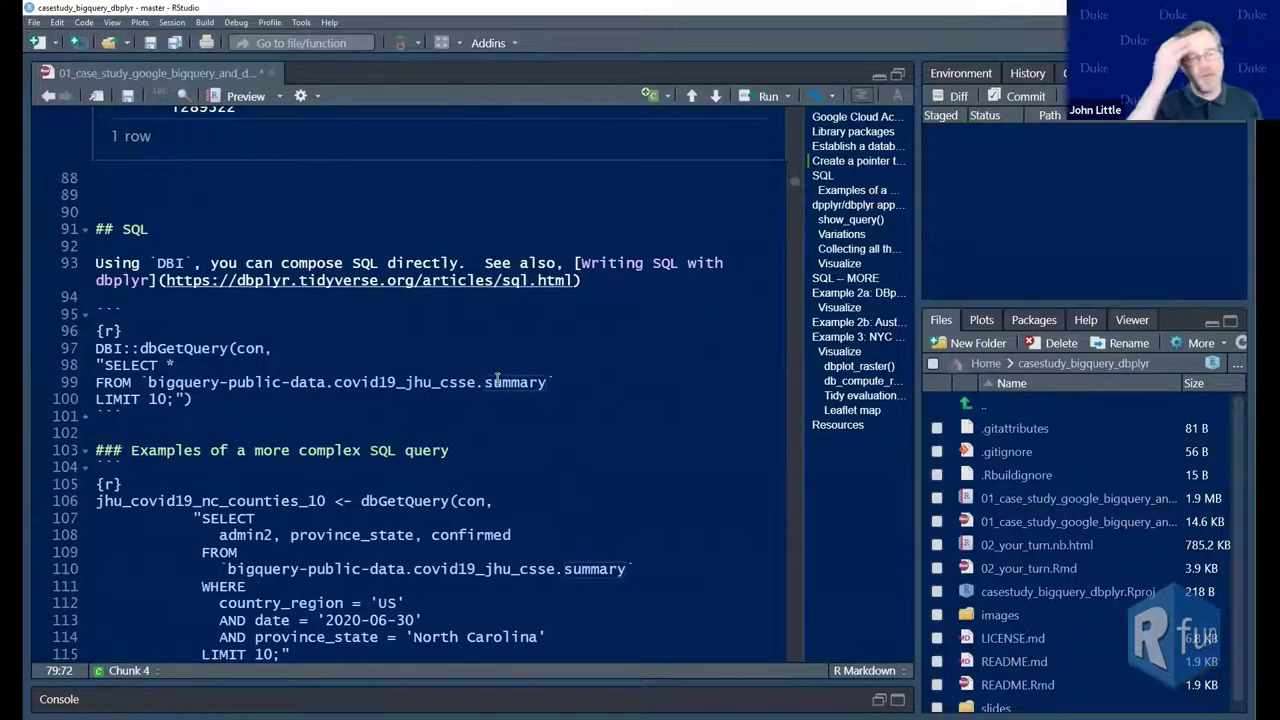
Highlight the DBI::dbGetQuery(con, line in the SQL section's first chunk and place the cursor in its FROM clause
{"action": "scroll", "coordinate": [410, 312], "scroll_direction": "down", "scroll_amount": 2}
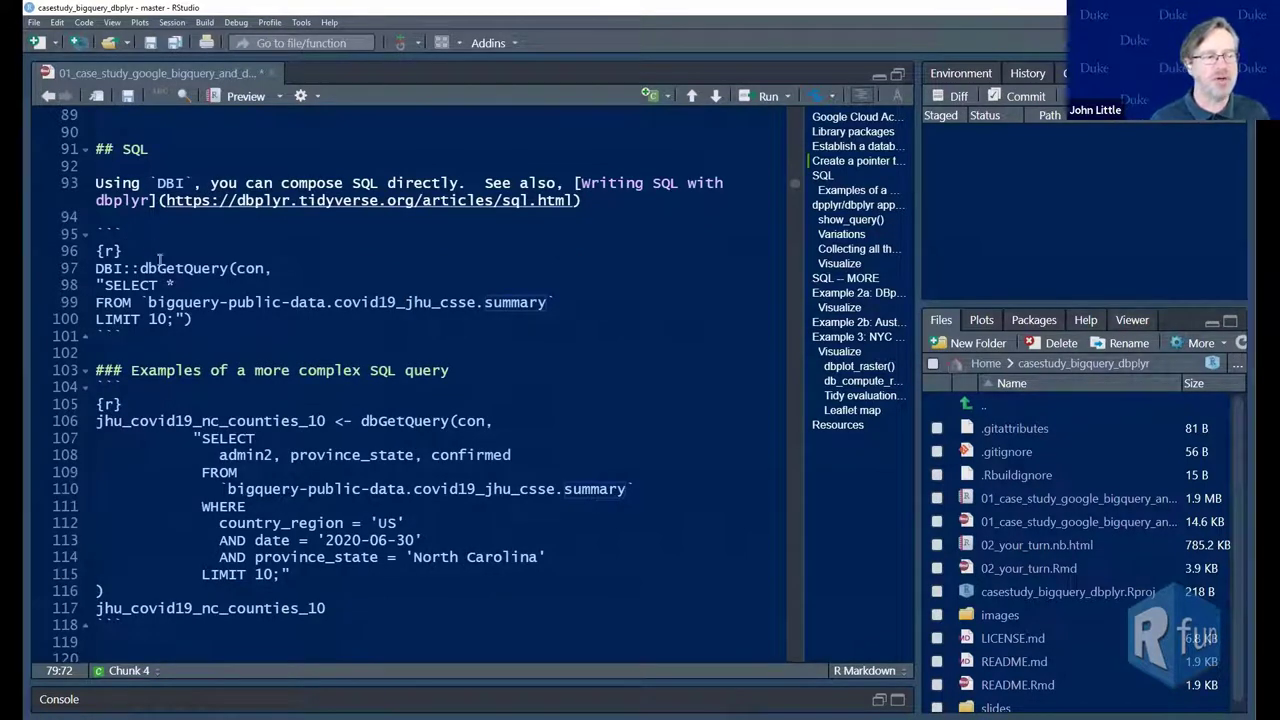
{"action": "left_click_drag", "start_coordinate": [97, 268], "coordinate": [274, 268]}
{"action": "left_click", "coordinate": [197, 302]}
Try joining the {r} header to the opening backticks of the DBI::dbGetQuery chunk and return it to its own line
{"action": "left_click", "coordinate": [99, 254]}
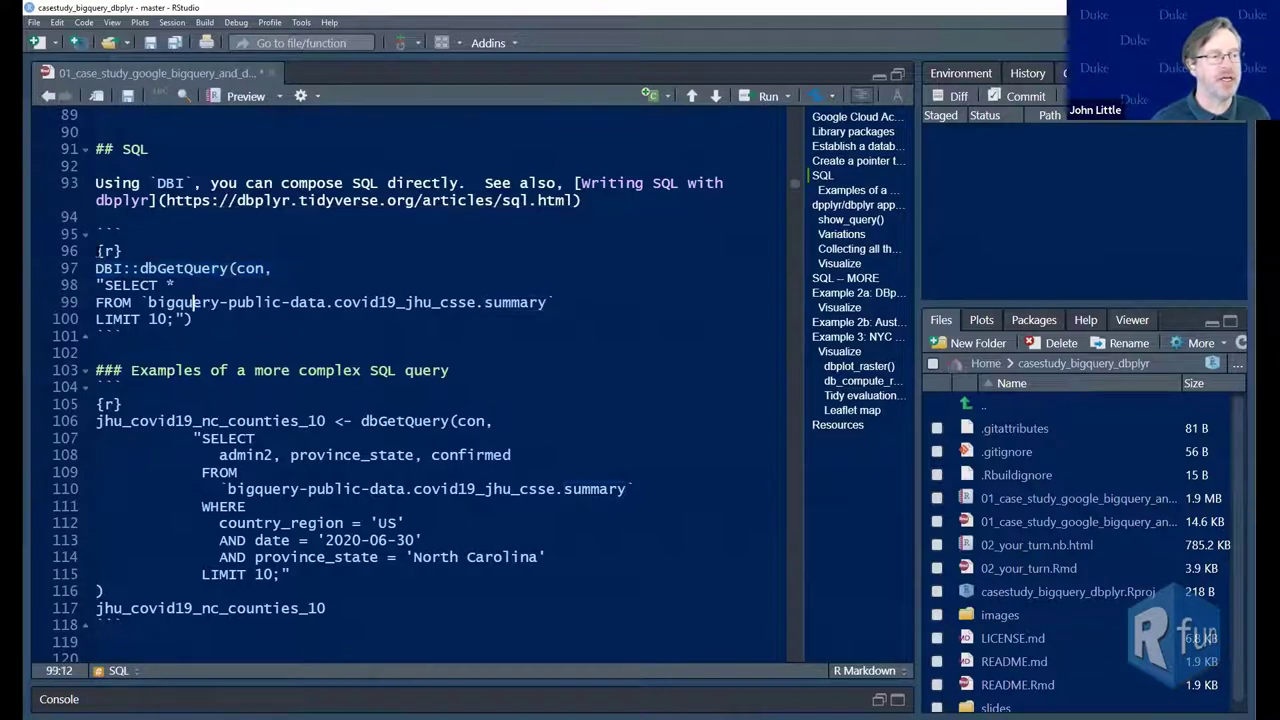
{"action": "key", "text": "BackSpace"}
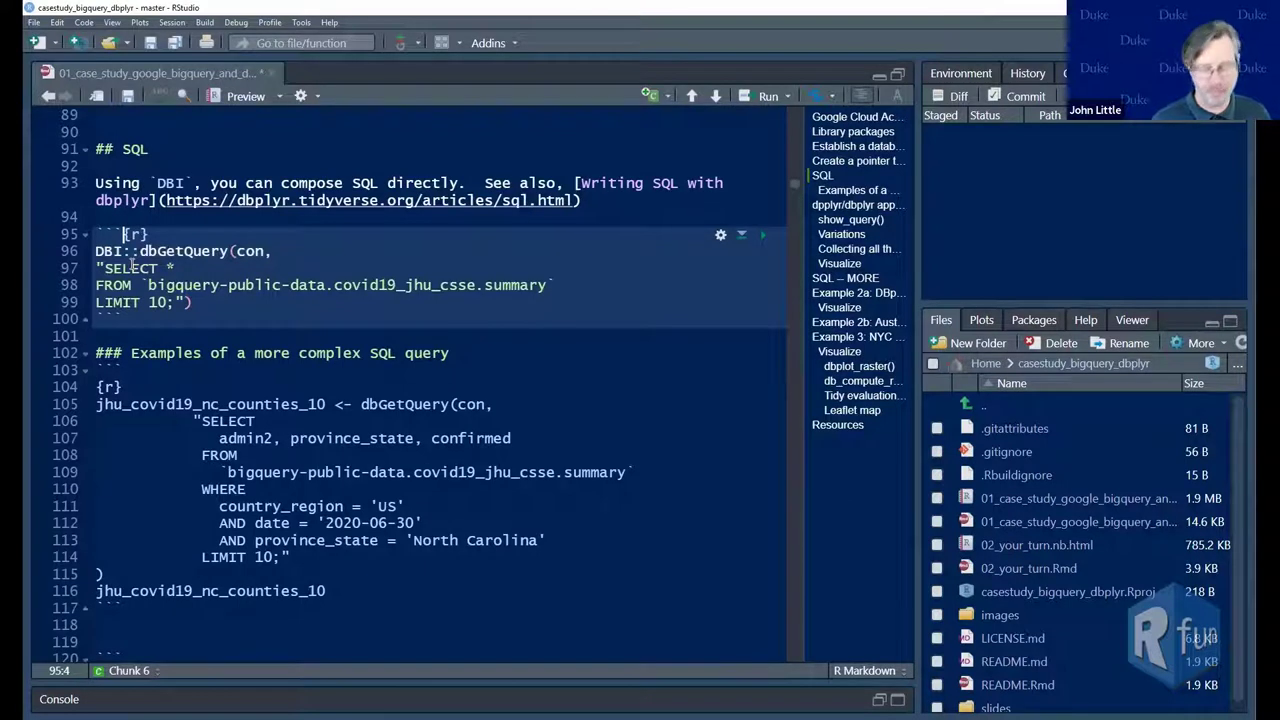
{"action": "key", "text": "Return"}
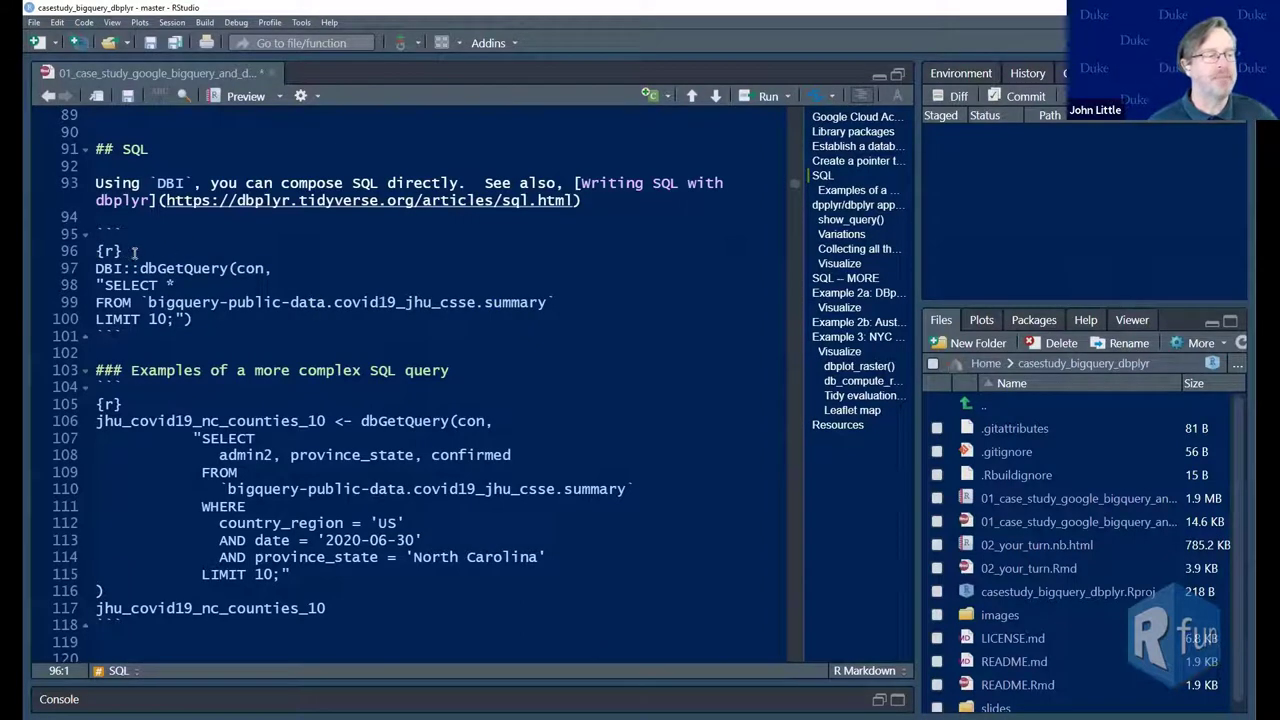
Point out dbGetQuery and its con argument, show con among the environment objects, and highlight the SELECT * ... LIMIT 10 query string
{"action": "left_click_drag", "start_coordinate": [95, 268], "coordinate": [212, 268]}
{"action": "double_click", "coordinate": [198, 266]}
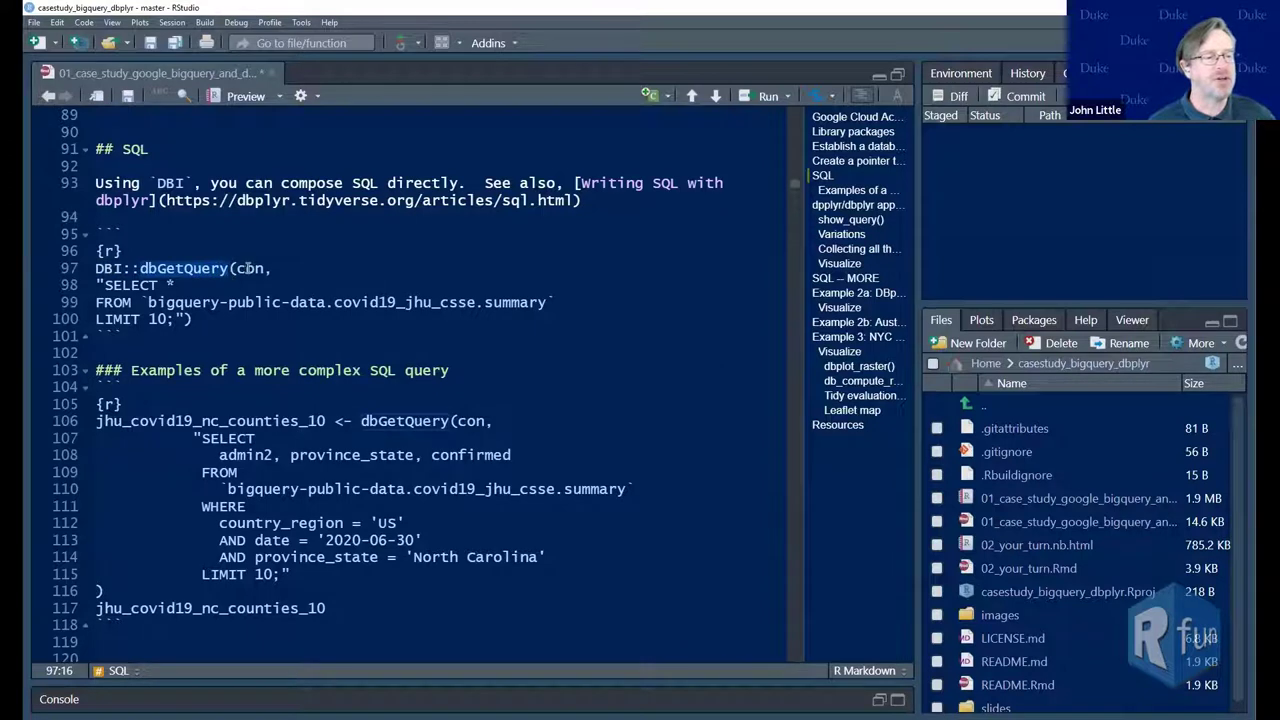
{"action": "left_click", "coordinate": [240, 272]}
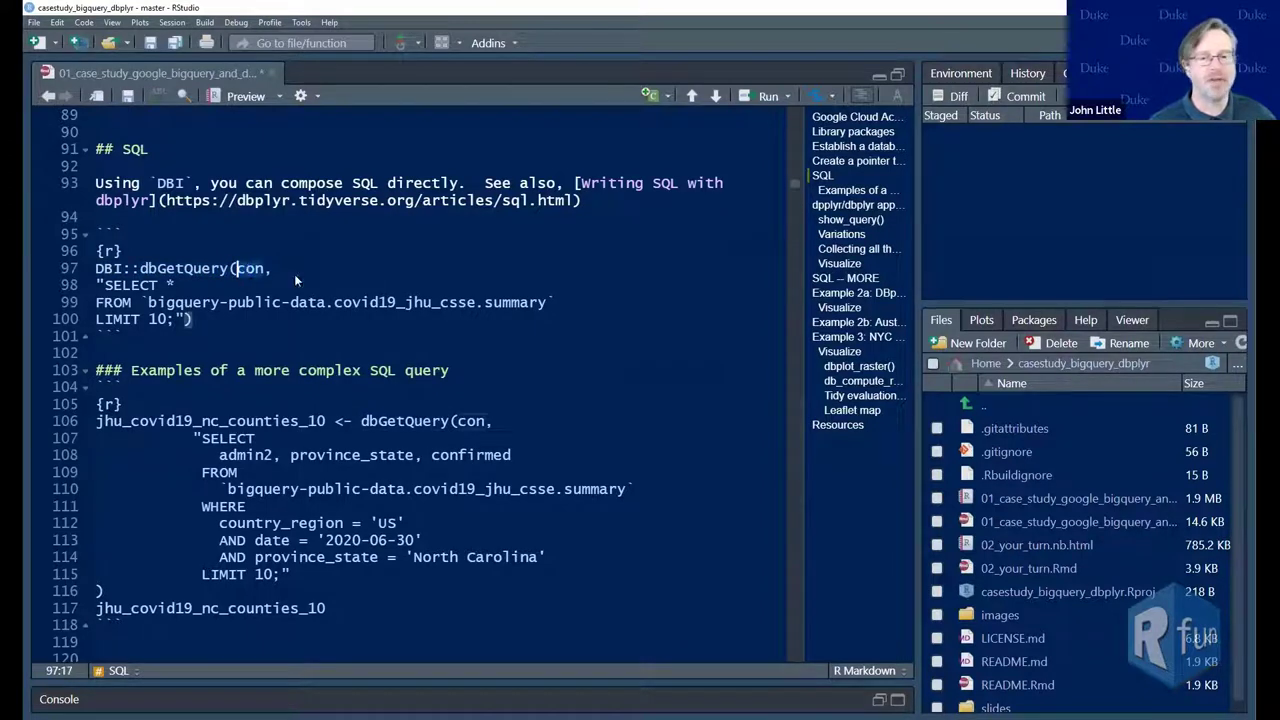
{"action": "left_click", "coordinate": [961, 75]}
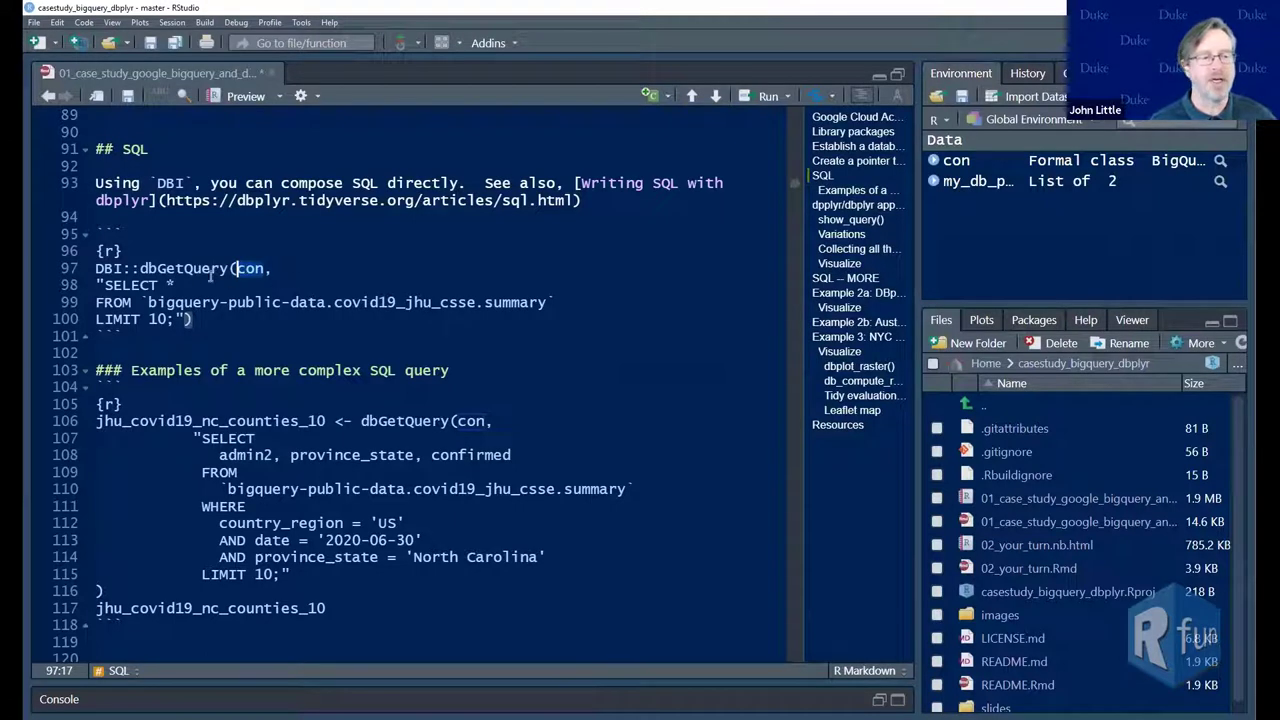
{"action": "left_click_drag", "start_coordinate": [101, 285], "coordinate": [186, 319]}
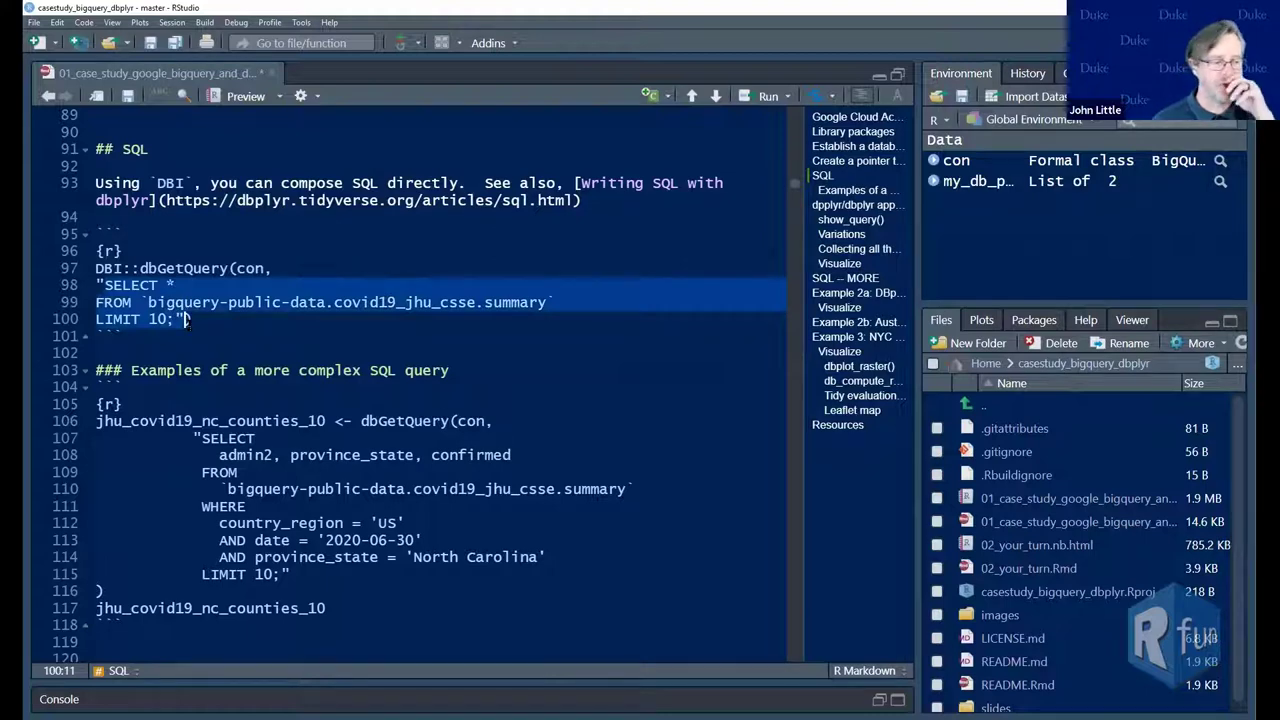
Highlight the complex SQL query assigned to jhu_covid19_nc_counties_10 and the full jhu_covid19_nc_counties chunk
{"action": "scroll", "coordinate": [192, 336], "scroll_direction": "down", "scroll_amount": 4}
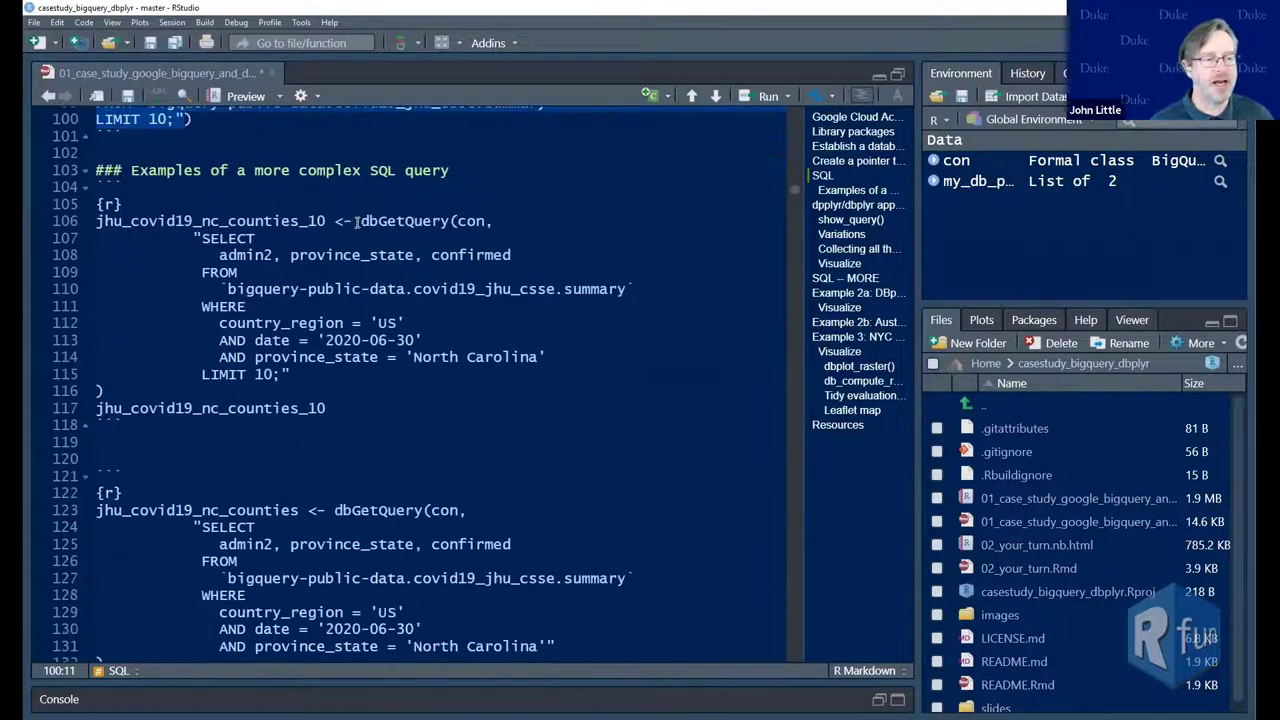
{"action": "left_click_drag", "start_coordinate": [357, 221], "coordinate": [290, 374]}
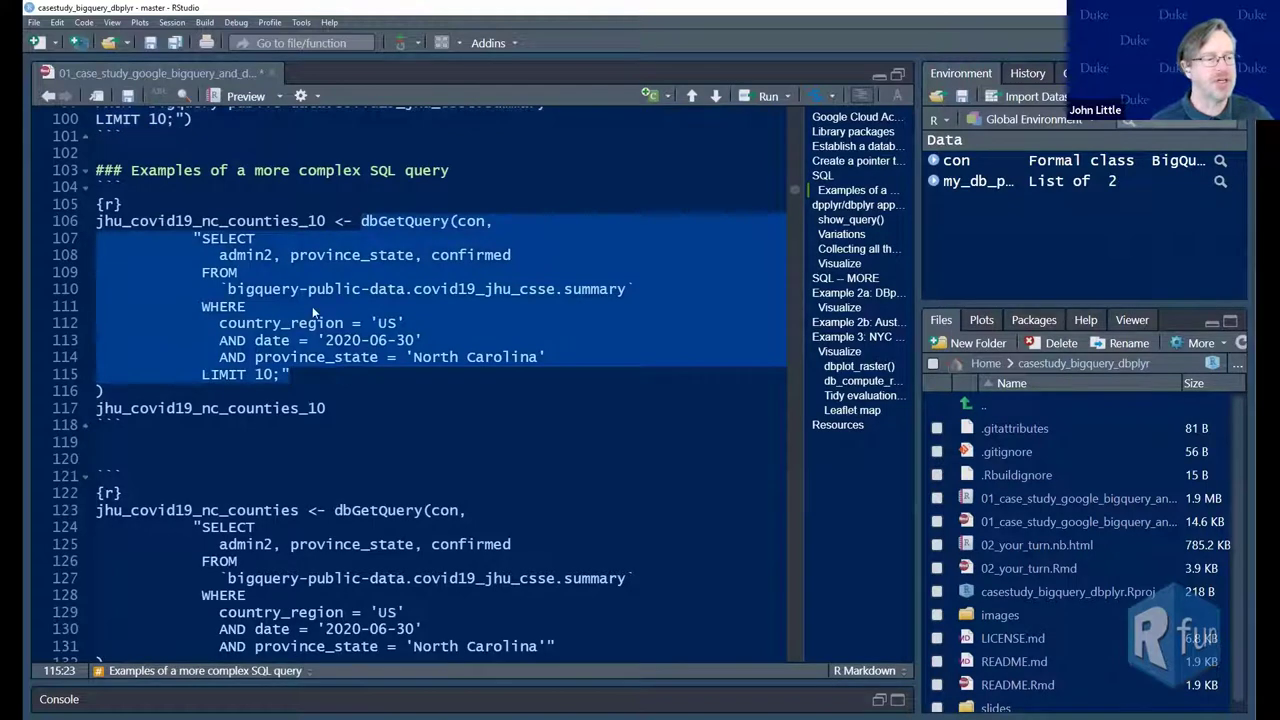
{"action": "double_click", "coordinate": [201, 221]}
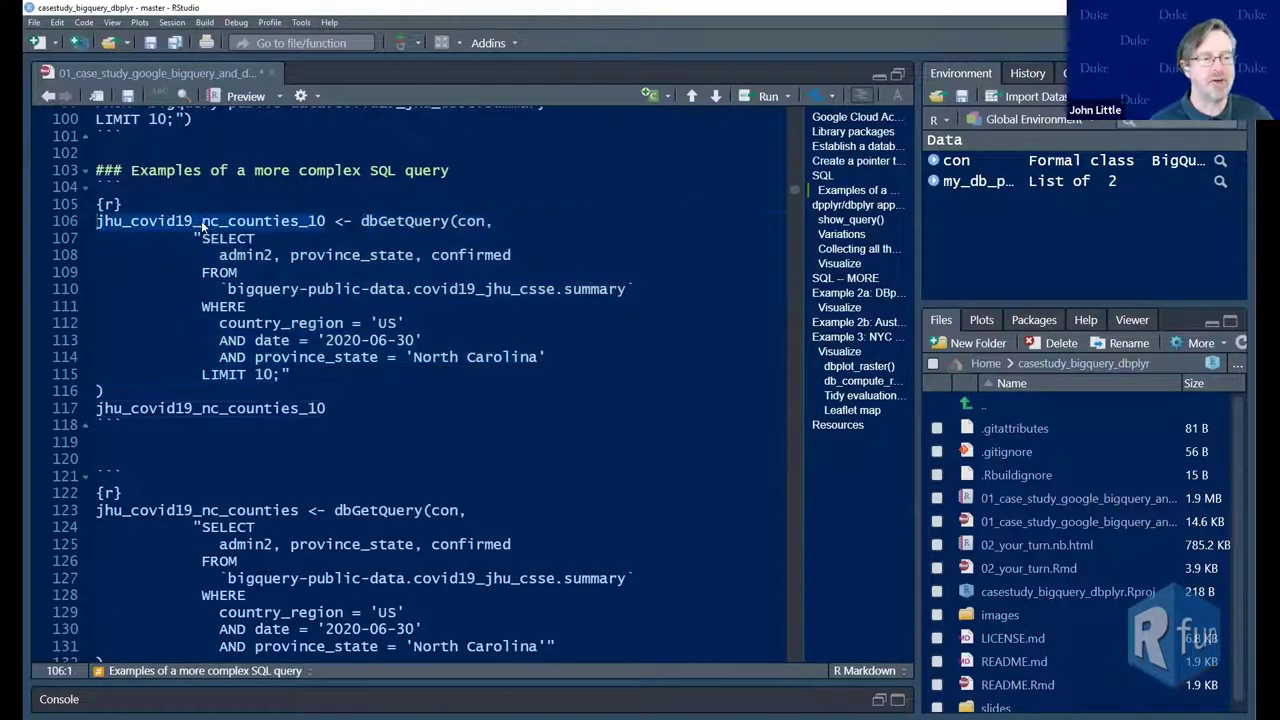
{"action": "scroll", "coordinate": [224, 327], "scroll_direction": "down", "scroll_amount": 4}
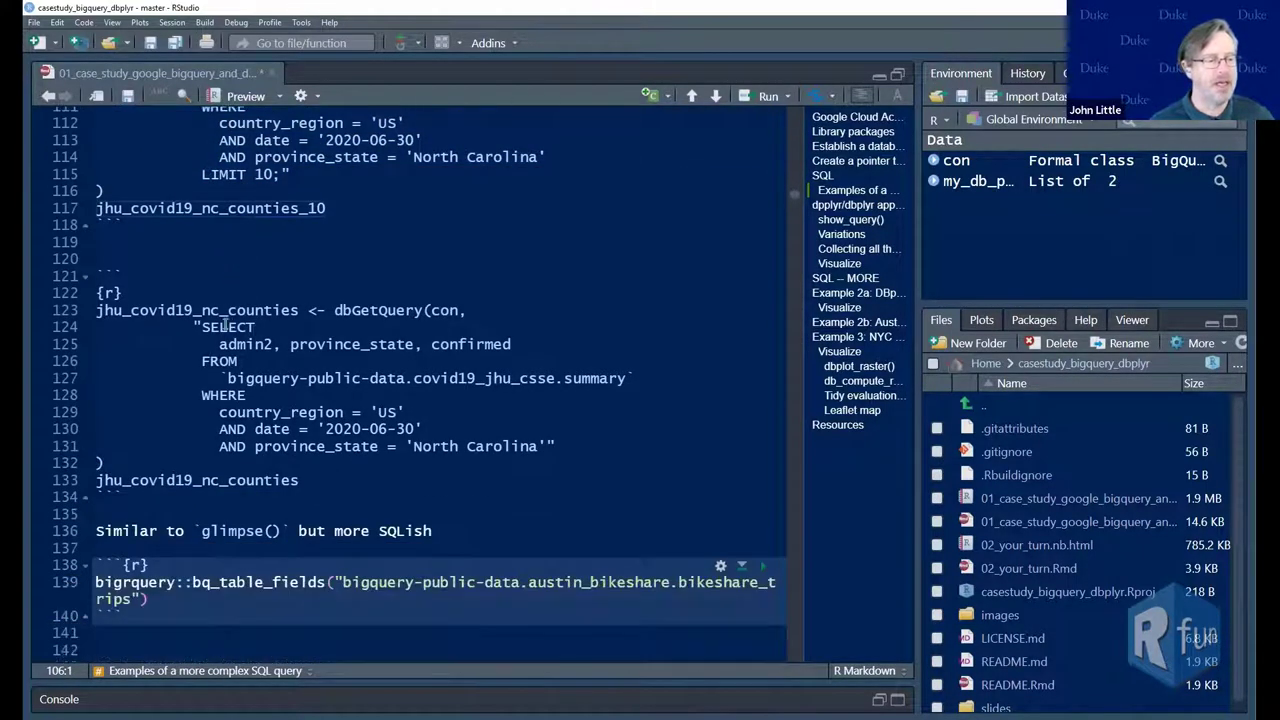
{"action": "left_click_drag", "start_coordinate": [96, 292], "coordinate": [357, 479]}
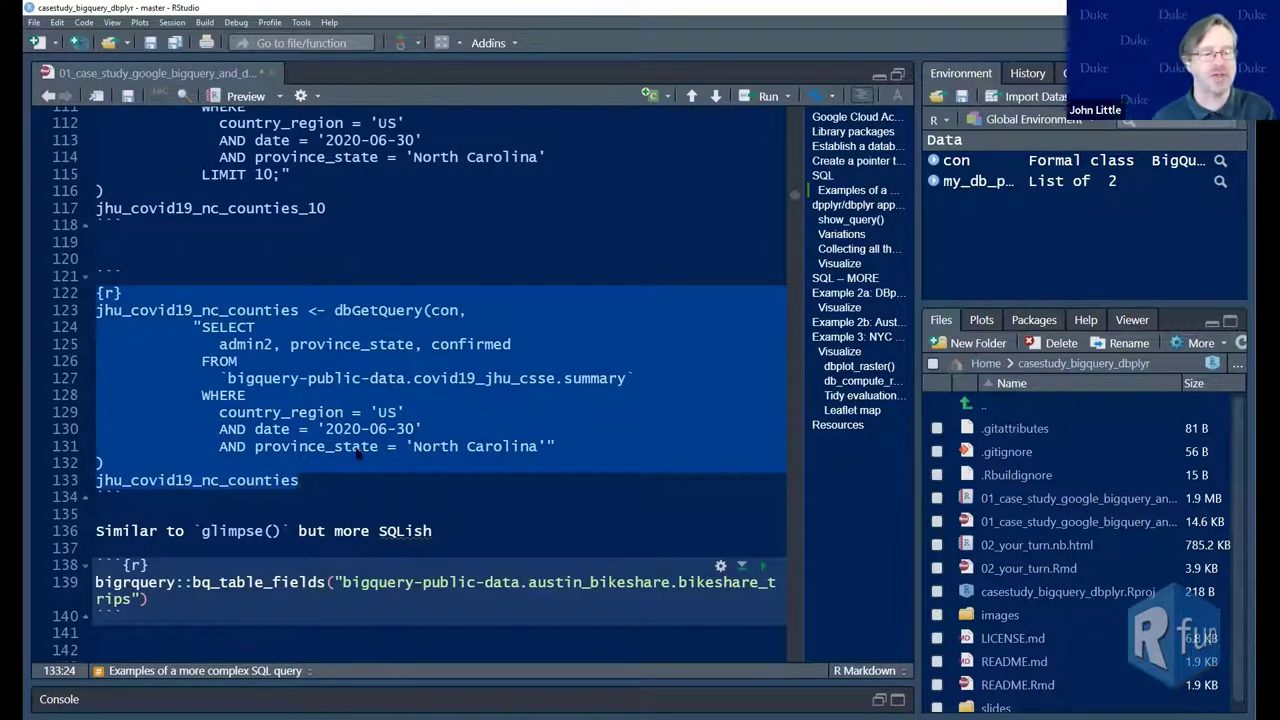
View the bq_table_fields chunk and highlight the SQL statement inside the jhu_covid19_nc_counties dbGetQuery call for comparison
{"action": "scroll", "coordinate": [362, 418], "scroll_direction": "down", "scroll_amount": 3}
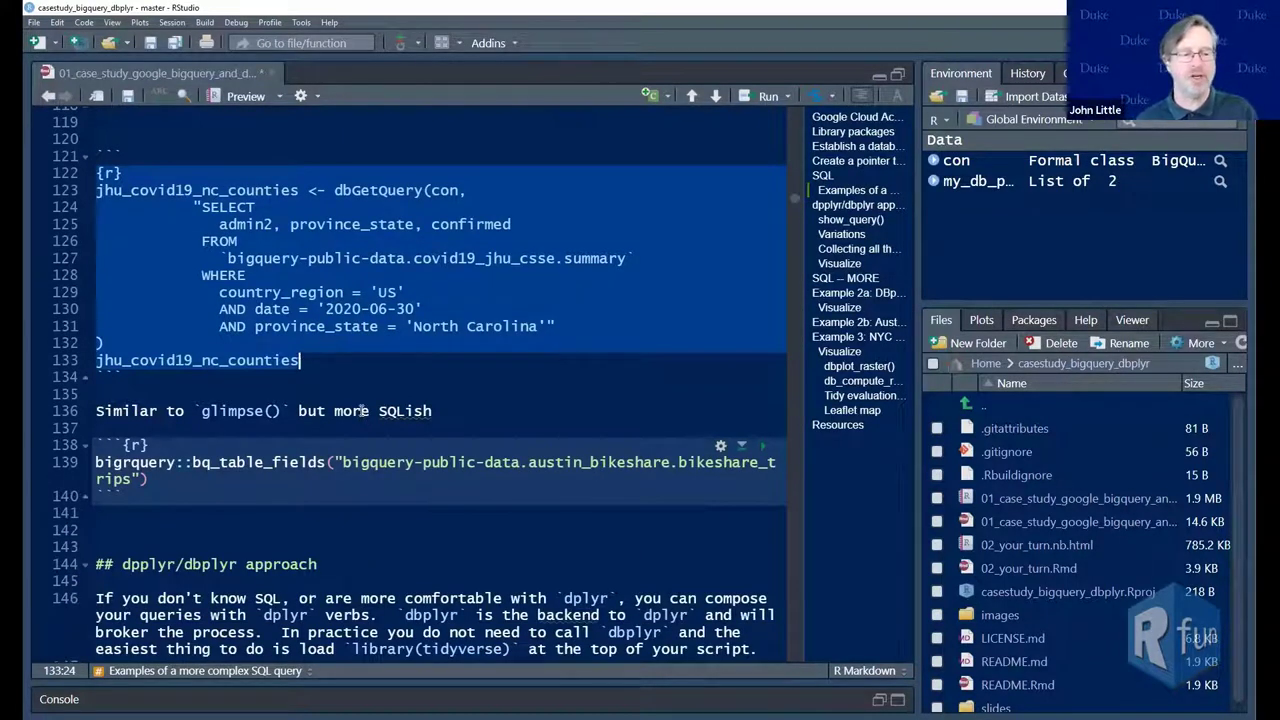
{"action": "scroll", "coordinate": [352, 360], "scroll_direction": "down", "scroll_amount": 3}
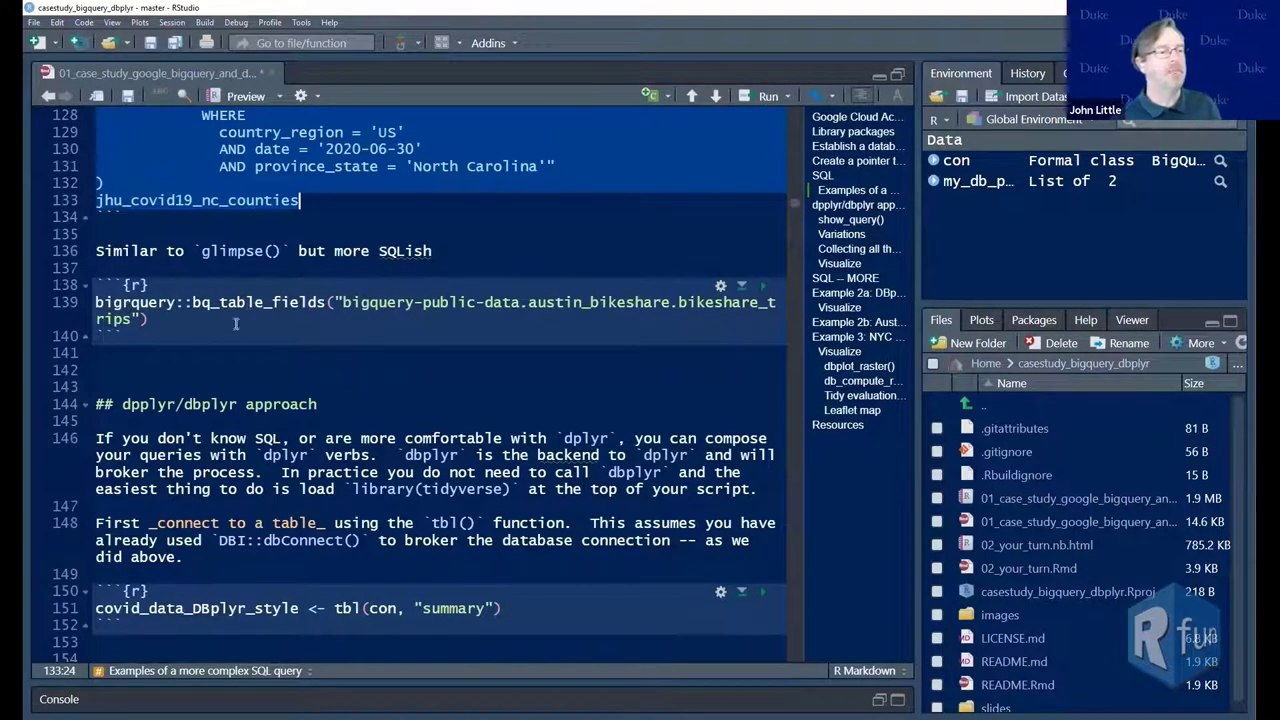
{"action": "left_click", "coordinate": [198, 322]}
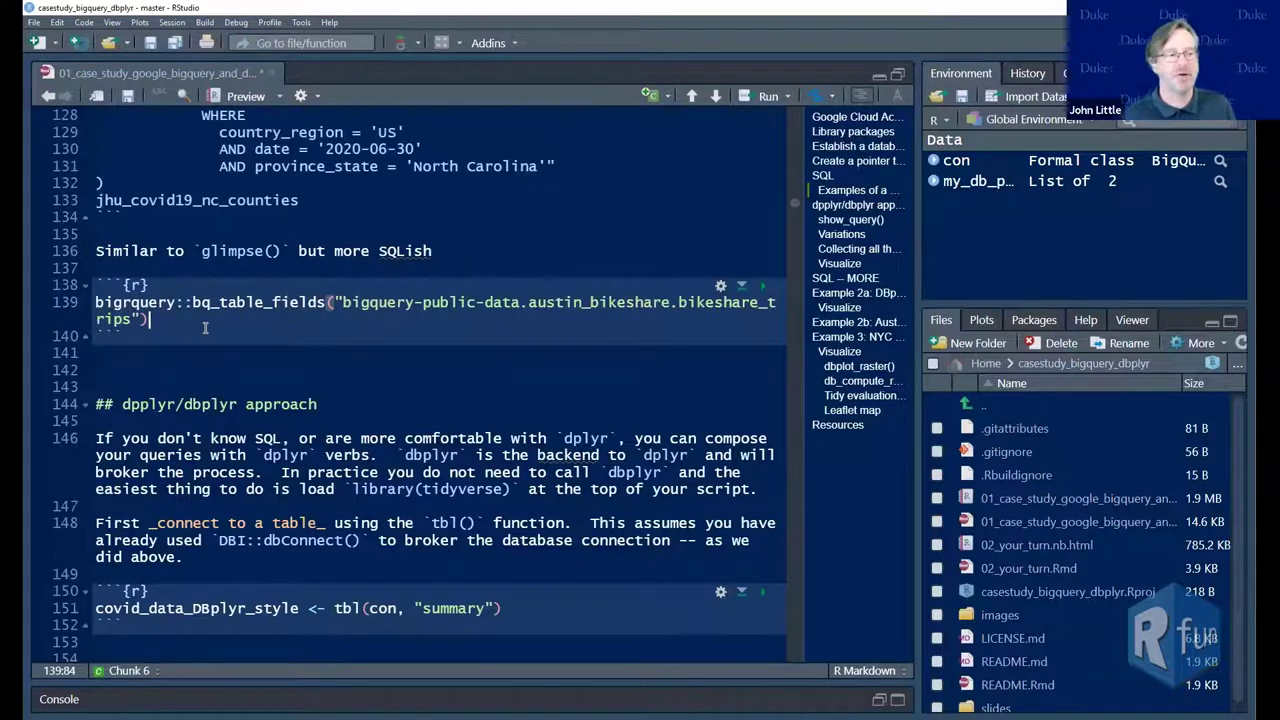
{"action": "scroll", "coordinate": [290, 320], "scroll_direction": "up", "scroll_amount": 3}
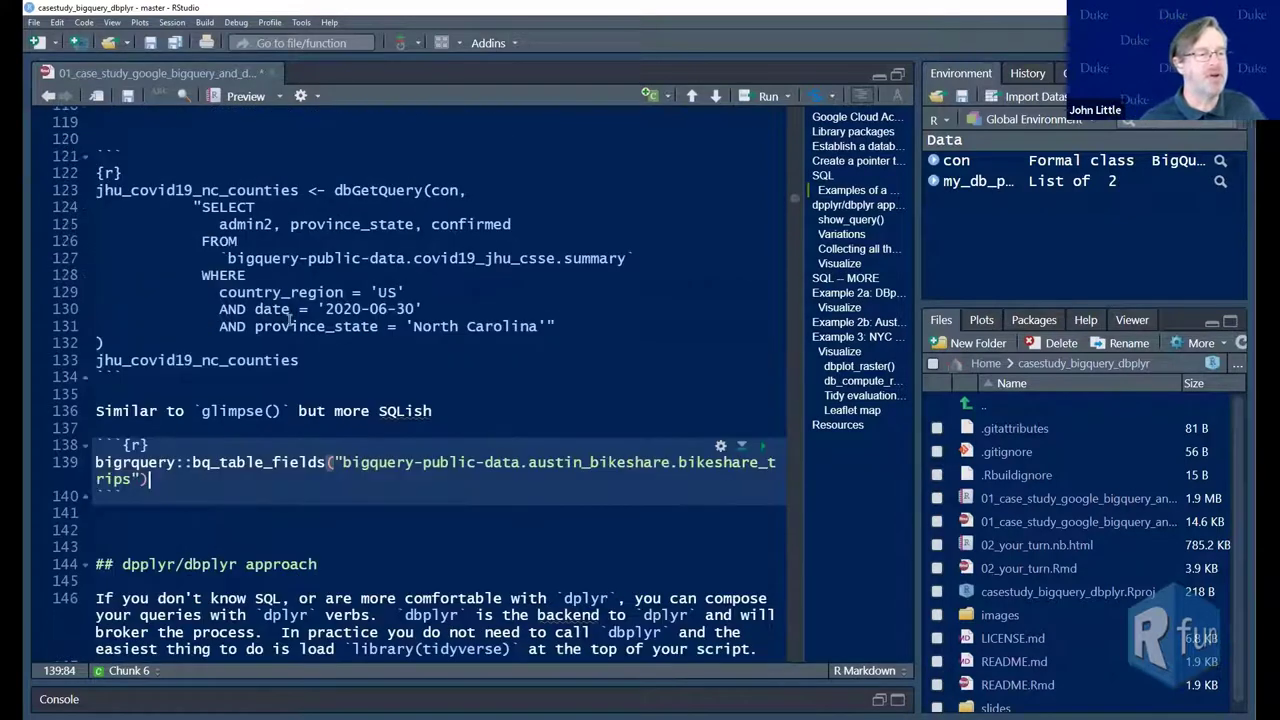
{"action": "left_click", "coordinate": [337, 190]}
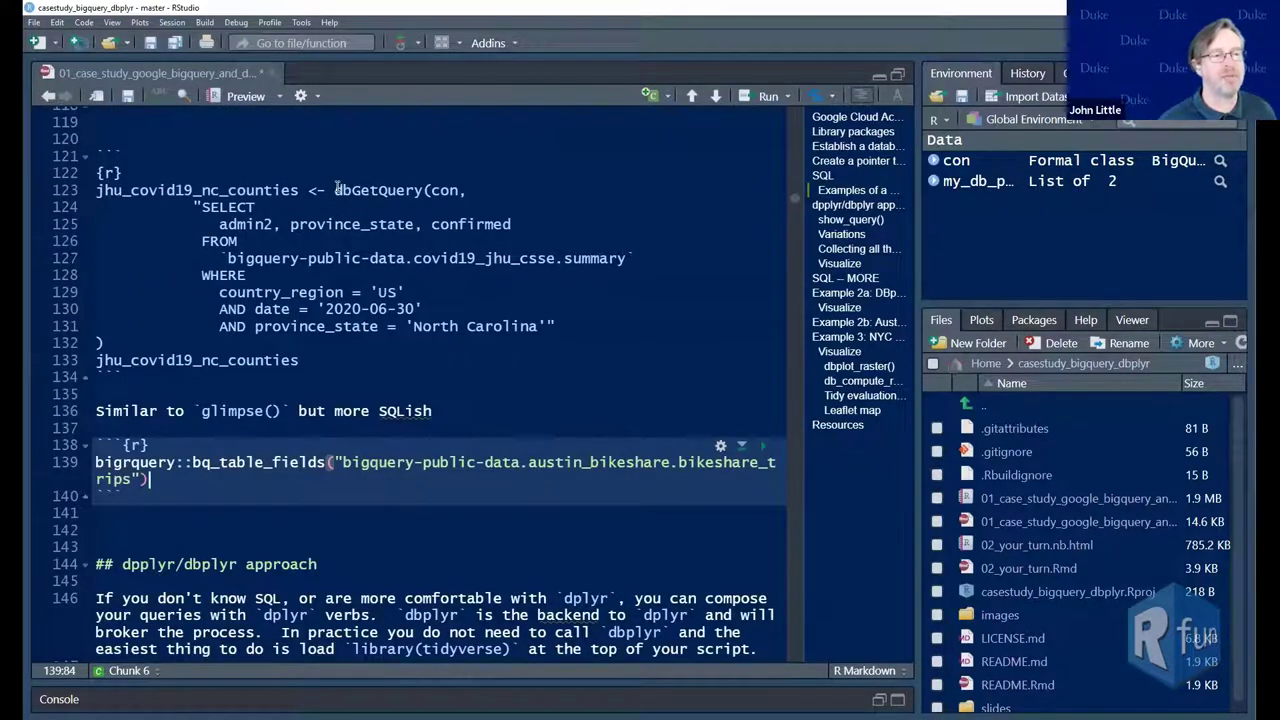
{"action": "left_click_drag", "start_coordinate": [341, 224], "coordinate": [540, 326]}
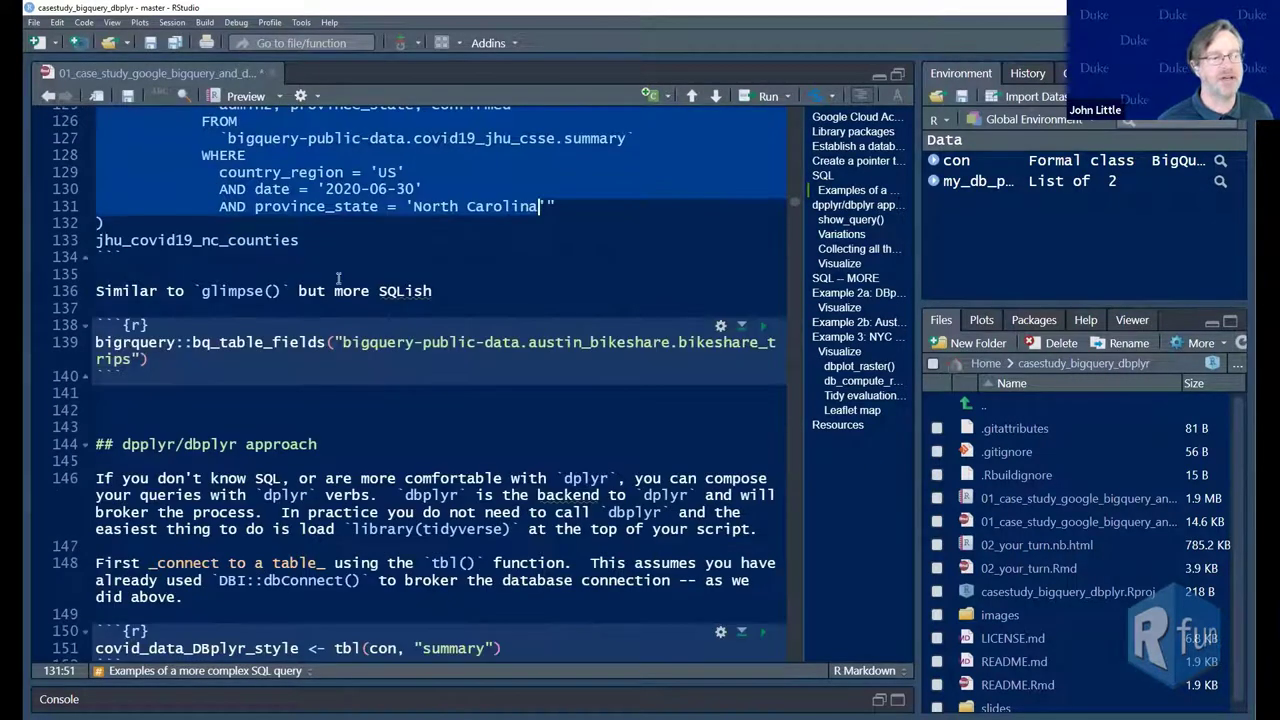
Highlight the bigrquery::bq_table_fields call and its "bigquery-public-data.austin_bikeshare.bikeshare_trips" argument, and run the chunk
{"action": "scroll", "coordinate": [320, 280], "scroll_direction": "down", "scroll_amount": 2}
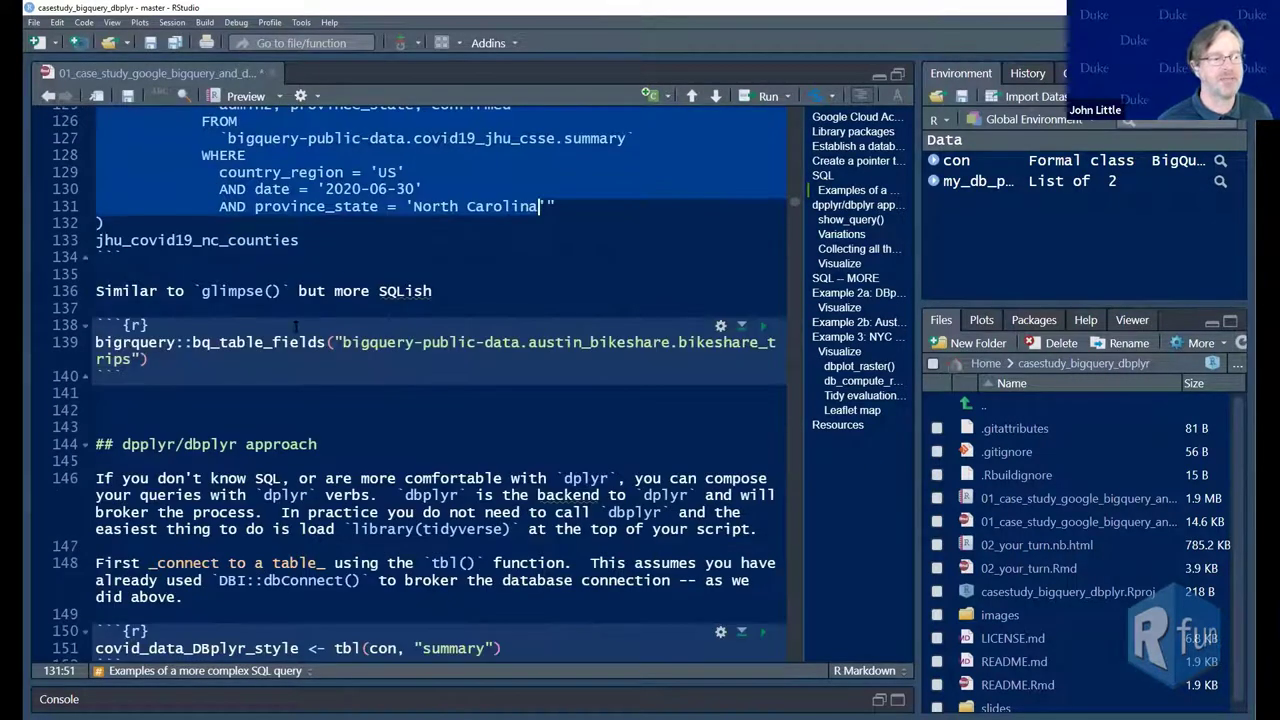
{"action": "left_click", "coordinate": [140, 342]}
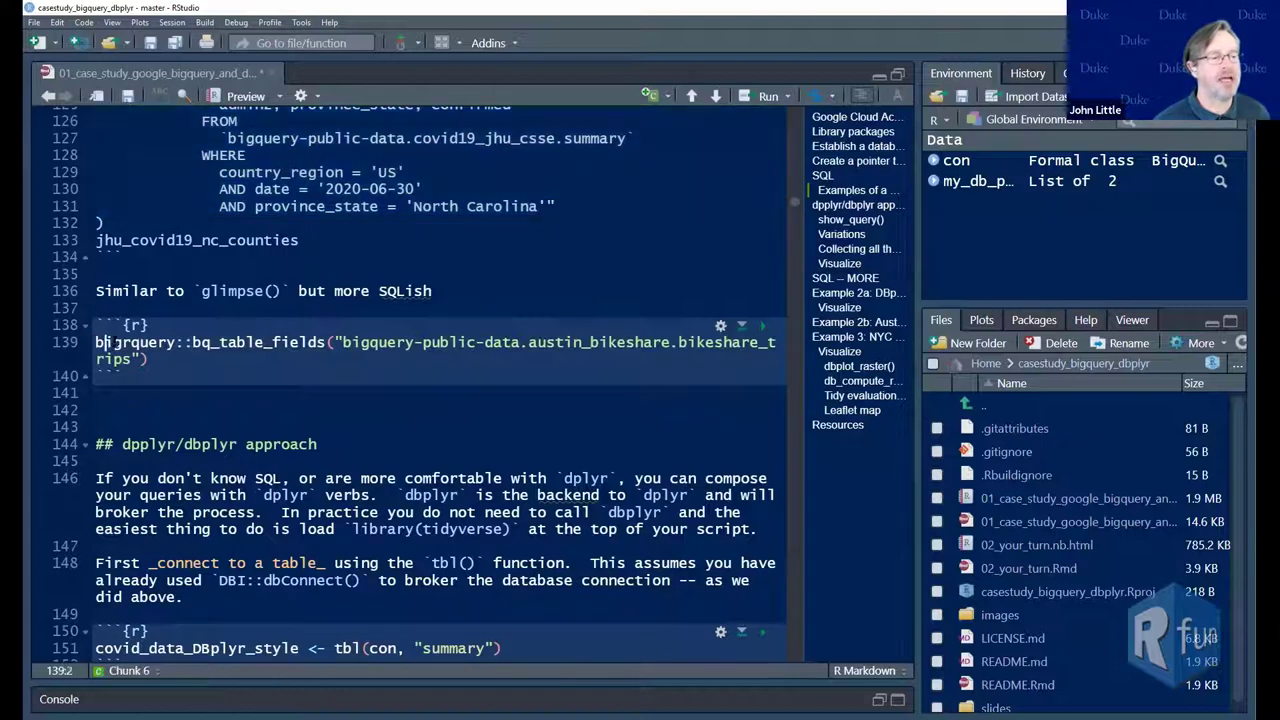
{"action": "left_click", "coordinate": [146, 358]}
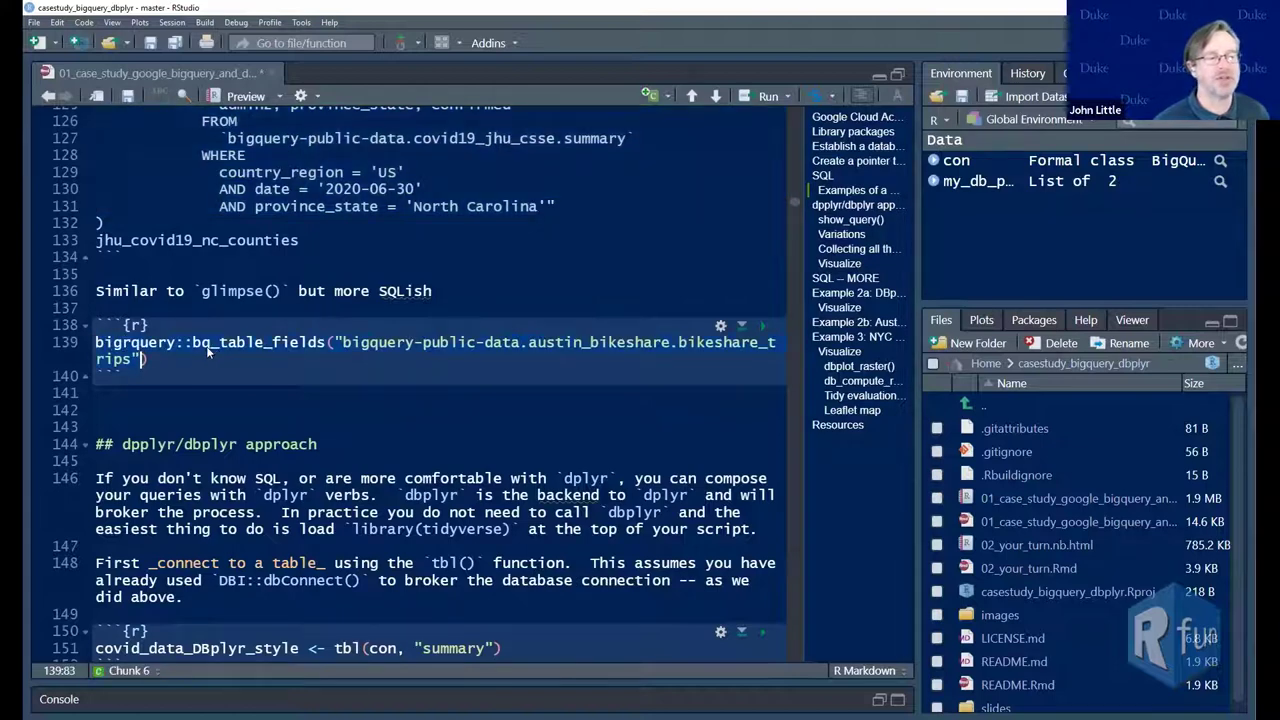
{"action": "double_click", "coordinate": [133, 345]}
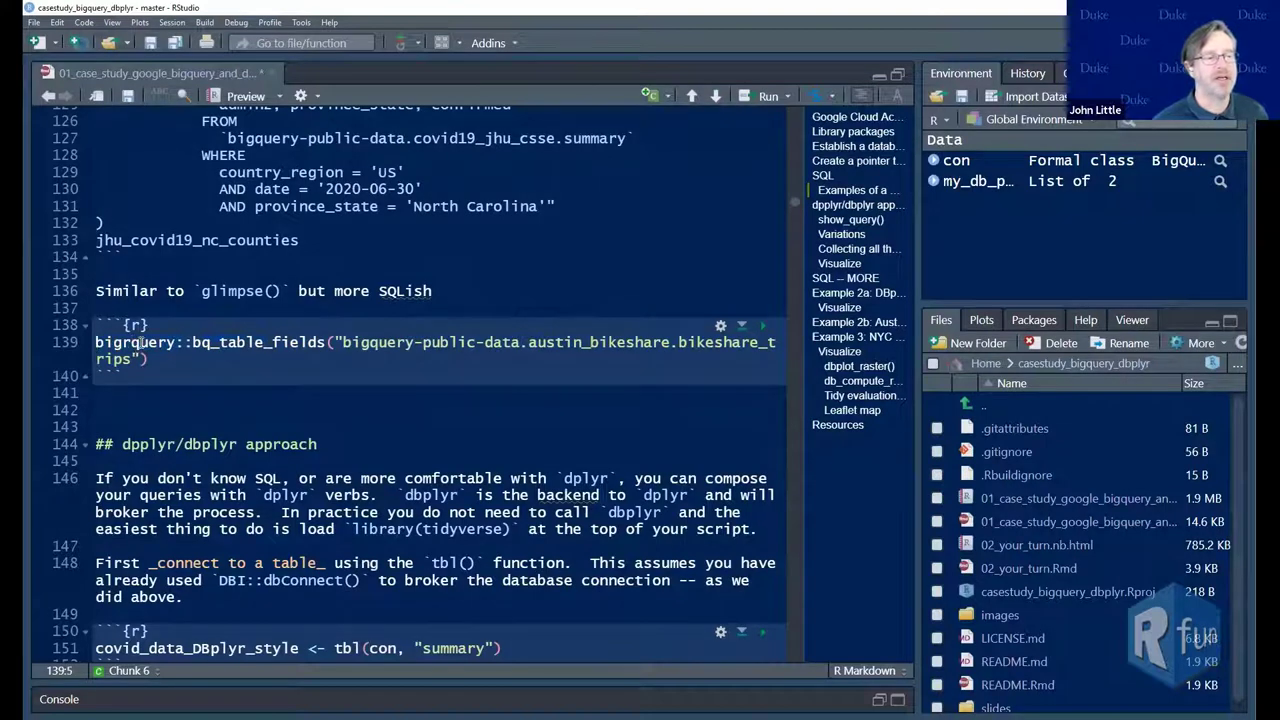
{"action": "key", "text": "Right"}
{"action": "left_click", "coordinate": [266, 344]}
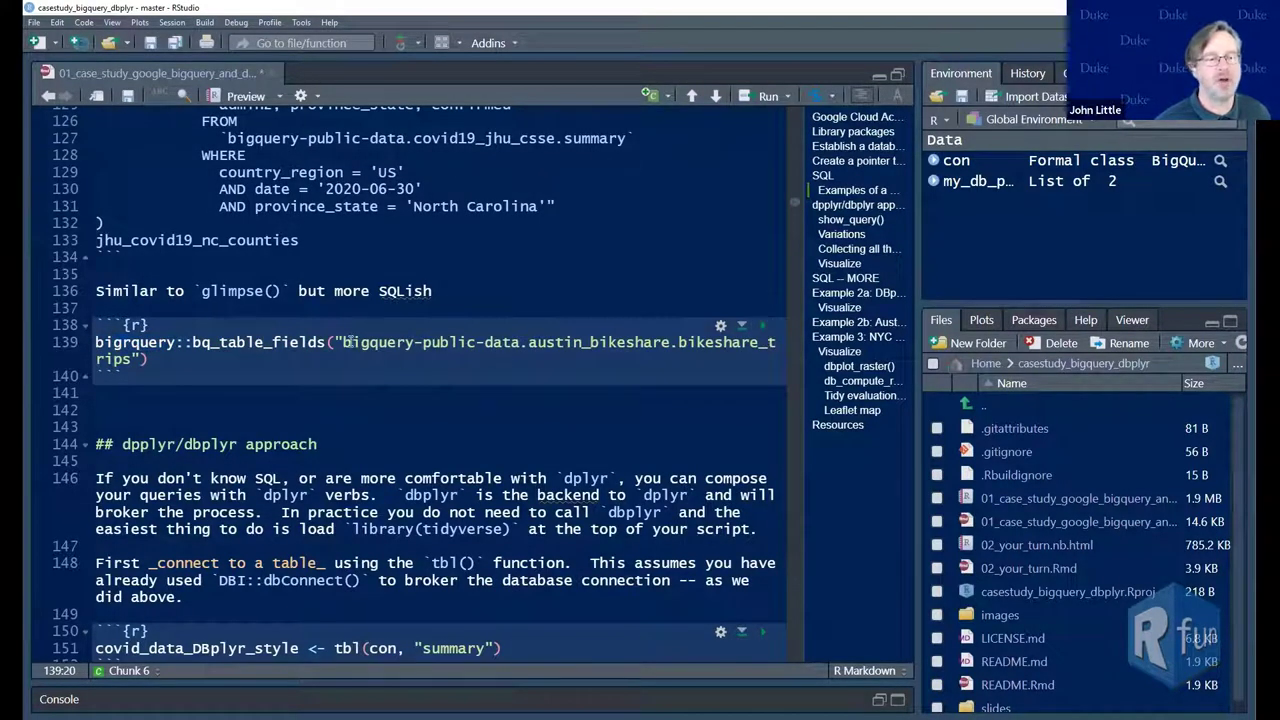
{"action": "left_click_drag", "start_coordinate": [348, 342], "coordinate": [137, 360]}
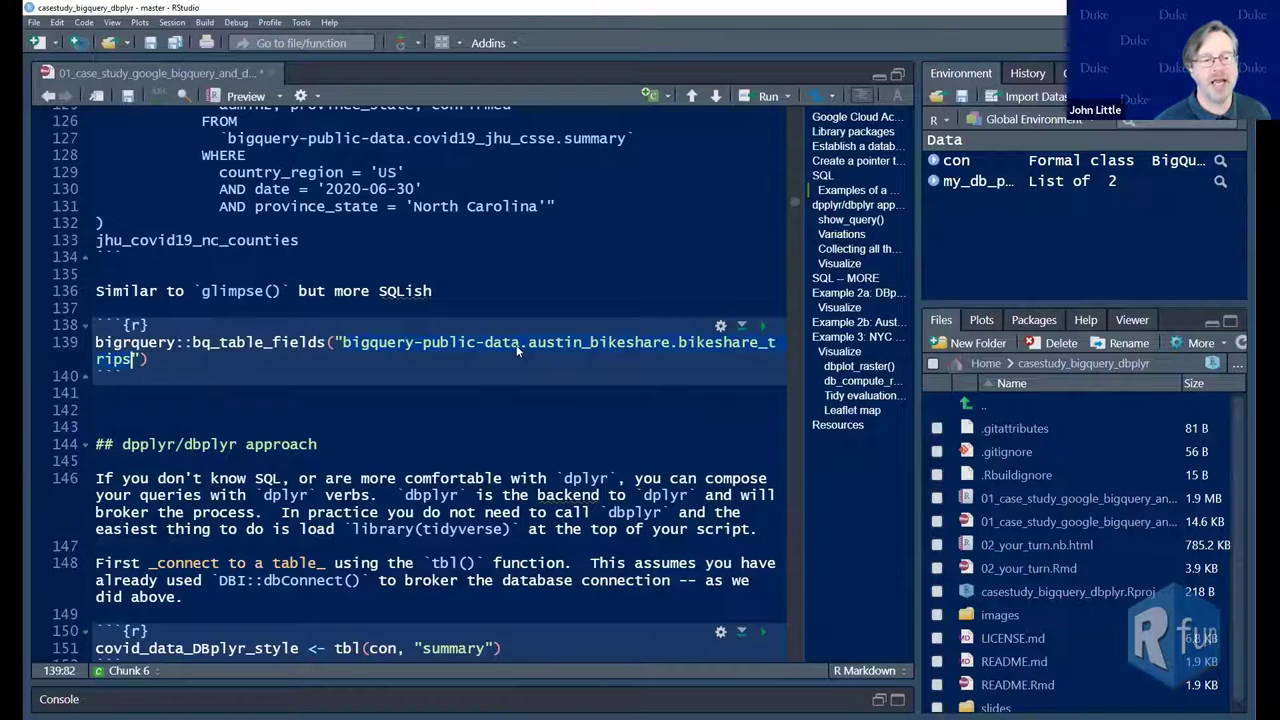
{"action": "left_click", "coordinate": [725, 342]}
{"action": "left_click", "coordinate": [762, 325]}
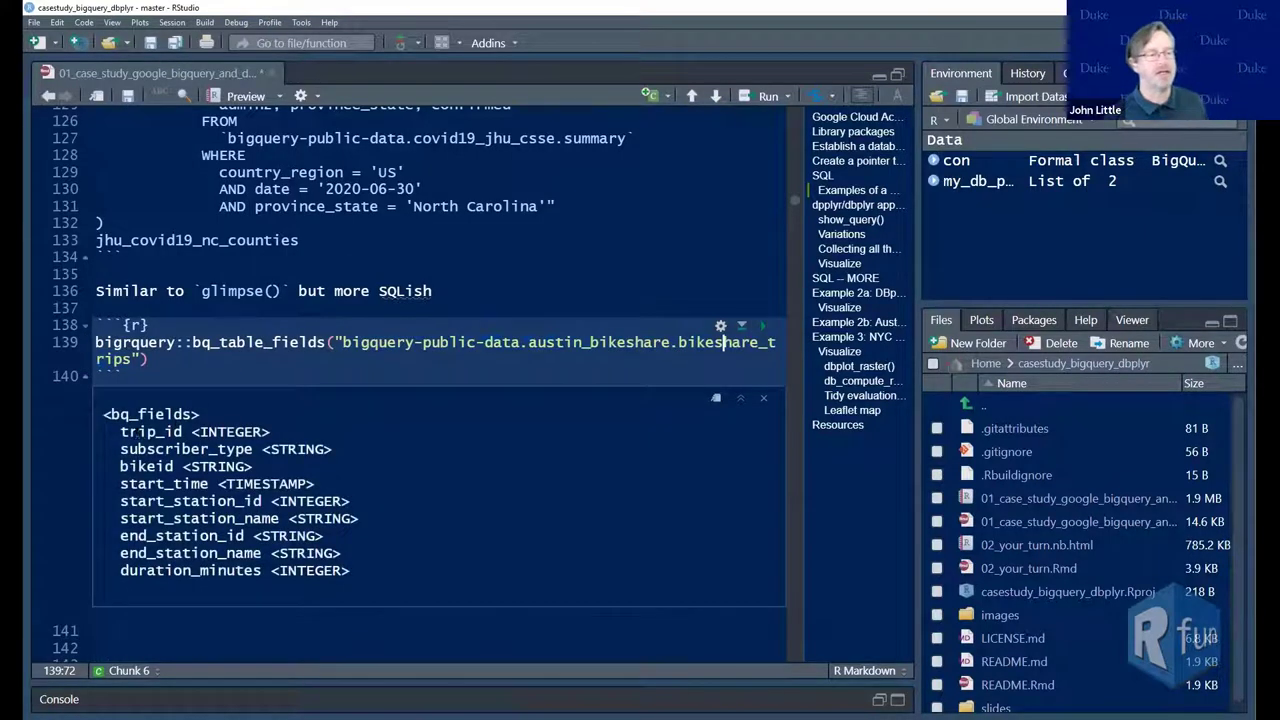
Examine the bq_fields output, highlighting the subscriber_type, bikeid and start_time fields and the bikeid data type
{"action": "double_click", "coordinate": [164, 452]}
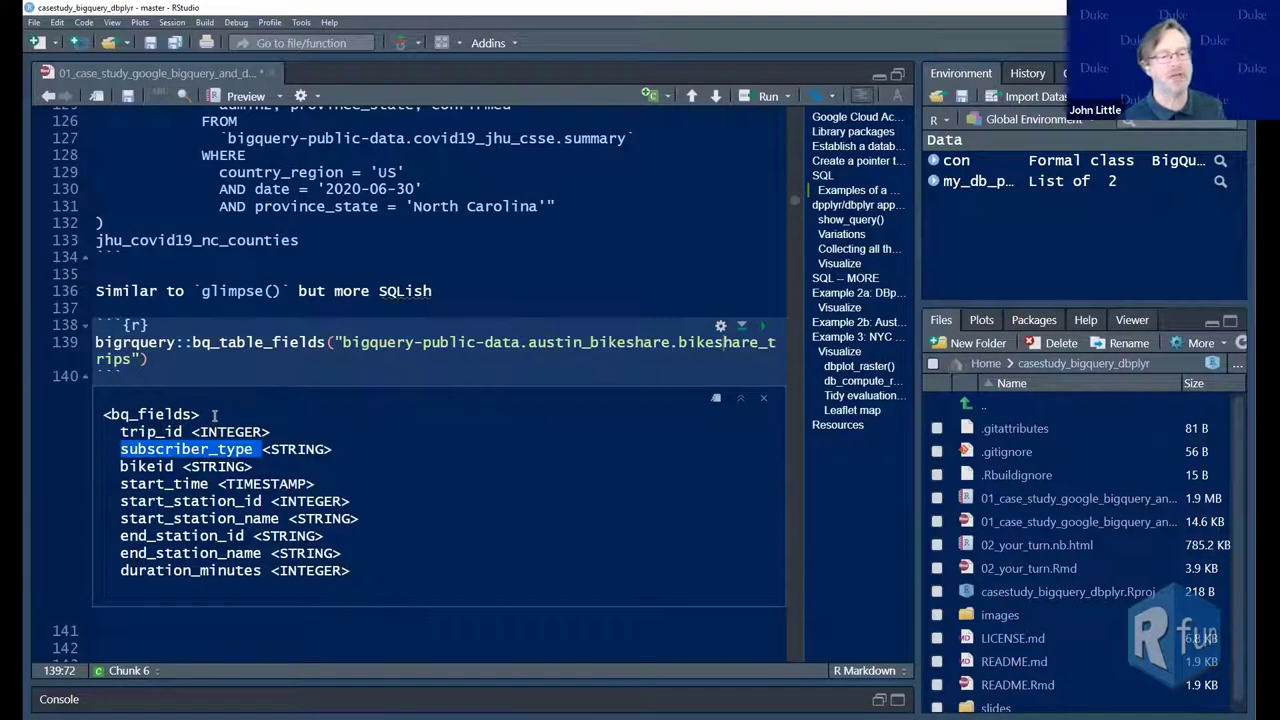
{"action": "double_click", "coordinate": [148, 466]}
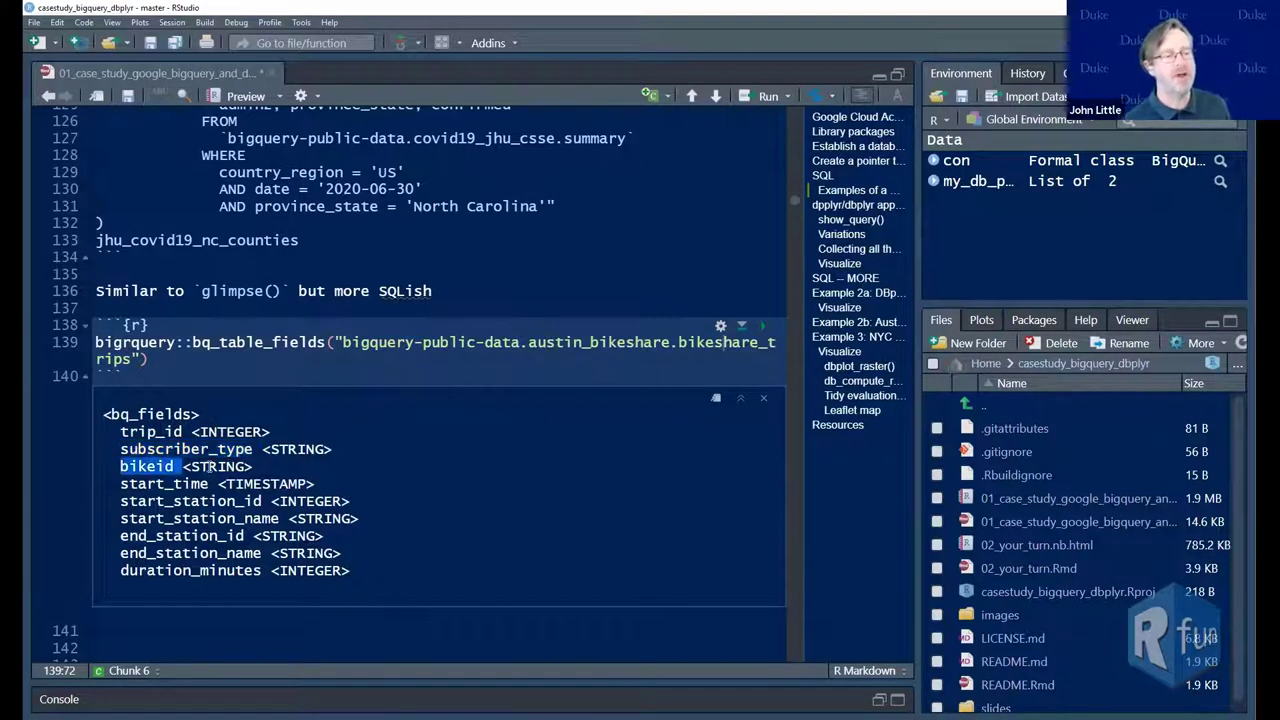
{"action": "double_click", "coordinate": [216, 466]}
{"action": "left_click", "coordinate": [160, 483]}
{"action": "double_click", "coordinate": [160, 483]}
{"action": "scroll", "coordinate": [328, 478], "scroll_direction": "down", "scroll_amount": 1}
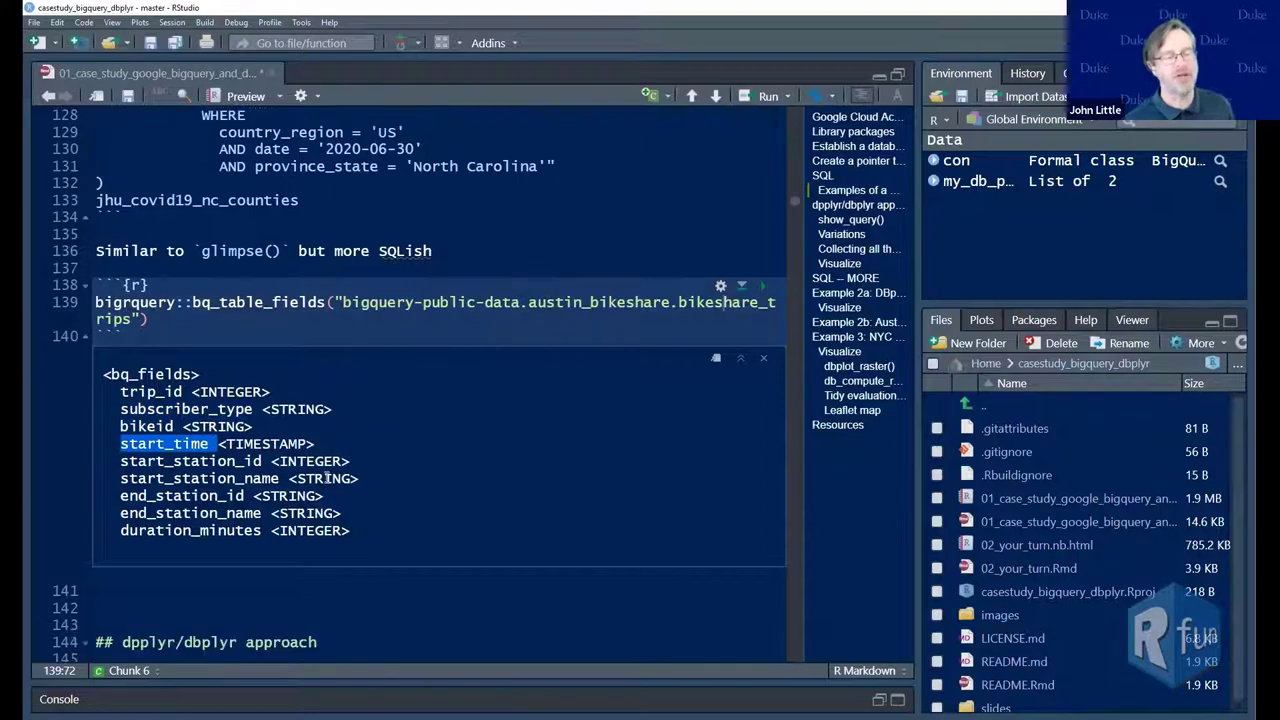
{"action": "scroll", "coordinate": [326, 478], "scroll_direction": "up", "scroll_amount": 1}
{"action": "scroll", "coordinate": [326, 478], "scroll_direction": "down", "scroll_amount": 1}
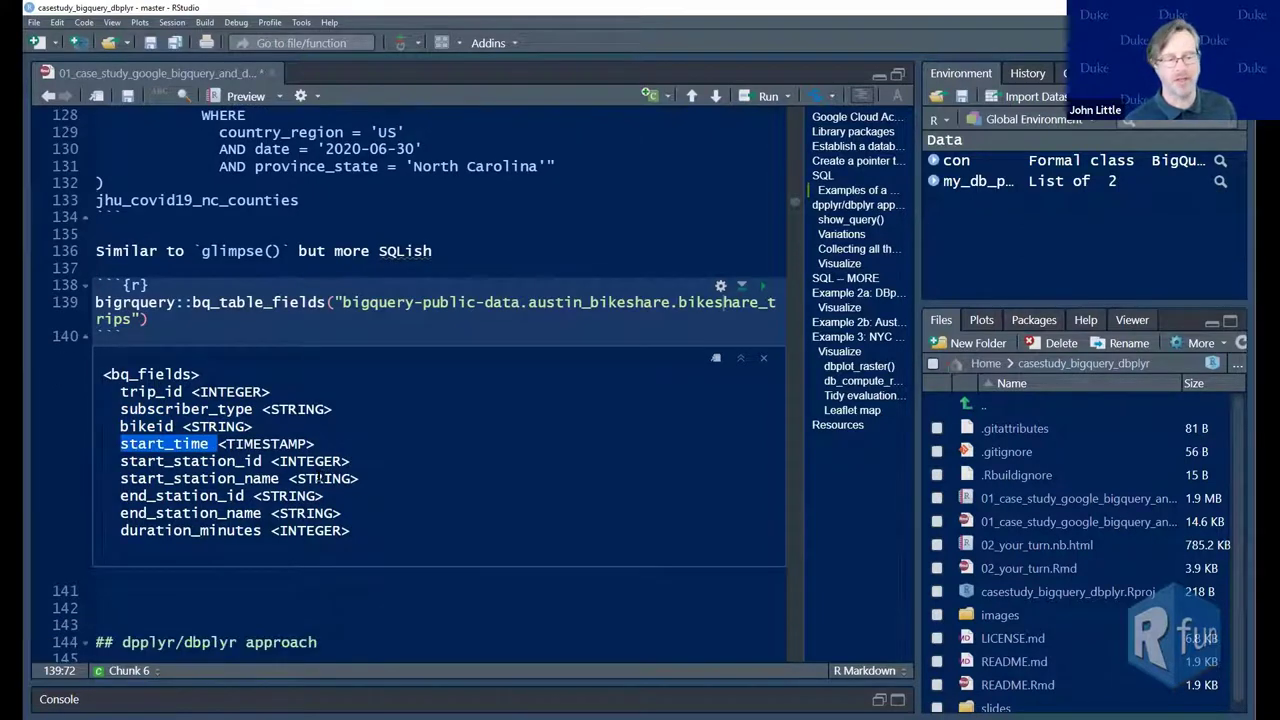
Read the dplyr/dbplyr approach section and point out tbl() and its con argument in the covid_data_DBplyr_style chunk
{"action": "scroll", "coordinate": [354, 462], "scroll_direction": "down", "scroll_amount": 8}
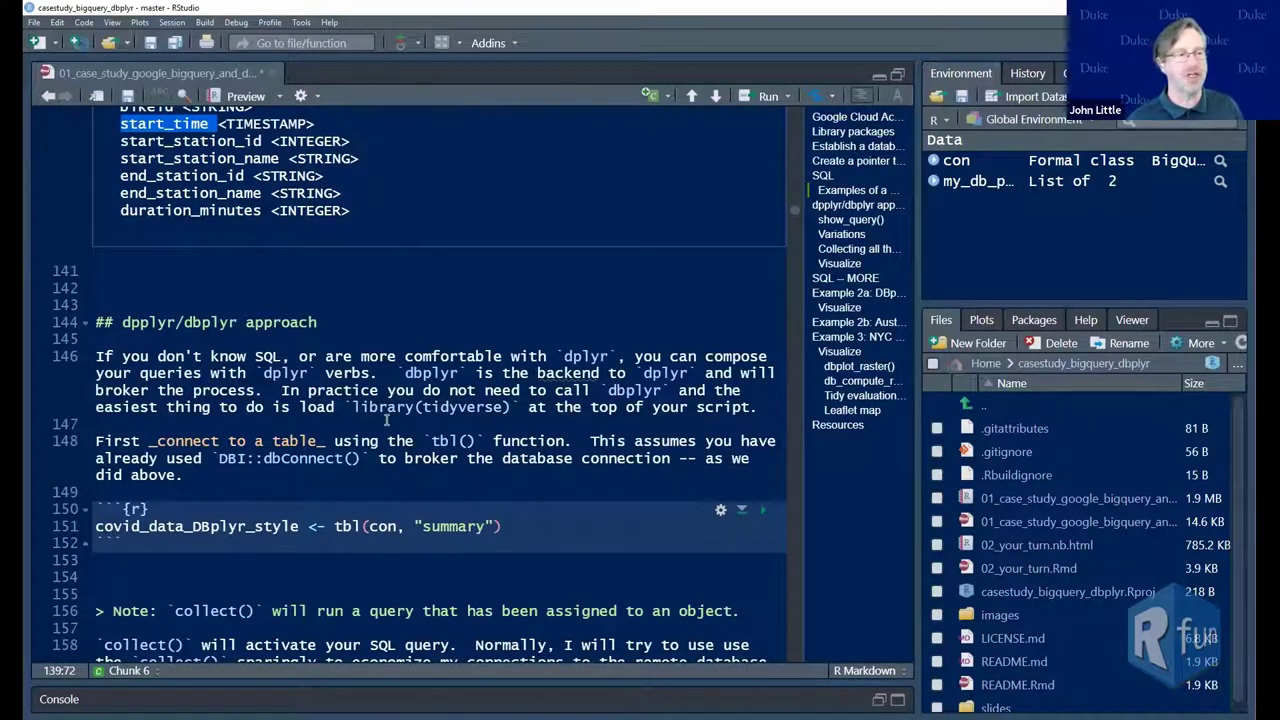
{"action": "scroll", "coordinate": [450, 400], "scroll_direction": "down", "scroll_amount": 3}
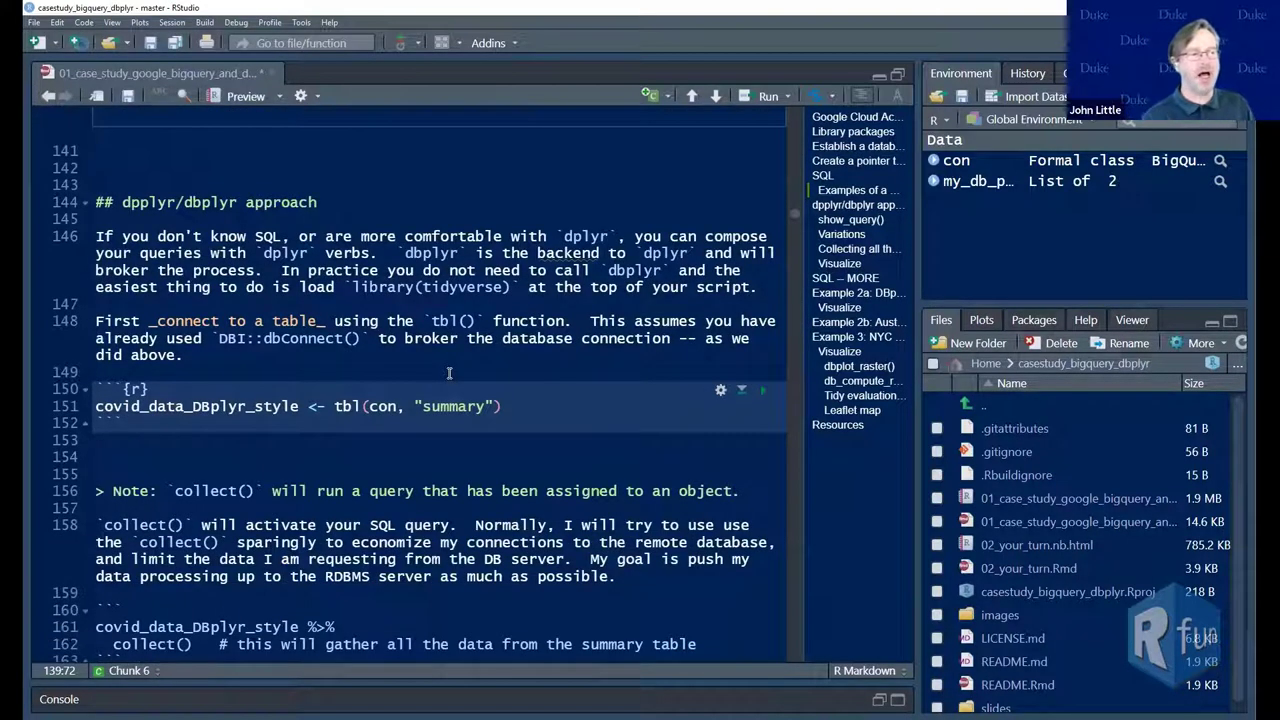
{"action": "scroll", "coordinate": [449, 345], "scroll_direction": "down", "scroll_amount": 2}
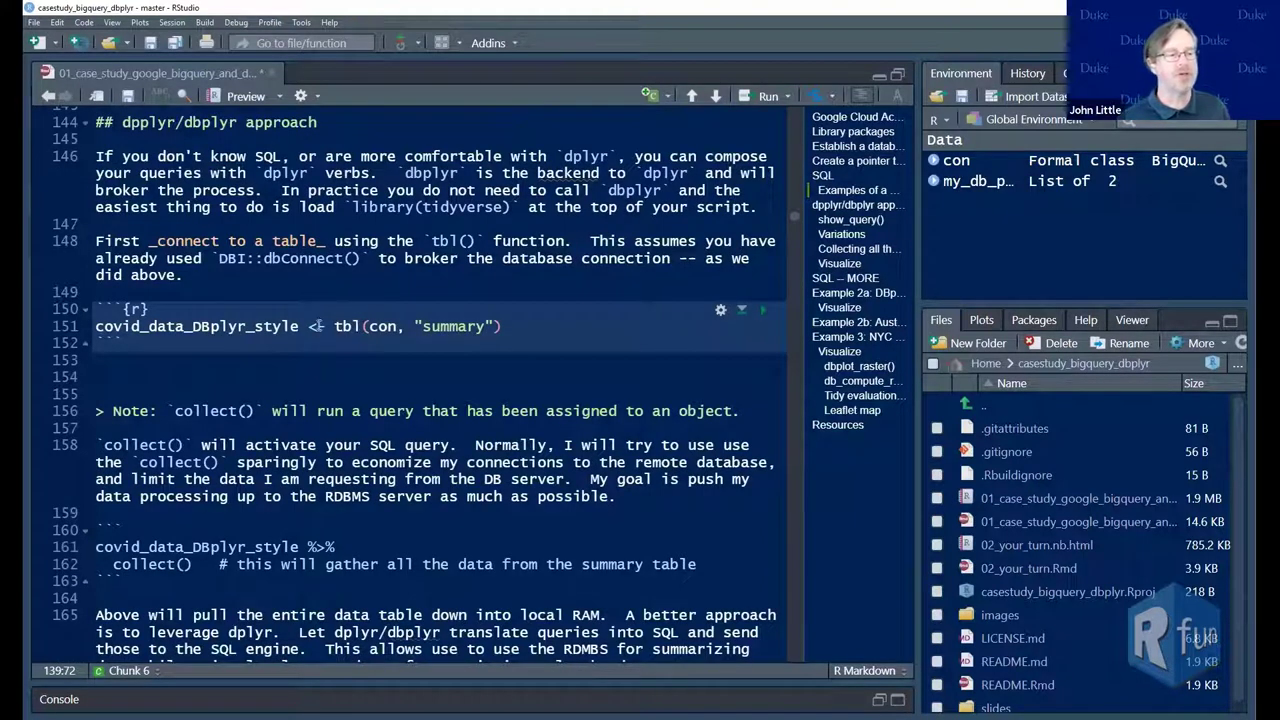
{"action": "left_click", "coordinate": [337, 326]}
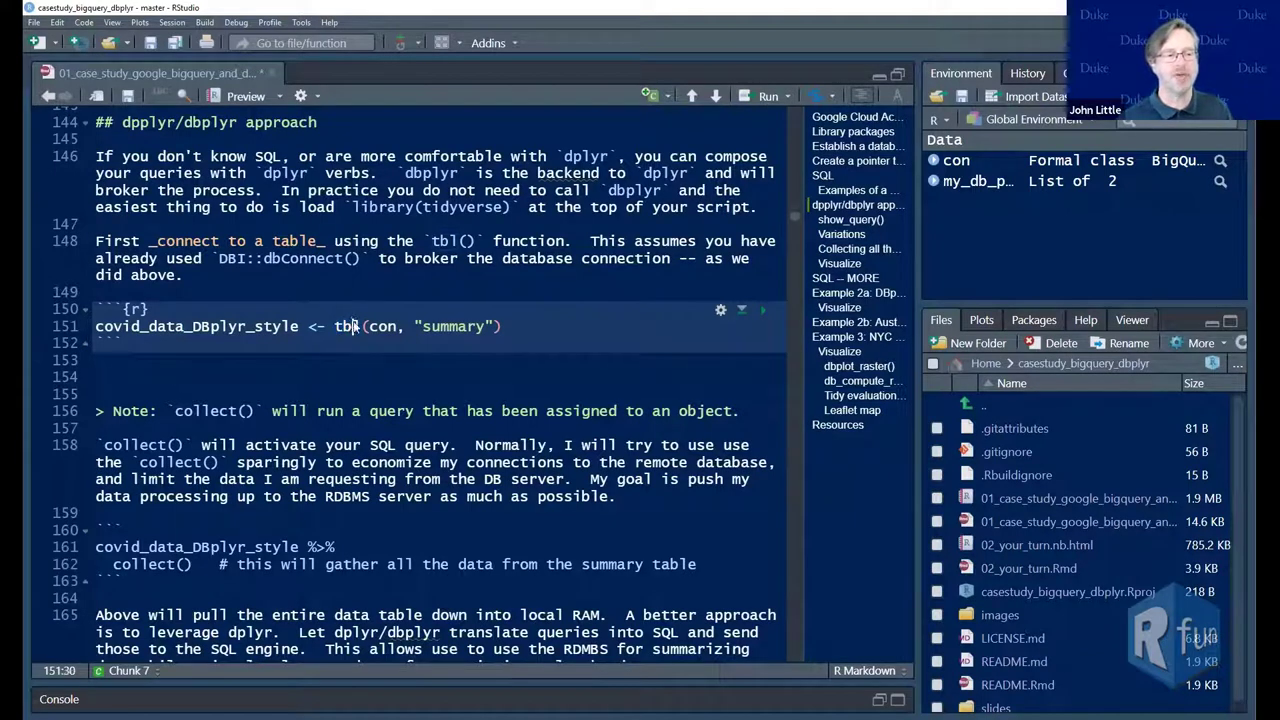
{"action": "left_click", "coordinate": [358, 326]}
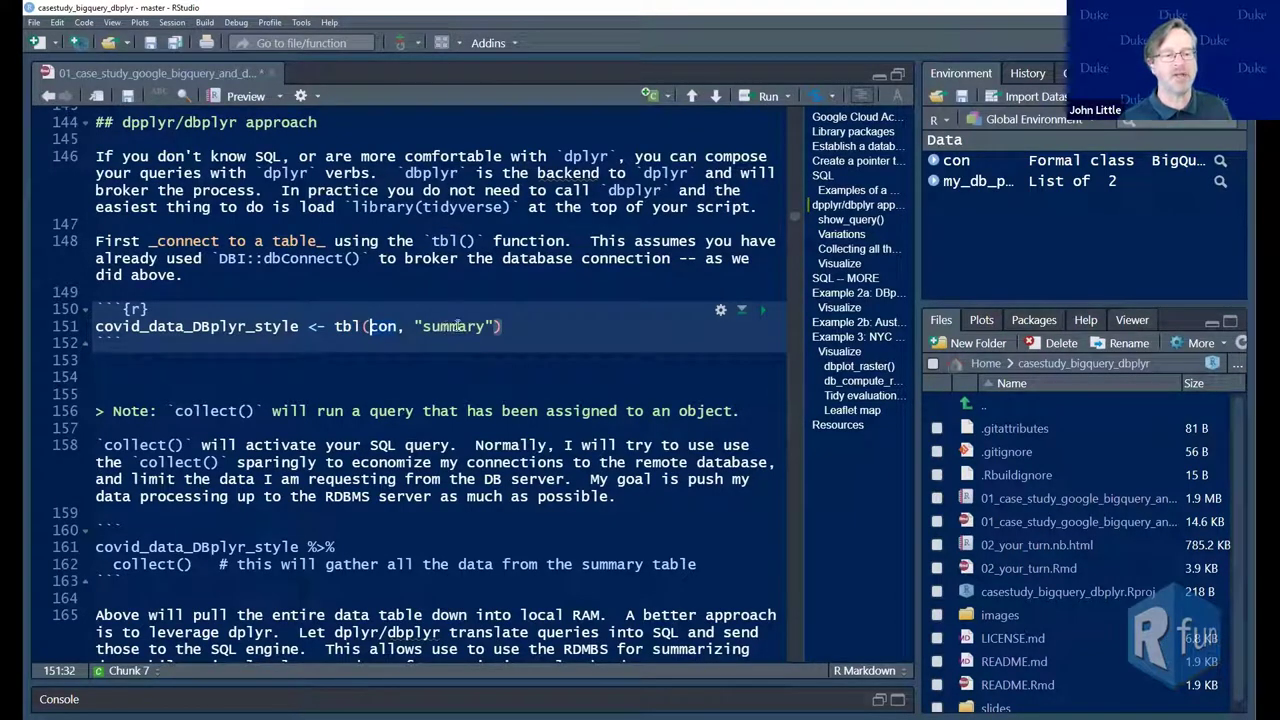
Point out the "summary" argument and the covid_data_DBplyr_style object name, and run the tbl() chunk
{"action": "double_click", "coordinate": [457, 326]}
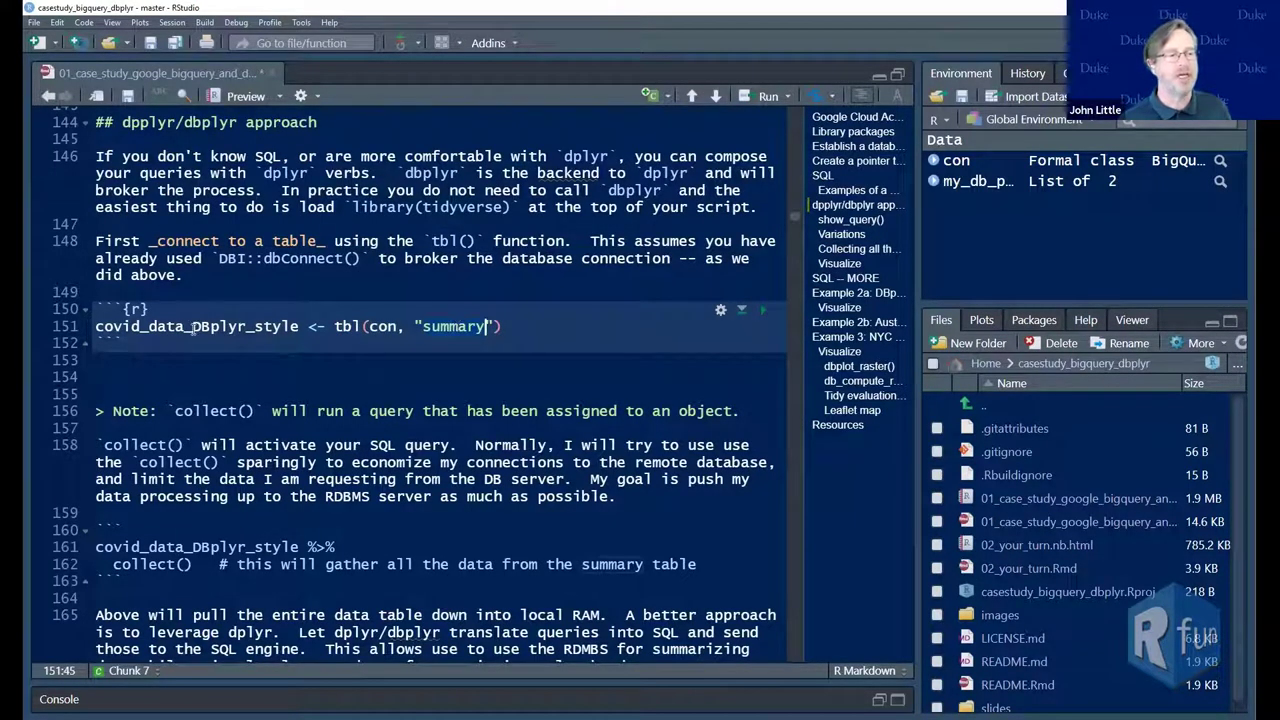
{"action": "key", "text": "Home"}
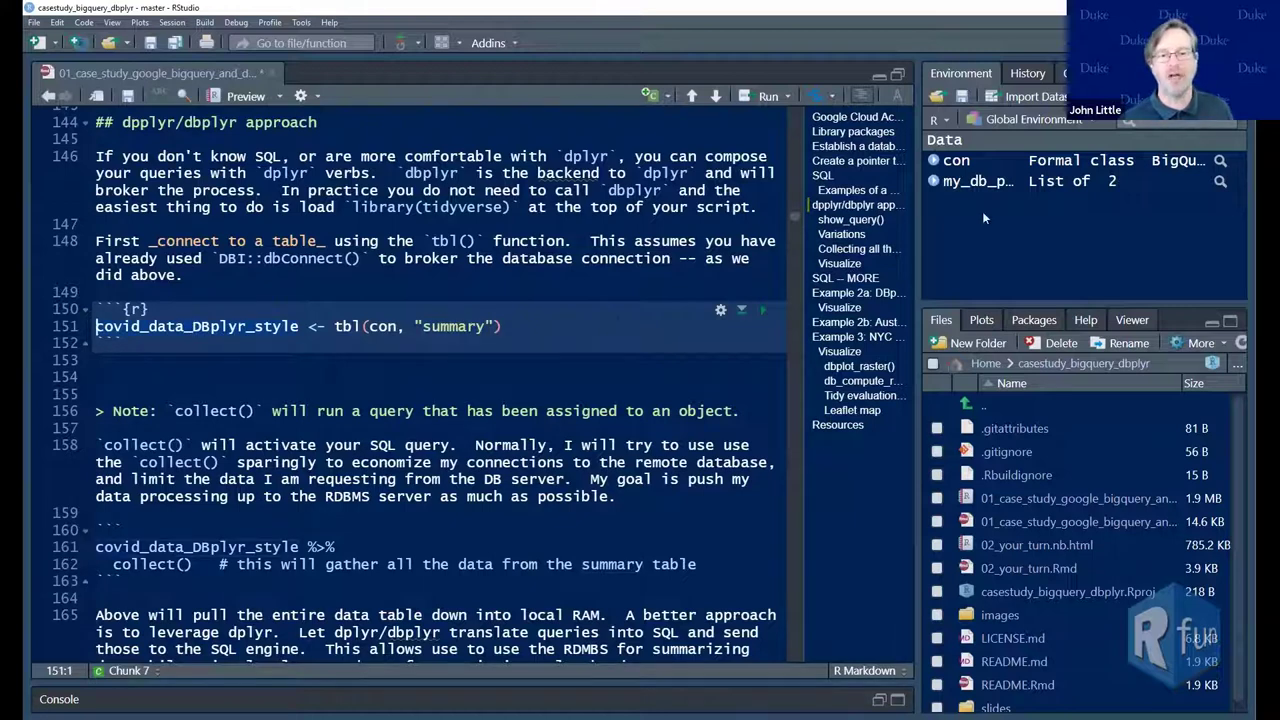
{"action": "left_click", "coordinate": [933, 181]}
{"action": "left_click", "coordinate": [933, 181]}
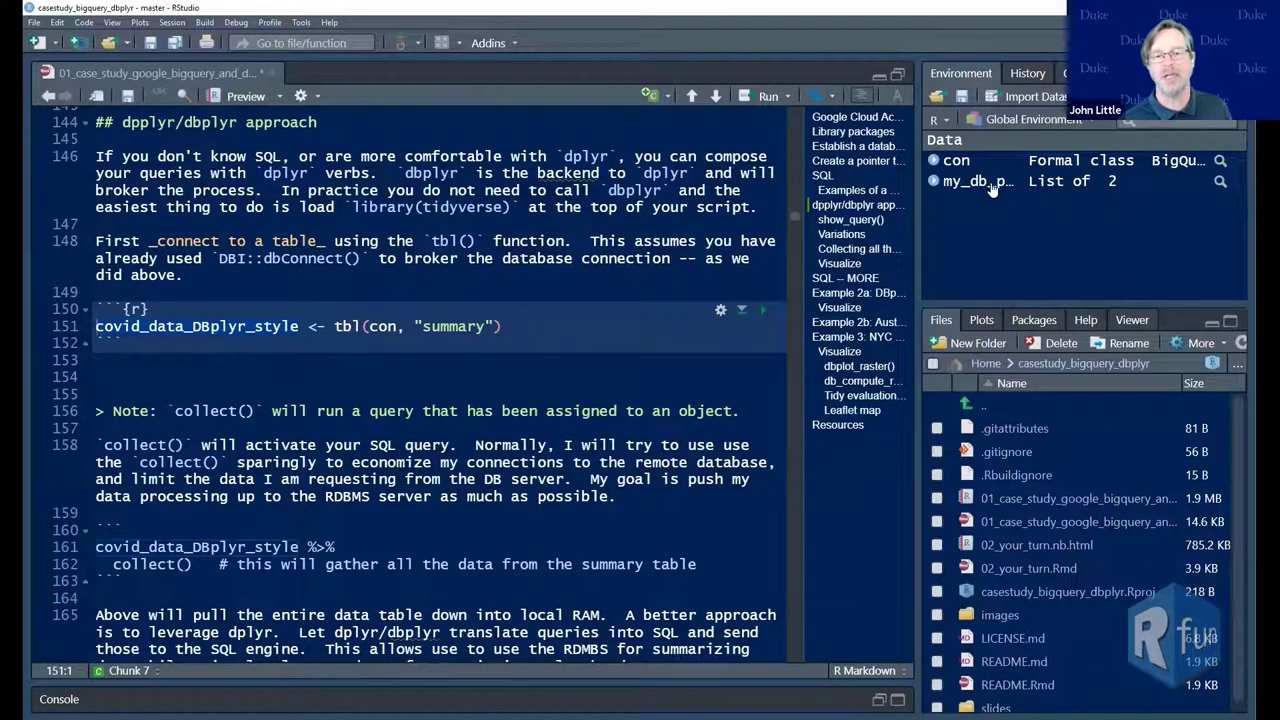
{"action": "left_click", "coordinate": [512, 326]}
{"action": "left_click", "coordinate": [764, 312]}
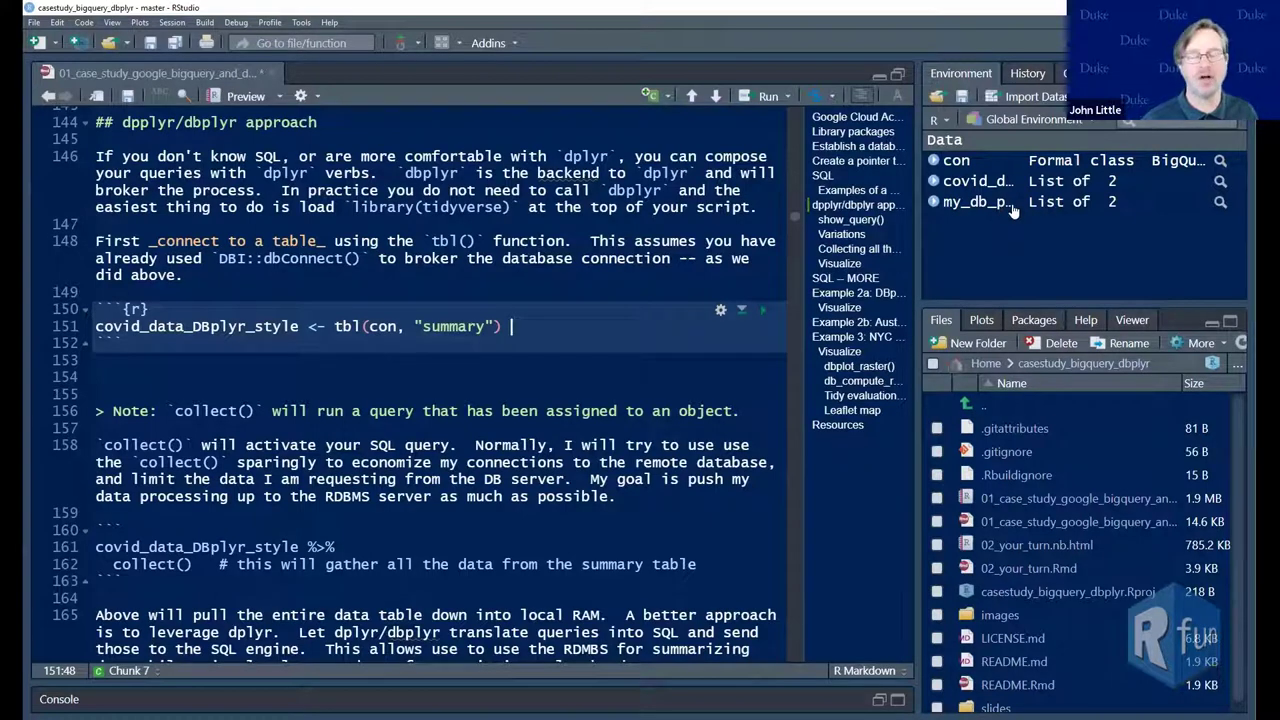
Inspect the structure of the my_db_pointer list among the environment objects and collapse it again
{"action": "left_click", "coordinate": [938, 203]}
{"action": "scroll", "coordinate": [1074, 250], "scroll_direction": "down", "scroll_amount": 3}
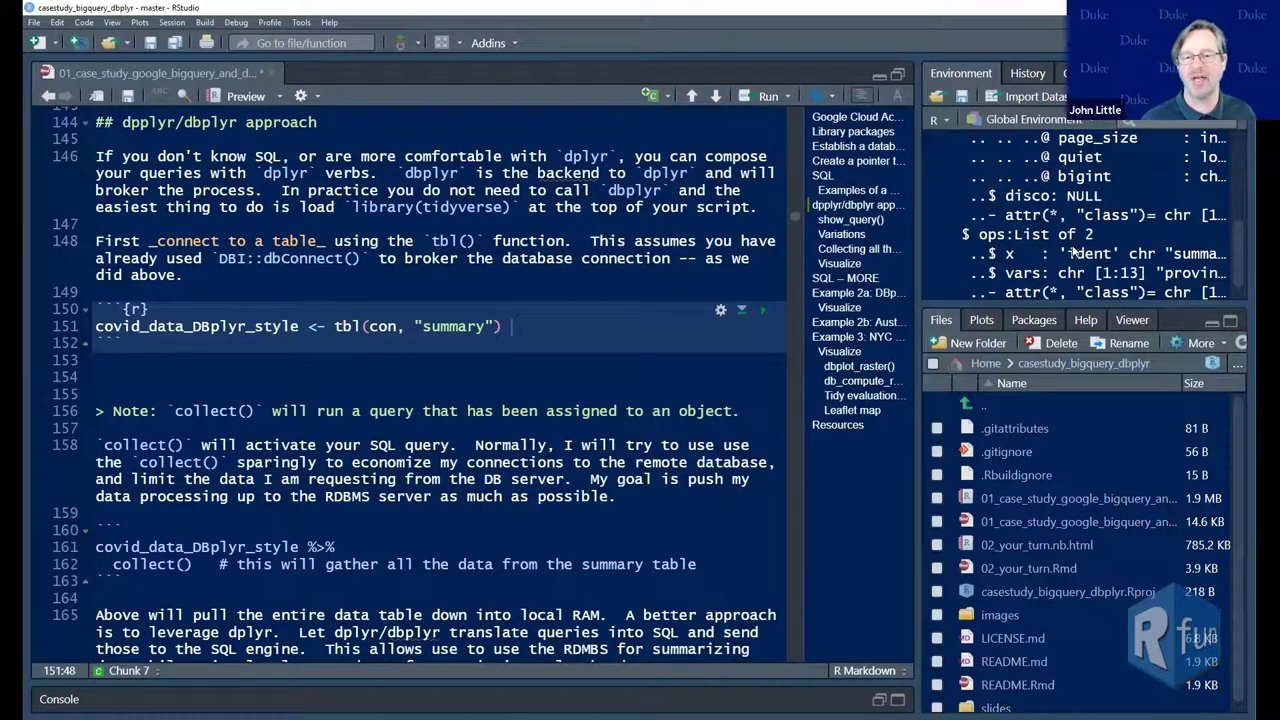
{"action": "scroll", "coordinate": [1074, 250], "scroll_direction": "up", "scroll_amount": 3}
{"action": "left_click", "coordinate": [935, 202]}
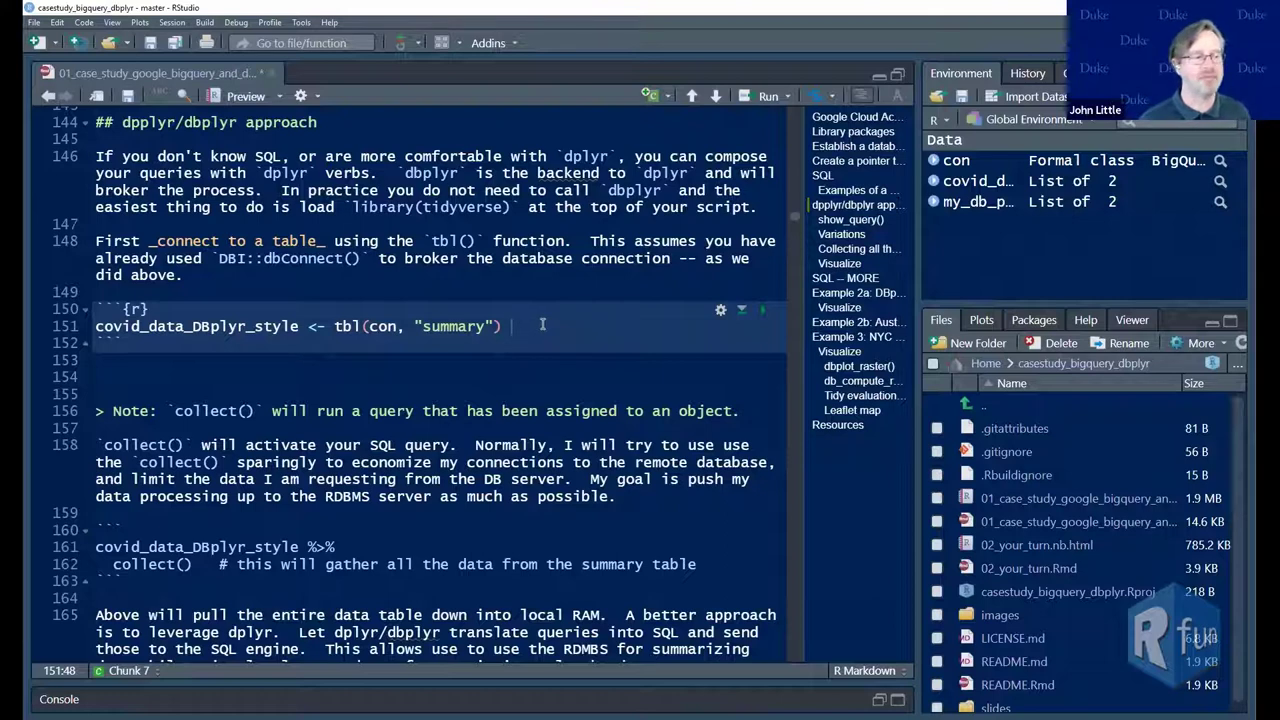
Read the note on collect(), highlighting the function name, and the explanation of letting dplyr/dbplyr translate queries into SQL
{"action": "scroll", "coordinate": [538, 324], "scroll_direction": "down", "scroll_amount": 2}
{"action": "scroll", "coordinate": [343, 328], "scroll_direction": "down", "scroll_amount": 2}
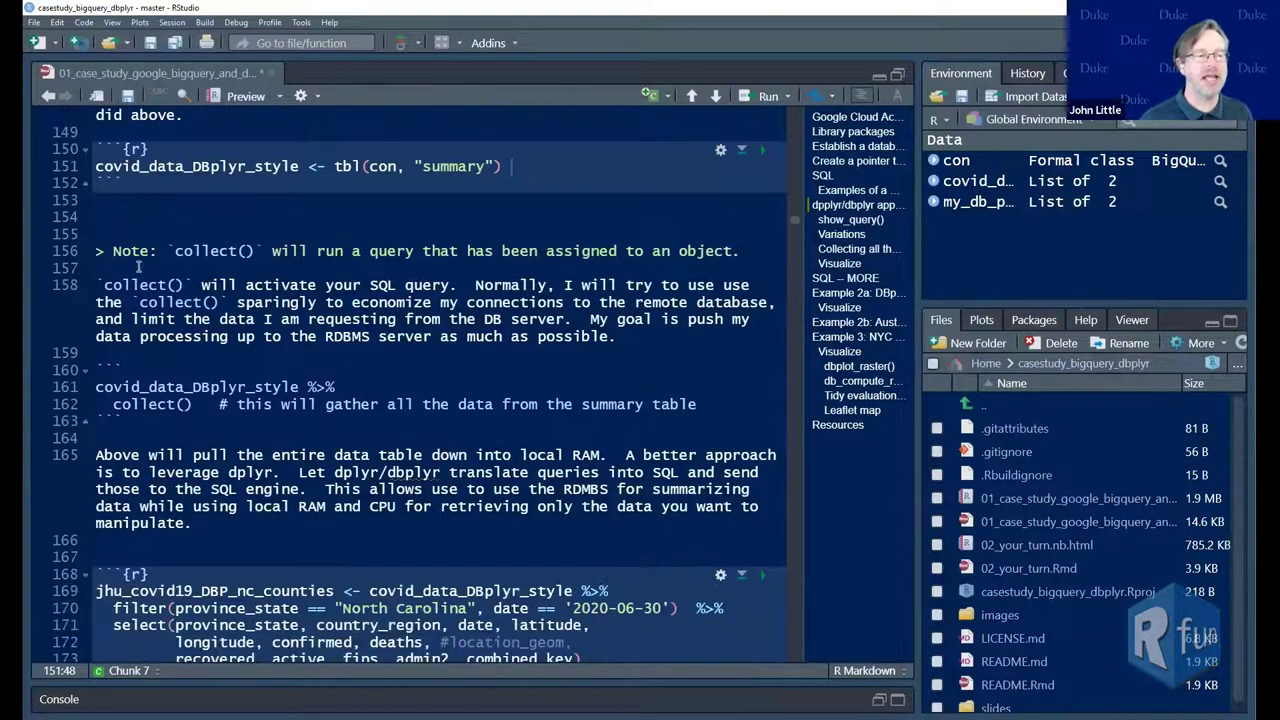
{"action": "left_click", "coordinate": [188, 255]}
{"action": "left_click", "coordinate": [176, 251]}
{"action": "left_click_drag", "start_coordinate": [176, 251], "coordinate": [255, 251]}
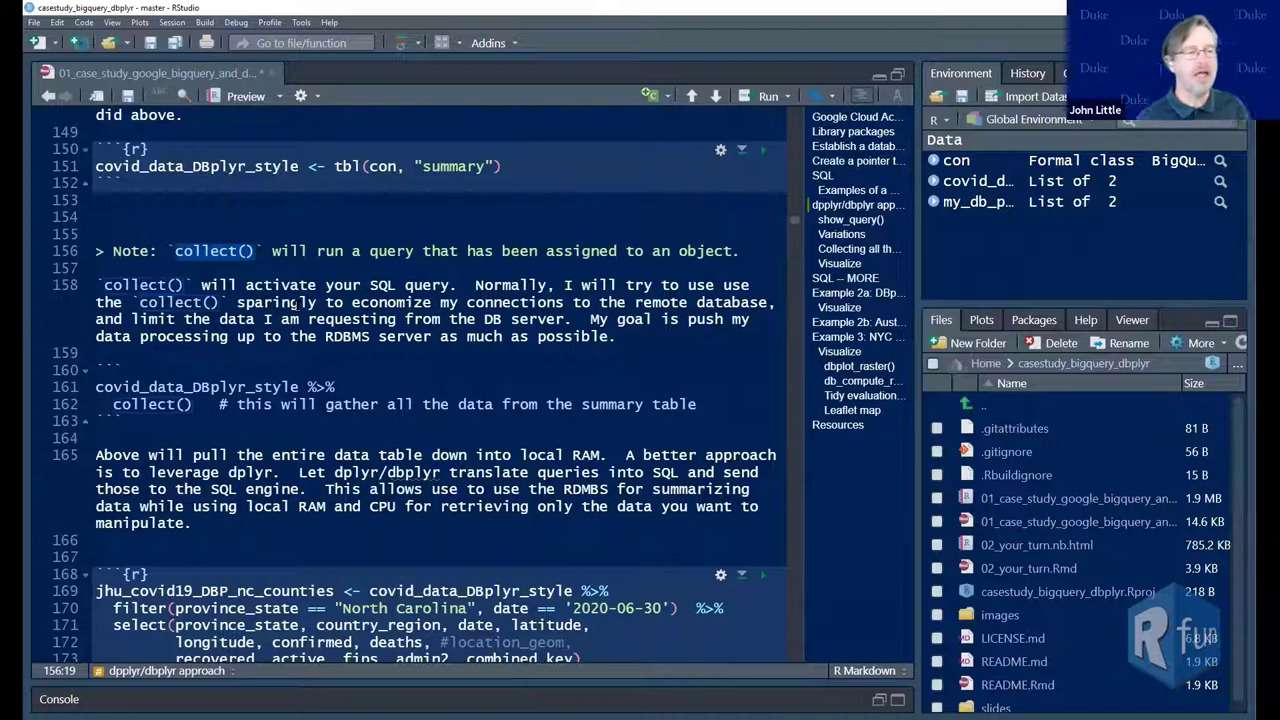
{"action": "scroll", "coordinate": [296, 304], "scroll_direction": "down", "scroll_amount": 2}
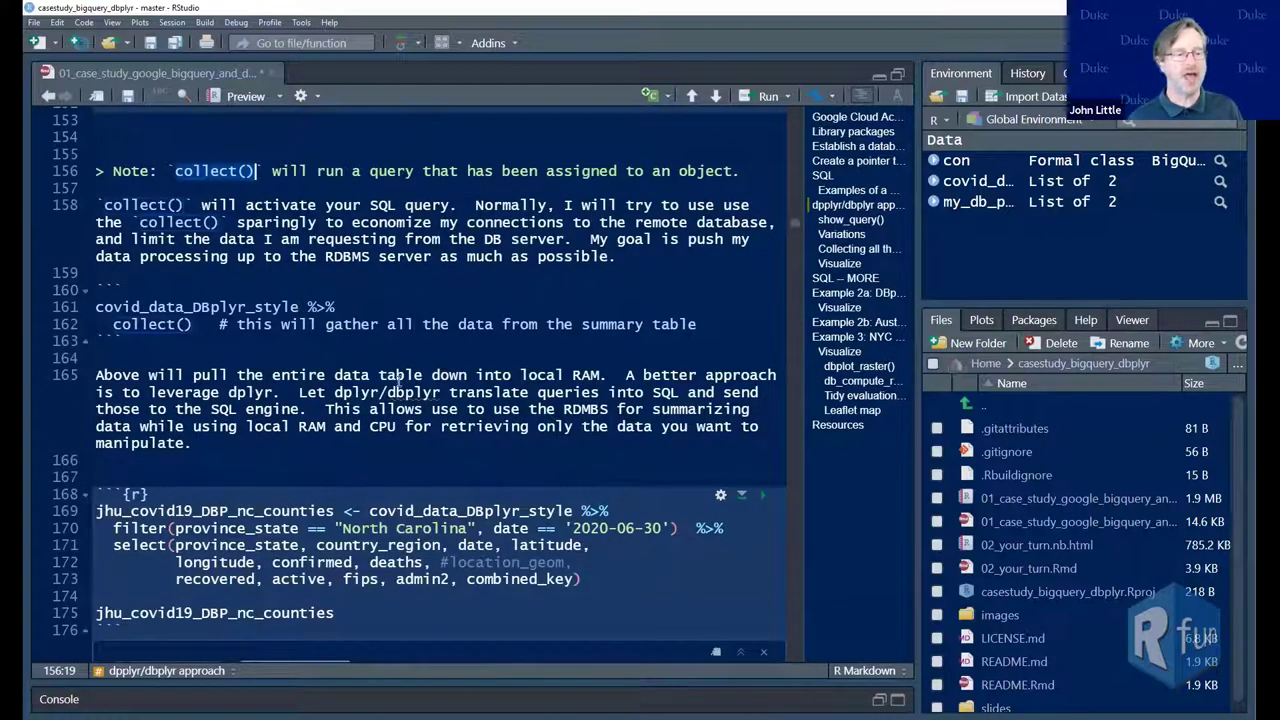
{"action": "scroll", "coordinate": [387, 428], "scroll_direction": "down", "scroll_amount": 2}
{"action": "scroll", "coordinate": [386, 430], "scroll_direction": "up", "scroll_amount": 2}
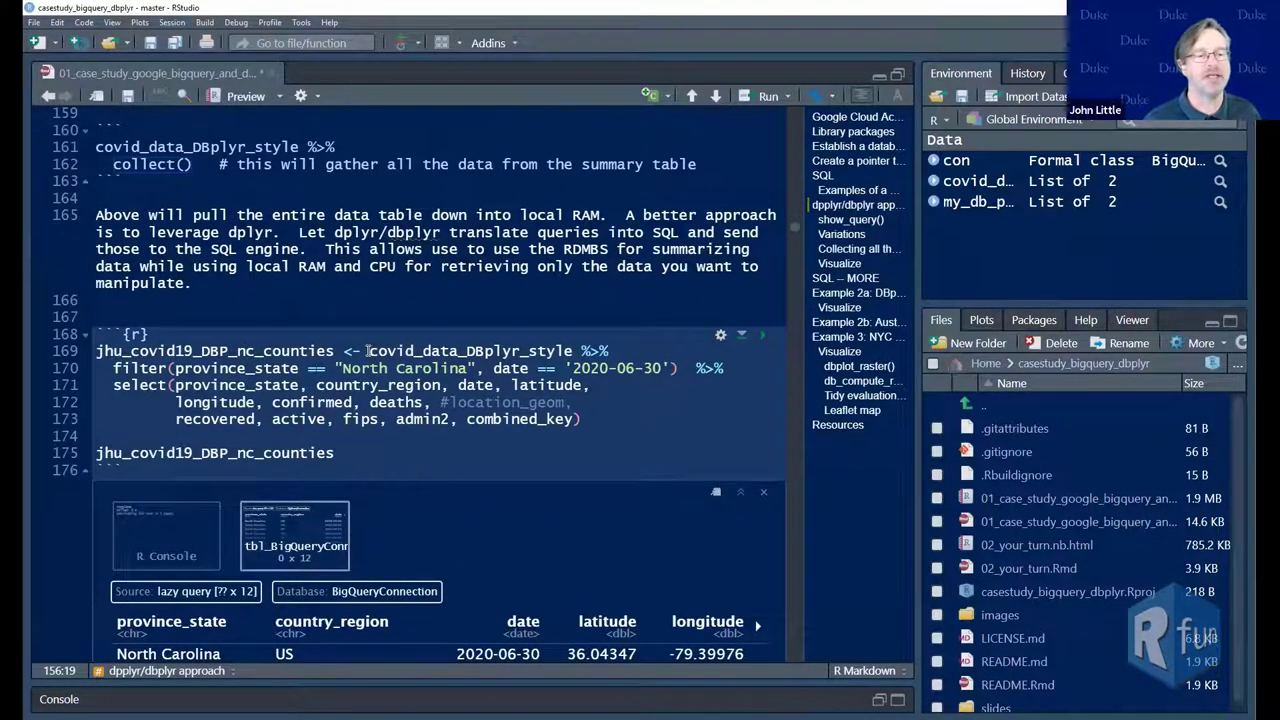
Go back to the tbl() chunk, highlight the covid_data_DBplyr_style object, and review the collect() example that uses it
{"action": "scroll", "coordinate": [368, 351], "scroll_direction": "up", "scroll_amount": 8}
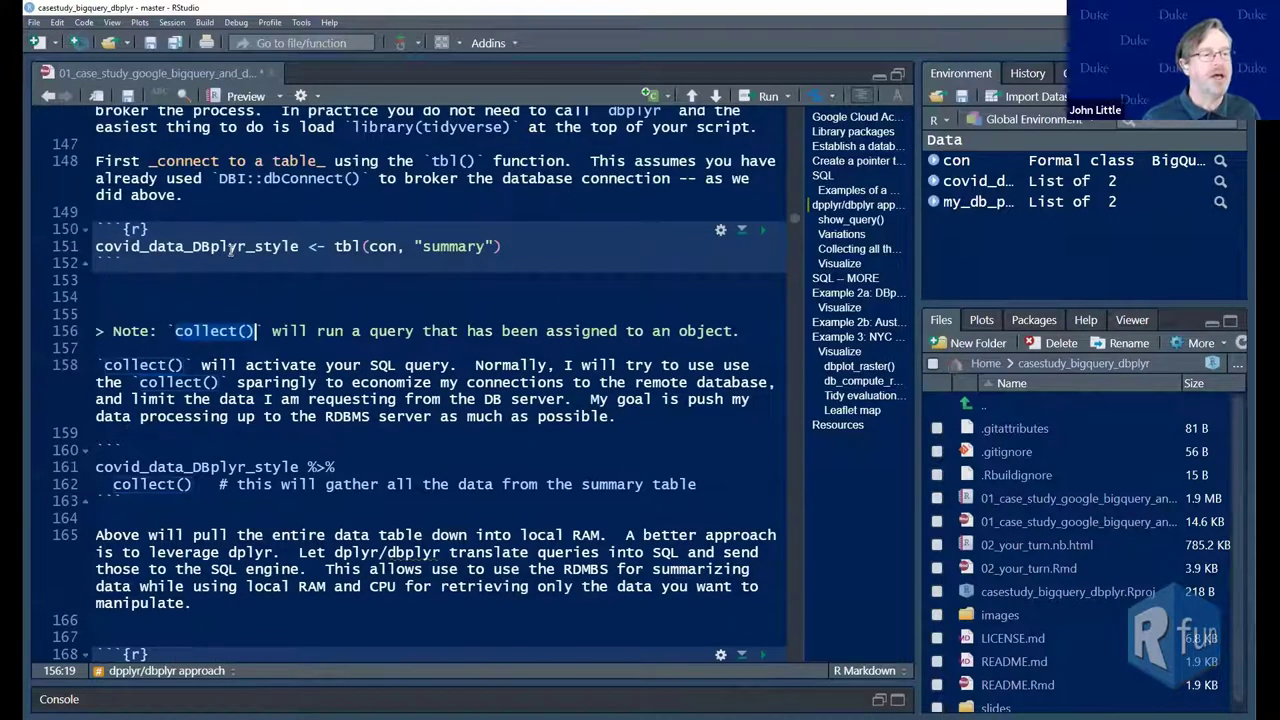
{"action": "double_click", "coordinate": [231, 252]}
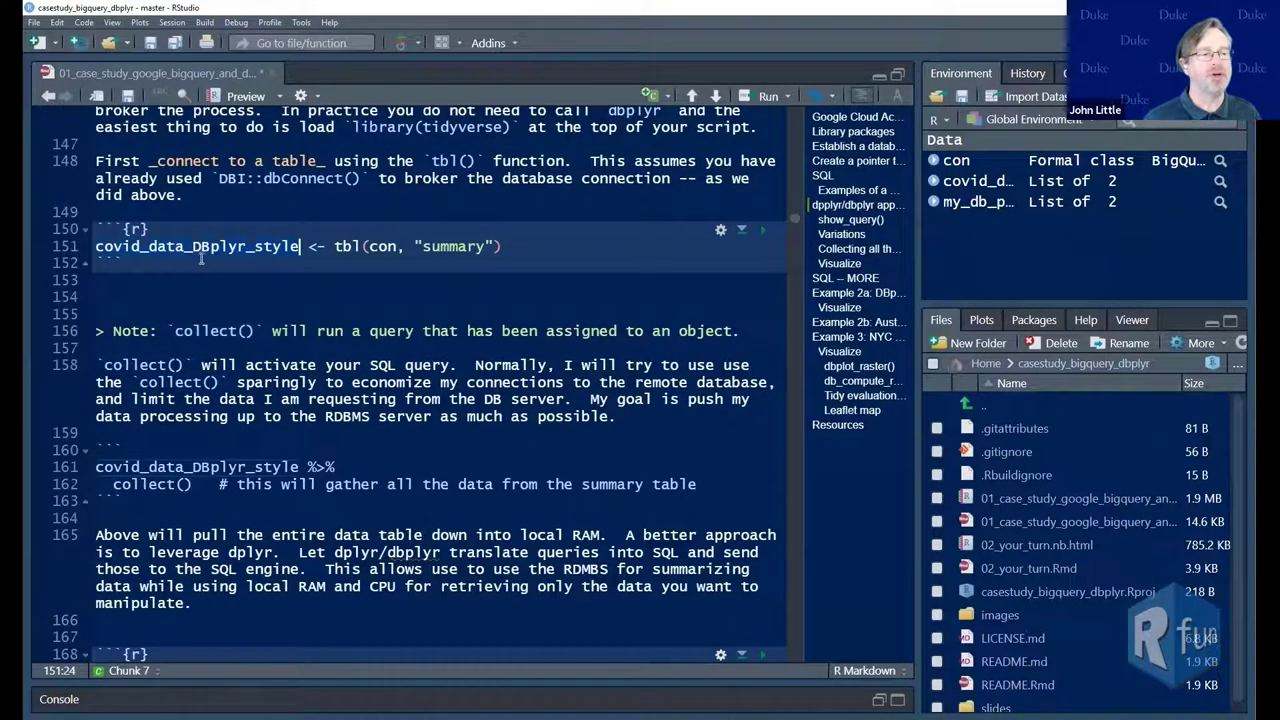
{"action": "scroll", "coordinate": [274, 316], "scroll_direction": "down", "scroll_amount": 5}
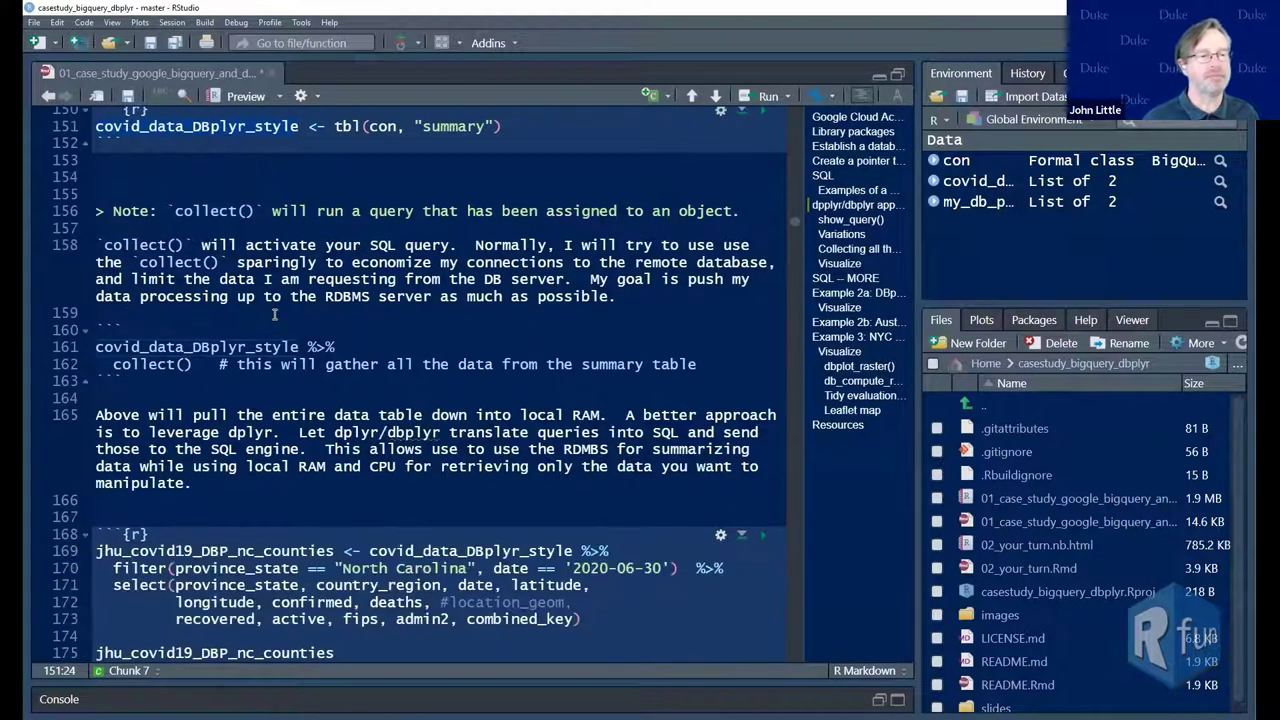
{"action": "scroll", "coordinate": [470, 232], "scroll_direction": "down", "scroll_amount": 1}
{"action": "scroll", "coordinate": [422, 205], "scroll_direction": "up", "scroll_amount": 1}
{"action": "scroll", "coordinate": [464, 375], "scroll_direction": "down", "scroll_amount": 1}
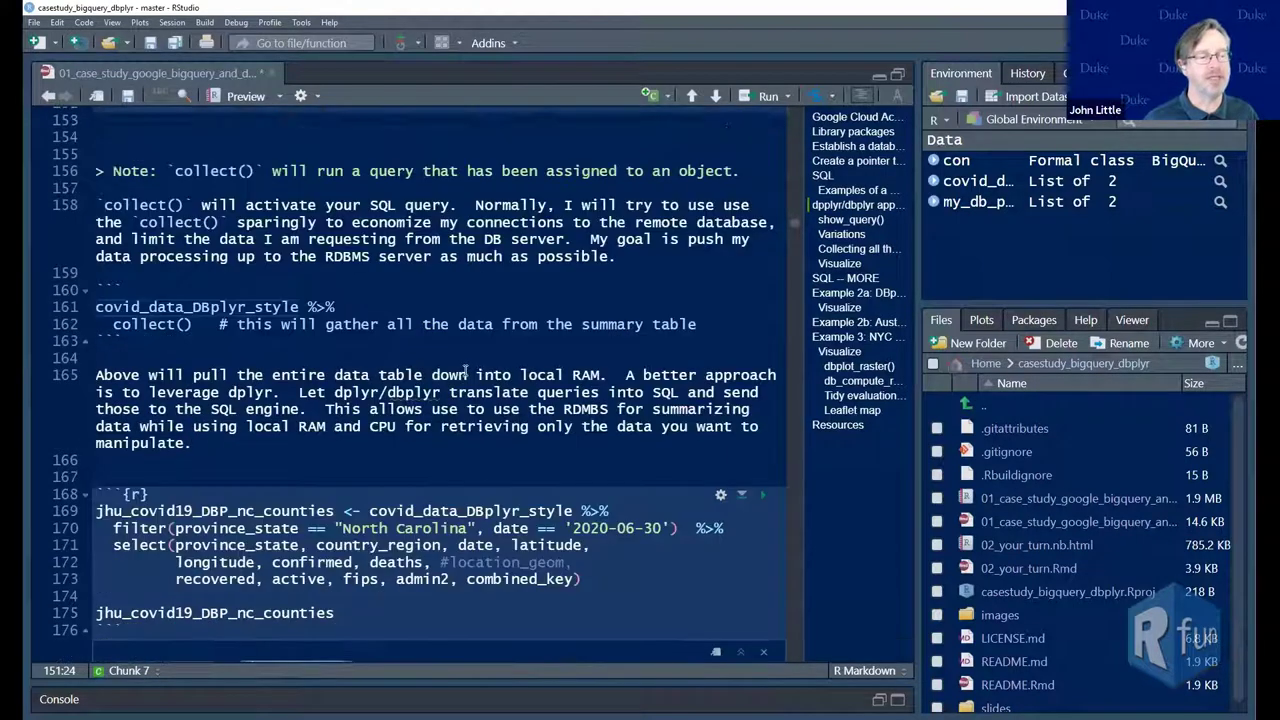
Highlight the covid_data_DBplyr_style pipeline with its filter() and select() calls in the jhu_covid19_DBP_nc_counties chunk
{"action": "scroll", "coordinate": [465, 372], "scroll_direction": "down", "scroll_amount": 3}
{"action": "left_click", "coordinate": [423, 408]}
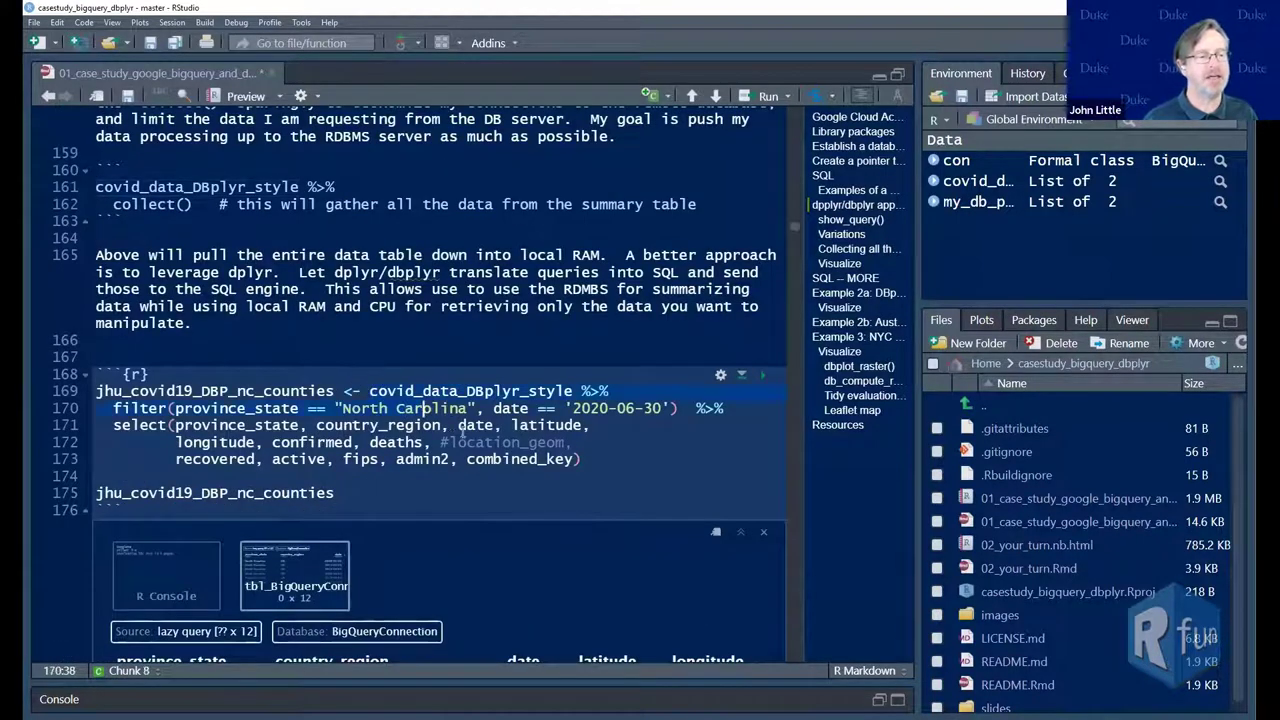
{"action": "key", "text": "ctrl+shift+alt+Up"}
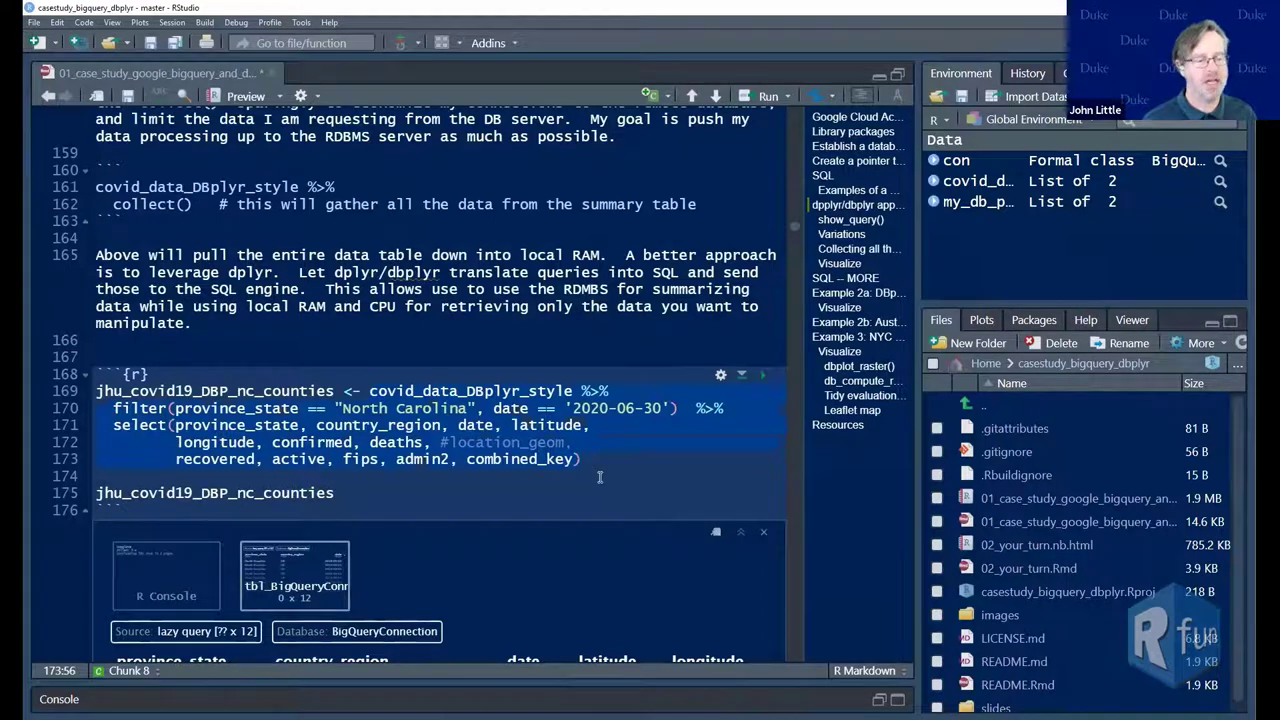
{"action": "key", "text": "ctrl+Return"}
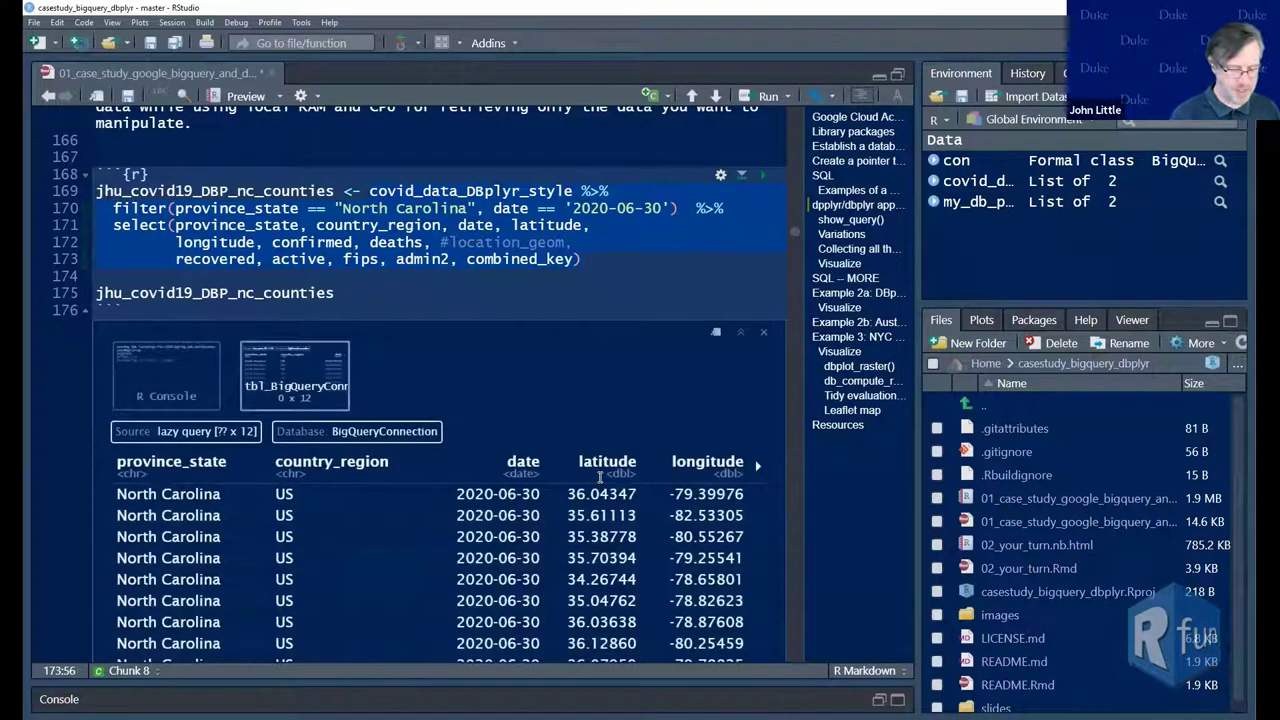
Enlarge the source editor to fill the window and examine the chunk's output table, highlighting its row count
{"action": "key", "text": "ctrl+shift+1"}
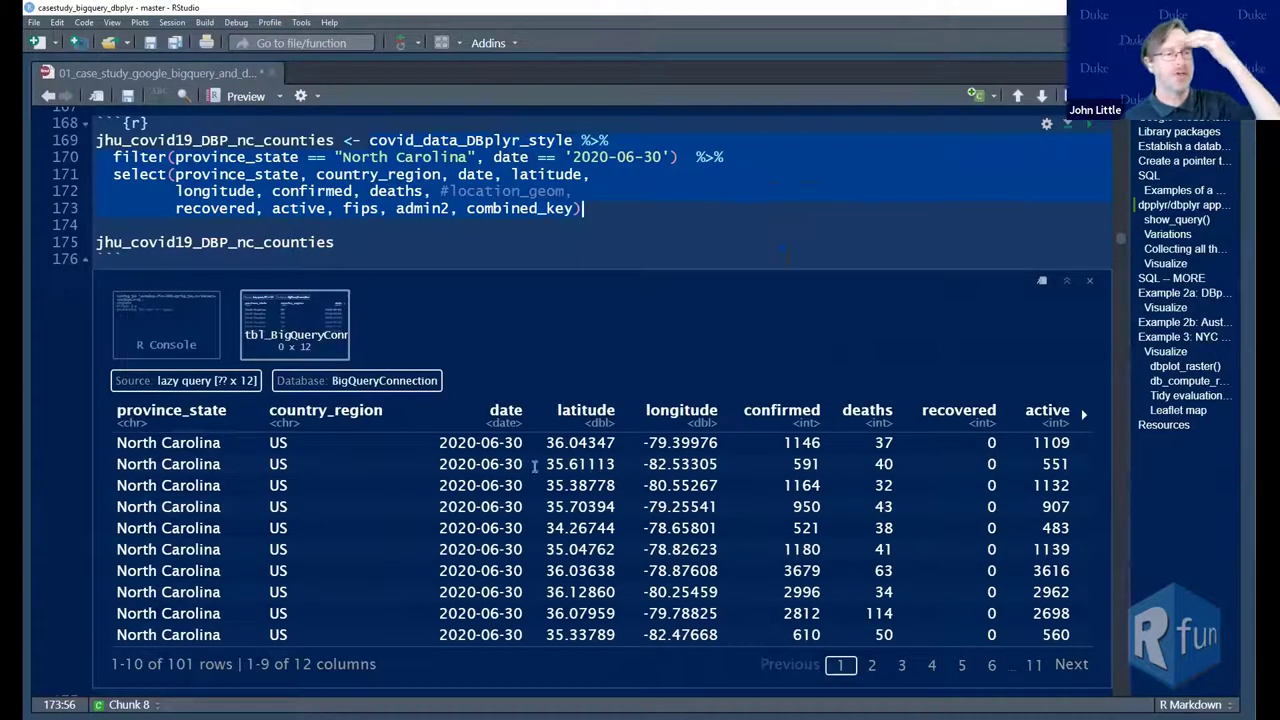
{"action": "scroll", "coordinate": [242, 567], "scroll_direction": "down", "scroll_amount": 1}
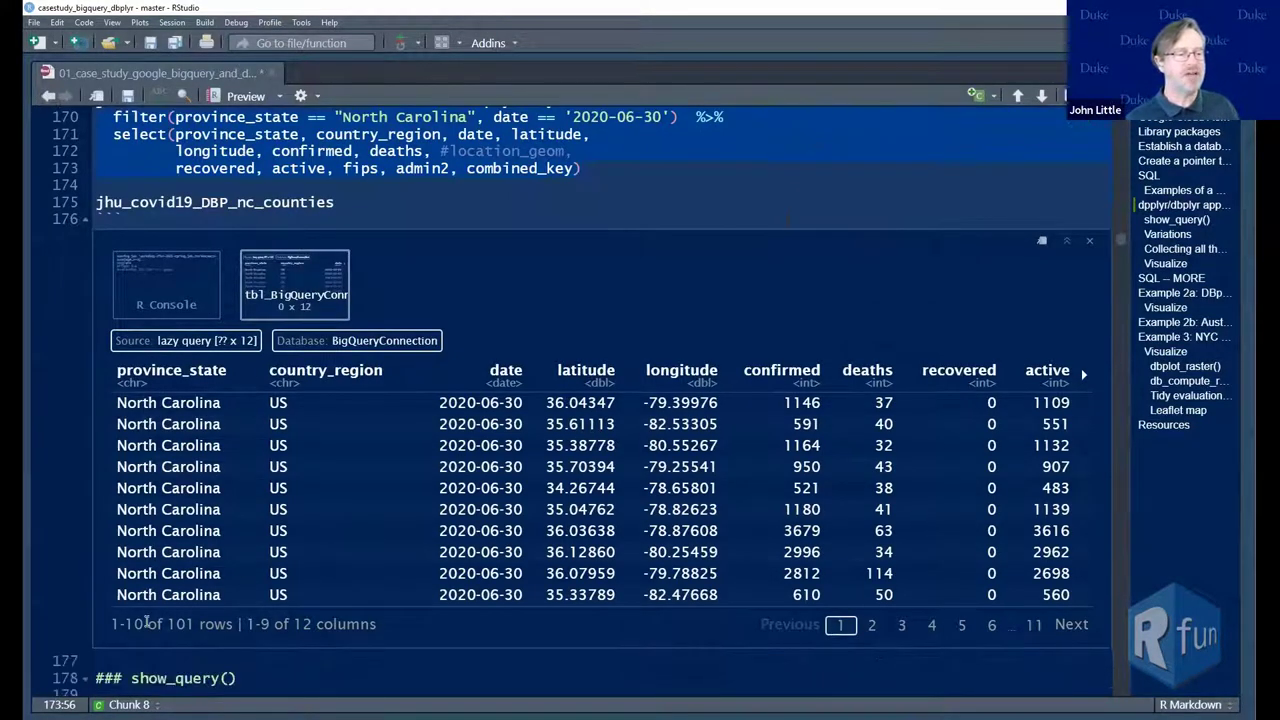
{"action": "left_click_drag", "start_coordinate": [157, 623], "coordinate": [205, 624]}
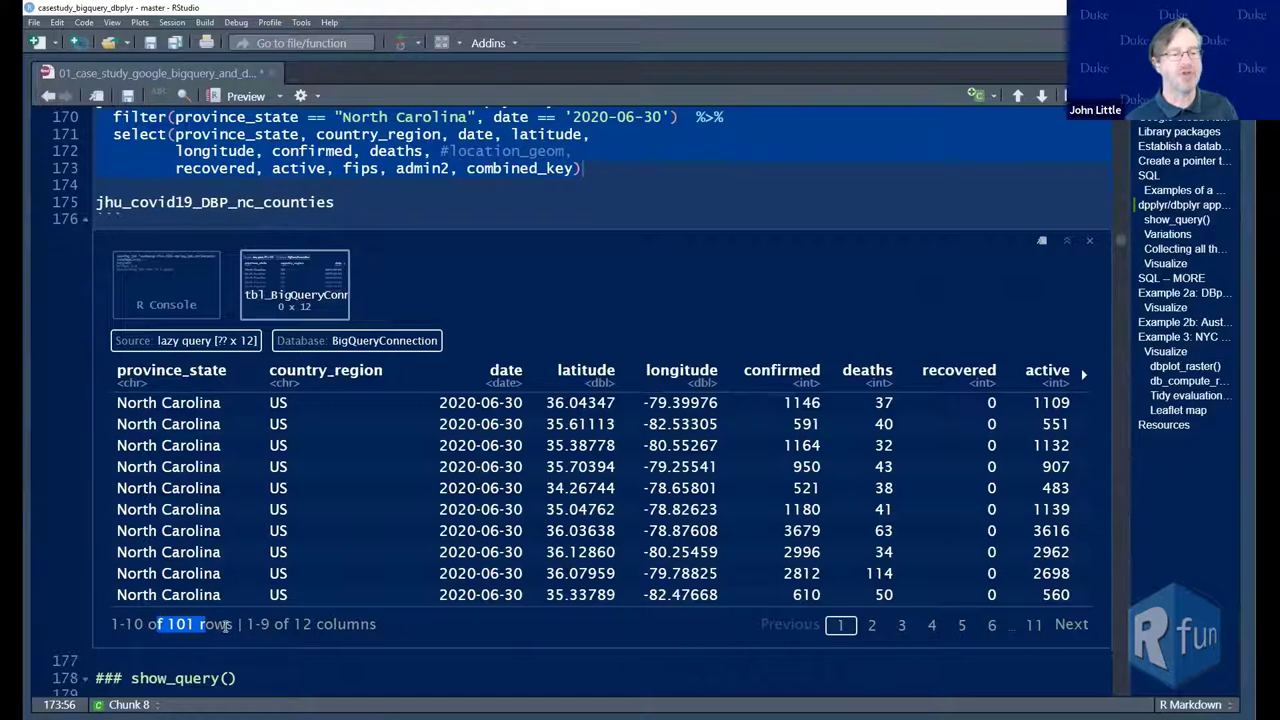
{"action": "scroll", "coordinate": [270, 640], "scroll_direction": "up", "scroll_amount": 2}
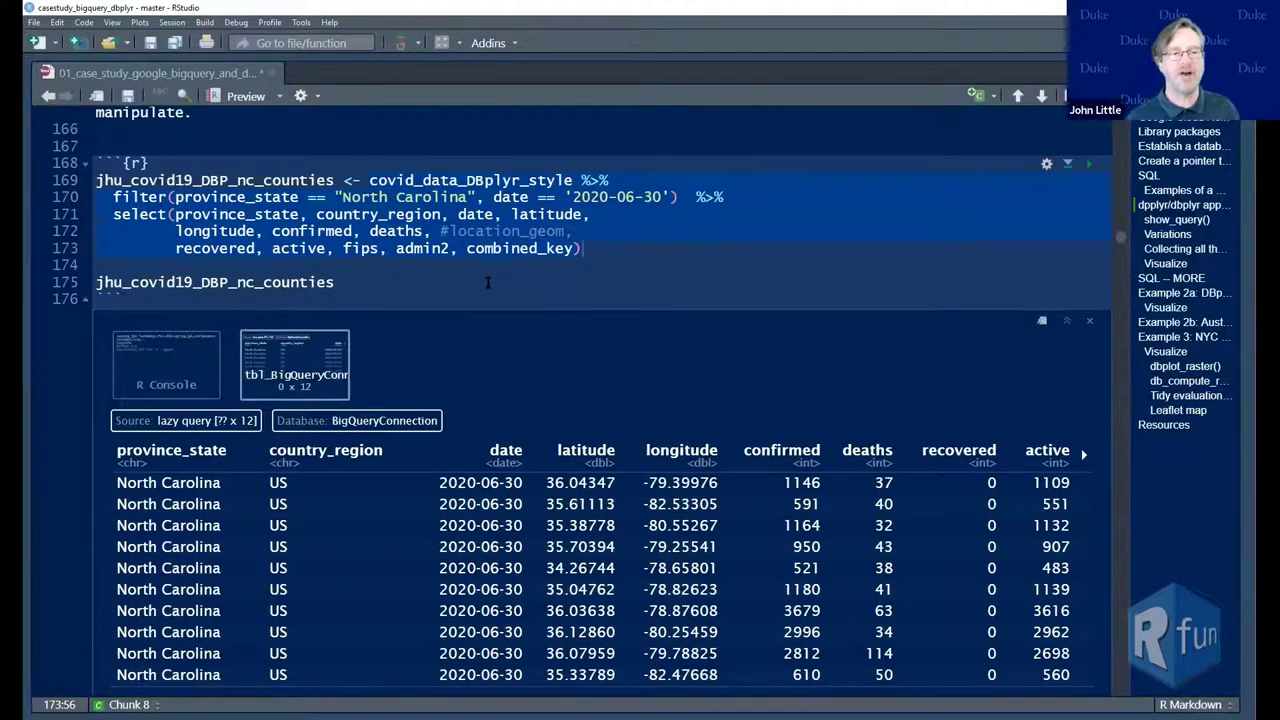
{"action": "scroll", "coordinate": [250, 262], "scroll_direction": "down", "scroll_amount": 2}
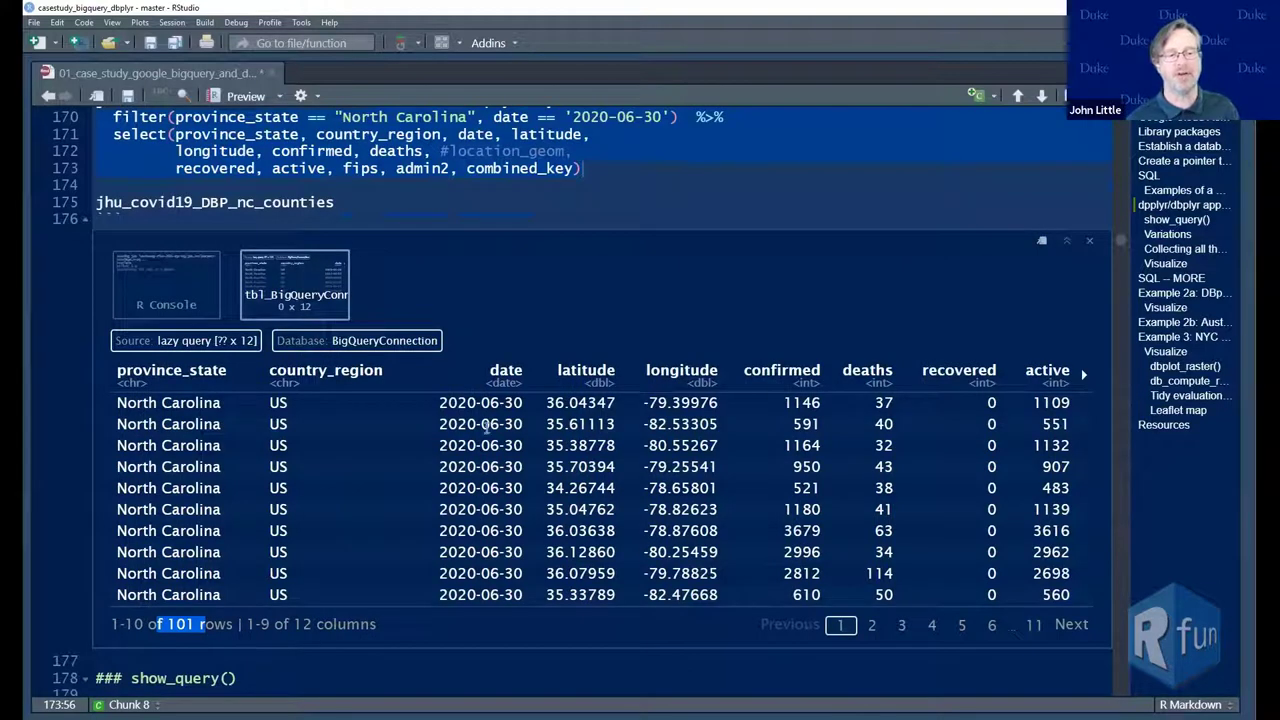
Highlight the '2020-06-30' date in the filter() call and the column names inside the select() call
{"action": "scroll", "coordinate": [470, 424], "scroll_direction": "up", "scroll_amount": 3}
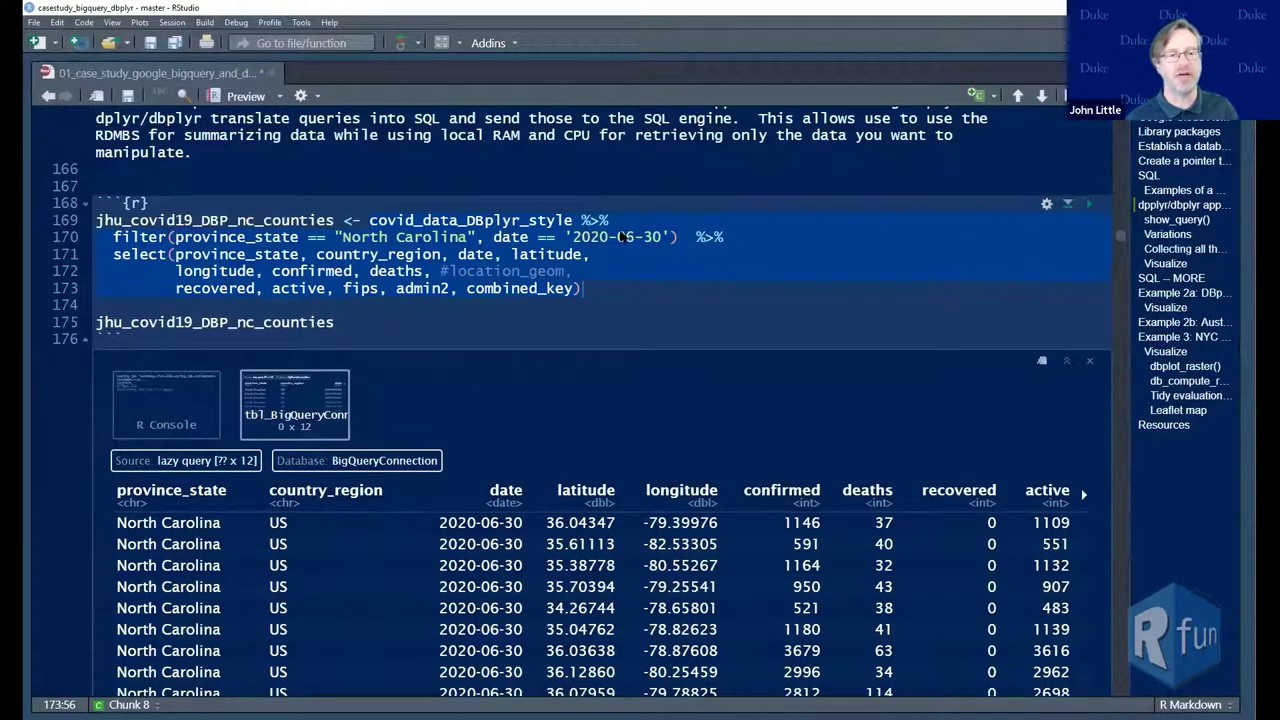
{"action": "left_click", "coordinate": [600, 237]}
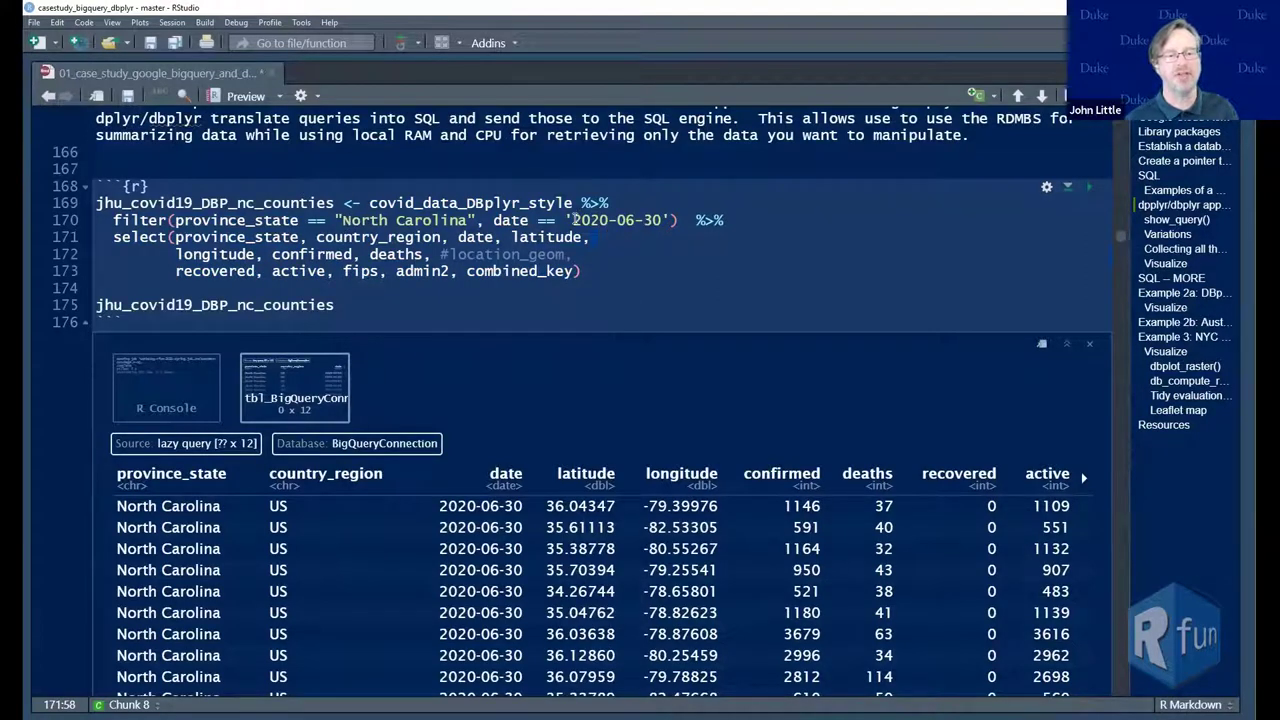
{"action": "left_click_drag", "start_coordinate": [573, 219], "coordinate": [662, 220]}
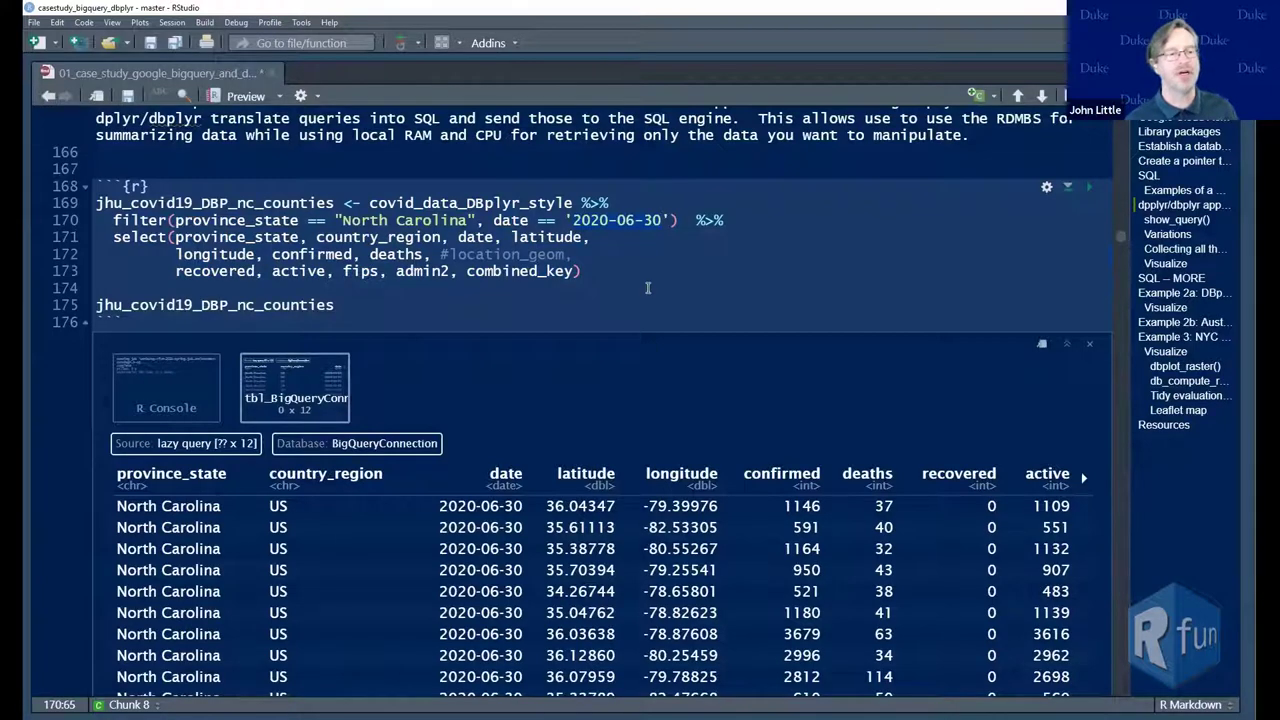
{"action": "left_click_drag", "start_coordinate": [177, 238], "coordinate": [573, 271]}
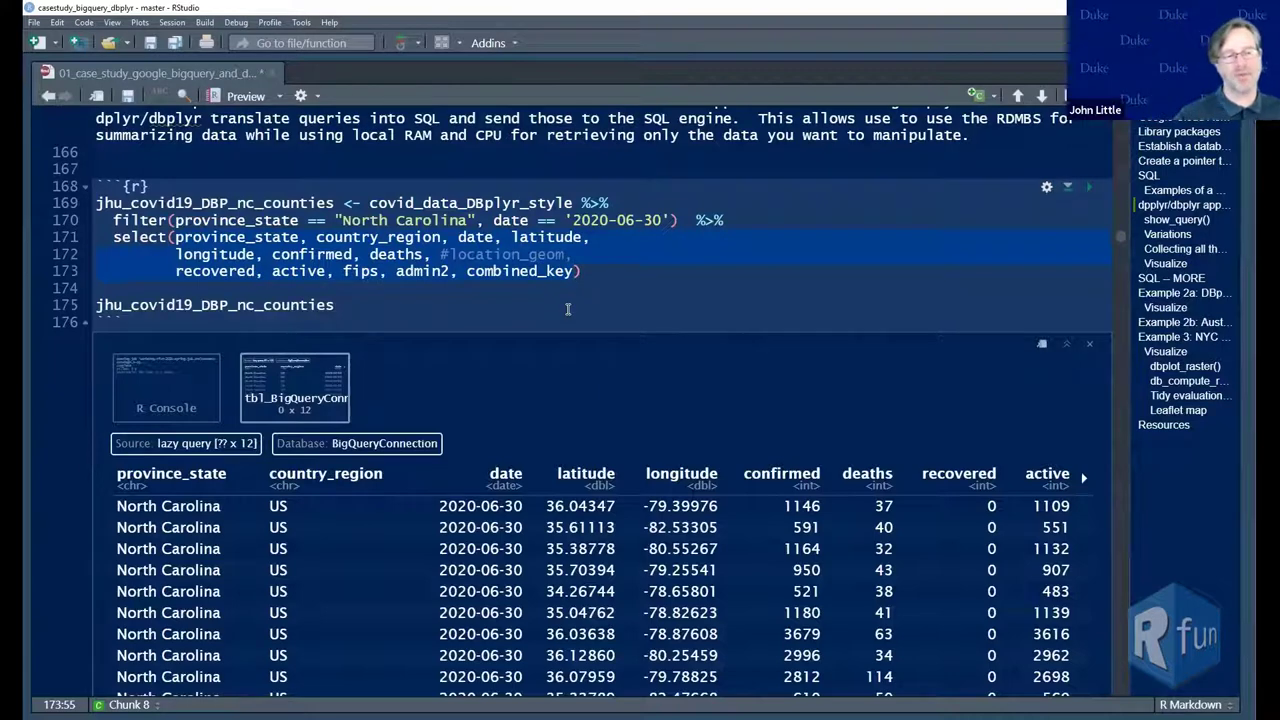
Run the jhu_covid19_DBP_nc_counties chunk and restore the multi-pane layout
{"action": "left_click", "coordinate": [329, 203]}
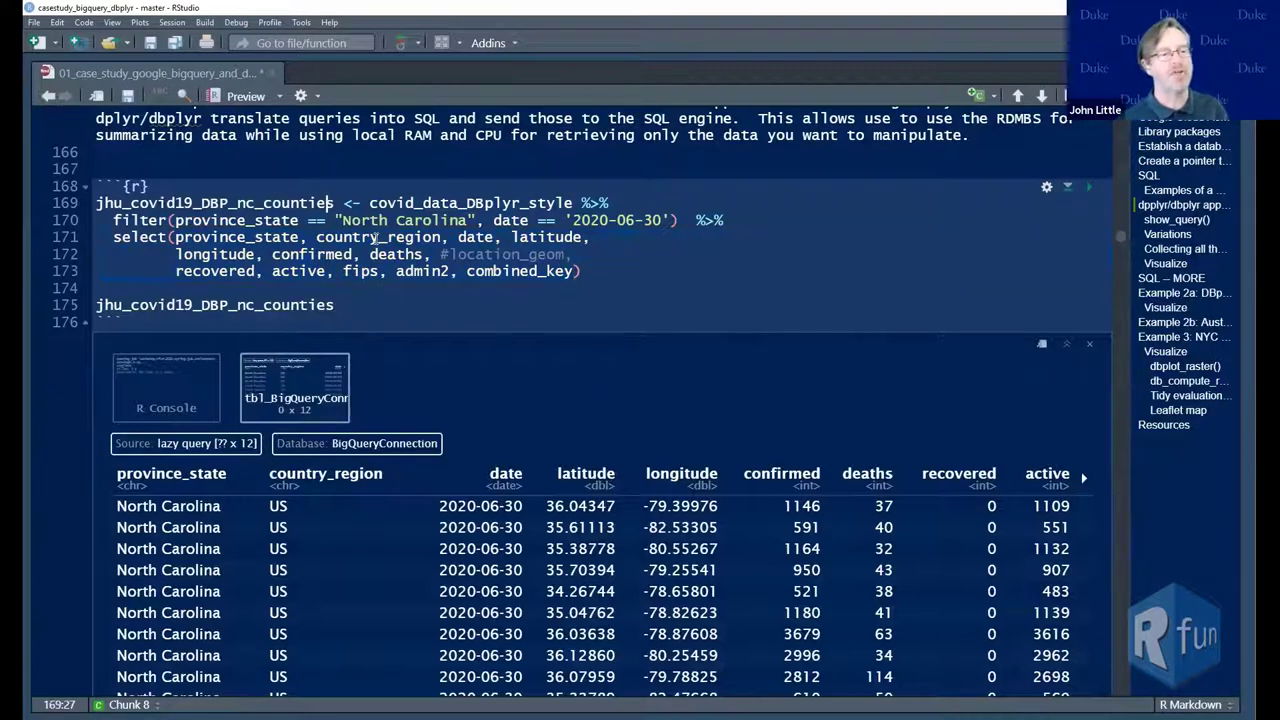
{"action": "left_click", "coordinate": [230, 203]}
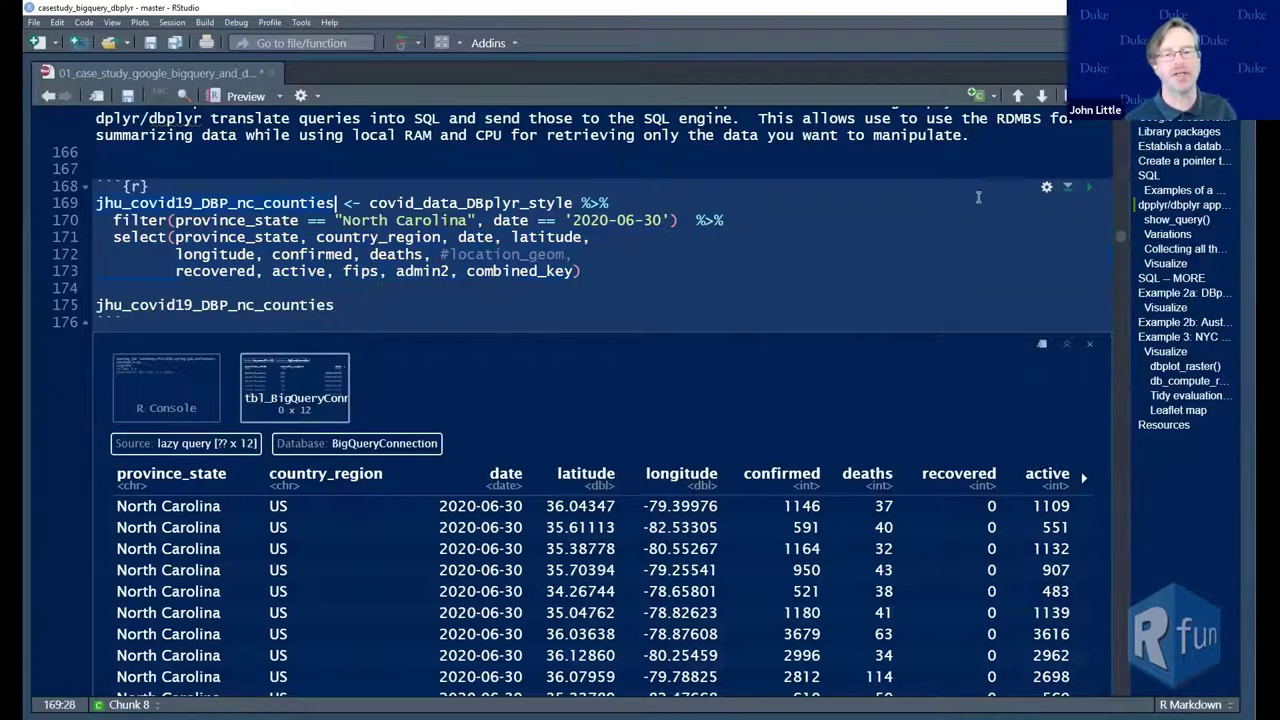
{"action": "left_click", "coordinate": [1089, 187]}
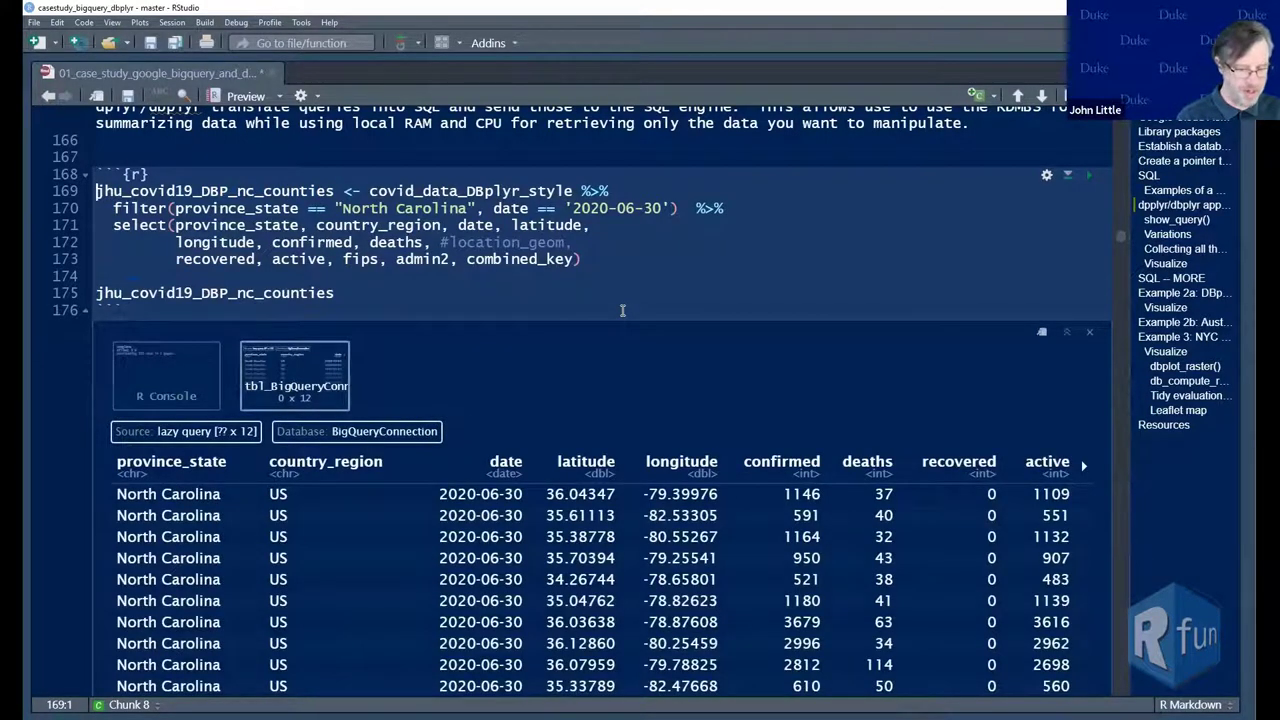
{"action": "key", "text": "ctrl+shift+1"}
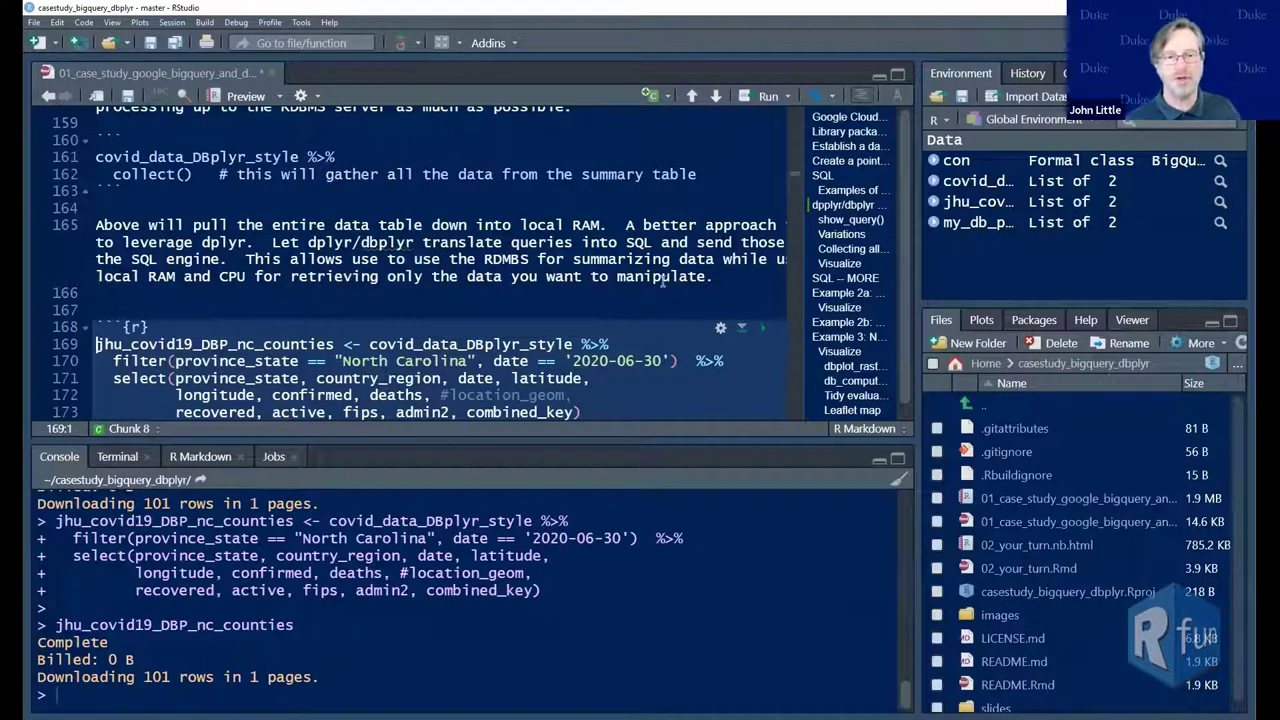
Run only the jhu_covid19_DBP_nc_counties line that ends the chunk, check the console output, and minimize the console
{"action": "double_click", "coordinate": [237, 343]}
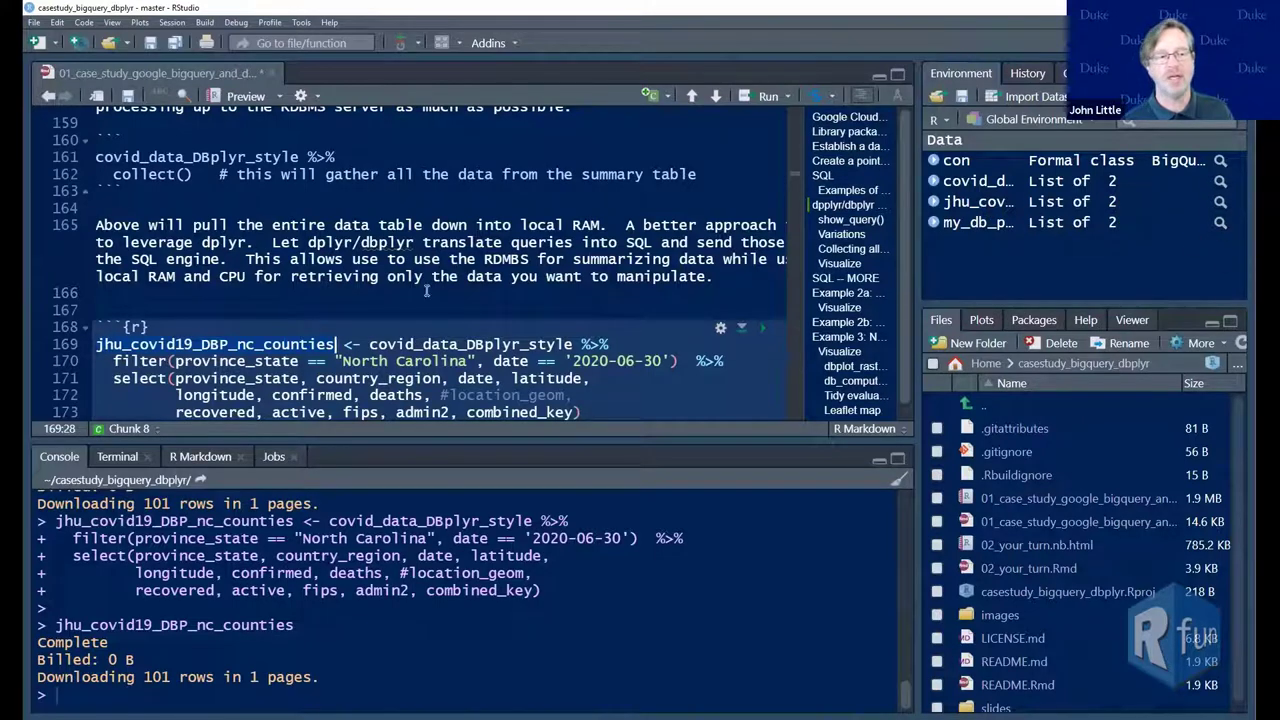
{"action": "scroll", "coordinate": [265, 295], "scroll_direction": "down", "scroll_amount": 4}
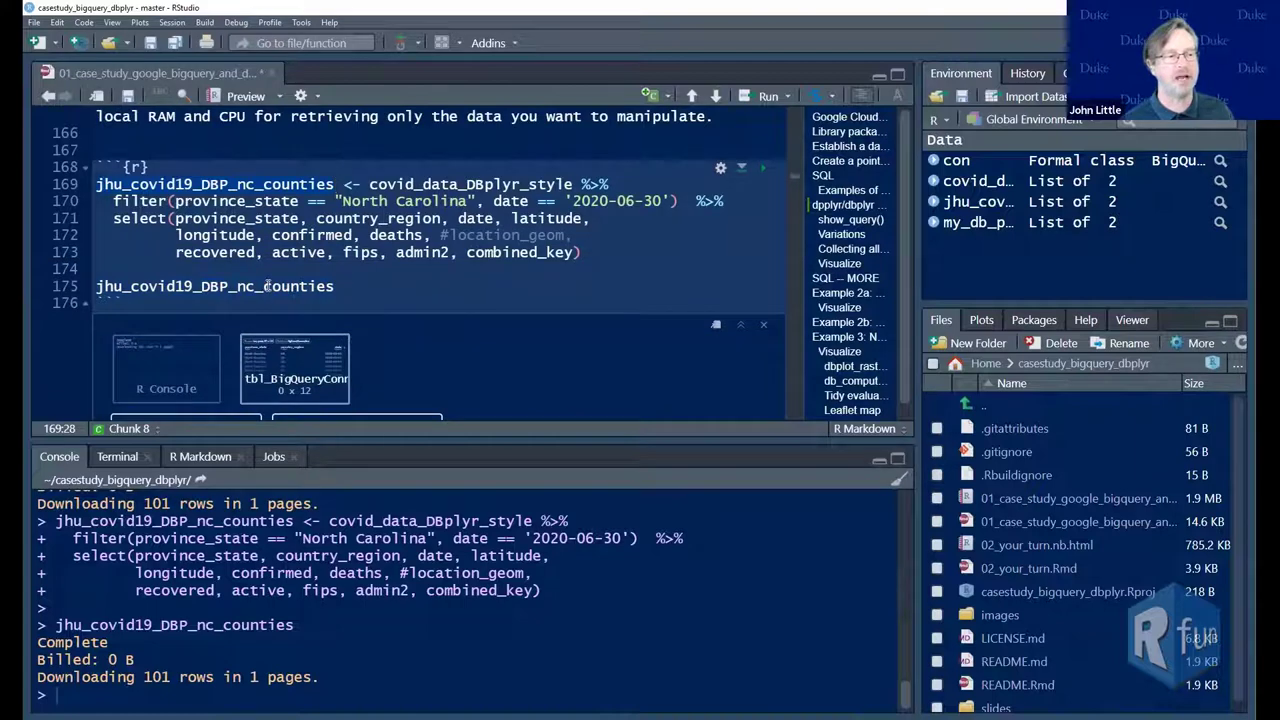
{"action": "key", "text": "Down"}
{"action": "key", "text": "Down"}
{"action": "key", "text": "Down"}
{"action": "key", "text": "Down"}
{"action": "key", "text": "Down"}
{"action": "key", "text": "Down"}
{"action": "scroll", "coordinate": [471, 318], "scroll_direction": "down", "scroll_amount": 2}
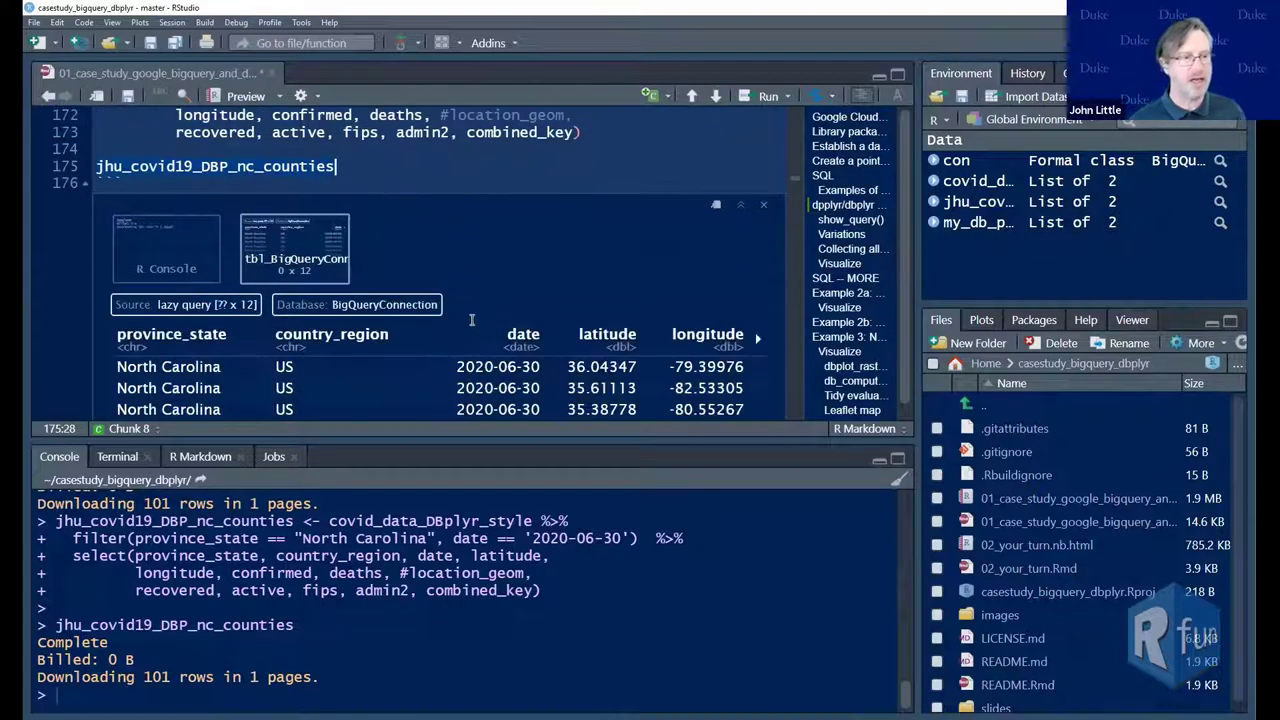
{"action": "key", "text": "ctrl+Return"}
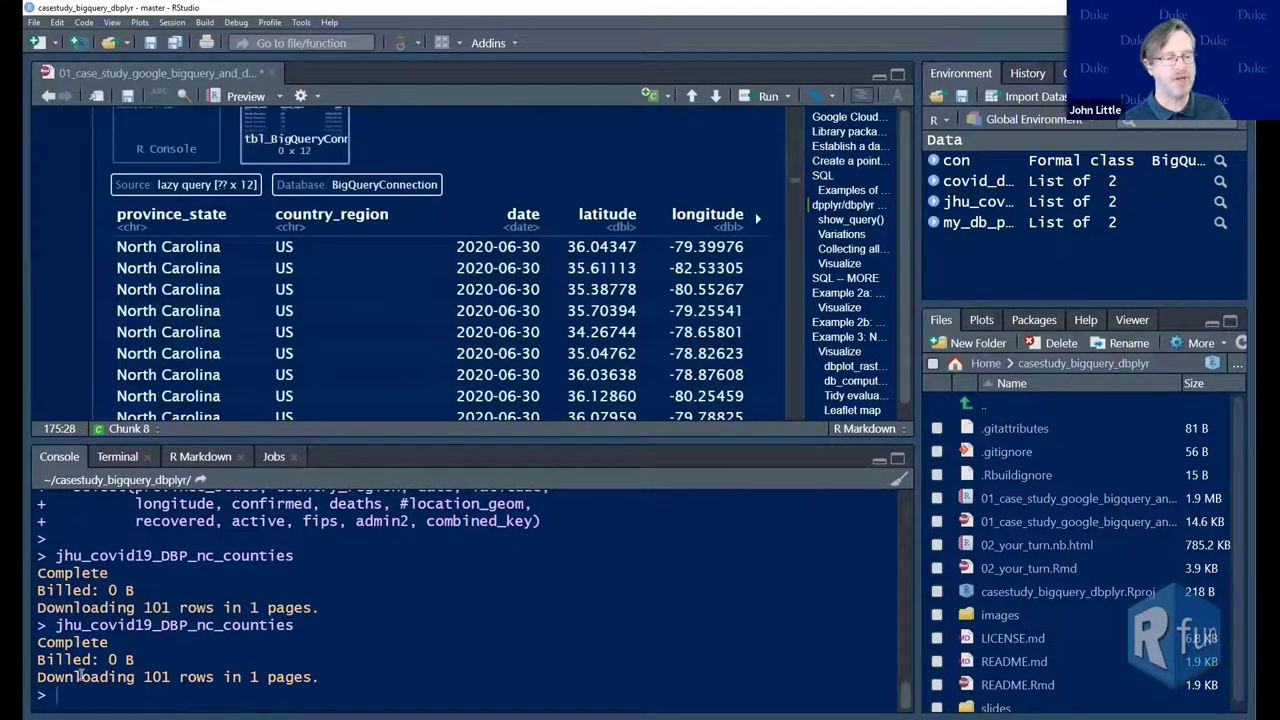
{"action": "left_click", "coordinate": [878, 463]}
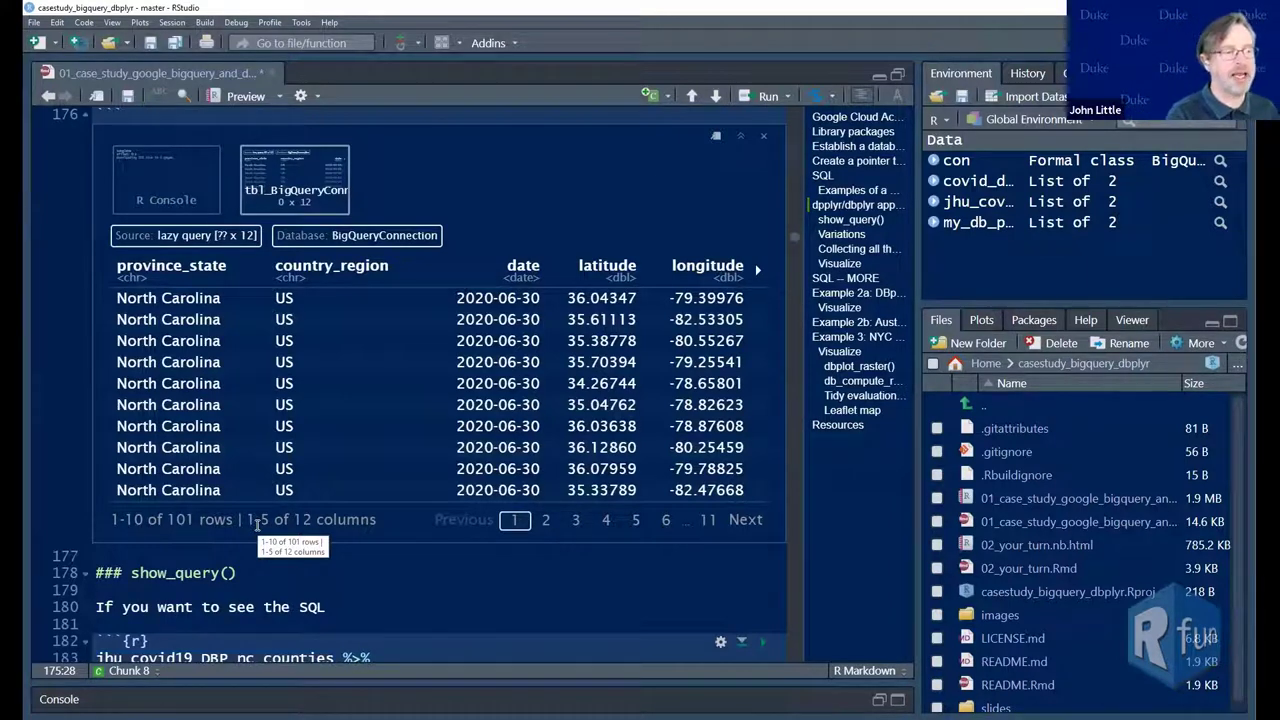
Pipe the jhu_covid19_DBP_nc_counties line at the end of its chunk into show_query() and run it
{"action": "scroll", "coordinate": [265, 518], "scroll_direction": "up", "scroll_amount": 5}
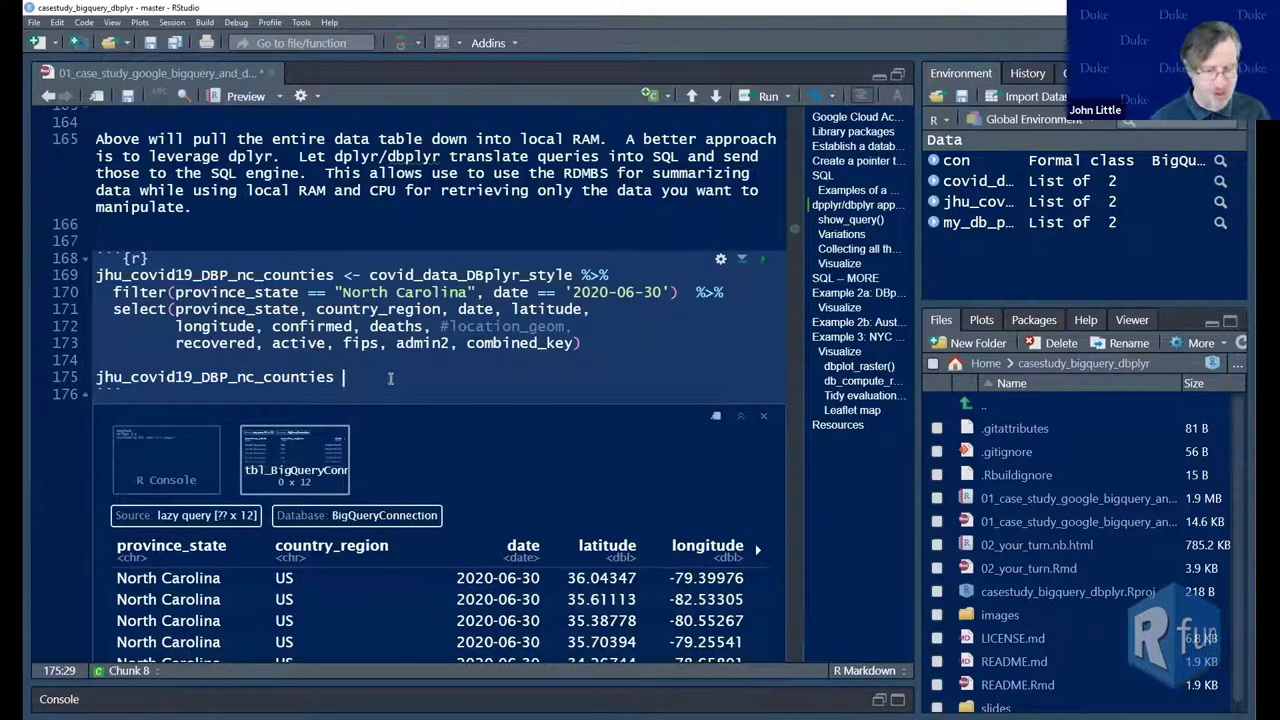
{"action": "key", "text": "ctrl+shift+m"}
{"action": "key", "text": "Return"}
{"action": "type", "text": "show_qu"}
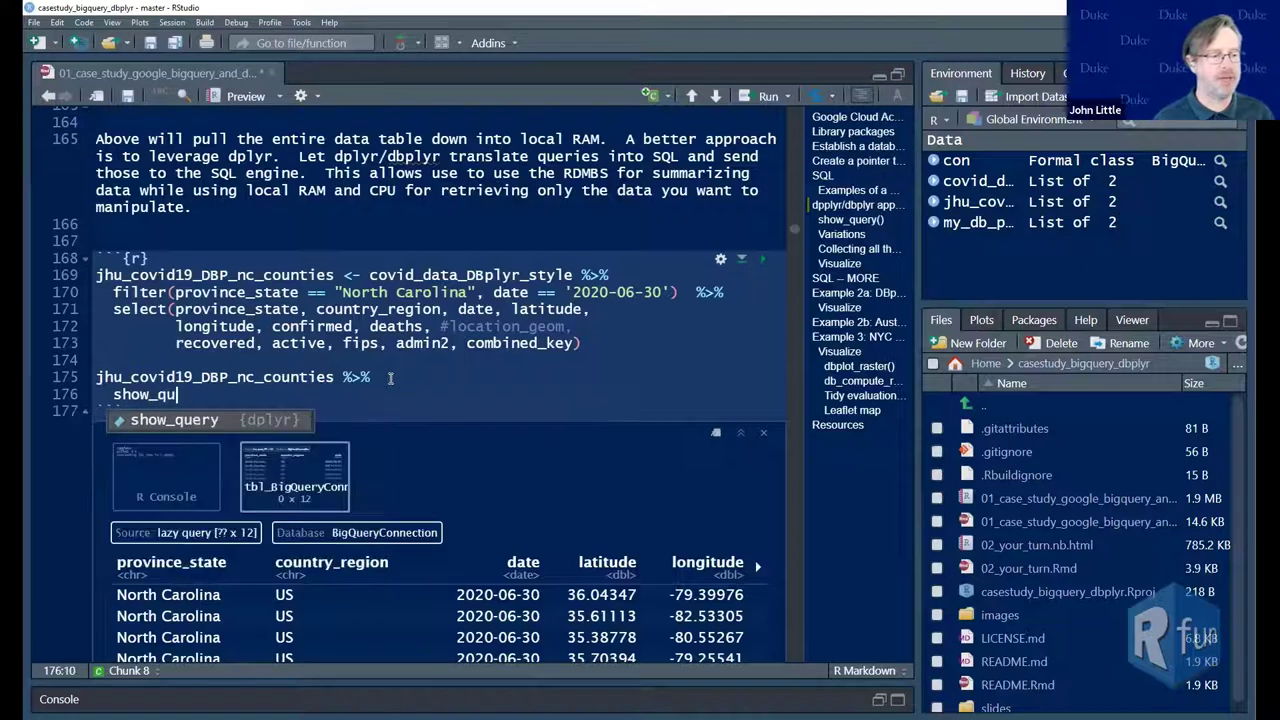
{"action": "key", "text": "Tab"}
{"action": "key", "text": "ctrl+Return"}
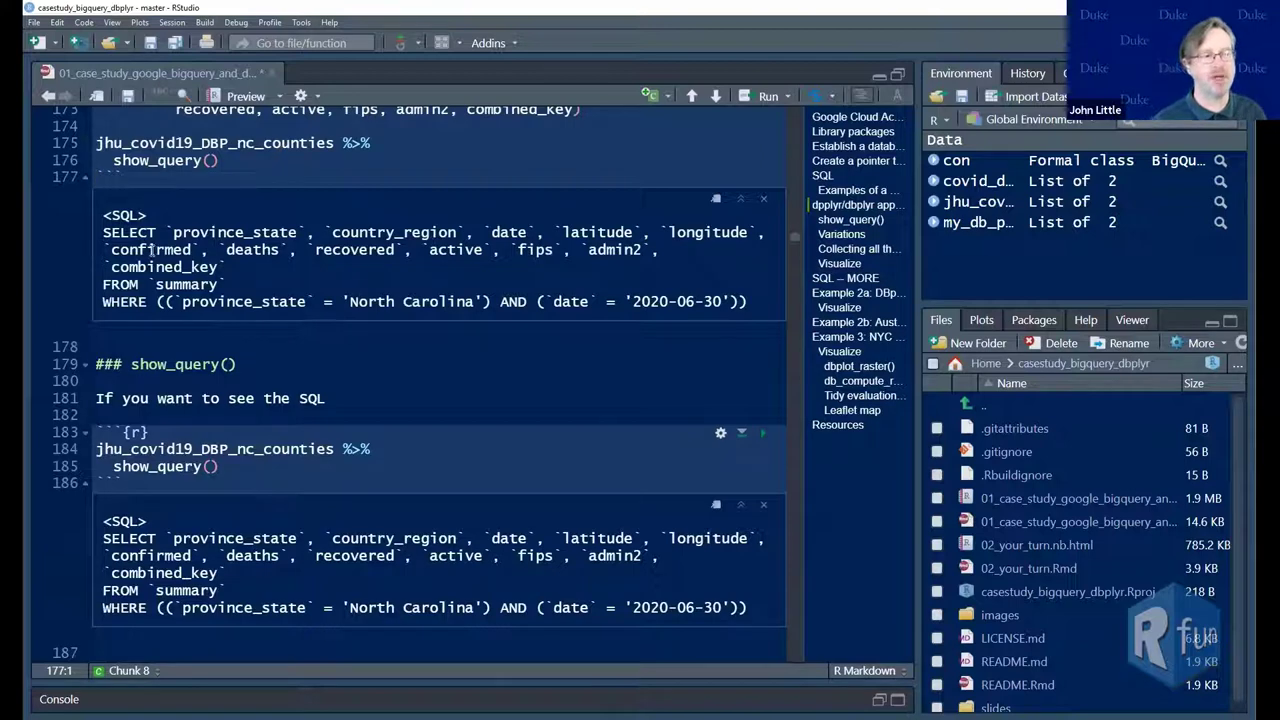
Highlight the generated SQL output, and remove the pipe and show_query() from the jhu_covid19_DBP_nc_counties line
{"action": "left_click_drag", "start_coordinate": [103, 213], "coordinate": [753, 299]}
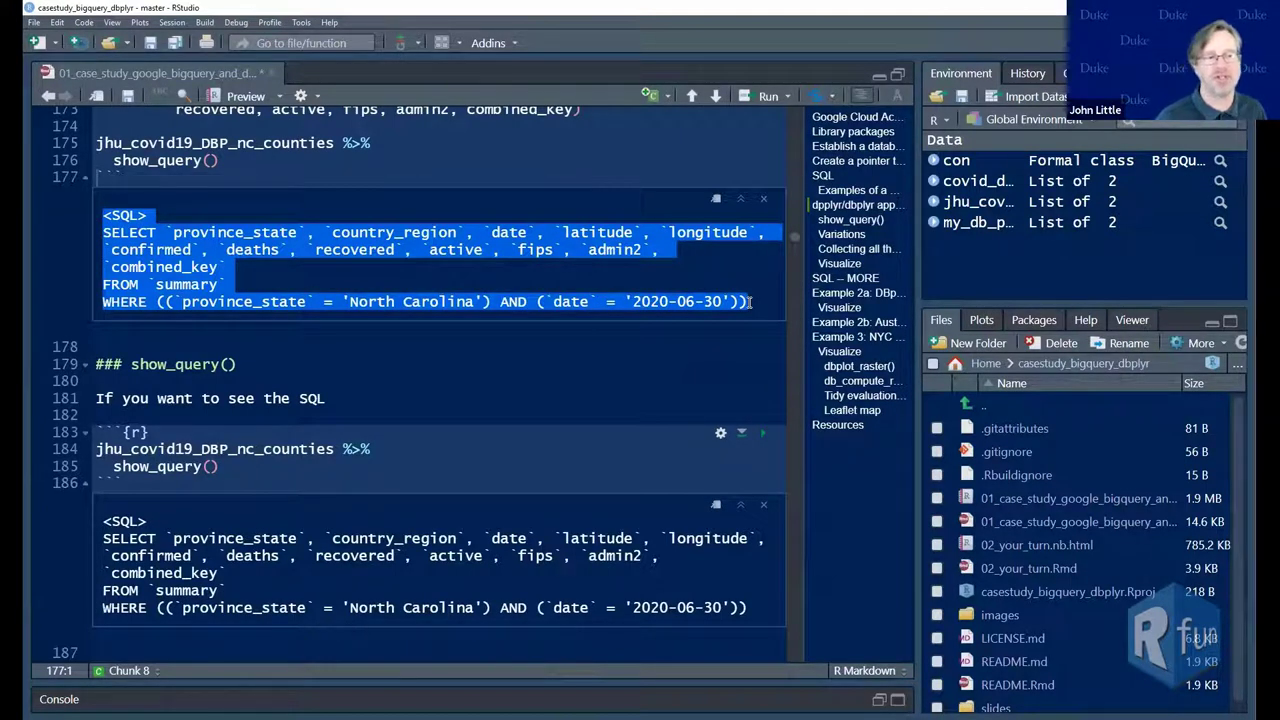
{"action": "left_click", "coordinate": [345, 143]}
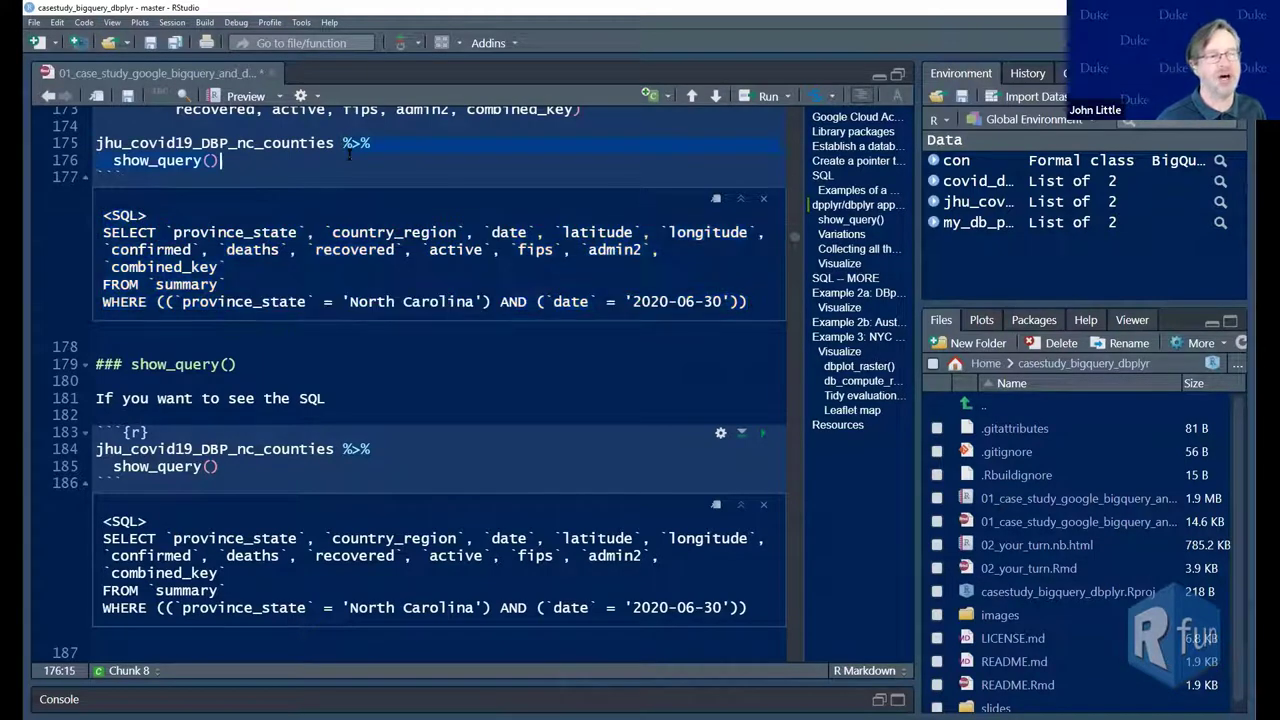
{"action": "key", "text": "BackSpace"}
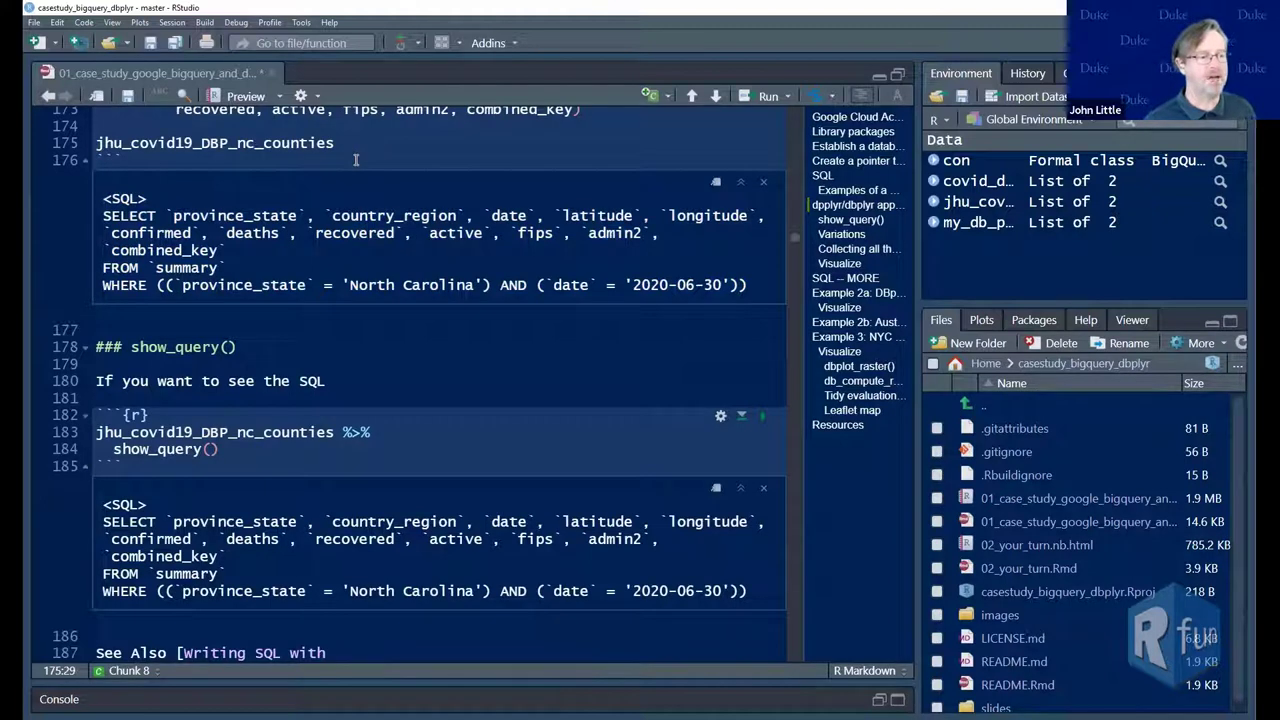
Run the glimpse(my_db_pointer) line in the first chunk of the Variations section
{"action": "scroll", "coordinate": [355, 160], "scroll_direction": "down", "scroll_amount": 1}
{"action": "scroll", "coordinate": [380, 207], "scroll_direction": "down", "scroll_amount": 3}
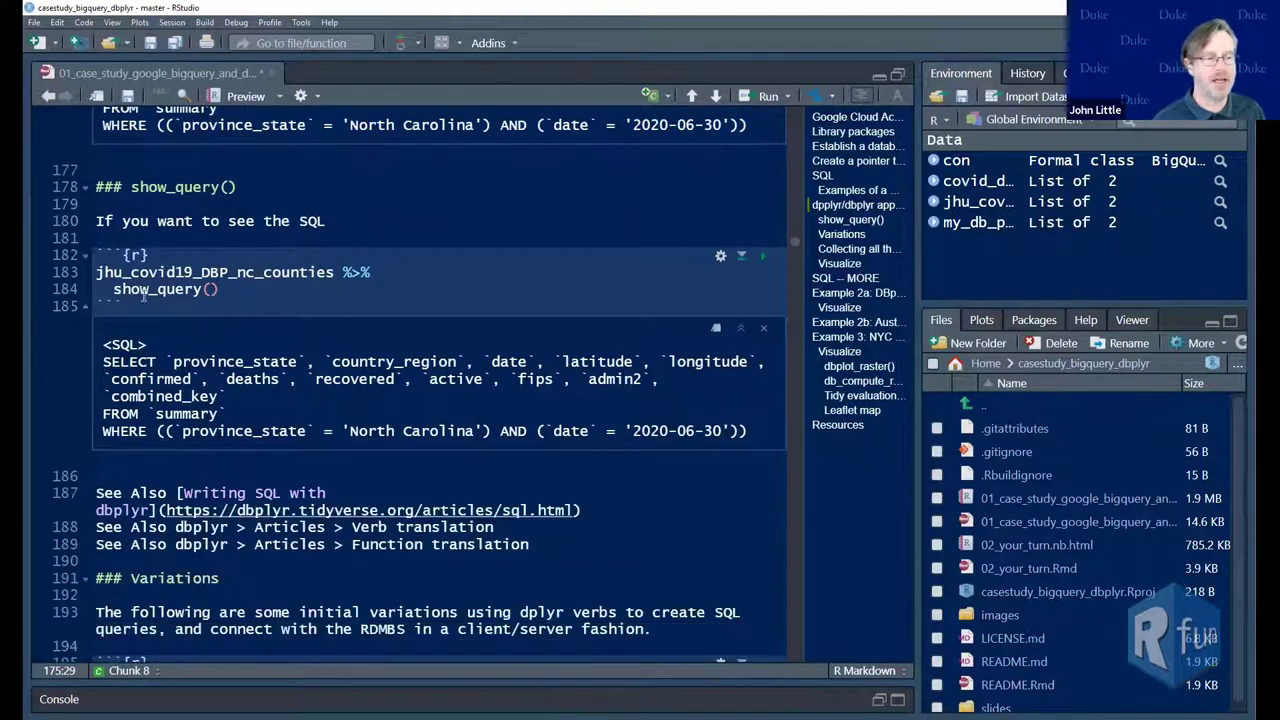
{"action": "scroll", "coordinate": [215, 292], "scroll_direction": "down", "scroll_amount": 8}
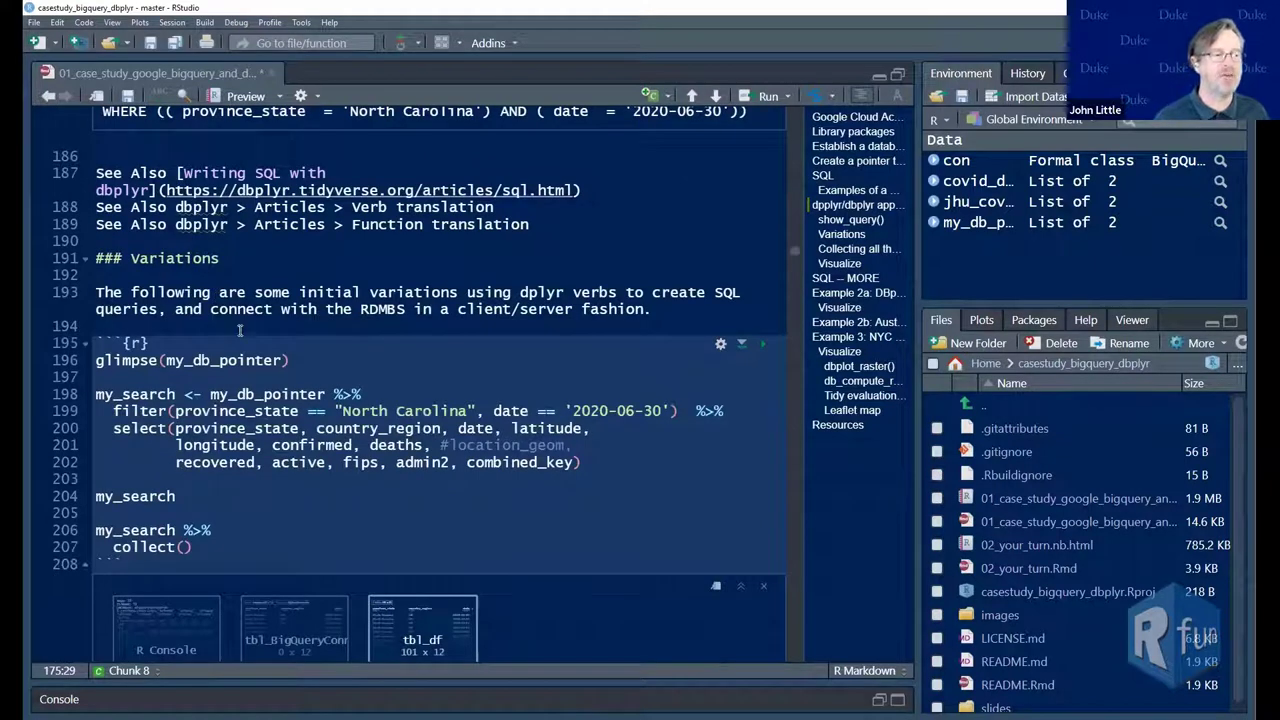
{"action": "scroll", "coordinate": [264, 350], "scroll_direction": "down", "scroll_amount": 3}
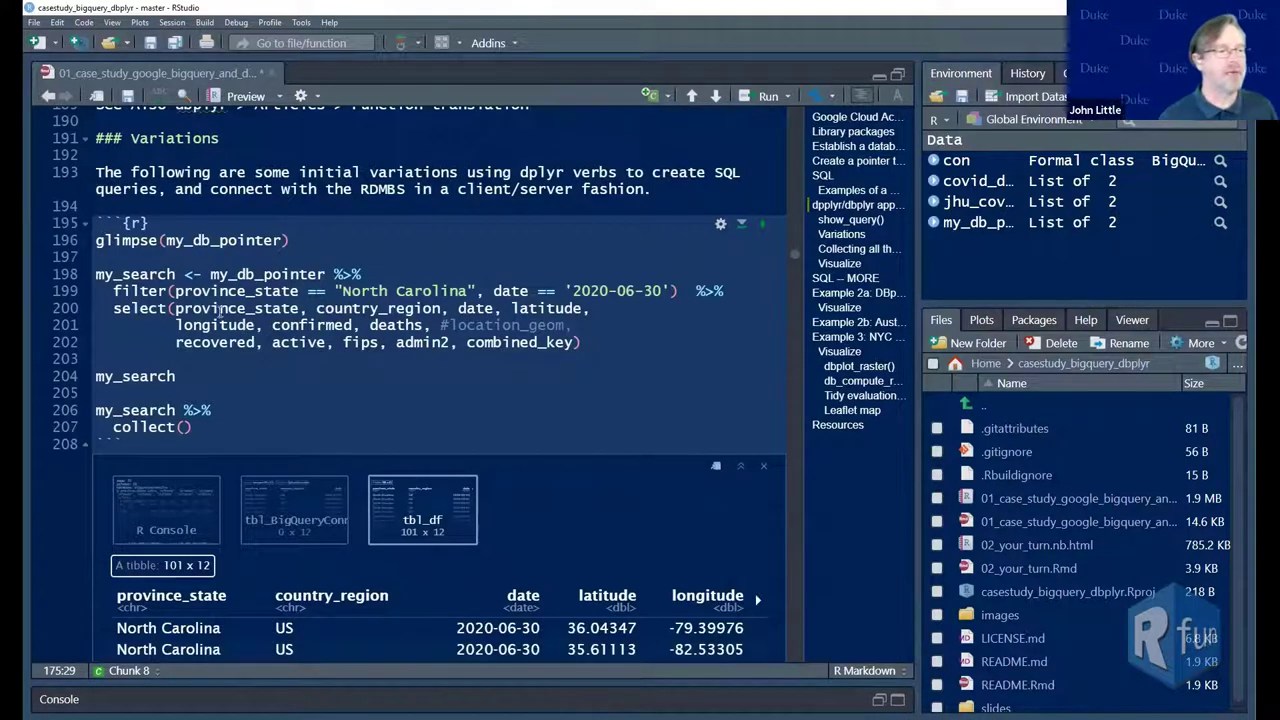
{"action": "scroll", "coordinate": [177, 234], "scroll_direction": "down", "scroll_amount": 1}
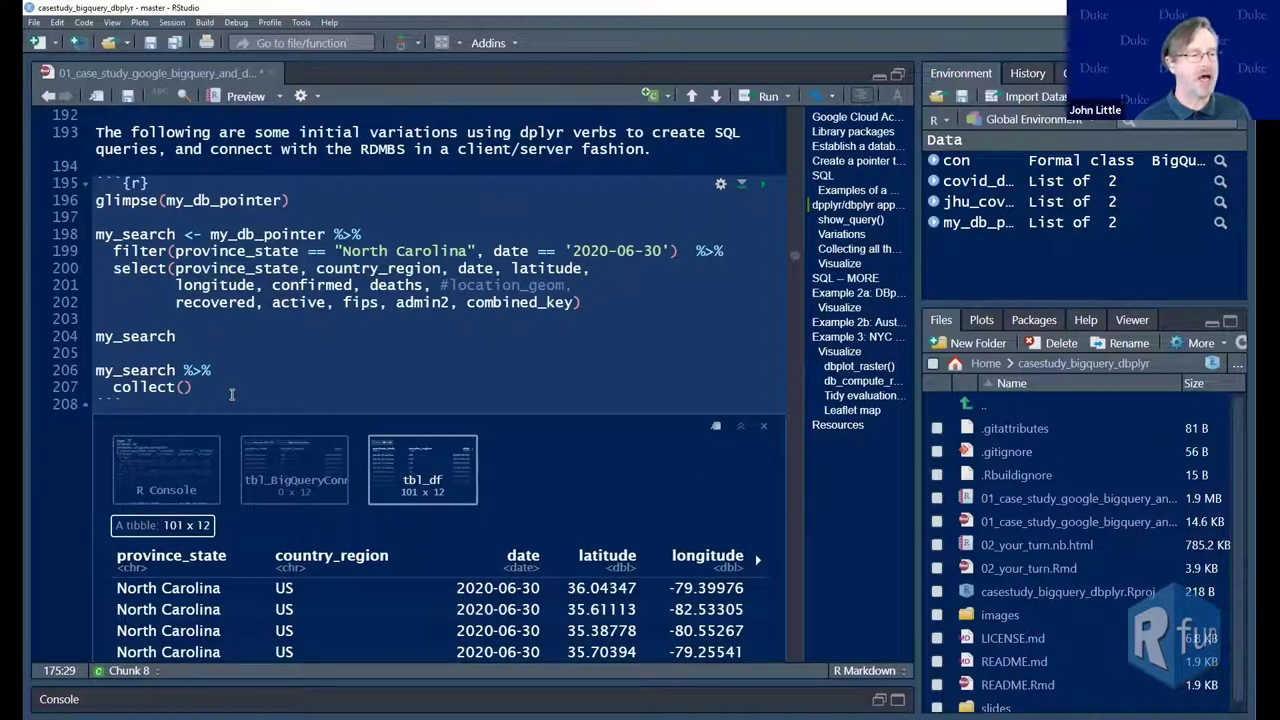
{"action": "double_click", "coordinate": [141, 371]}
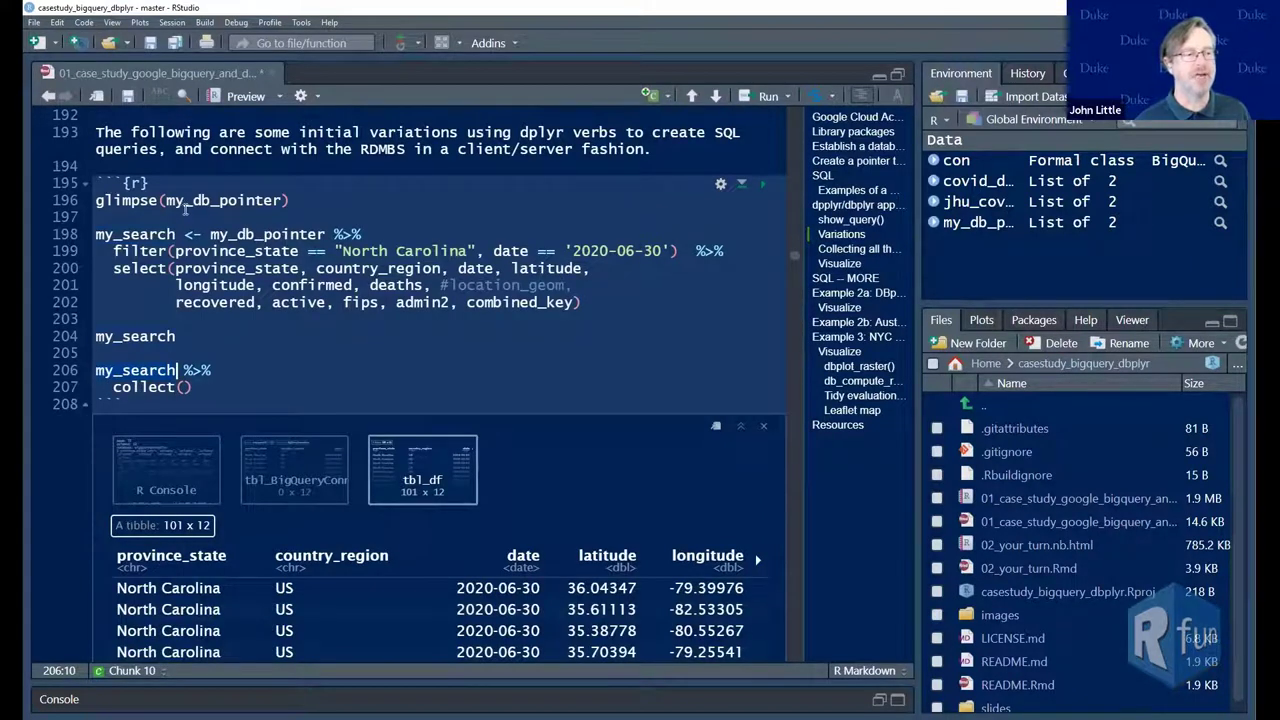
{"action": "left_click", "coordinate": [292, 200]}
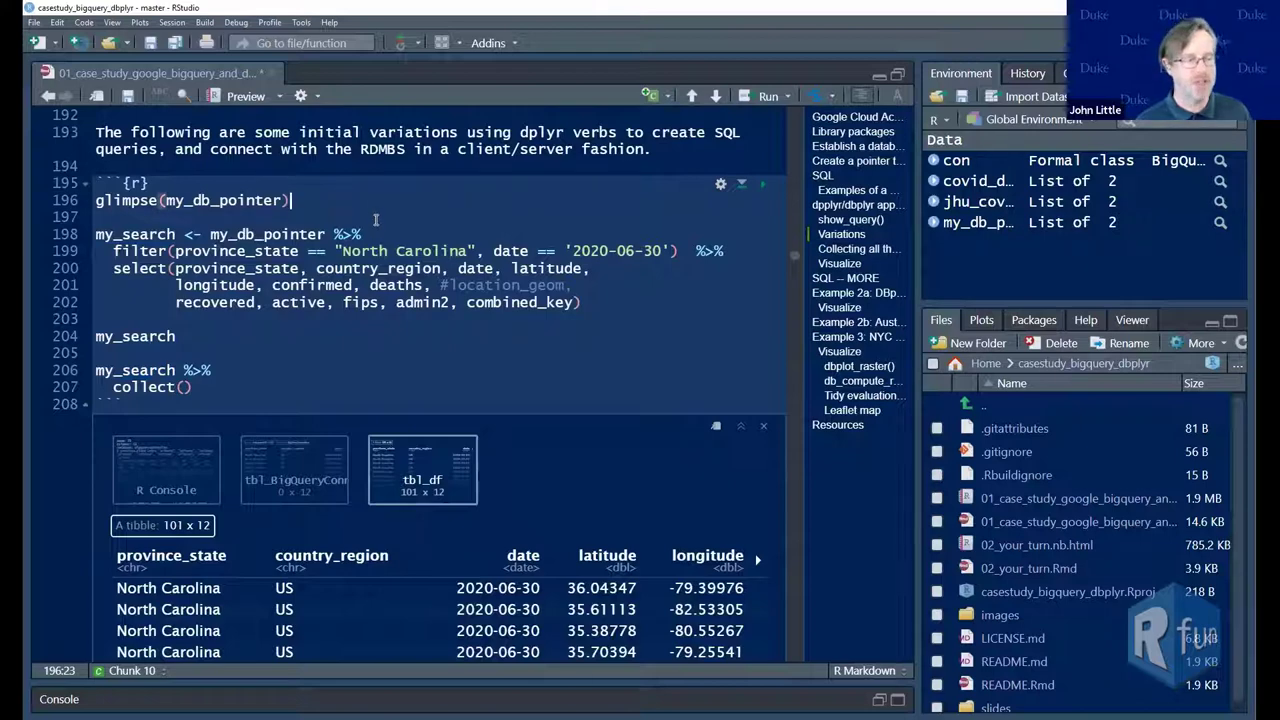
{"action": "key", "text": "ctrl+Return"}
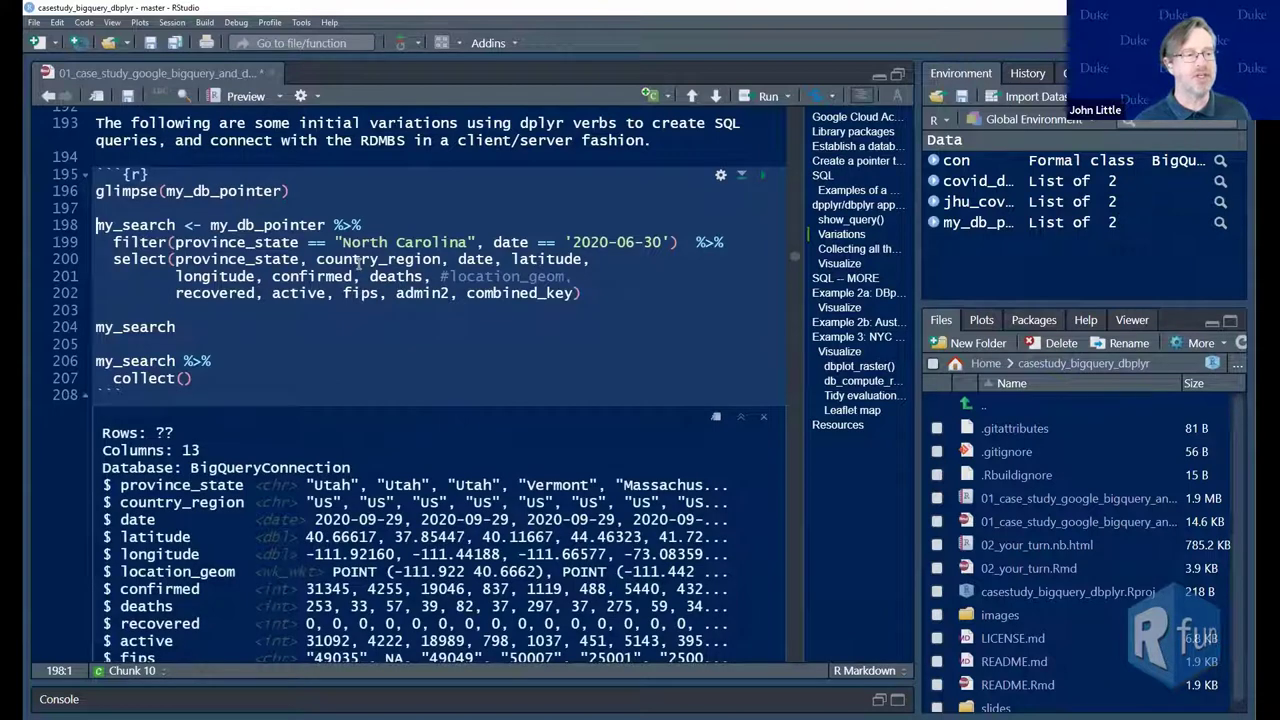
Run the my_search assignment with its filter() and select() calls, and display my_search
{"action": "key", "text": "shift+Down"}
{"action": "key", "text": "shift+Down"}
{"action": "key", "text": "shift+Left"}
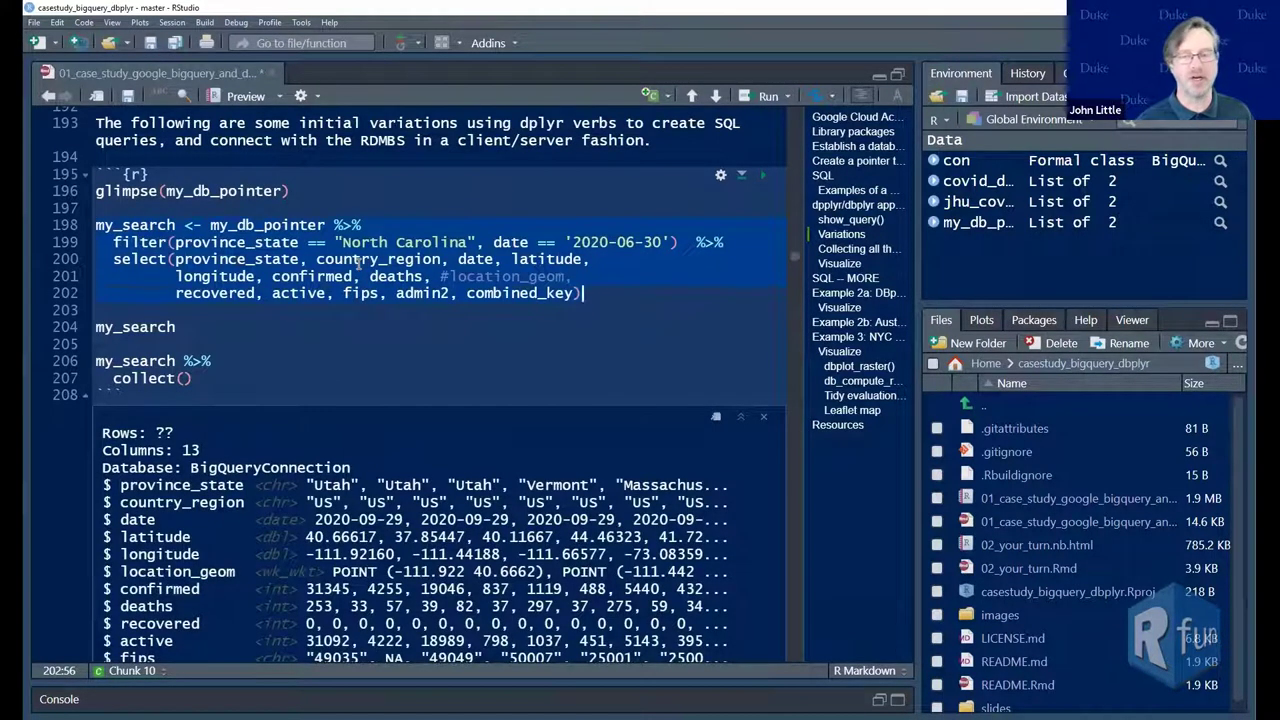
{"action": "key", "text": "ctrl+Return"}
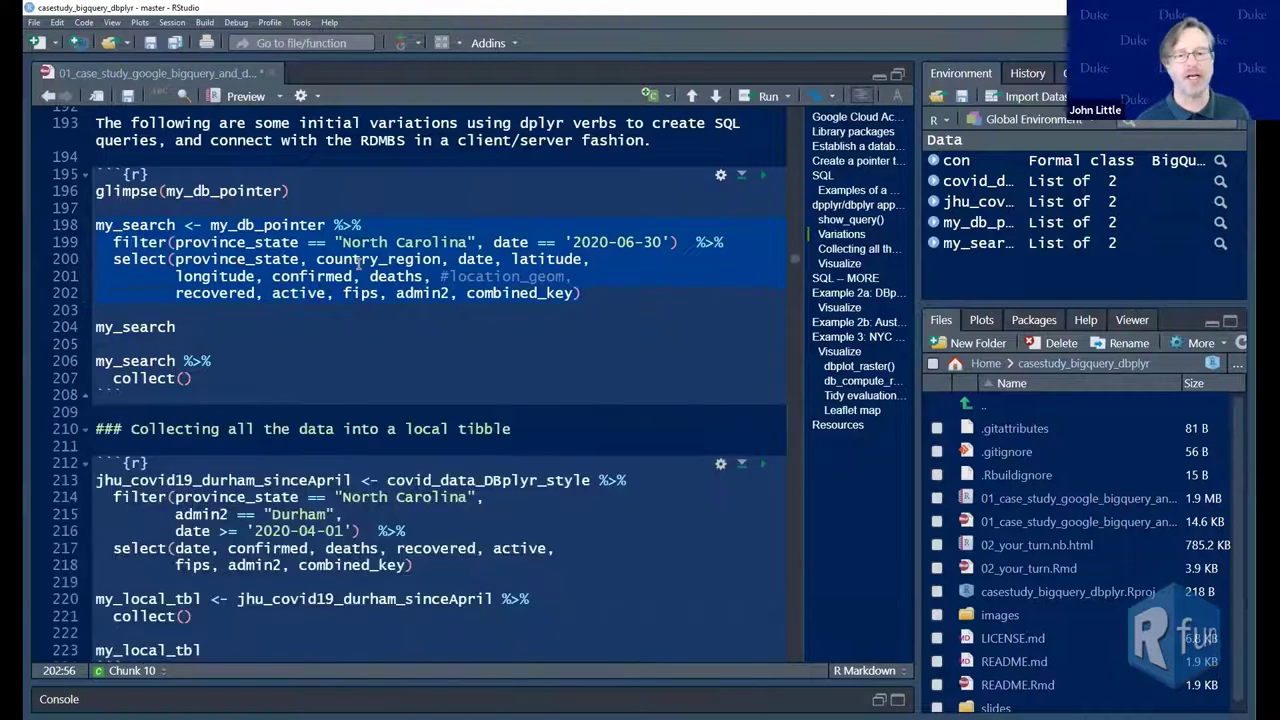
{"action": "key", "text": "Down"}
{"action": "key", "text": "Down"}
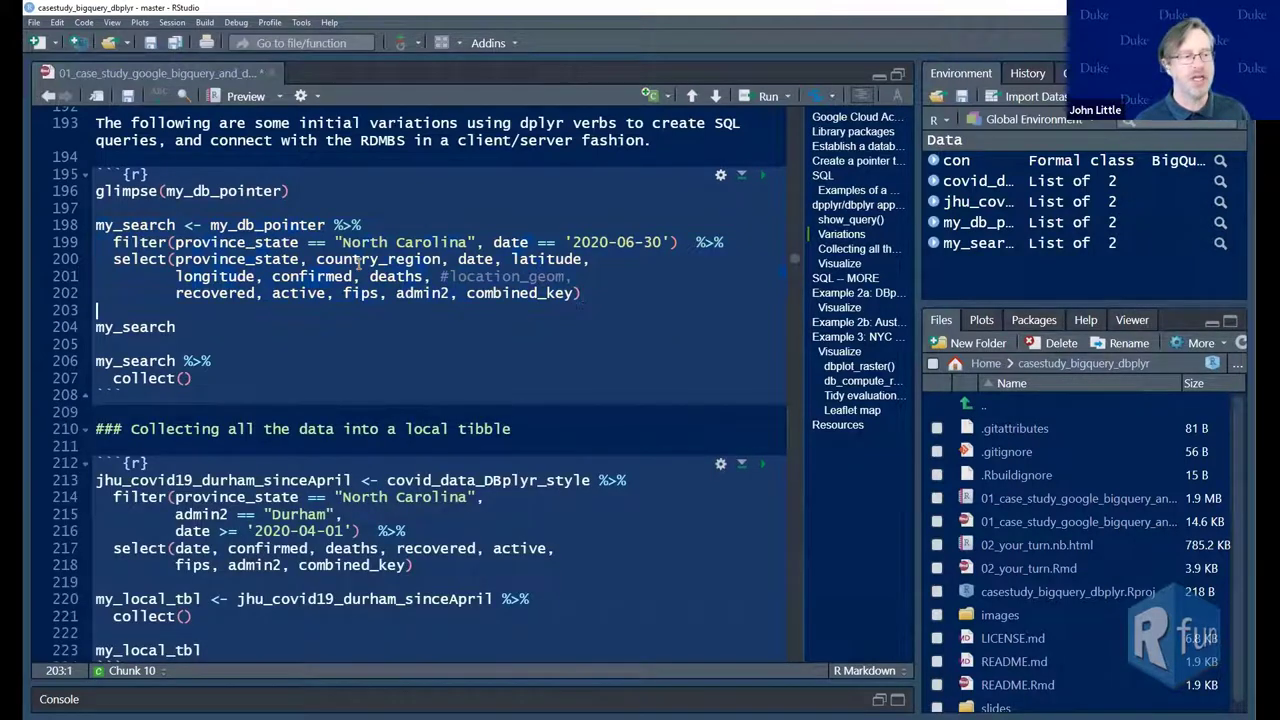
{"action": "key", "text": "ctrl+Return"}
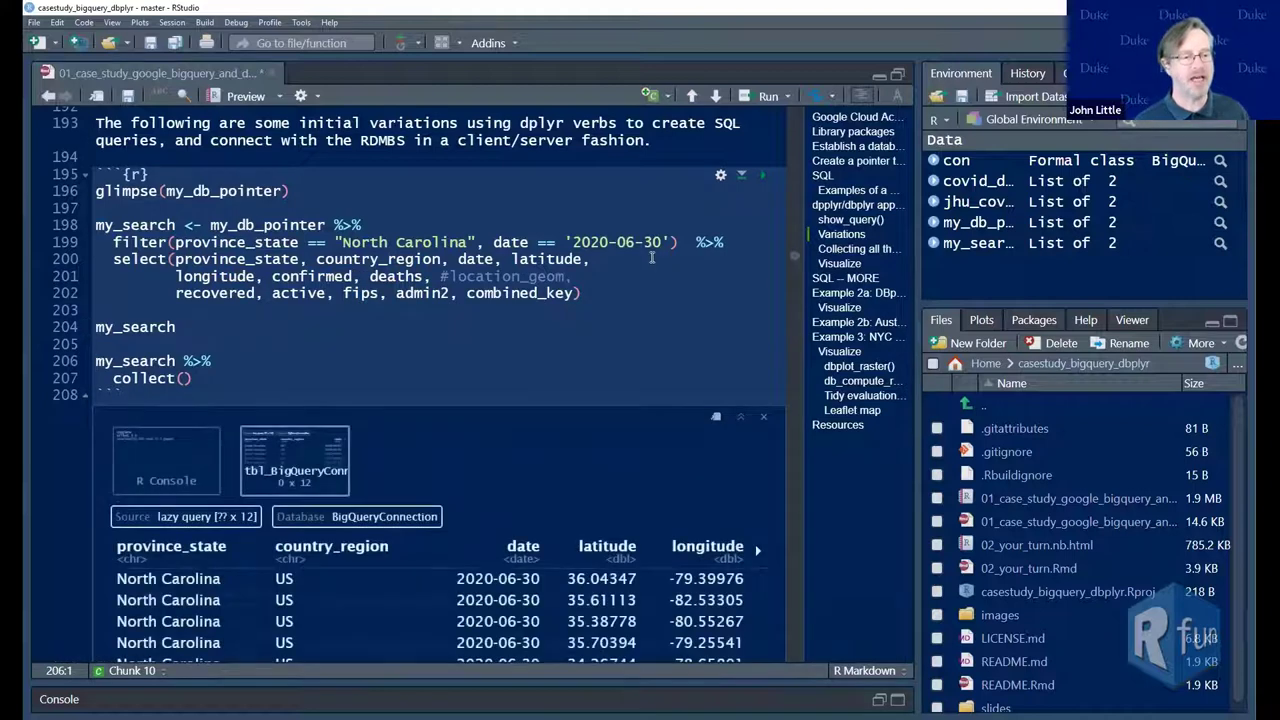
Examine the my_search %>% collect() lines at the end of the chunk by highlighting them
{"action": "scroll", "coordinate": [184, 281], "scroll_direction": "up", "scroll_amount": 3}
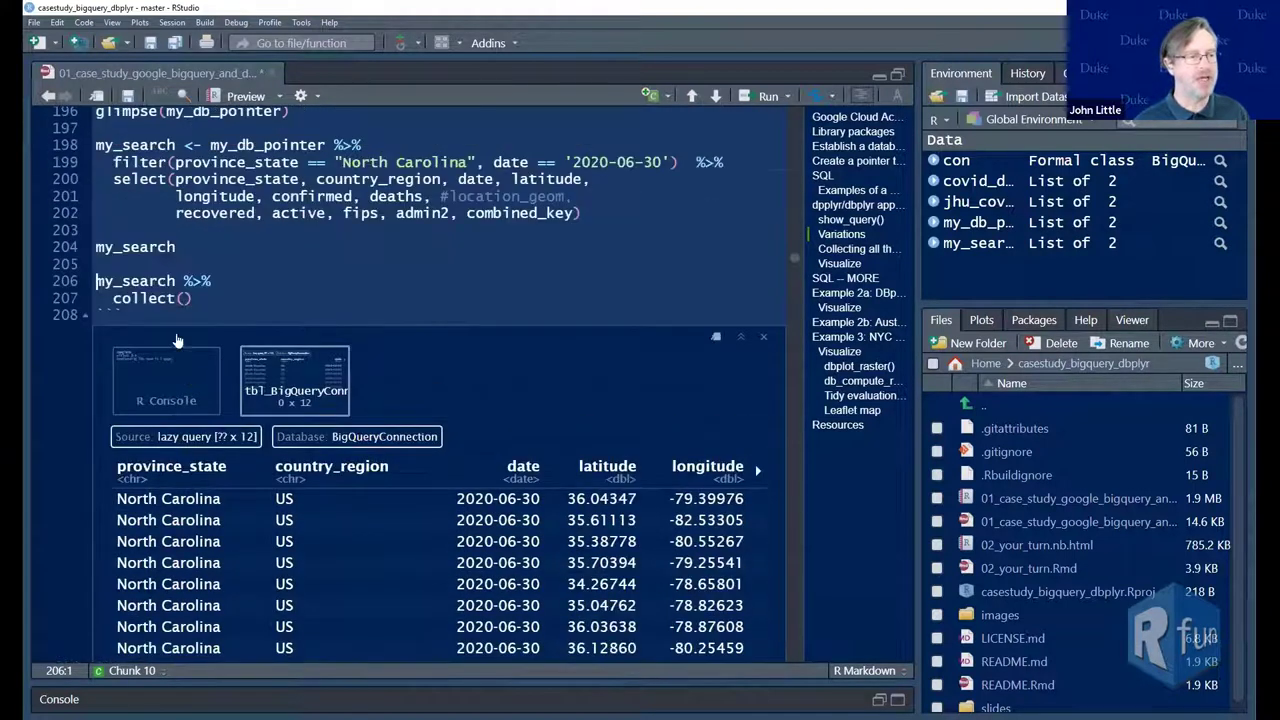
{"action": "left_click", "coordinate": [184, 281]}
{"action": "left_click_drag", "start_coordinate": [184, 281], "coordinate": [196, 298]}
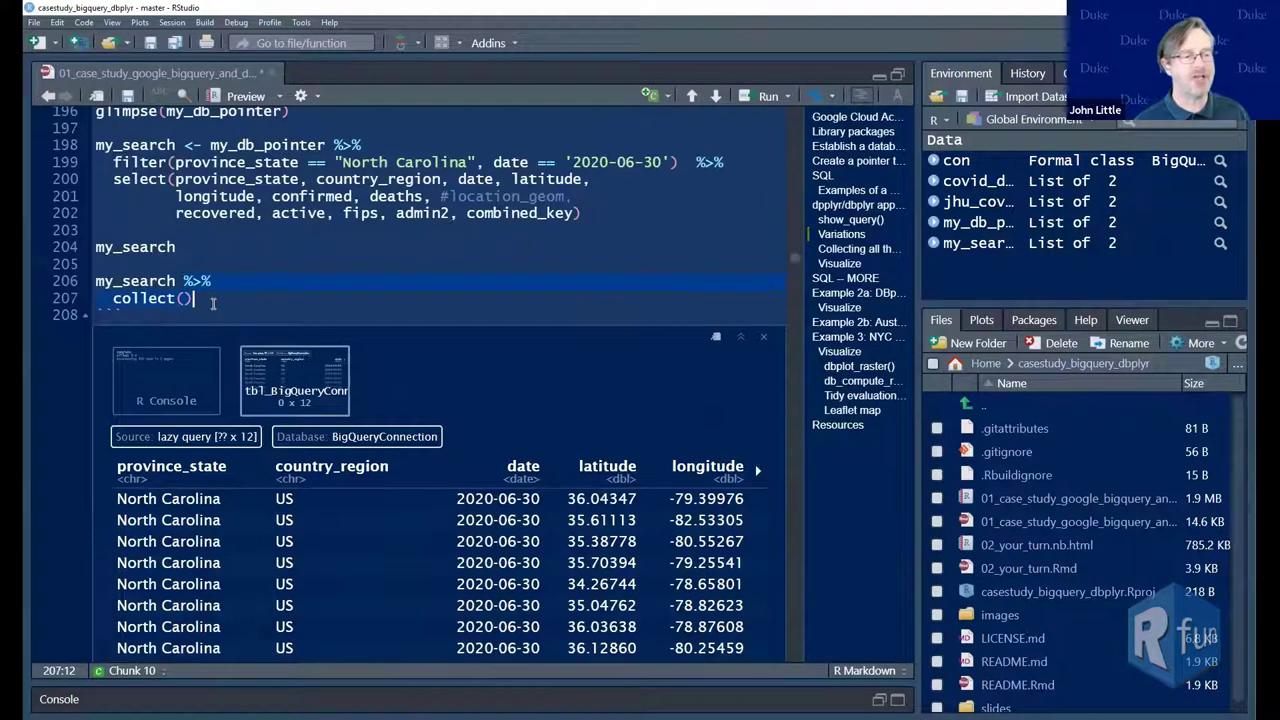
{"action": "left_click", "coordinate": [145, 281]}
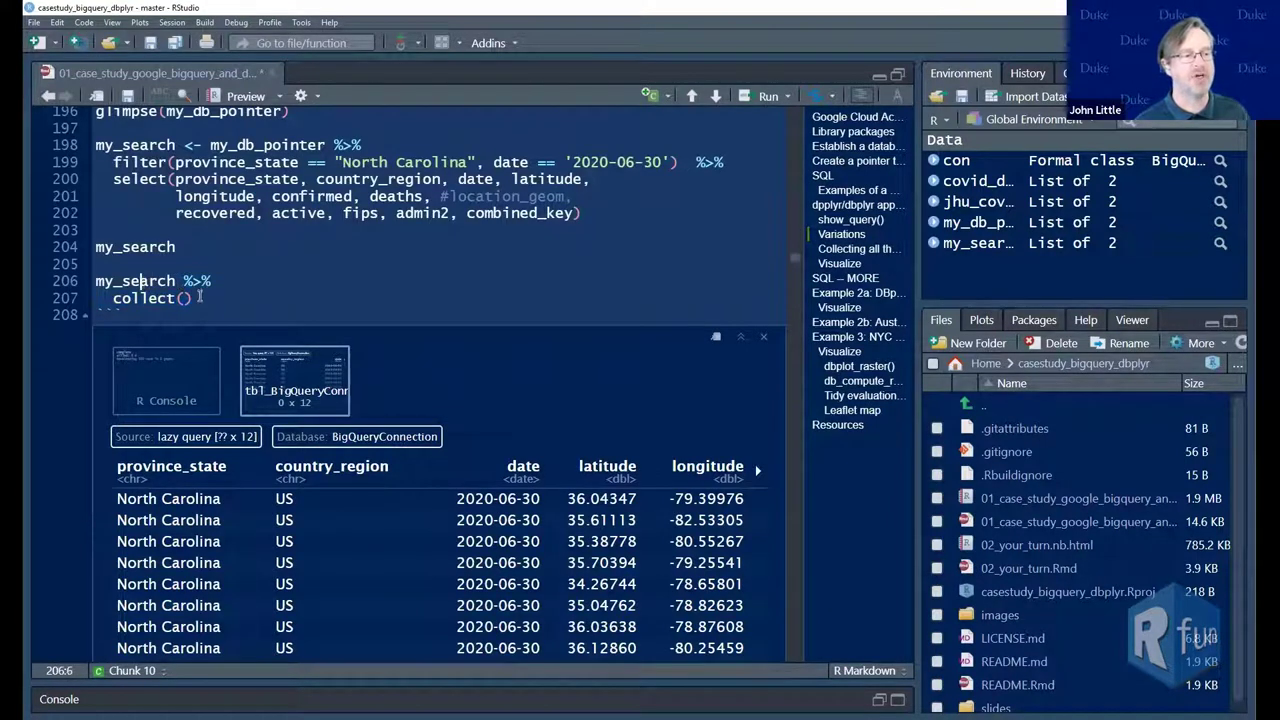
{"action": "left_click", "coordinate": [113, 298]}
{"action": "left_click", "coordinate": [278, 304]}
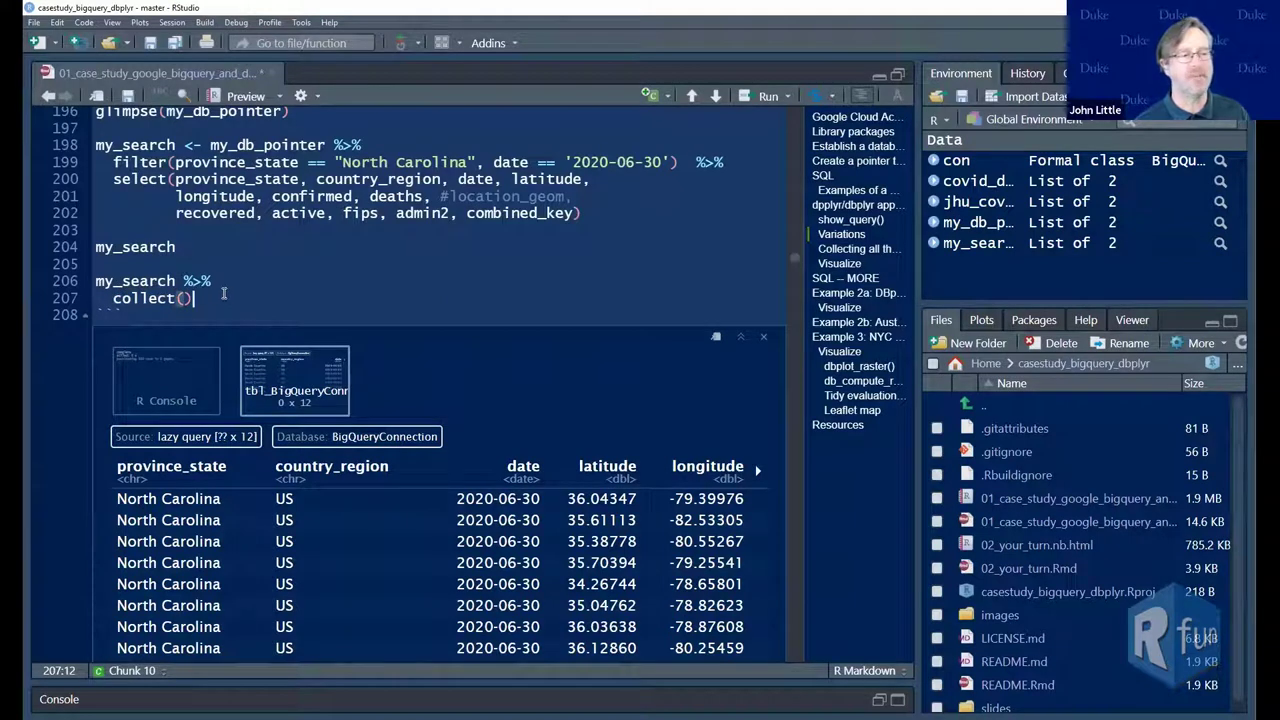
{"action": "left_click", "coordinate": [178, 298]}
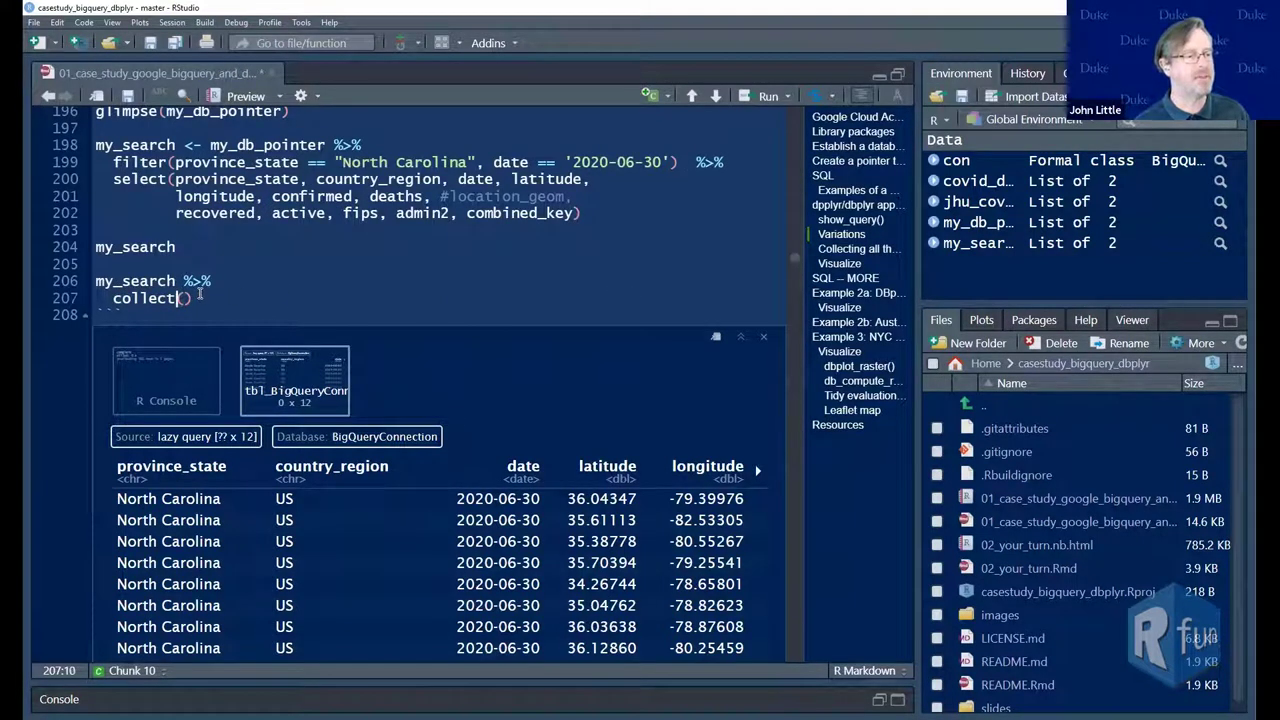
Assign the result of my_search %>% collect() to my_foo_table
{"action": "left_click", "coordinate": [98, 283]}
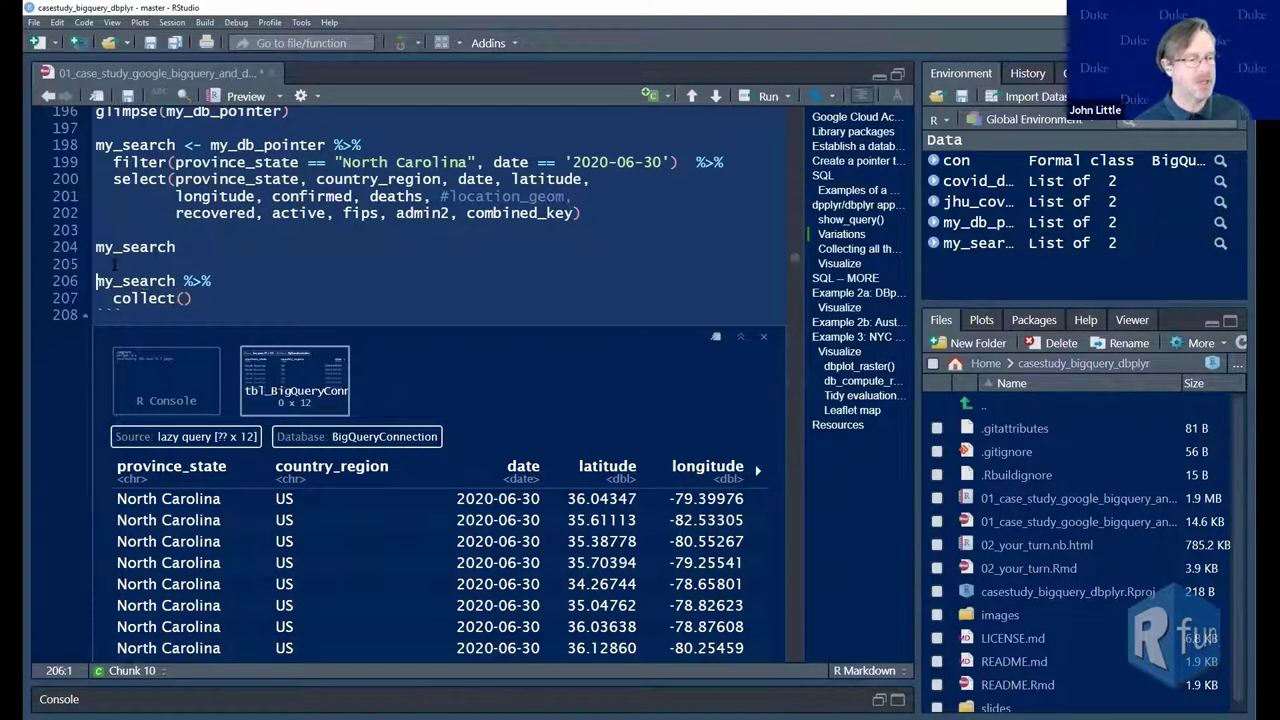
{"action": "type", "text": "my_foo_"}
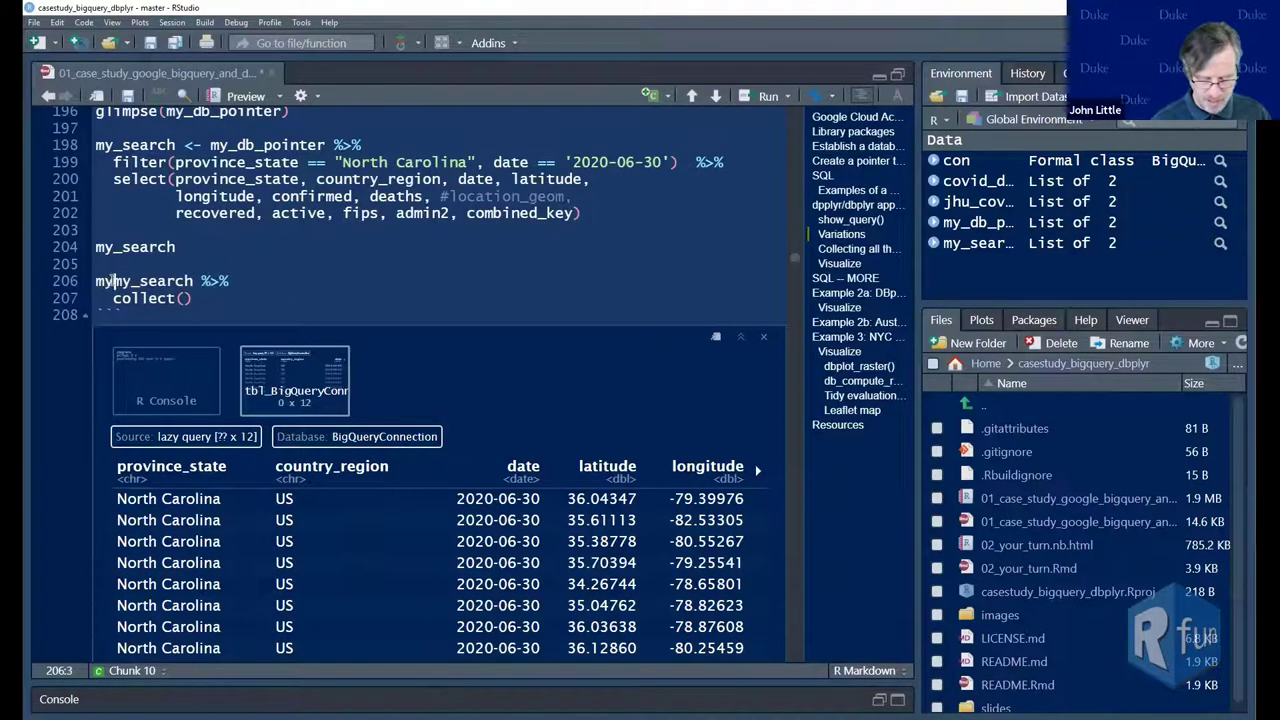
{"action": "type", "text": "table <-"}
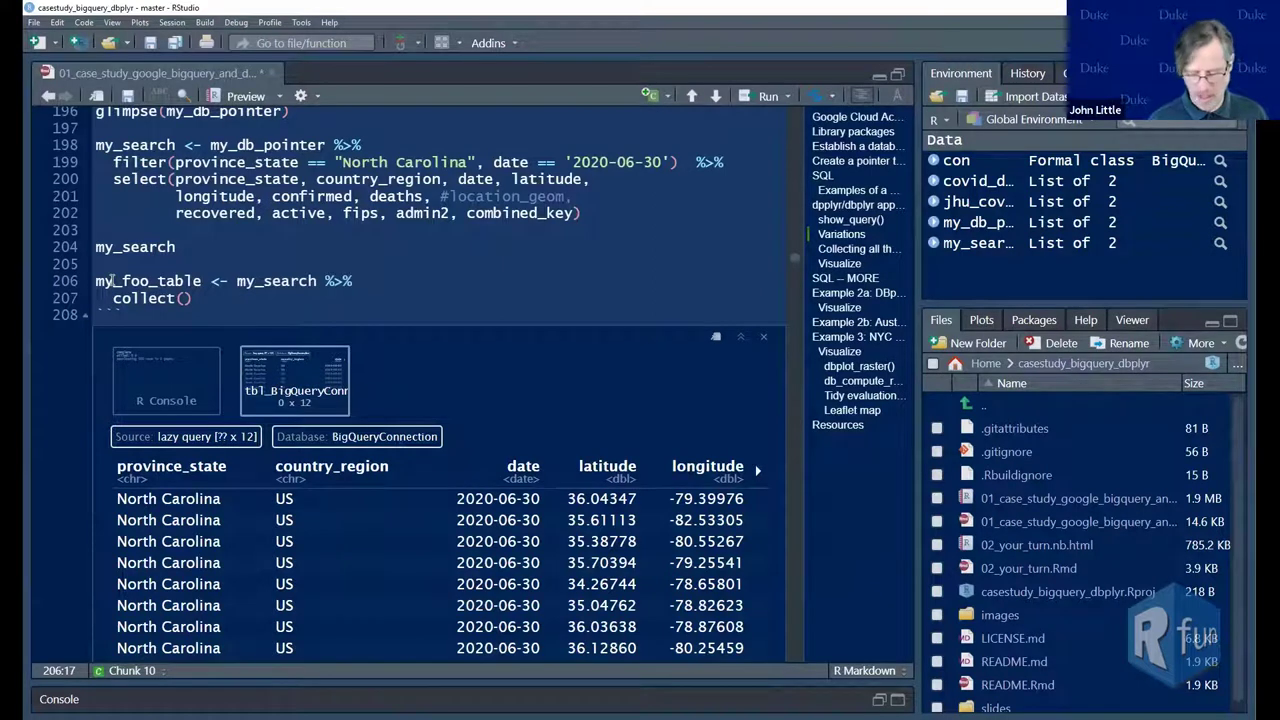
{"action": "key", "text": "Left"}
{"action": "key", "text": "Left"}
{"action": "key", "text": "Left"}
{"action": "key", "text": "Left"}
{"action": "key", "text": "End"}
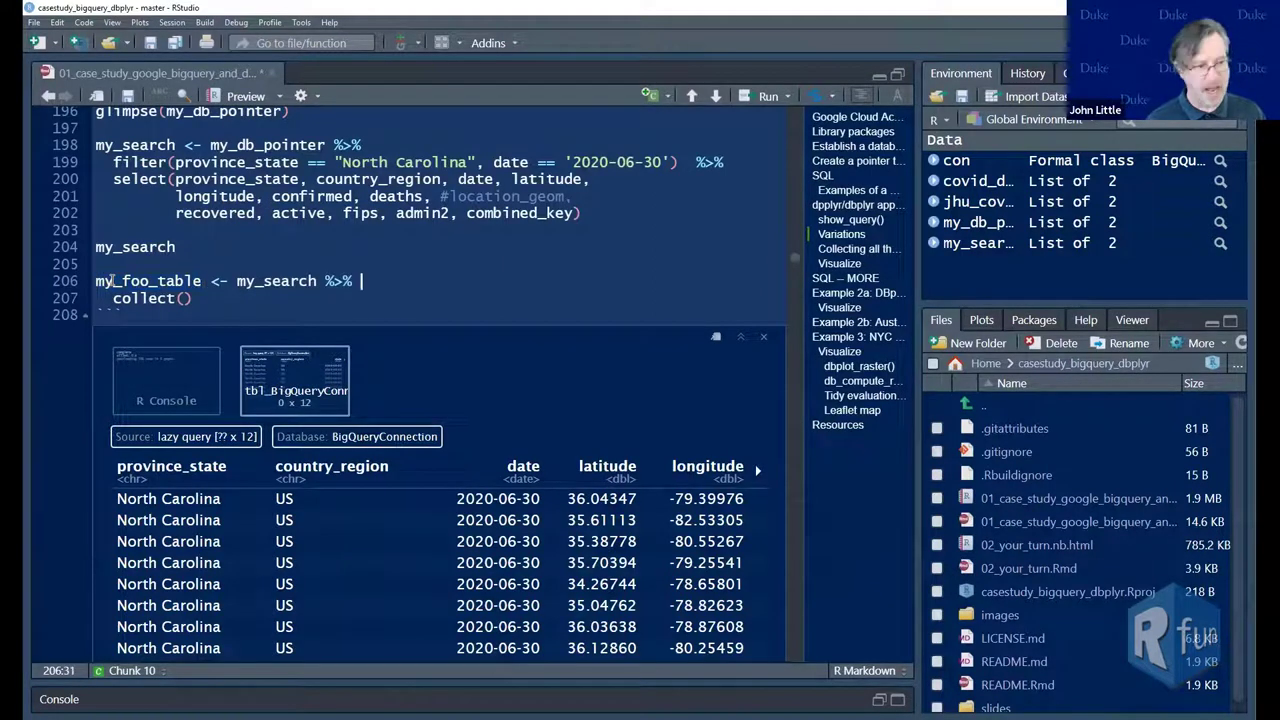
Add a separate my_foo_table line after collect() at the end of the chunk, with a blank line between
{"action": "key", "text": "Down"}
{"action": "key", "text": "Return"}
{"action": "key", "text": "Return"}
{"action": "type", "text": "my_foo_table"}
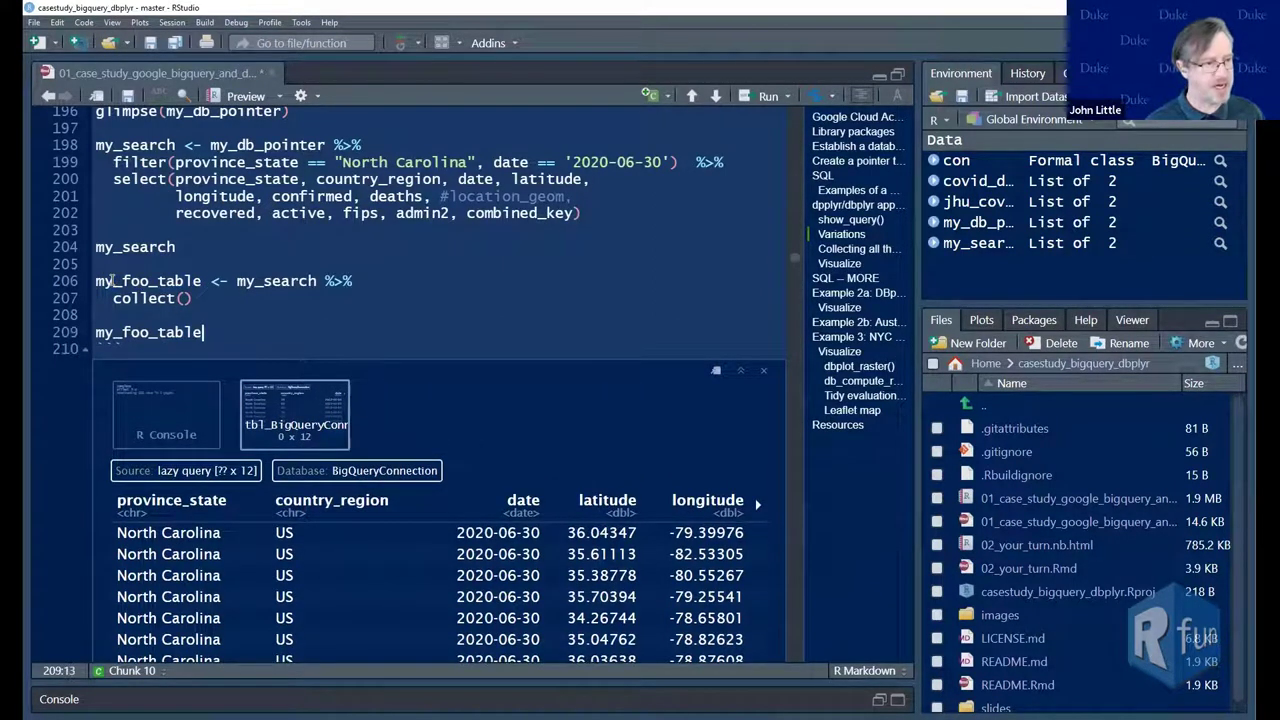
Run the my_foo_table assignment together with the collect() call
{"action": "key", "text": "Home"}
{"action": "key", "text": "shift+Up"}
{"action": "key", "text": "shift+Up"}
{"action": "key", "text": "shift+Up"}
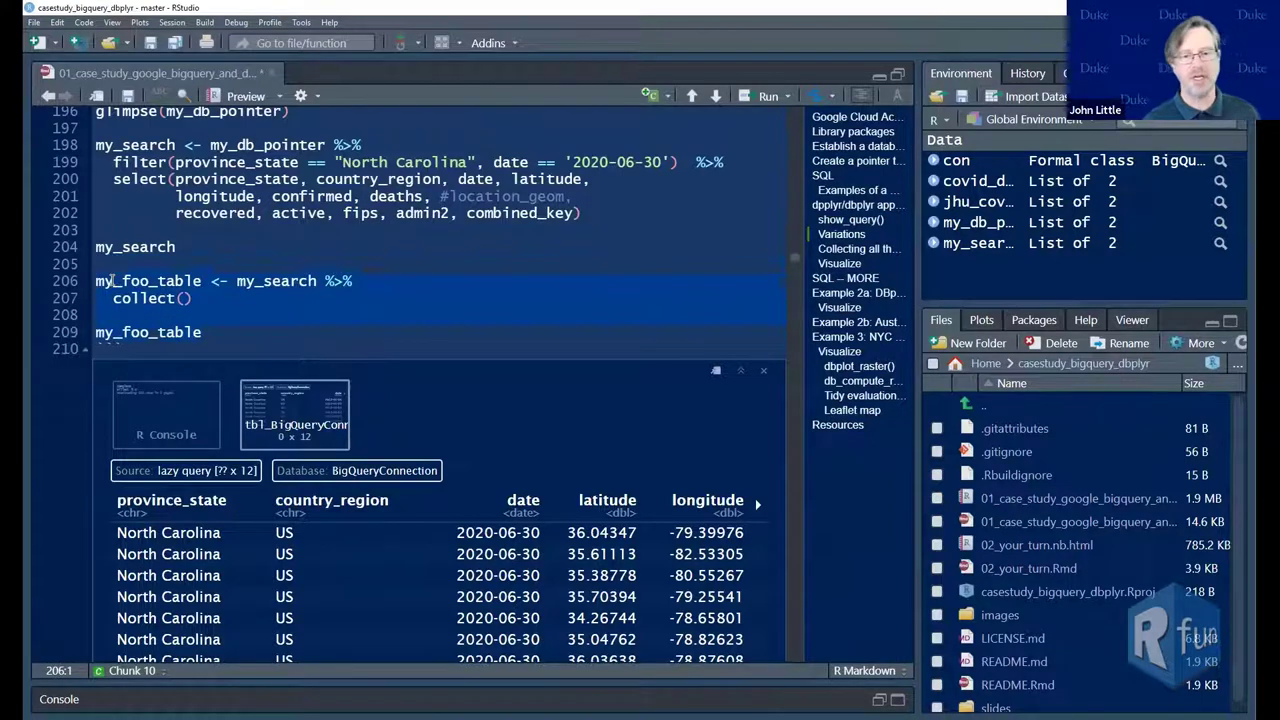
{"action": "key", "text": "ctrl+Return"}
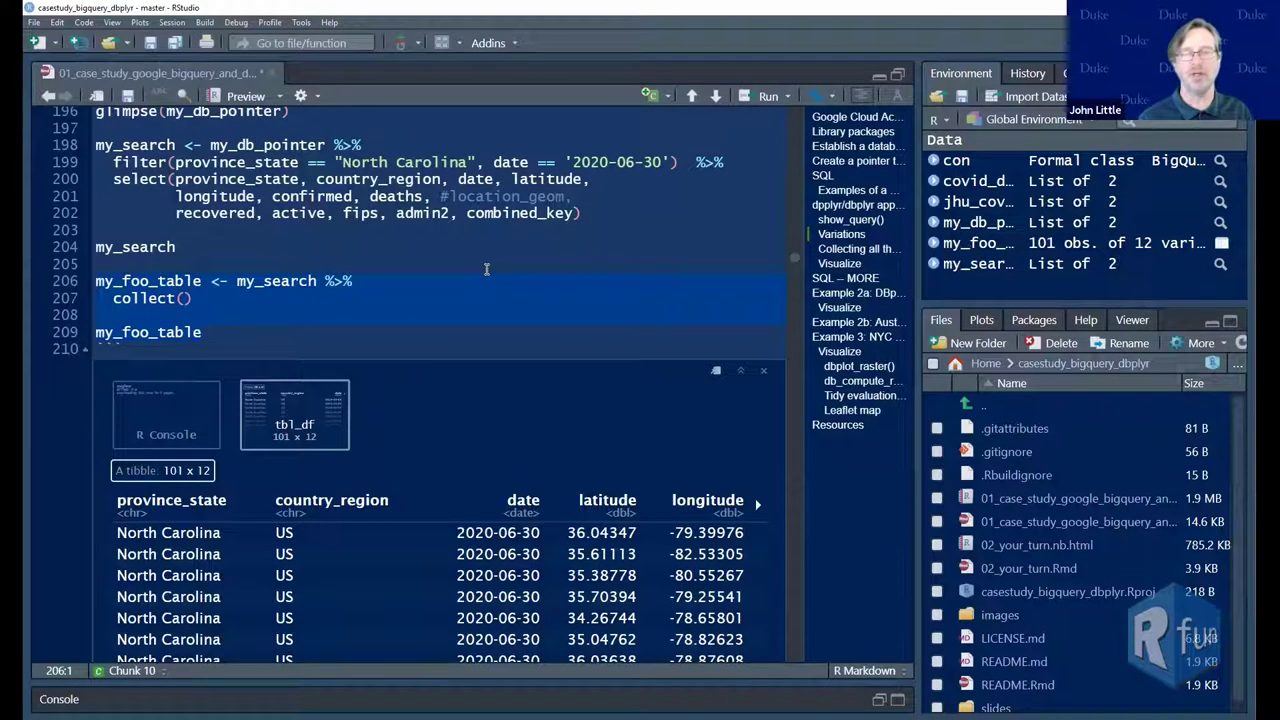
Examine the jhu_covid19_durham_sinceApril chunk, highlighting collect() and the '2020-04-01' date filter, and look back at the my_foo_table output
{"action": "scroll", "coordinate": [486, 268], "scroll_direction": "down", "scroll_amount": 10}
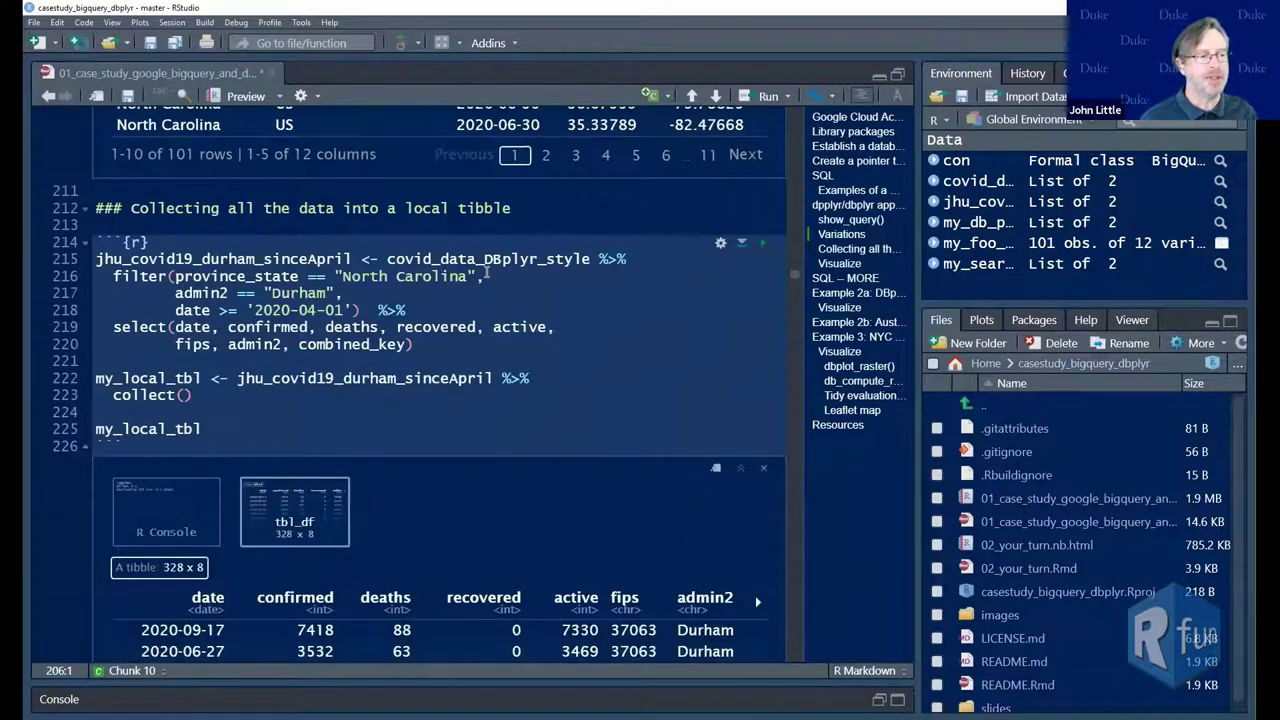
{"action": "scroll", "coordinate": [486, 272], "scroll_direction": "down", "scroll_amount": 1}
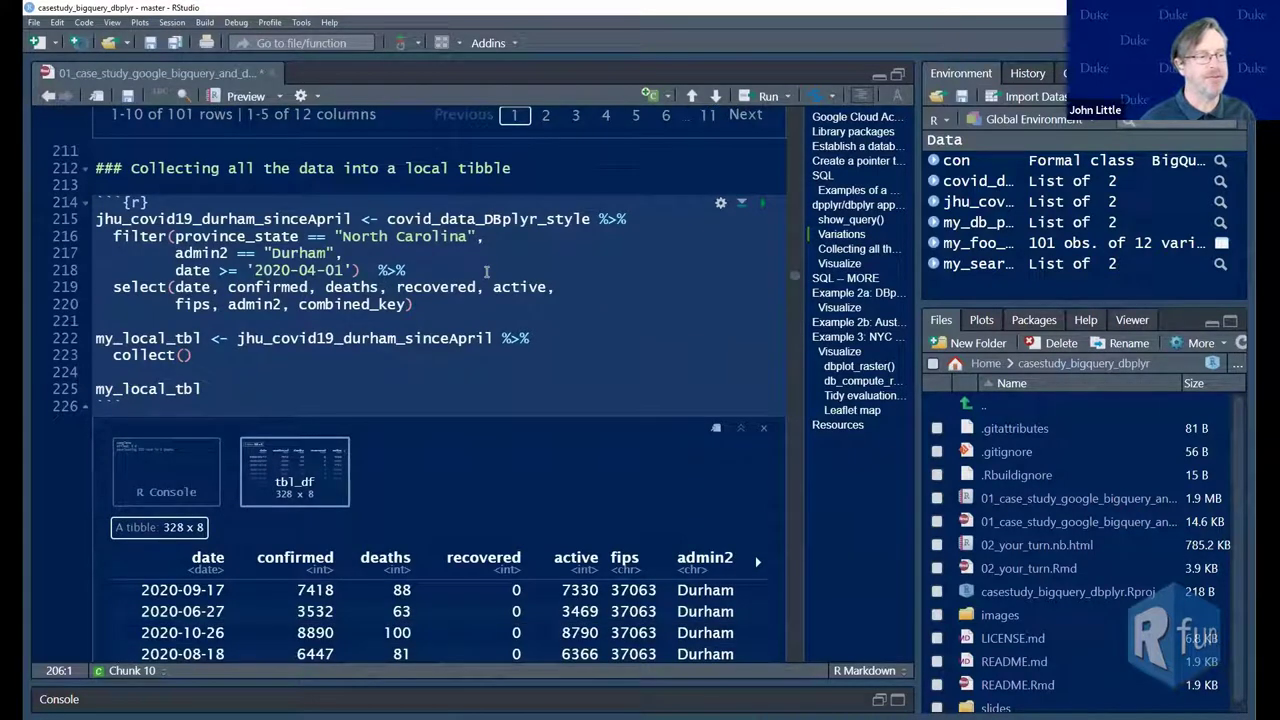
{"action": "scroll", "coordinate": [486, 272], "scroll_direction": "down", "scroll_amount": 1}
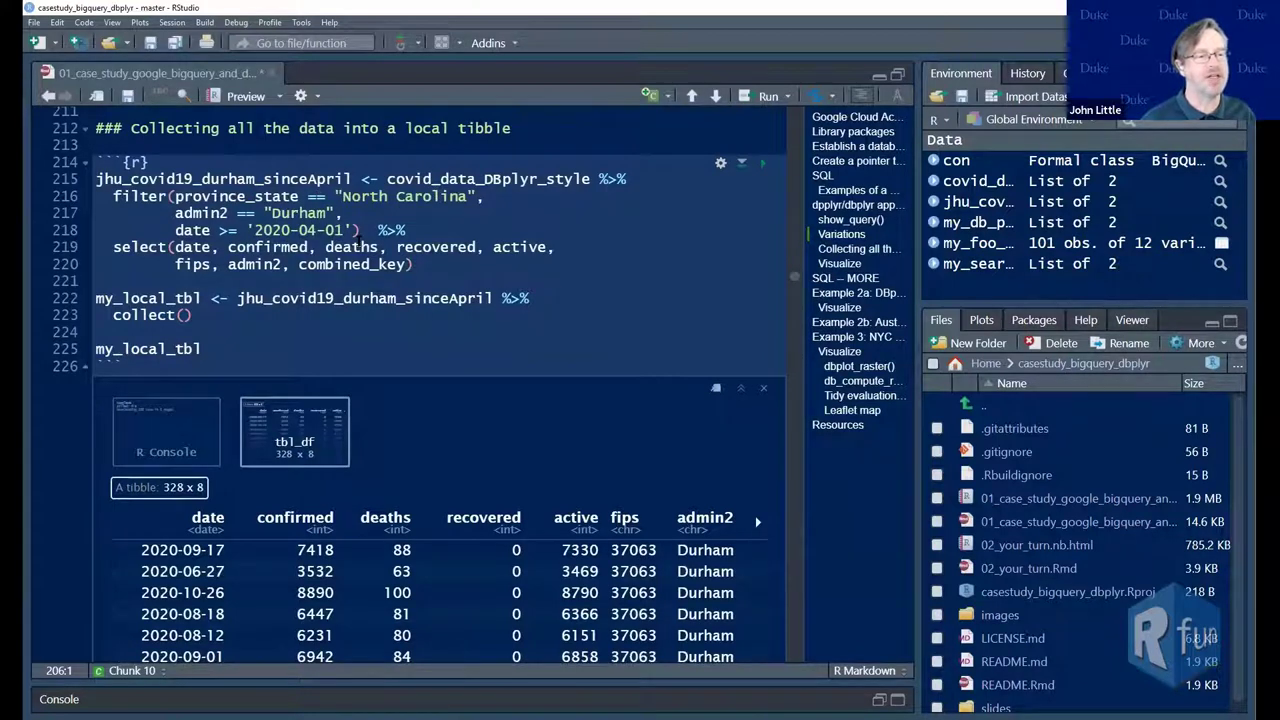
{"action": "scroll", "coordinate": [357, 241], "scroll_direction": "up", "scroll_amount": 1}
{"action": "left_click", "coordinate": [151, 357]}
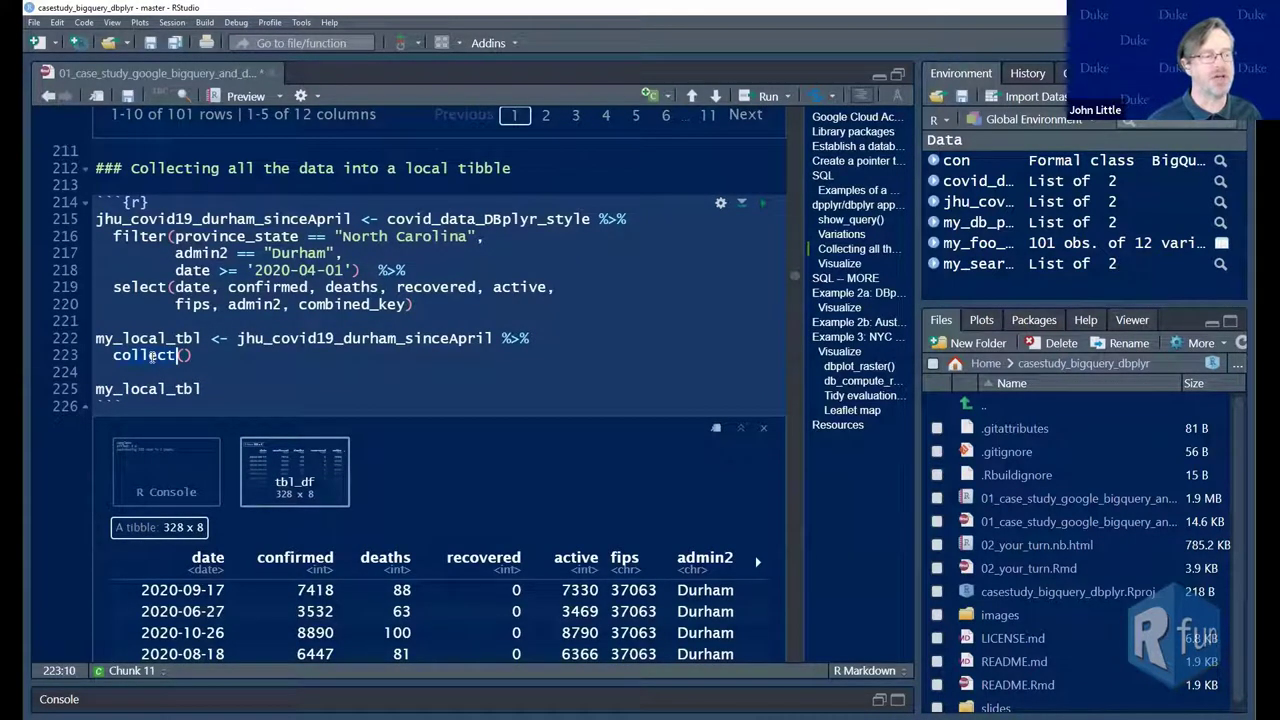
{"action": "left_click", "coordinate": [327, 254]}
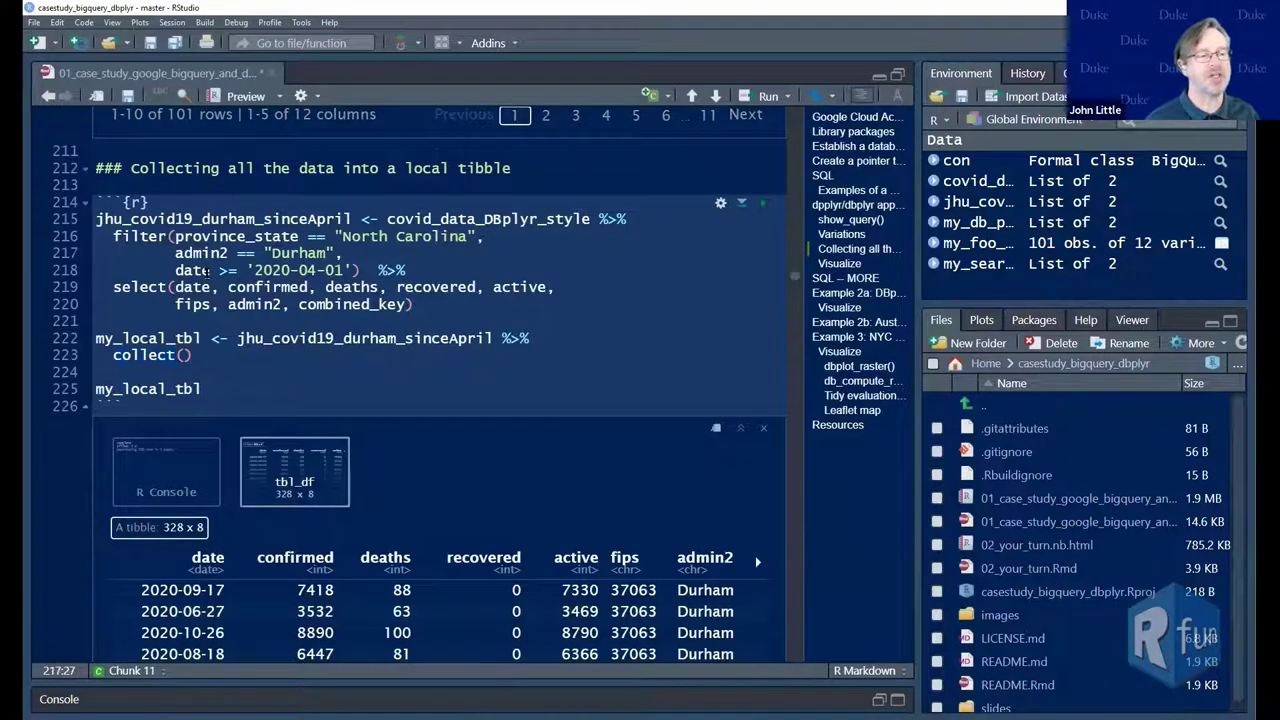
{"action": "left_click", "coordinate": [199, 270]}
{"action": "left_click_drag", "start_coordinate": [250, 270], "coordinate": [342, 270]}
{"action": "scroll", "coordinate": [345, 283], "scroll_direction": "up", "scroll_amount": 8}
{"action": "scroll", "coordinate": [345, 283], "scroll_direction": "up", "scroll_amount": 1}
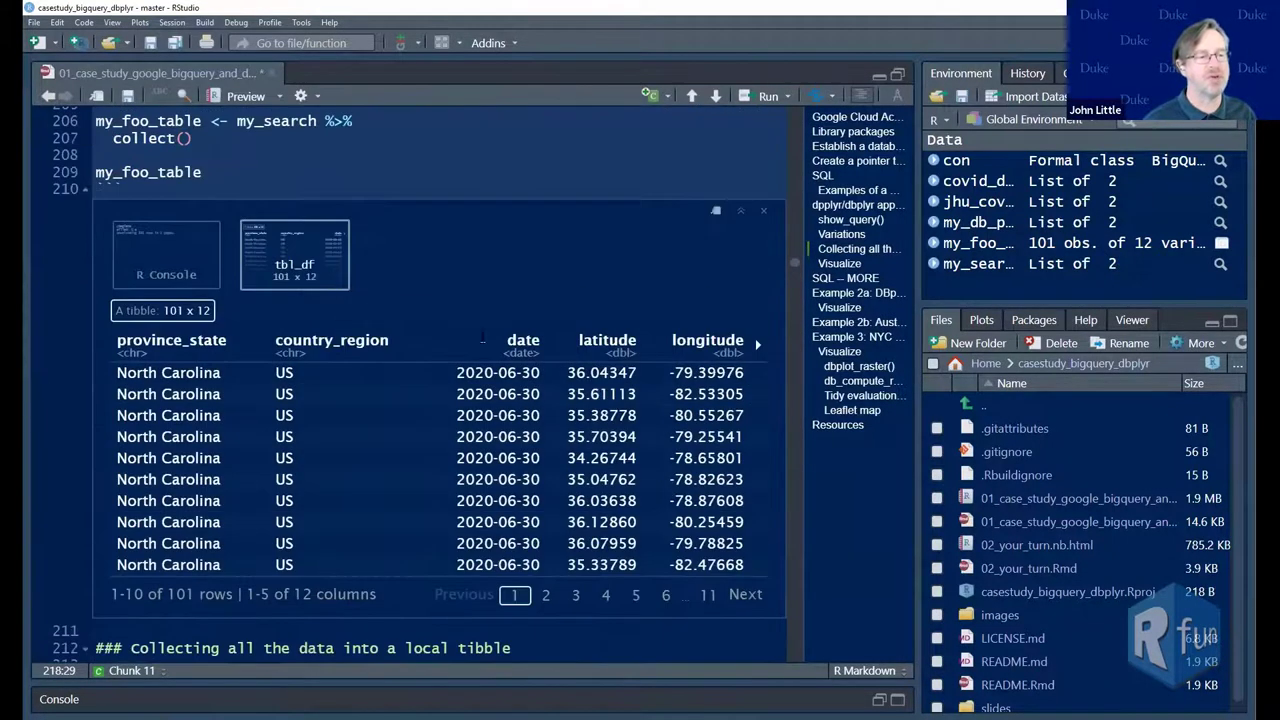
Compare the single-date filter in my_search with the date >= '2020-04-01' filter and select() columns of the jhu_covid19_durham_sinceApril chunk
{"action": "scroll", "coordinate": [400, 186], "scroll_direction": "up", "scroll_amount": 4}
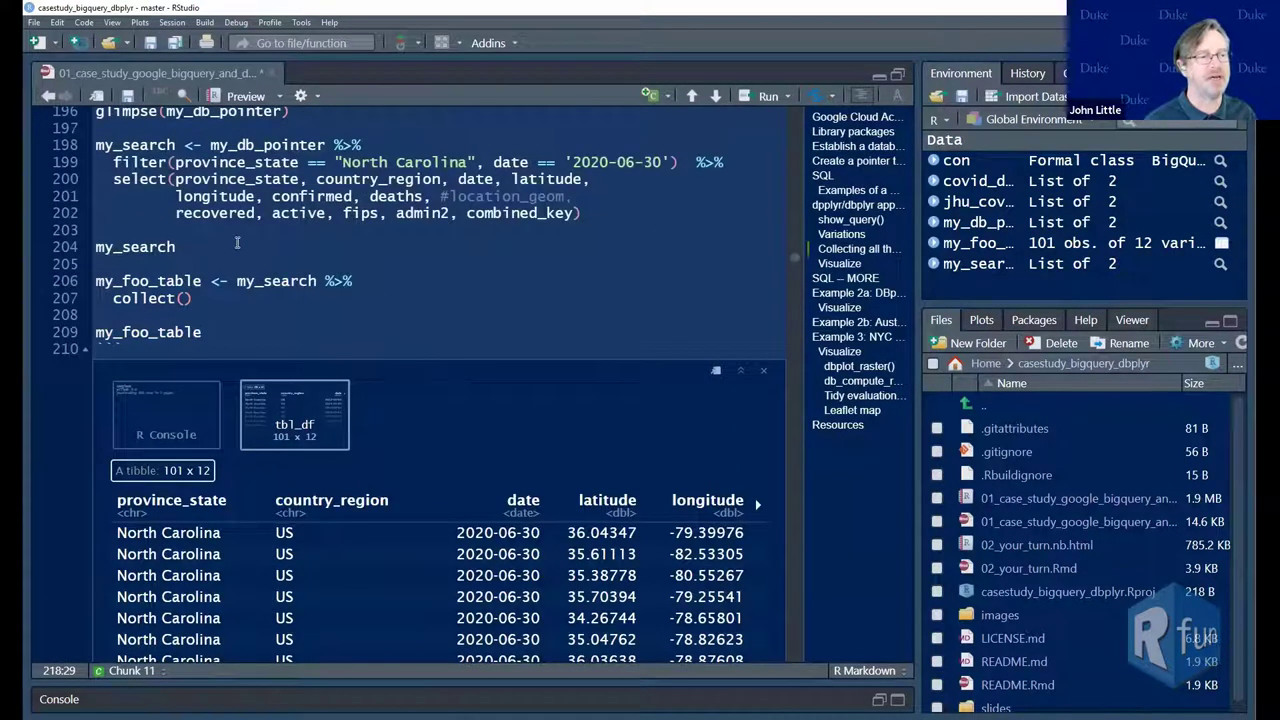
{"action": "left_click_drag", "start_coordinate": [494, 161], "coordinate": [676, 162]}
{"action": "scroll", "coordinate": [494, 345], "scroll_direction": "down", "scroll_amount": 10}
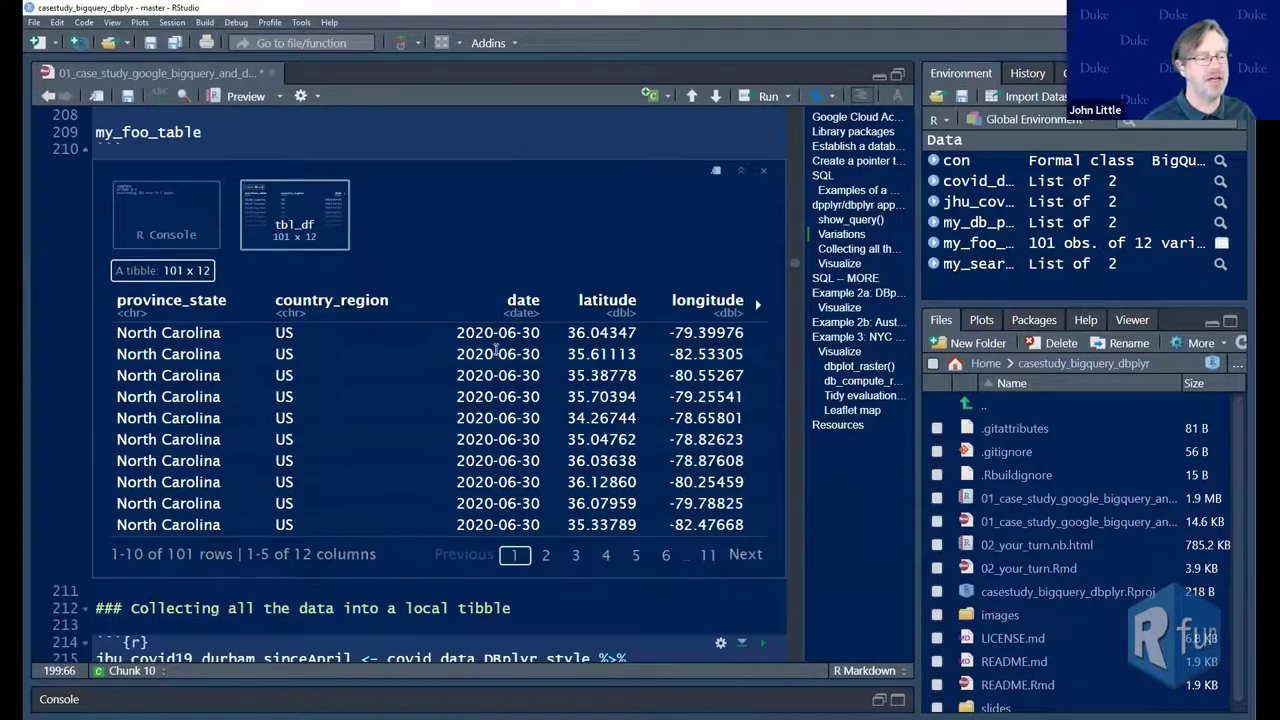
{"action": "scroll", "coordinate": [494, 348], "scroll_direction": "up", "scroll_amount": 3}
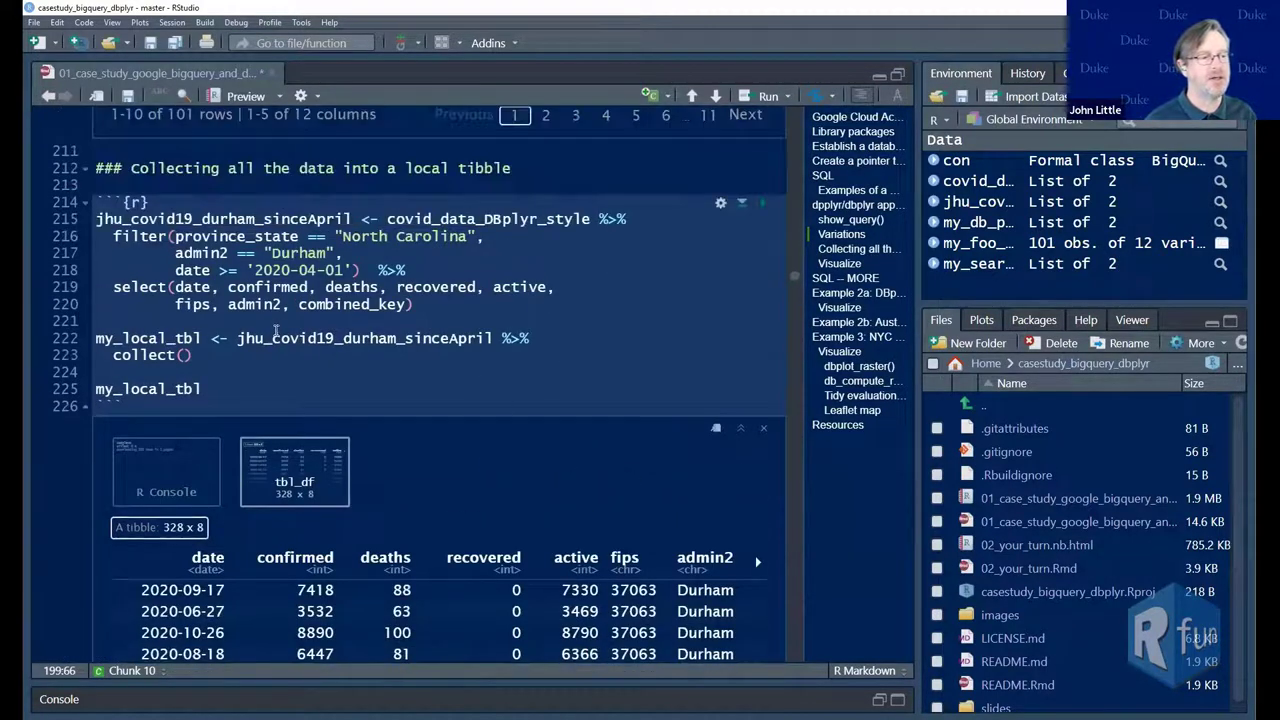
{"action": "left_click", "coordinate": [289, 270]}
{"action": "left_click", "coordinate": [347, 270]}
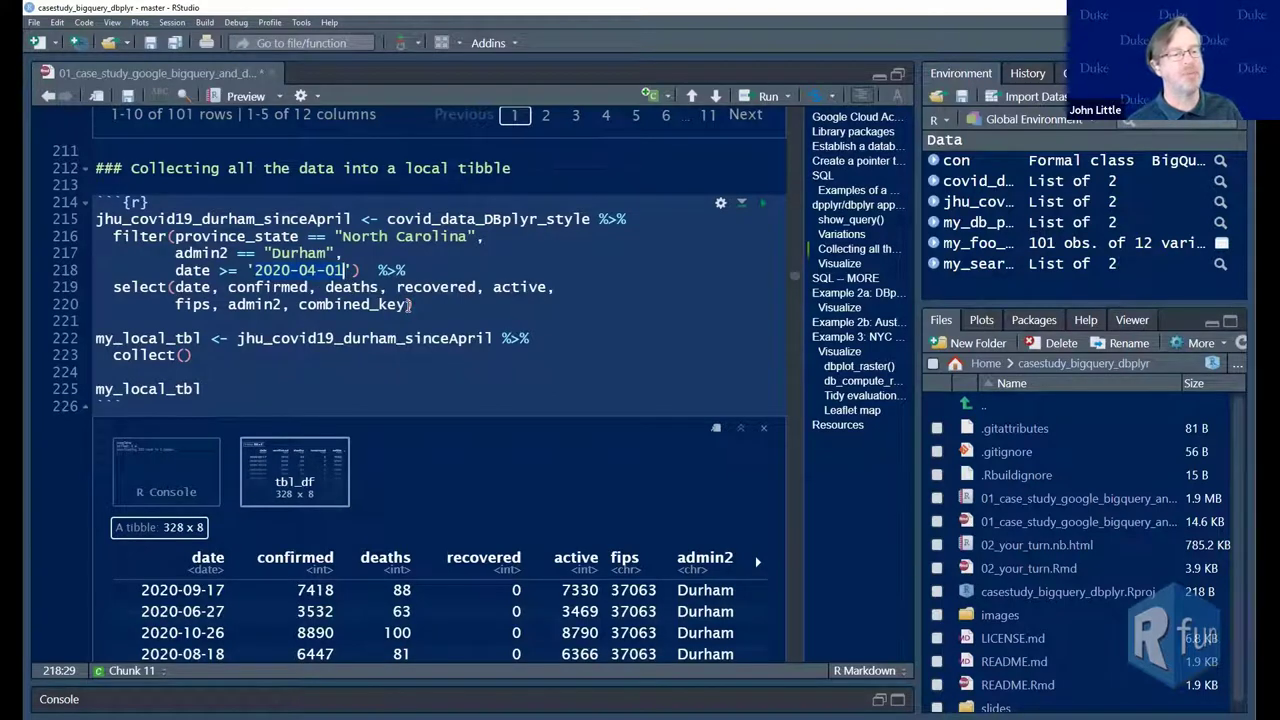
{"action": "left_click", "coordinate": [228, 287]}
{"action": "left_click", "coordinate": [178, 287]}
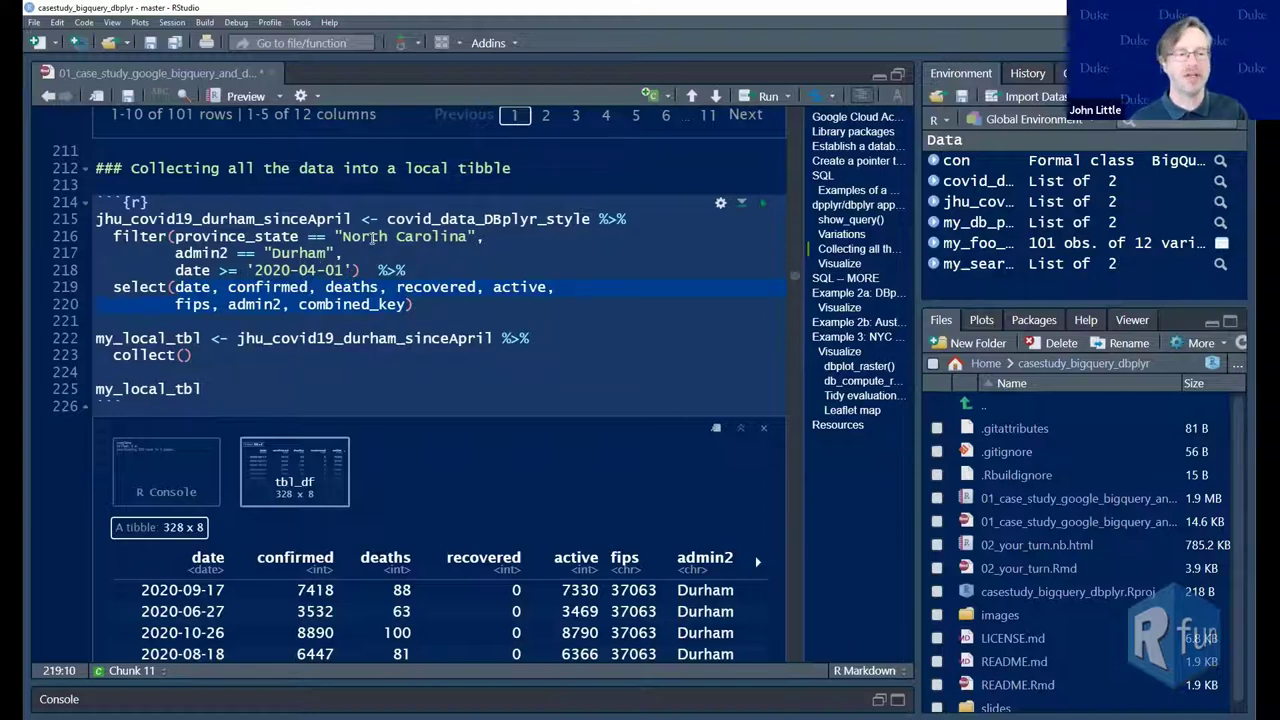
{"action": "left_click", "coordinate": [372, 252]}
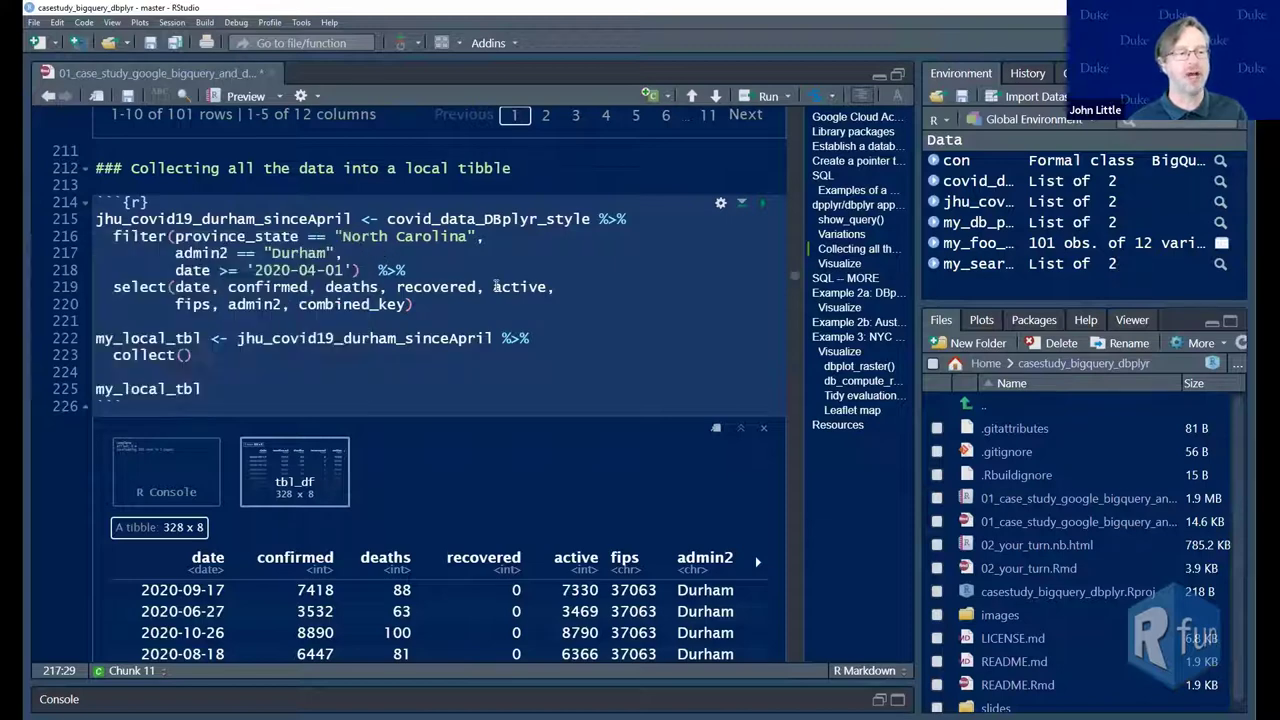
{"action": "left_click", "coordinate": [494, 287]}
Run the chunk that collects jhu_covid19_durham_sinceApril into my_local_tbl and prints it
{"action": "left_click", "coordinate": [92, 339]}
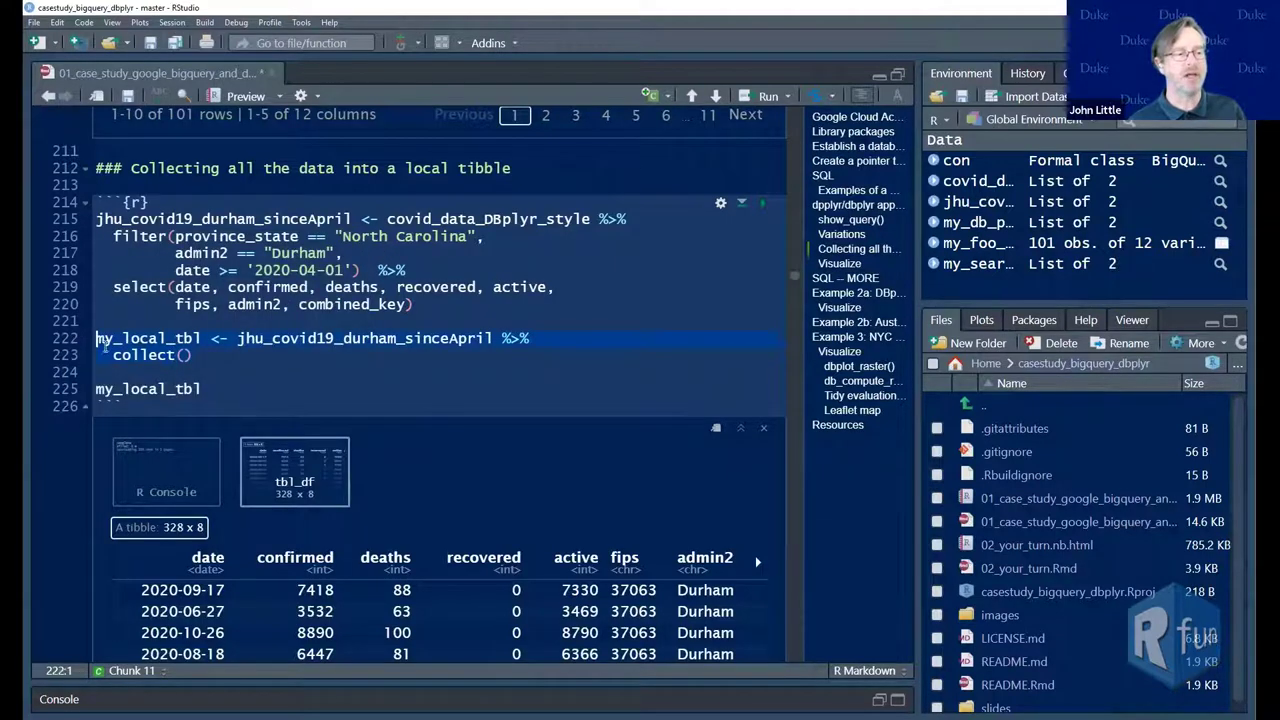
{"action": "left_click", "coordinate": [238, 350]}
{"action": "key", "text": "ctrl+shift+Return"}
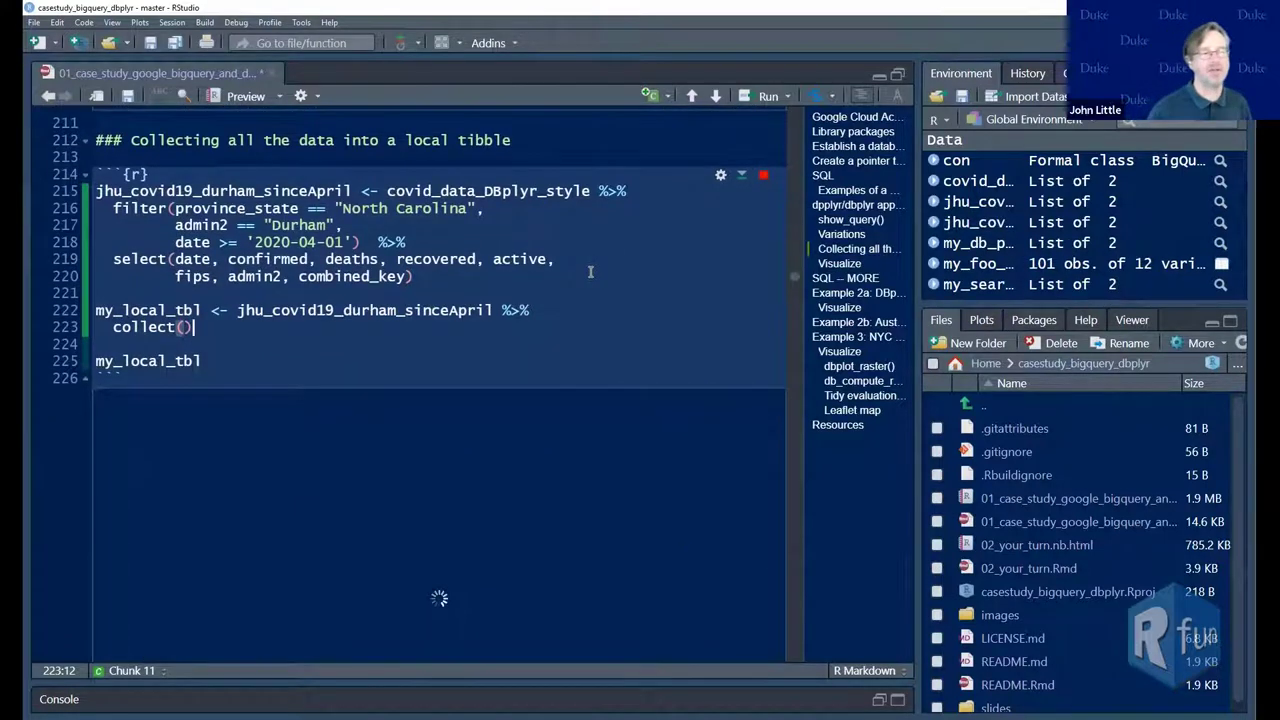
Examine the chunk's filter() and select() lines and the order of the dates in the my_local_tbl output
{"action": "triple_click", "coordinate": [236, 242]}
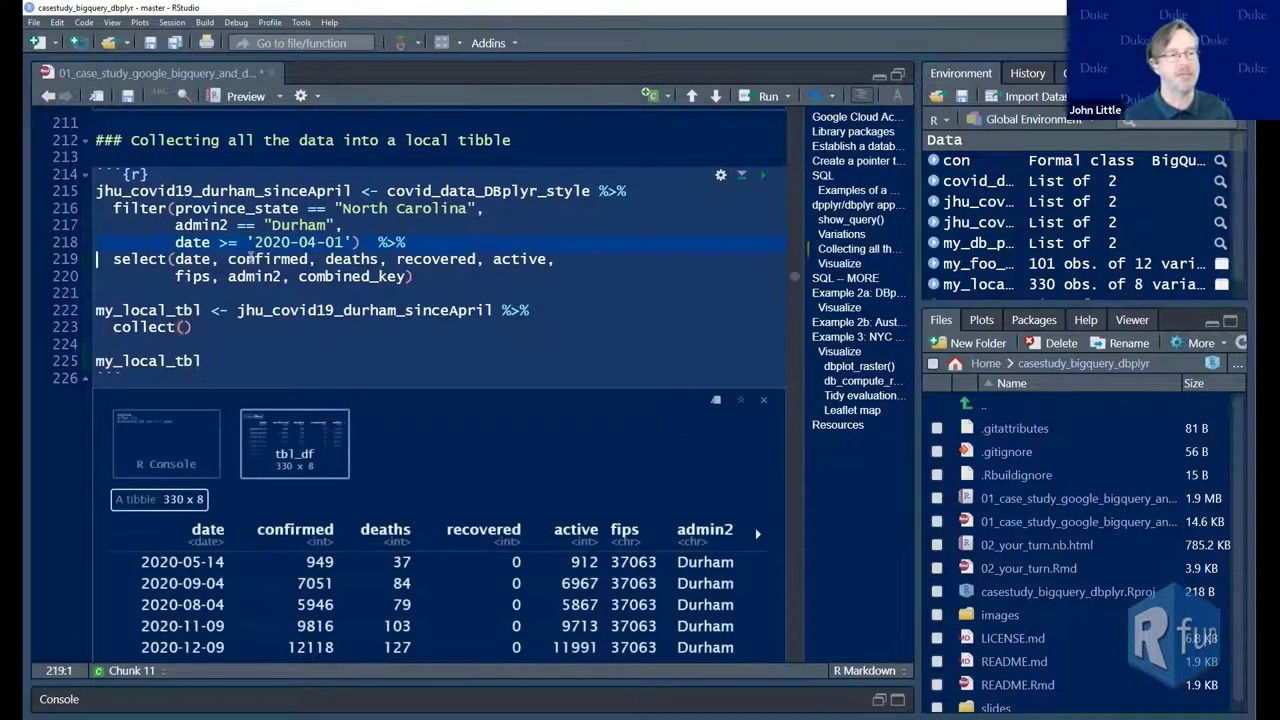
{"action": "left_click", "coordinate": [236, 242]}
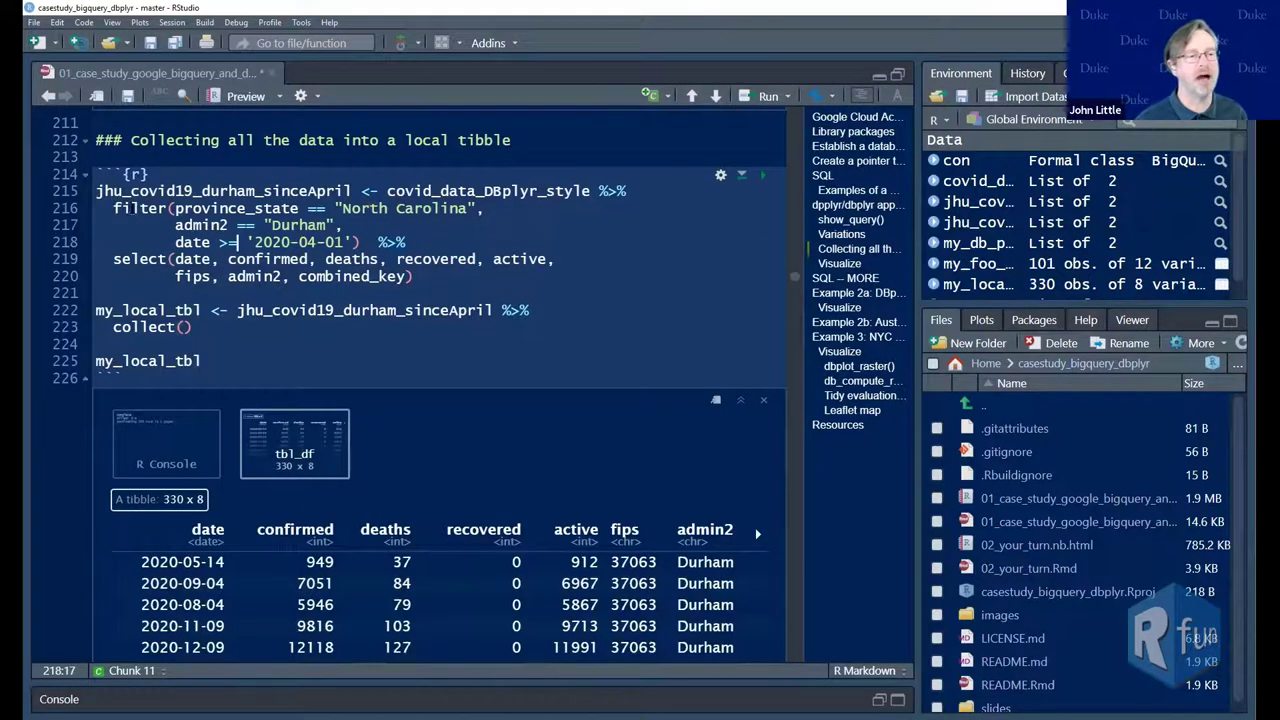
{"action": "left_click_drag", "start_coordinate": [114, 207], "coordinate": [428, 278]}
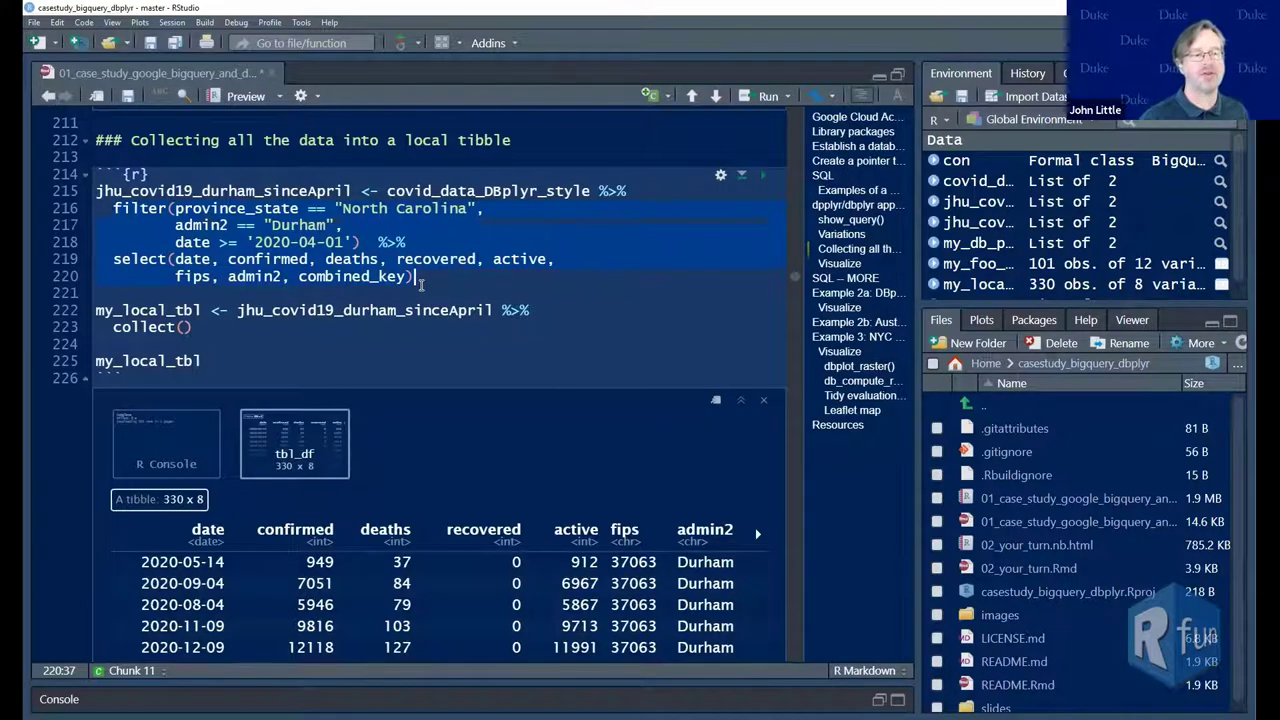
{"action": "scroll", "coordinate": [260, 275], "scroll_direction": "down", "scroll_amount": 3}
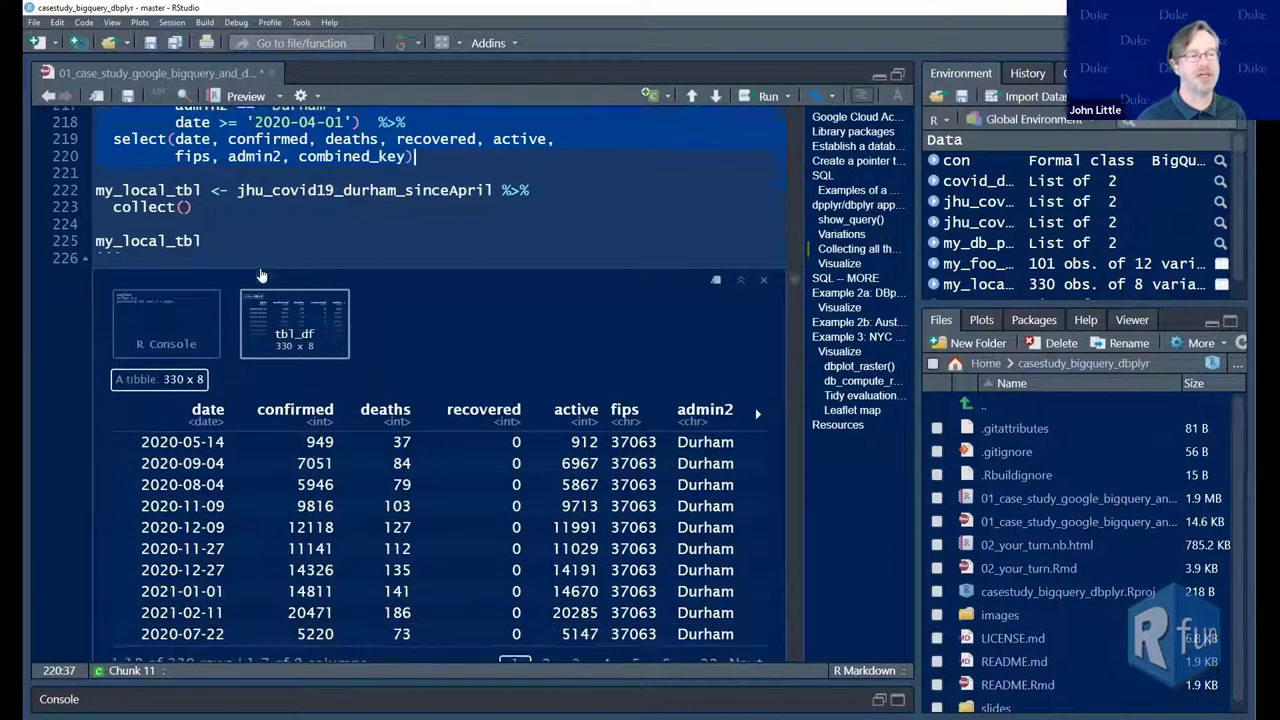
{"action": "scroll", "coordinate": [260, 275], "scroll_direction": "down", "scroll_amount": 1}
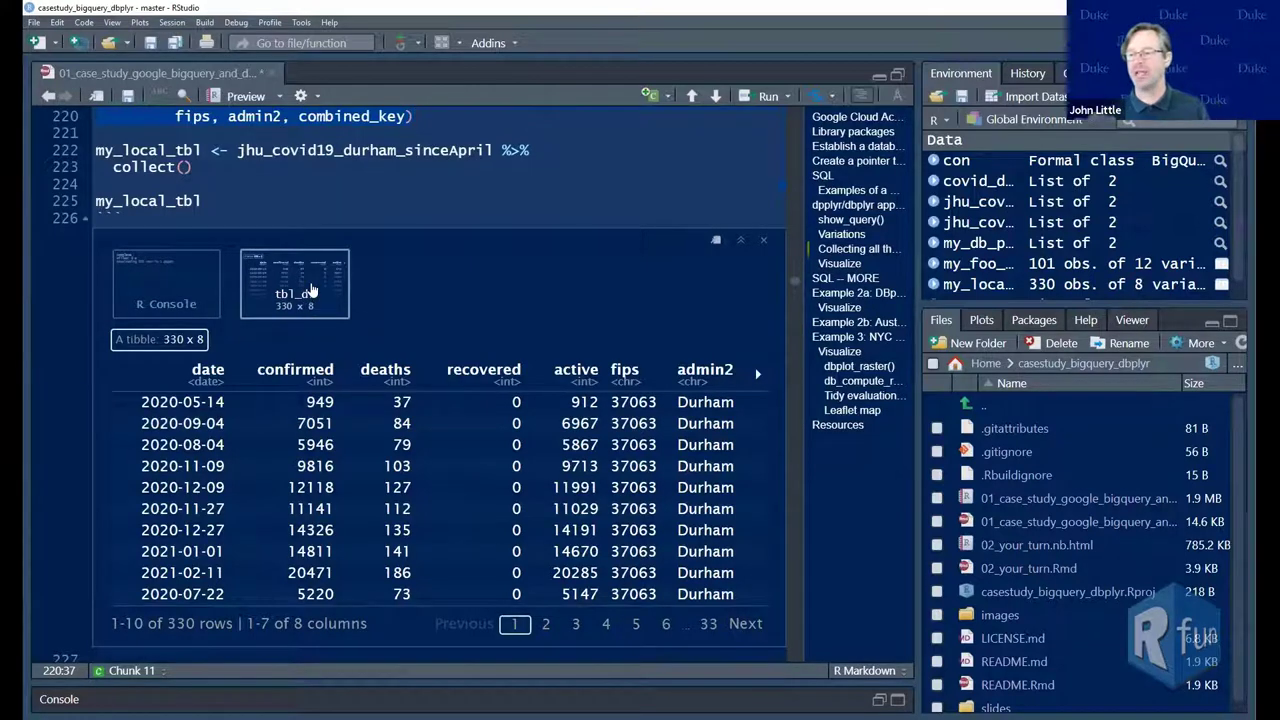
{"action": "scroll", "coordinate": [312, 288], "scroll_direction": "up", "scroll_amount": 4}
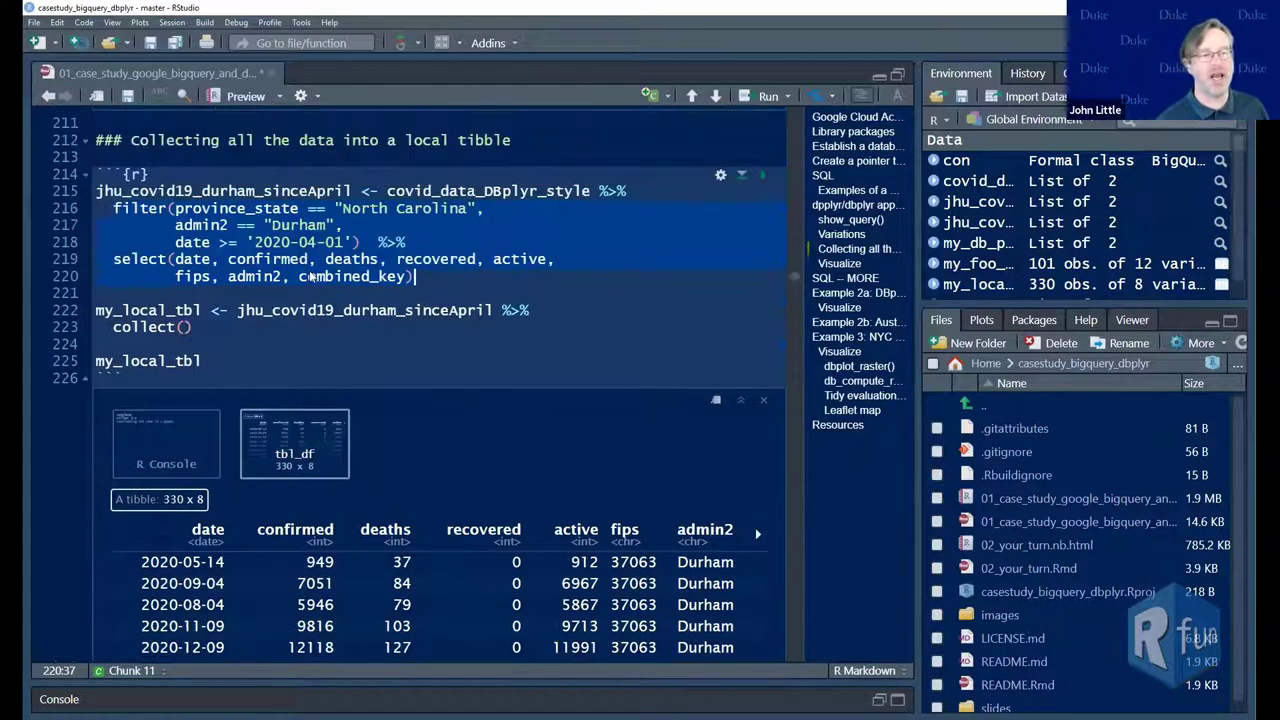
{"action": "left_click", "coordinate": [300, 242]}
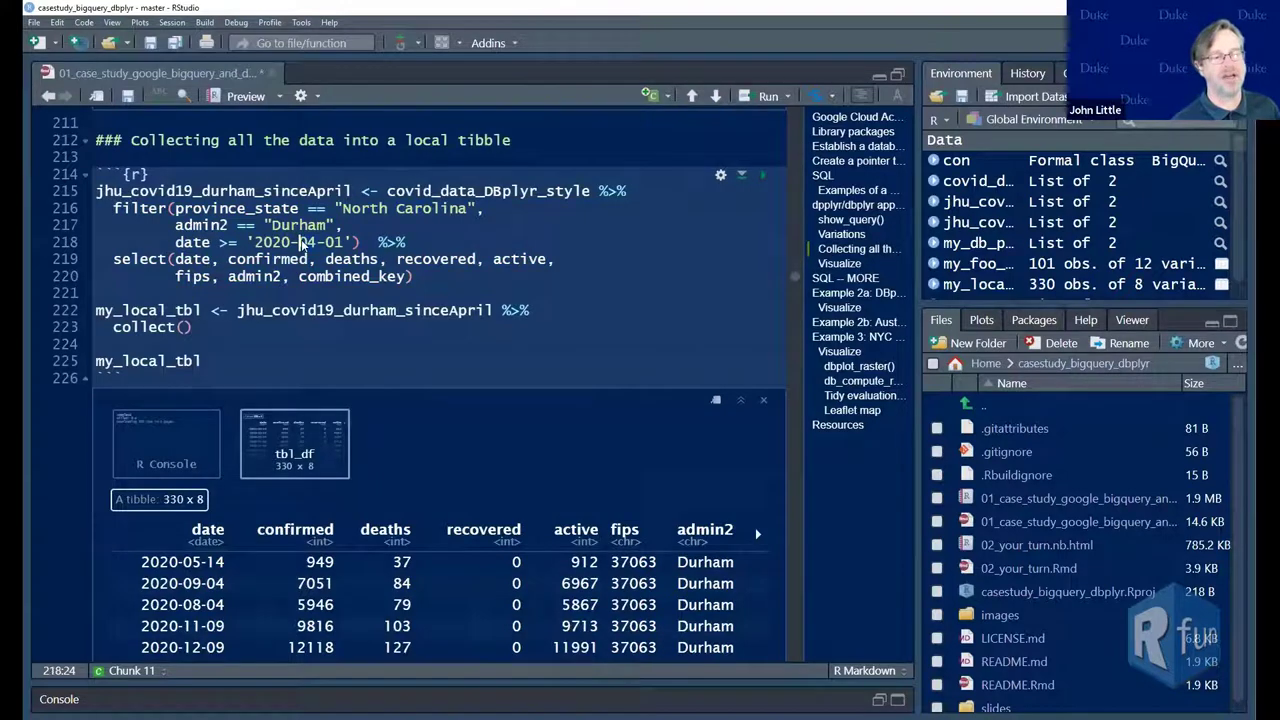
{"action": "scroll", "coordinate": [381, 393], "scroll_direction": "down", "scroll_amount": 7}
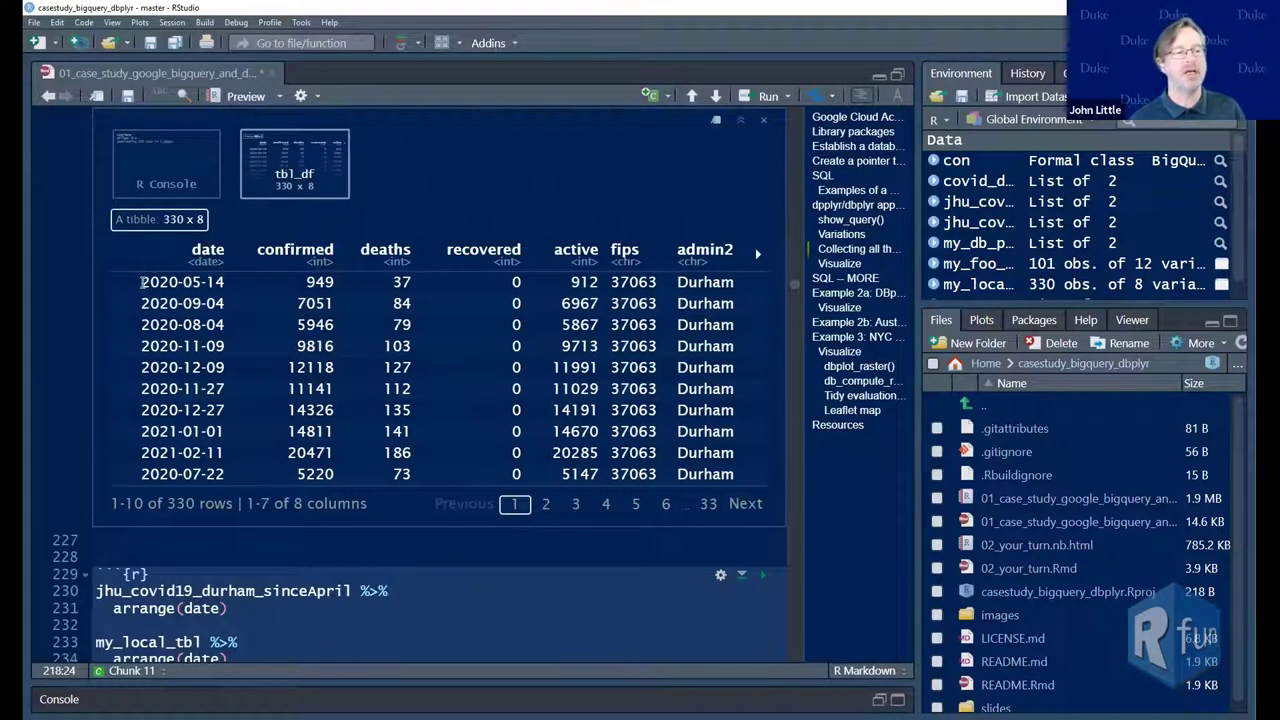
{"action": "left_click_drag", "start_coordinate": [142, 283], "coordinate": [244, 285]}
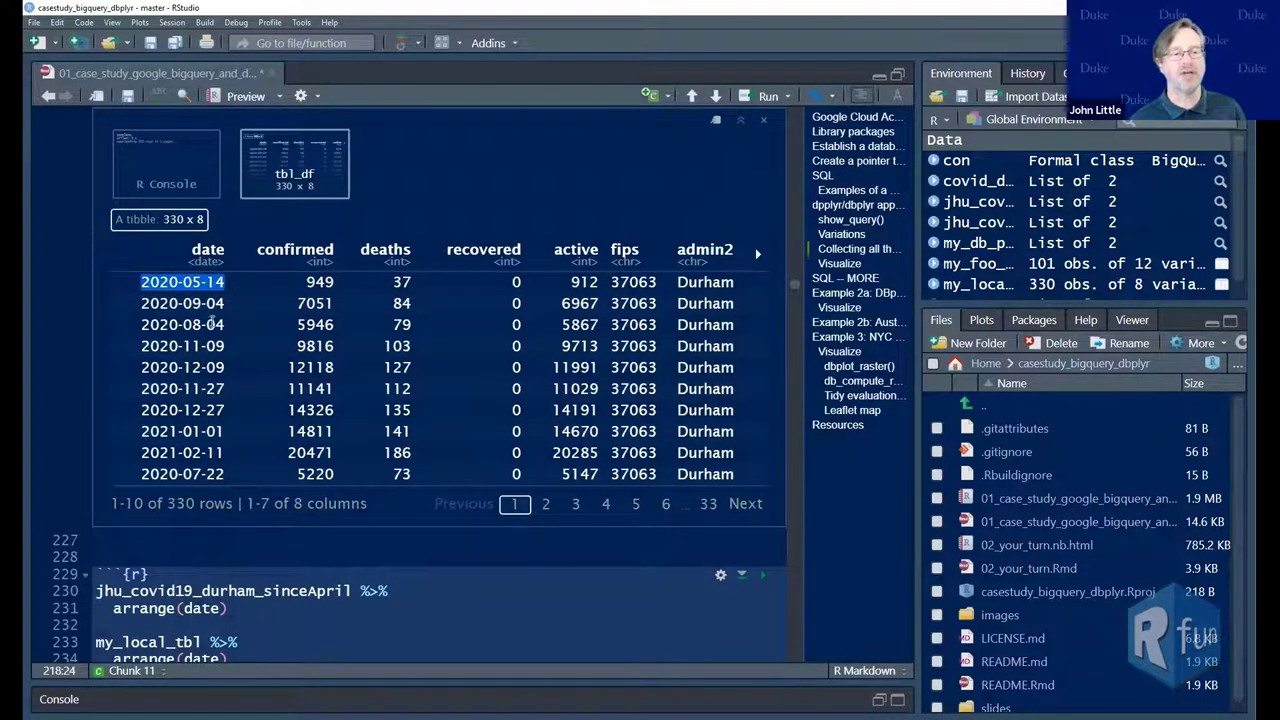
{"action": "double_click", "coordinate": [190, 282]}
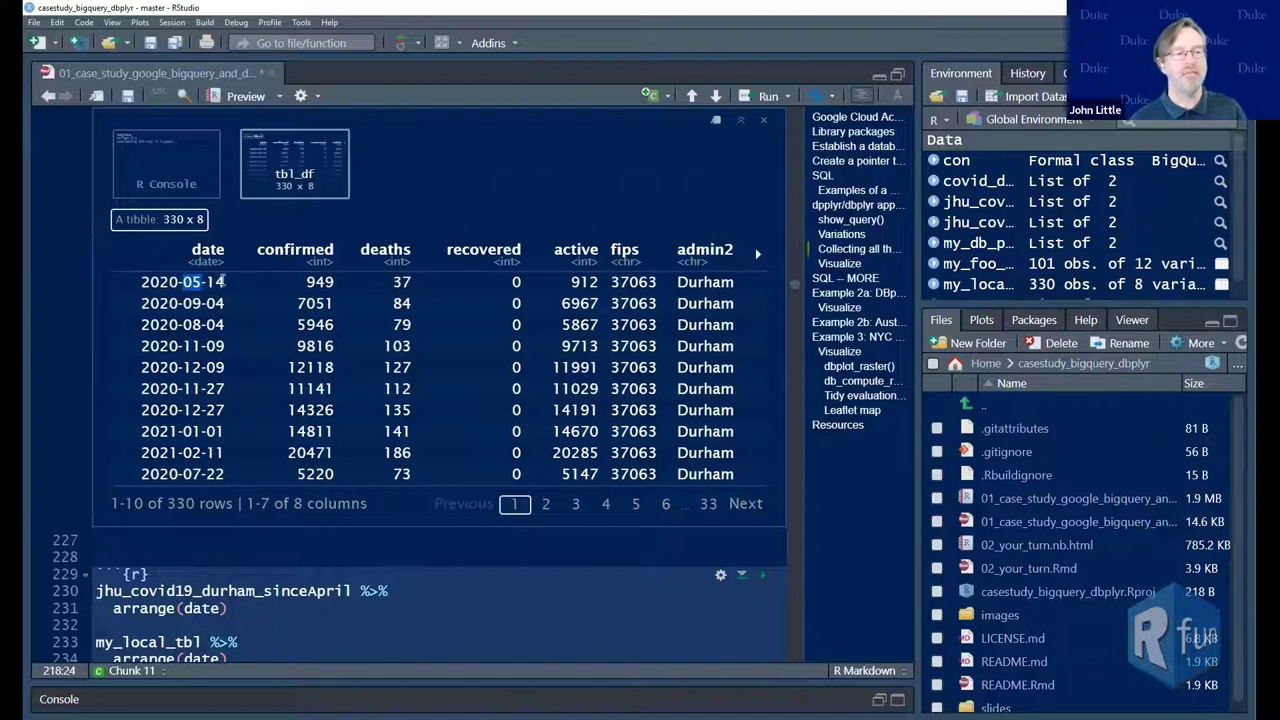
{"action": "mouse_move", "coordinate": [222, 282]}
{"action": "left_mouse_down"}
{"action": "mouse_move", "coordinate": [240, 282]}
{"action": "mouse_move", "coordinate": [230, 303]}
{"action": "left_mouse_up"}
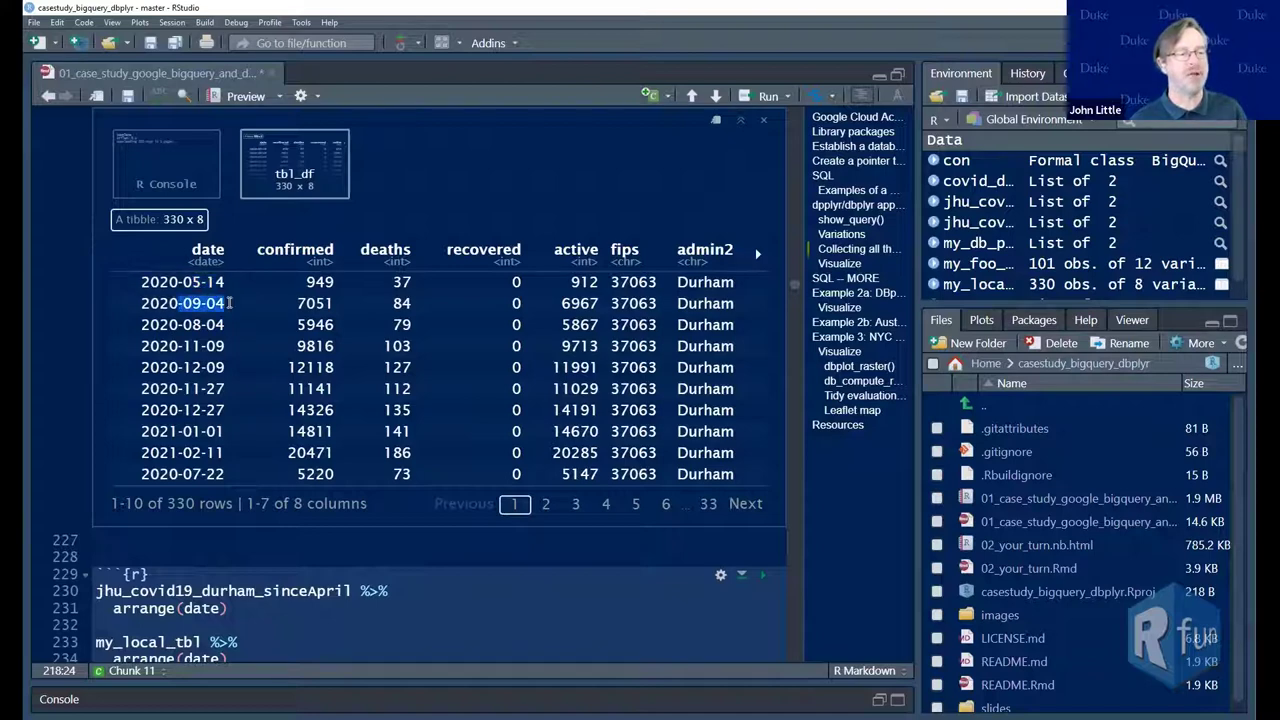
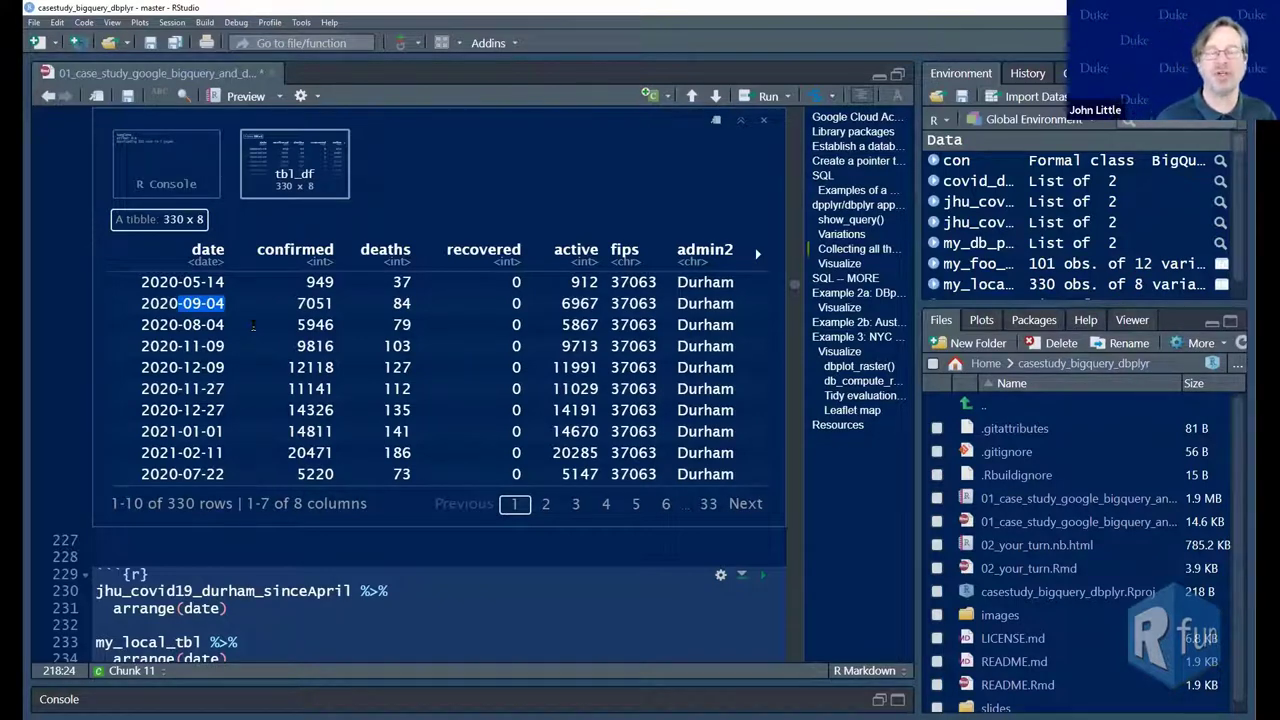
Run the jhu_covid19_durham_sinceApril query piped into arrange(date)
{"action": "key", "text": "ctrl+shift+Return"}
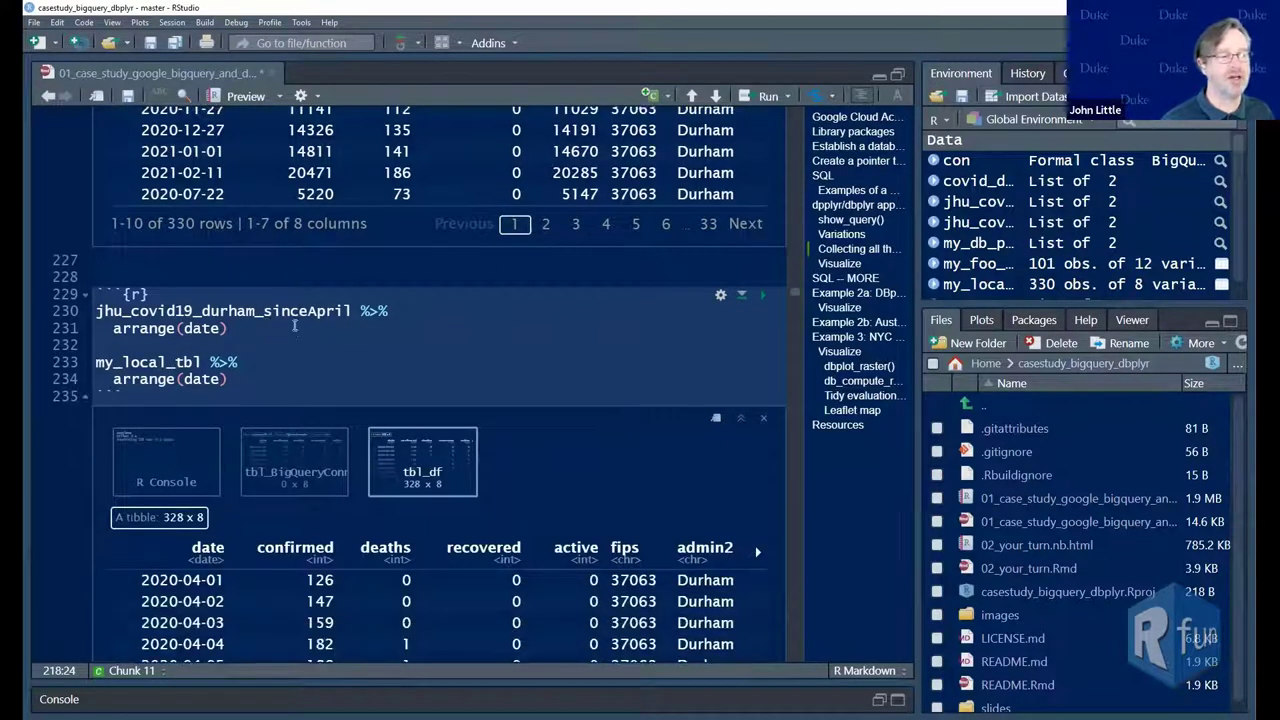
{"action": "scroll", "coordinate": [298, 335], "scroll_direction": "up", "scroll_amount": 5}
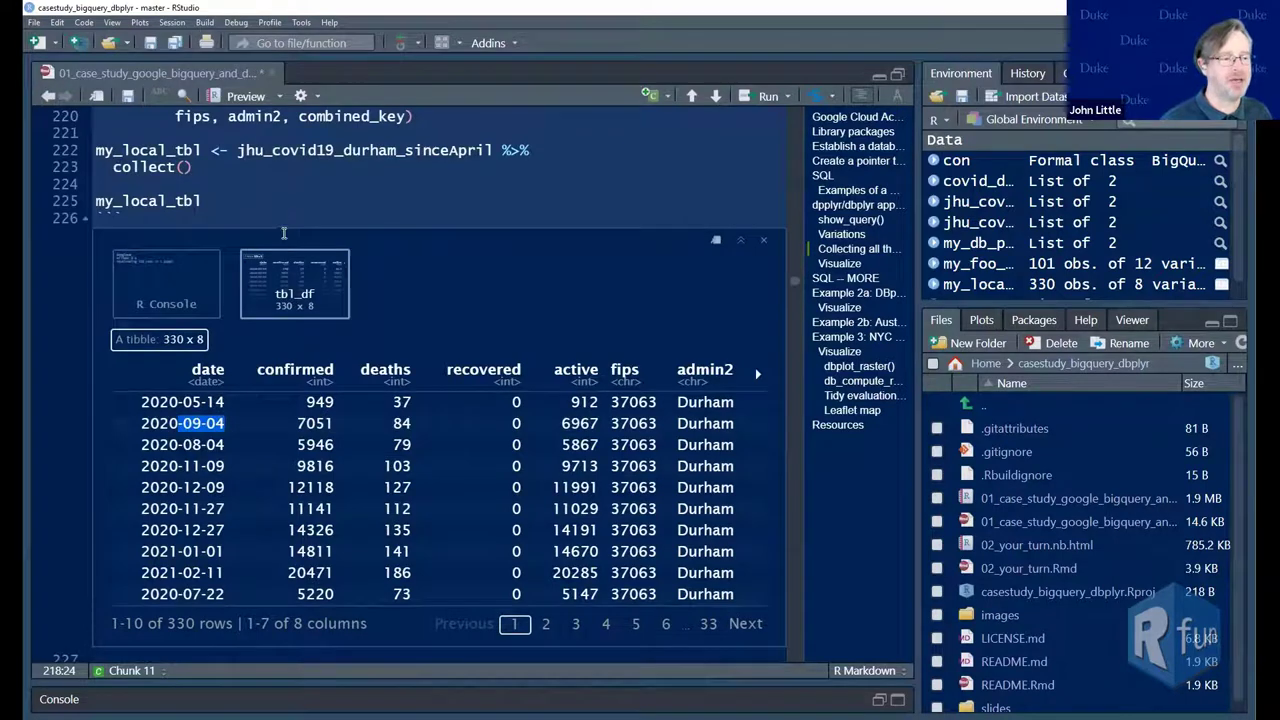
{"action": "scroll", "coordinate": [283, 238], "scroll_direction": "up", "scroll_amount": 3}
{"action": "left_click", "coordinate": [213, 231]}
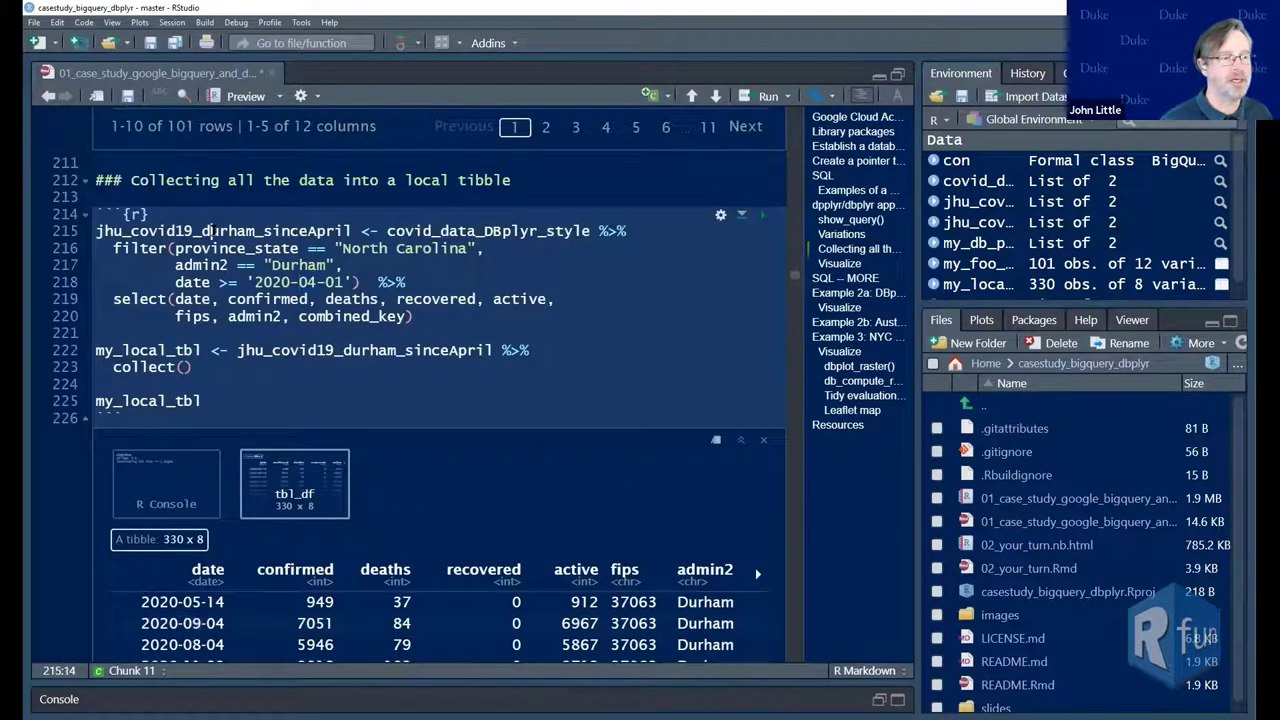
{"action": "key", "text": "Home"}
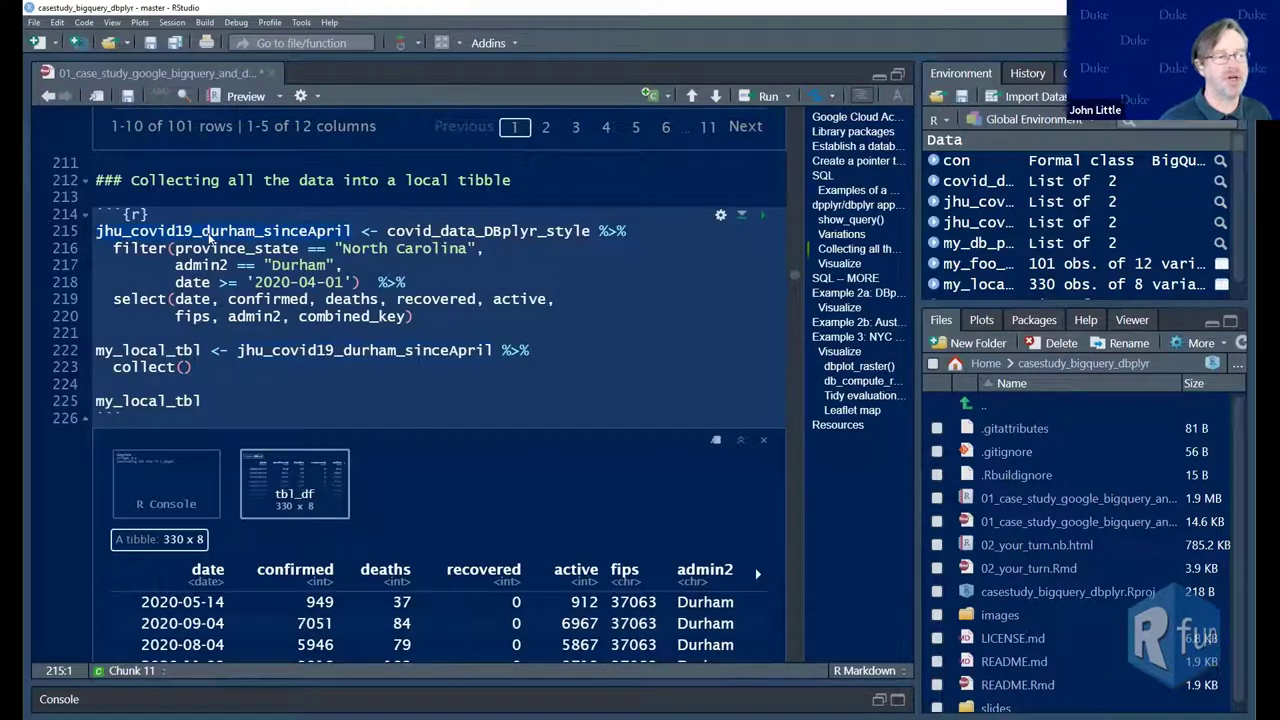
{"action": "scroll", "coordinate": [299, 314], "scroll_direction": "down", "scroll_amount": 2}
{"action": "scroll", "coordinate": [299, 314], "scroll_direction": "down", "scroll_amount": 6}
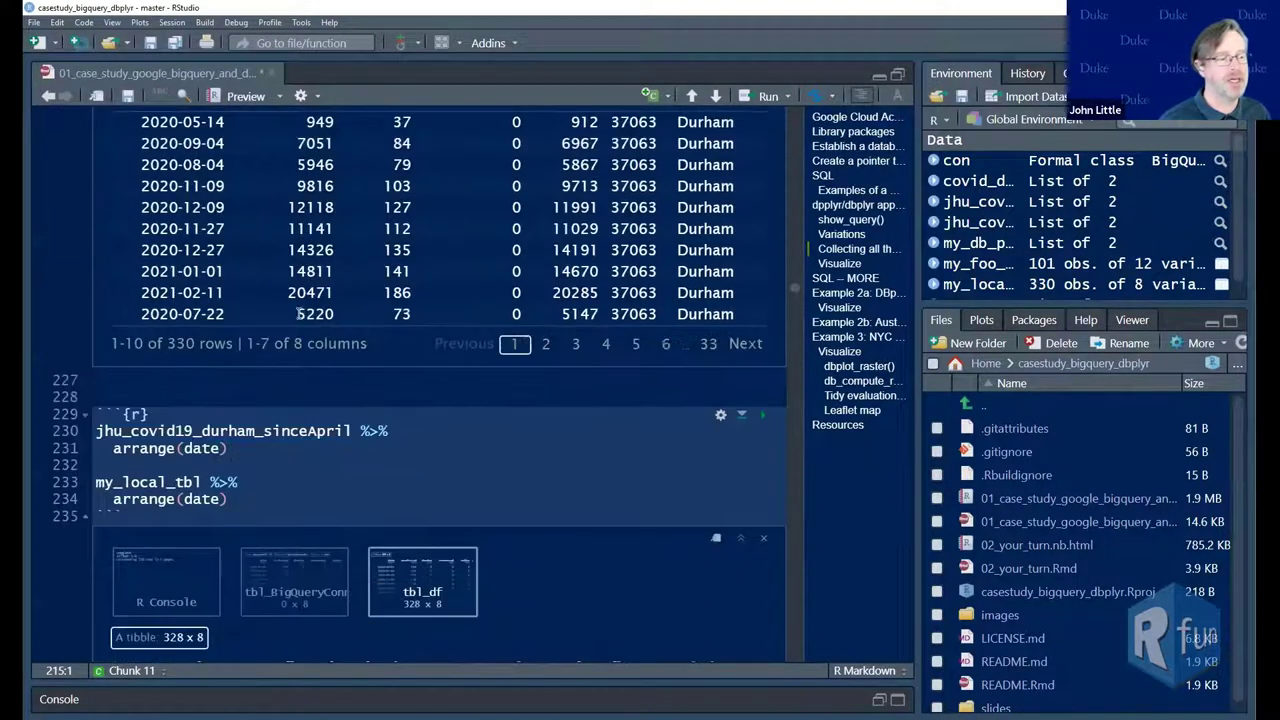
{"action": "left_click", "coordinate": [238, 449]}
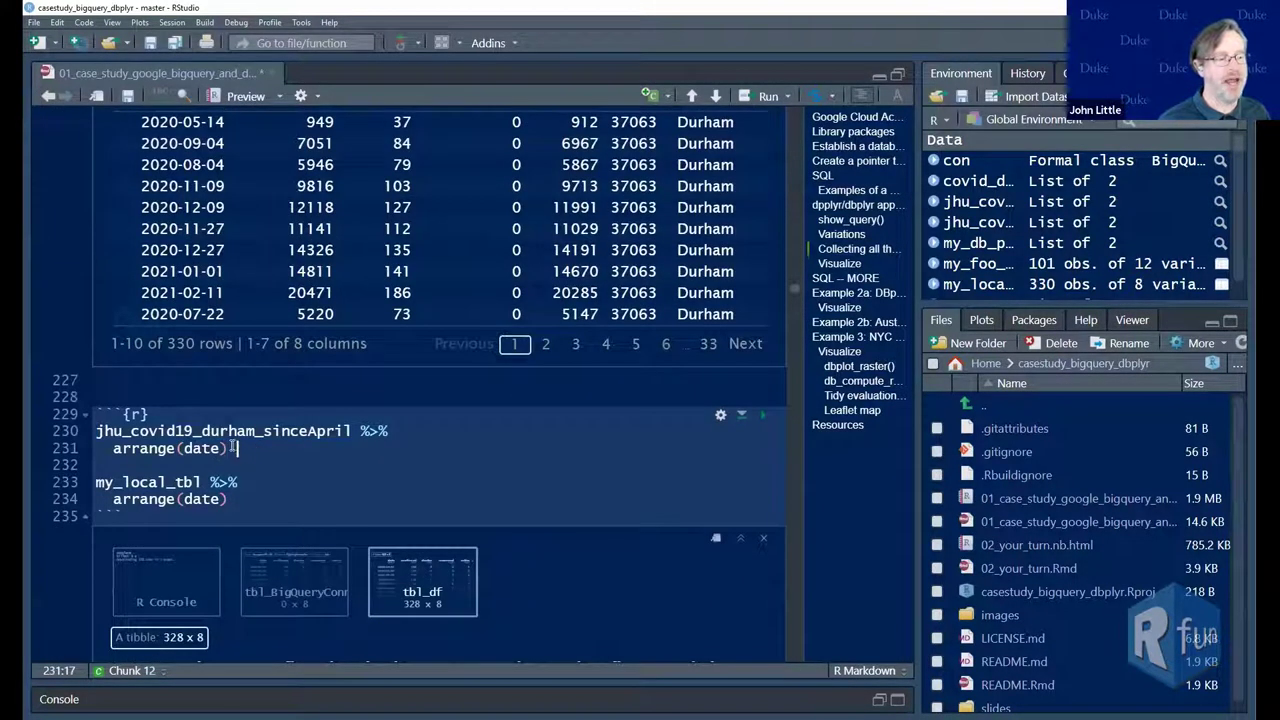
{"action": "left_click_drag", "start_coordinate": [96, 450], "coordinate": [88, 432]}
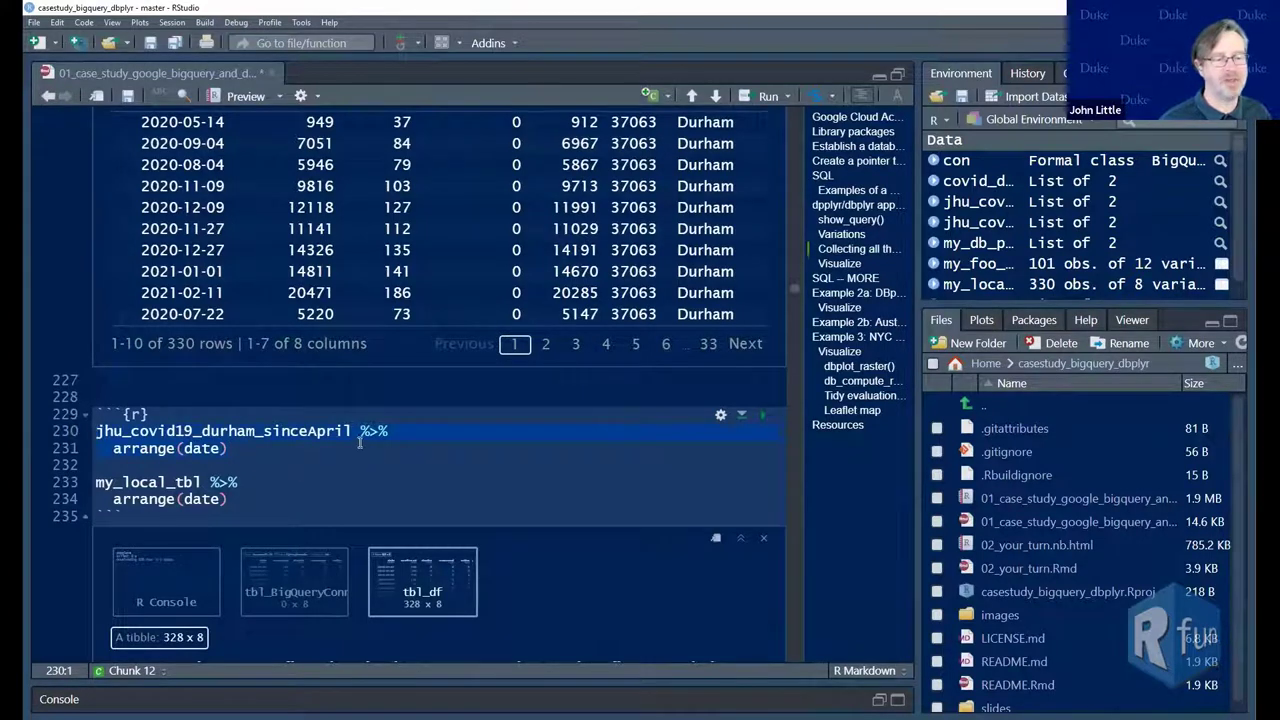
{"action": "left_click", "coordinate": [130, 449]}
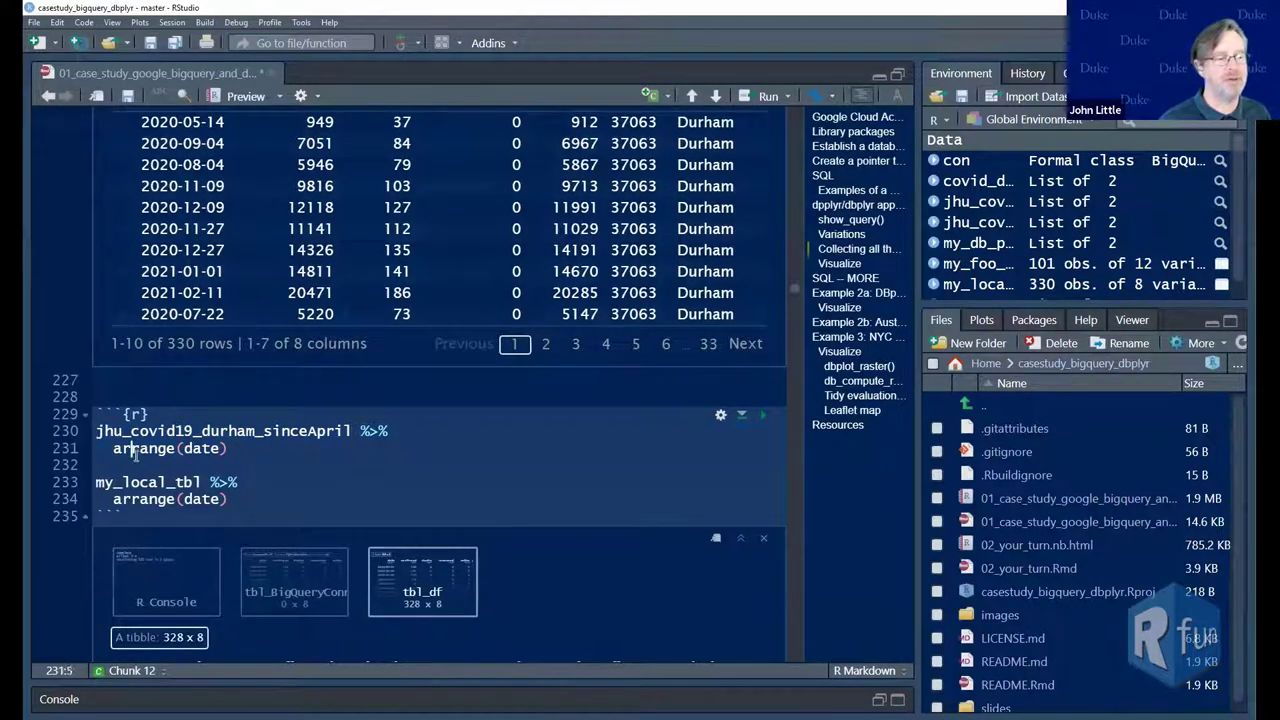
{"action": "left_click", "coordinate": [239, 452]}
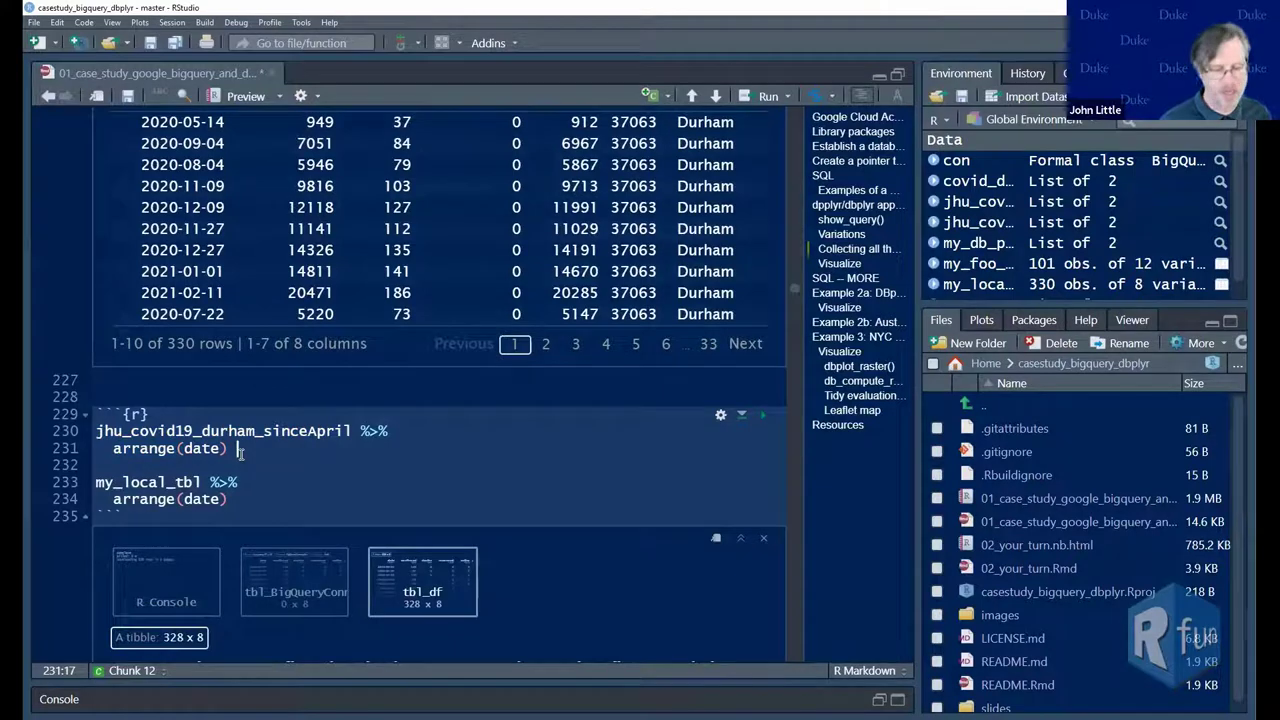
{"action": "key", "text": "ctrl+Return"}
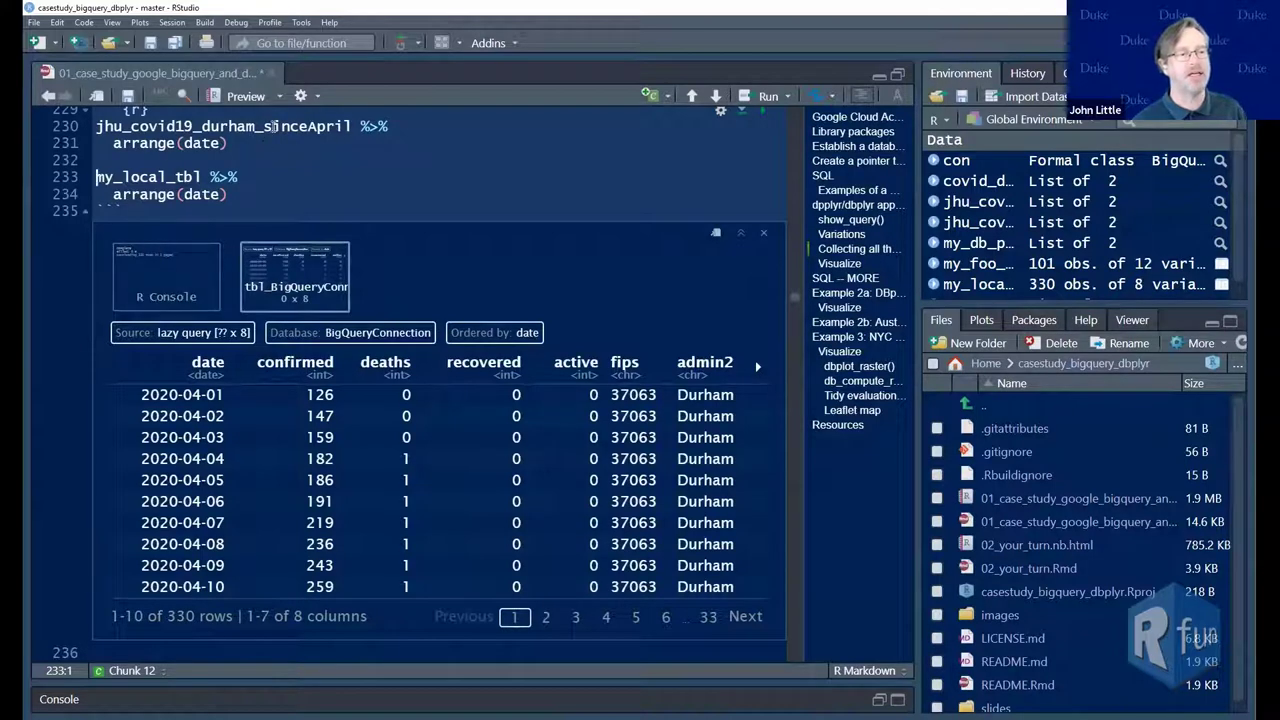
Compare the arrange(date) pipelines on jhu_covid19_durham_sinceApril and my_local_tbl, highlighting both table names and the second arrange call
{"action": "left_click", "coordinate": [272, 127]}
{"action": "key", "text": "ctrl+Right"}
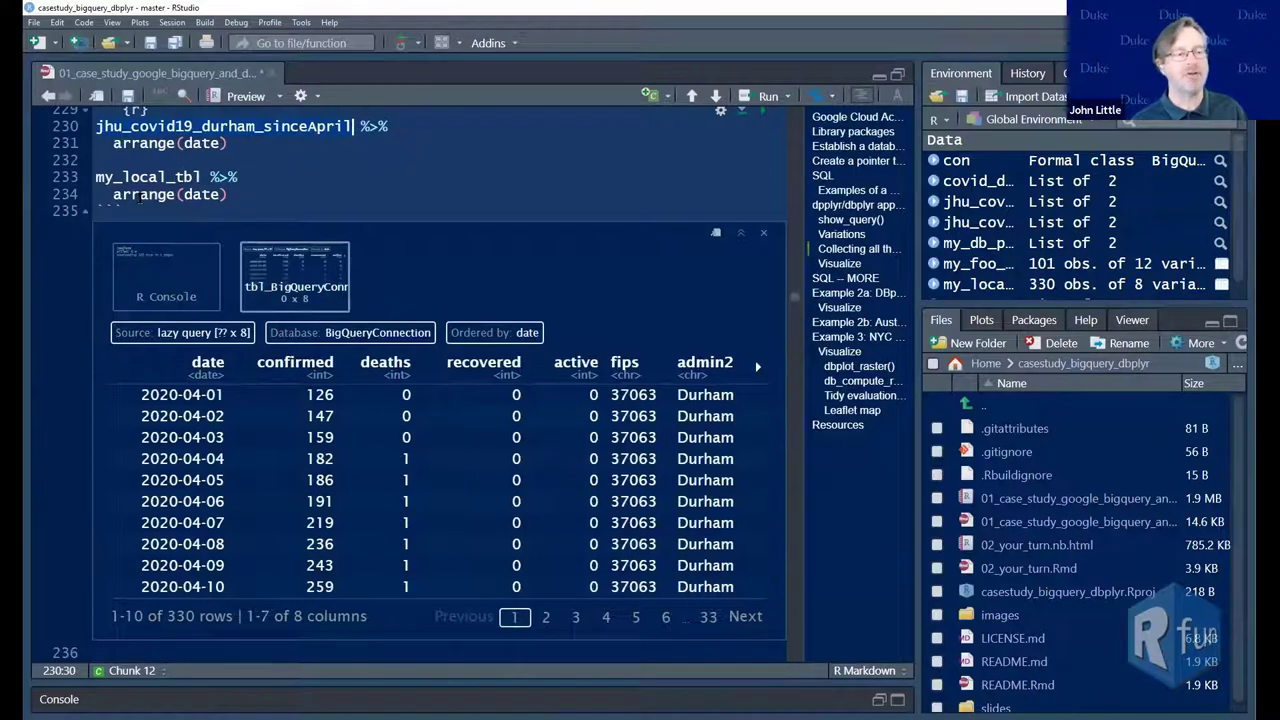
{"action": "left_click", "coordinate": [114, 195]}
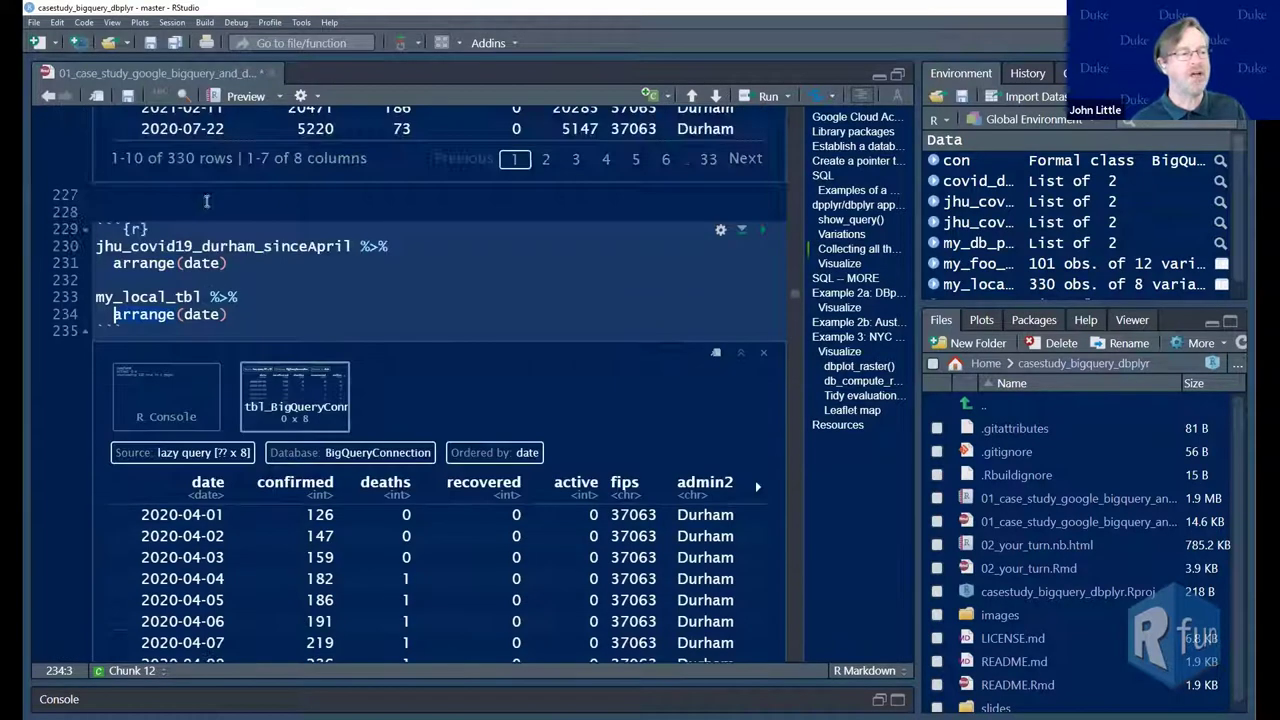
{"action": "scroll", "coordinate": [200, 190], "scroll_direction": "up", "scroll_amount": 3}
{"action": "left_click", "coordinate": [236, 246]}
{"action": "key", "text": "ctrl+Right"}
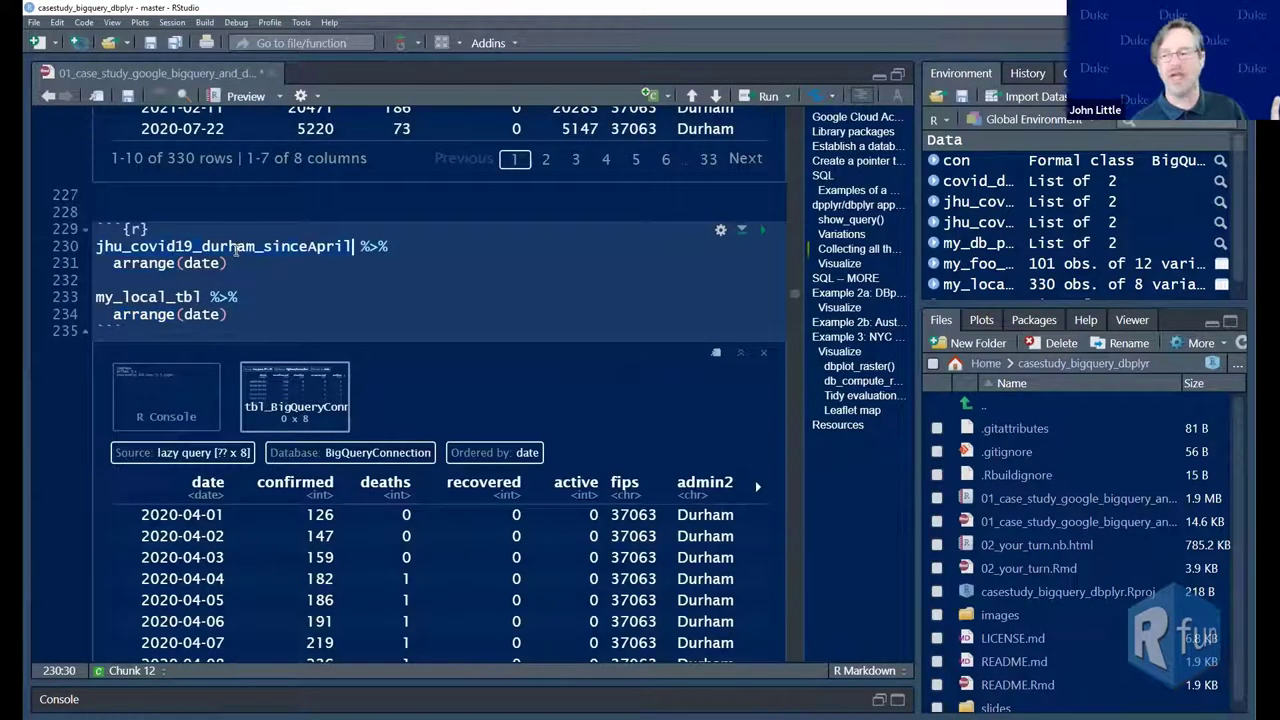
{"action": "key", "text": "Down"}
{"action": "key", "text": "Down"}
{"action": "key", "text": "Down"}
{"action": "key", "text": "Home"}
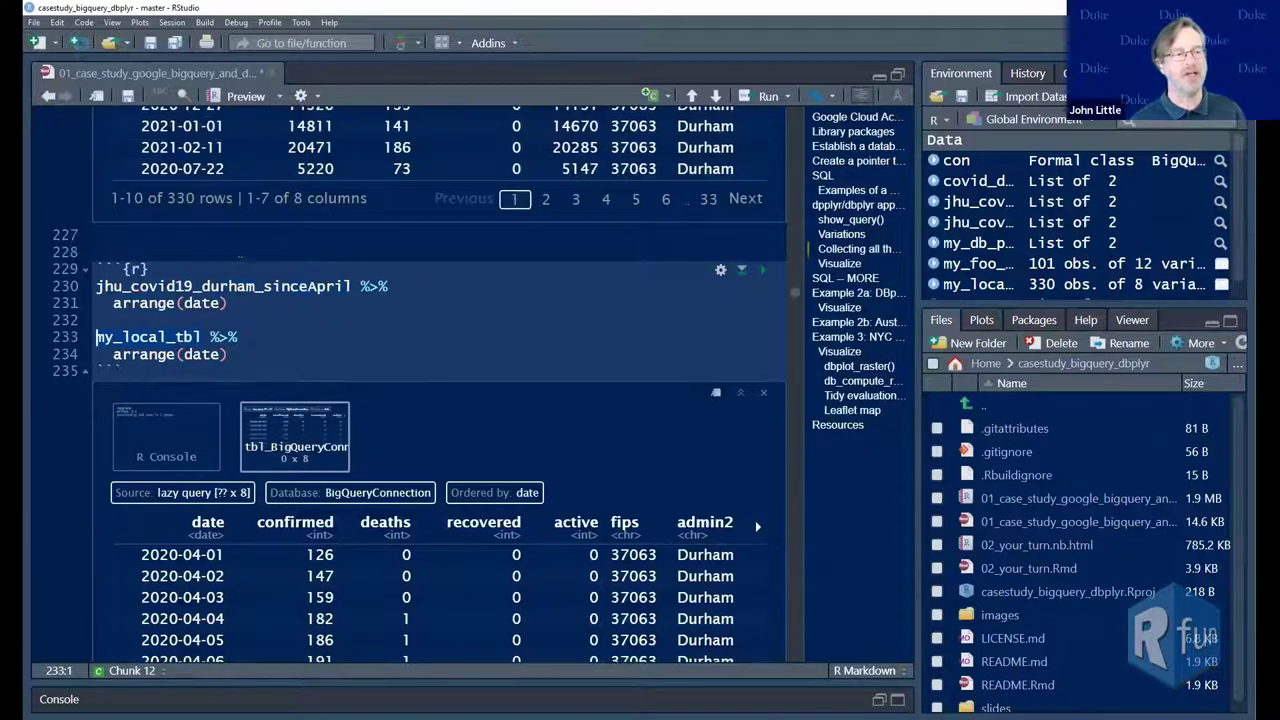
{"action": "left_click", "coordinate": [148, 313]}
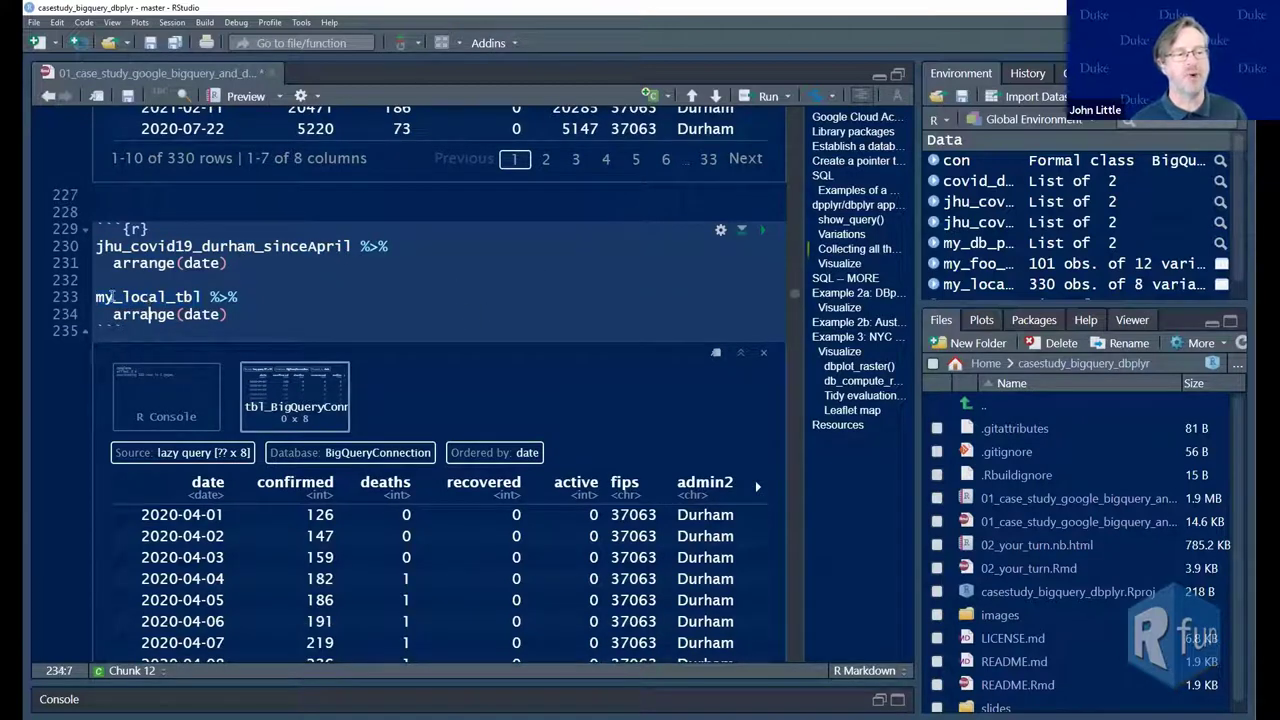
Run the chunk that sorts both jhu_covid19_durham_sinceApril and my_local_tbl with arrange(date), and compare its two pipelines
{"action": "left_click", "coordinate": [764, 232]}
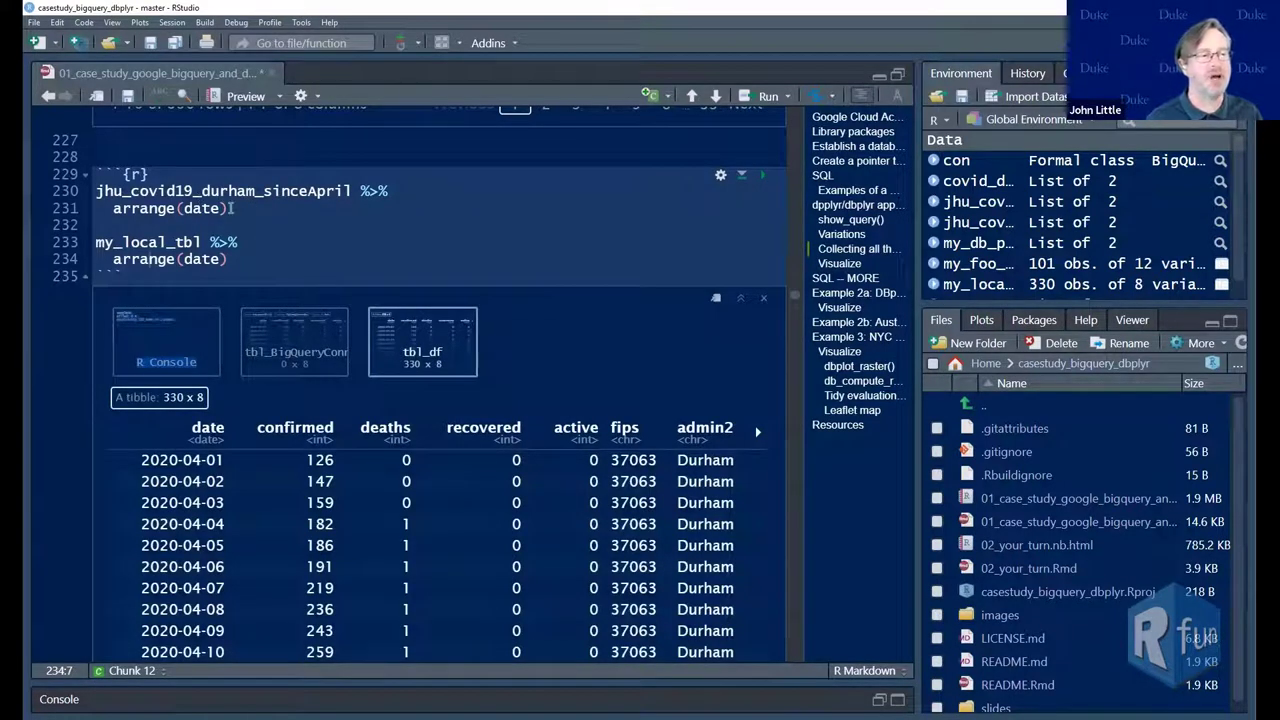
{"action": "left_click", "coordinate": [130, 190]}
{"action": "key", "text": "Home"}
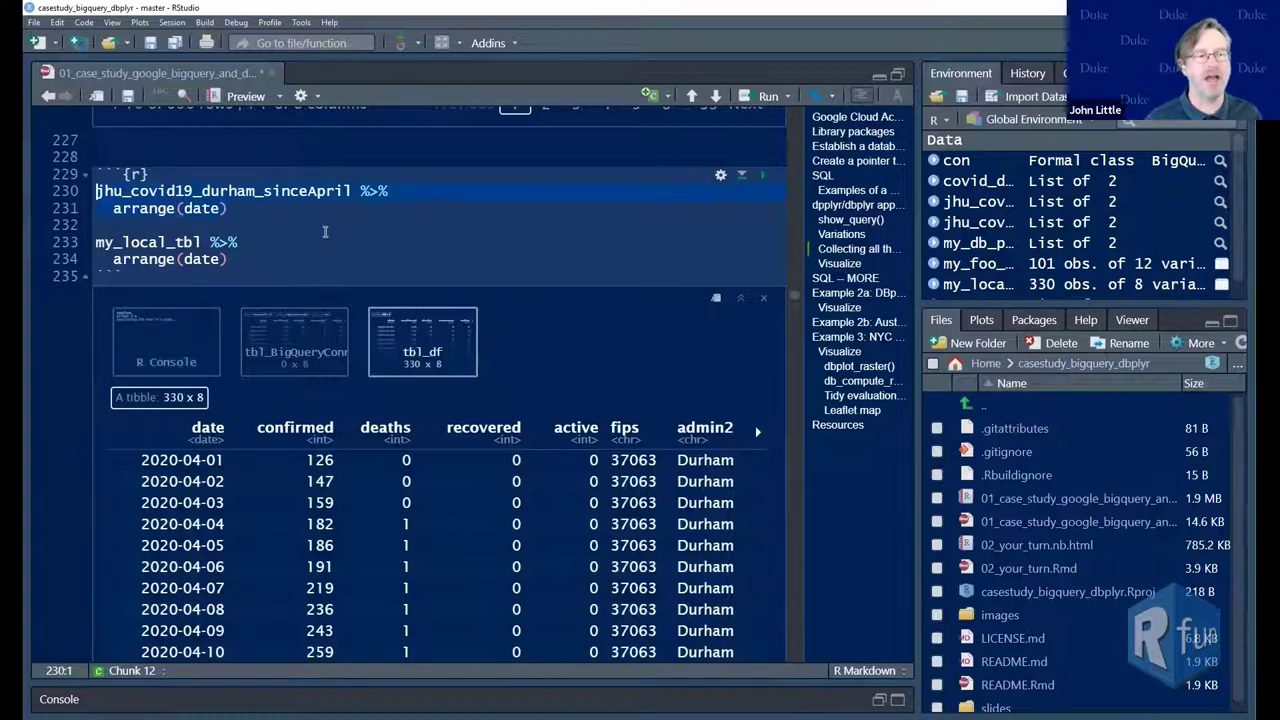
{"action": "key", "text": "Down"}
{"action": "key", "text": "Down"}
{"action": "key", "text": "Down"}
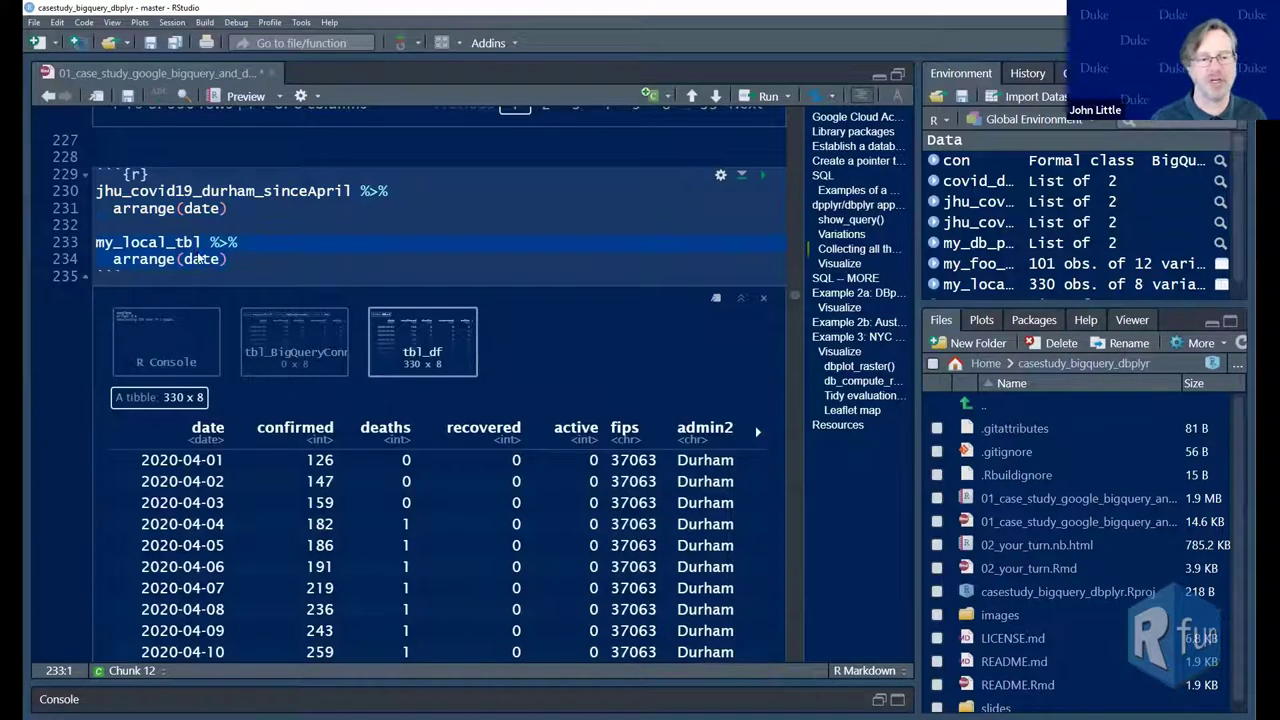
{"action": "left_click", "coordinate": [346, 250]}
Review the arrange, mutate and ggplot code in the first Visualize chunk and run it to plot daily Covid deaths
{"action": "scroll", "coordinate": [348, 252], "scroll_direction": "down", "scroll_amount": 2}
{"action": "scroll", "coordinate": [348, 252], "scroll_direction": "down", "scroll_amount": 10}
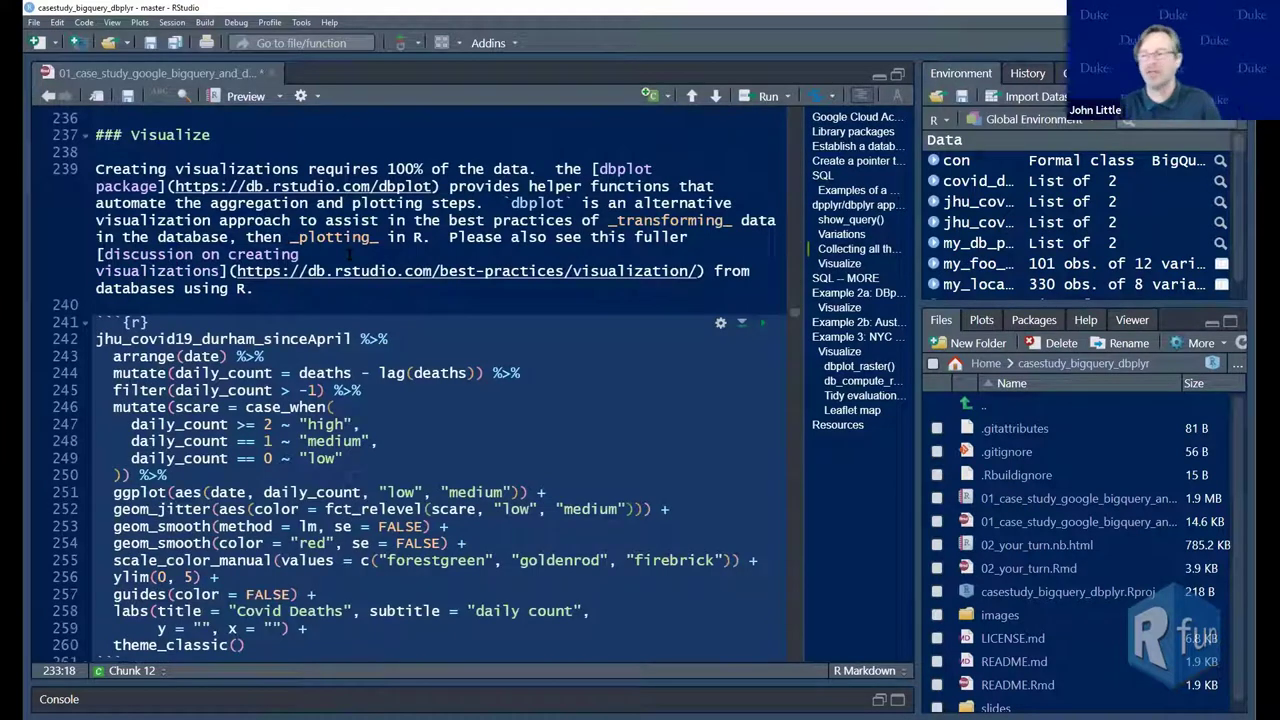
{"action": "key", "text": "ctrl+alt+n"}
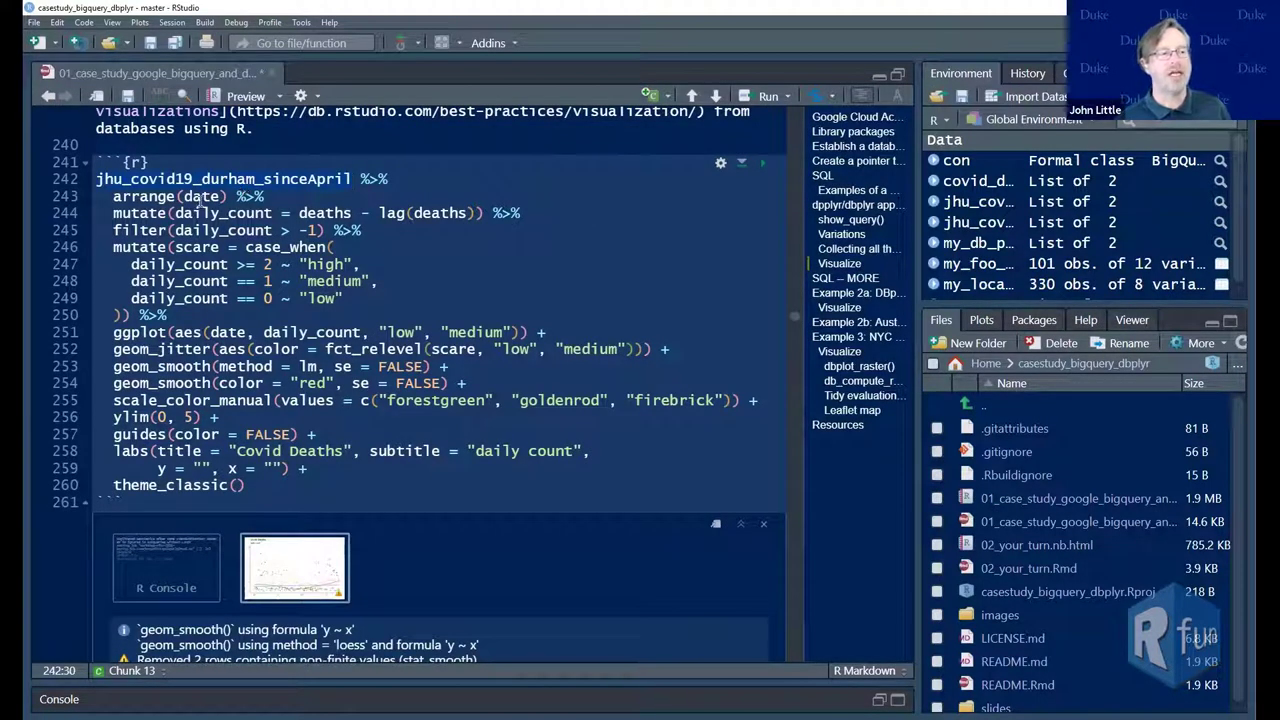
{"action": "left_click", "coordinate": [113, 196]}
{"action": "left_click_drag", "start_coordinate": [113, 196], "coordinate": [250, 298]}
{"action": "left_click", "coordinate": [221, 247]}
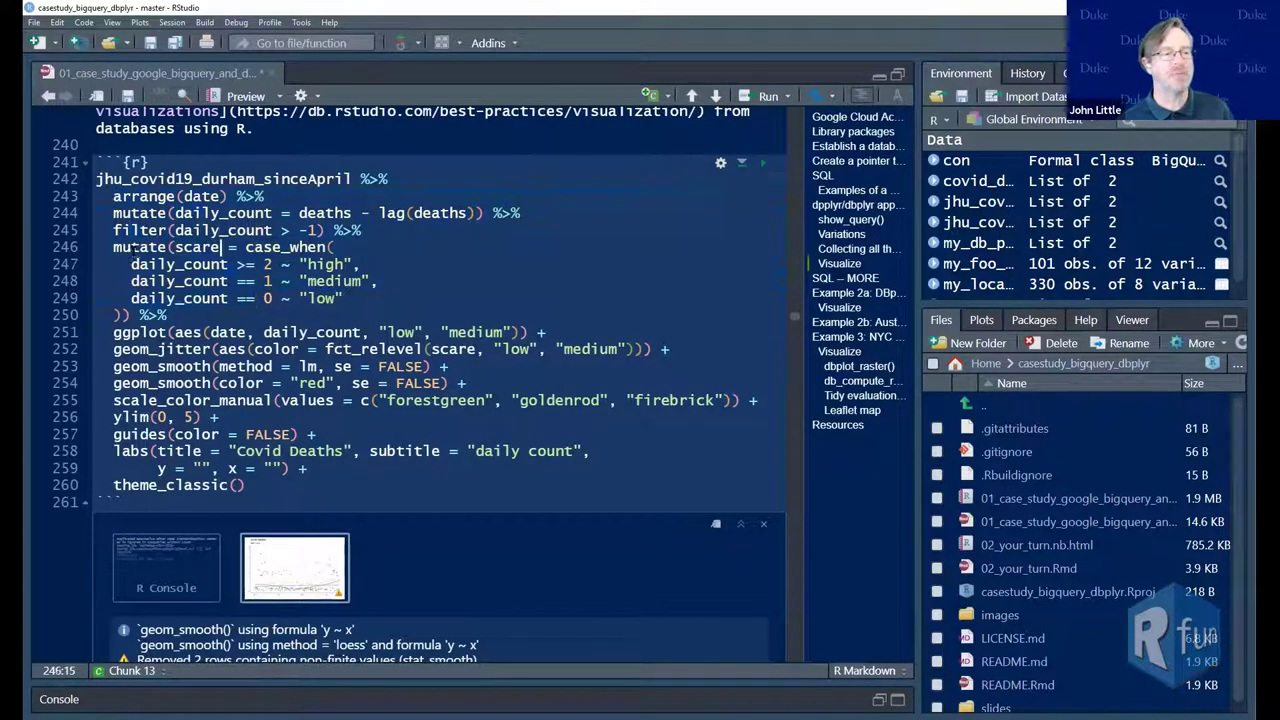
{"action": "left_click", "coordinate": [166, 332]}
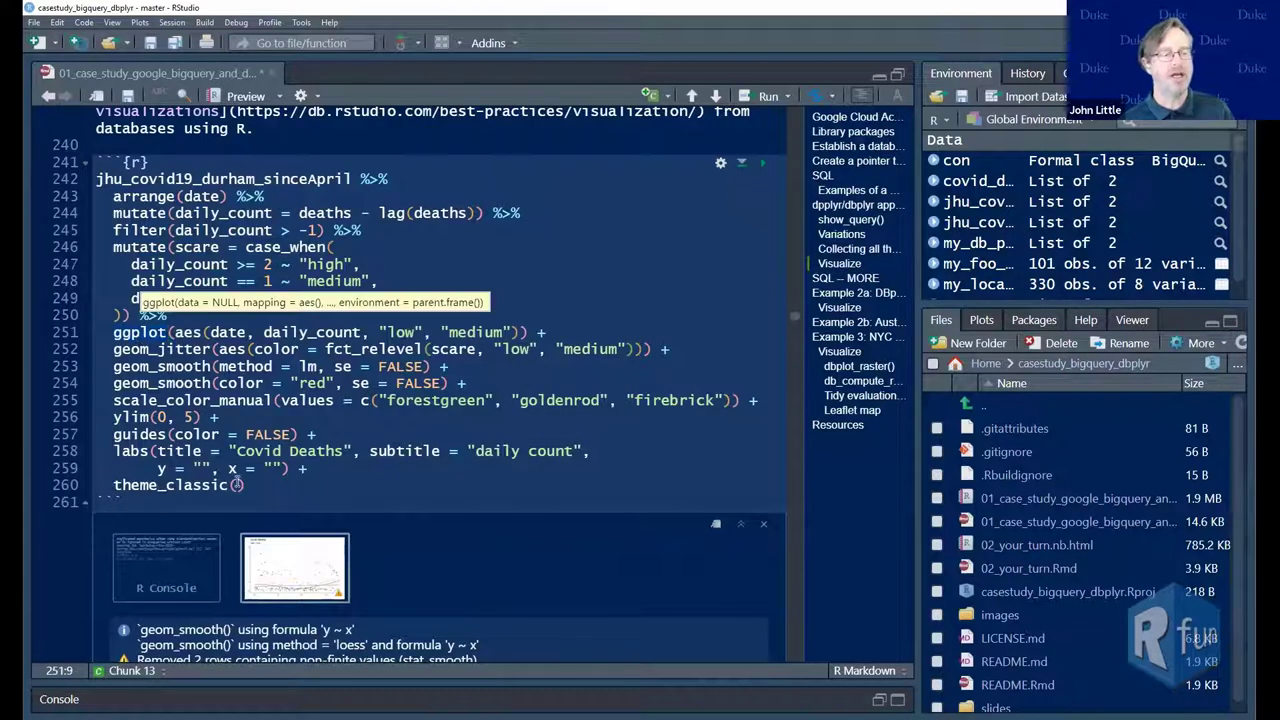
{"action": "left_click", "coordinate": [762, 164]}
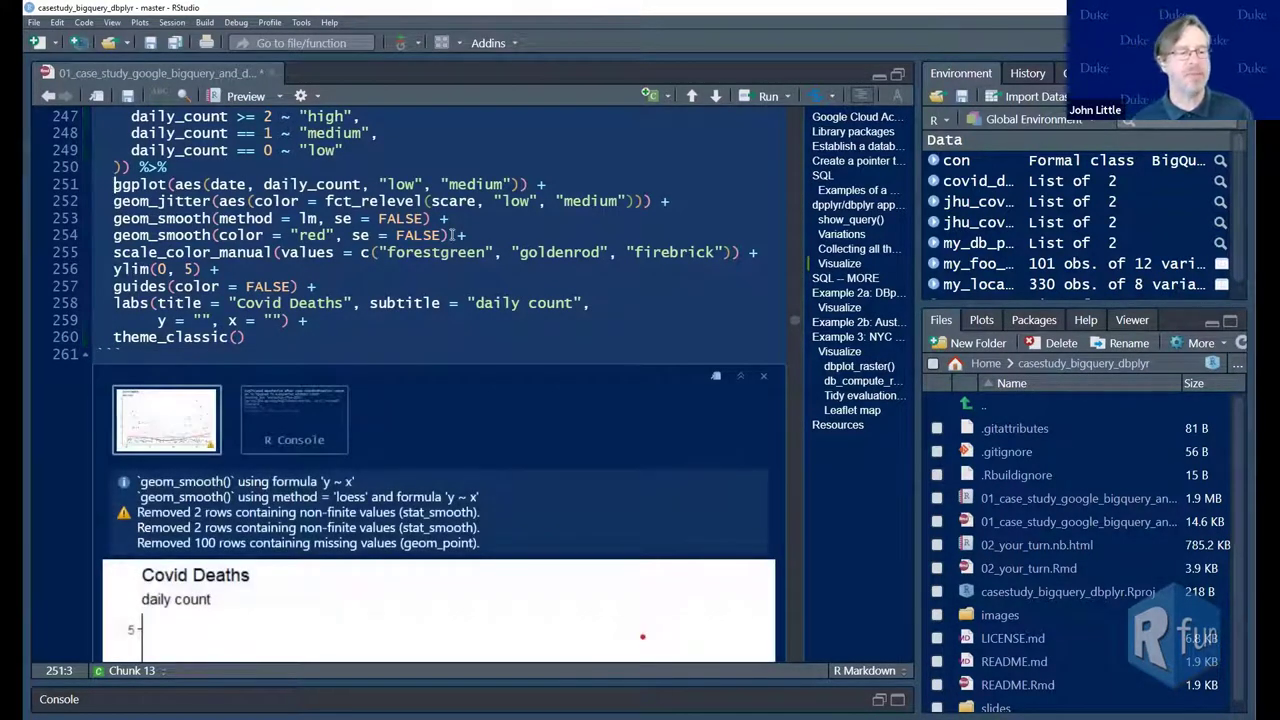
Examine the Covid Deaths daily count plot, its points and its trend lines against the code that produced it
{"action": "scroll", "coordinate": [453, 244], "scroll_direction": "down", "scroll_amount": 5}
{"action": "scroll", "coordinate": [453, 244], "scroll_direction": "down", "scroll_amount": 1}
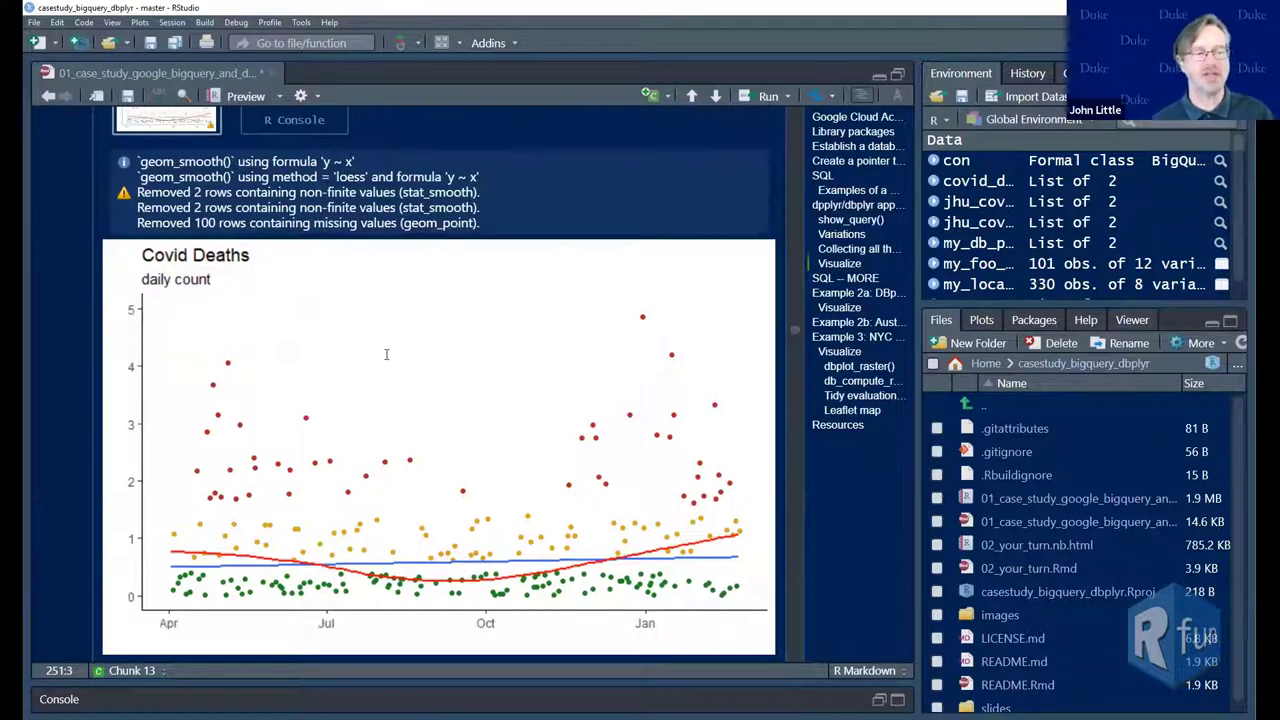
{"action": "scroll", "coordinate": [393, 350], "scroll_direction": "down", "scroll_amount": 2}
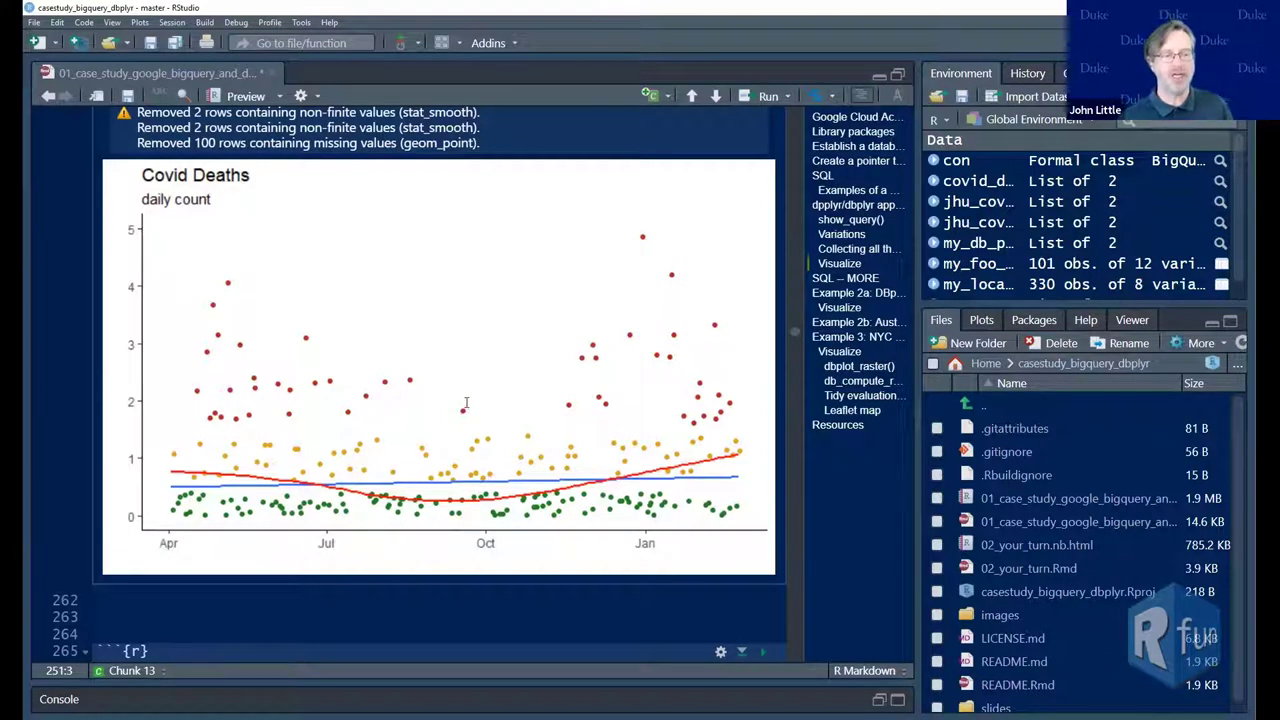
{"action": "scroll", "coordinate": [489, 386], "scroll_direction": "up", "scroll_amount": 5}
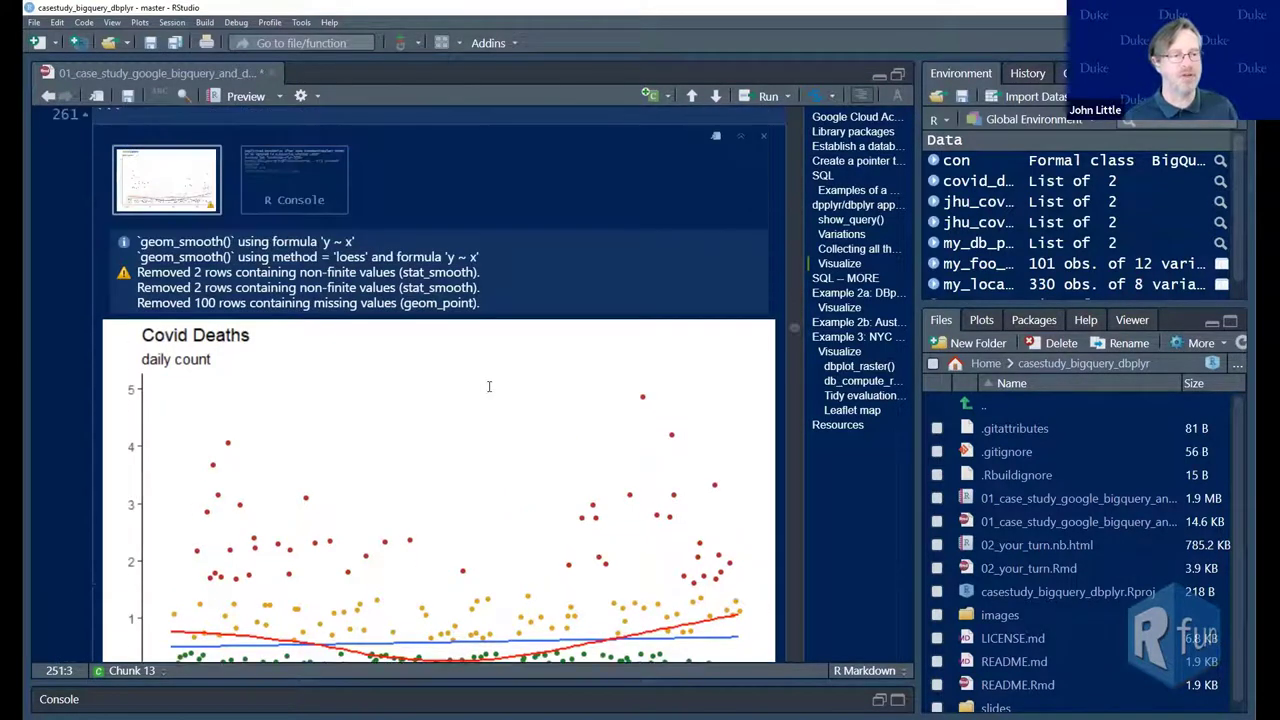
{"action": "scroll", "coordinate": [489, 386], "scroll_direction": "down", "scroll_amount": 5}
{"action": "scroll", "coordinate": [489, 386], "scroll_direction": "down", "scroll_amount": 2}
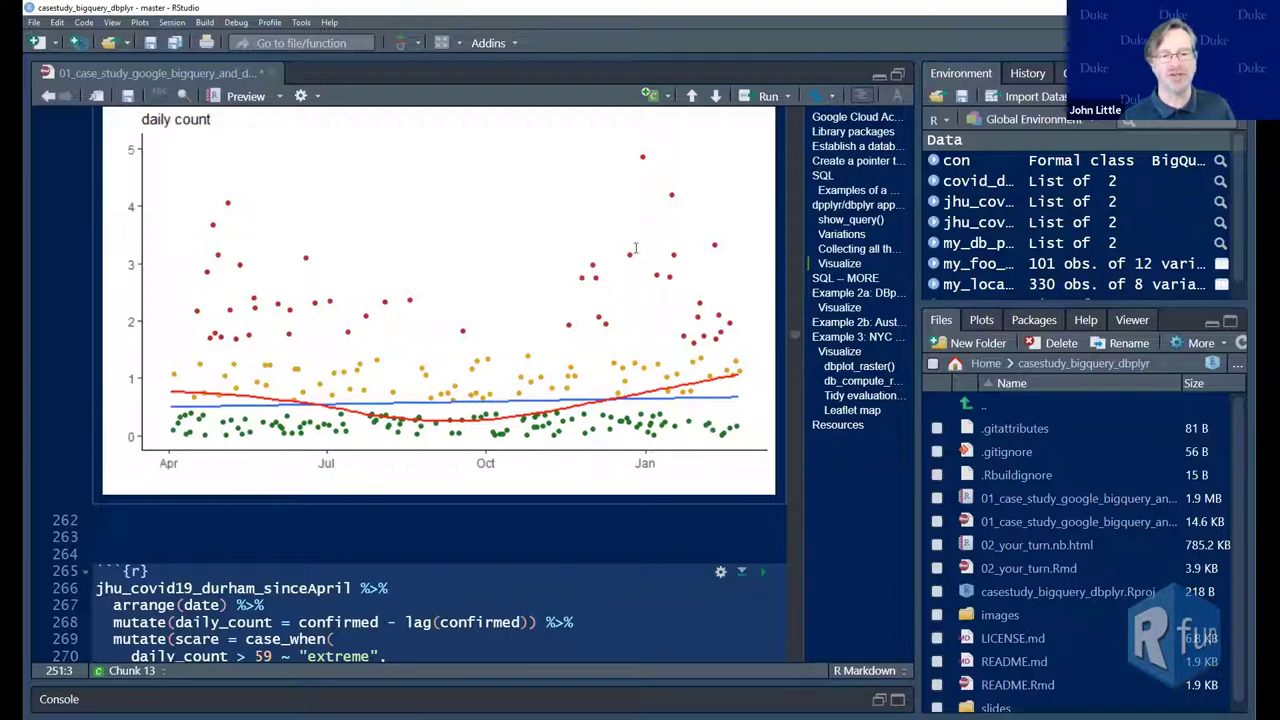
{"action": "scroll", "coordinate": [635, 362], "scroll_direction": "up", "scroll_amount": 10}
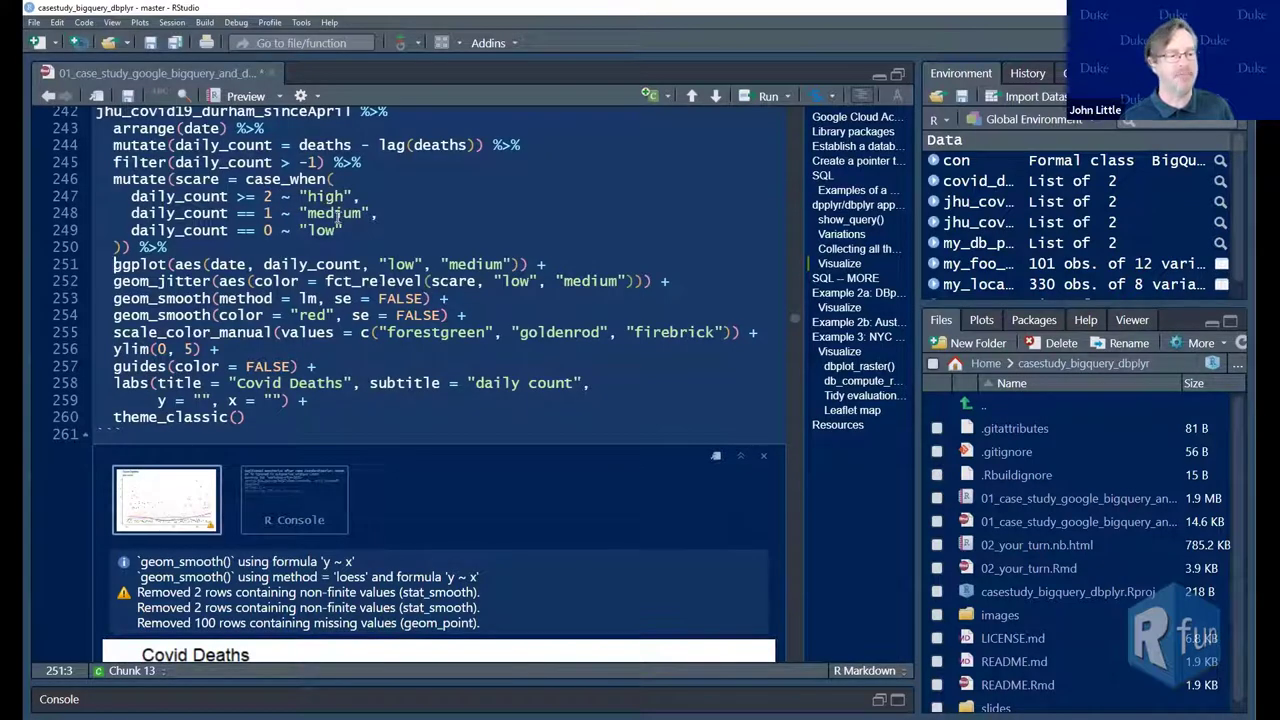
Run the chunk that plots COVID19 Cases in Durham County, NC from the confirmed counts, and bring its plot into view
{"action": "scroll", "coordinate": [338, 213], "scroll_direction": "down", "scroll_amount": 10}
{"action": "scroll", "coordinate": [338, 213], "scroll_direction": "down", "scroll_amount": 8}
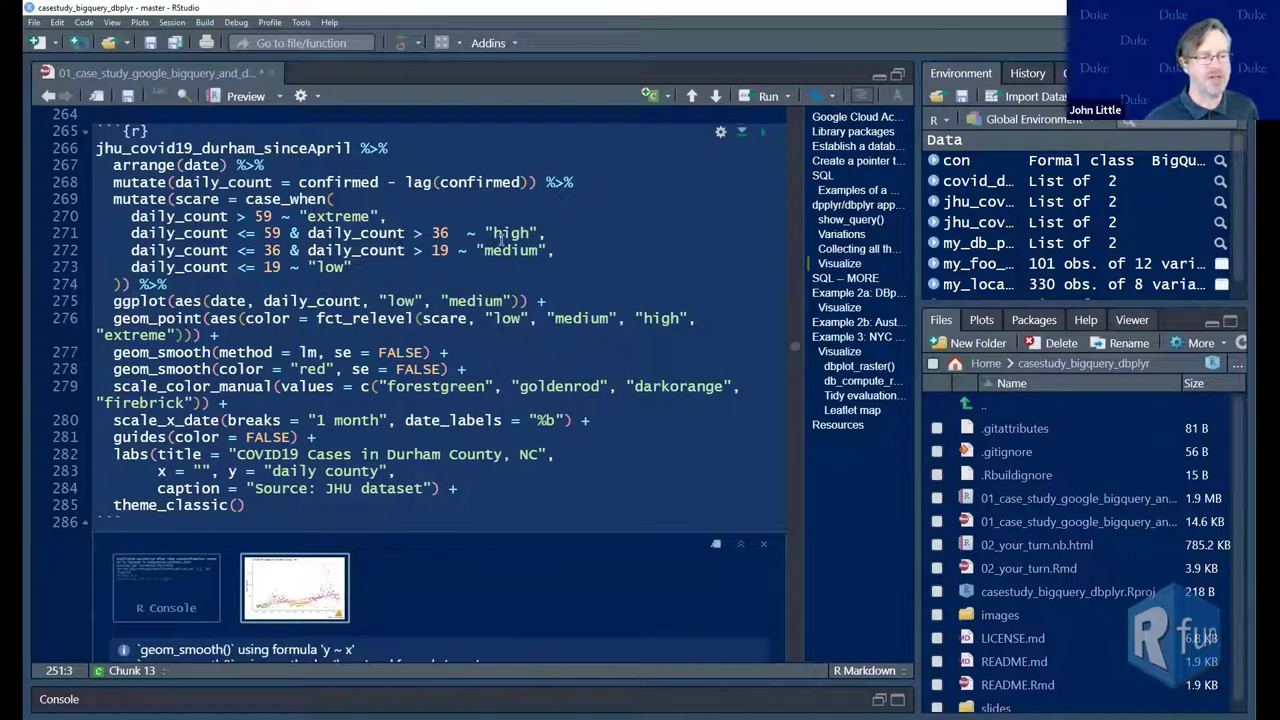
{"action": "left_click", "coordinate": [763, 134]}
{"action": "scroll", "coordinate": [532, 340], "scroll_direction": "down", "scroll_amount": 5}
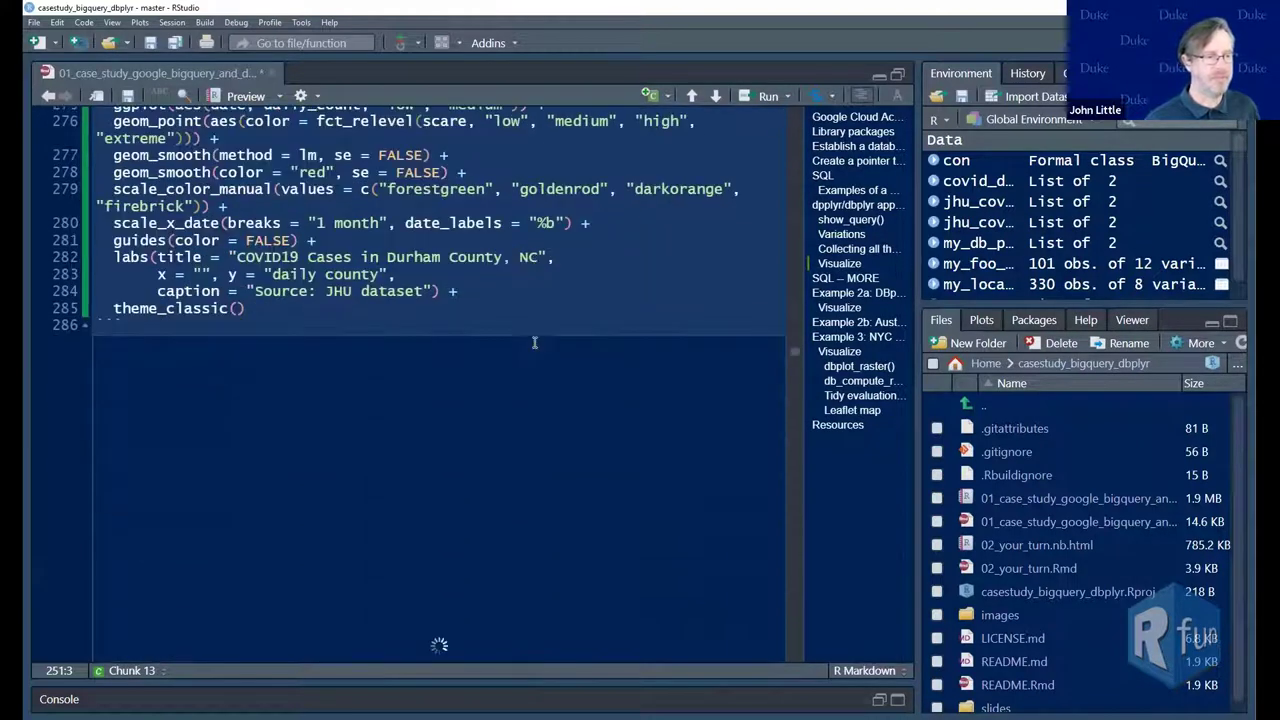
{"action": "scroll", "coordinate": [534, 342], "scroll_direction": "down", "scroll_amount": 2}
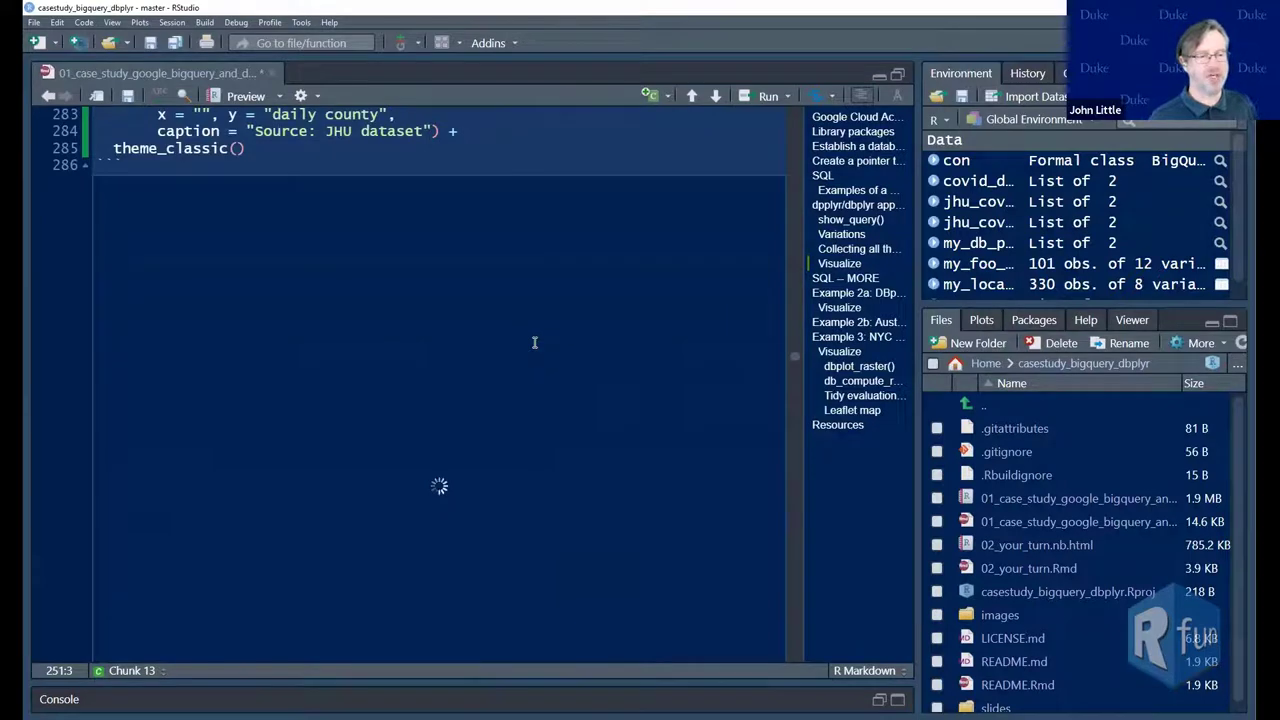
{"action": "scroll", "coordinate": [534, 342], "scroll_direction": "down", "scroll_amount": 3}
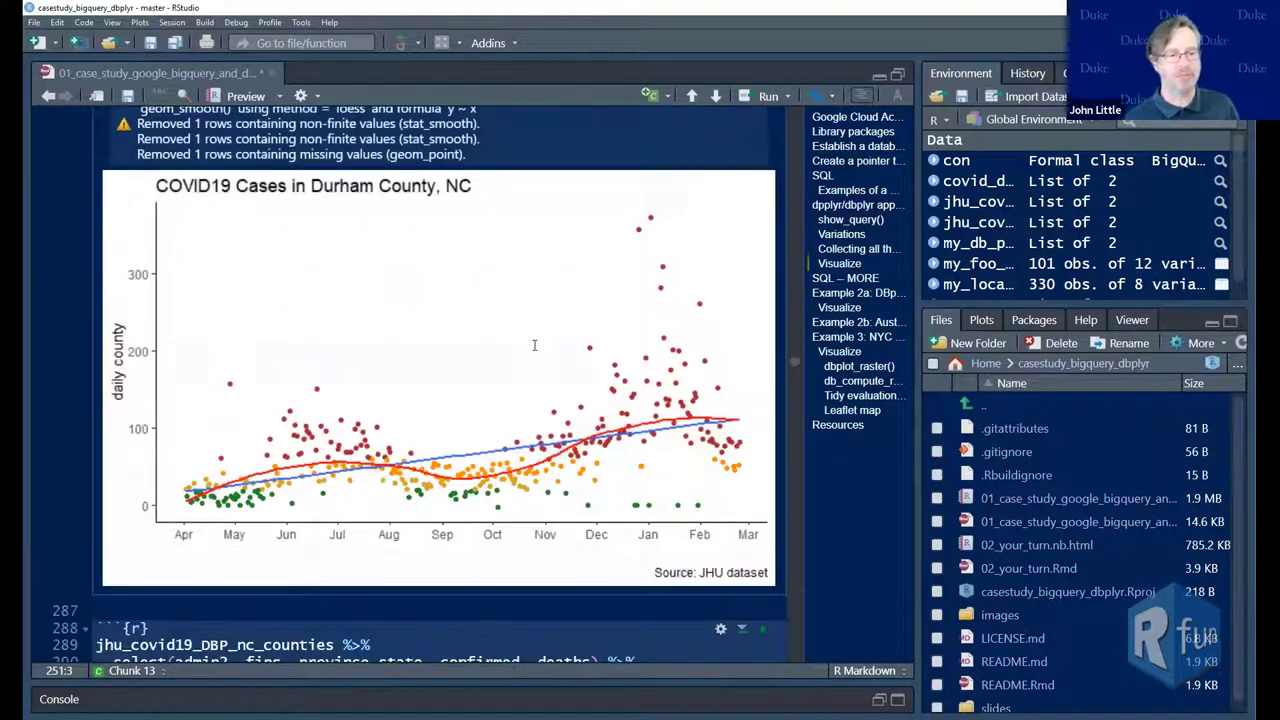
Review the Durham County COVID19 cases plot, its ggplot code and the Covid Deaths plot above it
{"action": "scroll", "coordinate": [534, 345], "scroll_direction": "down", "scroll_amount": 1}
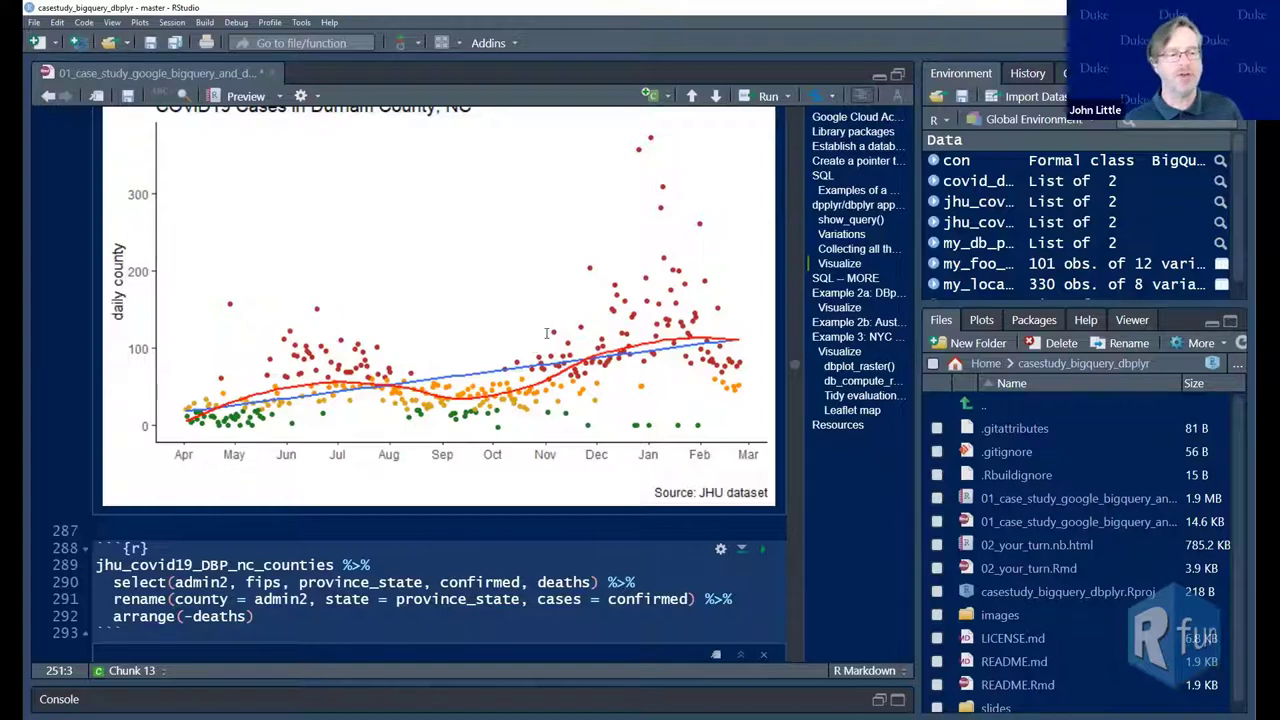
{"action": "scroll", "coordinate": [547, 333], "scroll_direction": "up", "scroll_amount": 5}
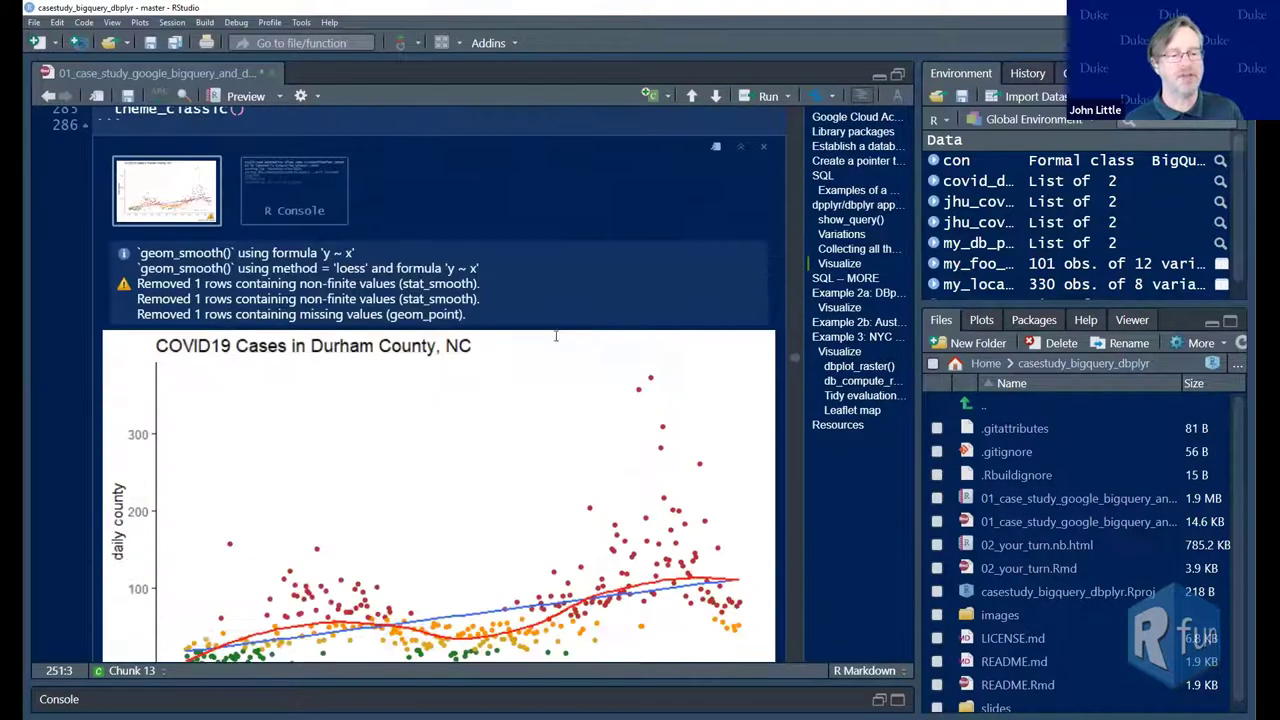
{"action": "scroll", "coordinate": [556, 336], "scroll_direction": "up", "scroll_amount": 5}
{"action": "scroll", "coordinate": [556, 360], "scroll_direction": "down", "scroll_amount": 5}
{"action": "scroll", "coordinate": [550, 370], "scroll_direction": "up", "scroll_amount": 5}
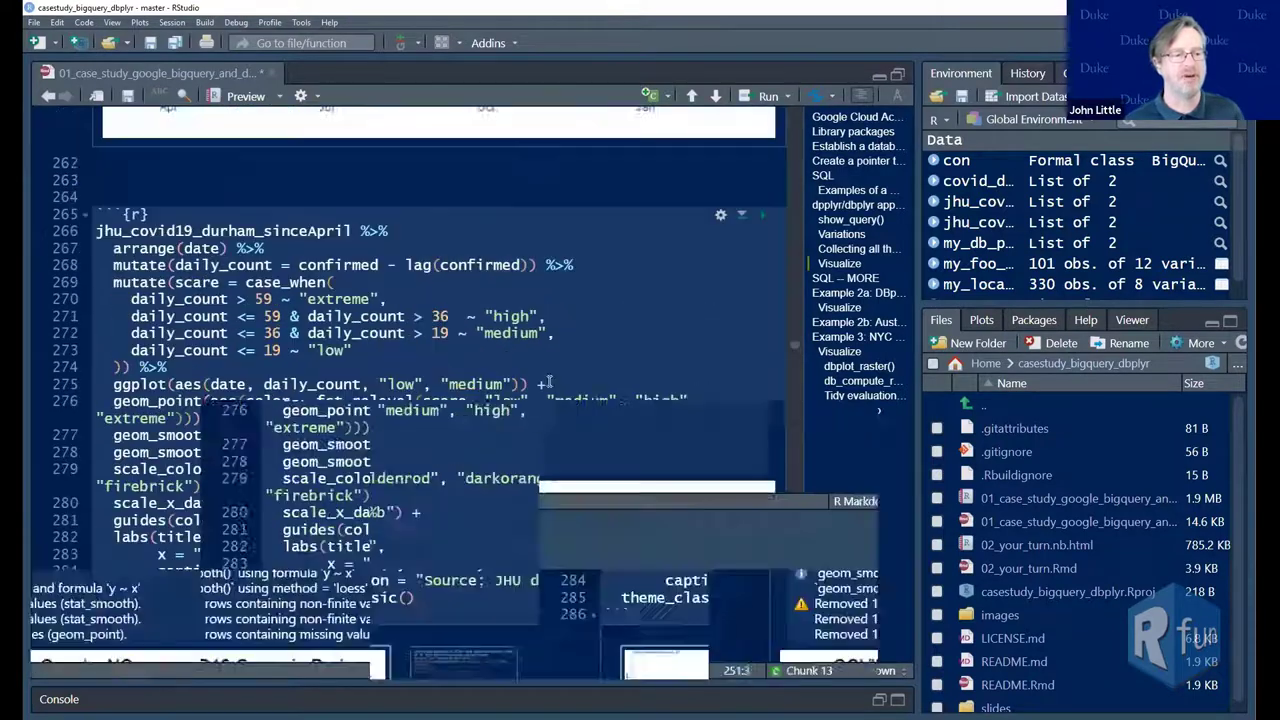
{"action": "scroll", "coordinate": [548, 382], "scroll_direction": "up", "scroll_amount": 5}
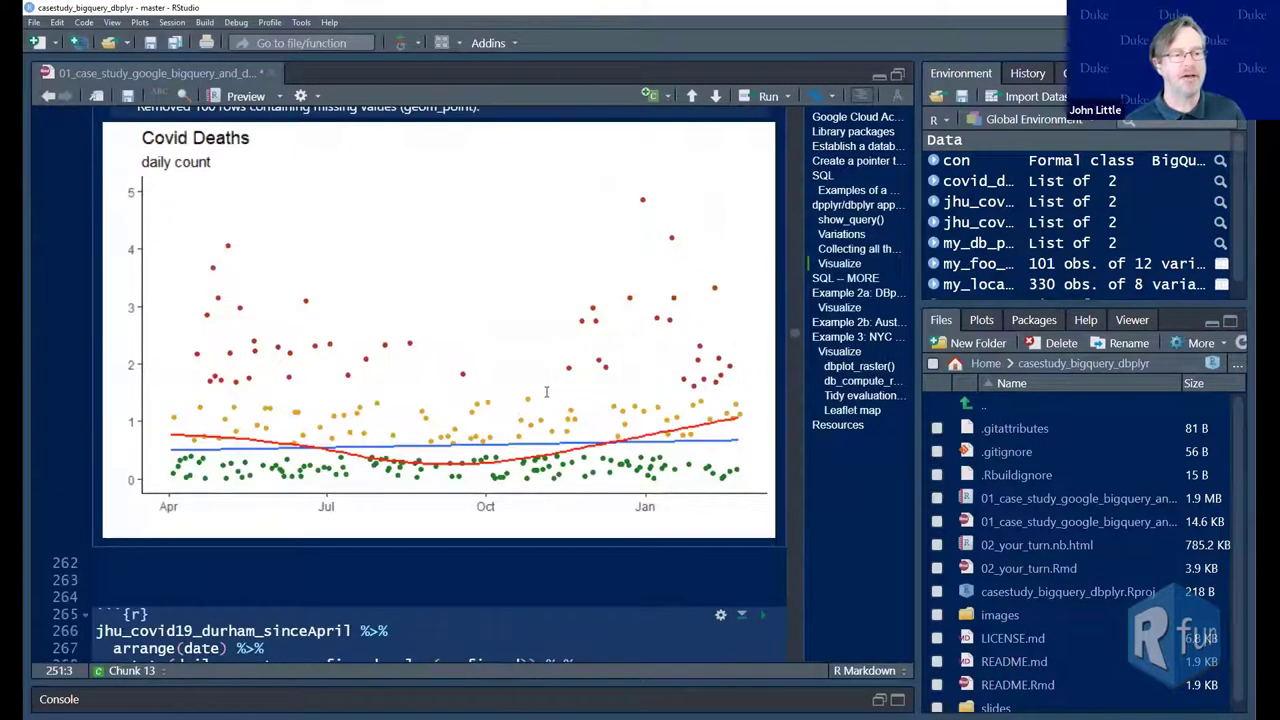
{"action": "scroll", "coordinate": [546, 392], "scroll_direction": "down", "scroll_amount": 10}
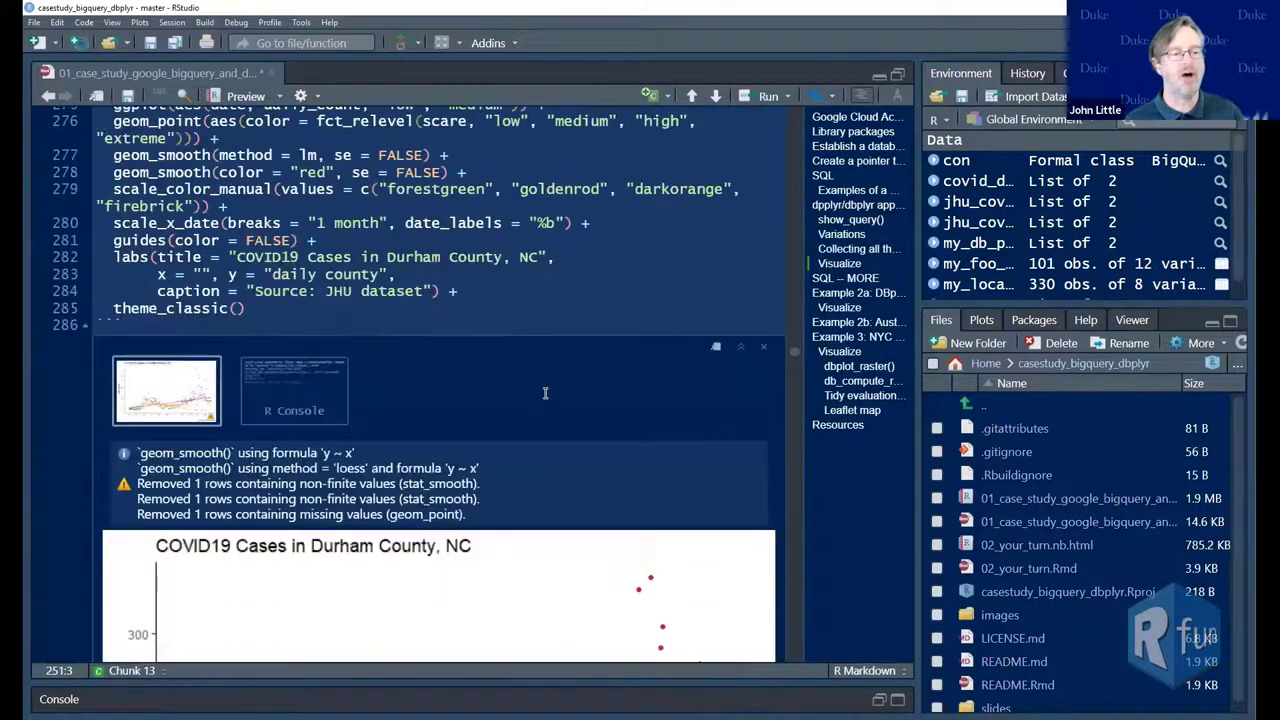
{"action": "scroll", "coordinate": [546, 394], "scroll_direction": "down", "scroll_amount": 15}
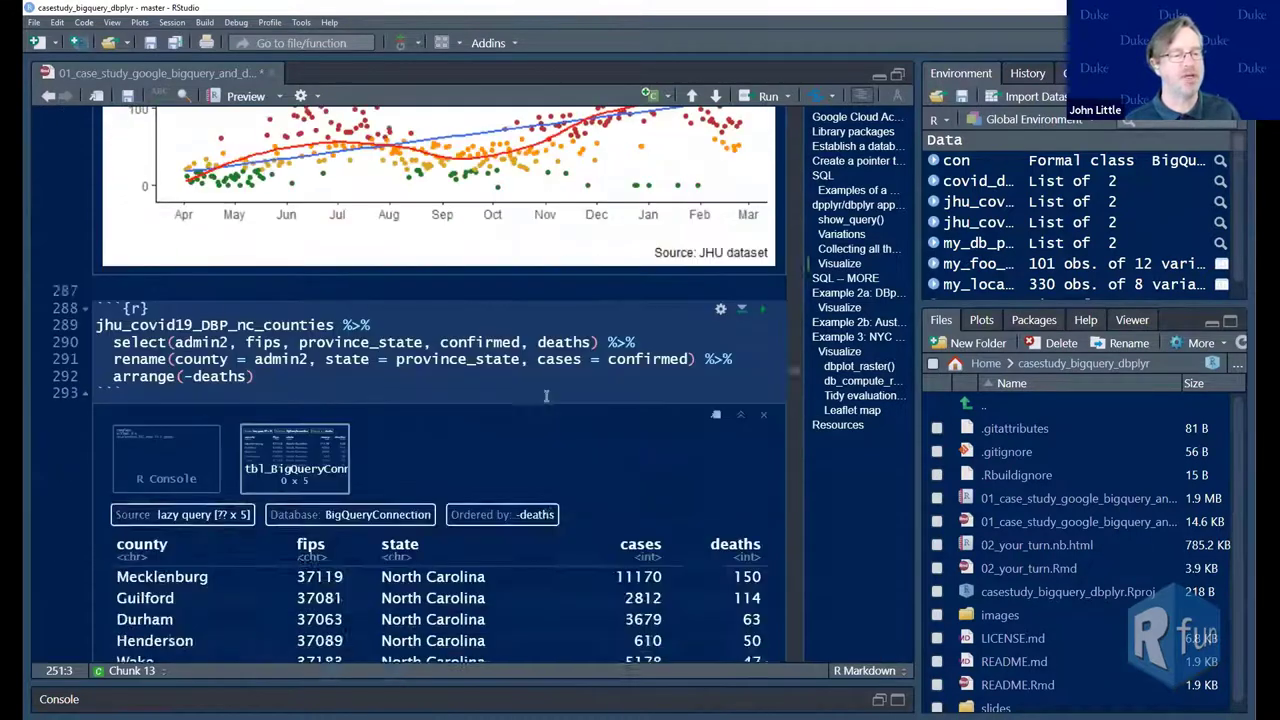
Run the jhu_covid19_DBP_nc_counties chunk that selects, renames and arranges North Carolina counties by descending deaths
{"action": "scroll", "coordinate": [546, 396], "scroll_direction": "down", "scroll_amount": 4}
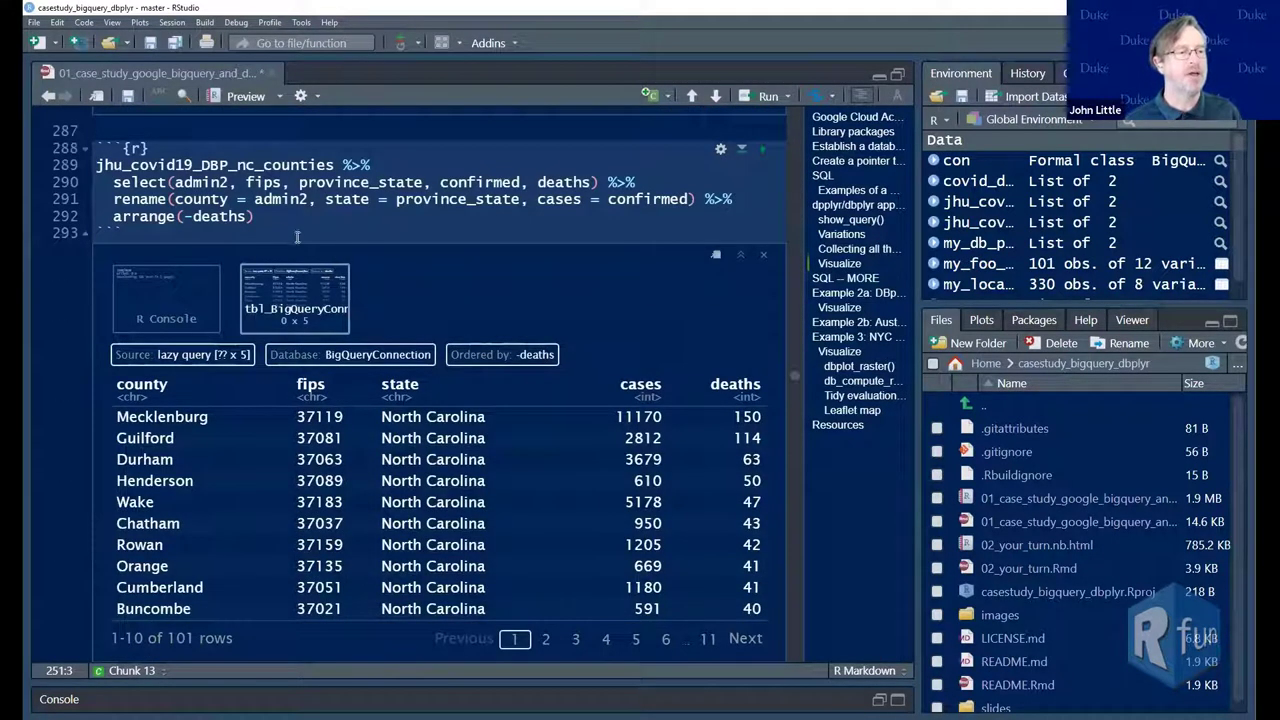
{"action": "left_click", "coordinate": [293, 213]}
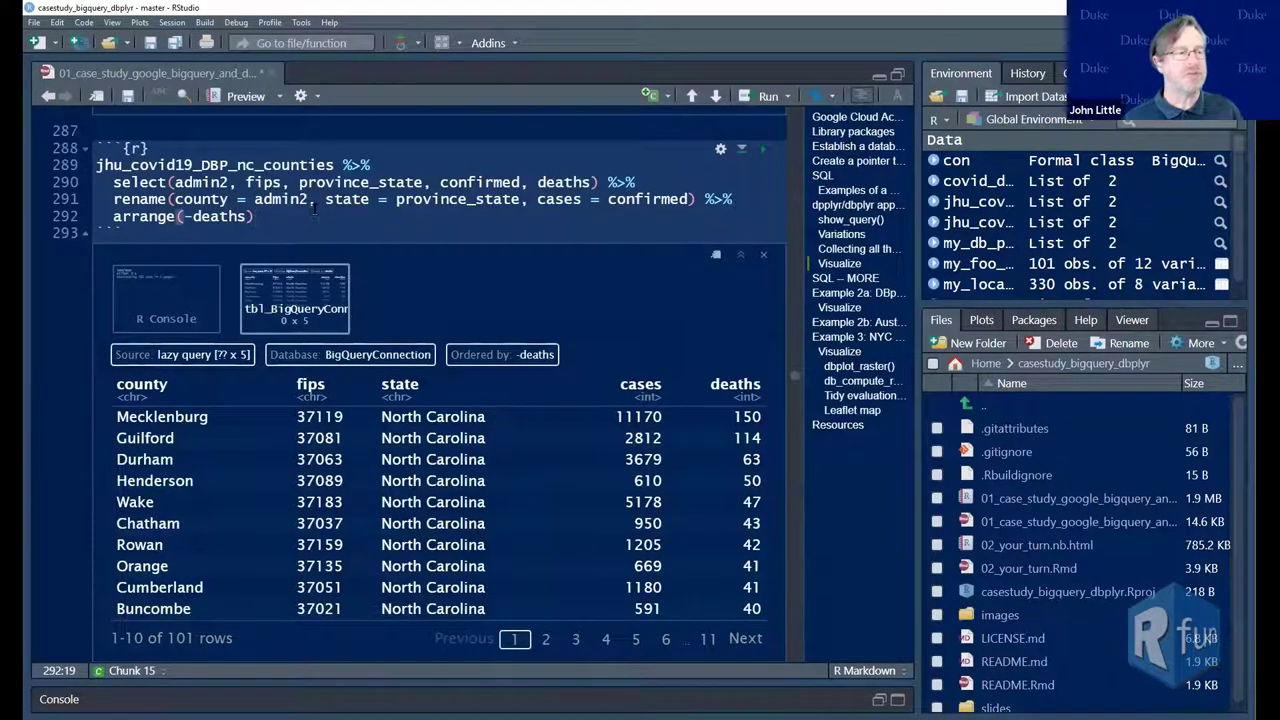
{"action": "left_click", "coordinate": [761, 150]}
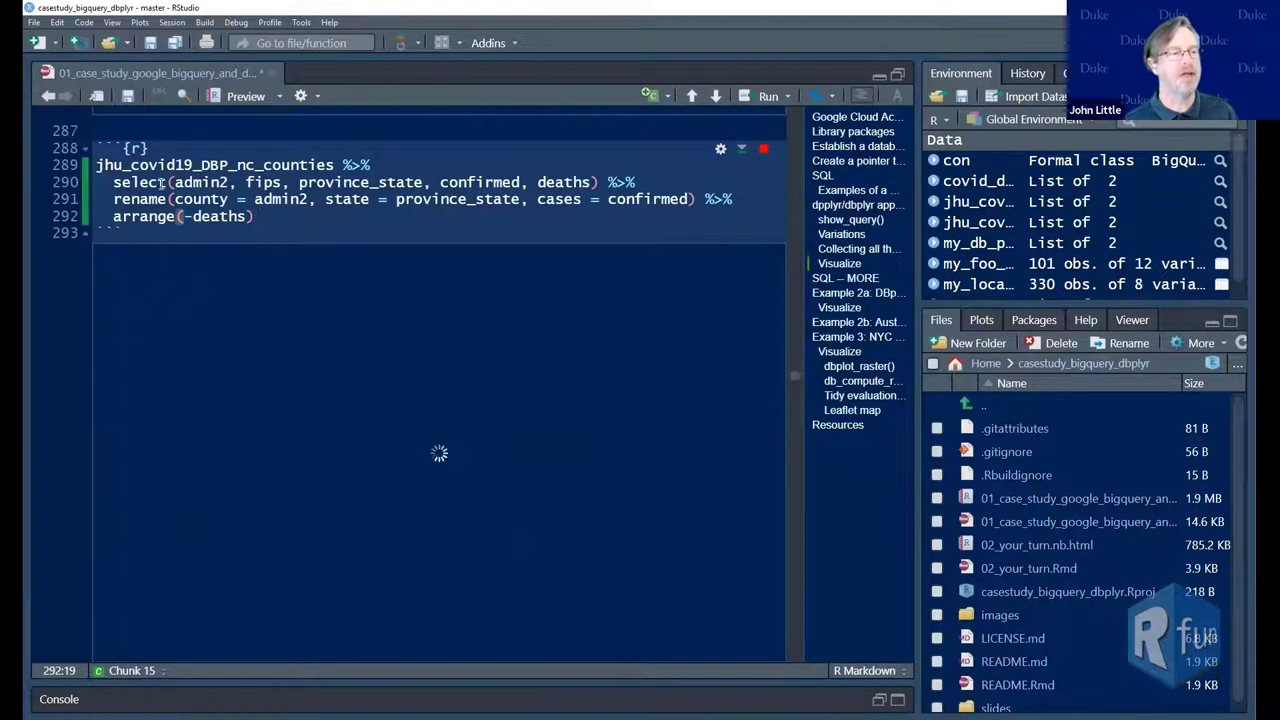
{"action": "scroll", "coordinate": [624, 318], "scroll_direction": "down", "scroll_amount": 3}
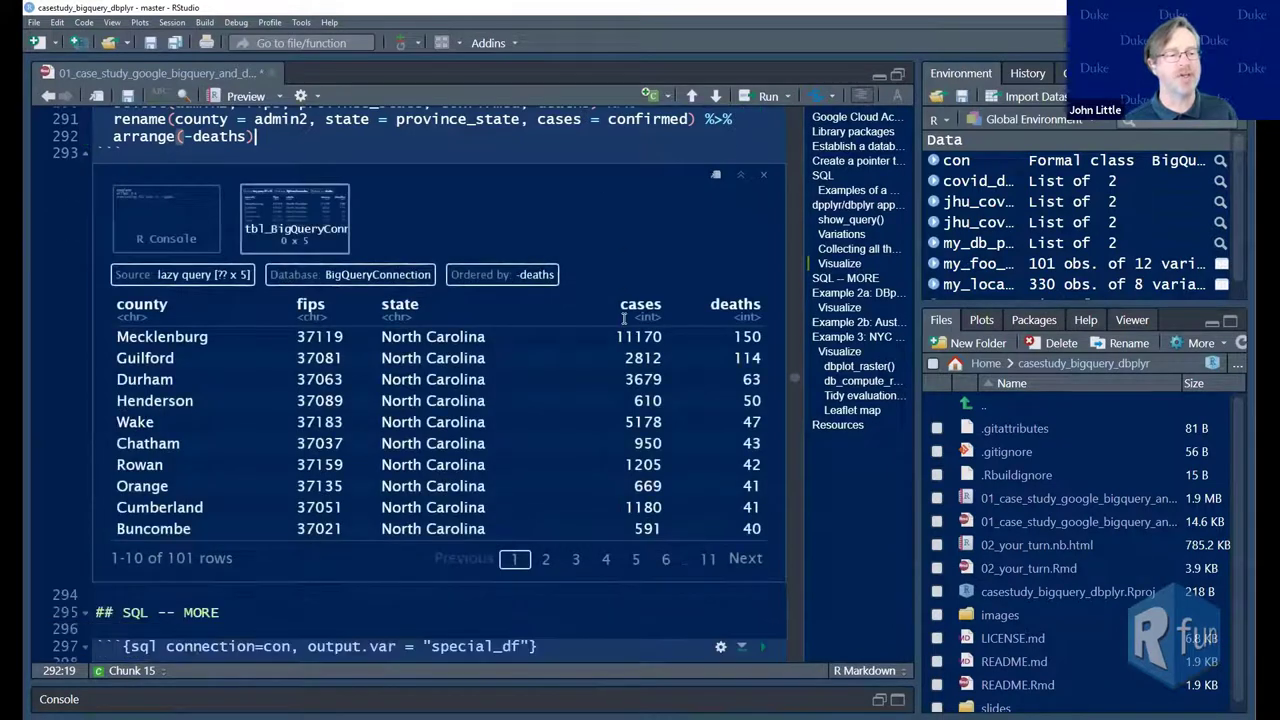
Add blank lines below the "SQL -- MORE" heading and insert an empty R code chunk there
{"action": "scroll", "coordinate": [624, 318], "scroll_direction": "down", "scroll_amount": 8}
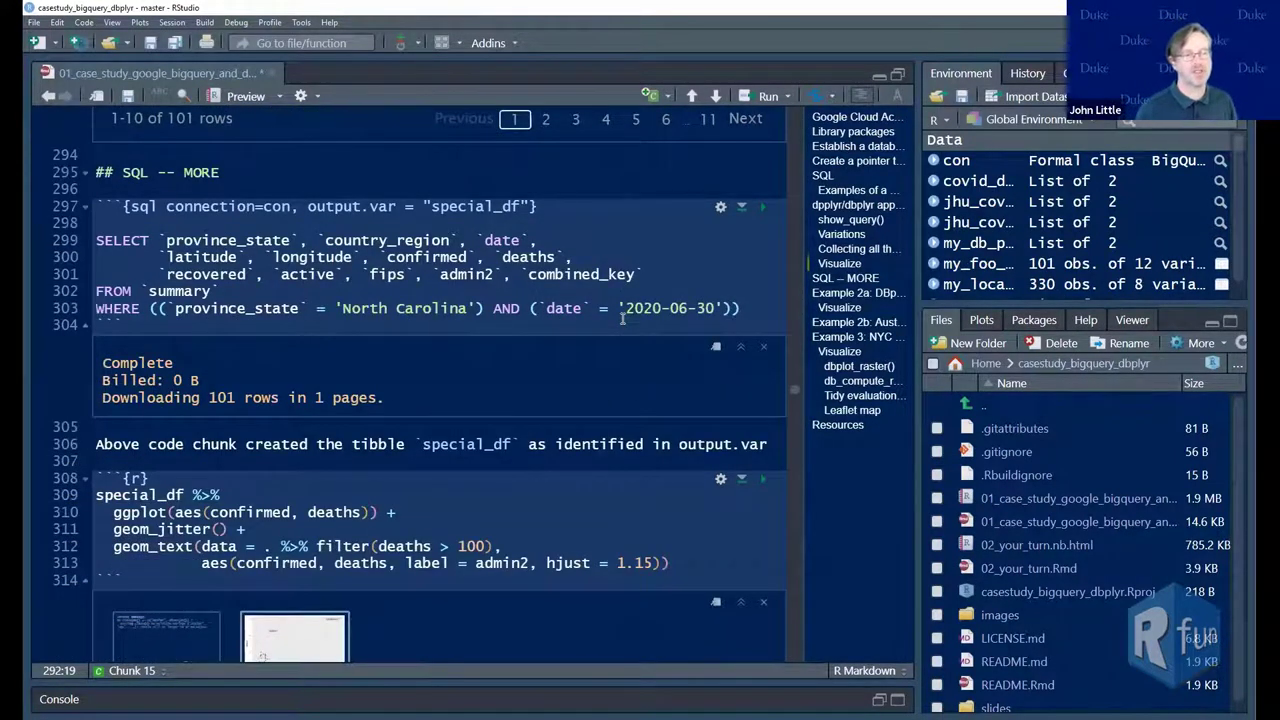
{"action": "left_click", "coordinate": [252, 177]}
{"action": "key", "text": "Return"}
{"action": "key", "text": "Return"}
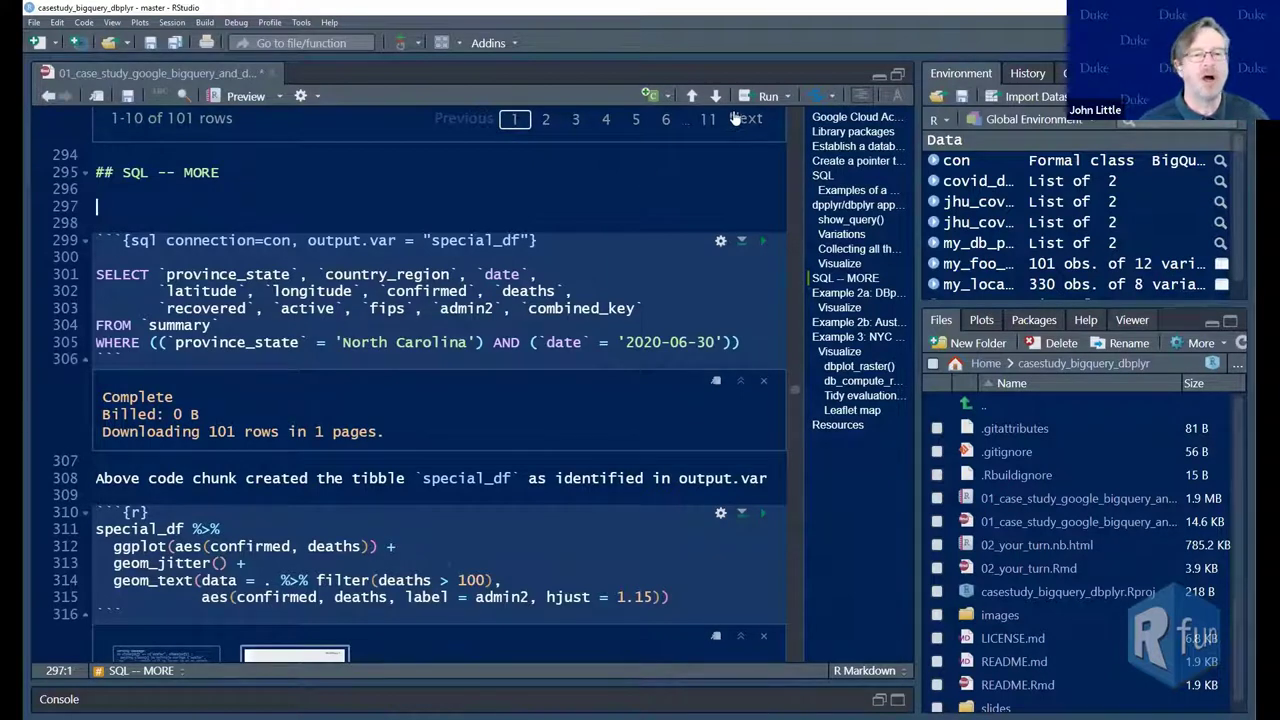
{"action": "left_click", "coordinate": [668, 97]}
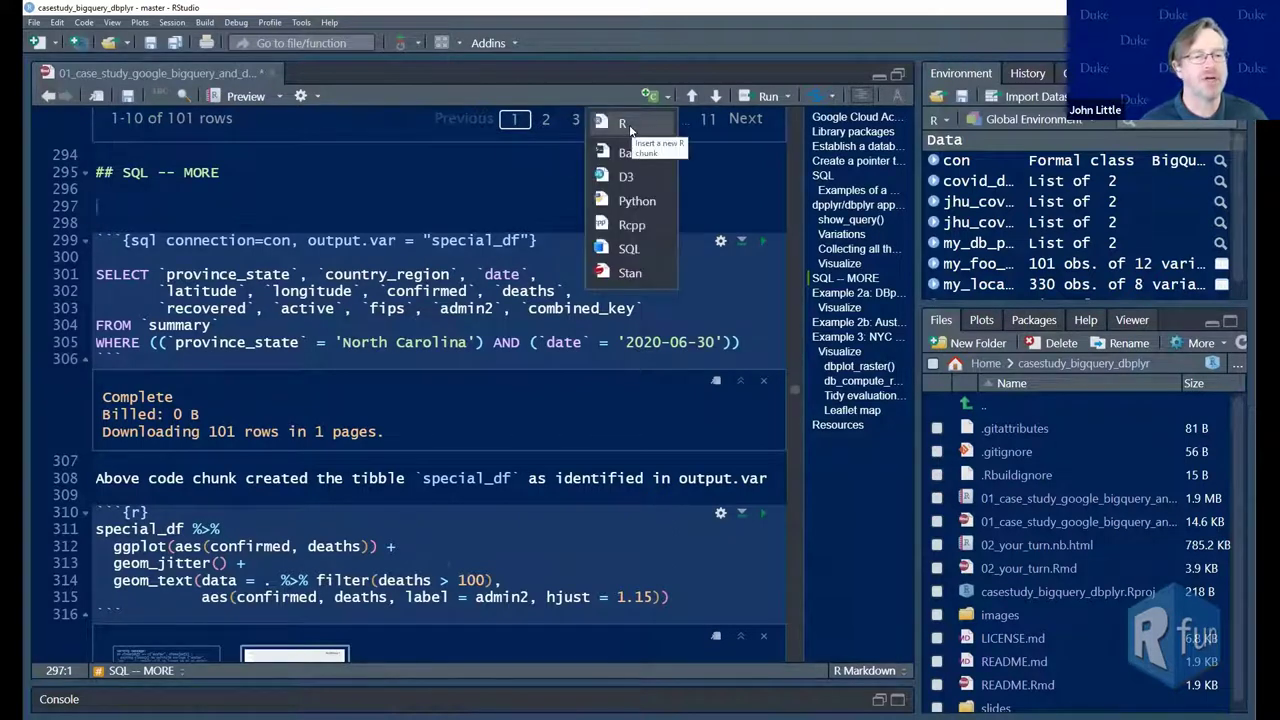
{"action": "left_click", "coordinate": [625, 124]}
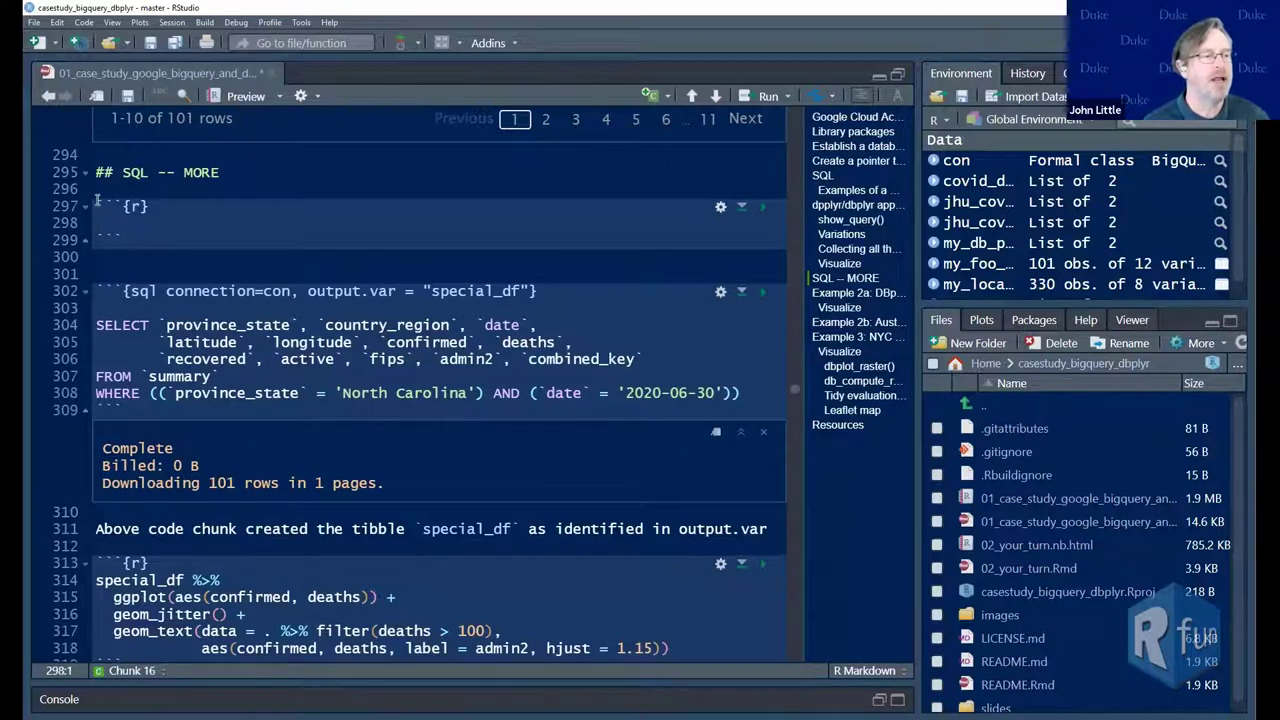
Insert an empty SQL code chunk below the new R chunk, separated by a blank line
{"action": "left_click", "coordinate": [132, 243]}
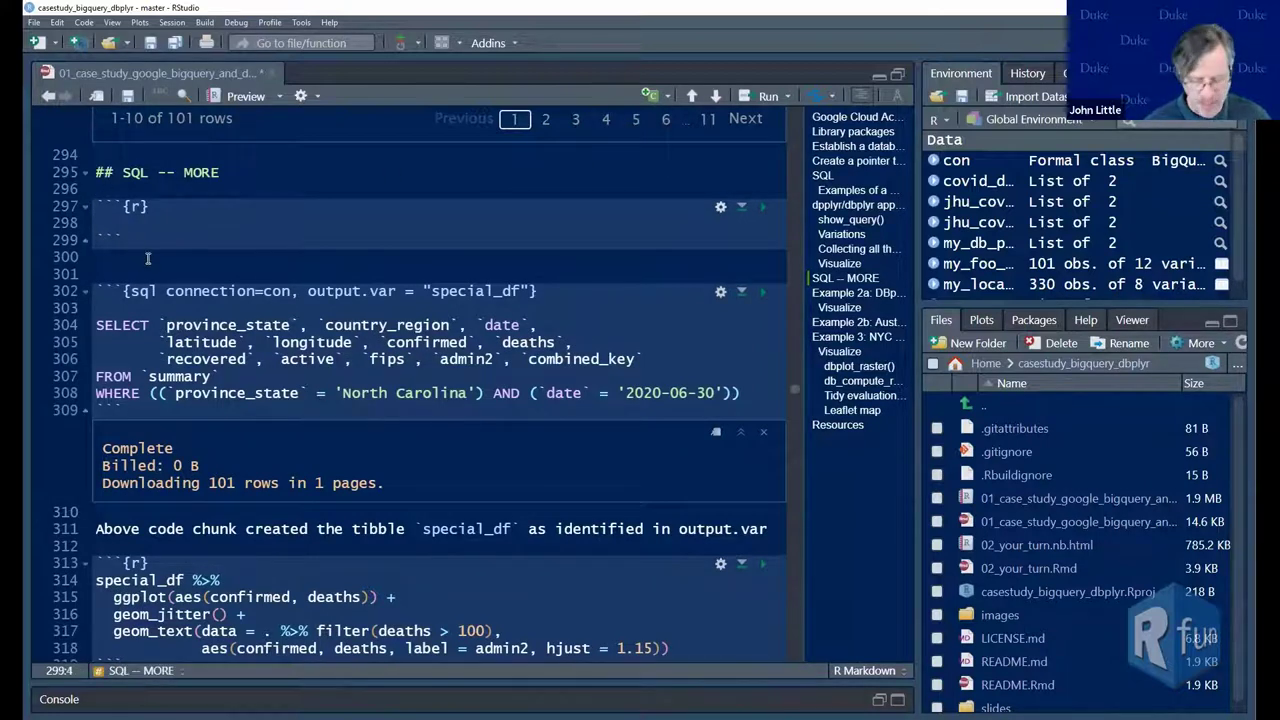
{"action": "key", "text": "Return"}
{"action": "key", "text": "Return"}
{"action": "left_click", "coordinate": [665, 96]}
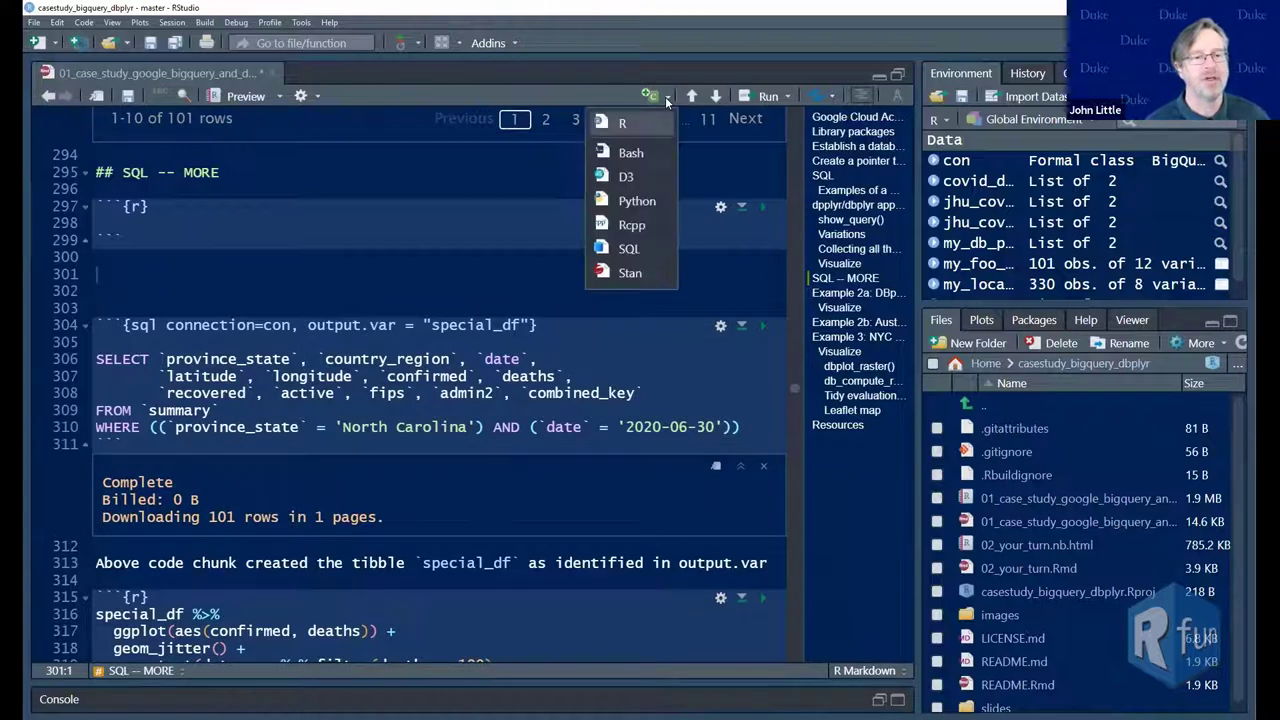
{"action": "left_click", "coordinate": [625, 248]}
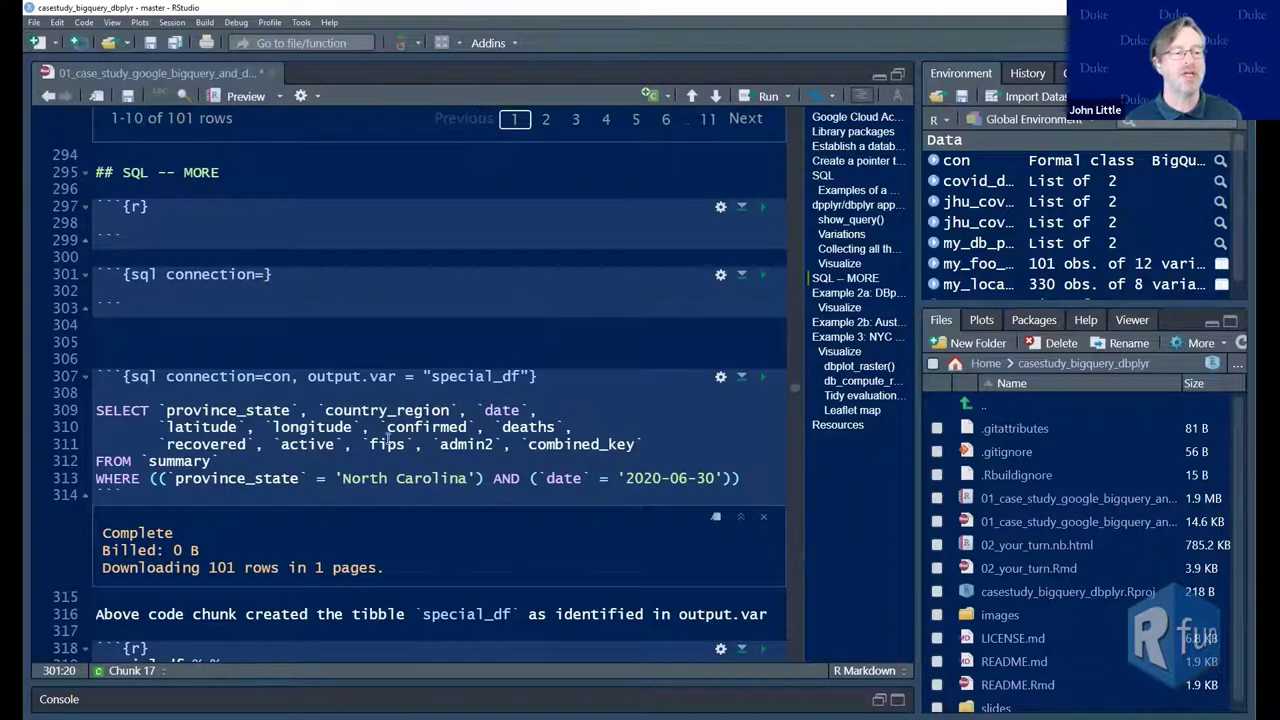
Highlight the connection value con in the header of the existing SQL chunk that queries the summary table
{"action": "left_click", "coordinate": [266, 376]}
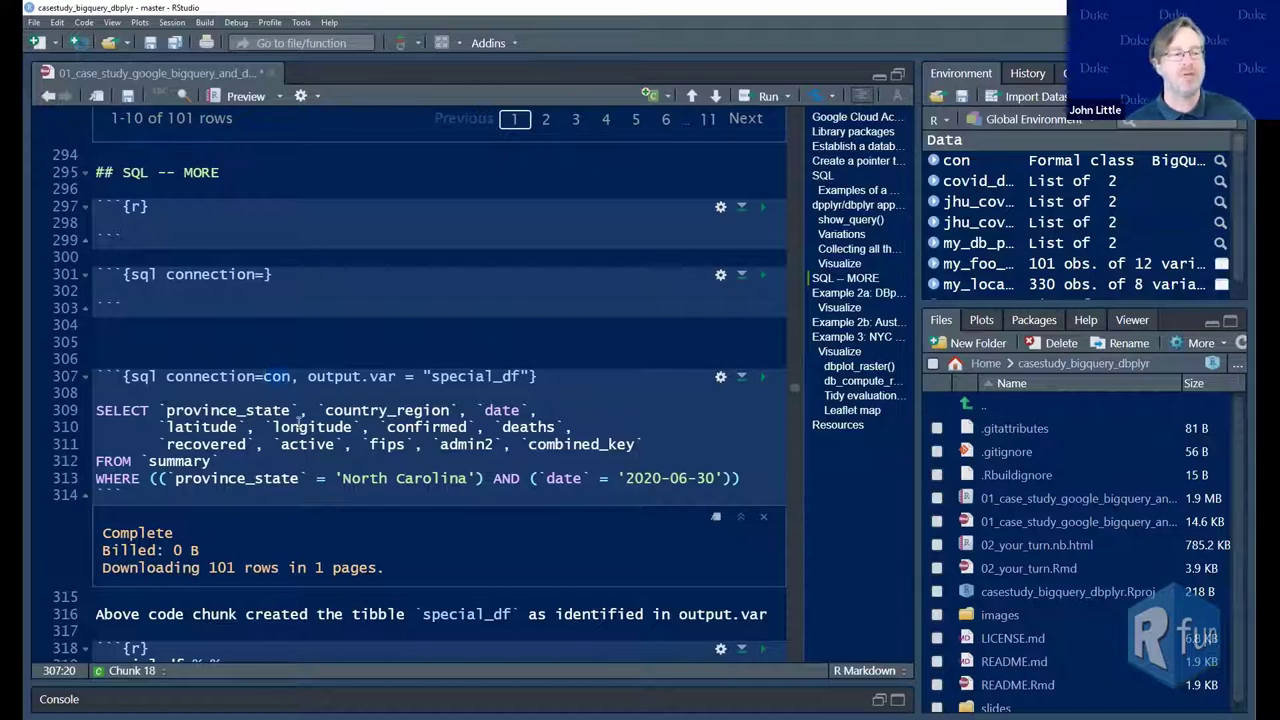
{"action": "key", "text": "Right"}
{"action": "key", "text": "Right"}
{"action": "key", "text": "Right"}
{"action": "key", "text": "Right"}
{"action": "key", "text": "Right"}
{"action": "key", "text": "Right"}
{"action": "key", "text": "Right"}
{"action": "key", "text": "Right"}
{"action": "key", "text": "Right"}
{"action": "key", "text": "Right"}
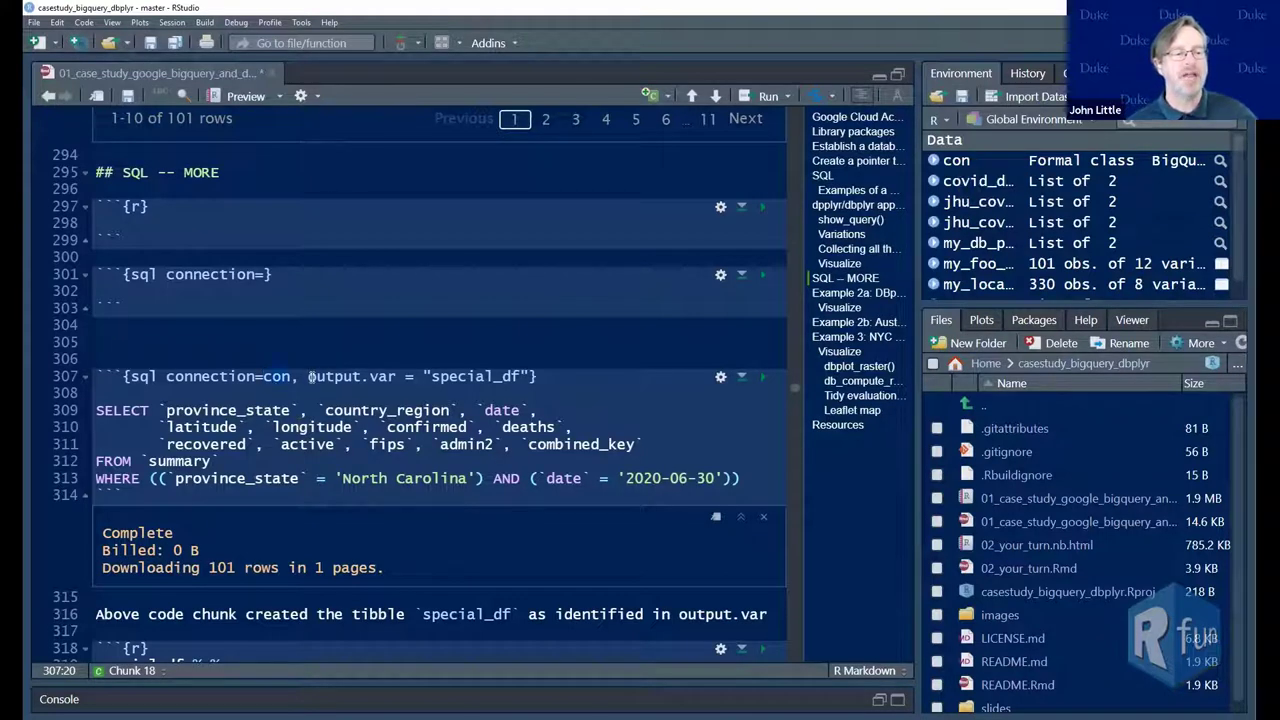
Highlight the output.var = "special_df" option in the header of the existing SQL chunk
{"action": "key", "text": "Right"}
{"action": "key", "text": "Right"}
{"action": "key", "text": "Right"}
{"action": "key", "text": "Right"}
{"action": "key", "text": "Right"}
{"action": "key", "text": "Right"}
{"action": "key", "text": "Right"}
{"action": "key", "text": "Right"}
{"action": "key", "text": "Right"}
{"action": "key", "text": "Right"}
{"action": "key", "text": "Right"}
{"action": "key", "text": "Right"}
{"action": "key", "text": "Right"}
{"action": "key", "text": "Right"}
{"action": "key", "text": "Right"}
{"action": "key", "text": "Right"}
{"action": "key", "text": "Right"}
{"action": "key", "text": "Right"}
{"action": "key", "text": "Right"}
{"action": "key", "text": "Right"}
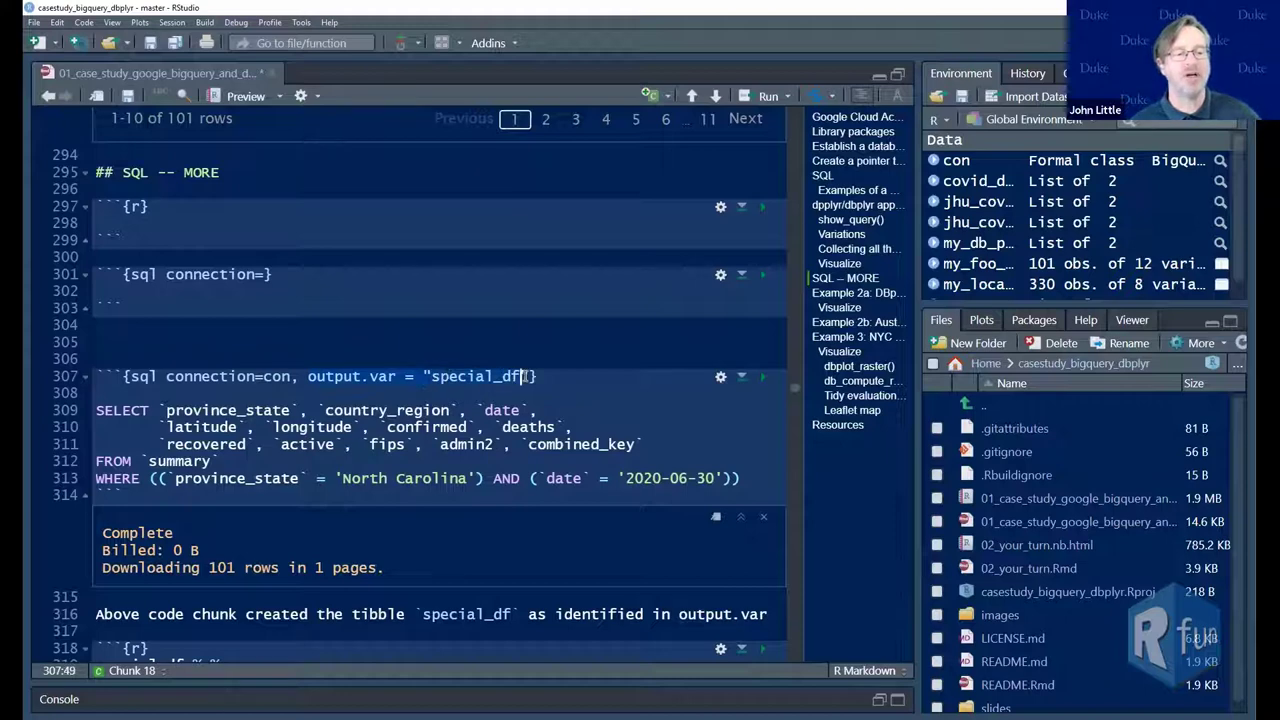
Highlight only the special_df variable name in the SQL chunk's output.var option
{"action": "key", "text": "Left"}
{"action": "key", "text": "Left"}
{"action": "key", "text": "Left"}
{"action": "key", "text": "Left"}
{"action": "key", "text": "Left"}
{"action": "key", "text": "Left"}
{"action": "key", "text": "Left"}
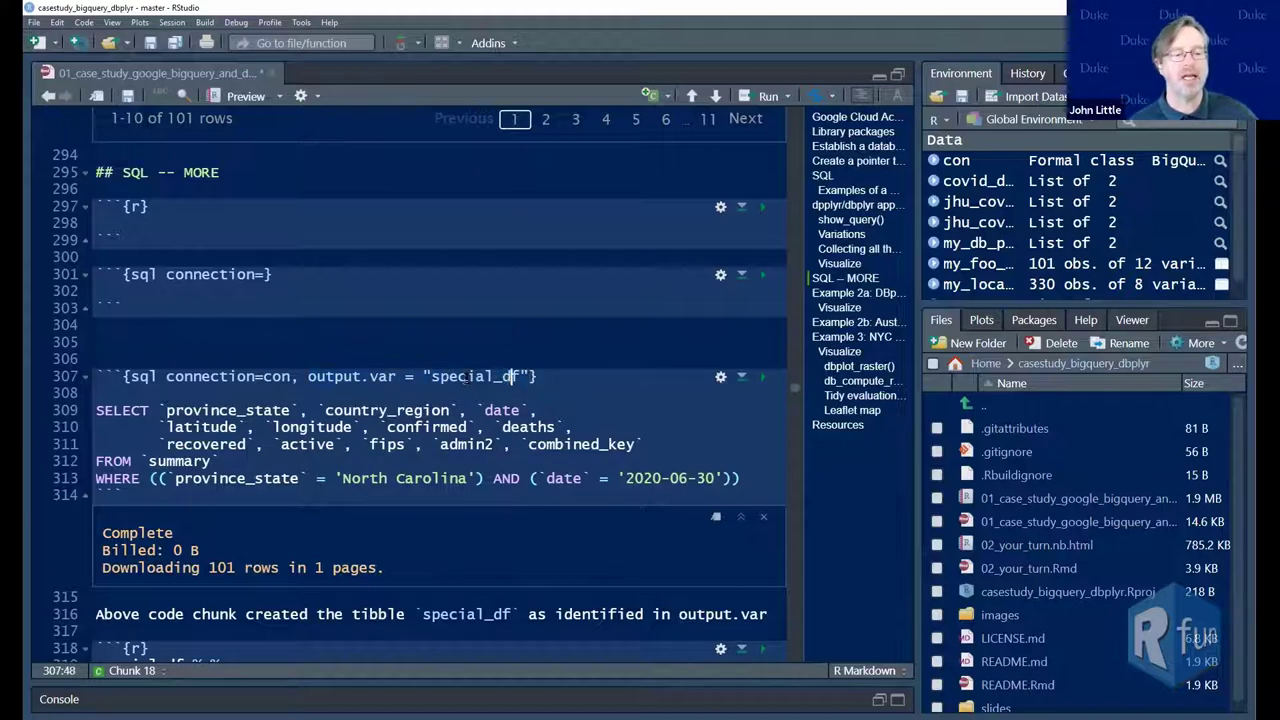
{"action": "key", "text": "Left"}
{"action": "key", "text": "Left"}
{"action": "key", "text": "Left"}
{"action": "key", "text": "Left"}
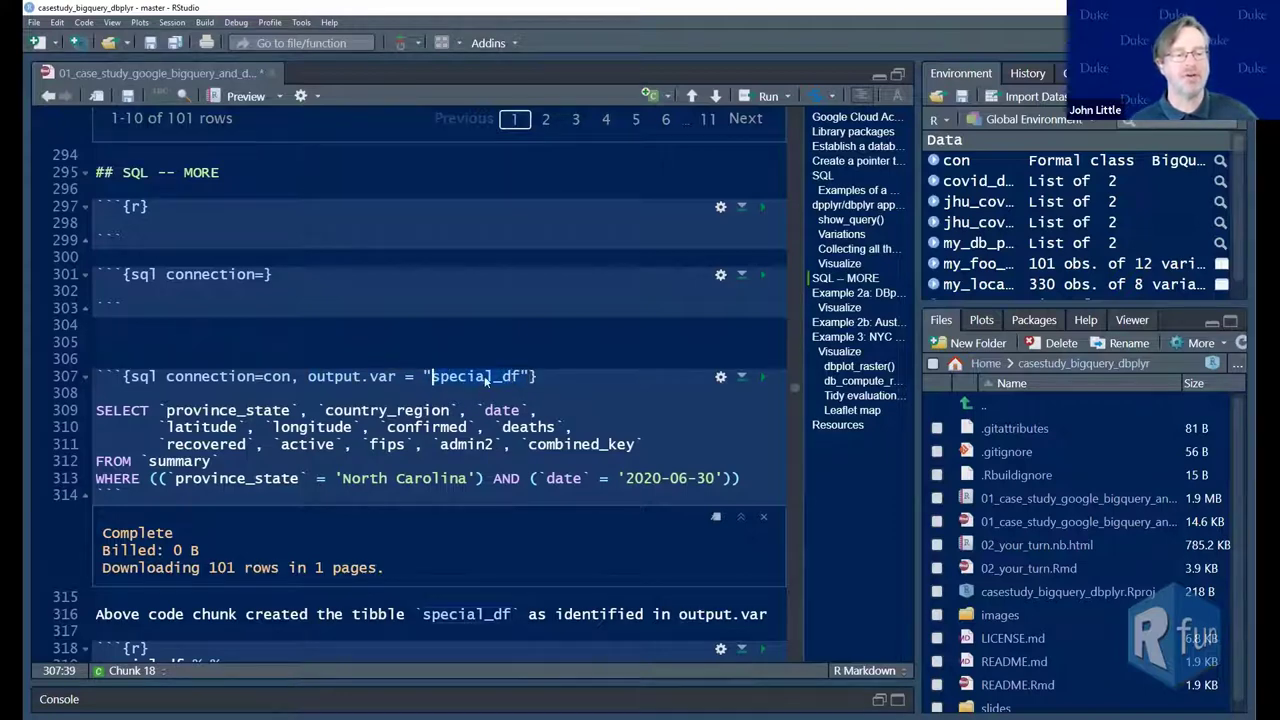
{"action": "left_click", "coordinate": [290, 395]}
{"action": "key", "text": "Up"}
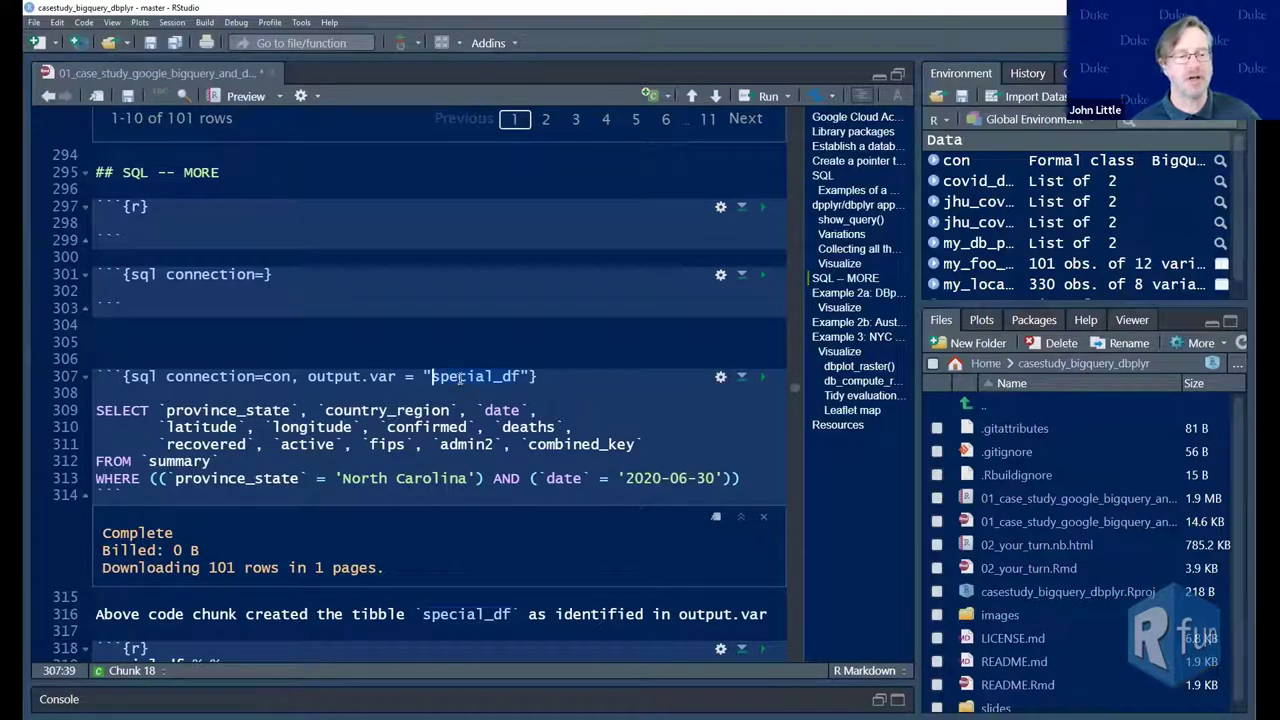
Run the SQL chunk that queries North Carolina records for 2020-06-30 into special_df, after checking the existing environment objects
{"action": "scroll", "coordinate": [296, 428], "scroll_direction": "down", "scroll_amount": 2}
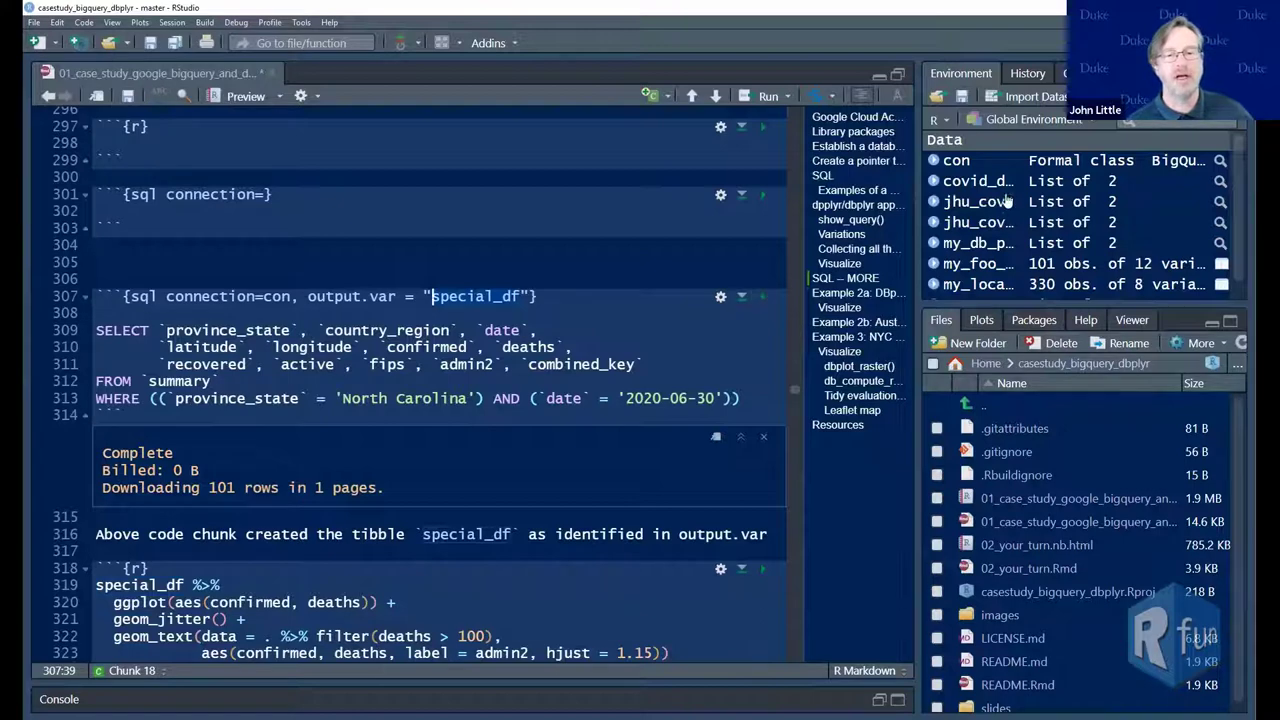
{"action": "scroll", "coordinate": [1010, 247], "scroll_direction": "down", "scroll_amount": 1}
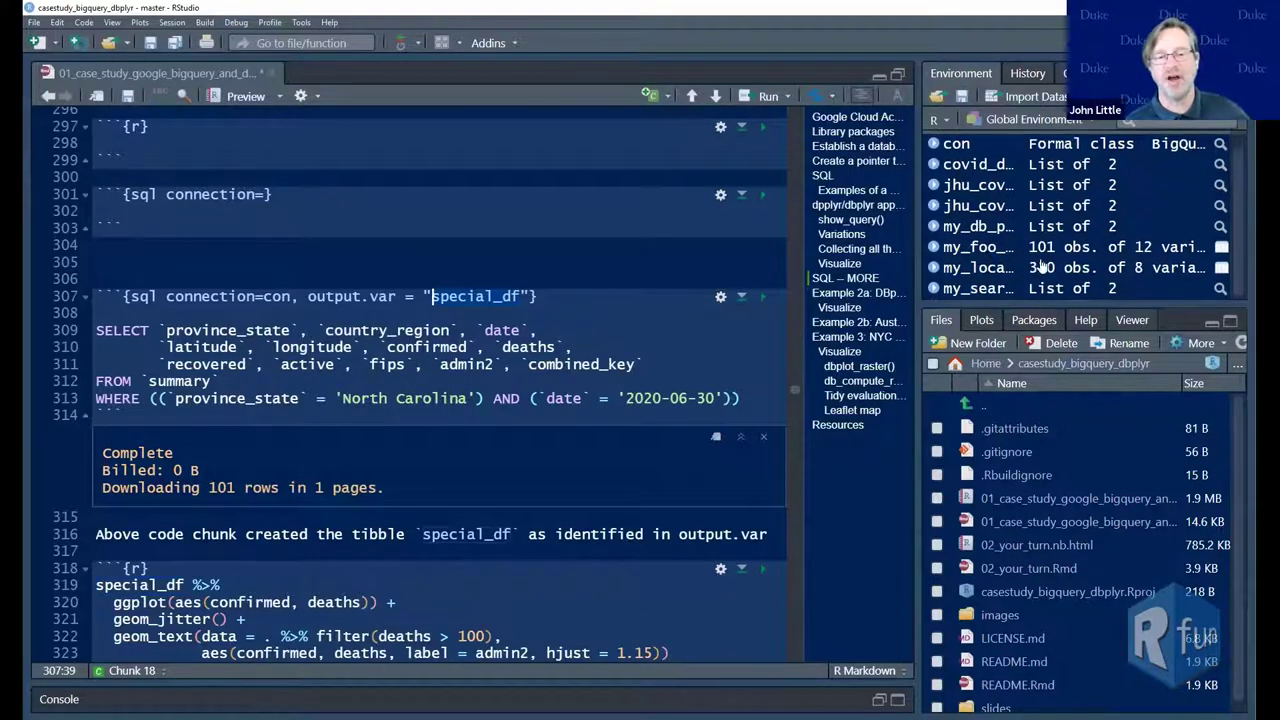
{"action": "left_click", "coordinate": [763, 296]}
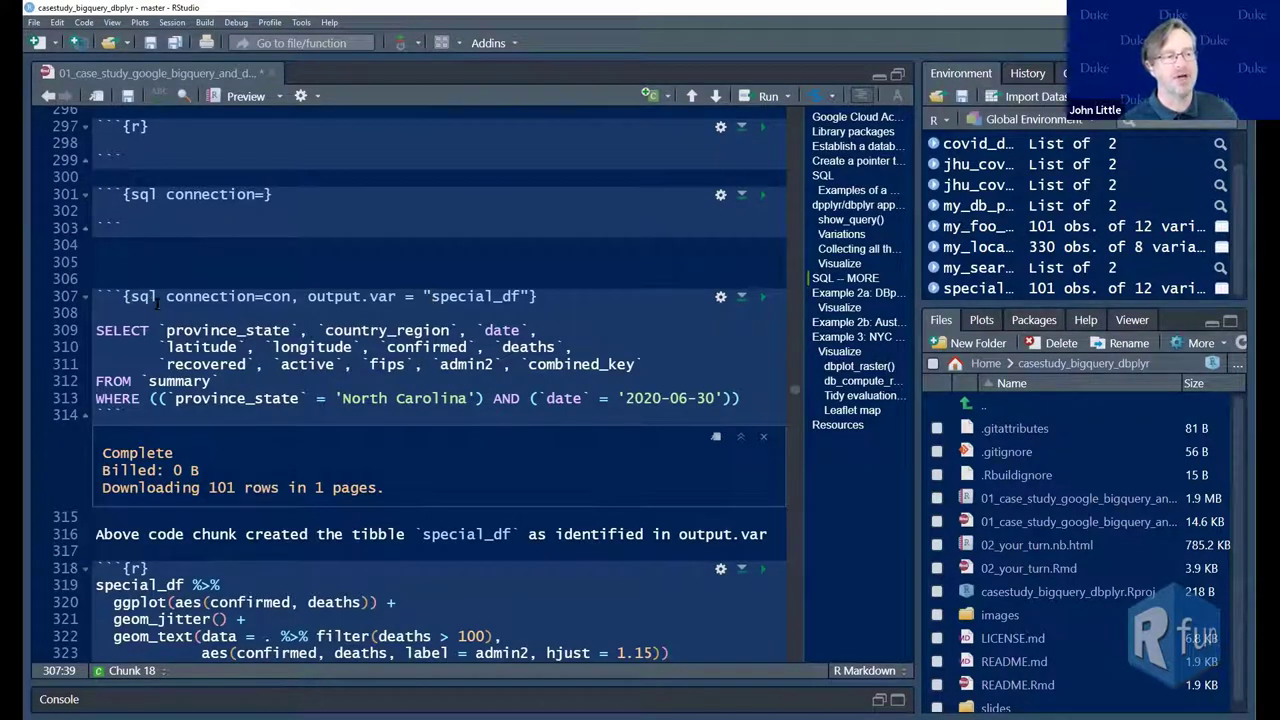
Run the R chunk that plots special_df deaths against confirmed cases and labels counties with over 100 deaths
{"action": "scroll", "coordinate": [158, 305], "scroll_direction": "down", "scroll_amount": 3}
{"action": "scroll", "coordinate": [158, 307], "scroll_direction": "up", "scroll_amount": 4}
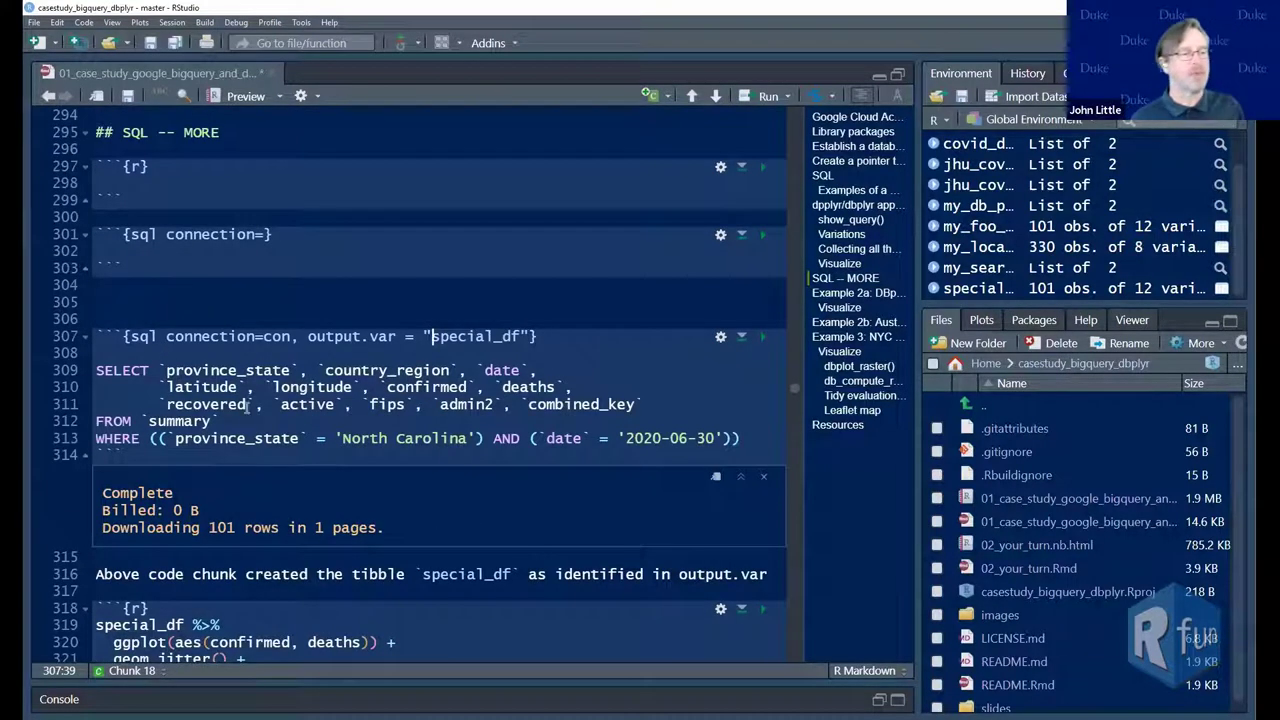
{"action": "scroll", "coordinate": [247, 404], "scroll_direction": "down", "scroll_amount": 9}
{"action": "scroll", "coordinate": [261, 406], "scroll_direction": "up", "scroll_amount": 12}
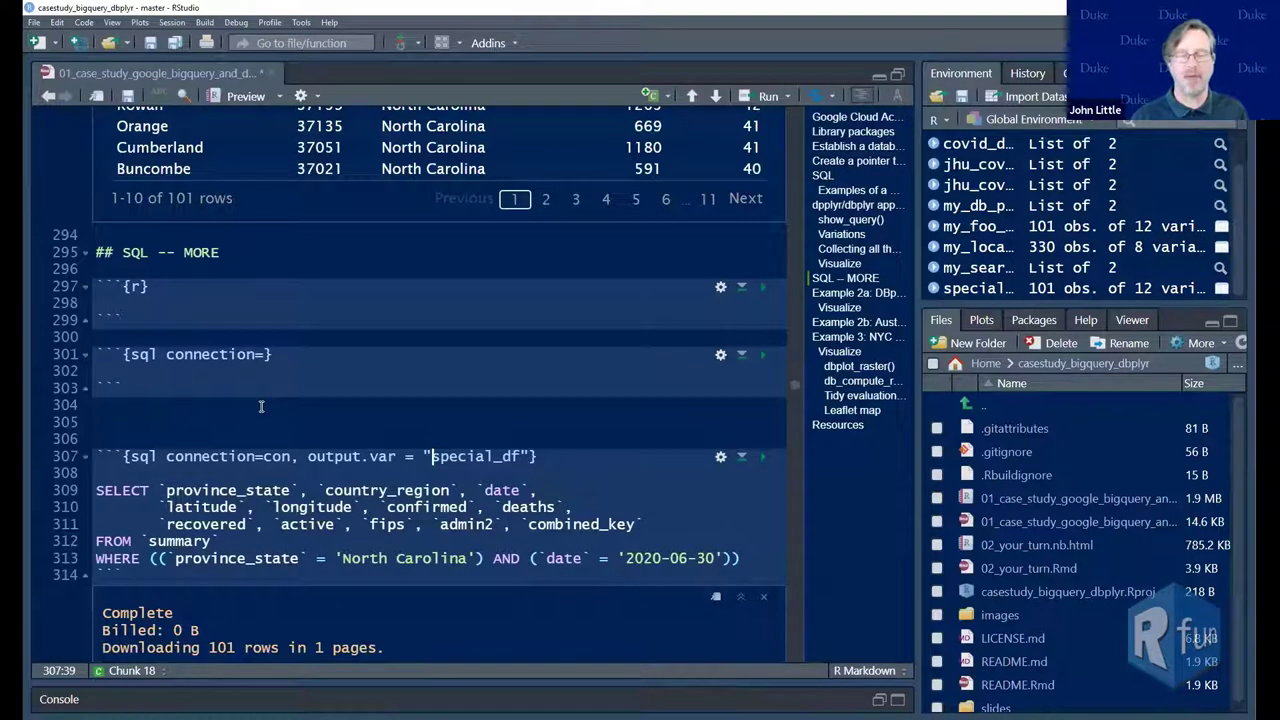
{"action": "scroll", "coordinate": [261, 406], "scroll_direction": "down", "scroll_amount": 11}
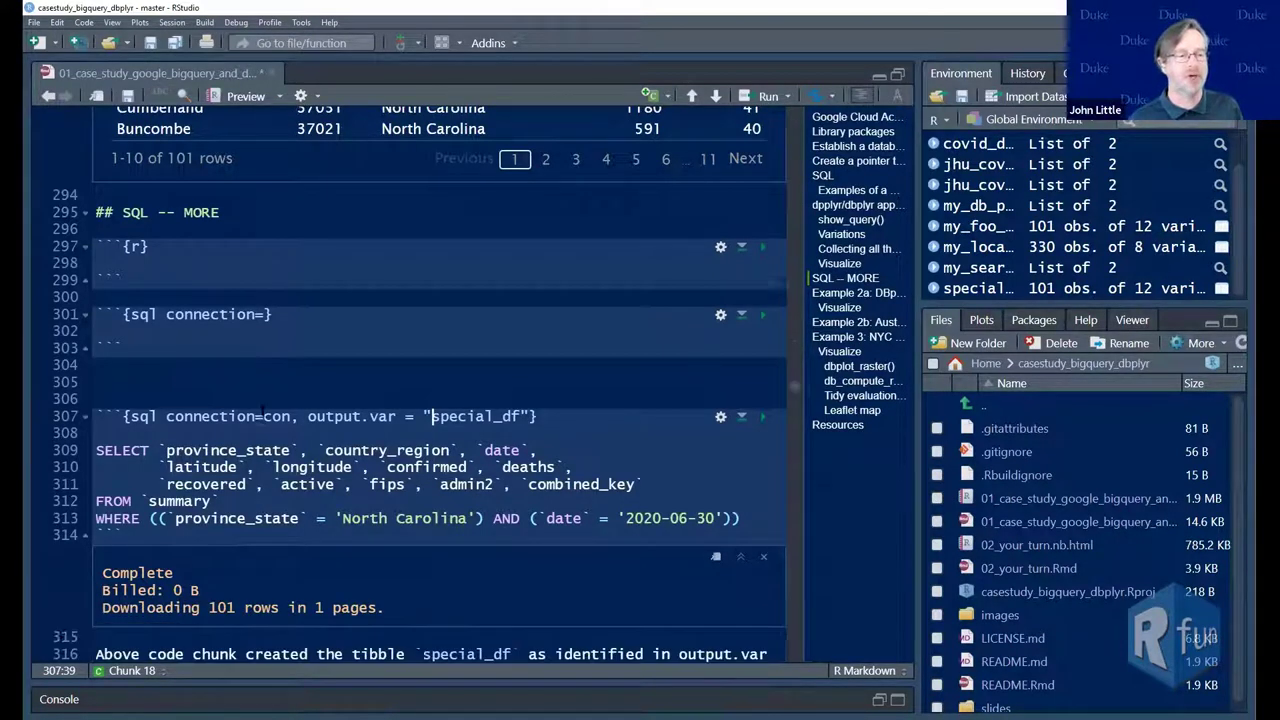
{"action": "scroll", "coordinate": [261, 414], "scroll_direction": "down", "scroll_amount": 2}
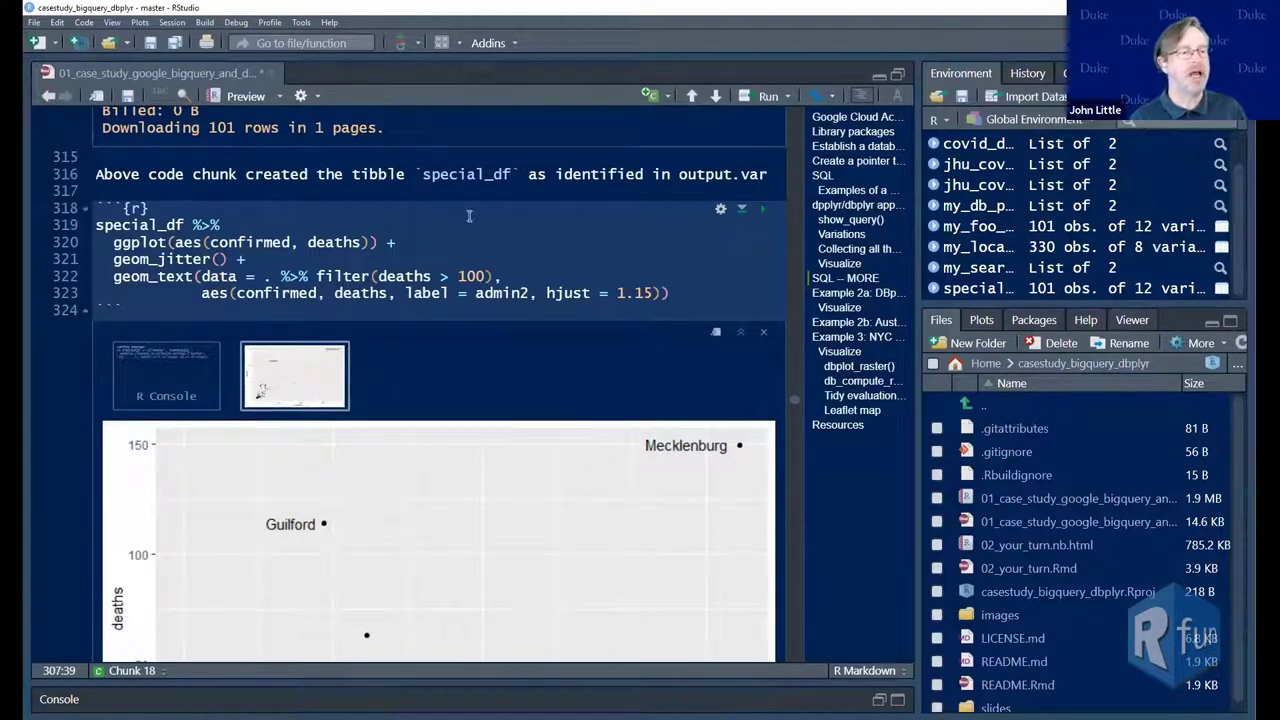
{"action": "left_click", "coordinate": [186, 225]}
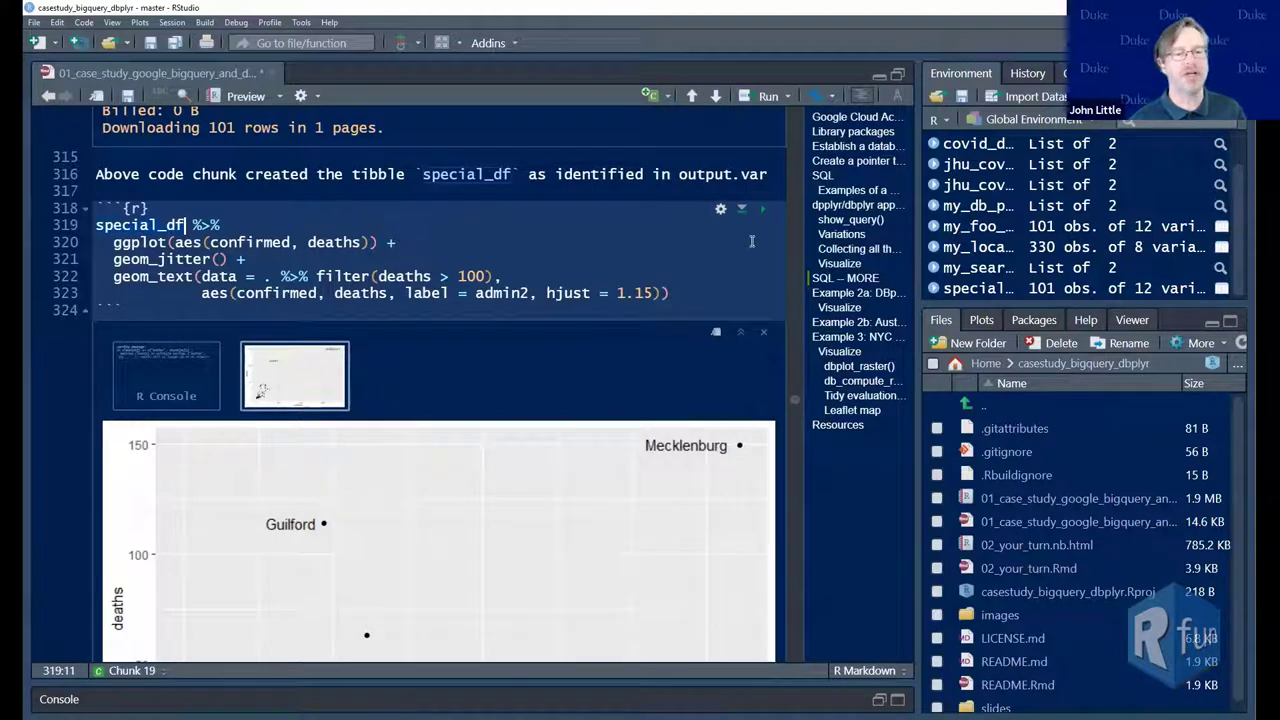
{"action": "key", "text": "Home"}
{"action": "key", "text": "ctrl+shift+Return"}
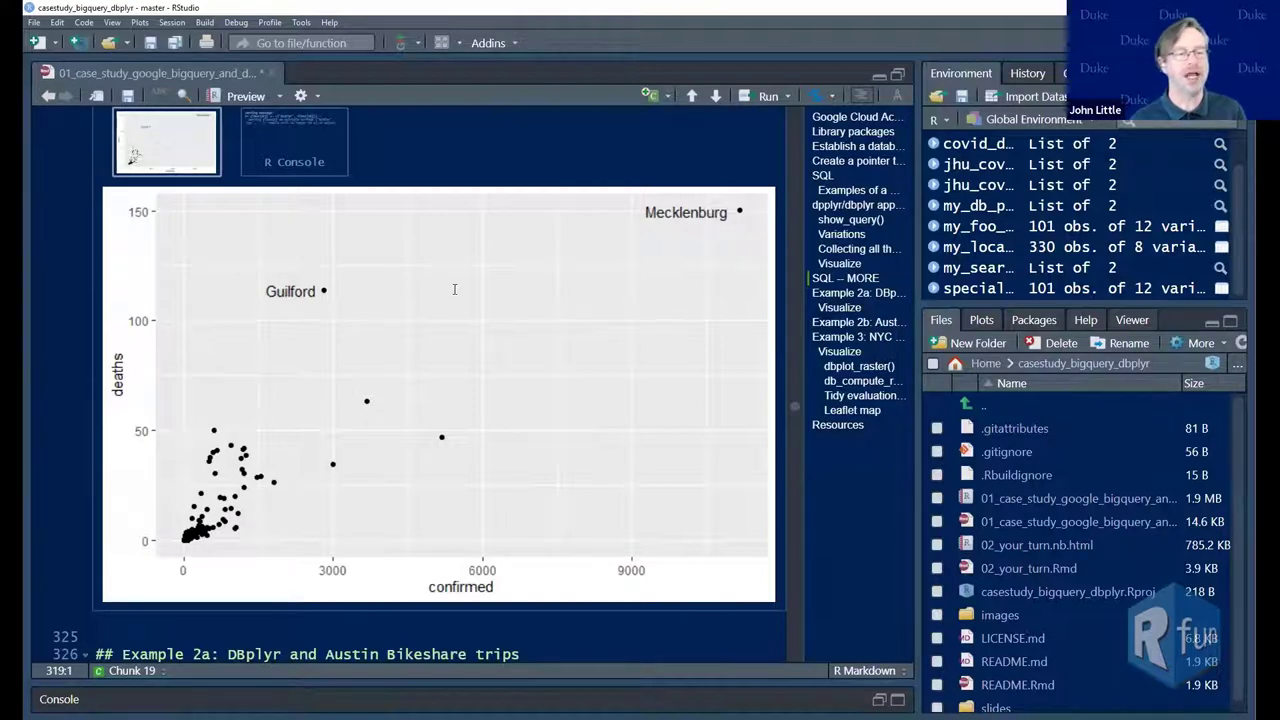
Compare the confirmed-versus-deaths plot with the state and date conditions in the SQL query's WHERE clause
{"action": "scroll", "coordinate": [452, 300], "scroll_direction": "down", "scroll_amount": 4}
{"action": "scroll", "coordinate": [424, 355], "scroll_direction": "up", "scroll_amount": 6}
{"action": "scroll", "coordinate": [424, 355], "scroll_direction": "up", "scroll_amount": 3}
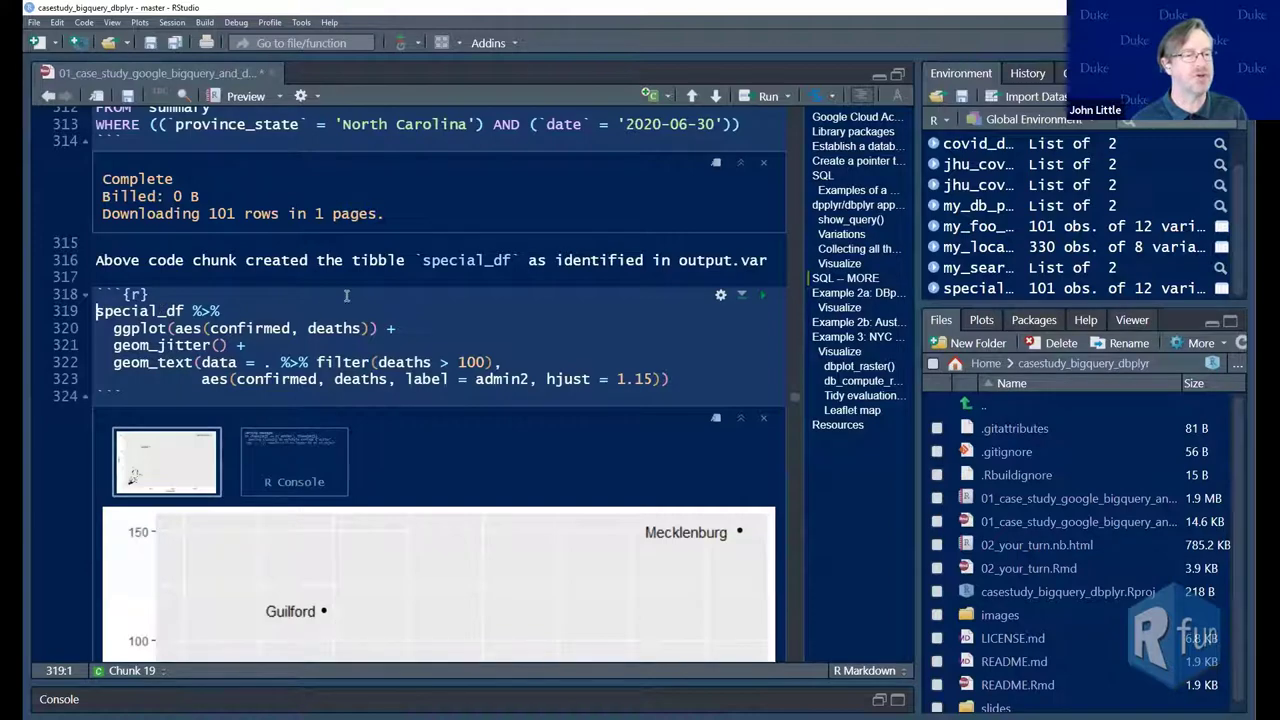
{"action": "scroll", "coordinate": [347, 294], "scroll_direction": "up", "scroll_amount": 3}
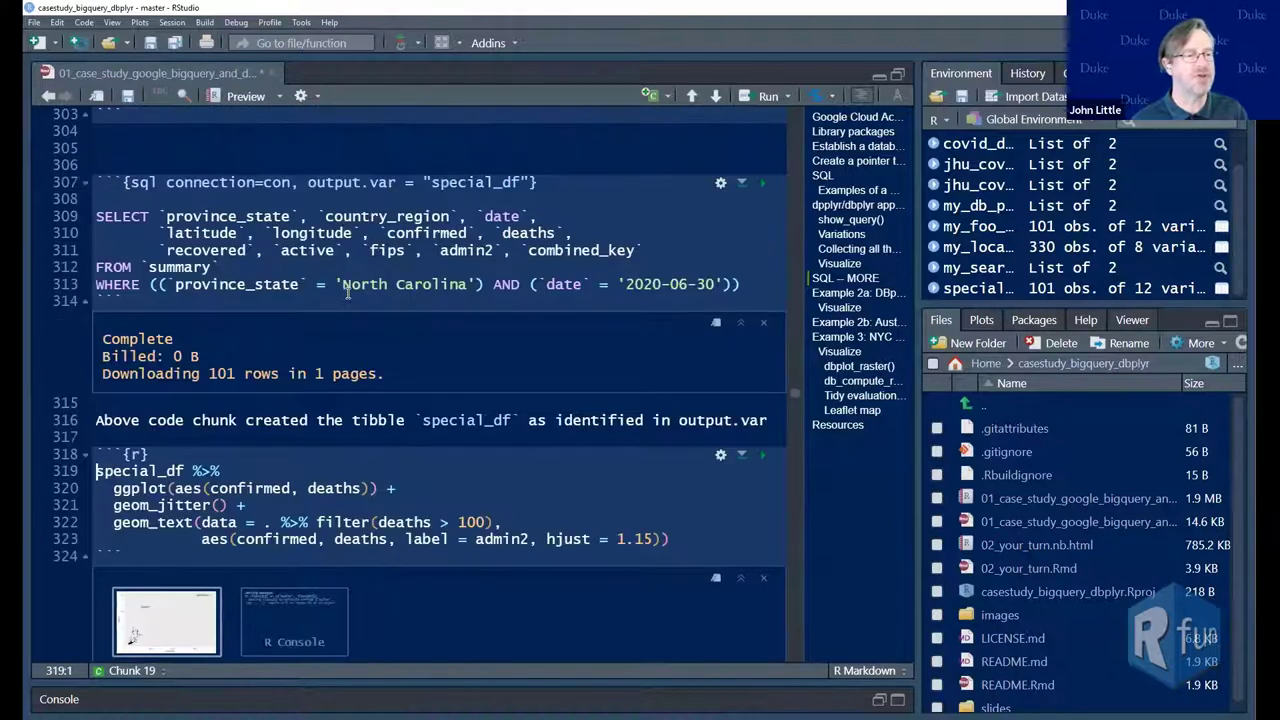
{"action": "left_click", "coordinate": [688, 285]}
{"action": "scroll", "coordinate": [689, 280], "scroll_direction": "down", "scroll_amount": 2}
{"action": "scroll", "coordinate": [689, 279], "scroll_direction": "down", "scroll_amount": 10}
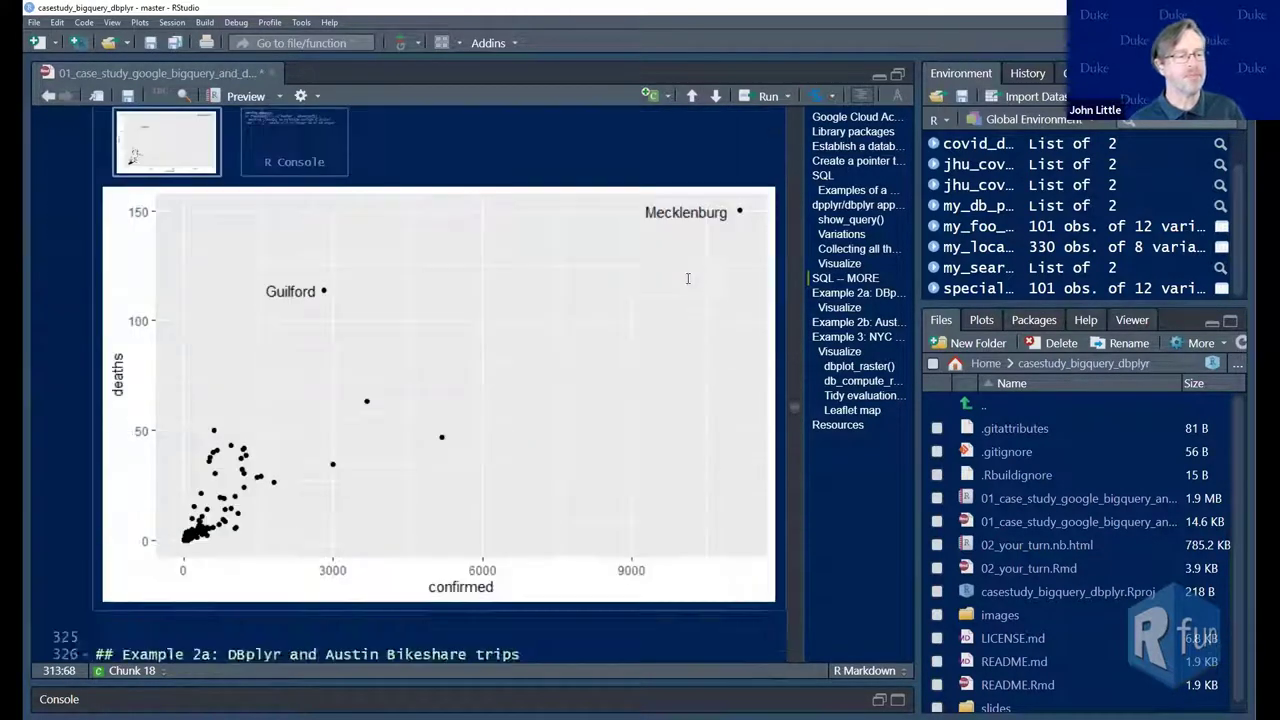
Run the Example 2a chunk that connects con2_bq_bikes to the austin_bikeshare dataset in bigquery-public-data, after reviewing its project, dataset and table names
{"action": "scroll", "coordinate": [577, 278], "scroll_direction": "down", "scroll_amount": 3}
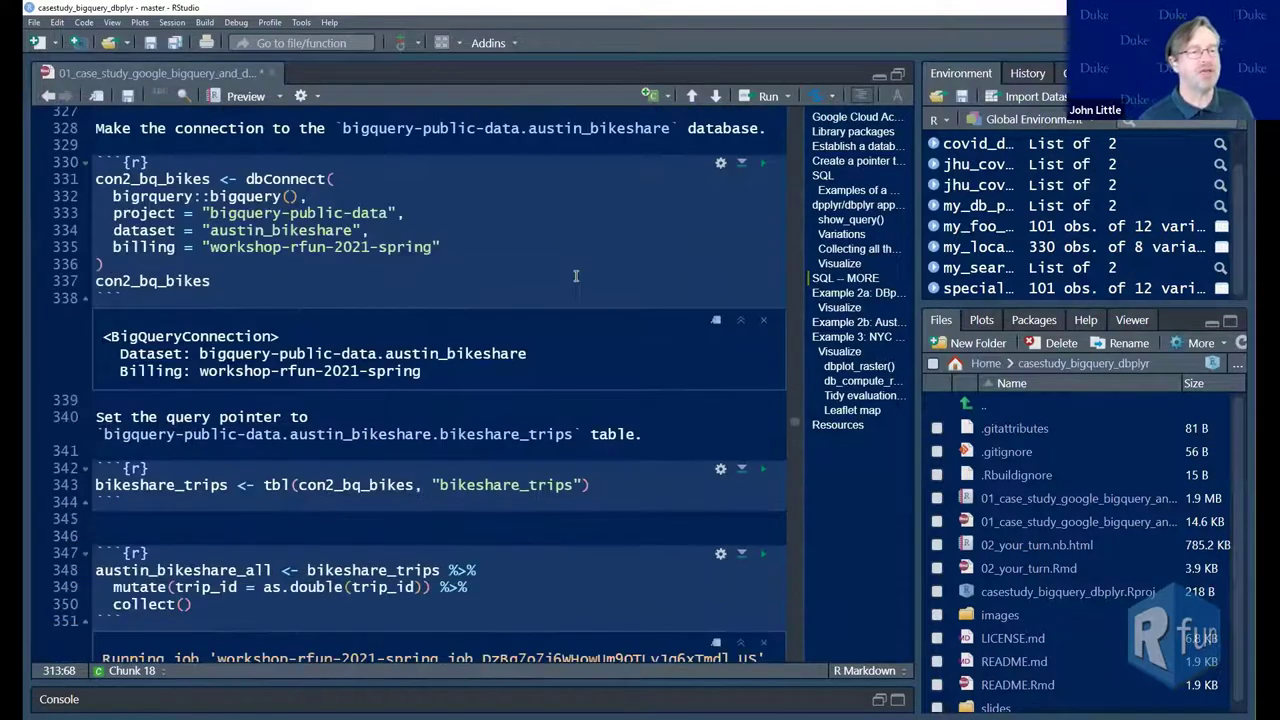
{"action": "scroll", "coordinate": [576, 276], "scroll_direction": "up", "scroll_amount": 2}
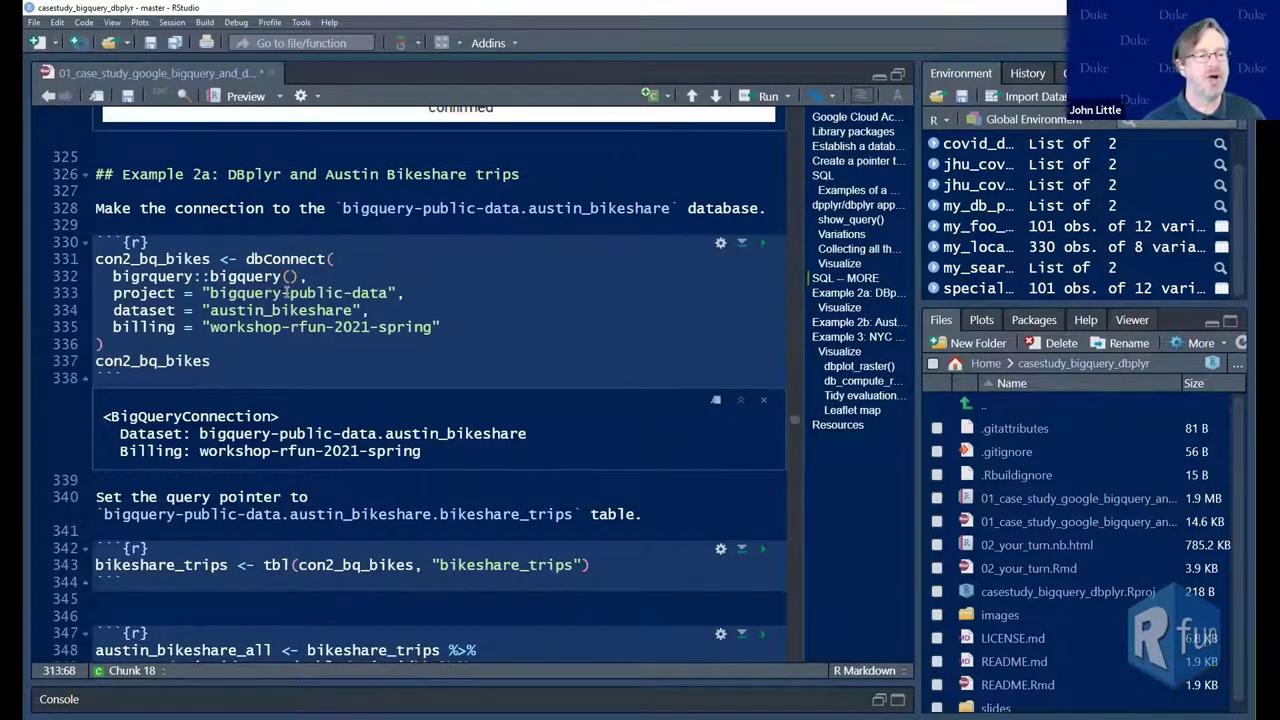
{"action": "left_click", "coordinate": [325, 292]}
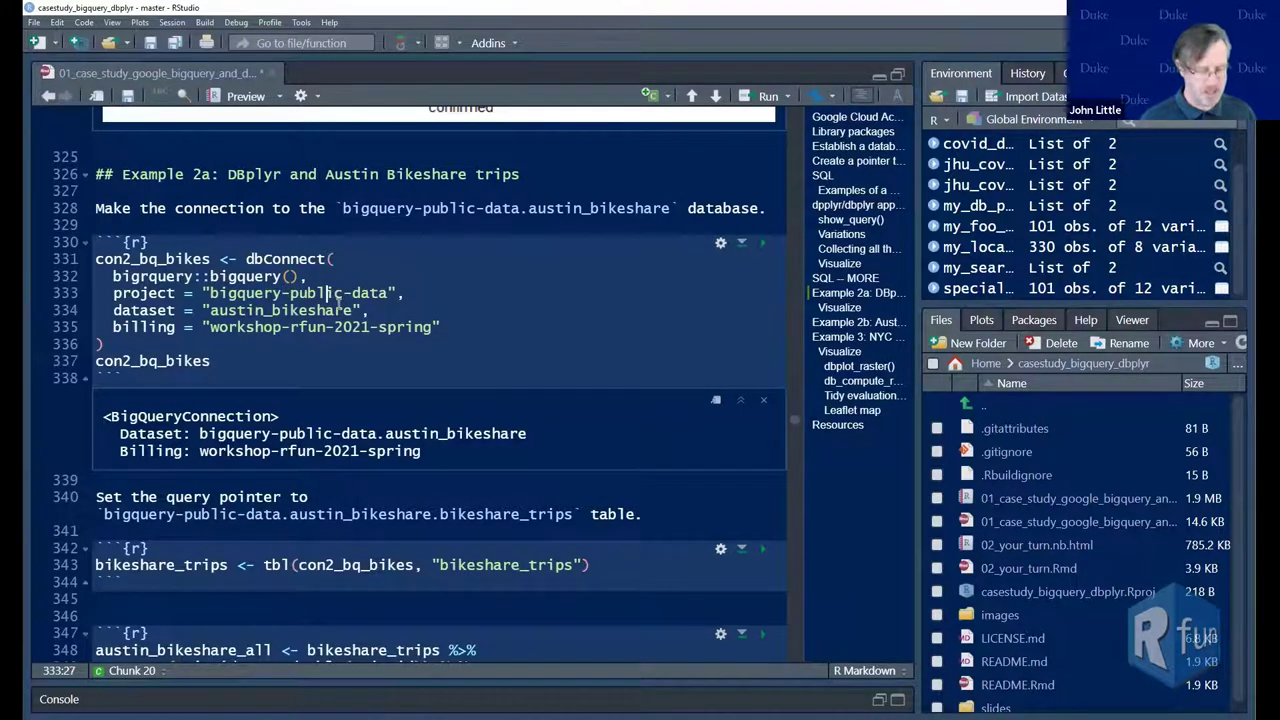
{"action": "left_click", "coordinate": [210, 310]}
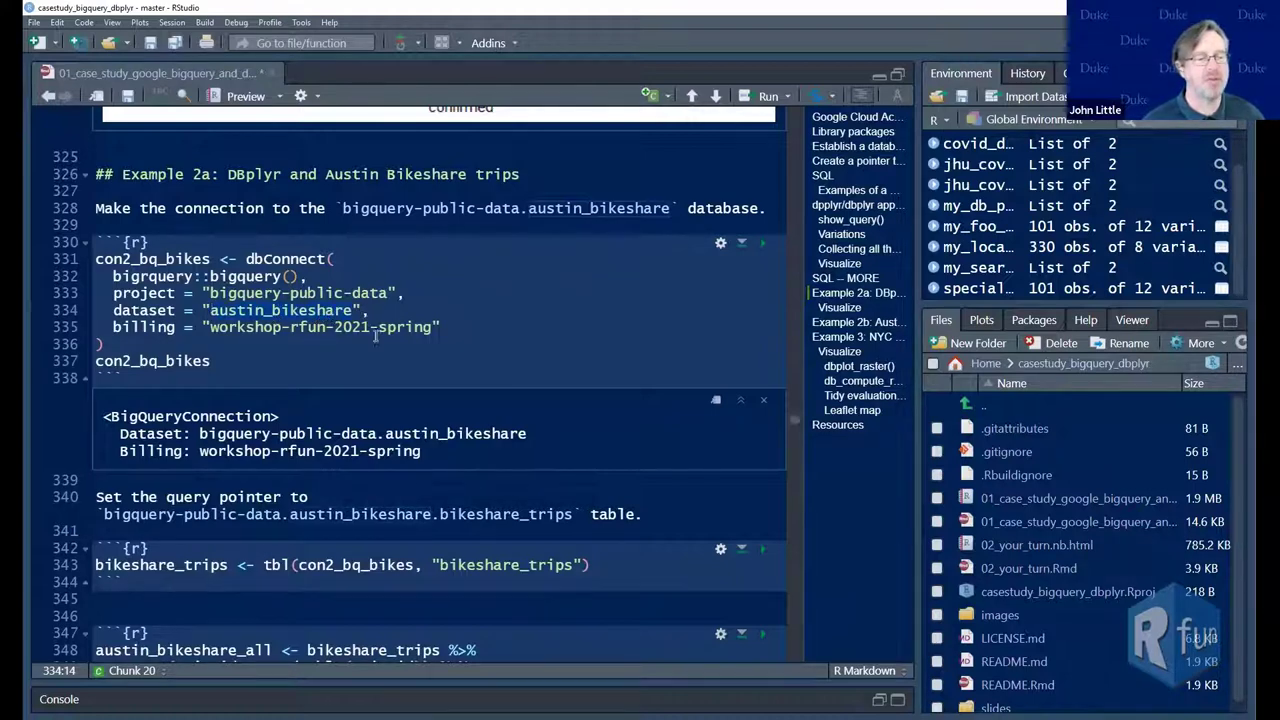
{"action": "scroll", "coordinate": [490, 524], "scroll_direction": "down", "scroll_amount": 2}
{"action": "double_click", "coordinate": [515, 485]}
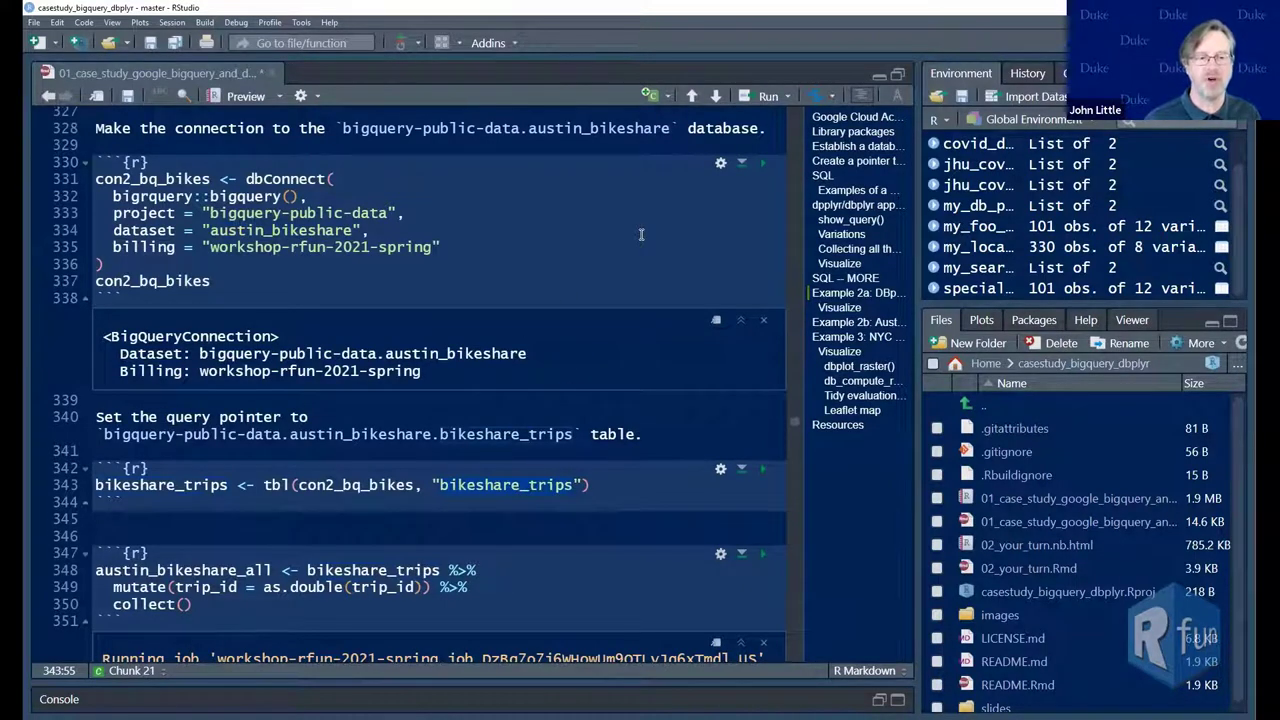
{"action": "left_click", "coordinate": [716, 212]}
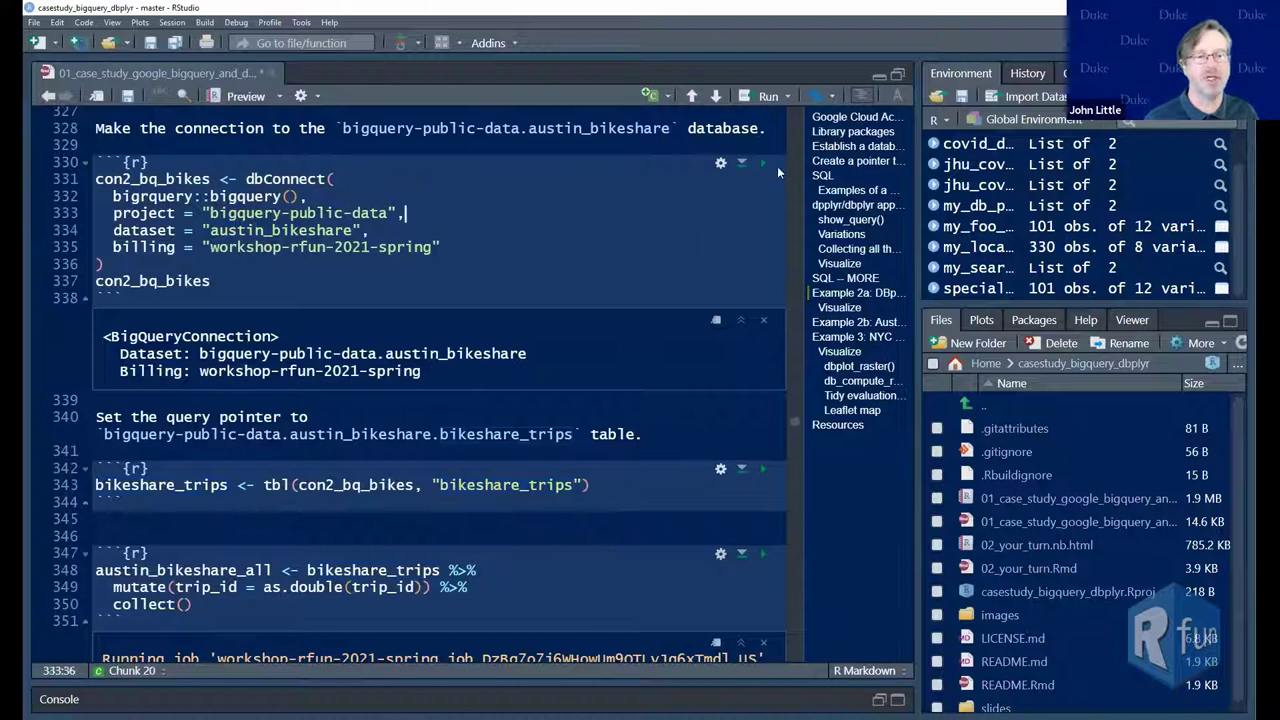
{"action": "key", "text": "Up"}
{"action": "key", "text": "Up"}
{"action": "key", "text": "Left"}
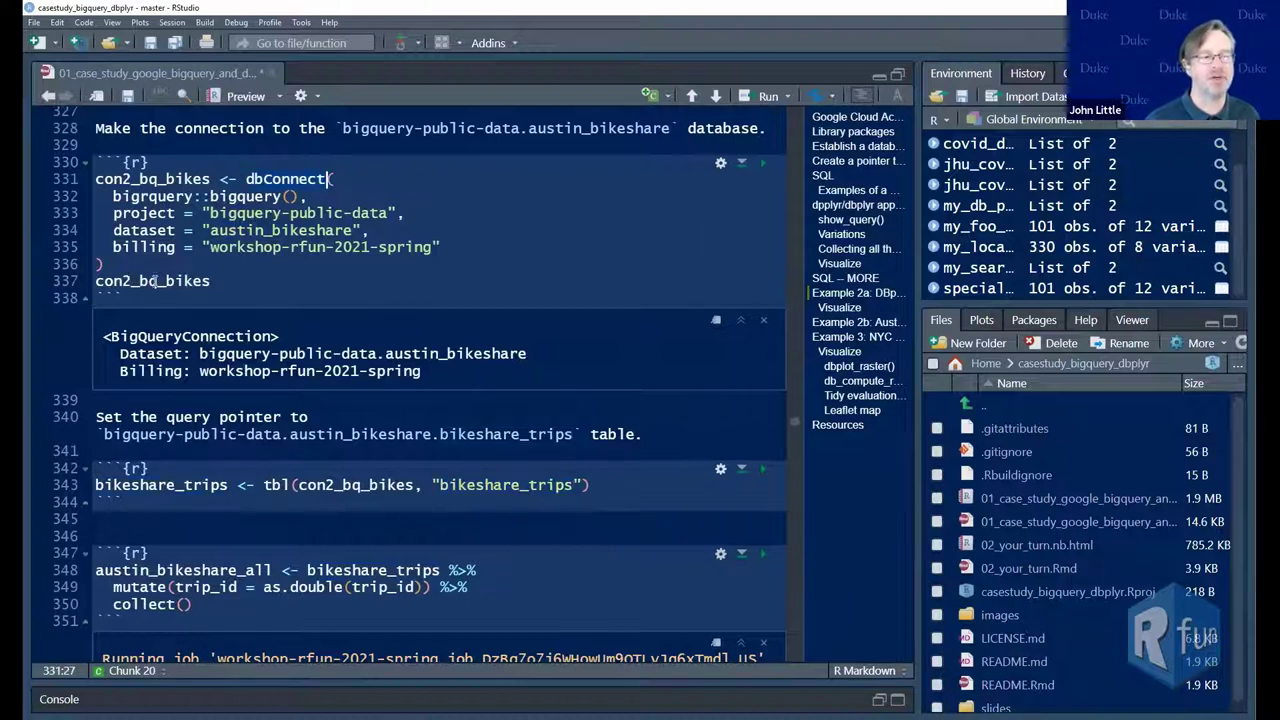
{"action": "key", "text": "ctrl+Left"}
{"action": "left_click", "coordinate": [762, 162]}
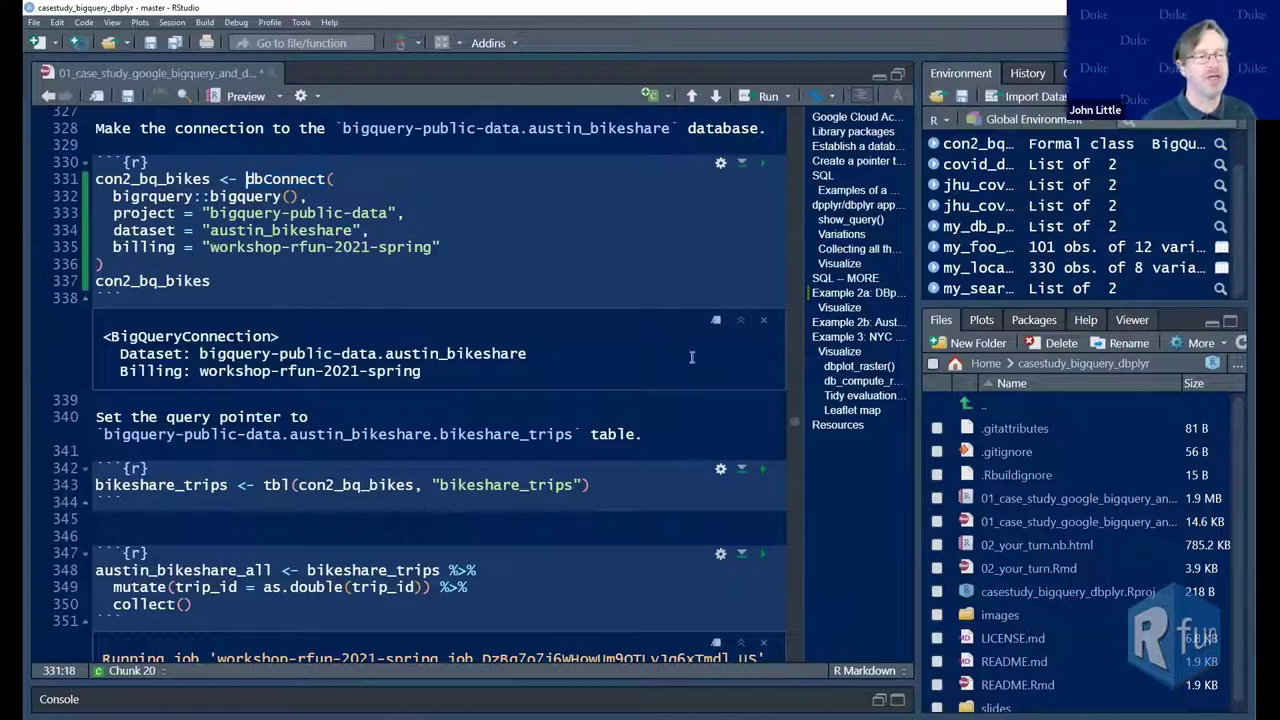
Run the chunk that points bikeshare_trips at the bikeshare_trips table through con2_bq_bikes
{"action": "scroll", "coordinate": [430, 410], "scroll_direction": "down", "scroll_amount": 2}
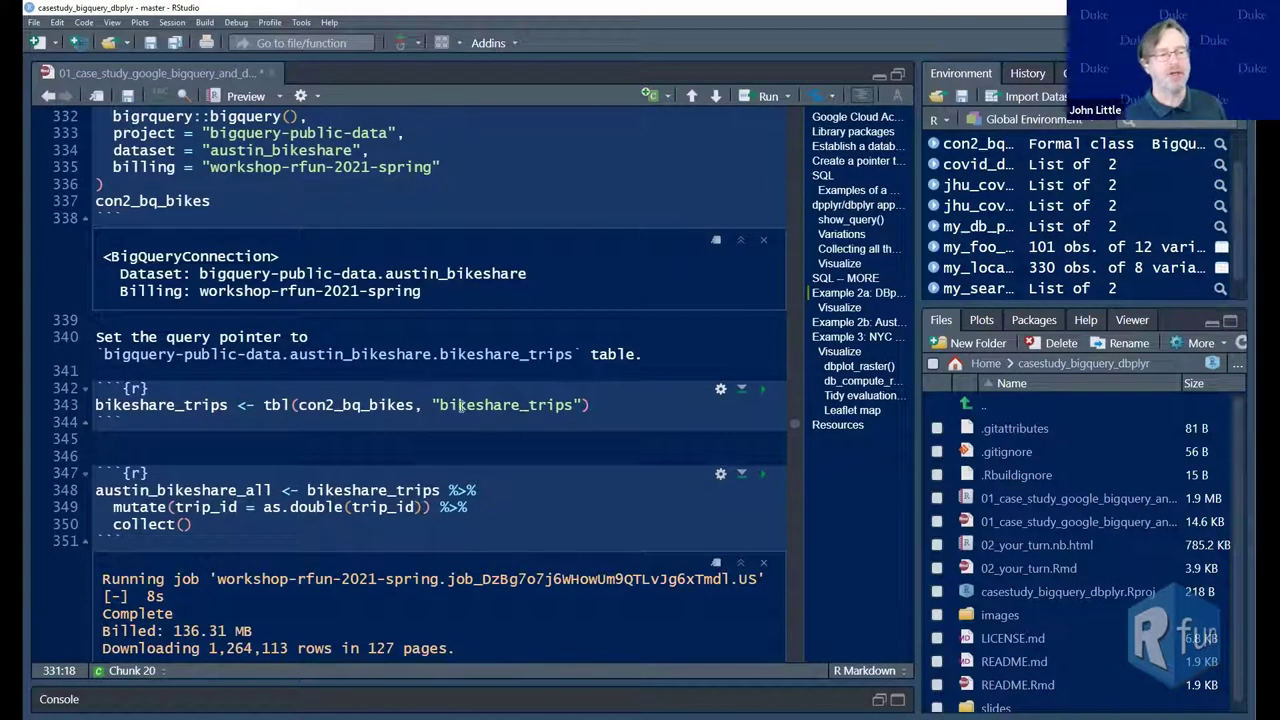
{"action": "double_click", "coordinate": [514, 405]}
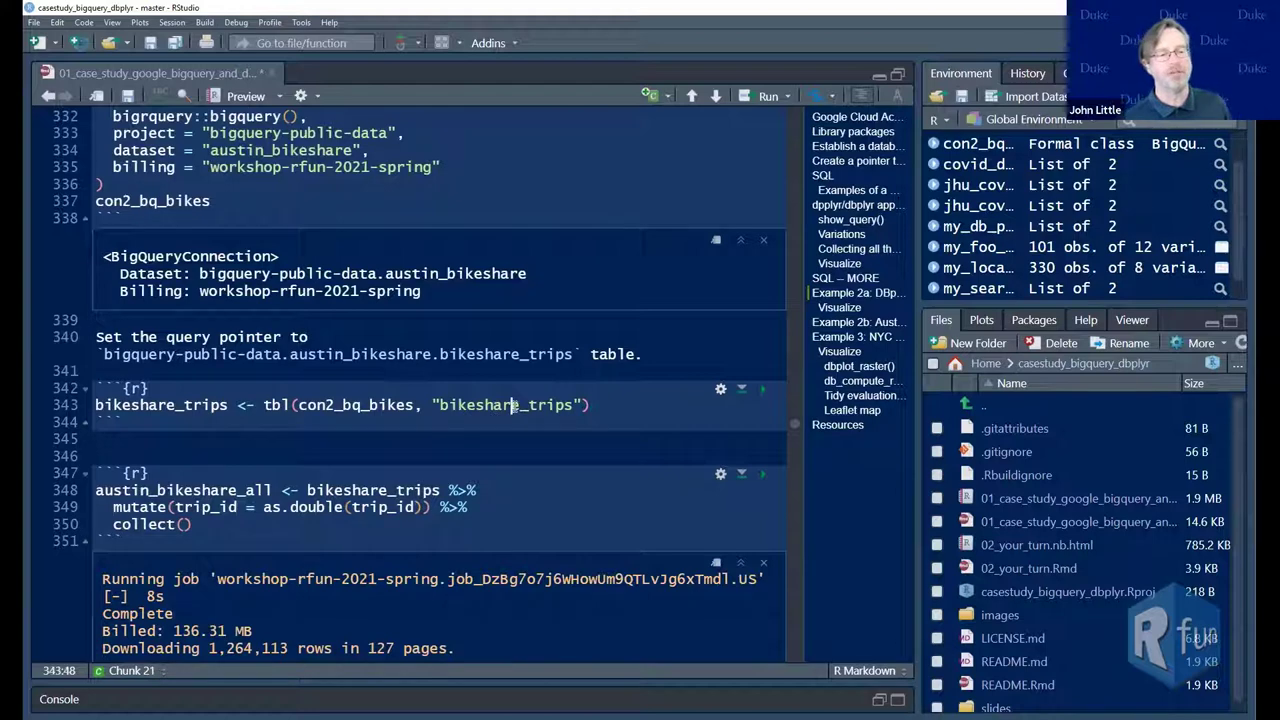
{"action": "left_click", "coordinate": [762, 390]}
Run the chunk that converts trip_id to double and collects all bikeshare_trips records into austin_bikeshare_all
{"action": "scroll", "coordinate": [535, 463], "scroll_direction": "down", "scroll_amount": 5}
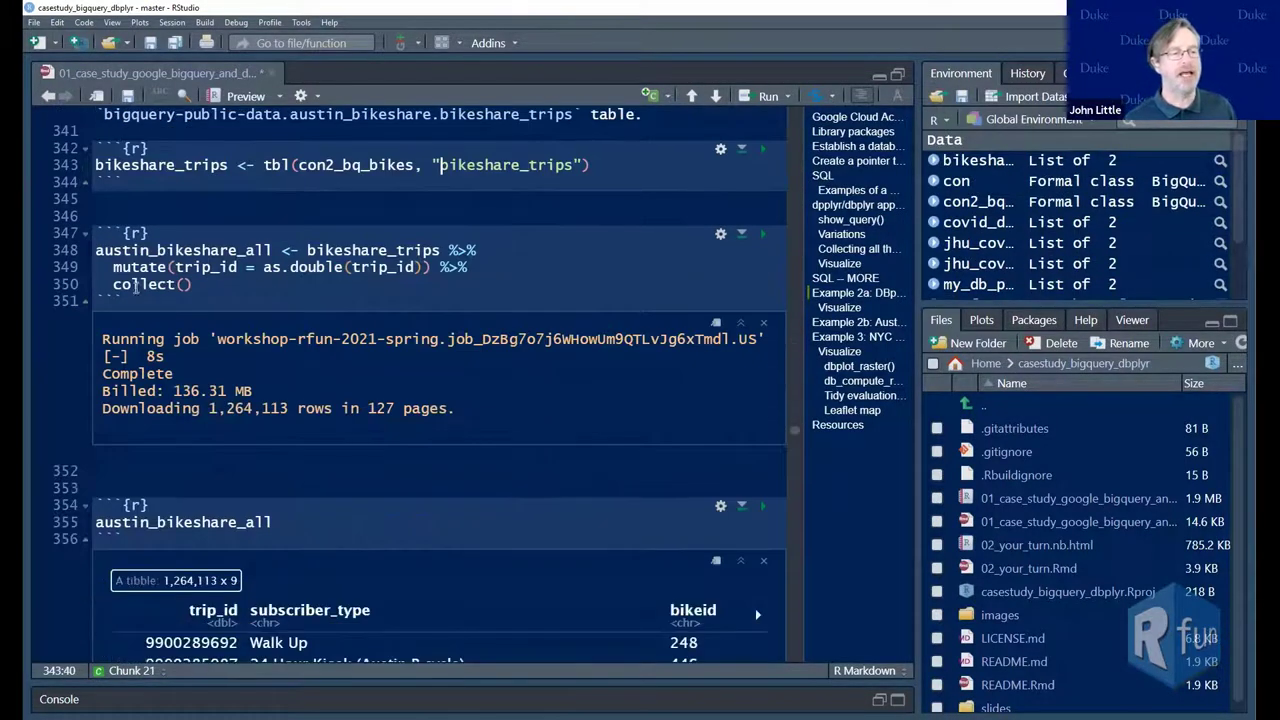
{"action": "left_click", "coordinate": [157, 285]}
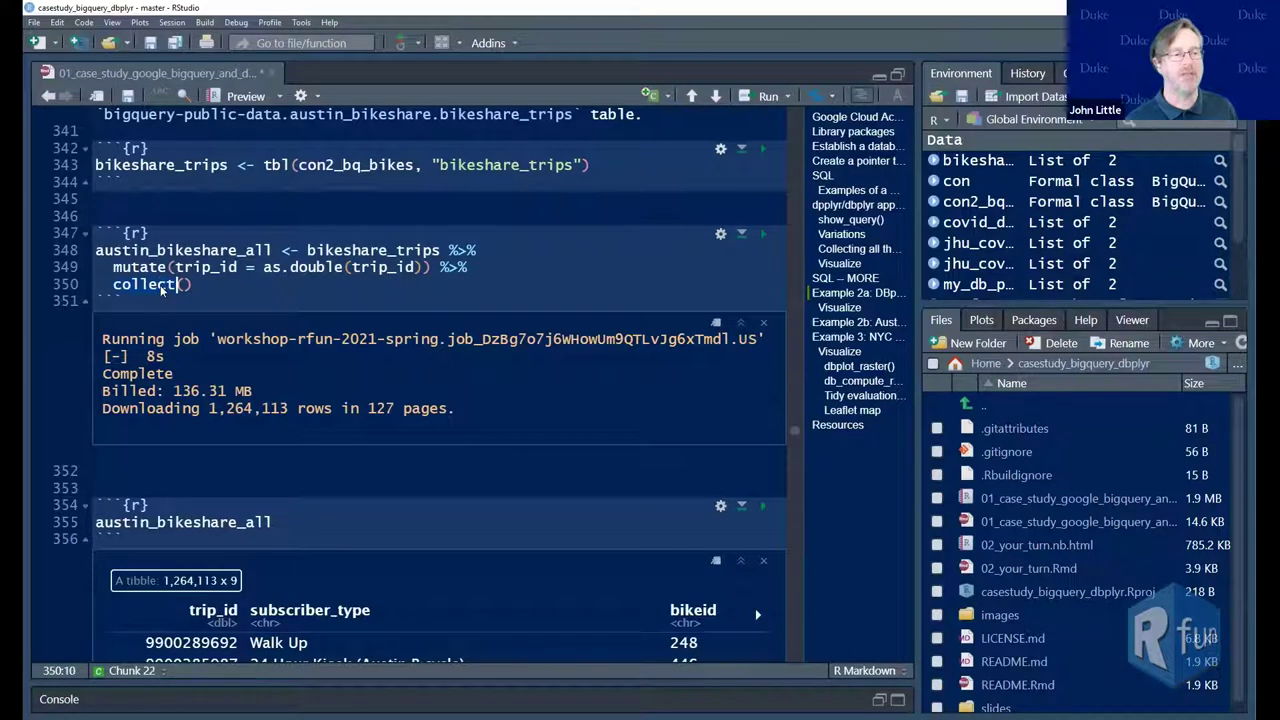
{"action": "key", "text": "Right"}
{"action": "key", "text": "Right"}
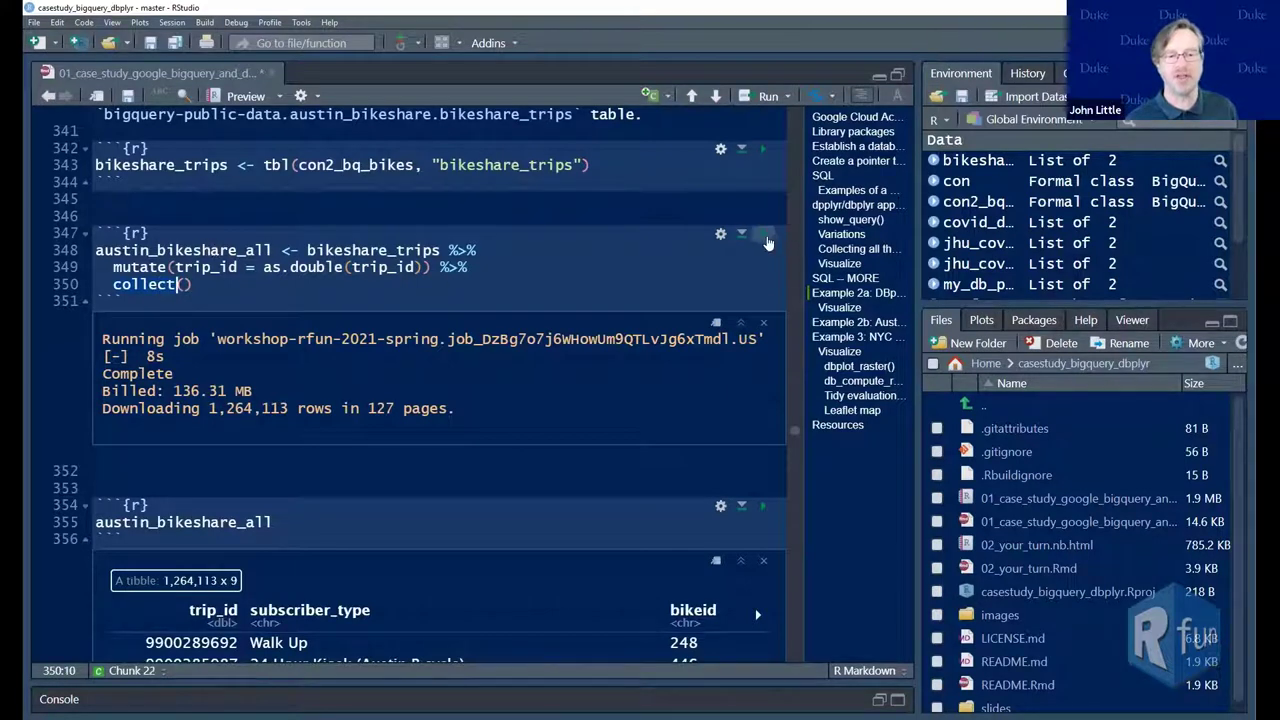
{"action": "left_click", "coordinate": [763, 233]}
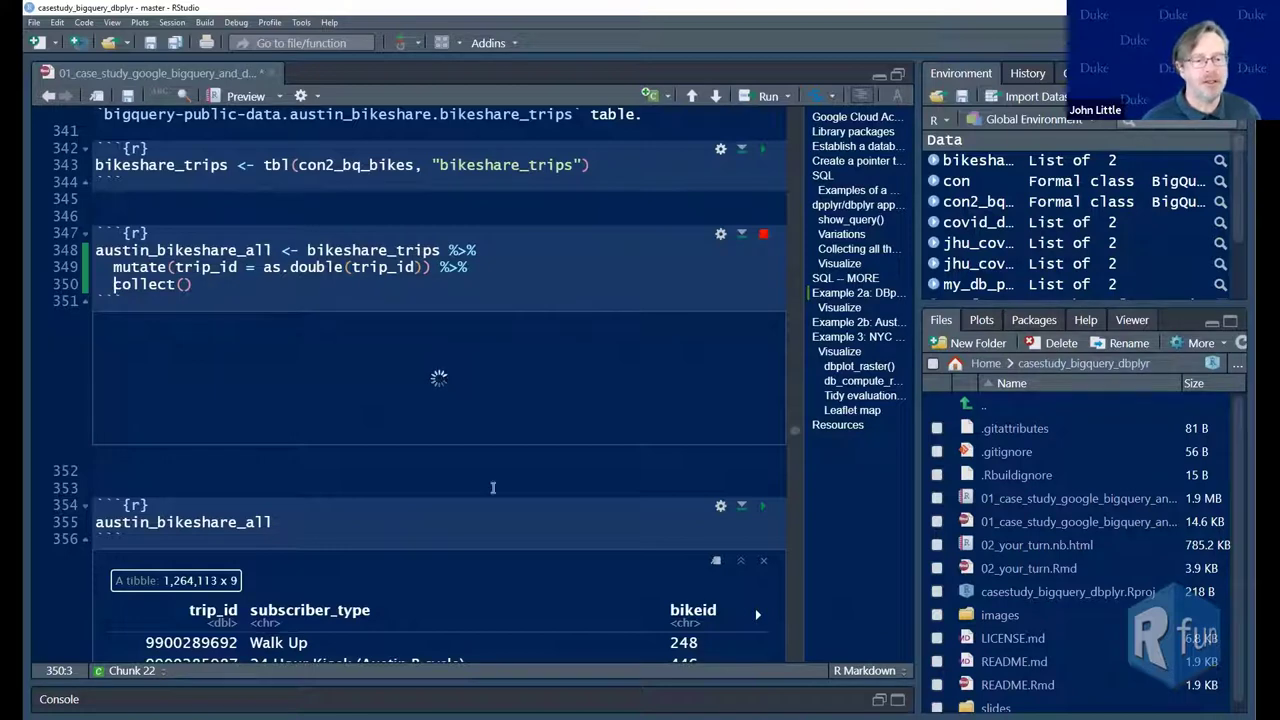
{"action": "left_click", "coordinate": [879, 699]}
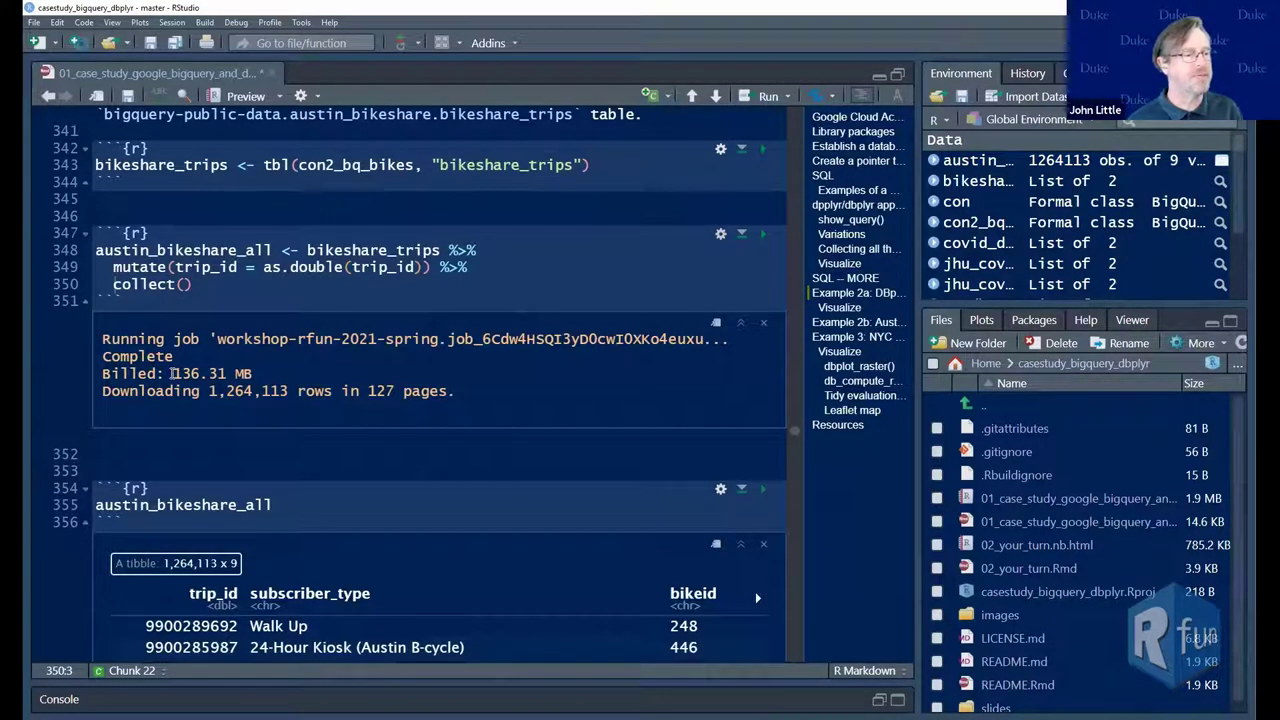
Examine the billed data size, downloaded row count and page count in the collect job's output by highlighting each figure
{"action": "left_click_drag", "start_coordinate": [173, 373], "coordinate": [262, 381]}
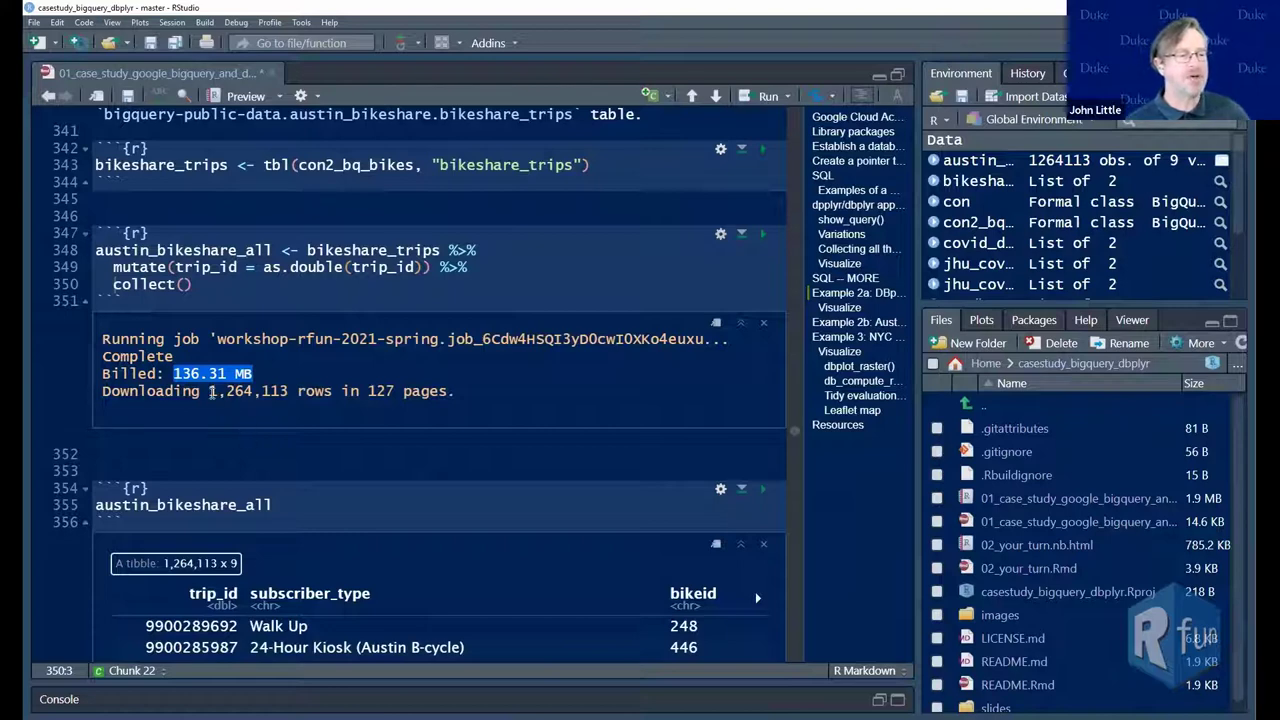
{"action": "left_click_drag", "start_coordinate": [209, 391], "coordinate": [297, 391]}
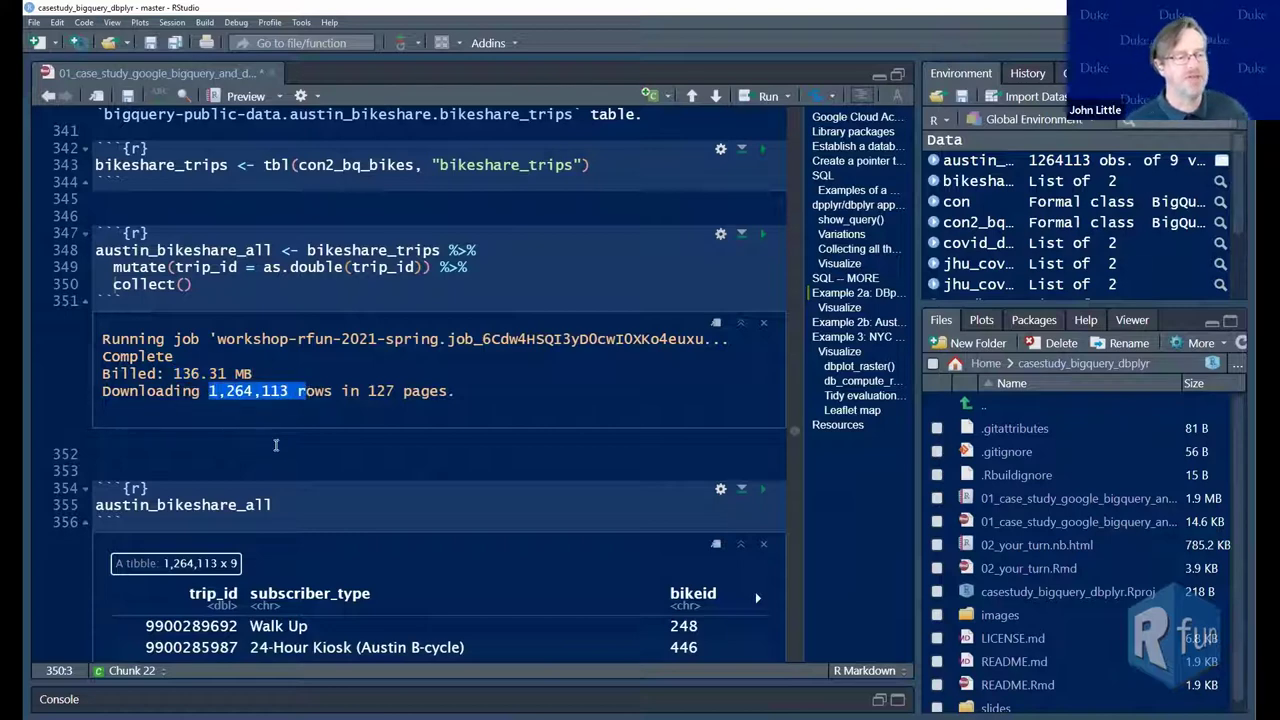
{"action": "scroll", "coordinate": [276, 446], "scroll_direction": "down", "scroll_amount": 2}
{"action": "scroll", "coordinate": [276, 446], "scroll_direction": "up", "scroll_amount": 2}
{"action": "scroll", "coordinate": [276, 446], "scroll_direction": "down", "scroll_amount": 1}
{"action": "scroll", "coordinate": [276, 446], "scroll_direction": "down", "scroll_amount": 1}
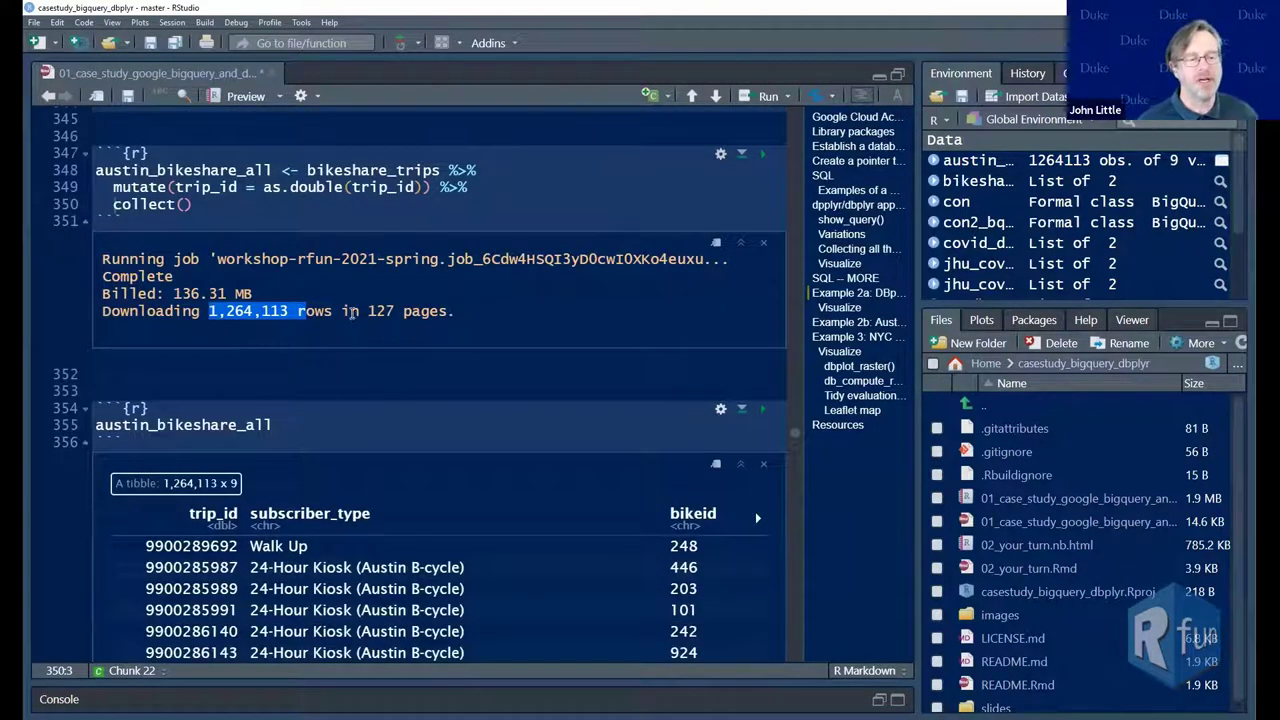
{"action": "left_click", "coordinate": [437, 311]}
{"action": "left_click_drag", "start_coordinate": [437, 311], "coordinate": [453, 311]}
{"action": "scroll", "coordinate": [507, 405], "scroll_direction": "down", "scroll_amount": 5}
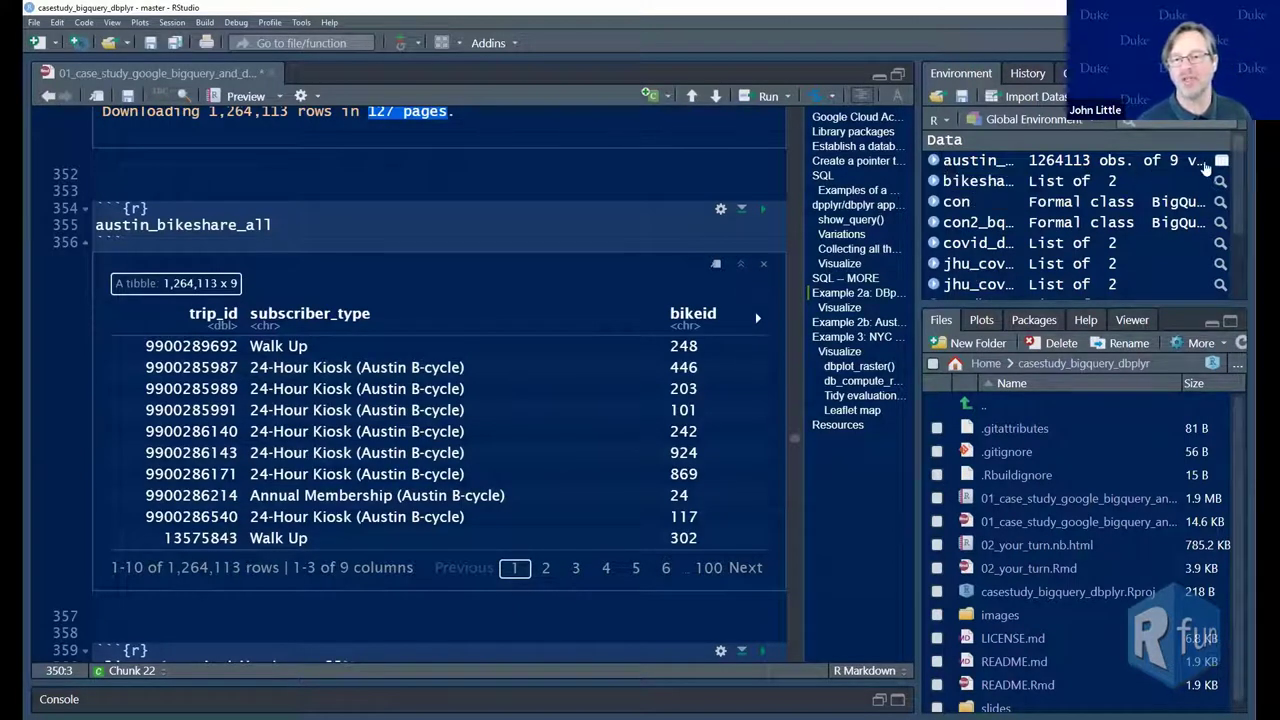
{"action": "scroll", "coordinate": [170, 327], "scroll_direction": "up", "scroll_amount": 5}
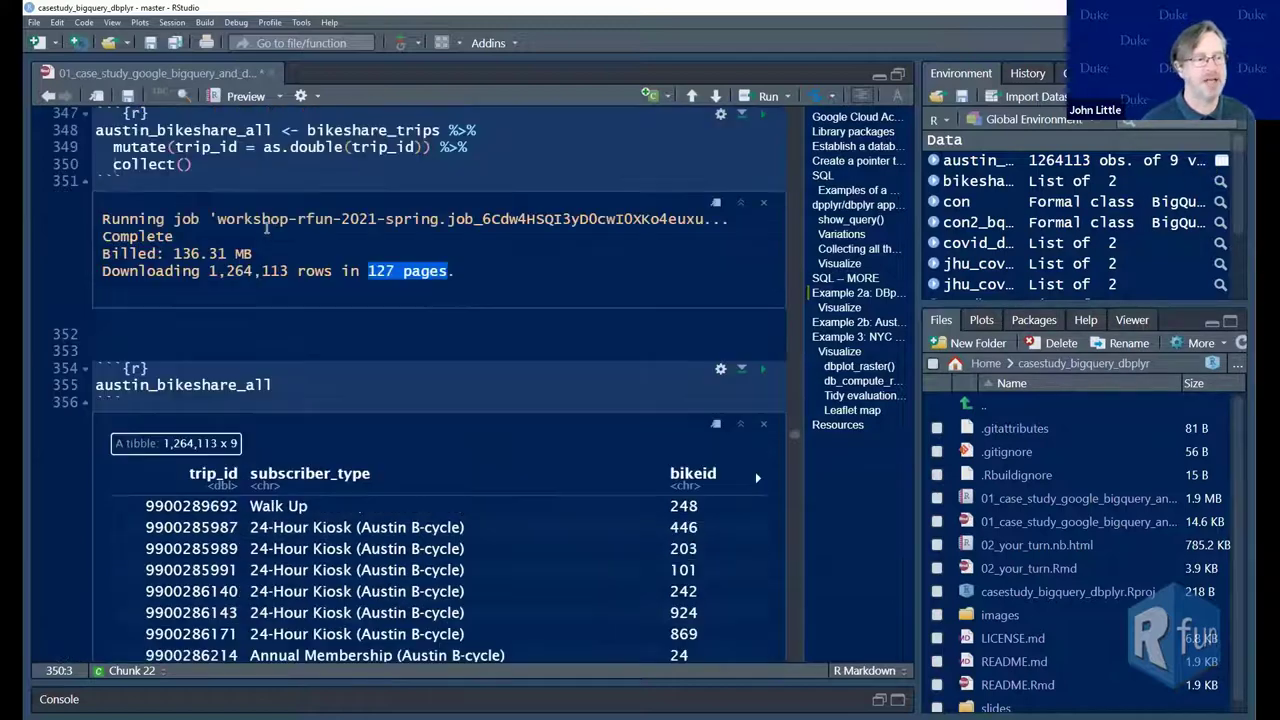
Enlarge the source pane and page through all columns of the austin_bikeshare_all tibble, returning to the first columns
{"action": "scroll", "coordinate": [170, 324], "scroll_direction": "down", "scroll_amount": 5}
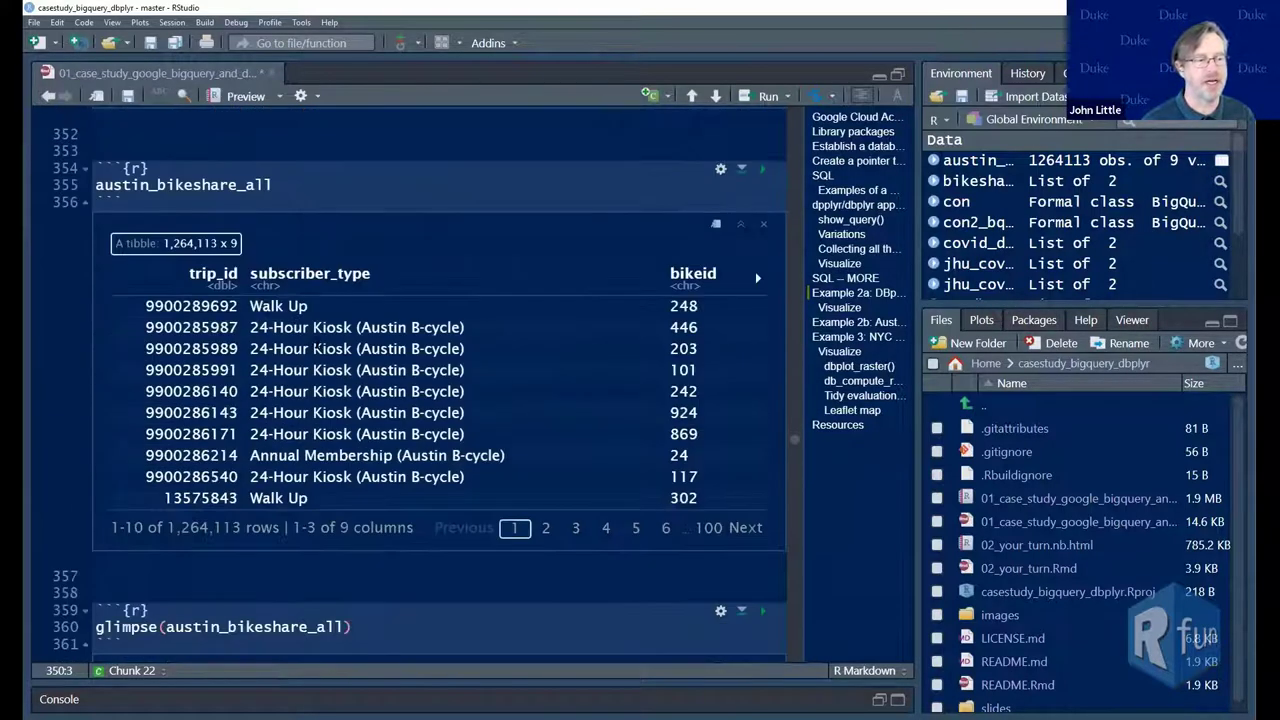
{"action": "key", "text": "ctrl+shift+1"}
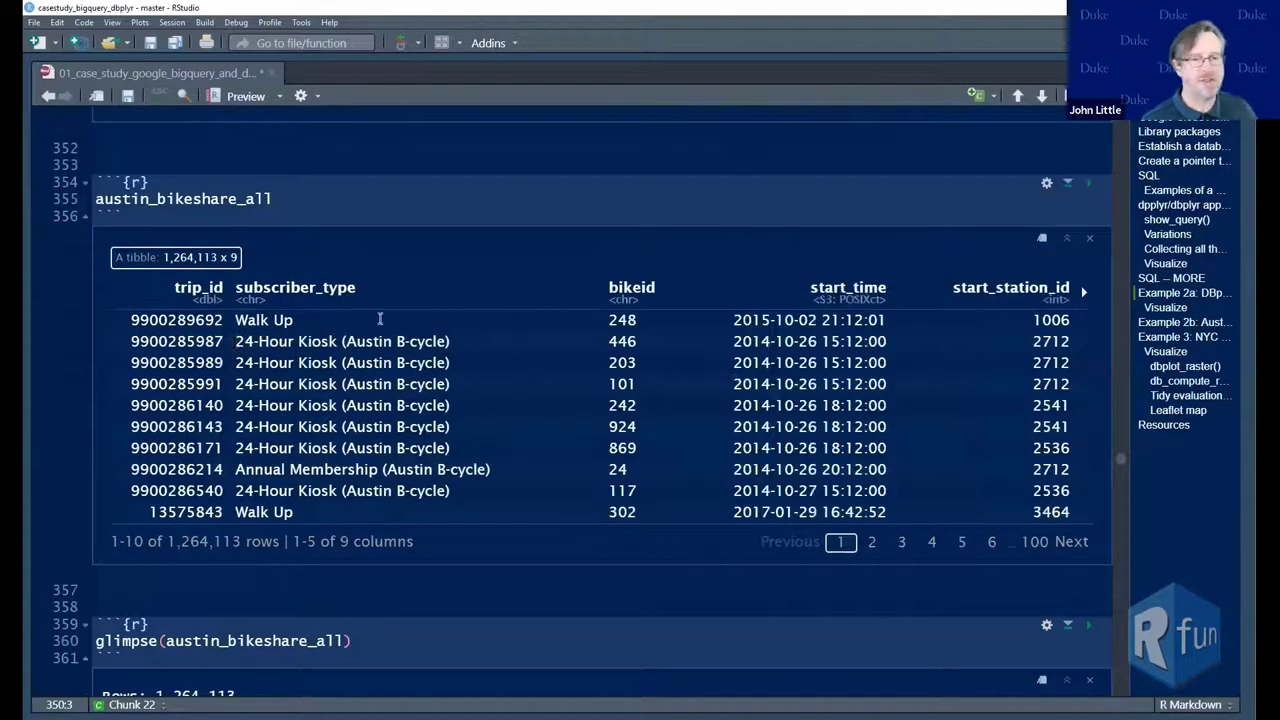
{"action": "left_click", "coordinate": [1083, 291]}
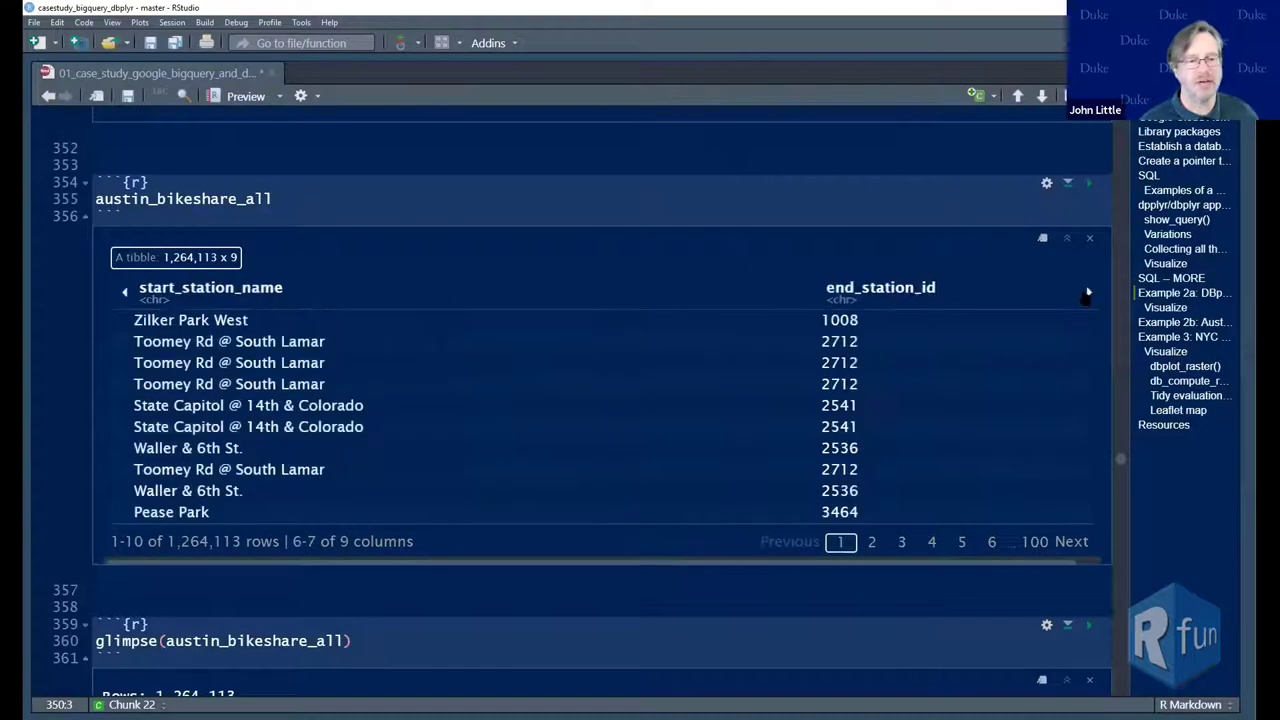
{"action": "left_click", "coordinate": [1083, 291]}
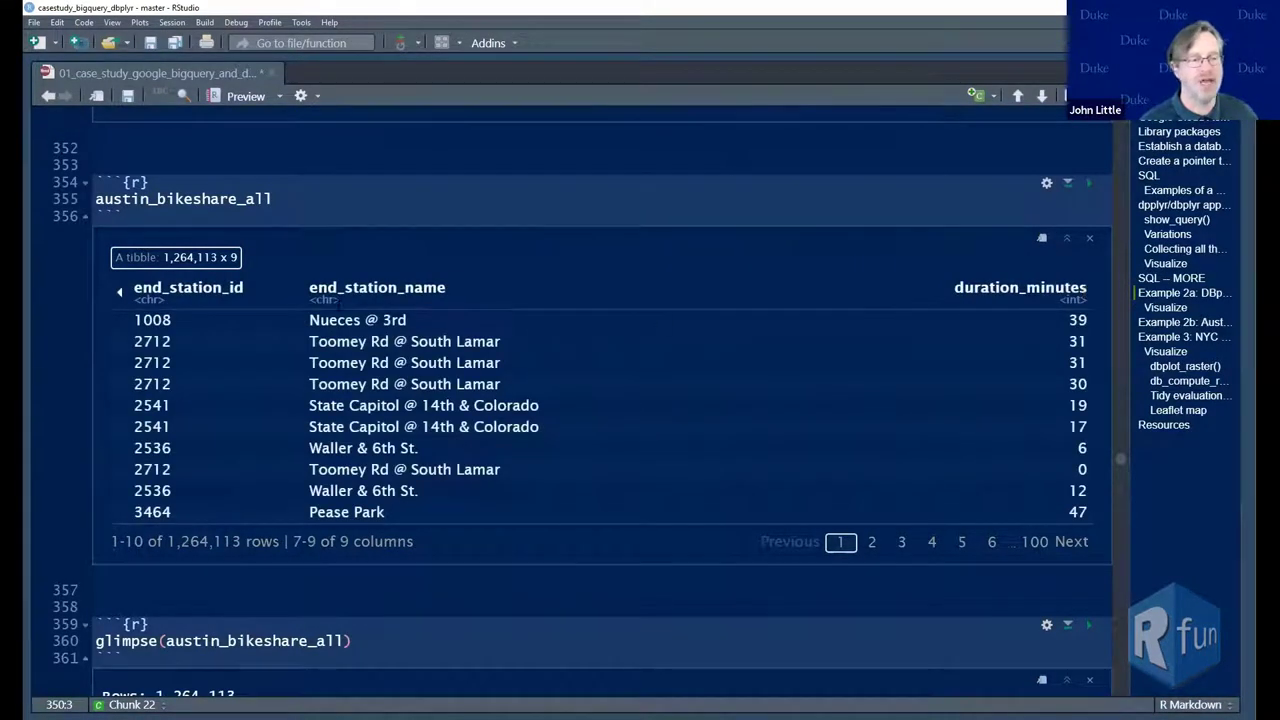
{"action": "left_click", "coordinate": [117, 294]}
{"action": "left_click", "coordinate": [116, 292]}
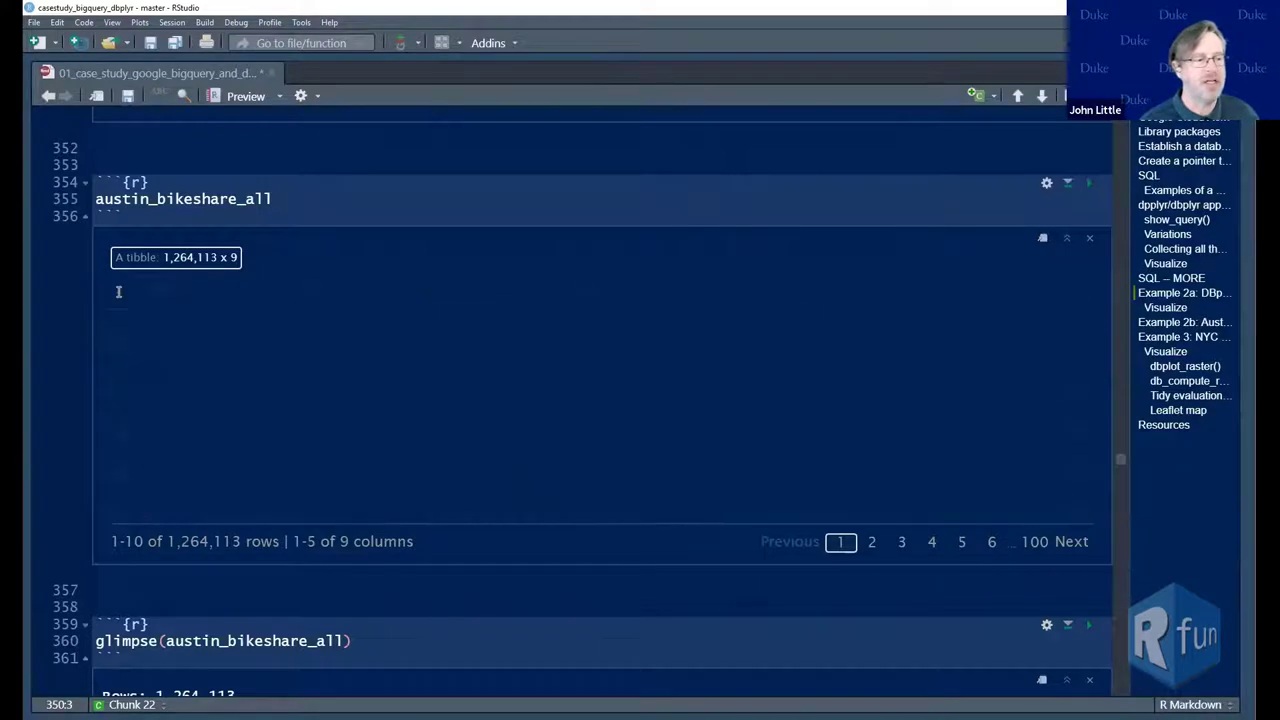
Review the glimpse output for austin_bikeshare_all and highlight its row count
{"action": "scroll", "coordinate": [397, 384], "scroll_direction": "down", "scroll_amount": 6}
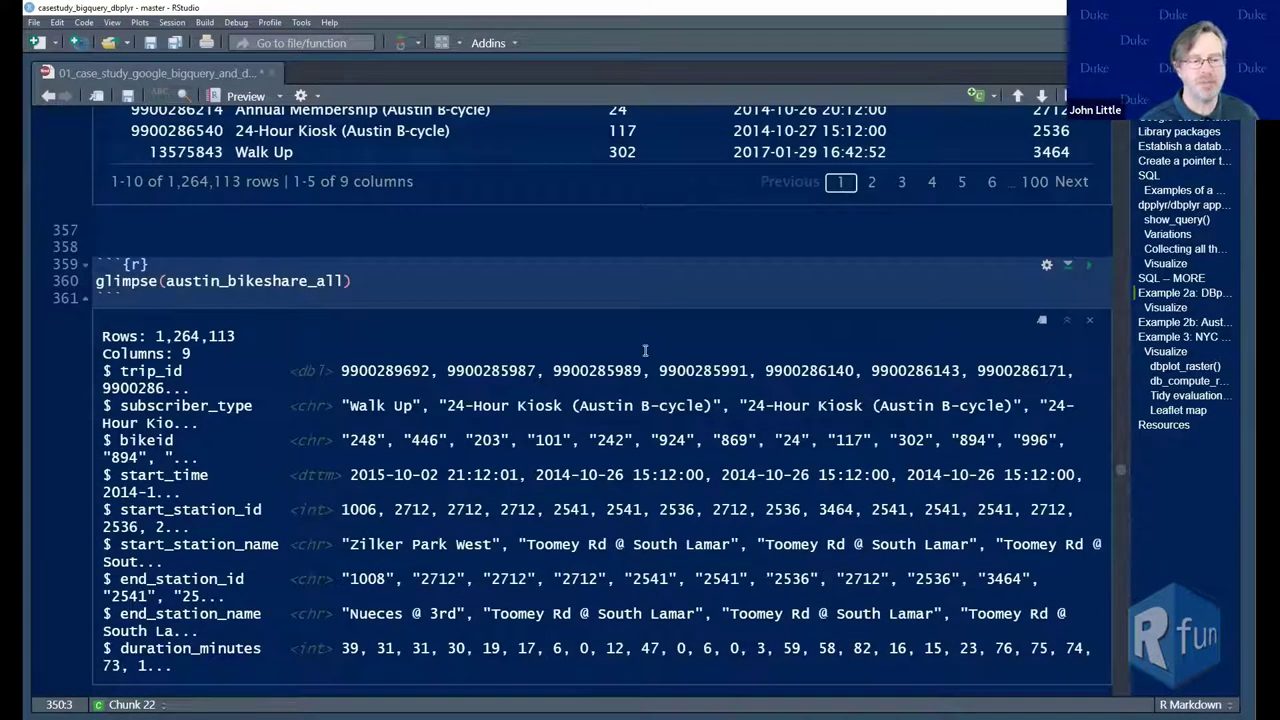
{"action": "scroll", "coordinate": [655, 341], "scroll_direction": "down", "scroll_amount": 2}
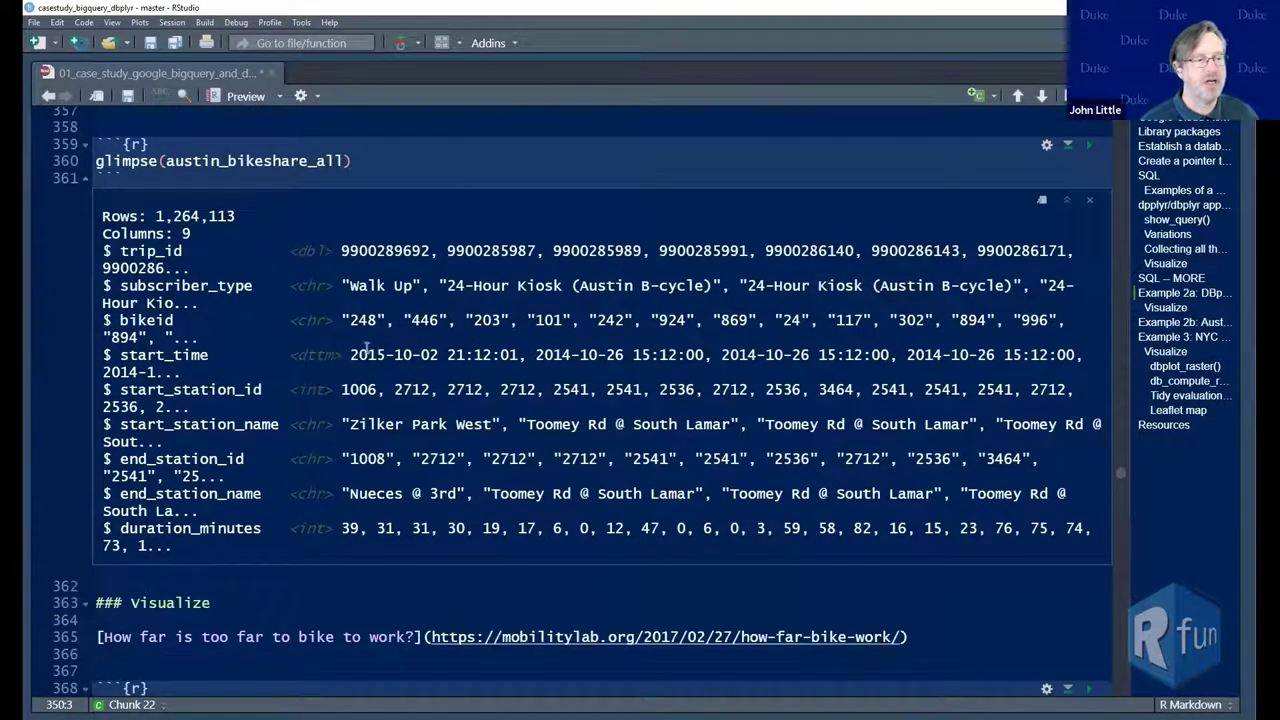
{"action": "left_click_drag", "start_coordinate": [155, 216], "coordinate": [246, 217]}
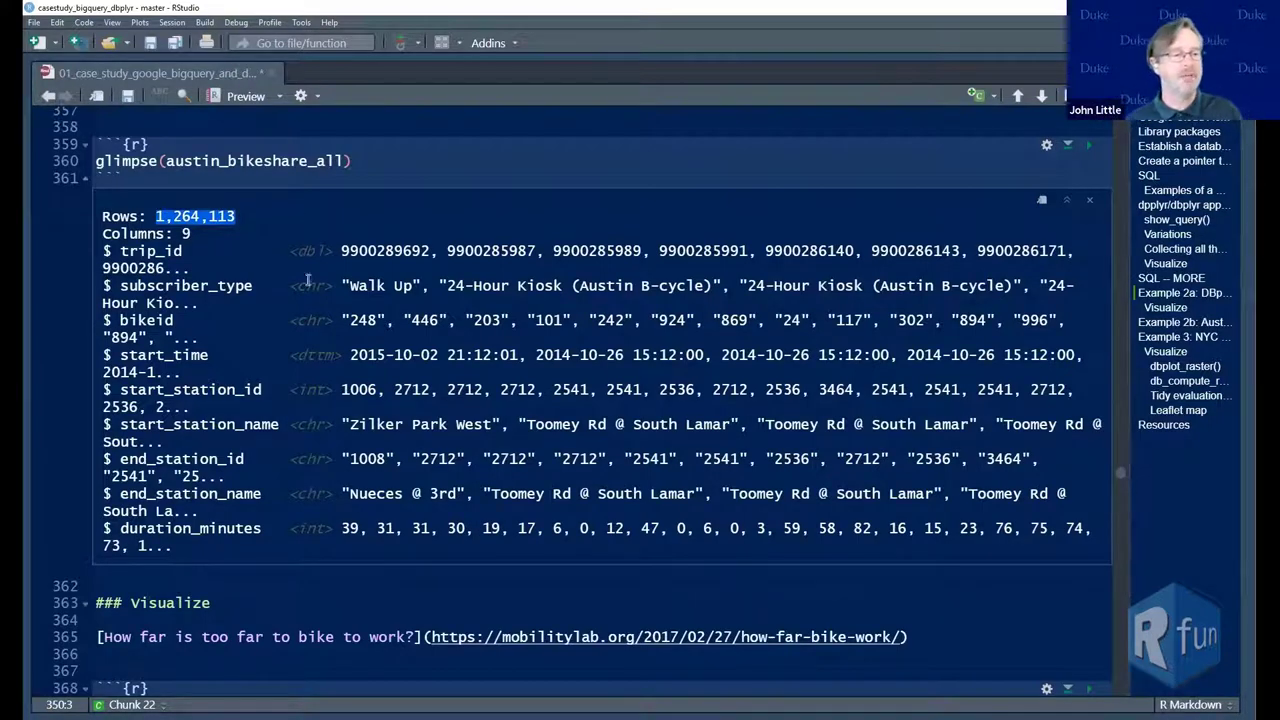
Run the Visualize chunk that draws box plots of Austin bike trip durations by rental pass and travel type, and compare the plot with its code
{"action": "scroll", "coordinate": [447, 401], "scroll_direction": "down", "scroll_amount": 5}
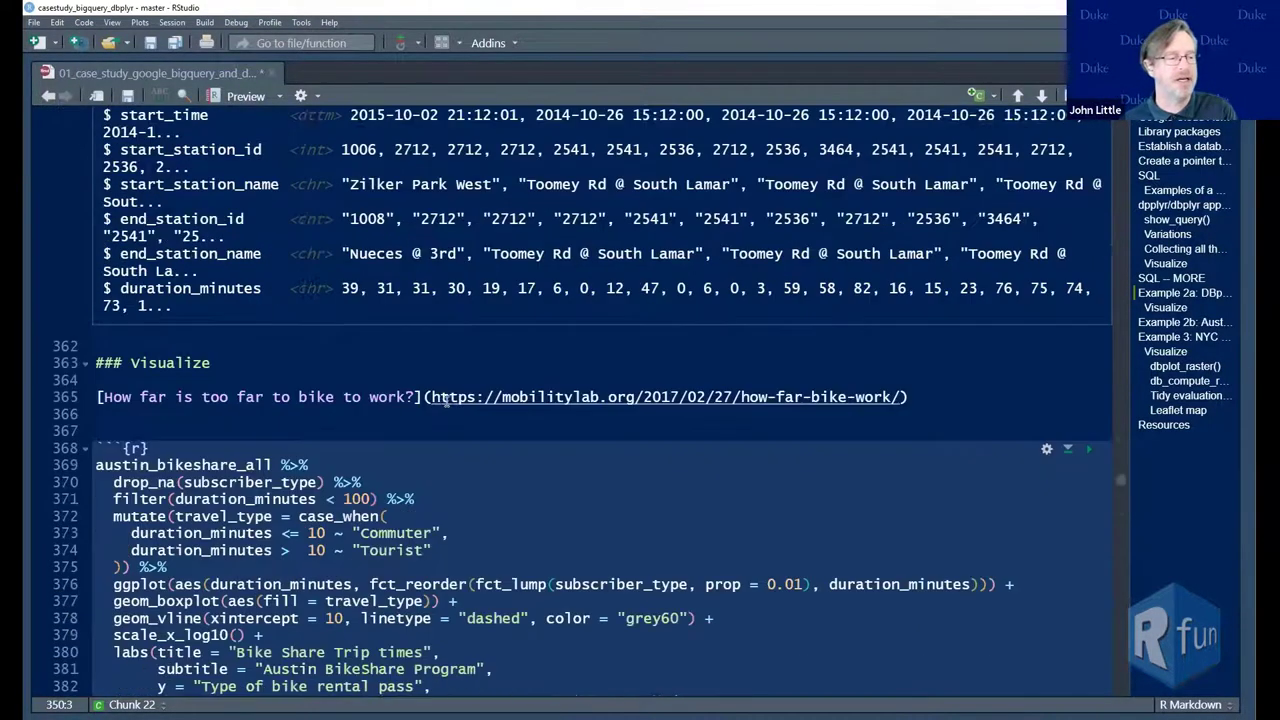
{"action": "scroll", "coordinate": [447, 401], "scroll_direction": "down", "scroll_amount": 1}
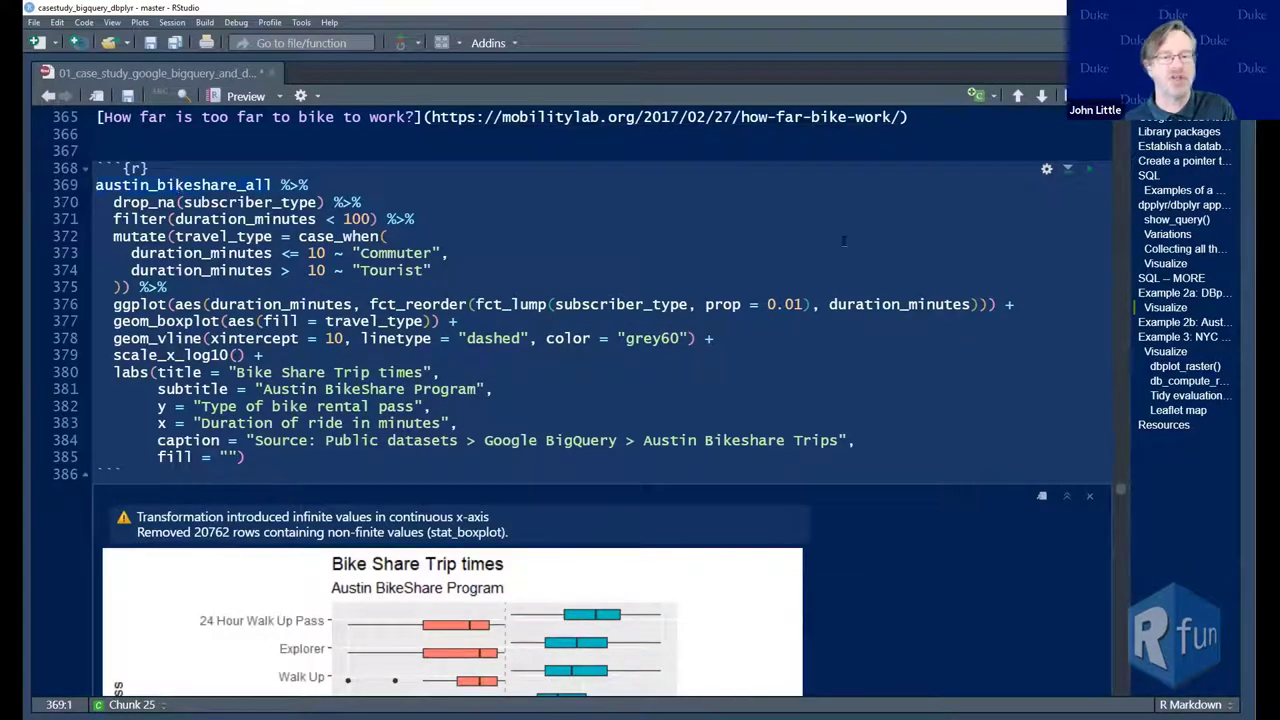
{"action": "left_click", "coordinate": [1090, 174]}
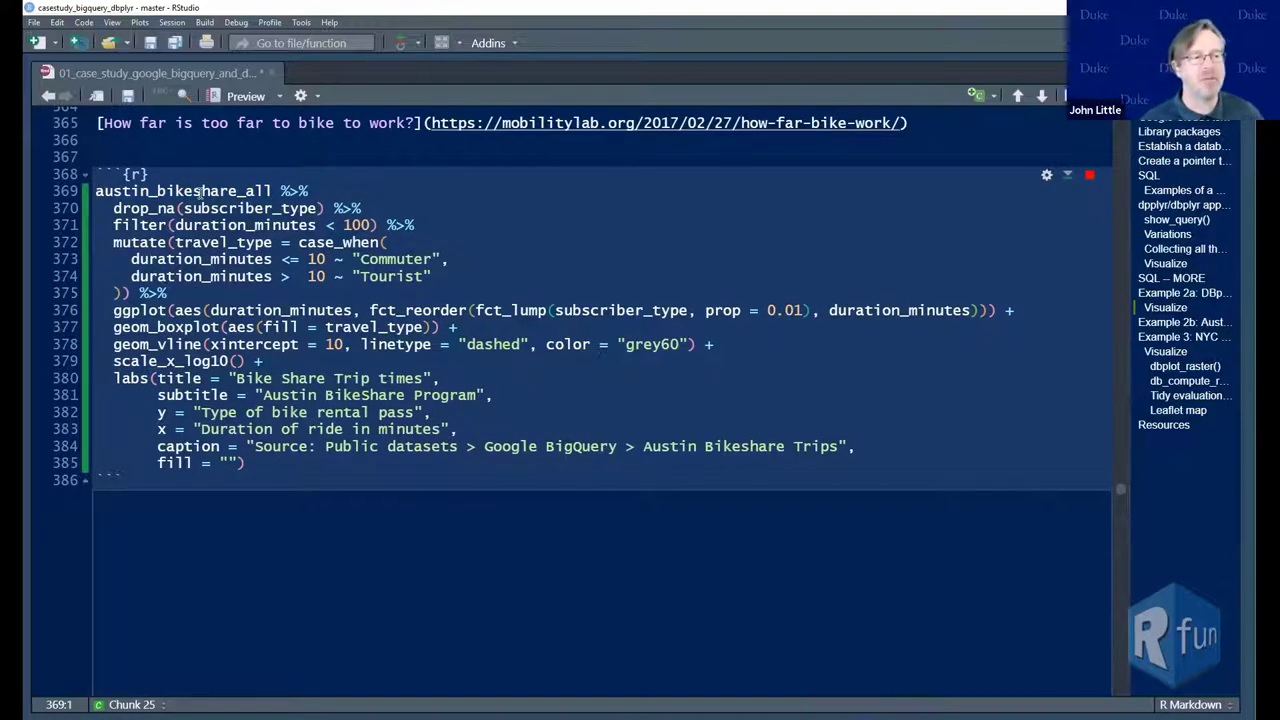
{"action": "key", "text": "Down"}
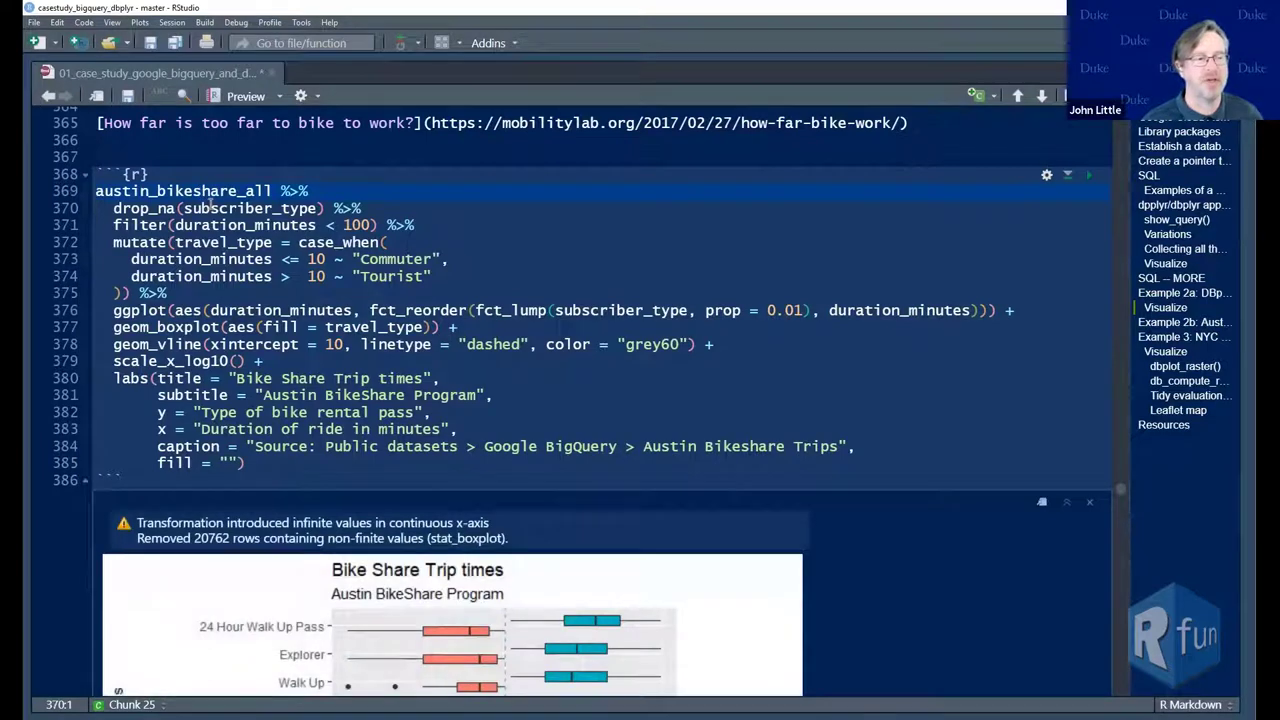
{"action": "left_click", "coordinate": [211, 207]}
{"action": "scroll", "coordinate": [240, 265], "scroll_direction": "down", "scroll_amount": 5}
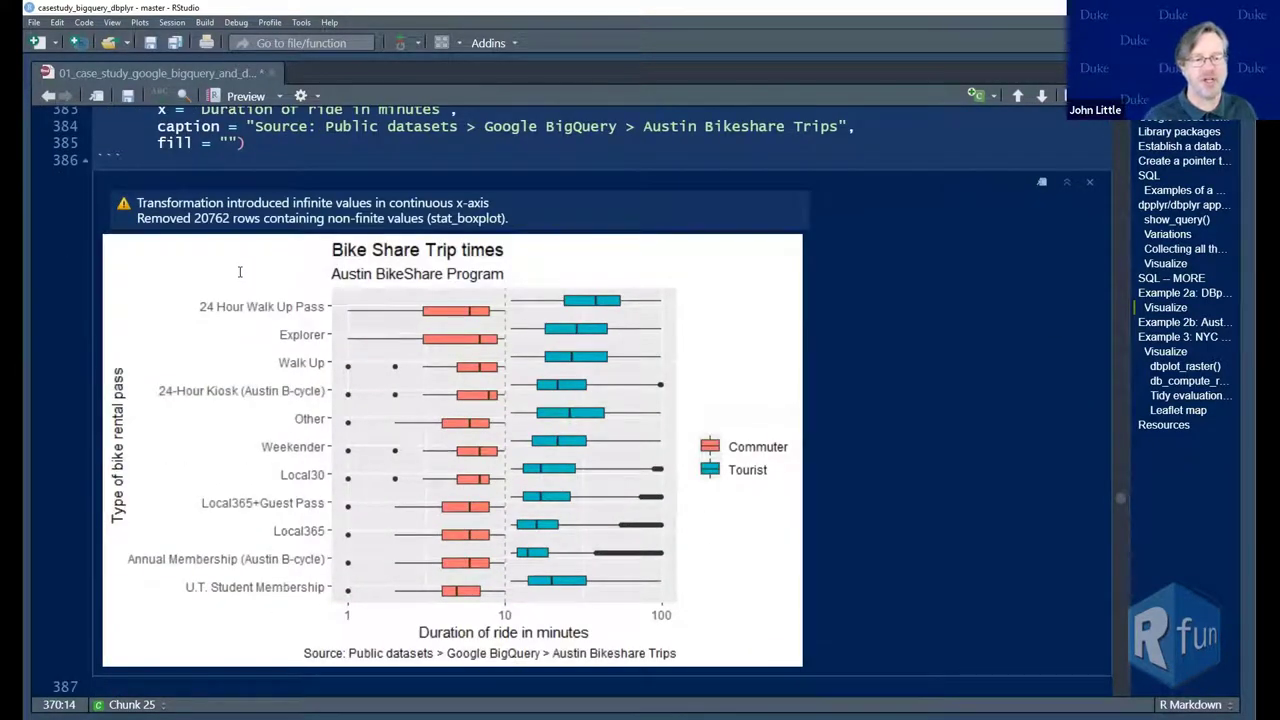
{"action": "scroll", "coordinate": [245, 245], "scroll_direction": "up", "scroll_amount": 8}
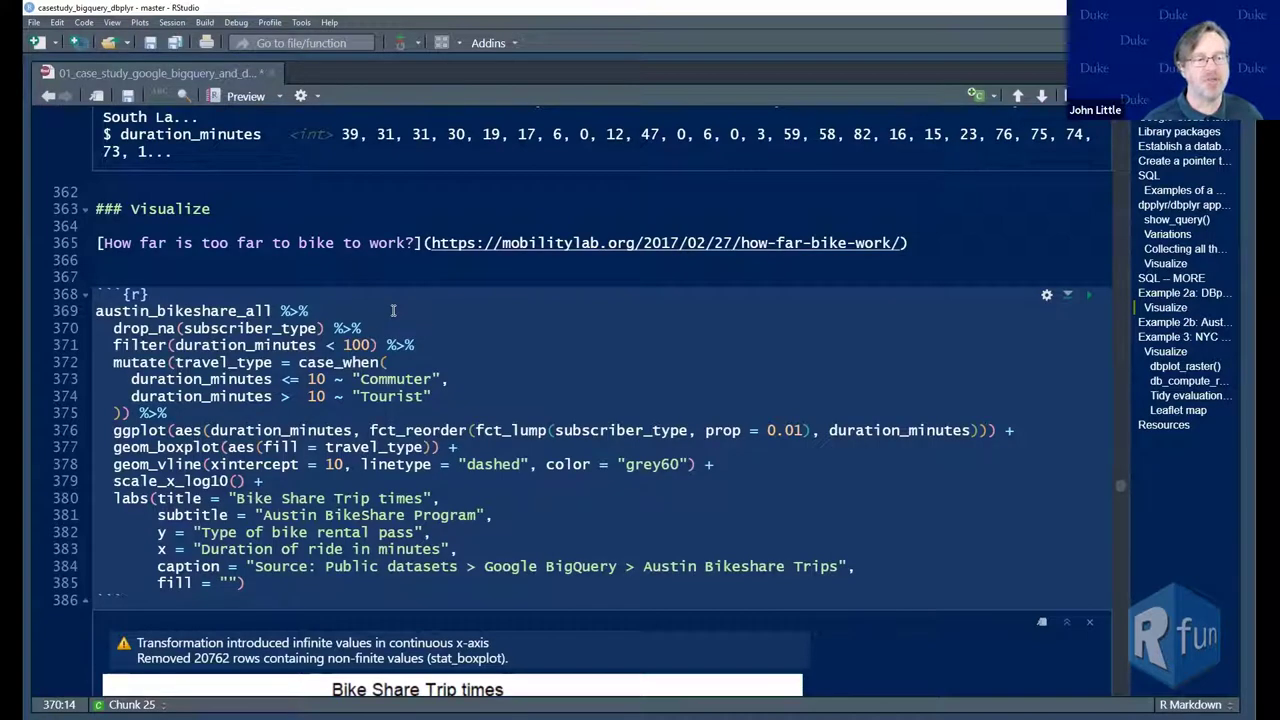
{"action": "scroll", "coordinate": [393, 310], "scroll_direction": "down", "scroll_amount": 10}
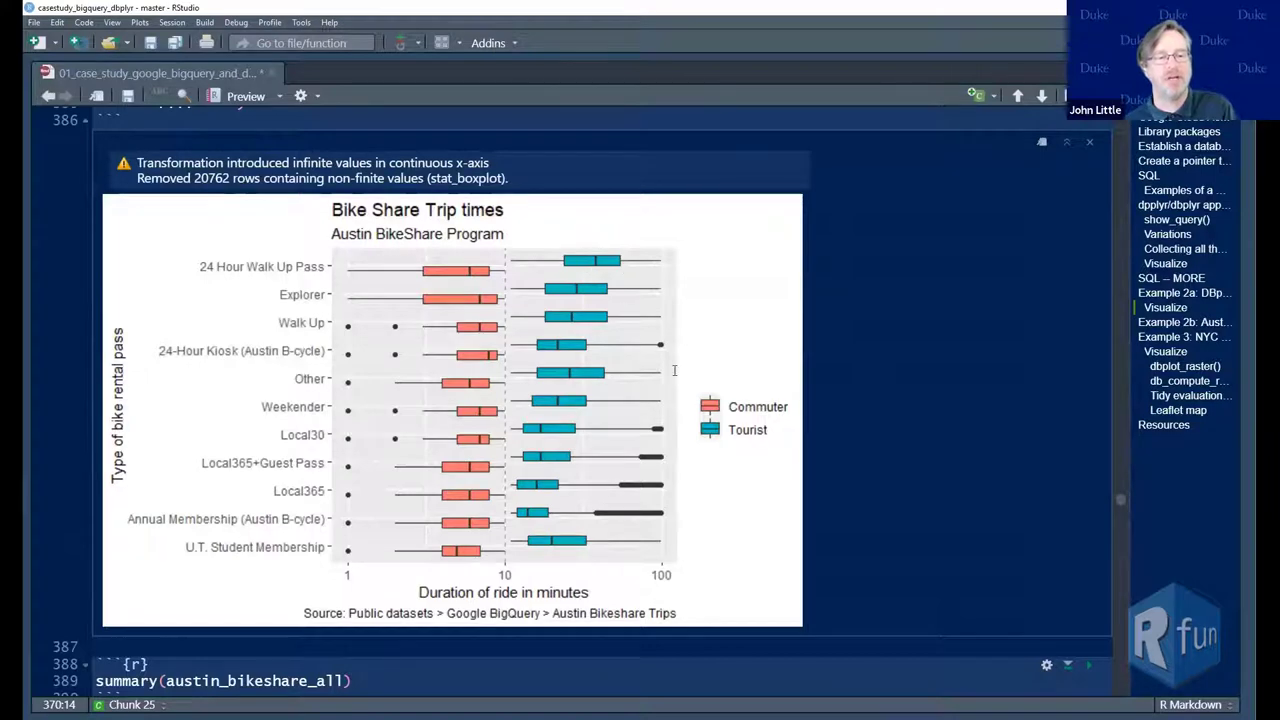
Review the bike trip box plot and summary output, and return to the austin_bikeshare_all chunk to highlight its collect() call
{"action": "scroll", "coordinate": [603, 389], "scroll_direction": "down", "scroll_amount": 1}
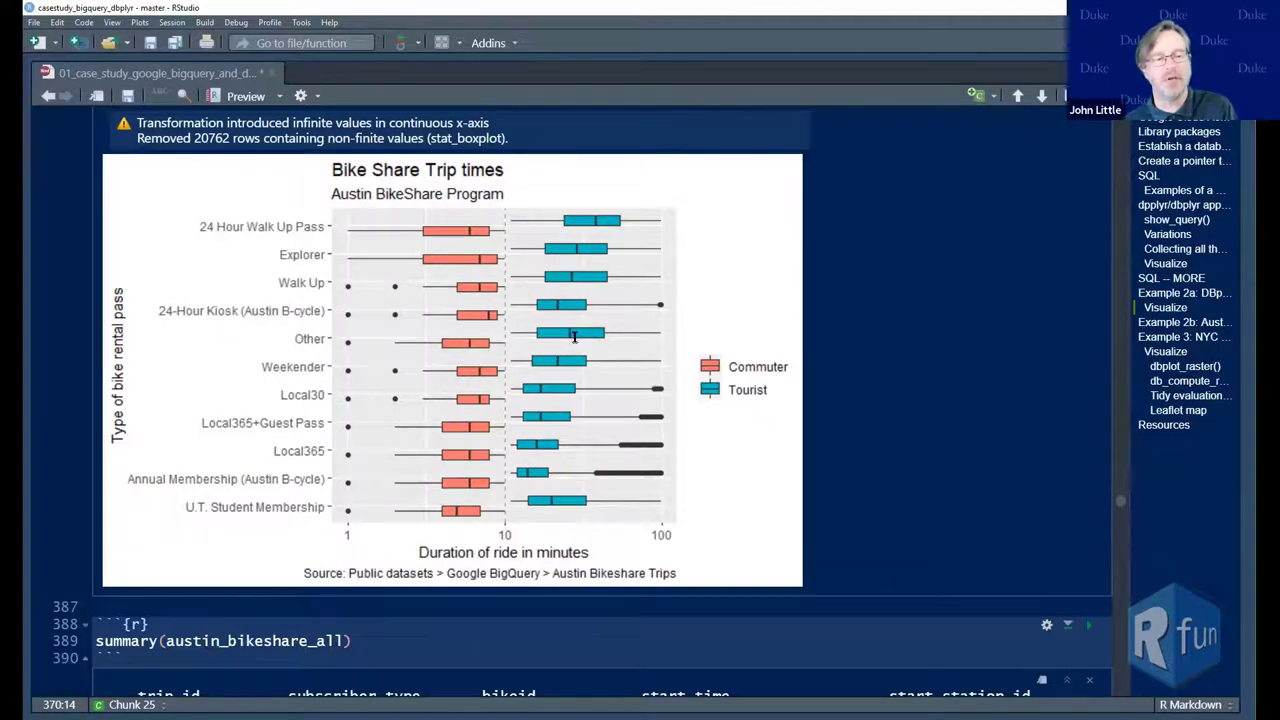
{"action": "key", "text": "Page_Down"}
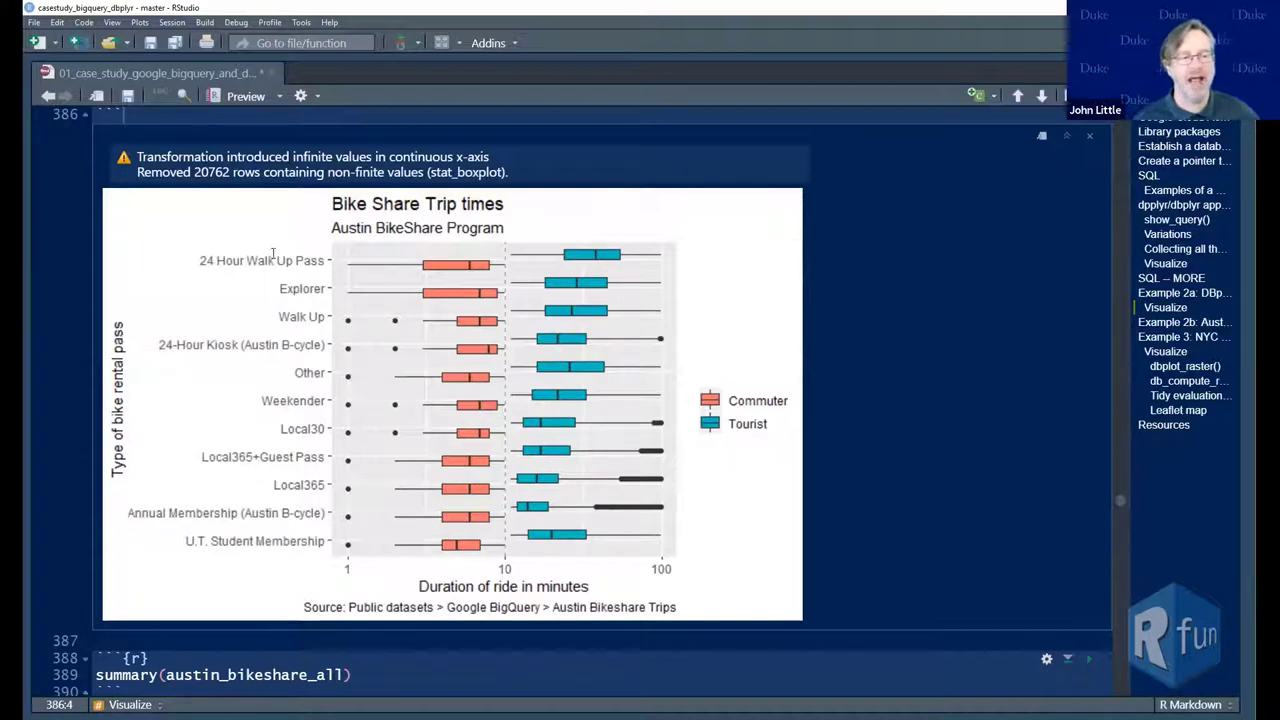
{"action": "key", "text": "ctrl+alt+n"}
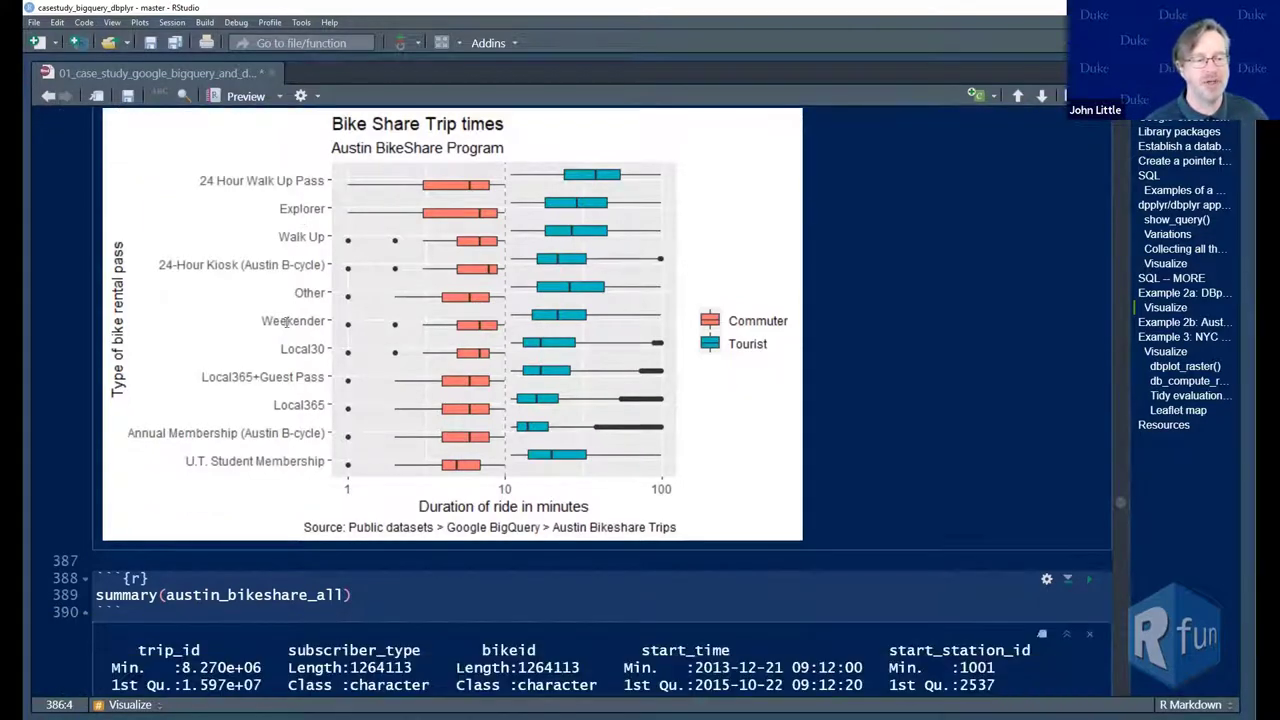
{"action": "scroll", "coordinate": [309, 303], "scroll_direction": "down", "scroll_amount": 10}
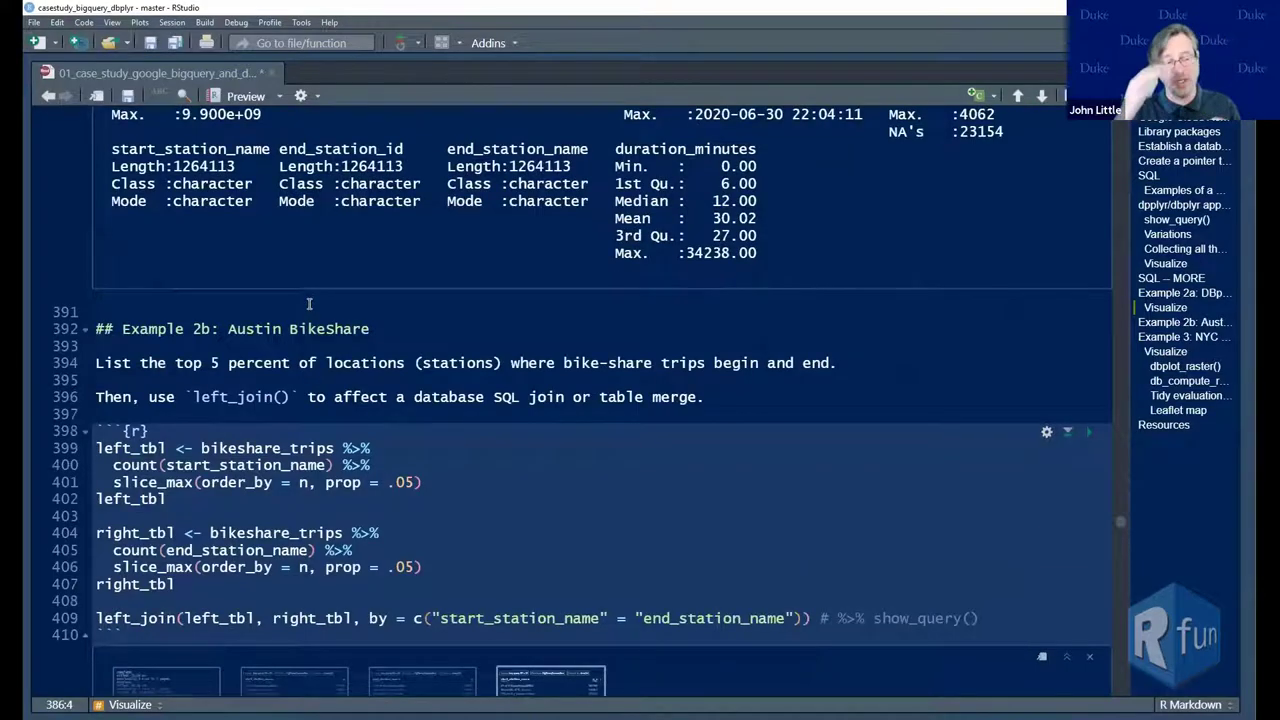
{"action": "scroll", "coordinate": [309, 303], "scroll_direction": "up", "scroll_amount": 10}
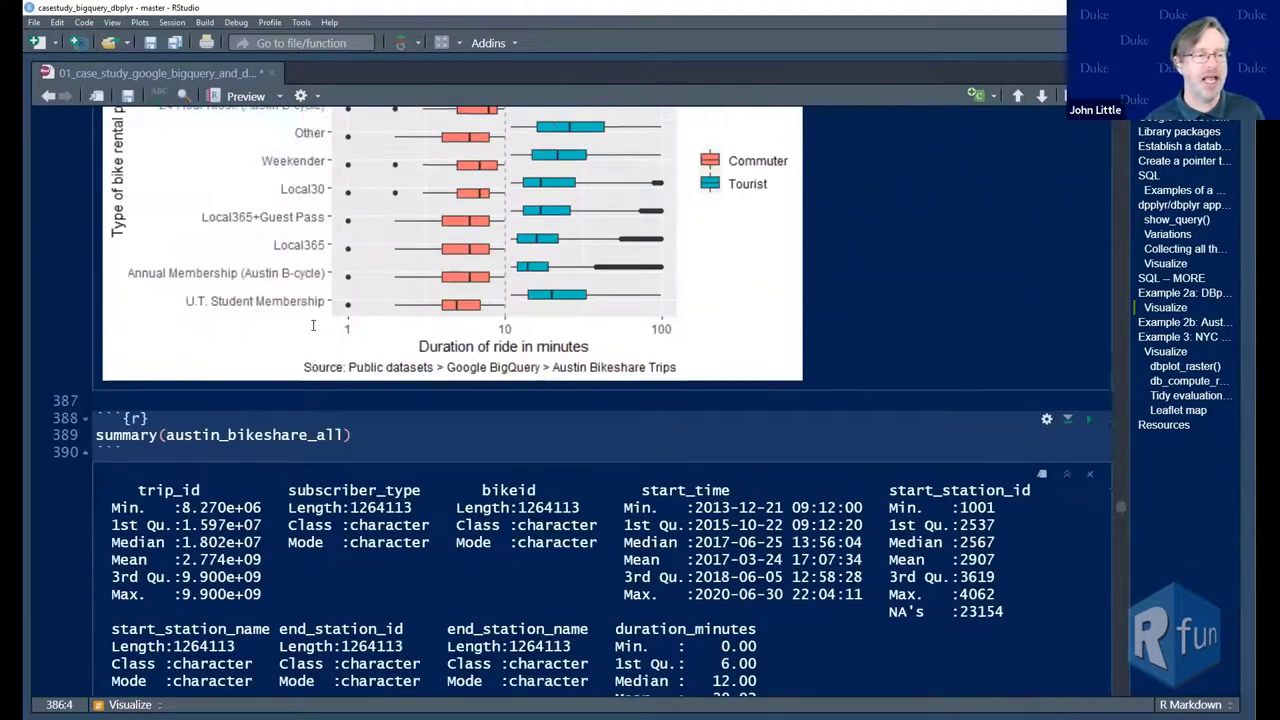
{"action": "scroll", "coordinate": [312, 340], "scroll_direction": "up", "scroll_amount": 10}
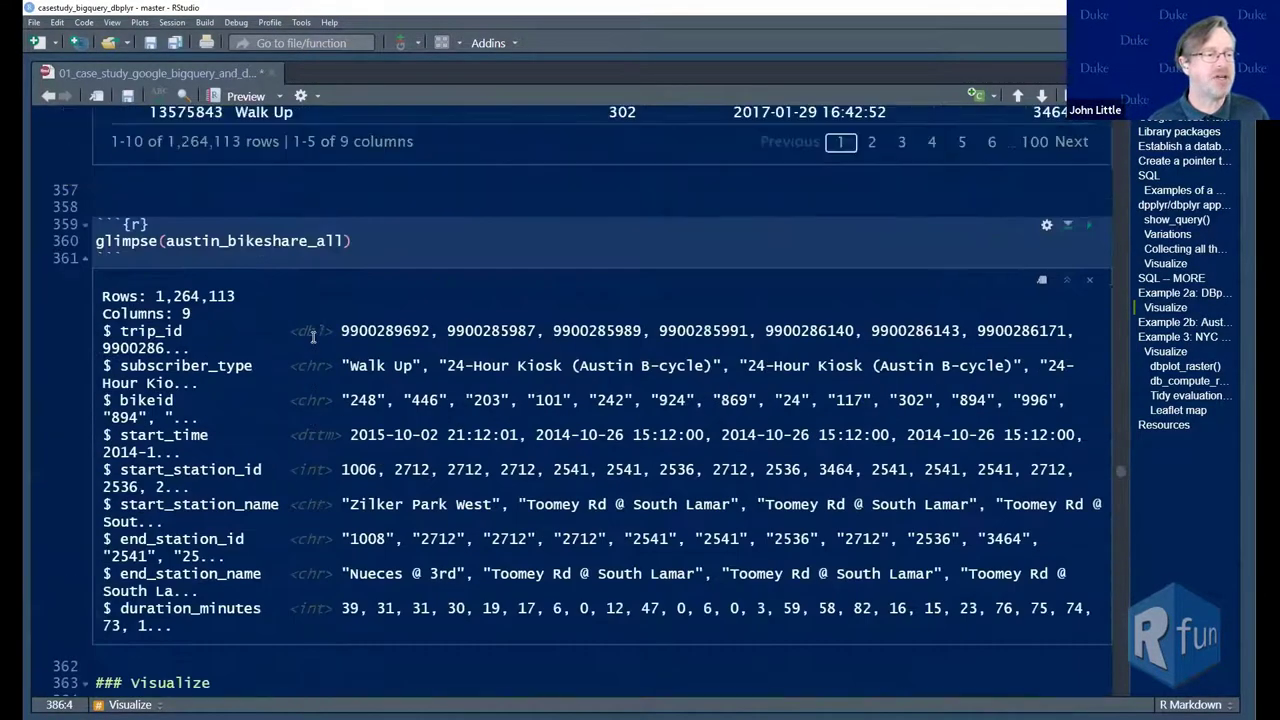
{"action": "scroll", "coordinate": [313, 340], "scroll_direction": "up", "scroll_amount": 5}
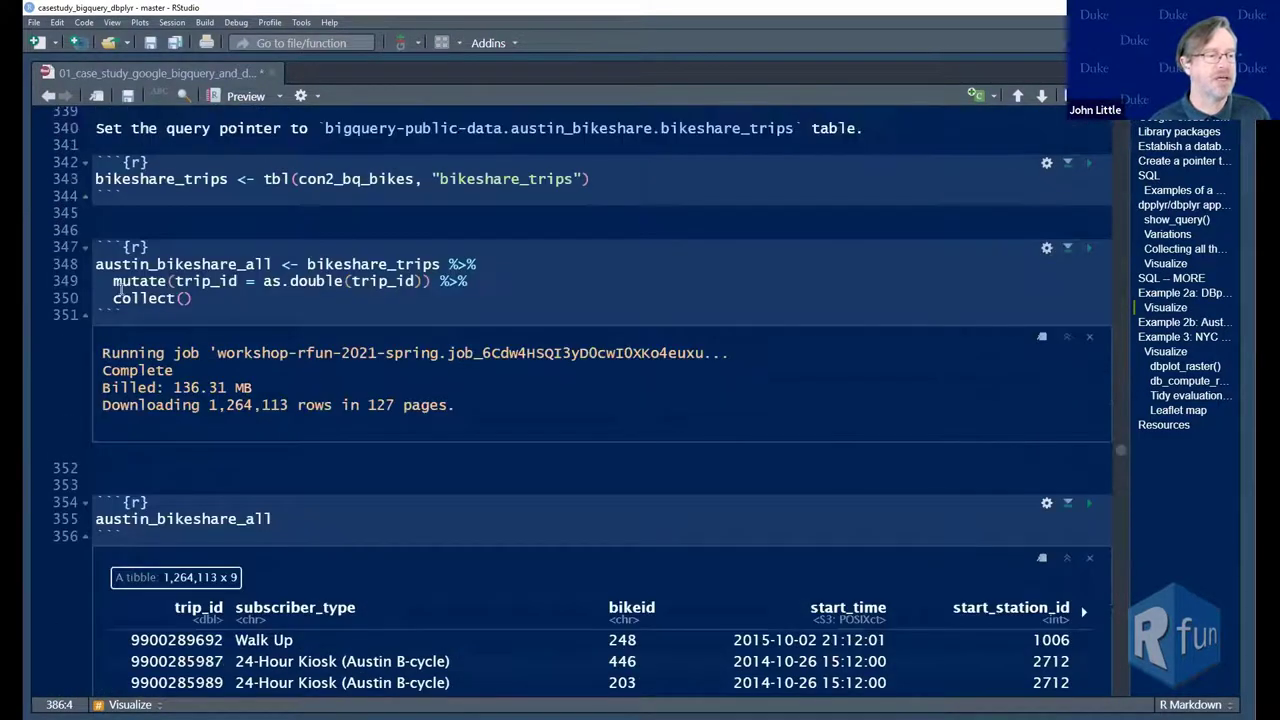
{"action": "left_click", "coordinate": [105, 298]}
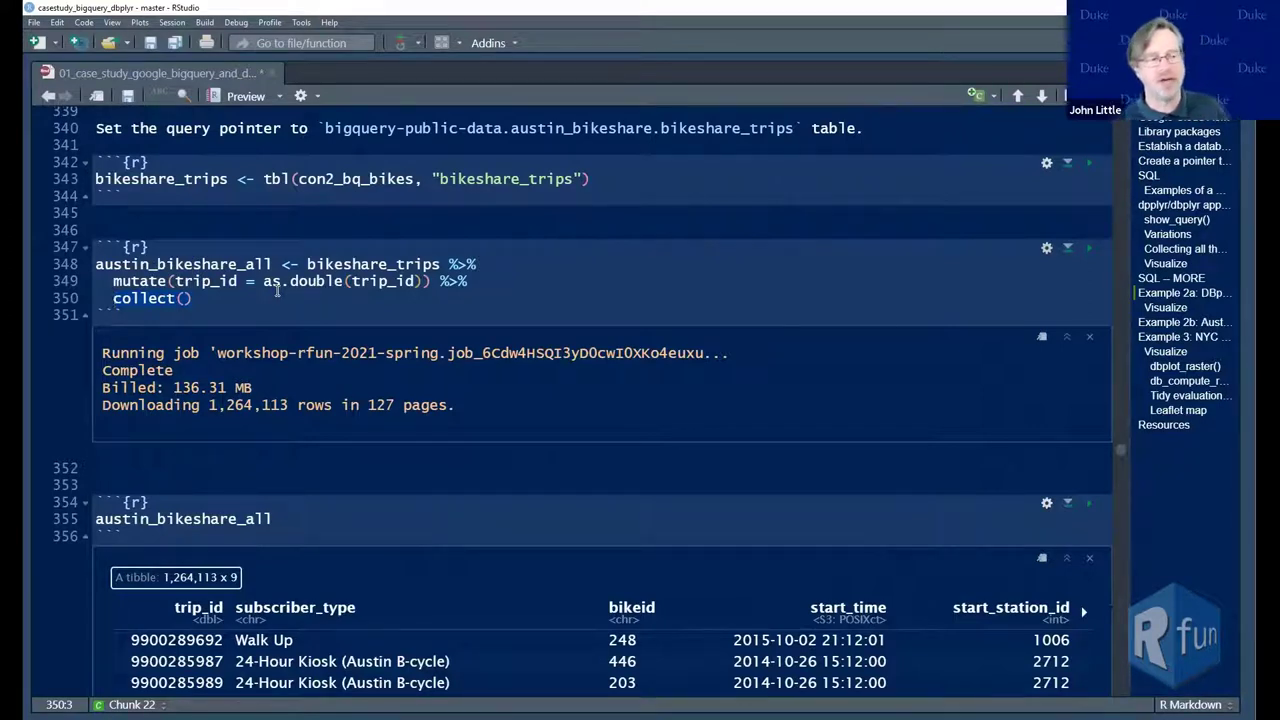
Read on through the Visualize code and the summary output to the left_join chunk of Example 2b: Austin BikeShare
{"action": "scroll", "coordinate": [505, 300], "scroll_direction": "down", "scroll_amount": 5}
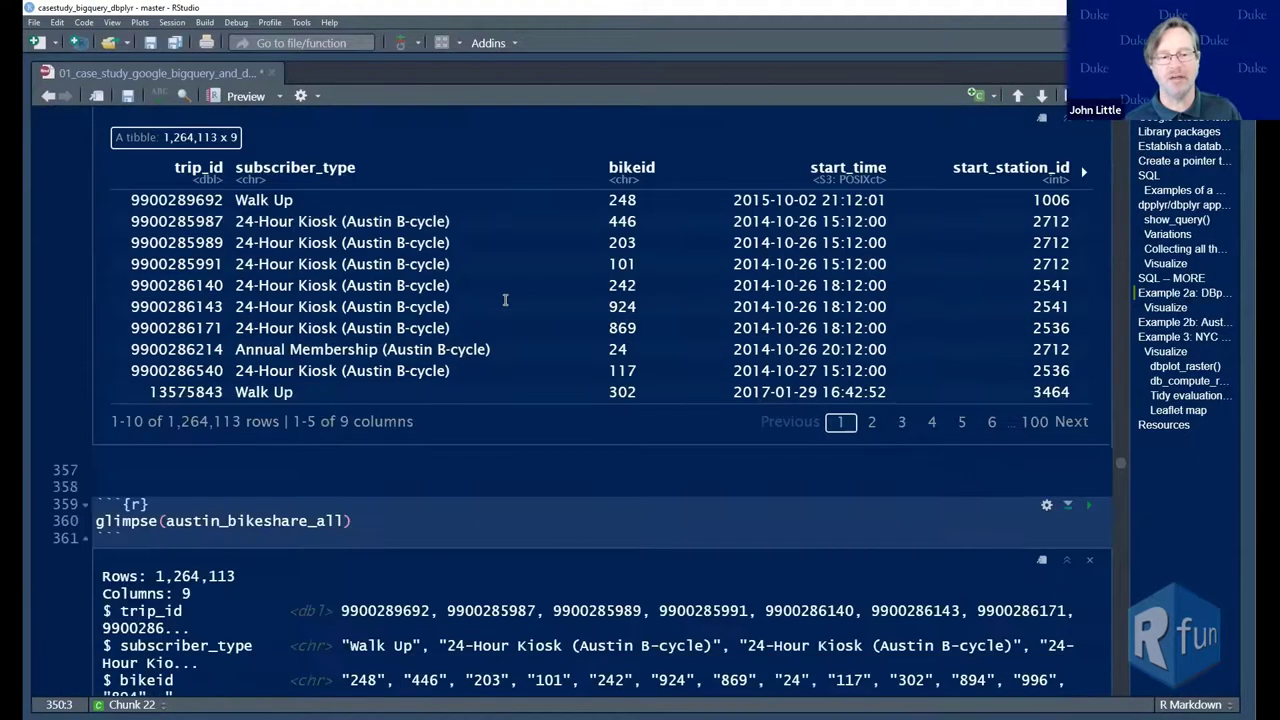
{"action": "scroll", "coordinate": [505, 300], "scroll_direction": "down", "scroll_amount": 6}
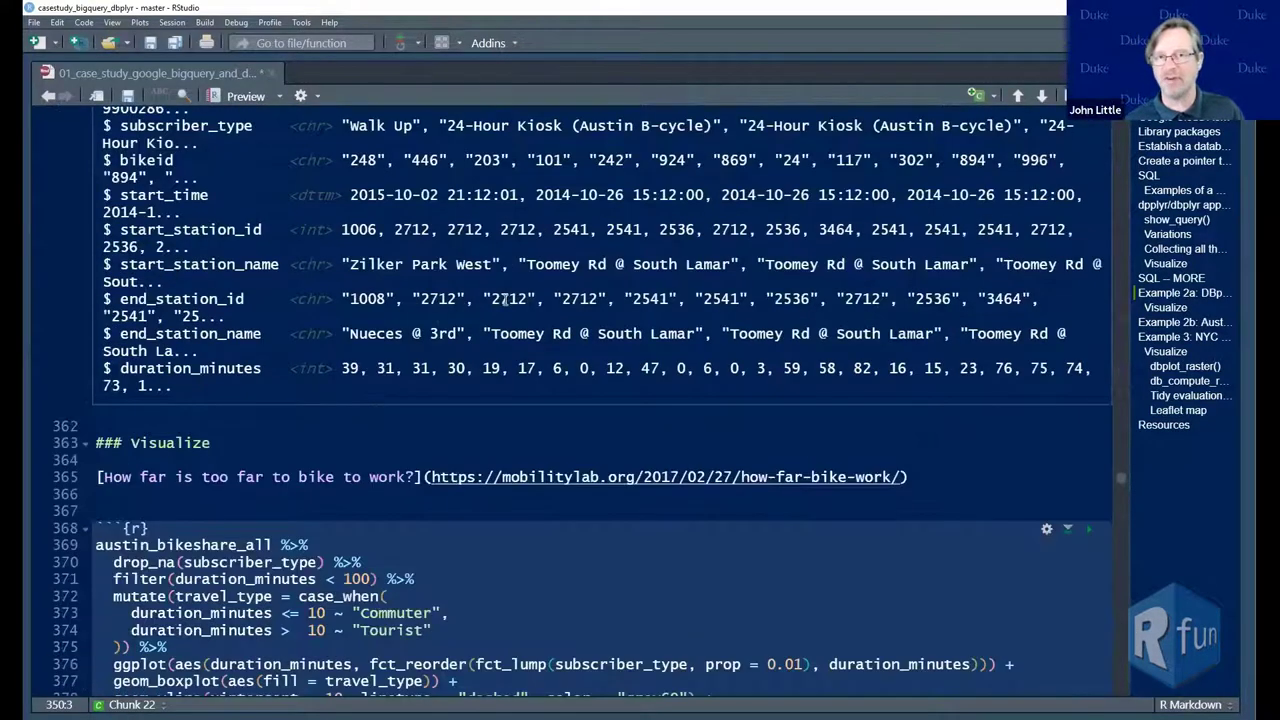
{"action": "scroll", "coordinate": [505, 300], "scroll_direction": "down", "scroll_amount": 2}
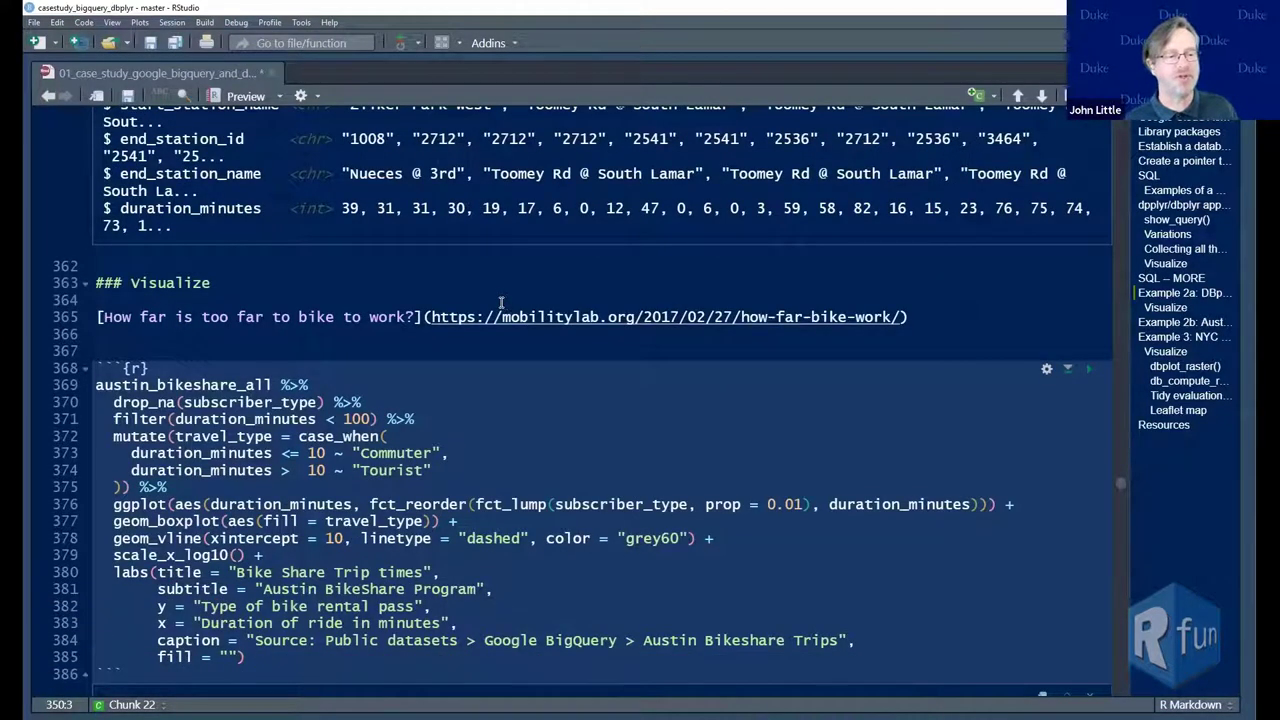
{"action": "scroll", "coordinate": [501, 302], "scroll_direction": "down", "scroll_amount": 1}
{"action": "scroll", "coordinate": [472, 325], "scroll_direction": "down", "scroll_amount": 1}
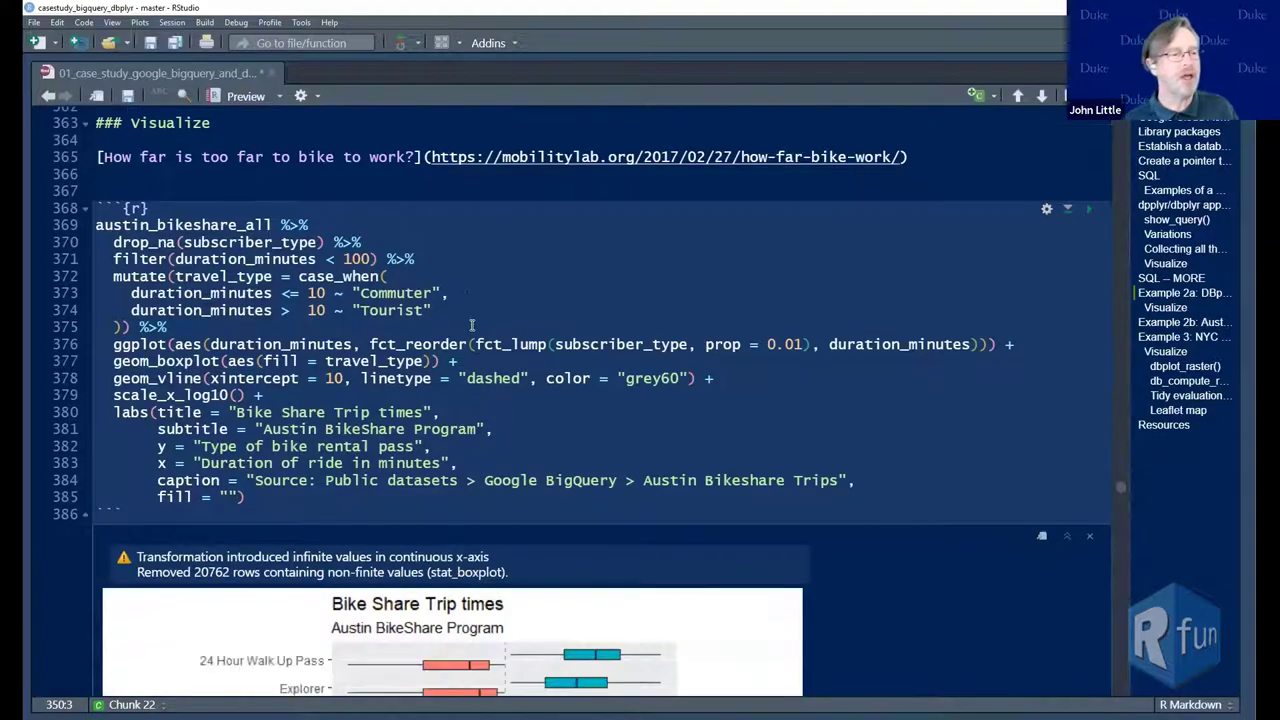
{"action": "scroll", "coordinate": [472, 325], "scroll_direction": "down", "scroll_amount": 10}
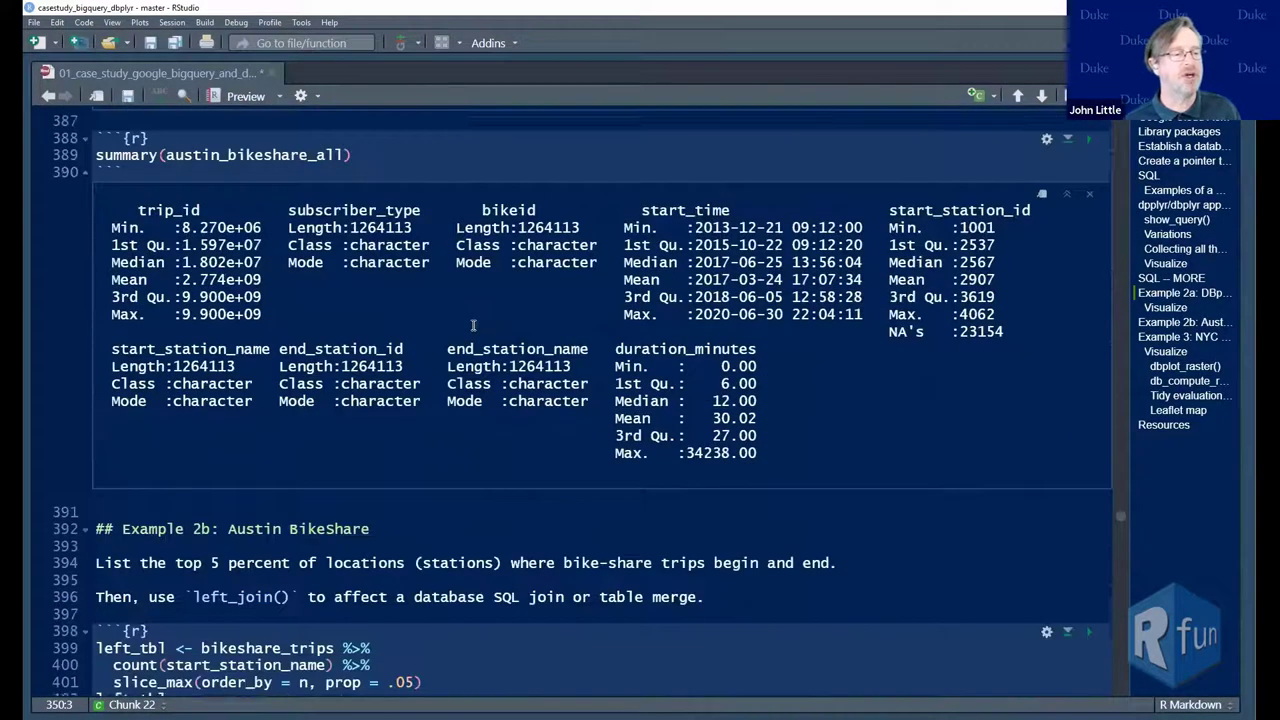
{"action": "scroll", "coordinate": [474, 322], "scroll_direction": "down", "scroll_amount": 2}
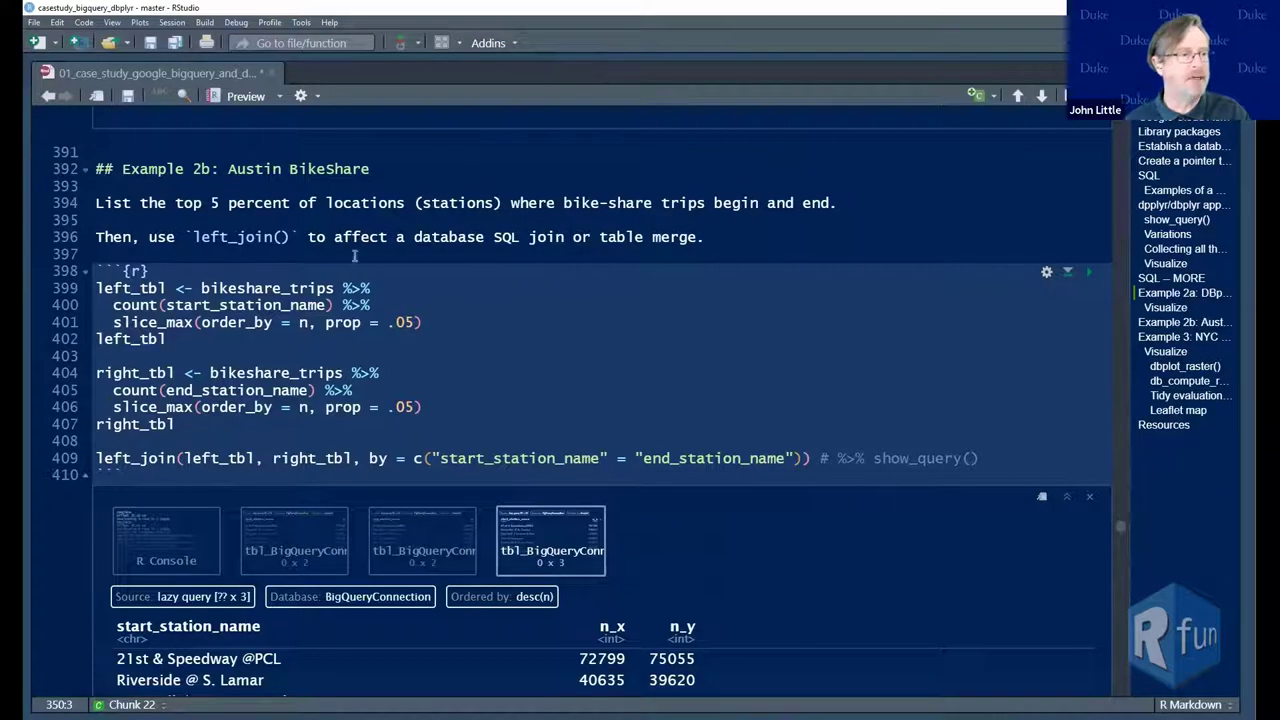
{"action": "scroll", "coordinate": [404, 271], "scroll_direction": "down", "scroll_amount": 2}
{"action": "scroll", "coordinate": [404, 271], "scroll_direction": "up", "scroll_amount": 2}
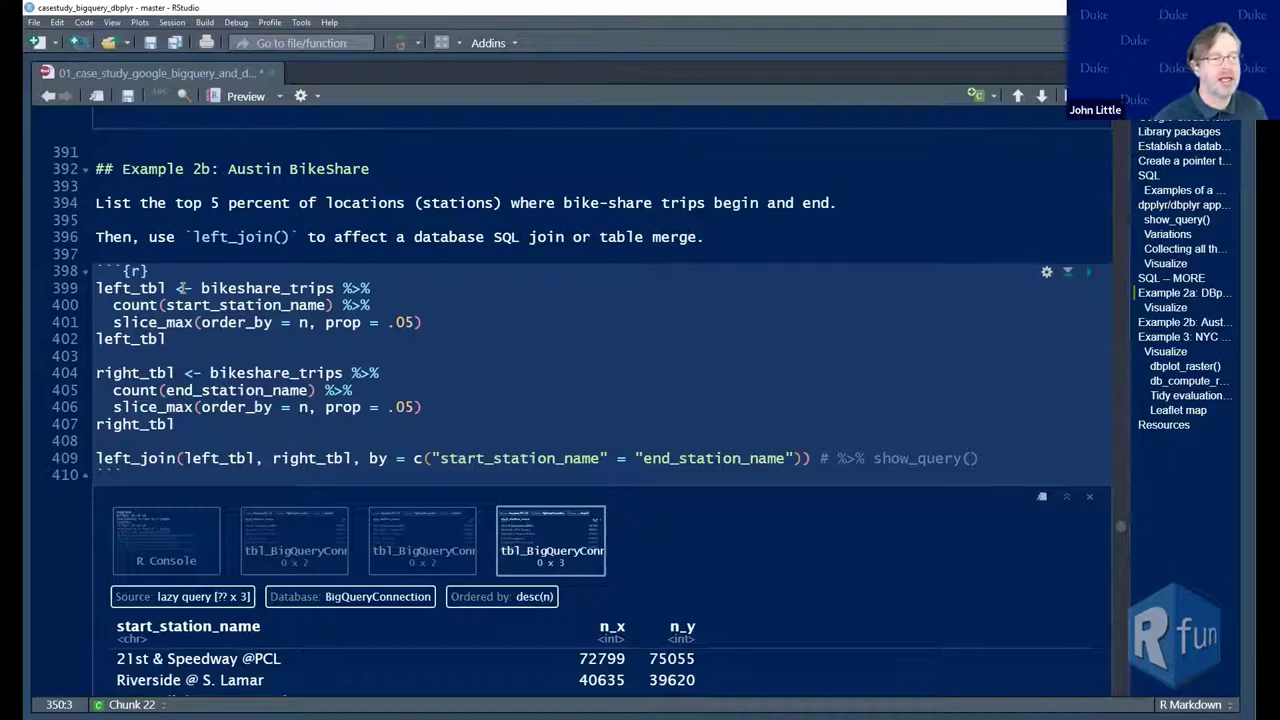
{"action": "scroll", "coordinate": [252, 297], "scroll_direction": "up", "scroll_amount": 10}
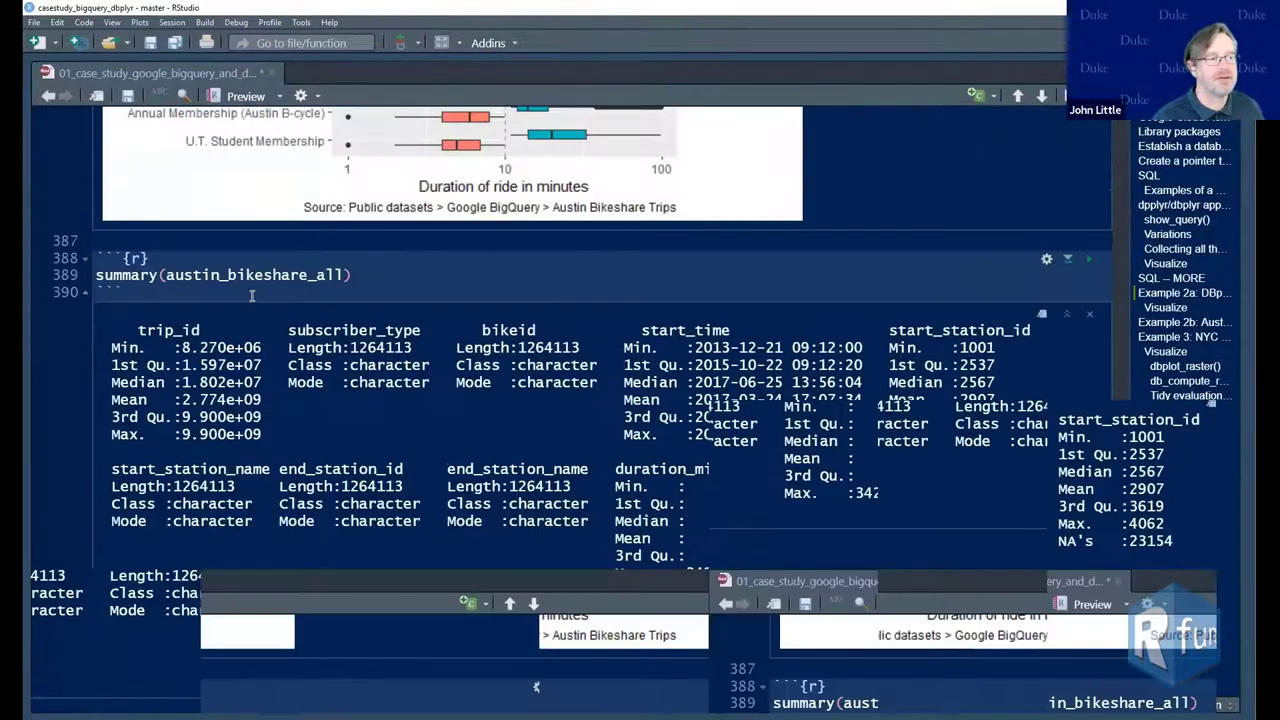
{"action": "scroll", "coordinate": [252, 297], "scroll_direction": "down", "scroll_amount": 10}
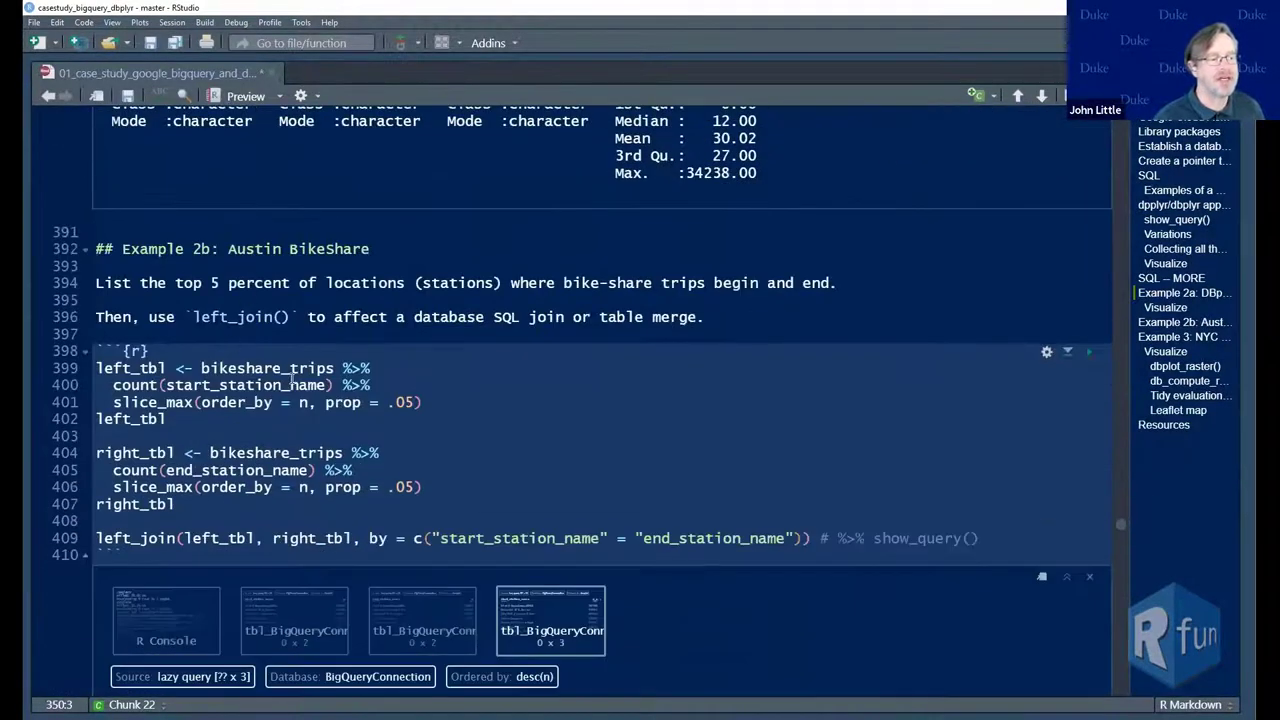
Insert an R chunk above the Example 2b join code containing class(bikeshare_trips) and run it
{"action": "left_click", "coordinate": [291, 368]}
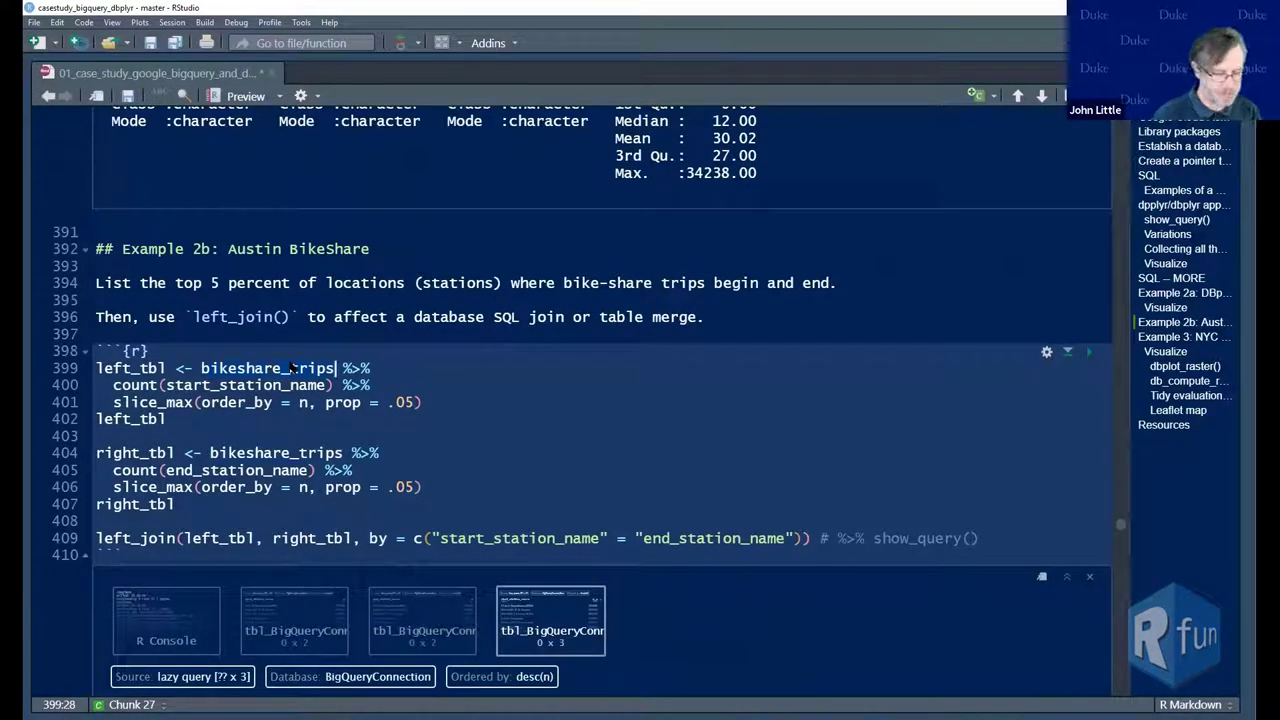
{"action": "left_click", "coordinate": [735, 322]}
{"action": "key", "text": "Return"}
{"action": "key", "text": "Return"}
{"action": "key", "text": "ctrl+alt+i"}
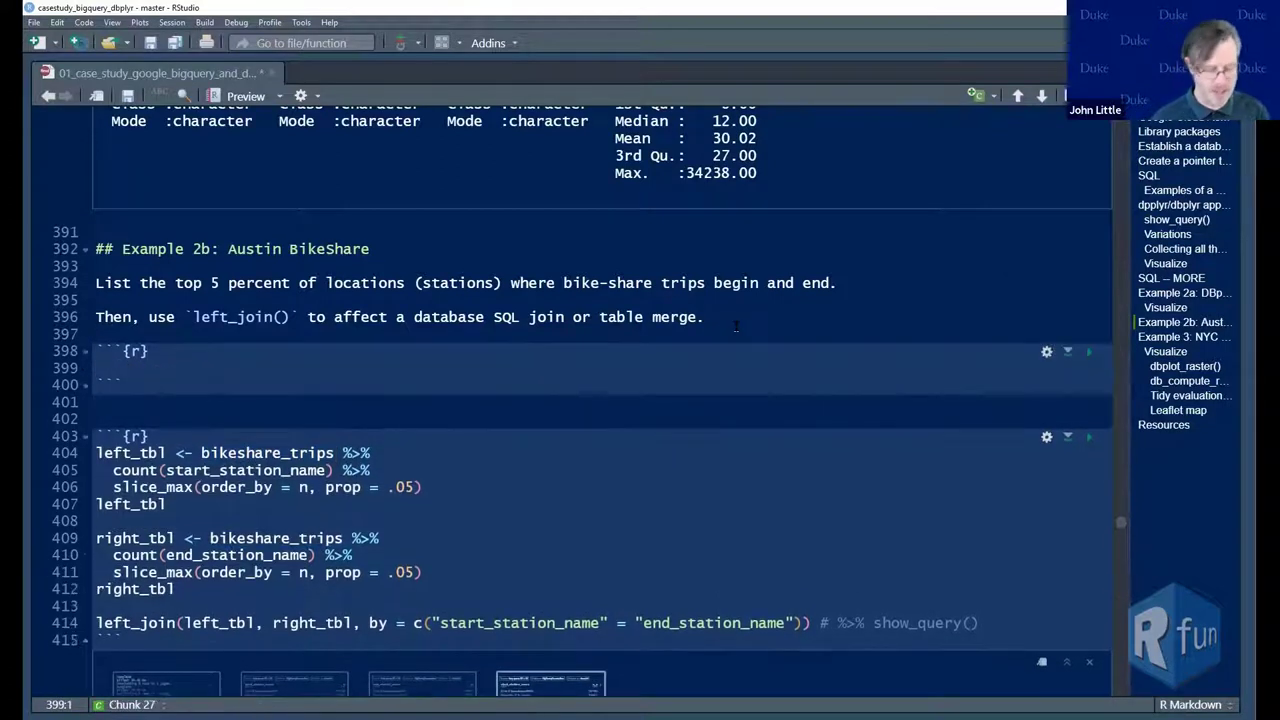
{"action": "type", "text": "class(bi"}
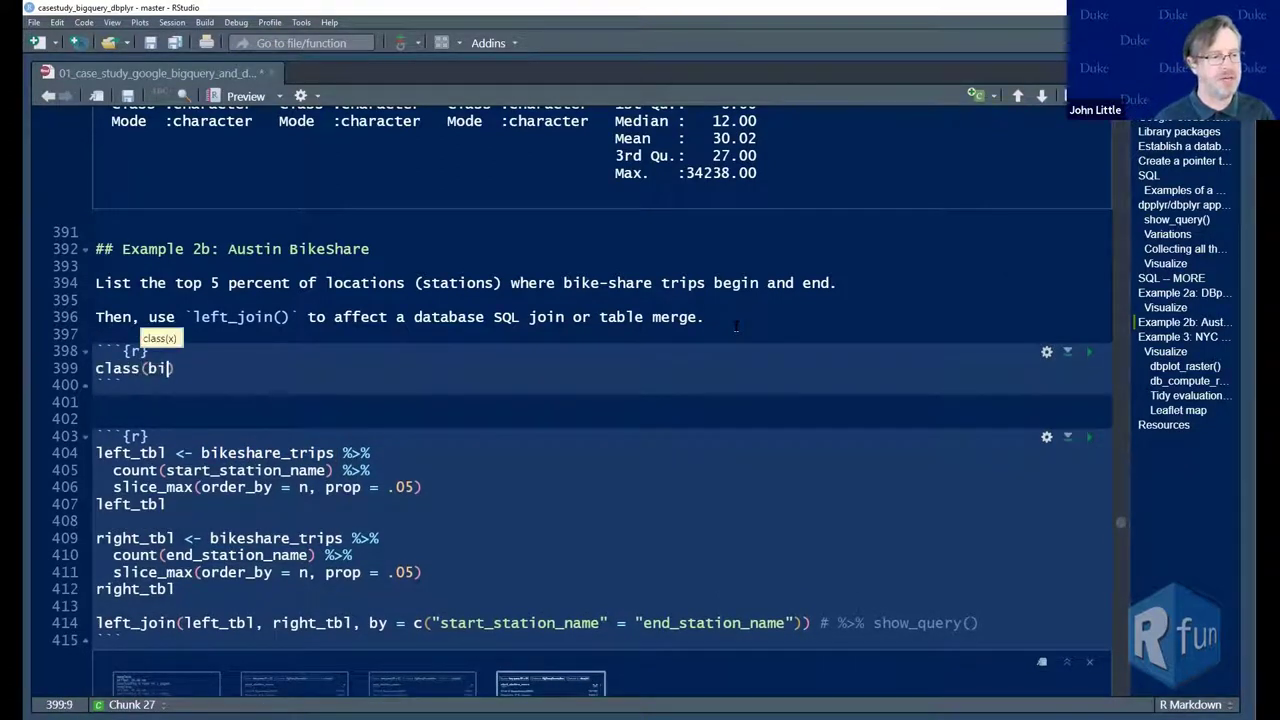
{"action": "type", "text": "keshare_trips"}
{"action": "key", "text": "ctrl+Return"}
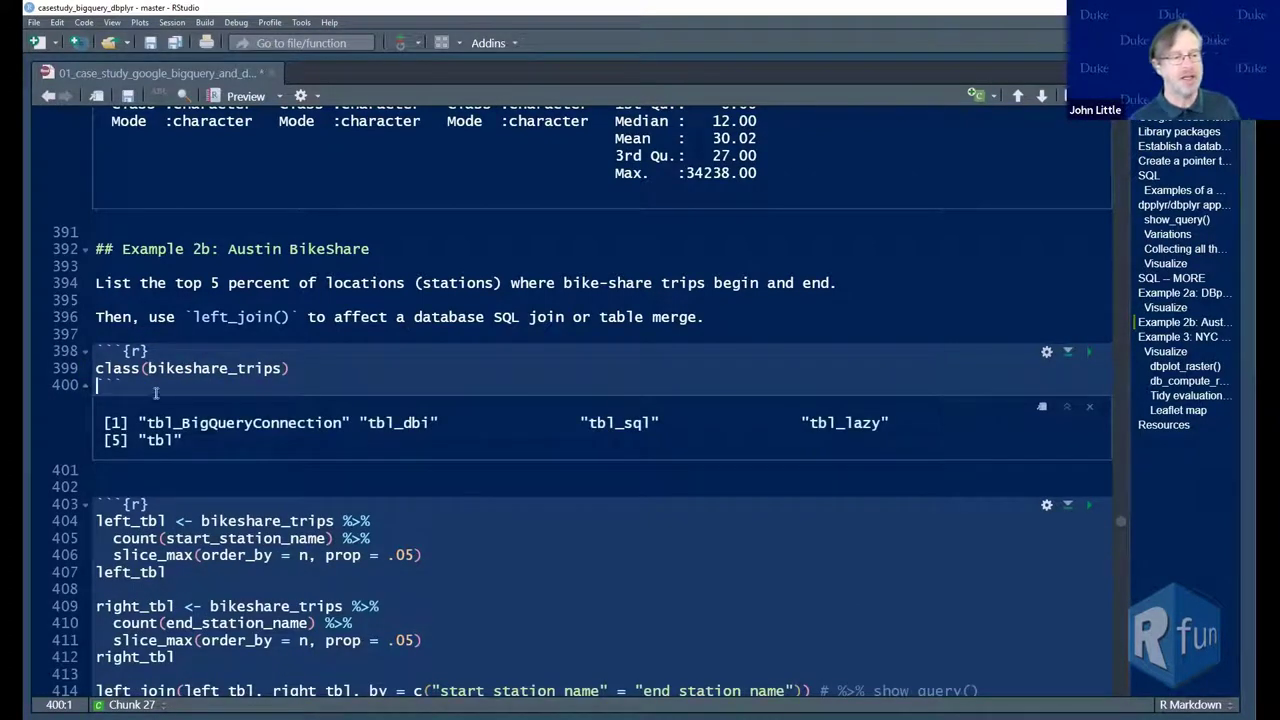
Highlight tbl_BigQueryConnection in the class output and the bikeshare_trips reference in the left_tbl code
{"action": "double_click", "coordinate": [270, 422]}
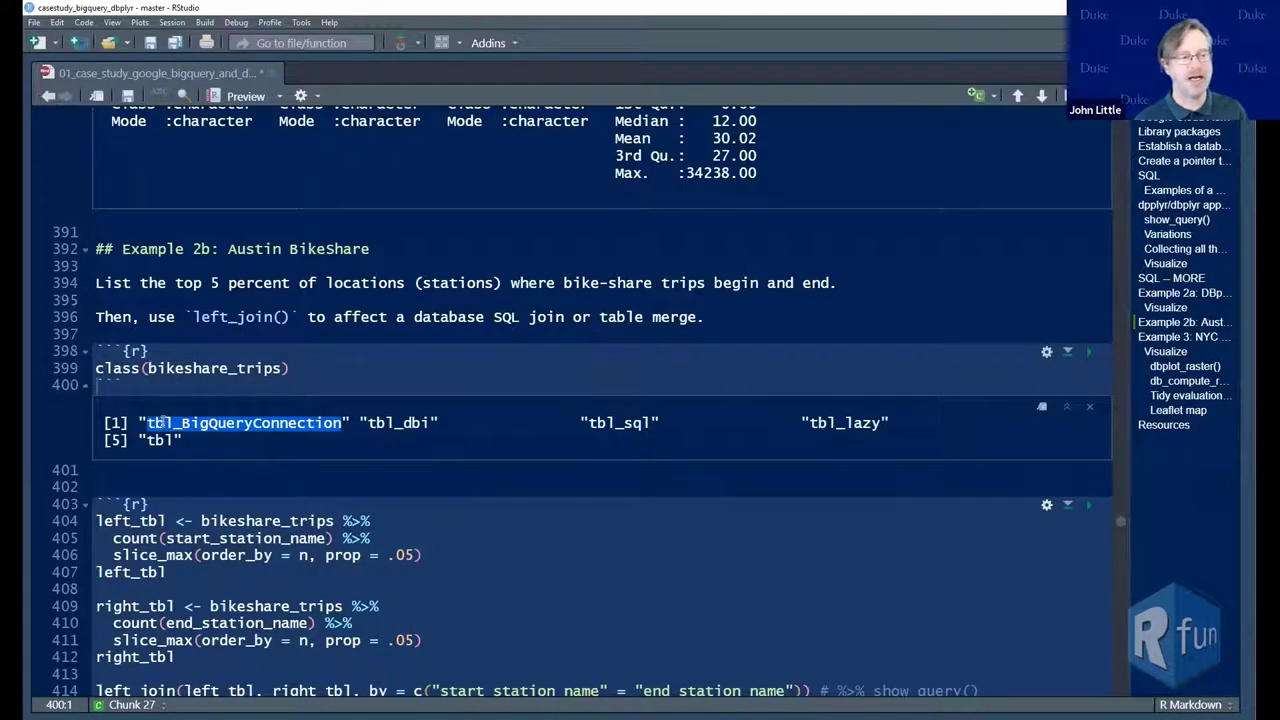
{"action": "left_click", "coordinate": [274, 521]}
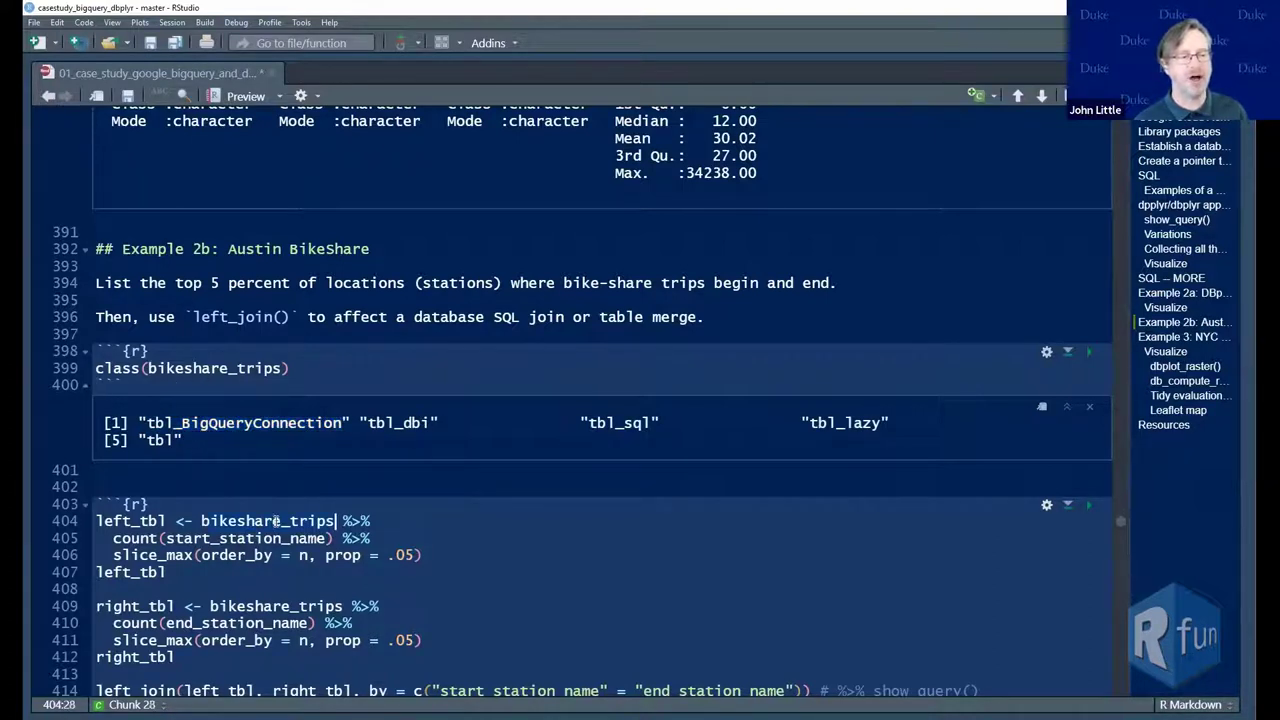
{"action": "left_click", "coordinate": [84, 370]}
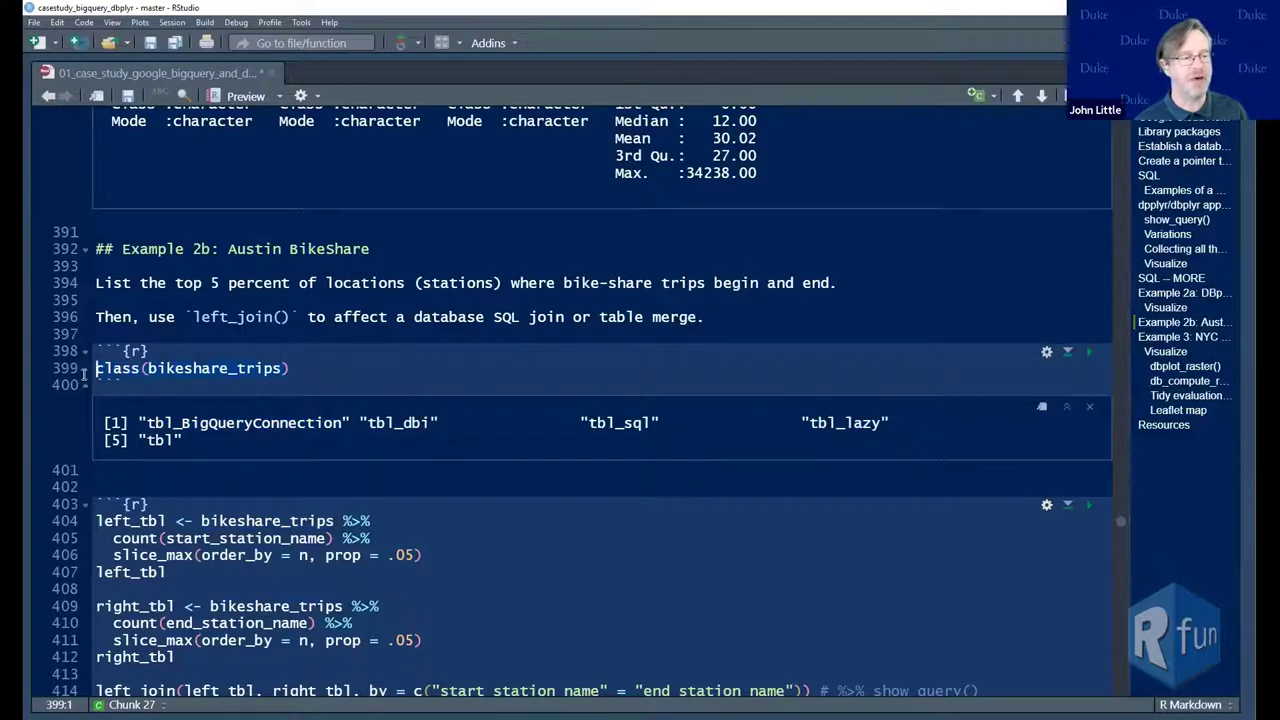
{"action": "key", "text": "Delete"}
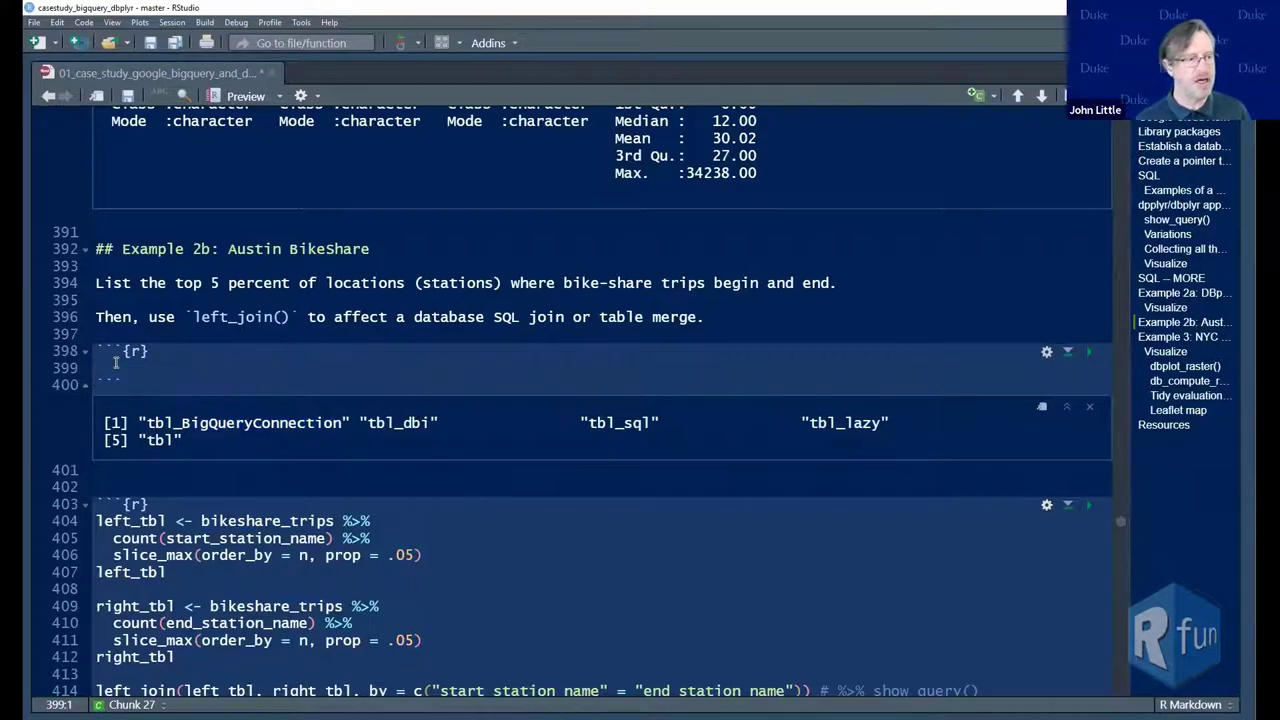
{"action": "key", "text": "ctrl+z"}
Run only the left_tbl lines of the join chunk, which count trips by start_station_name and keep the top 5 percent
{"action": "scroll", "coordinate": [150, 380], "scroll_direction": "down", "scroll_amount": 3}
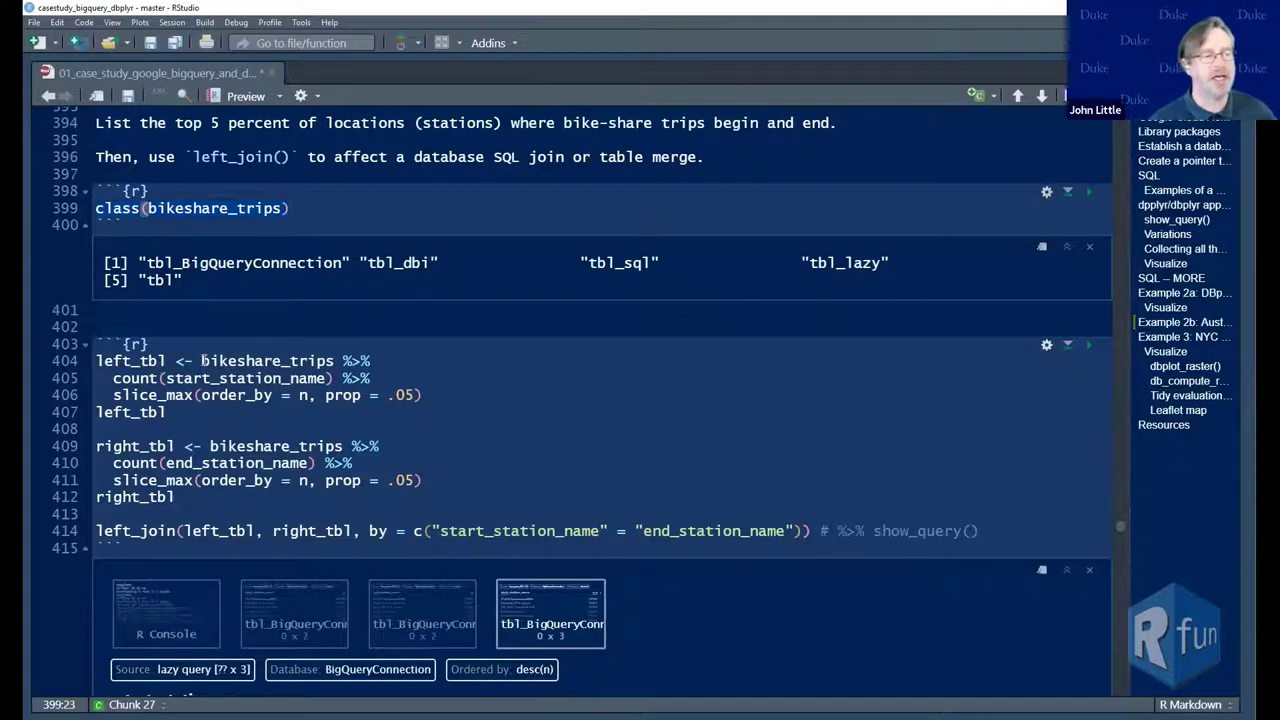
{"action": "left_click_drag", "start_coordinate": [97, 360], "coordinate": [200, 400]}
{"action": "key", "text": "Up"}
{"action": "key", "text": "Up"}
{"action": "key", "text": "Up"}
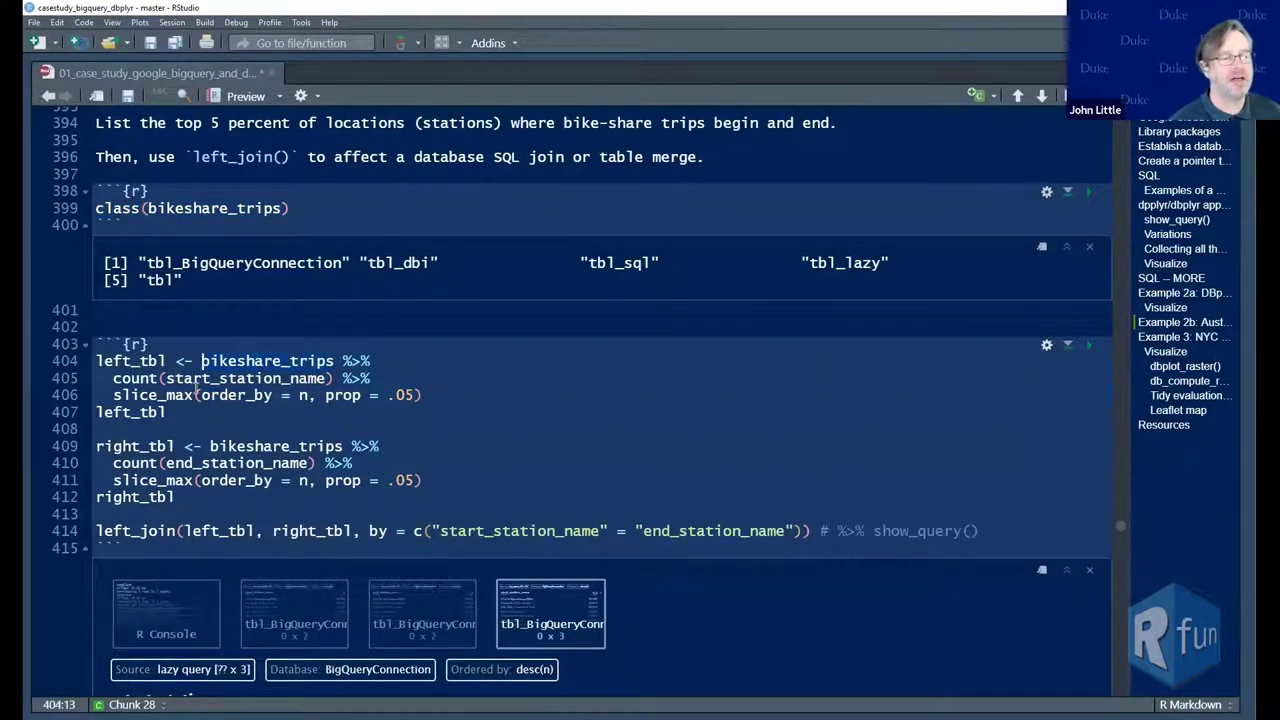
{"action": "left_click", "coordinate": [203, 356]}
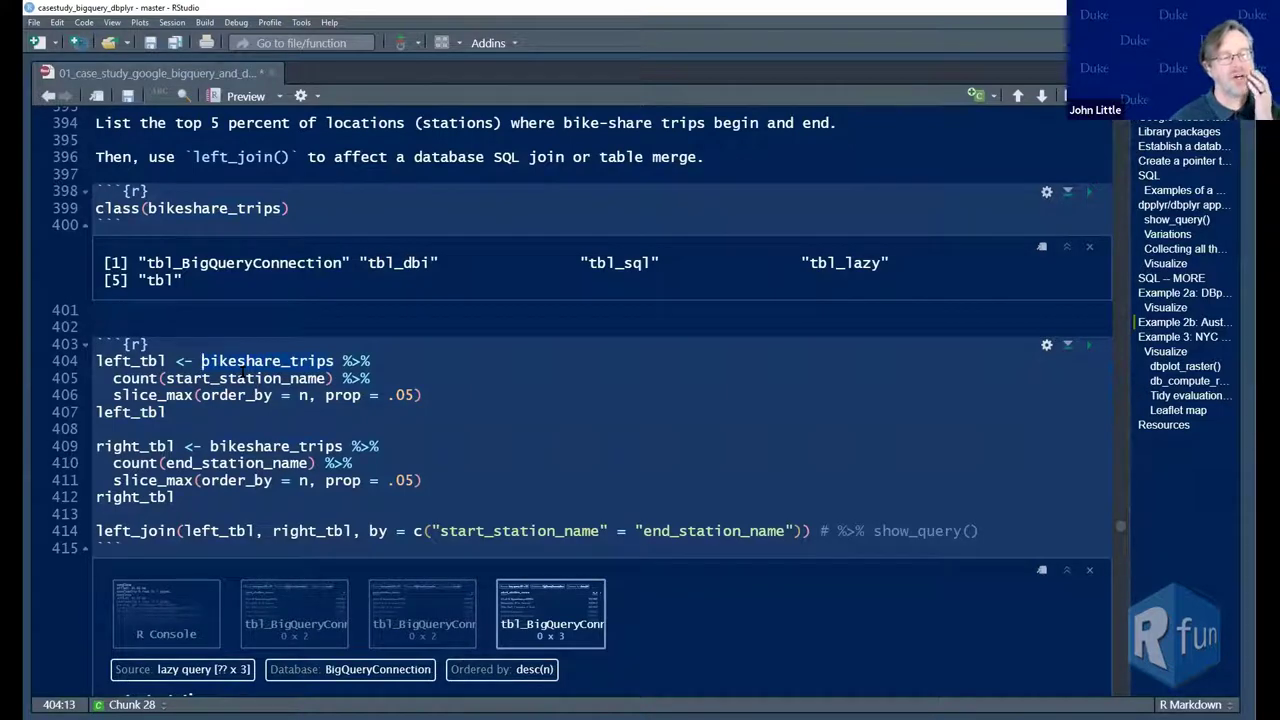
{"action": "scroll", "coordinate": [288, 373], "scroll_direction": "down", "scroll_amount": 2}
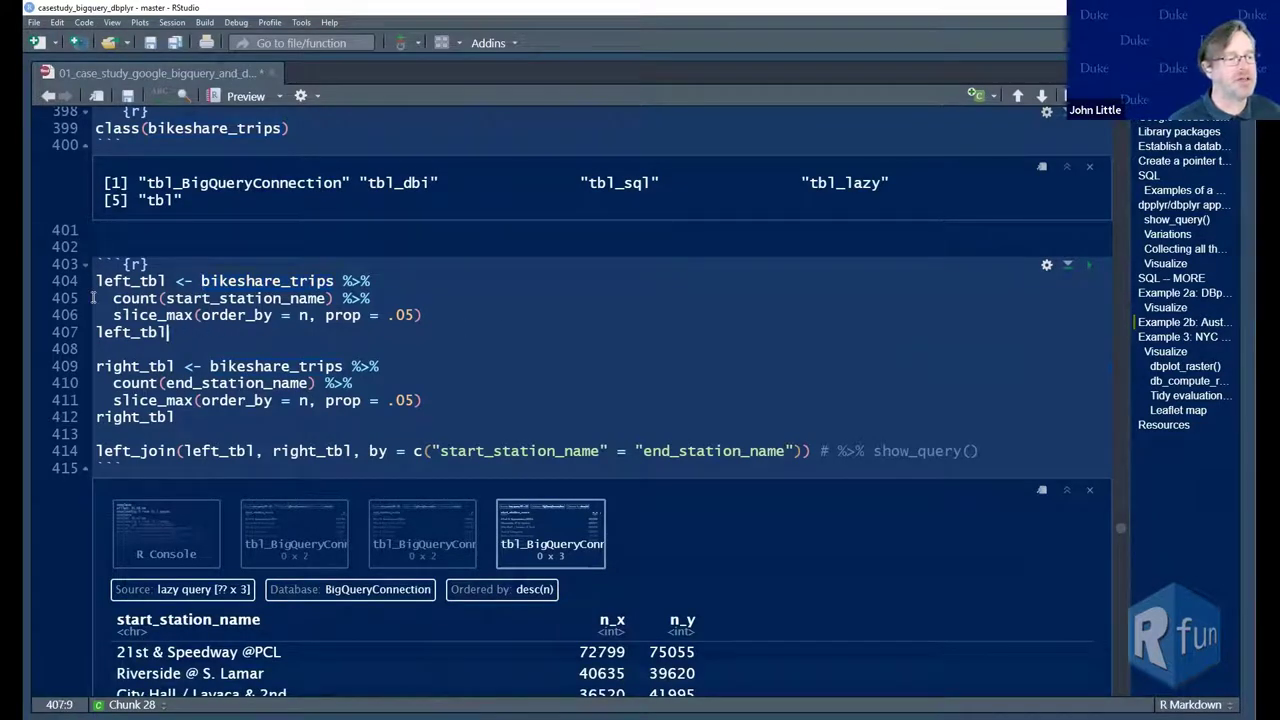
{"action": "left_click_drag", "start_coordinate": [96, 334], "coordinate": [94, 280]}
{"action": "key", "text": "ctrl+Return"}
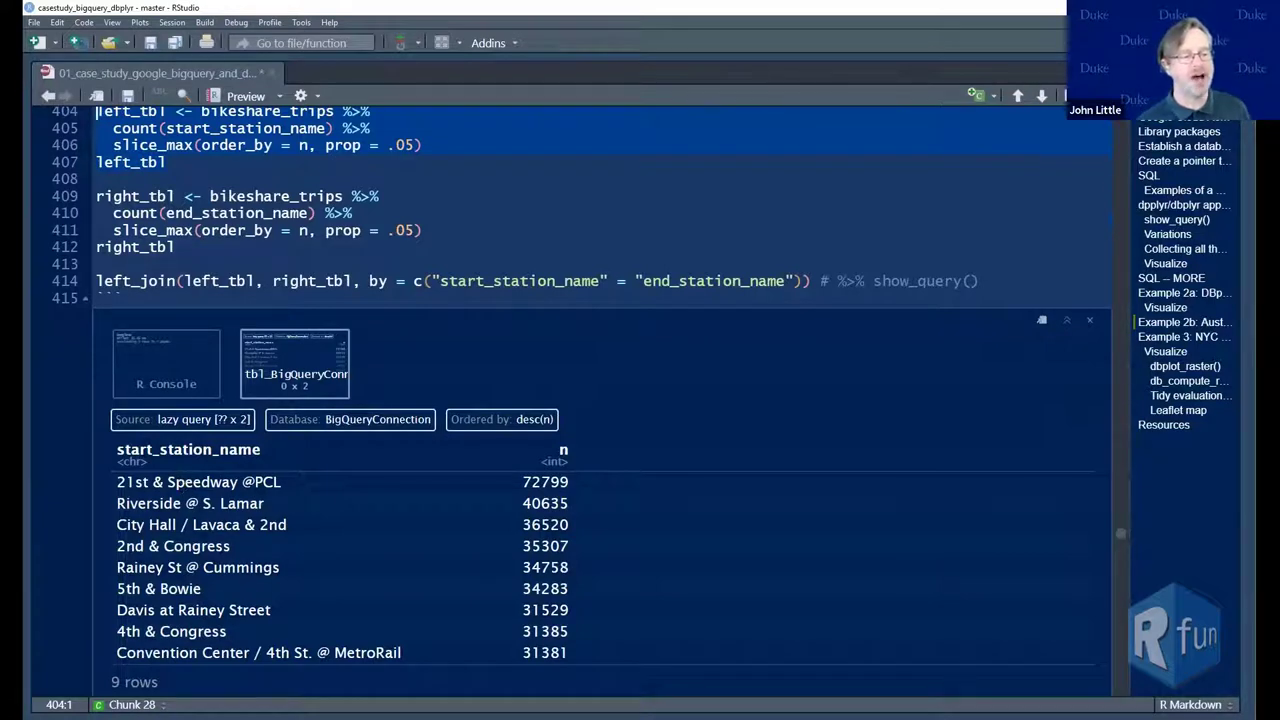
Compare the left_tbl output with its code, highlighting start_station_name in the count call and part of the first station's name
{"action": "scroll", "coordinate": [216, 437], "scroll_direction": "up", "scroll_amount": 2}
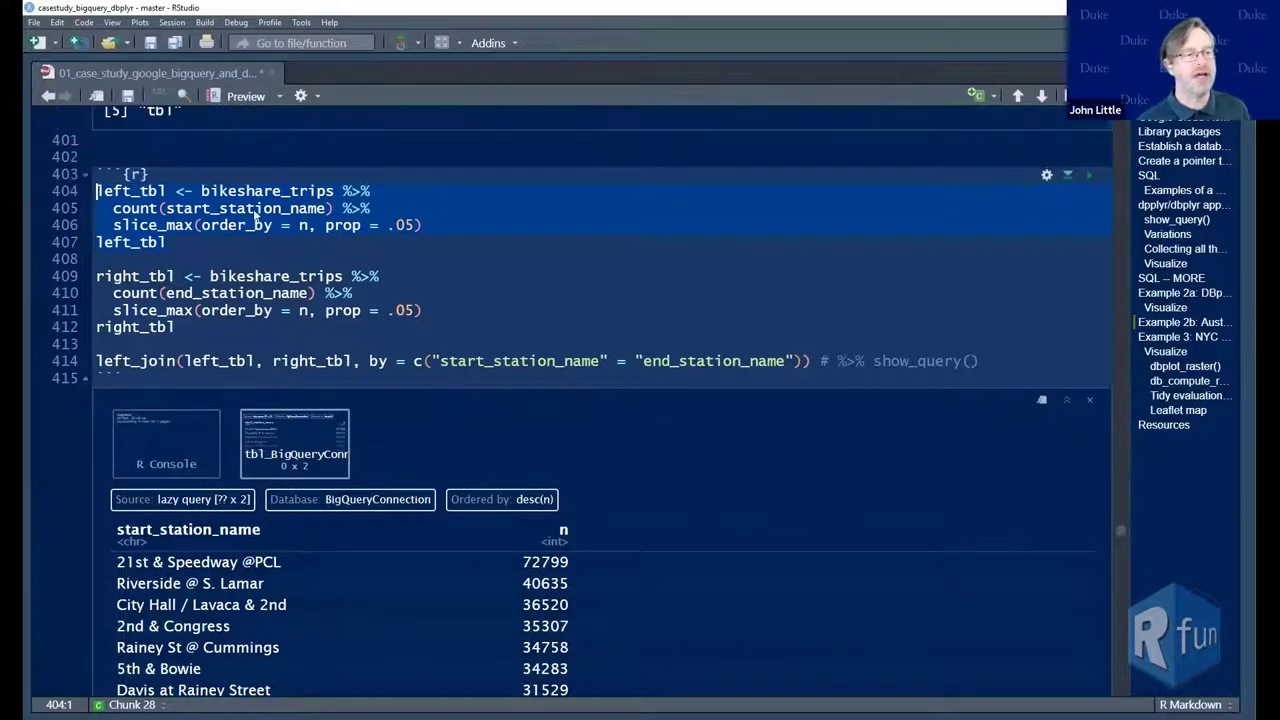
{"action": "left_click", "coordinate": [247, 207]}
{"action": "scroll", "coordinate": [252, 227], "scroll_direction": "down", "scroll_amount": 2}
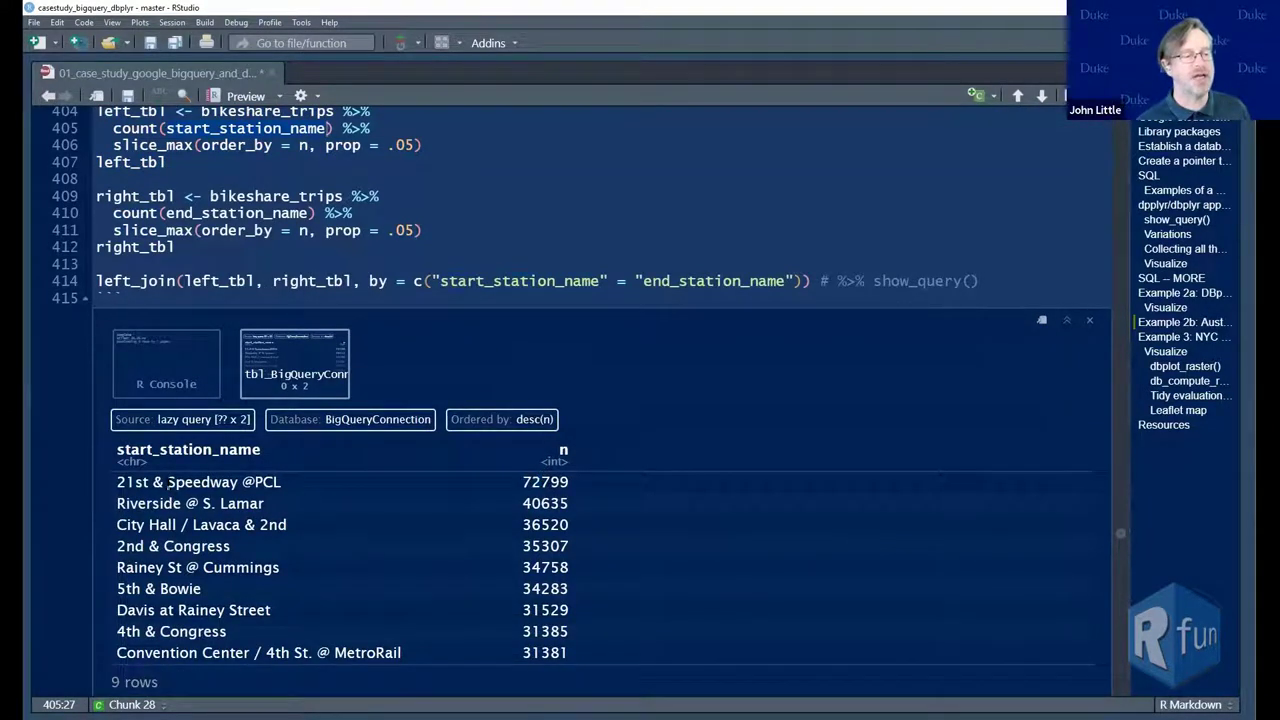
{"action": "double_click", "coordinate": [168, 482]}
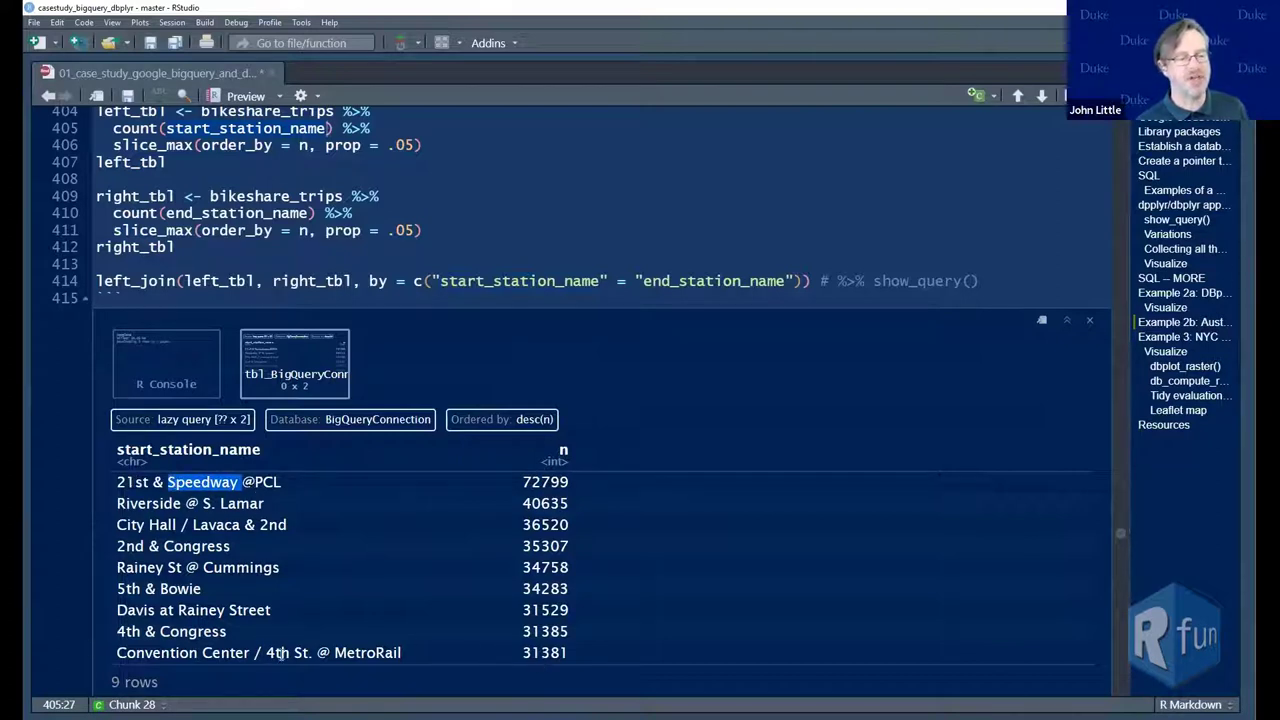
{"action": "scroll", "coordinate": [300, 645], "scroll_direction": "up", "scroll_amount": 1}
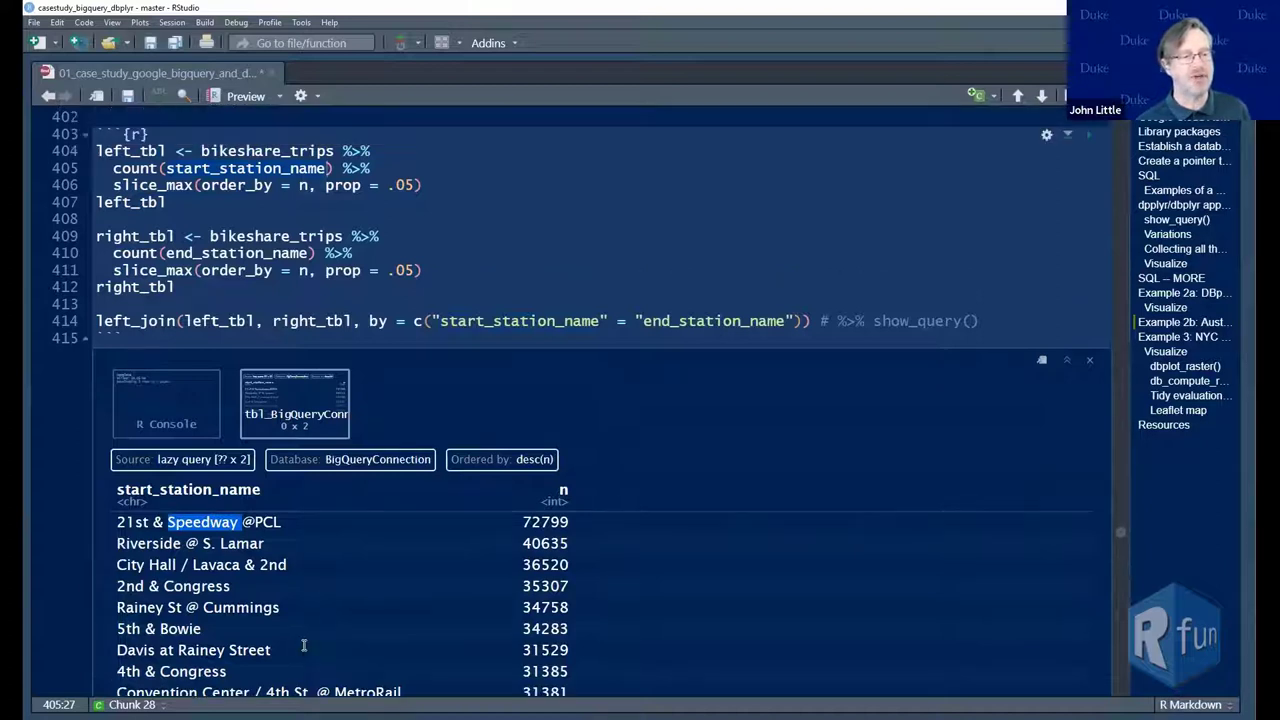
{"action": "scroll", "coordinate": [306, 646], "scroll_direction": "down", "scroll_amount": 2}
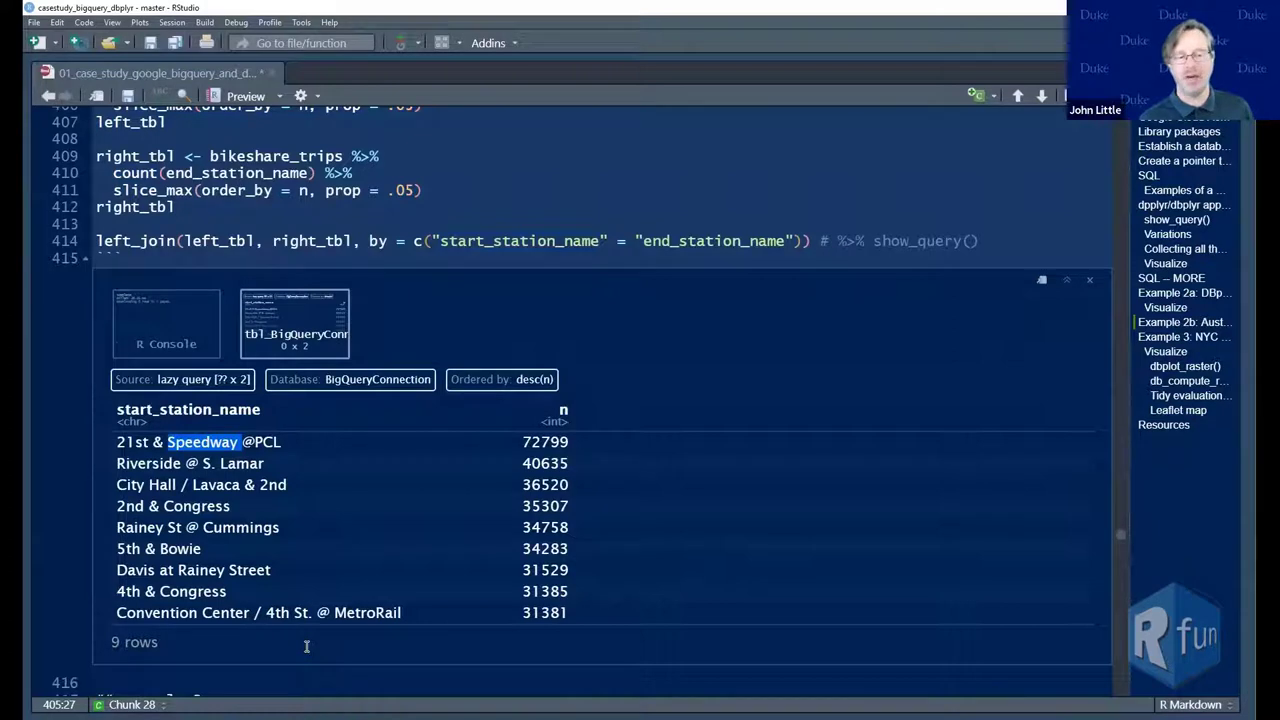
Compare the two count calls in the join chunk, highlighting start_station_name in left_tbl and end_station_name in right_tbl
{"action": "scroll", "coordinate": [306, 646], "scroll_direction": "up", "scroll_amount": 4}
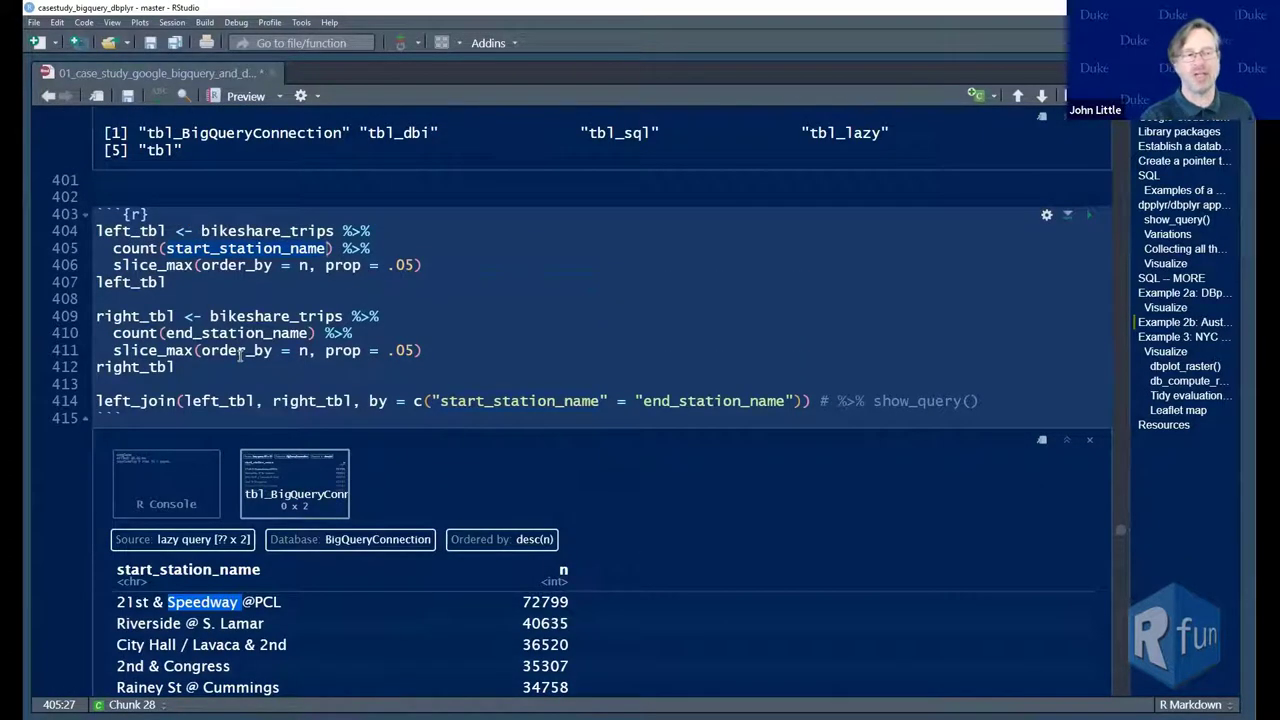
{"action": "scroll", "coordinate": [241, 363], "scroll_direction": "down", "scroll_amount": 1}
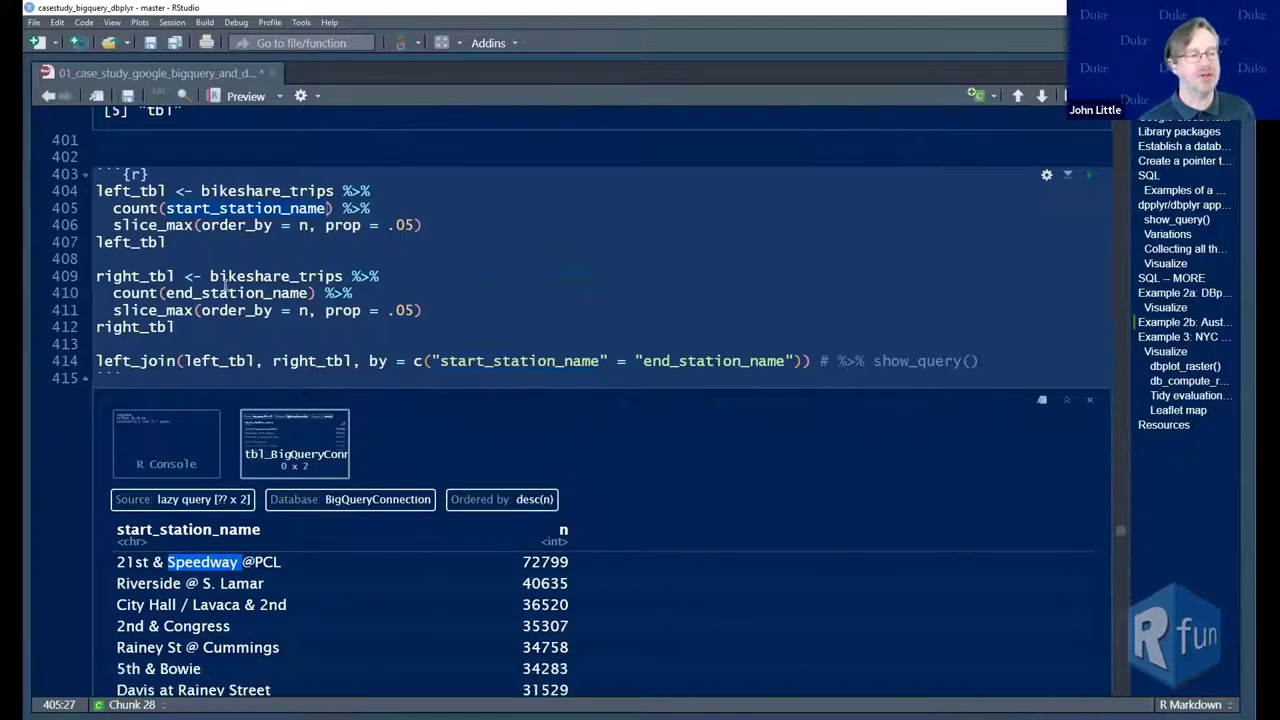
{"action": "double_click", "coordinate": [232, 293]}
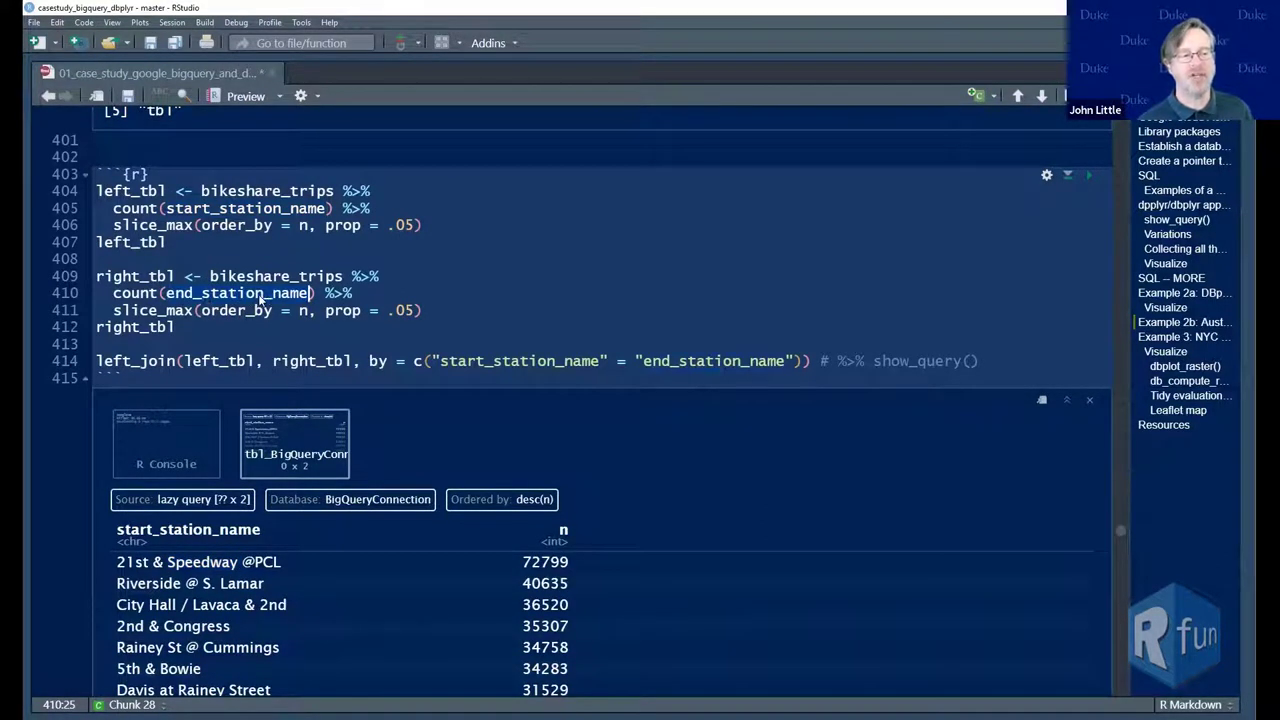
{"action": "key", "text": "Left"}
{"action": "key", "text": "Up"}
{"action": "key", "text": "Up"}
{"action": "key", "text": "Up"}
{"action": "key", "text": "Up"}
{"action": "key", "text": "Up"}
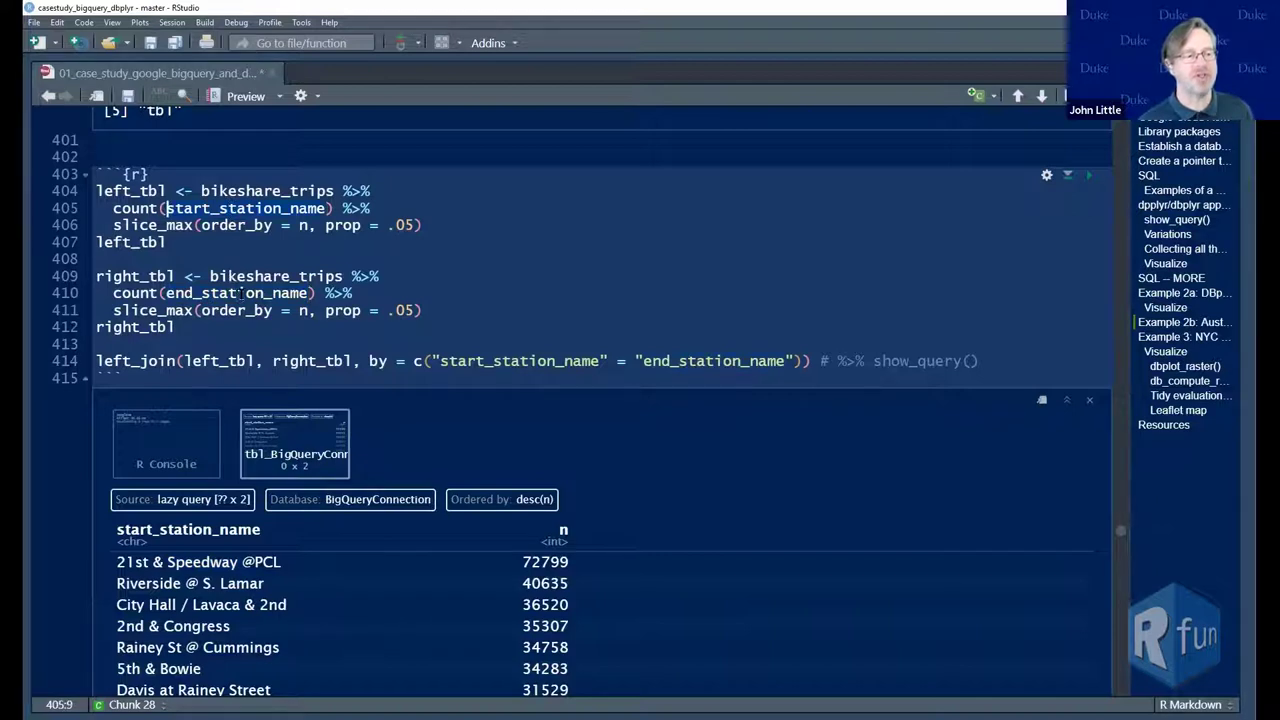
{"action": "double_click", "coordinate": [240, 293]}
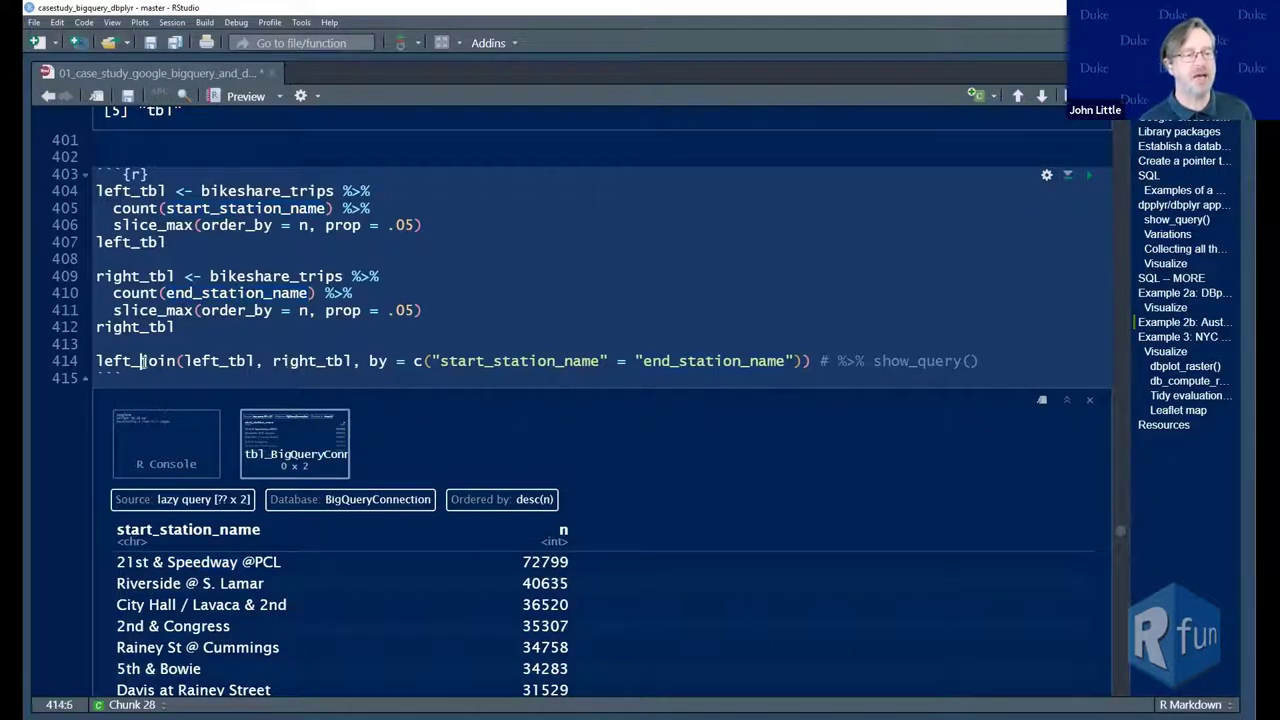
Run the entire left_tbl, right_tbl and left_join chunk and highlight the row count beneath the joined output
{"action": "left_click", "coordinate": [920, 280]}
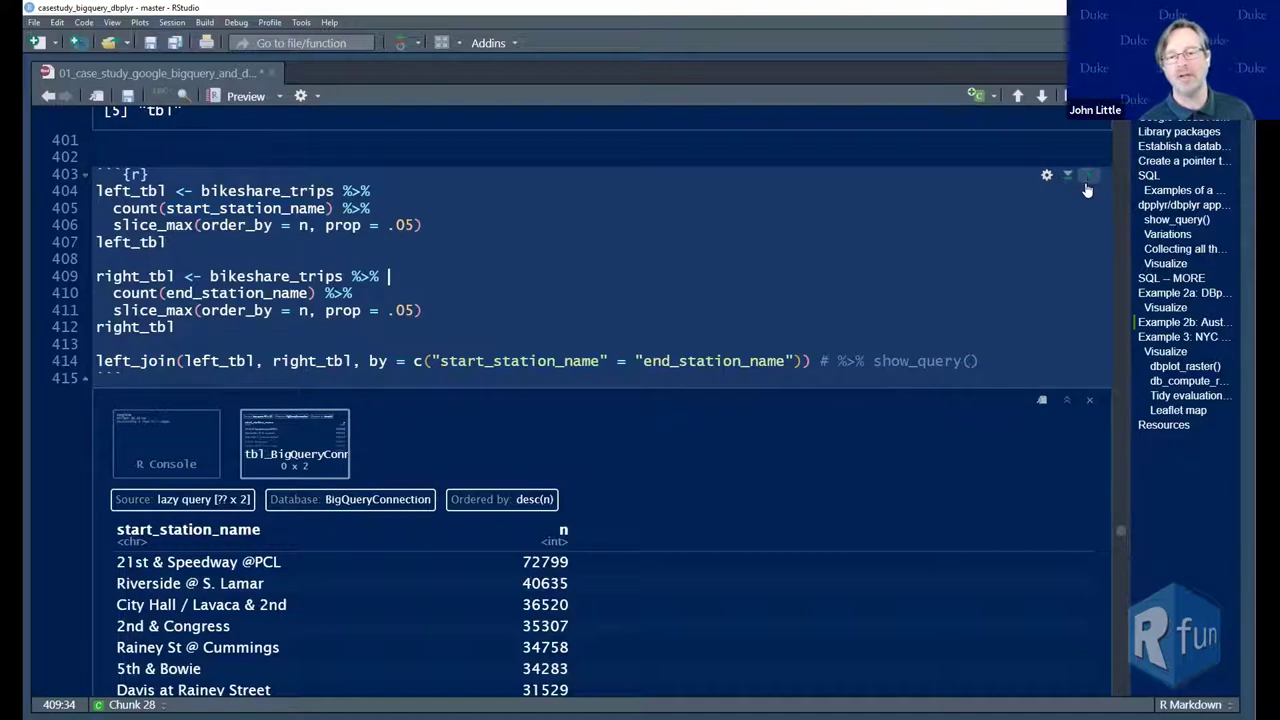
{"action": "left_click", "coordinate": [1088, 177]}
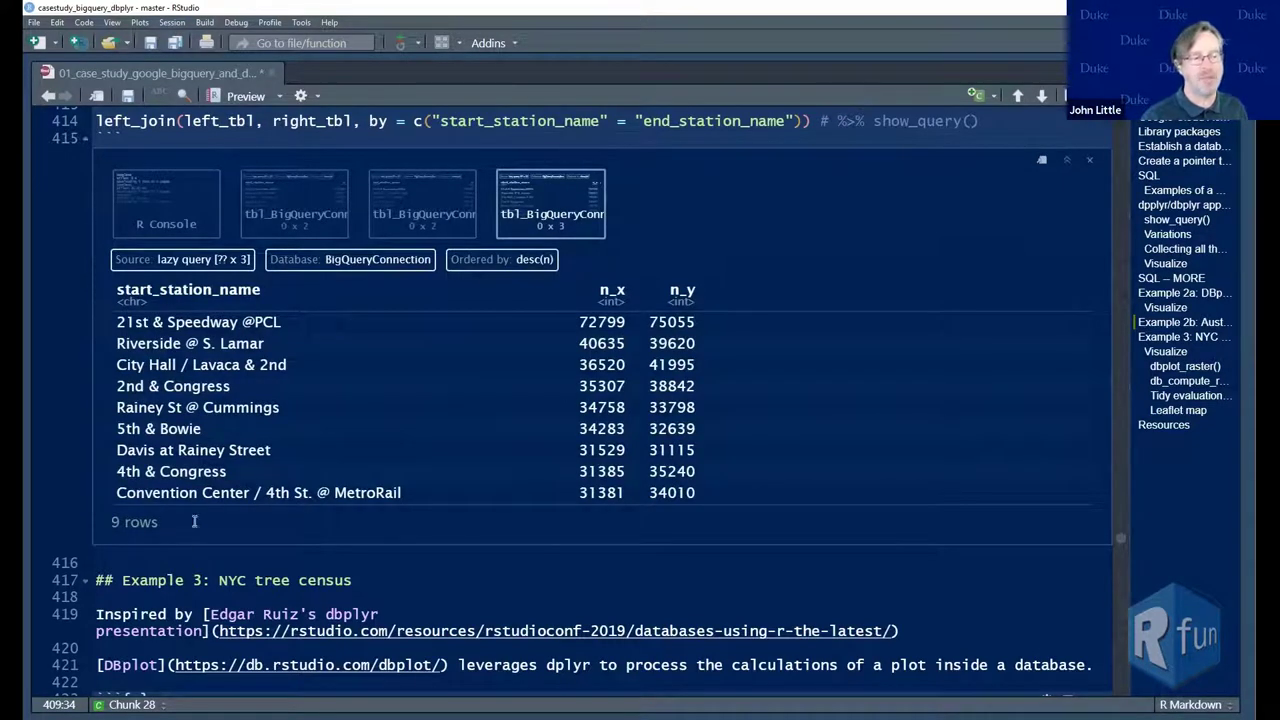
{"action": "left_click_drag", "start_coordinate": [162, 523], "coordinate": [100, 522]}
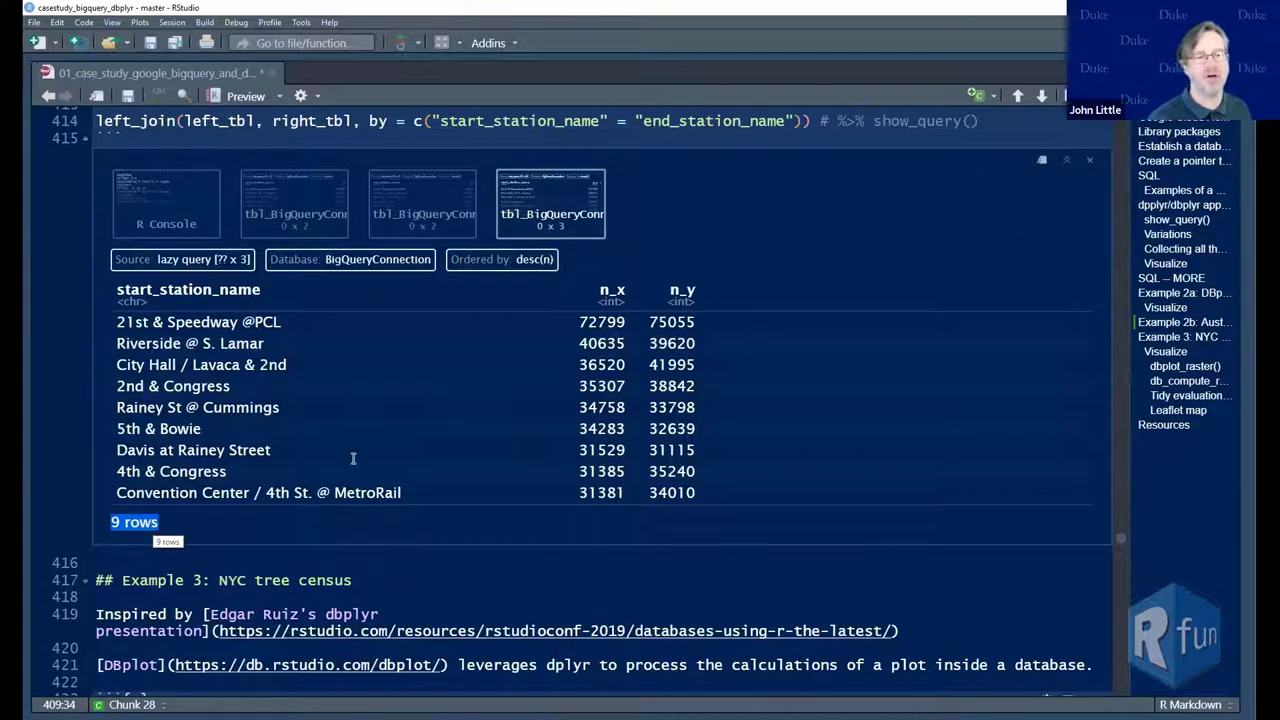
Highlight the new_york_trees dataset and the billing project in Example 3's con_ny_trees connection chunk, and run that chunk
{"action": "scroll", "coordinate": [355, 460], "scroll_direction": "down", "scroll_amount": 3}
{"action": "scroll", "coordinate": [358, 470], "scroll_direction": "down", "scroll_amount": 2}
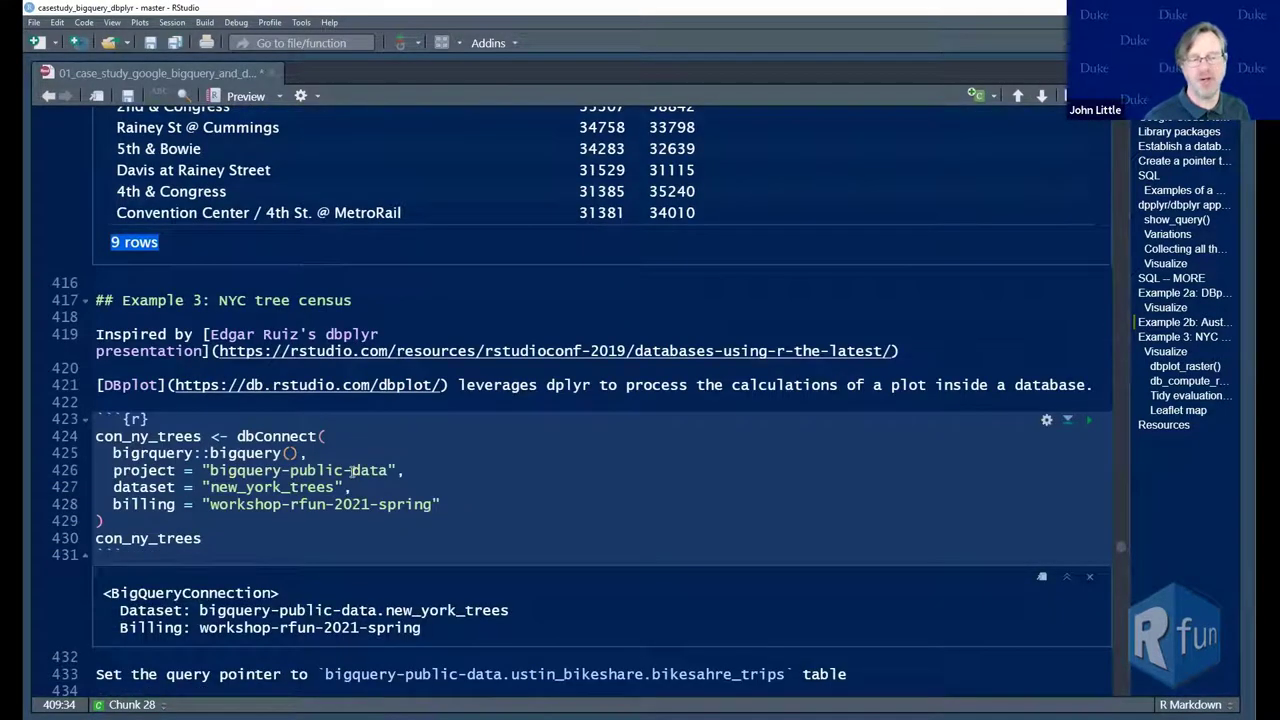
{"action": "scroll", "coordinate": [350, 480], "scroll_direction": "down", "scroll_amount": 3}
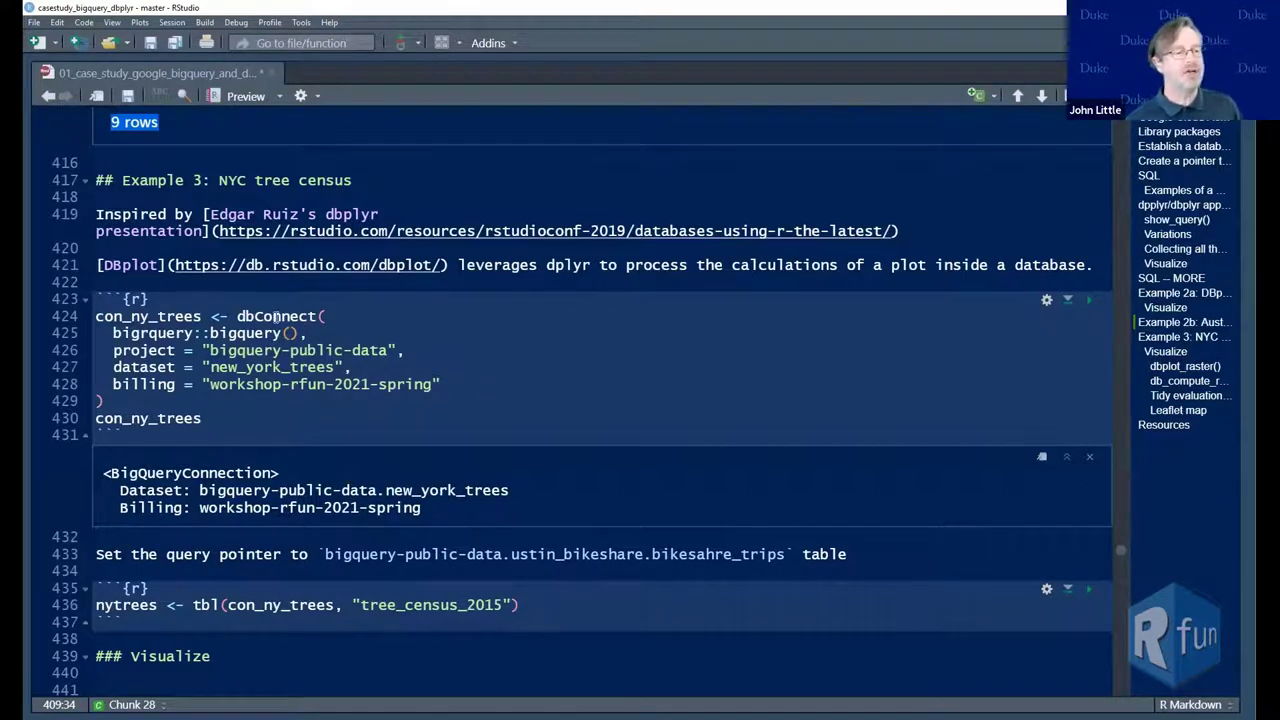
{"action": "left_click", "coordinate": [275, 316]}
{"action": "left_click", "coordinate": [254, 367]}
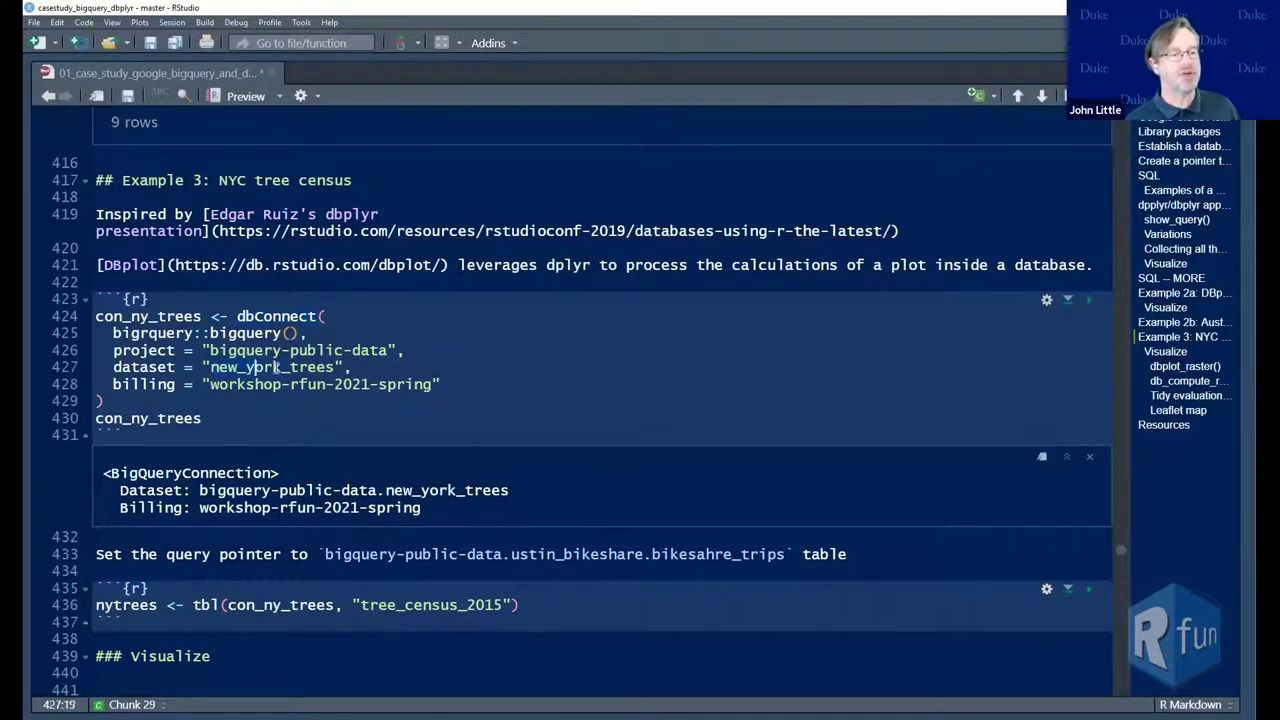
{"action": "left_click", "coordinate": [333, 367]}
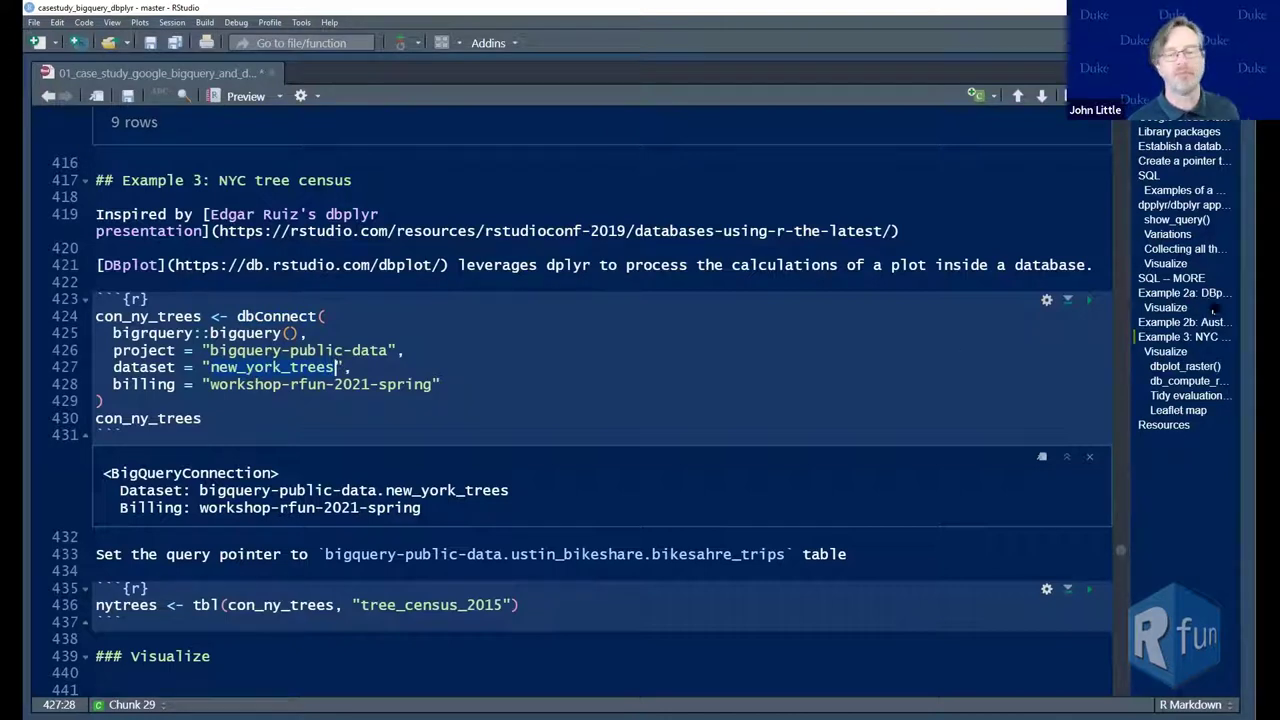
{"action": "left_click", "coordinate": [366, 366]}
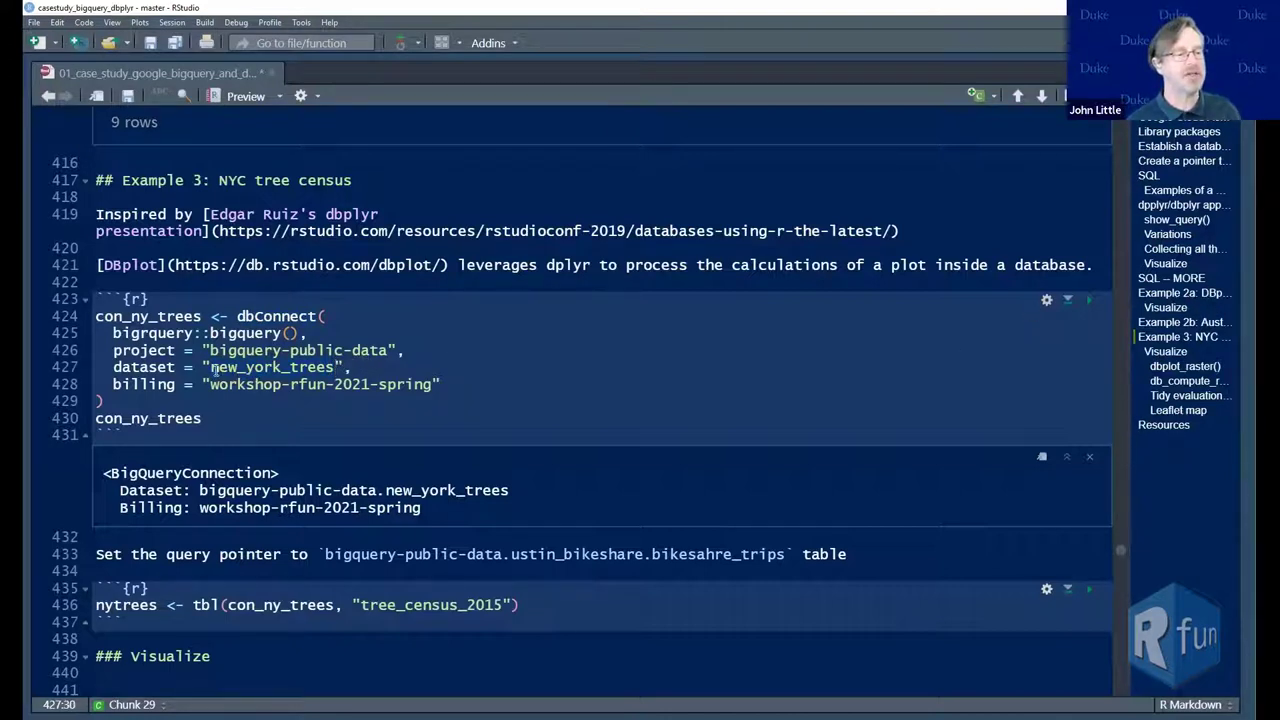
{"action": "double_click", "coordinate": [215, 368]}
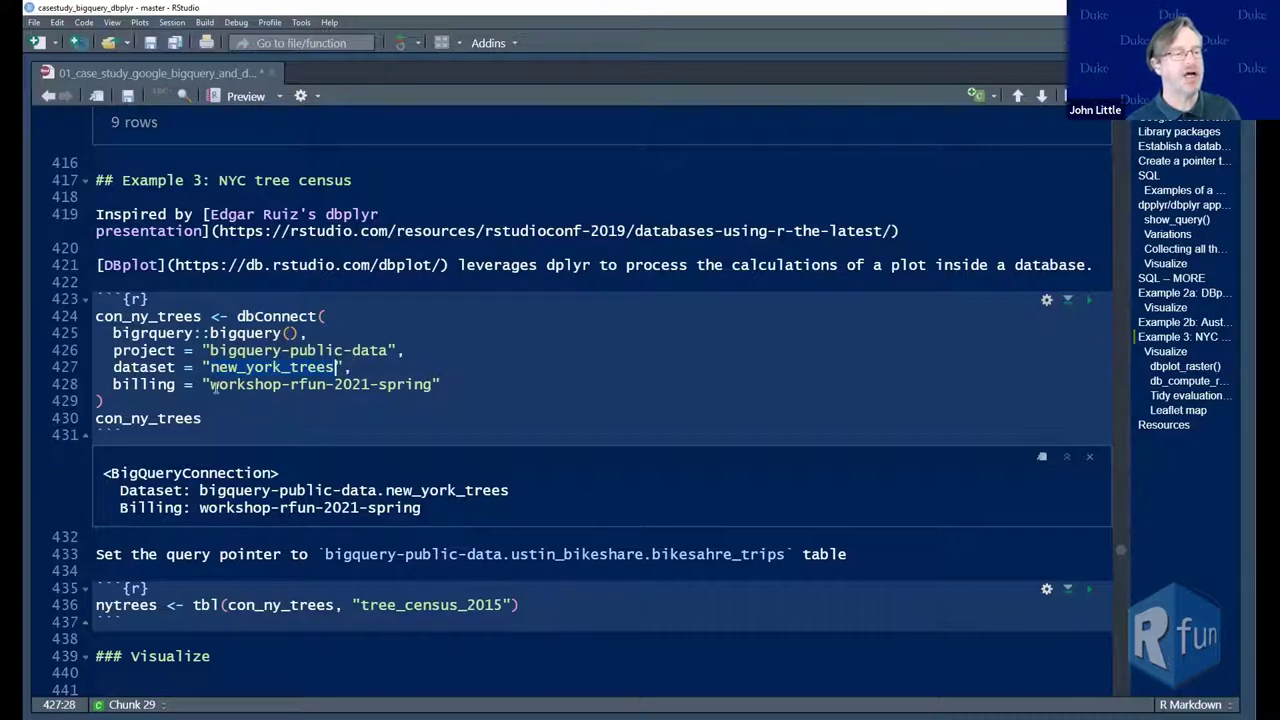
{"action": "left_click_drag", "start_coordinate": [211, 386], "coordinate": [434, 385]}
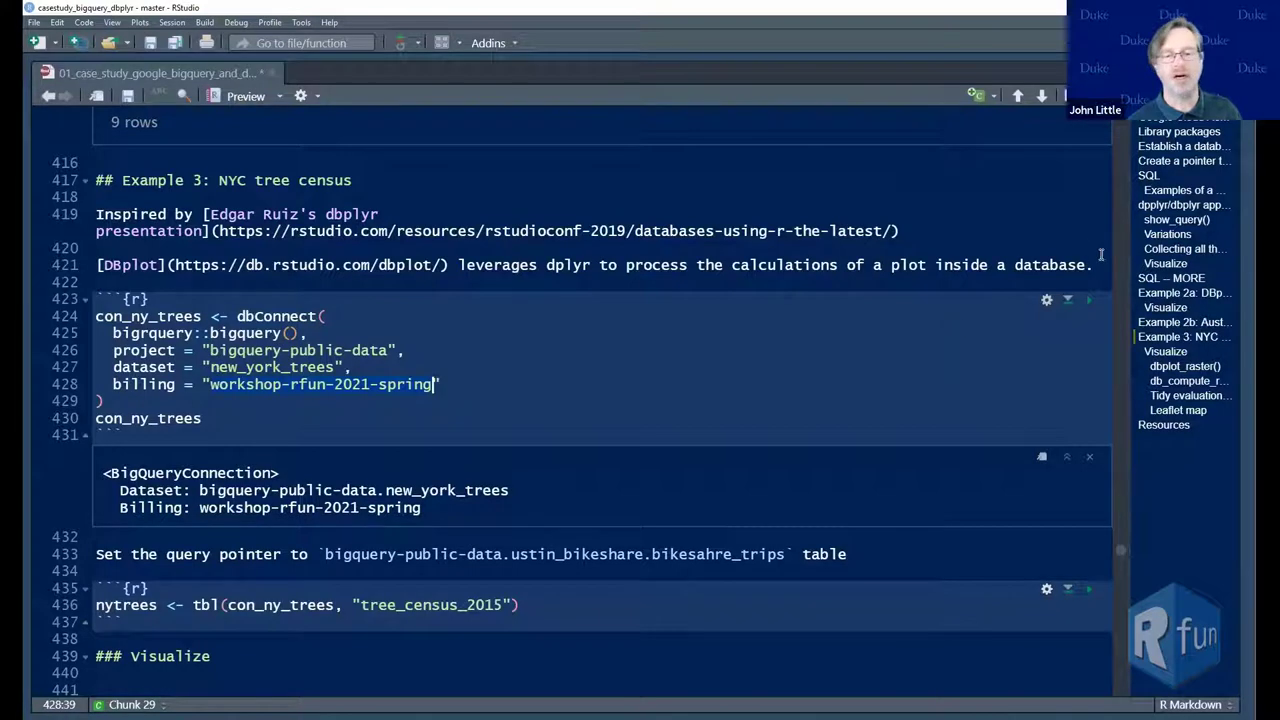
{"action": "left_click", "coordinate": [1089, 299]}
Highlight tree_census_2015 in the nytrees table pointer chunk and run the chunk
{"action": "scroll", "coordinate": [452, 291], "scroll_direction": "down", "scroll_amount": 5}
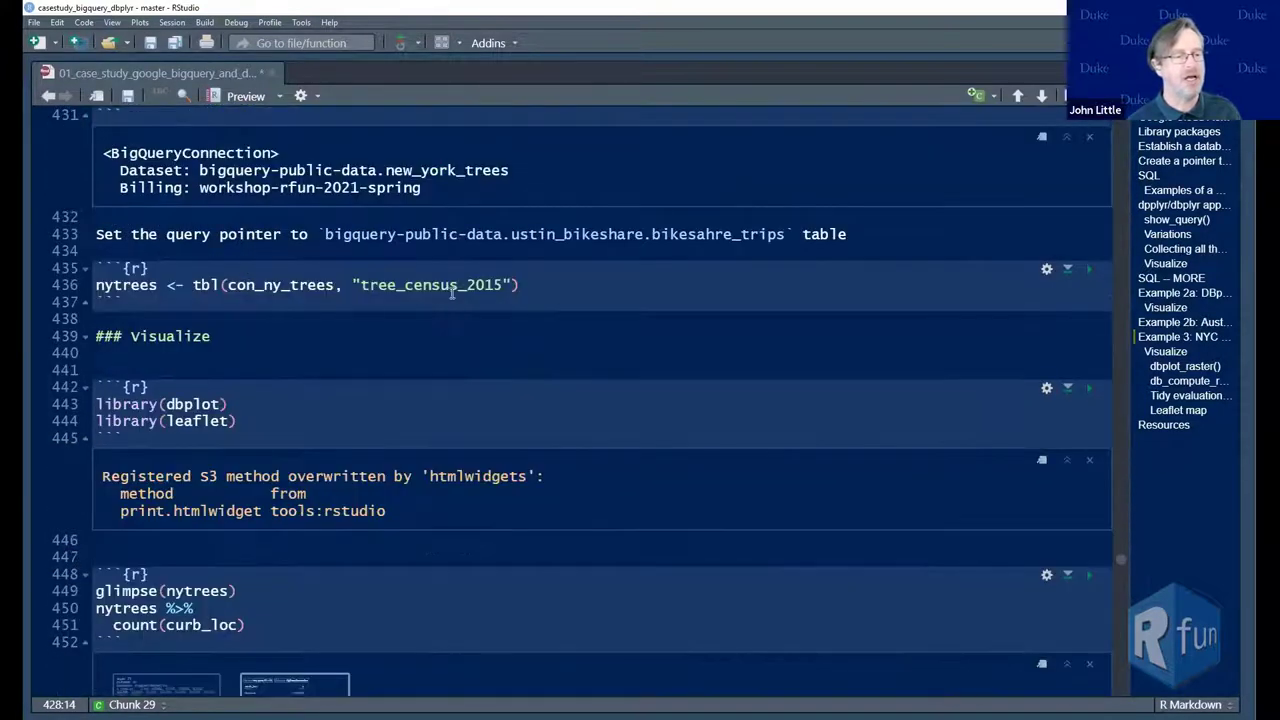
{"action": "left_click", "coordinate": [433, 287]}
{"action": "key", "text": "ctrl+Right"}
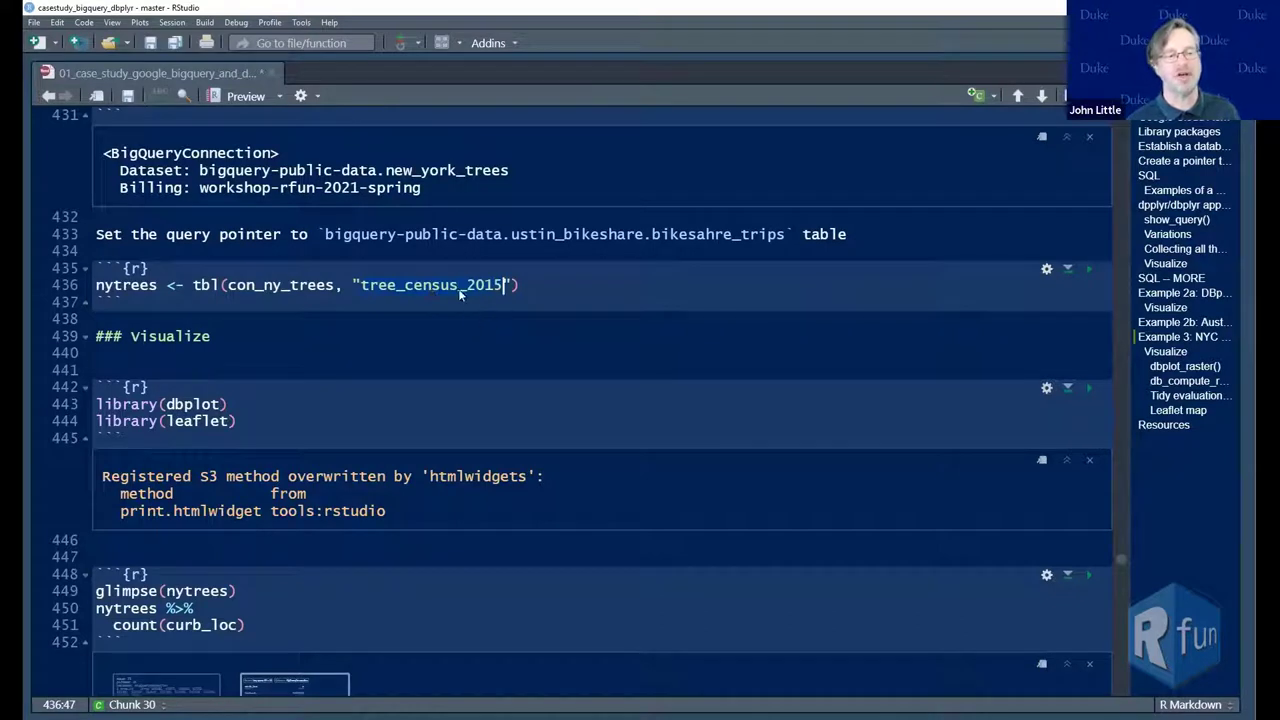
{"action": "left_click", "coordinate": [1091, 271]}
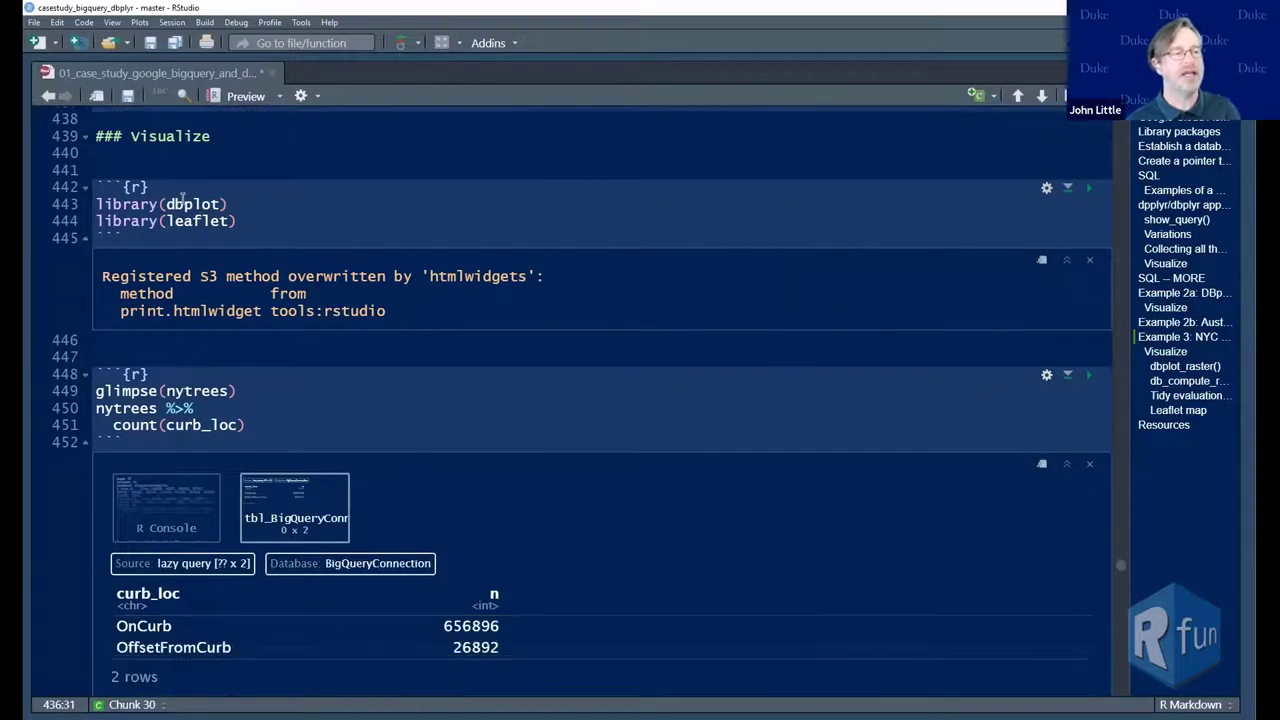
Point out the dbplot and leaflet packages in the library calls of the Example 3 Visualize section
{"action": "left_click", "coordinate": [168, 204]}
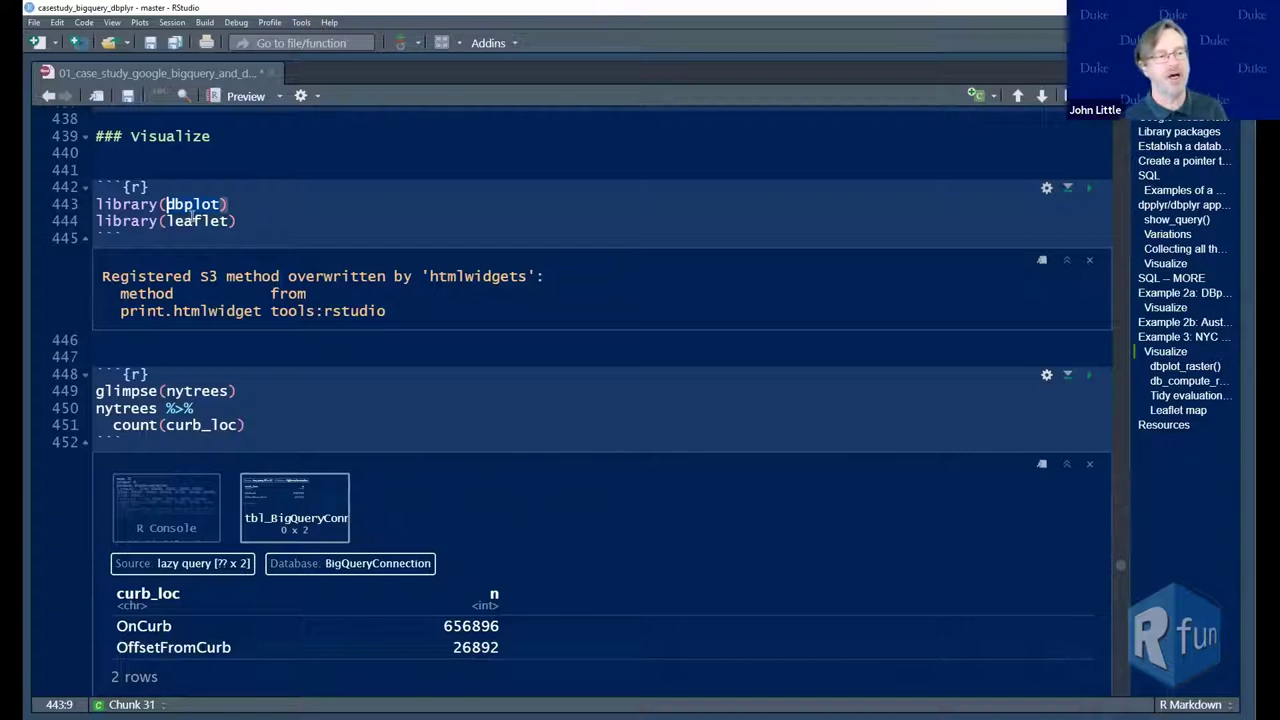
{"action": "key", "text": "Down"}
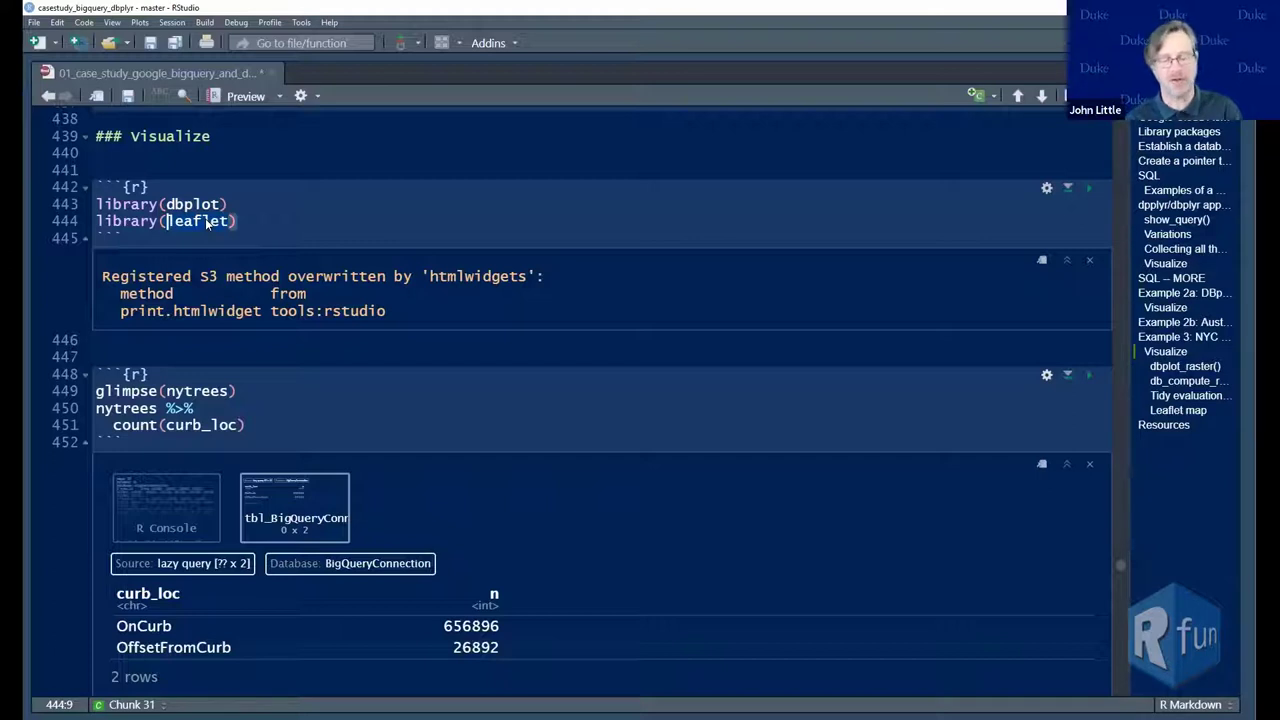
{"action": "left_click", "coordinate": [257, 221]}
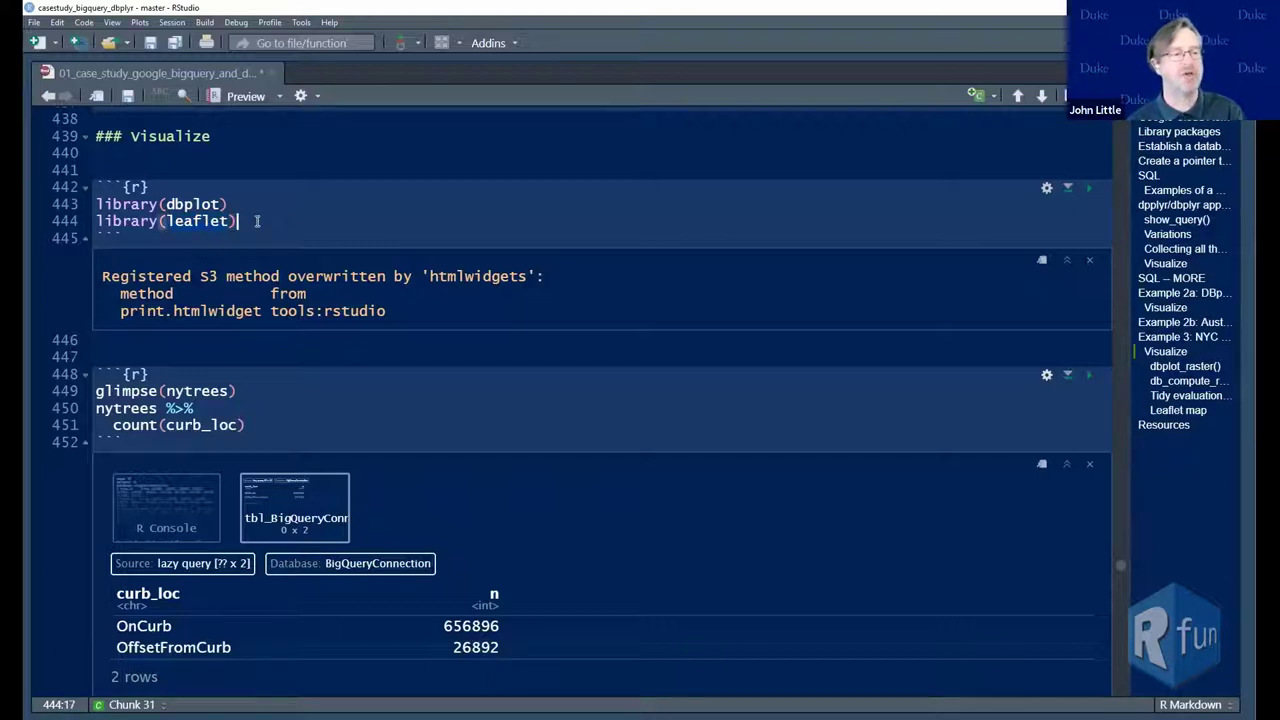
{"action": "left_click", "coordinate": [113, 221]}
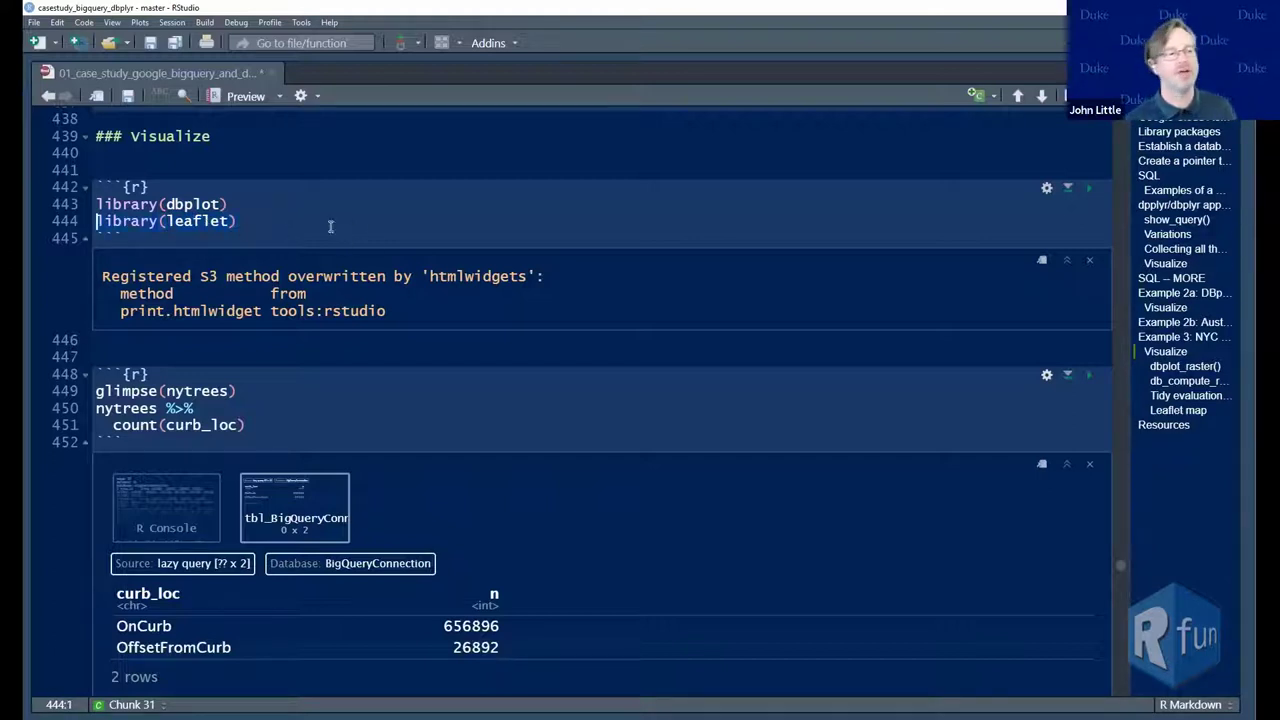
{"action": "left_click", "coordinate": [257, 212]}
{"action": "left_click", "coordinate": [106, 221]}
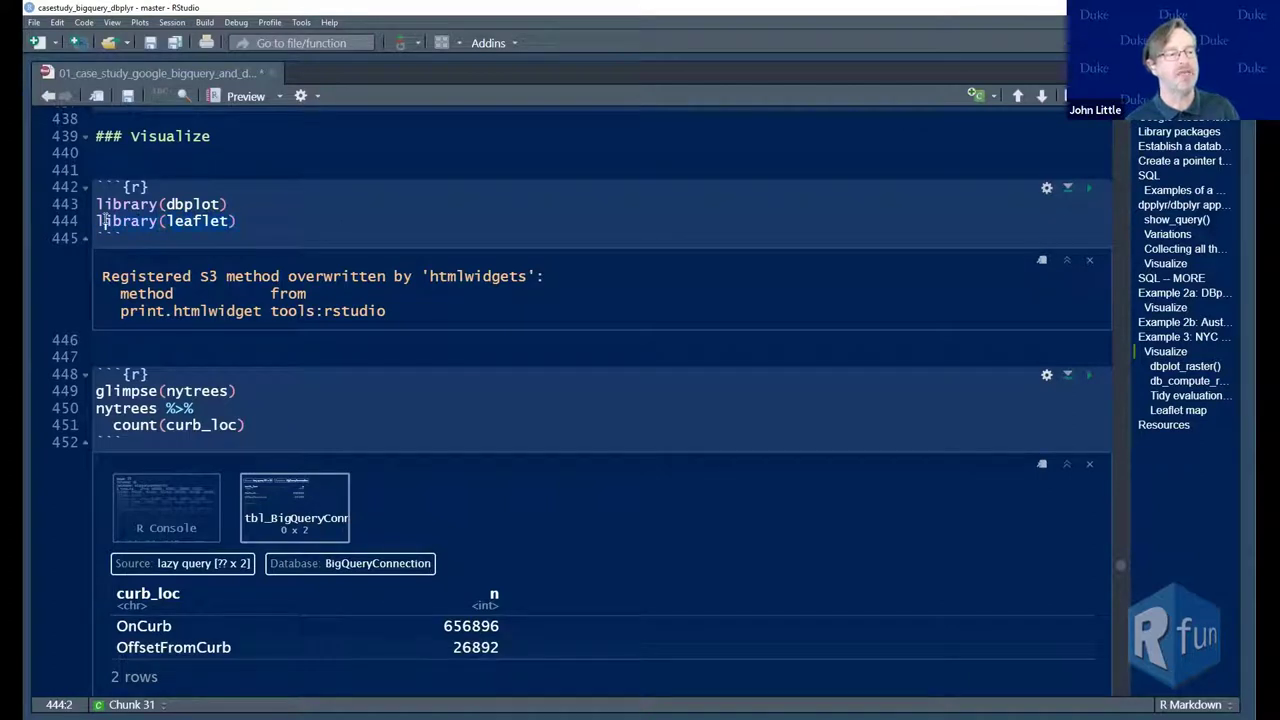
{"action": "left_click", "coordinate": [93, 220]}
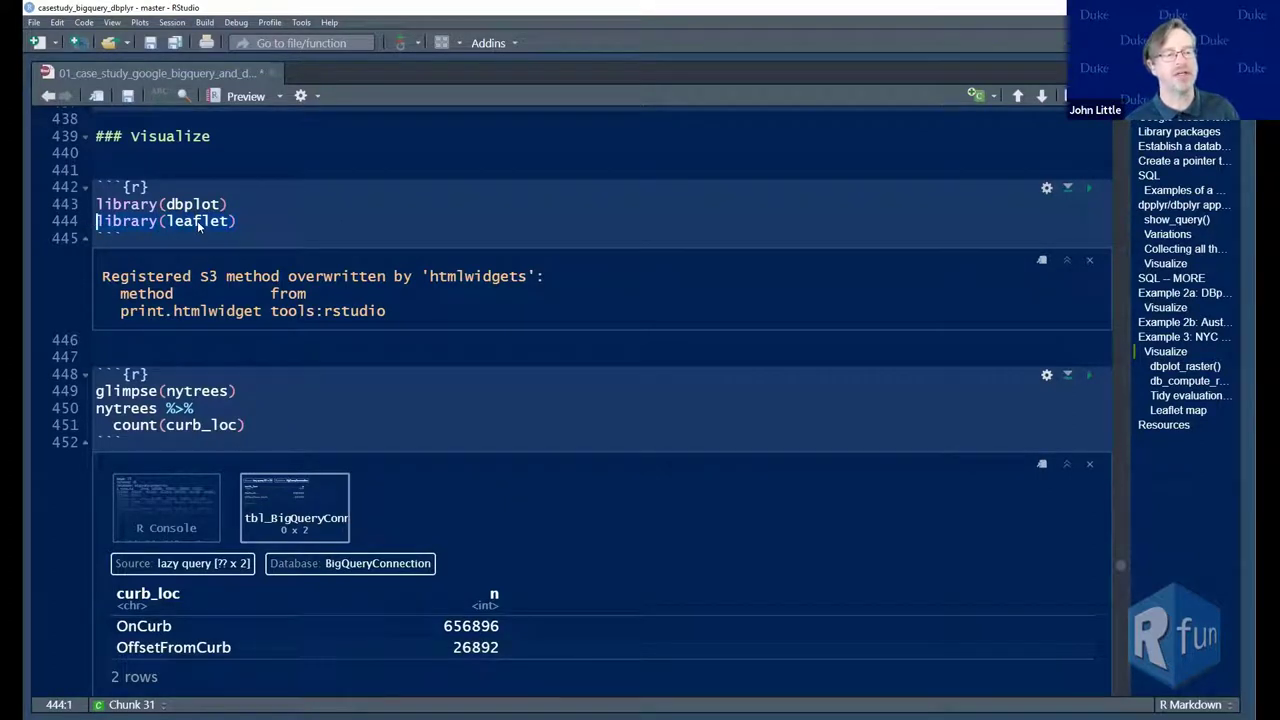
{"action": "left_click", "coordinate": [168, 205]}
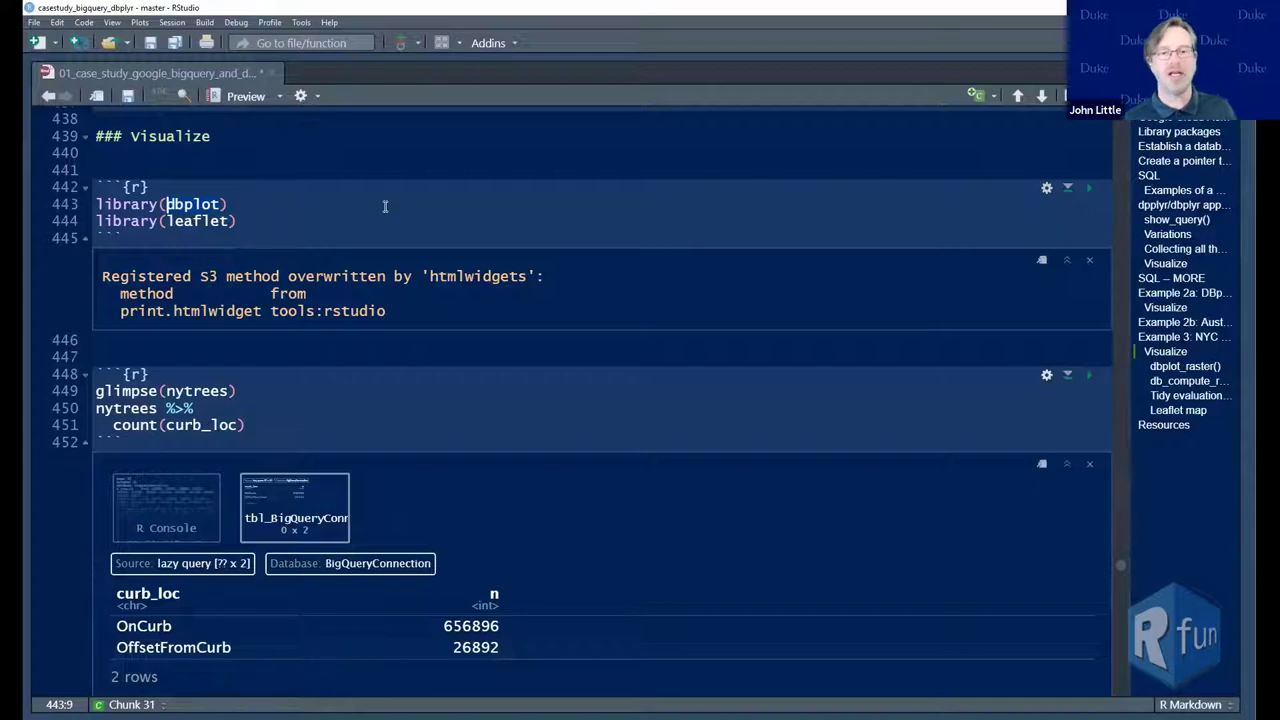
Add two blank lines under Example 3's Visualize heading and run the chunk that loads dbplot and leaflet
{"action": "scroll", "coordinate": [411, 212], "scroll_direction": "up", "scroll_amount": 3}
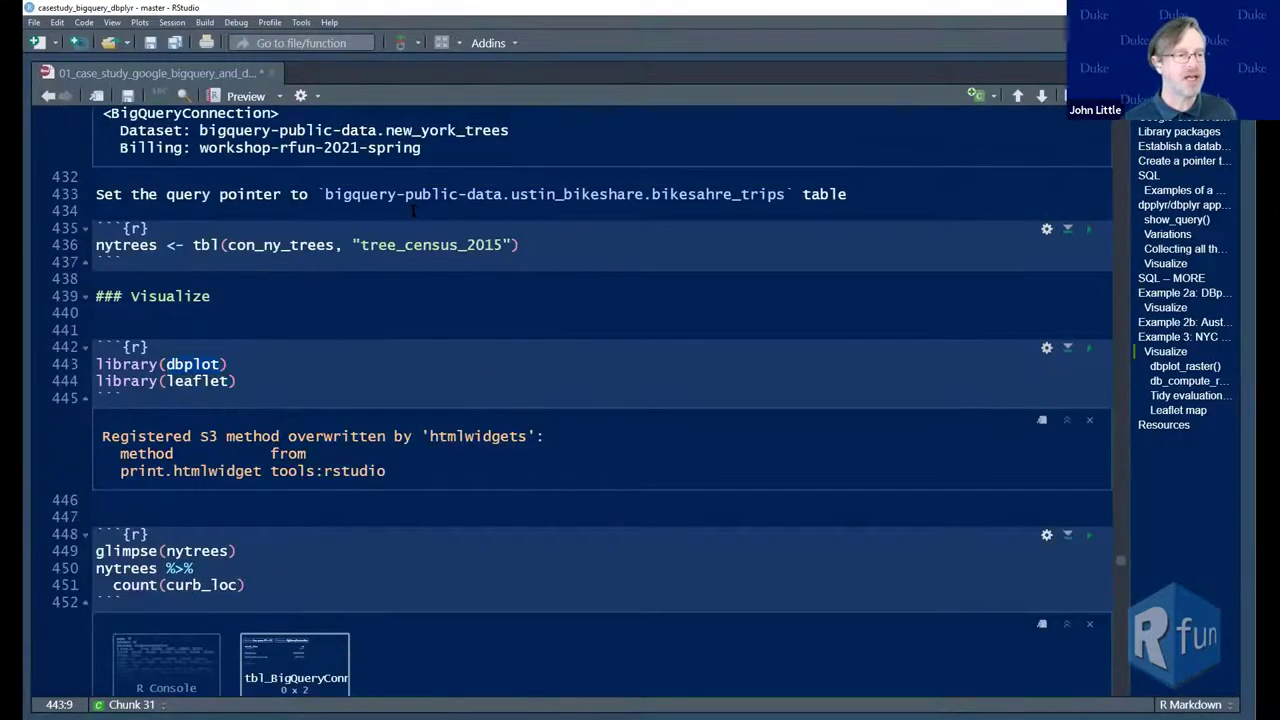
{"action": "scroll", "coordinate": [411, 212], "scroll_direction": "down", "scroll_amount": 1}
{"action": "left_click", "coordinate": [278, 276]}
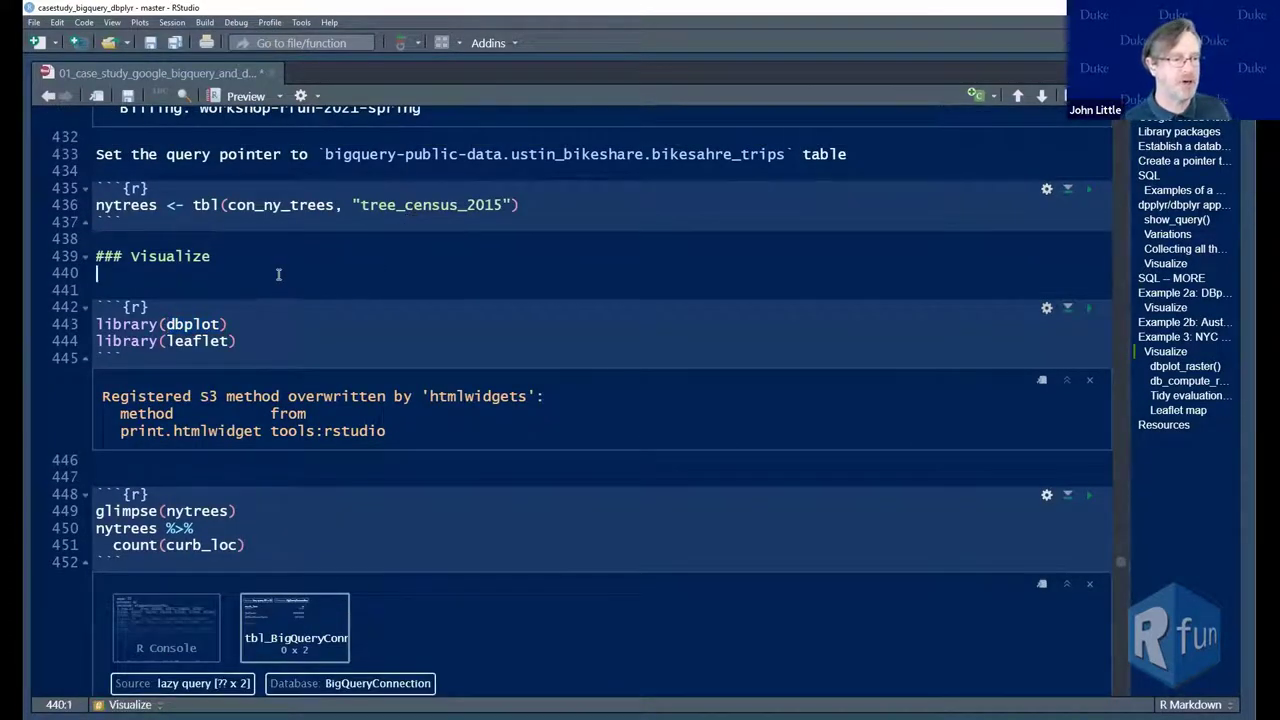
{"action": "key", "text": "Return"}
{"action": "key", "text": "Return"}
{"action": "key", "text": "Up"}
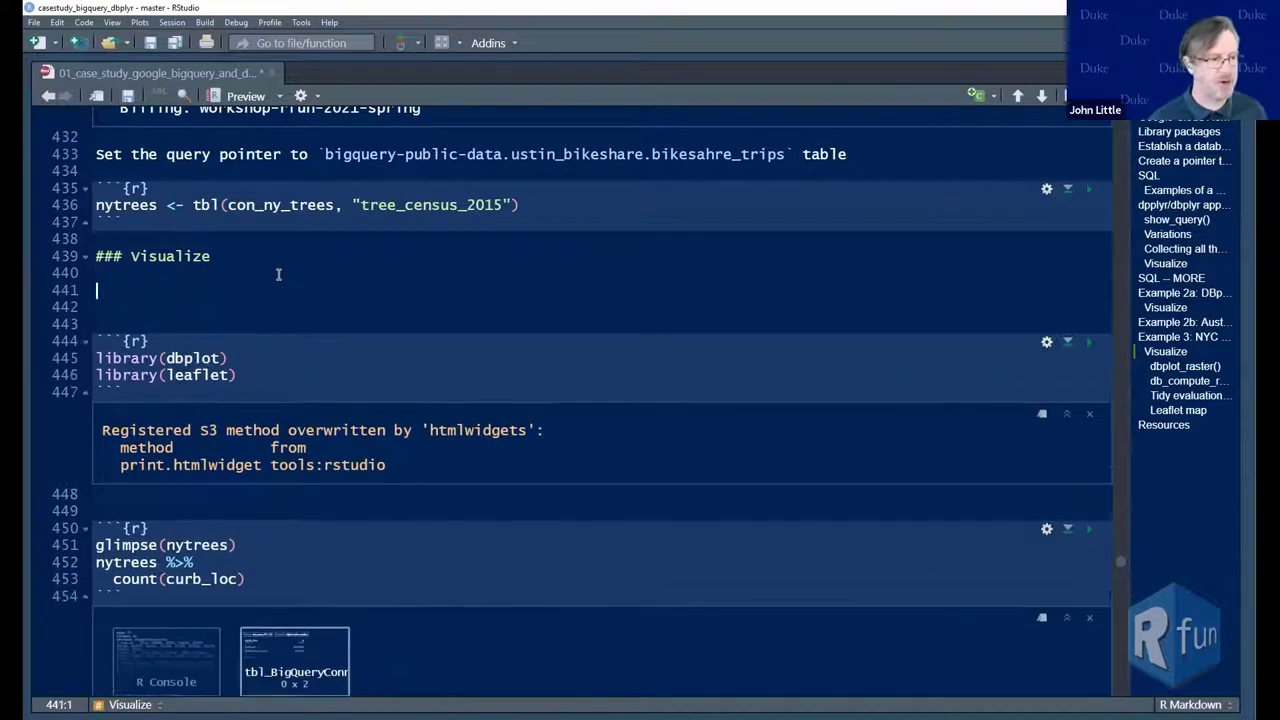
{"action": "left_click", "coordinate": [1088, 342]}
Run the chunk that glimpses nytrees and counts trees by curb_loc, and highlight curb_loc in its count call
{"action": "scroll", "coordinate": [791, 333], "scroll_direction": "down", "scroll_amount": 5}
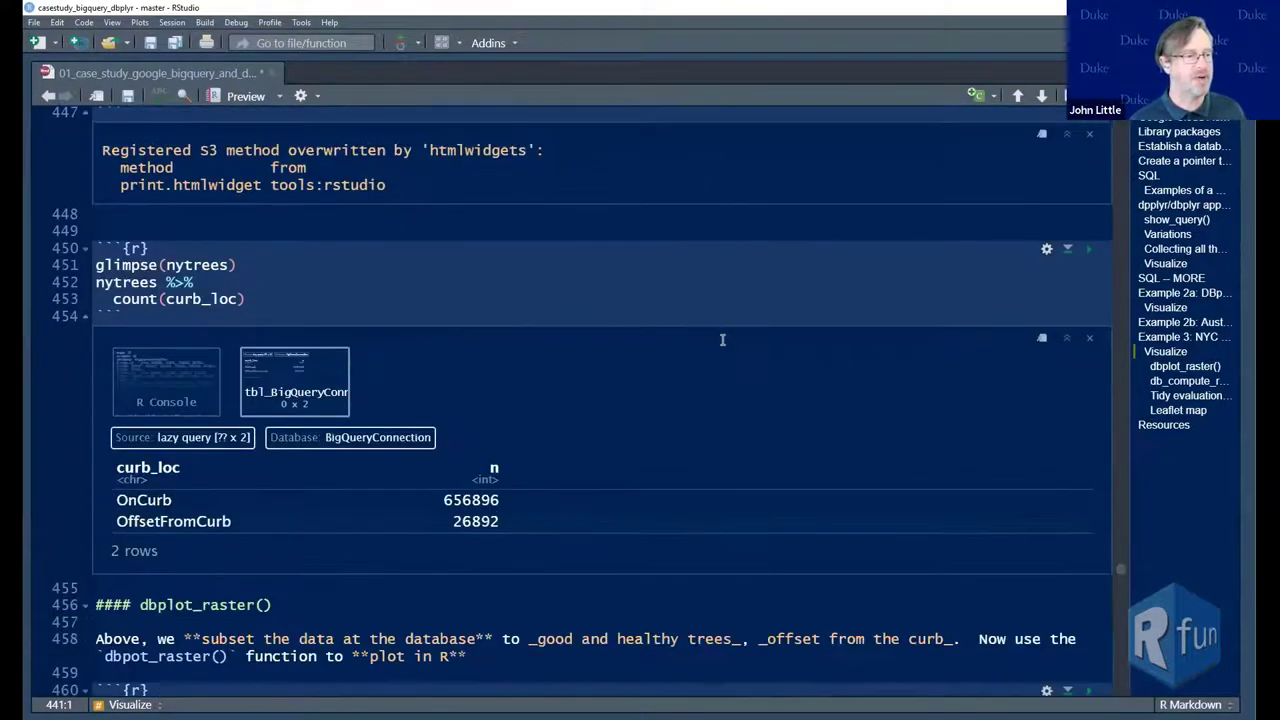
{"action": "left_click", "coordinate": [288, 270]}
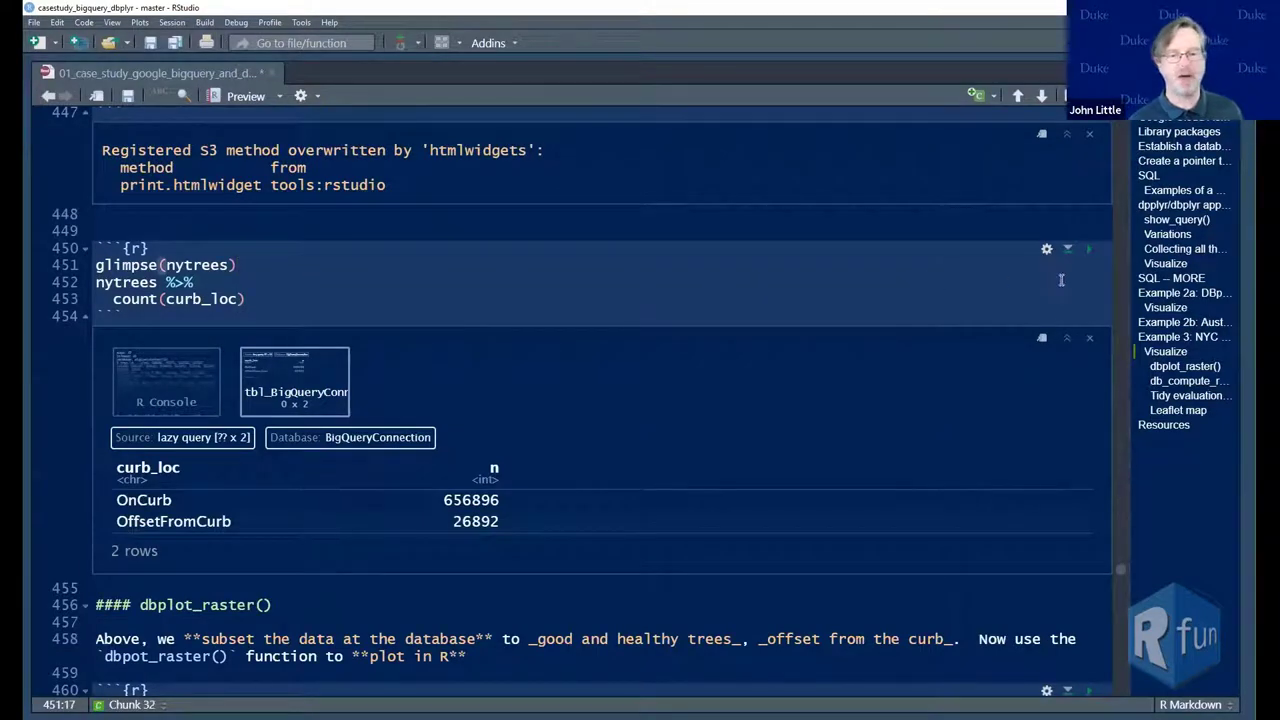
{"action": "left_click", "coordinate": [1089, 250]}
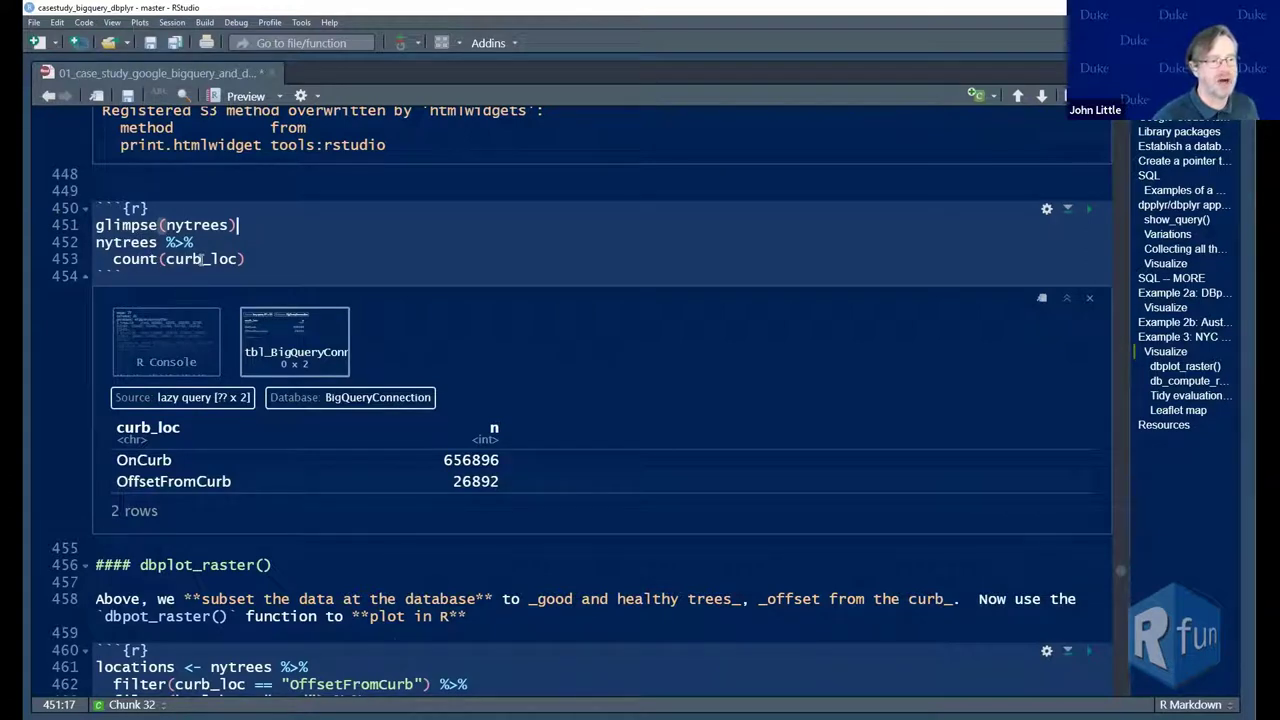
{"action": "key", "text": "Down"}
{"action": "key", "text": "Down"}
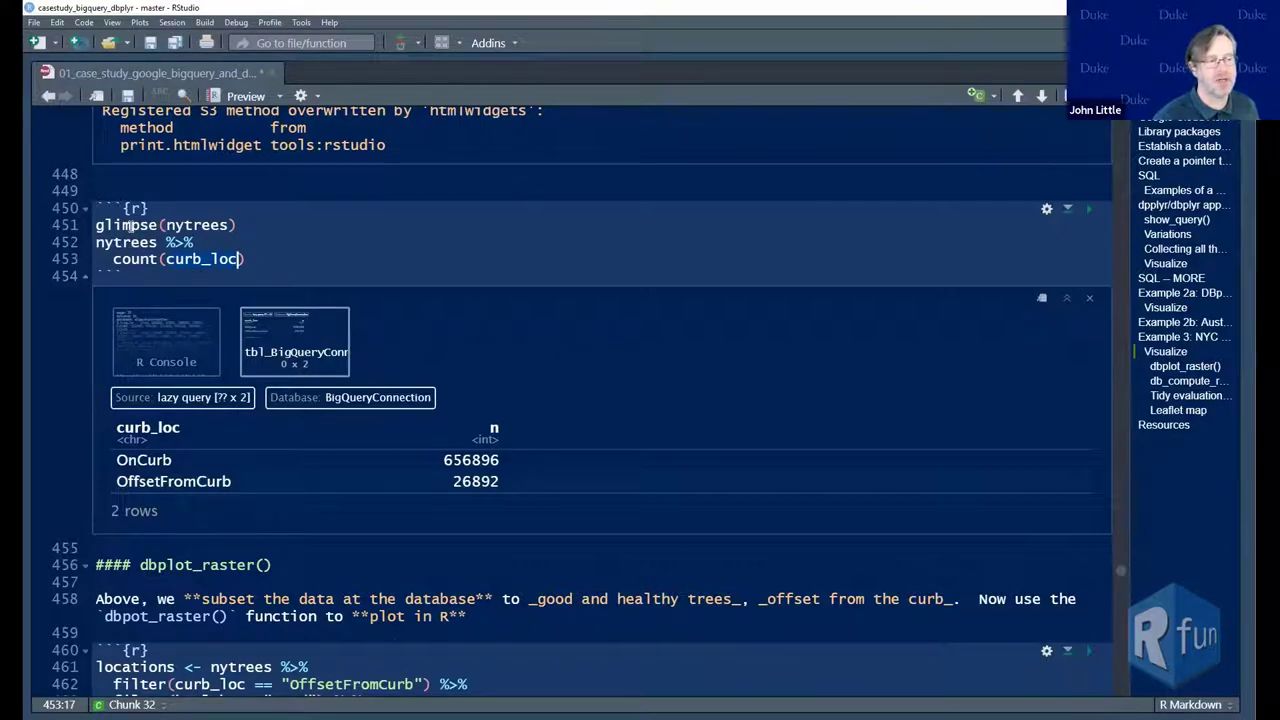
Show the glimpse output of nytrees and go back to its first columns to examine the table's variables
{"action": "left_click", "coordinate": [180, 355]}
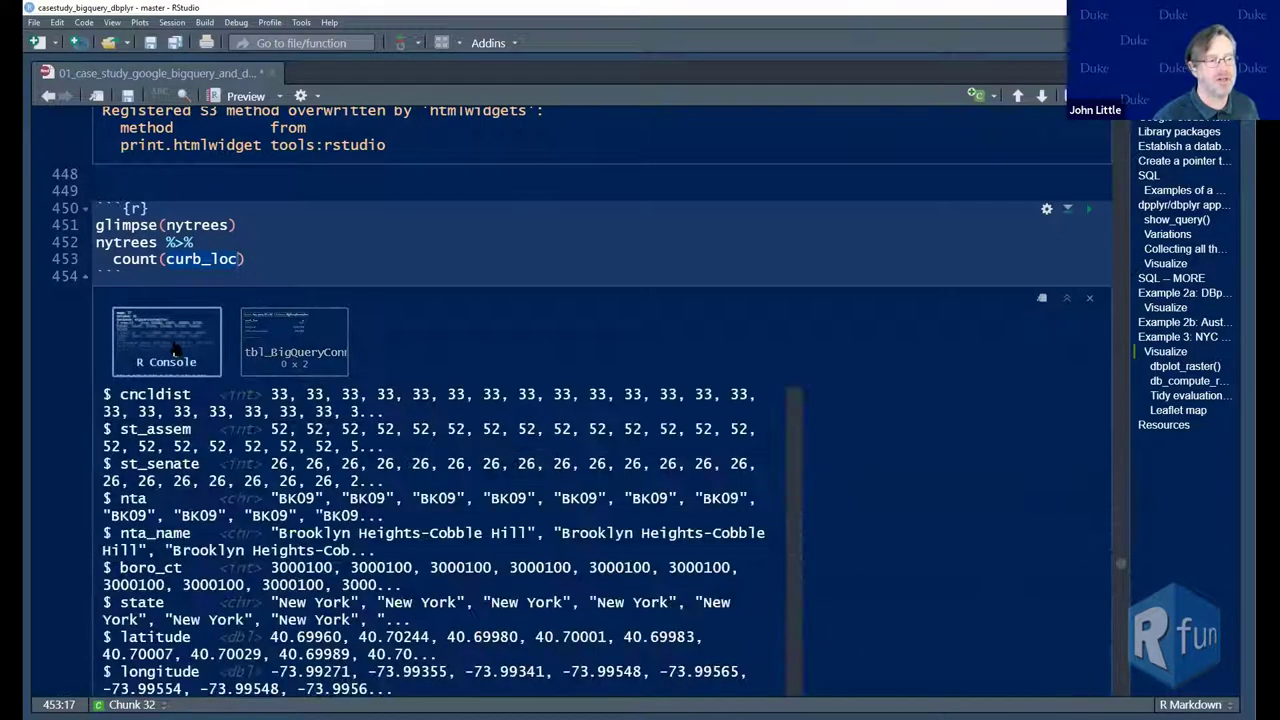
{"action": "scroll", "coordinate": [204, 354], "scroll_direction": "up", "scroll_amount": 3}
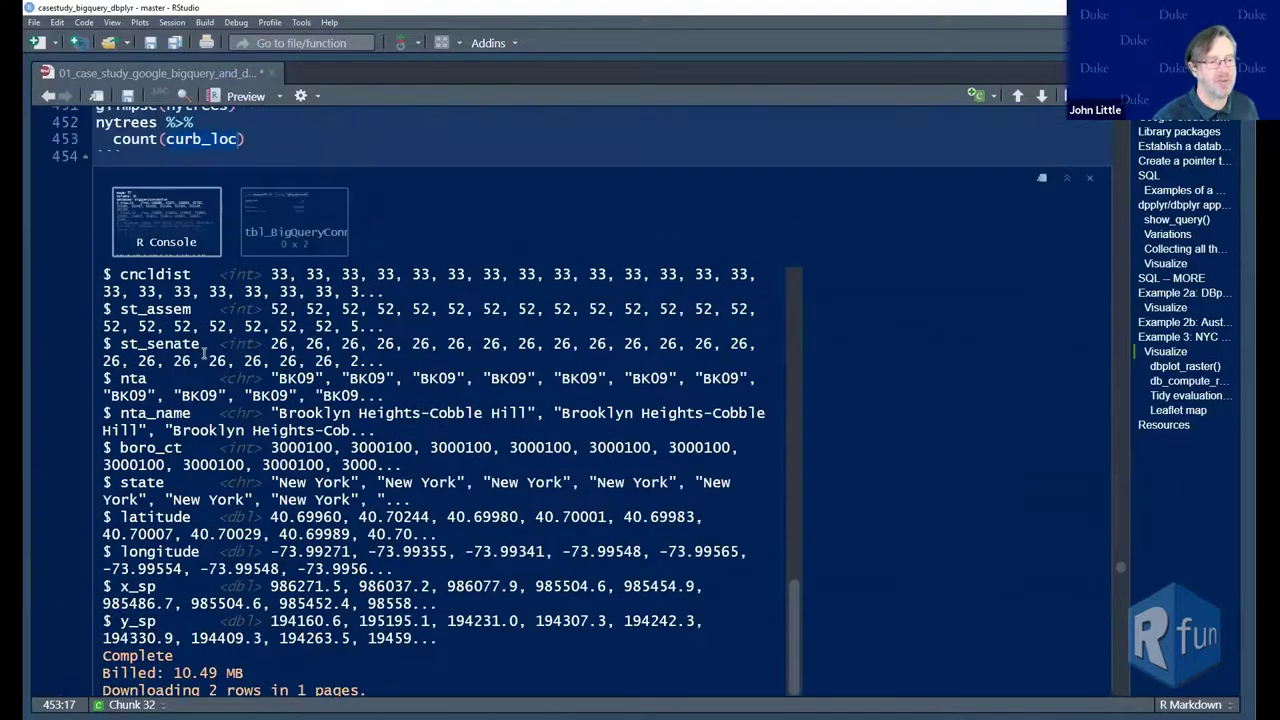
{"action": "scroll", "coordinate": [204, 354], "scroll_direction": "up", "scroll_amount": 2}
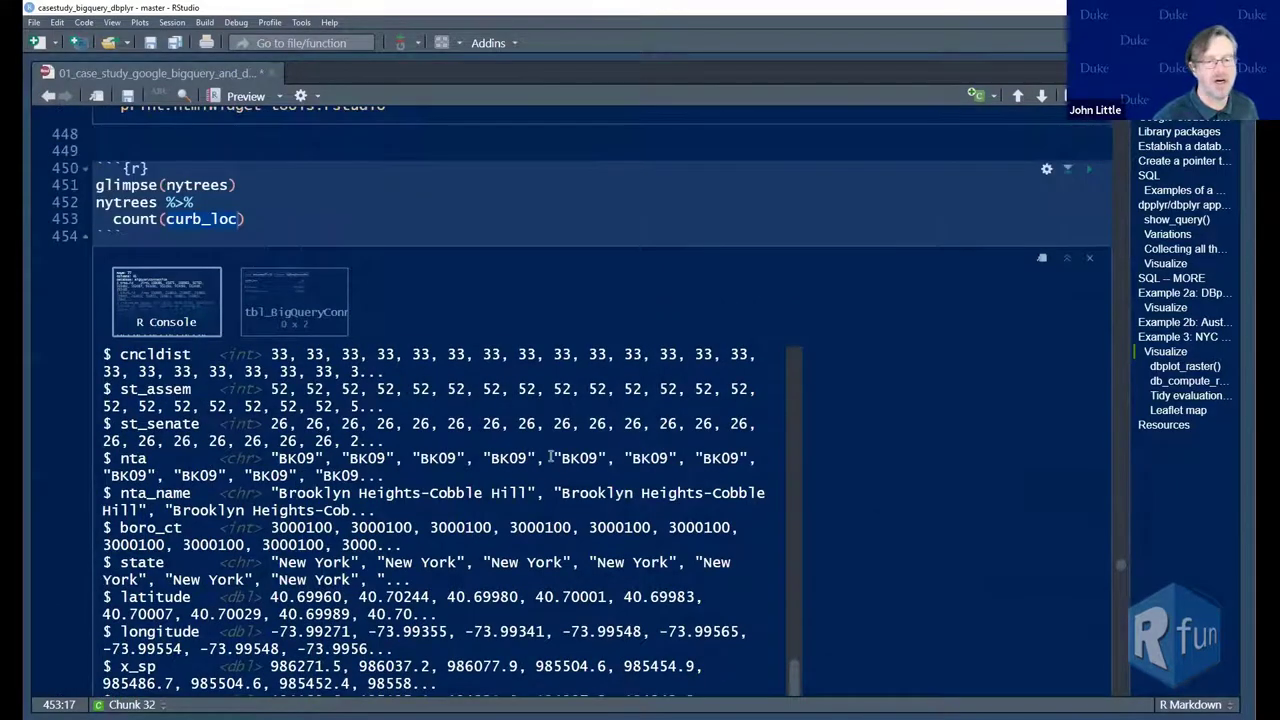
{"action": "scroll", "coordinate": [527, 443], "scroll_direction": "up", "scroll_amount": 4}
{"action": "scroll", "coordinate": [527, 443], "scroll_direction": "down", "scroll_amount": 8}
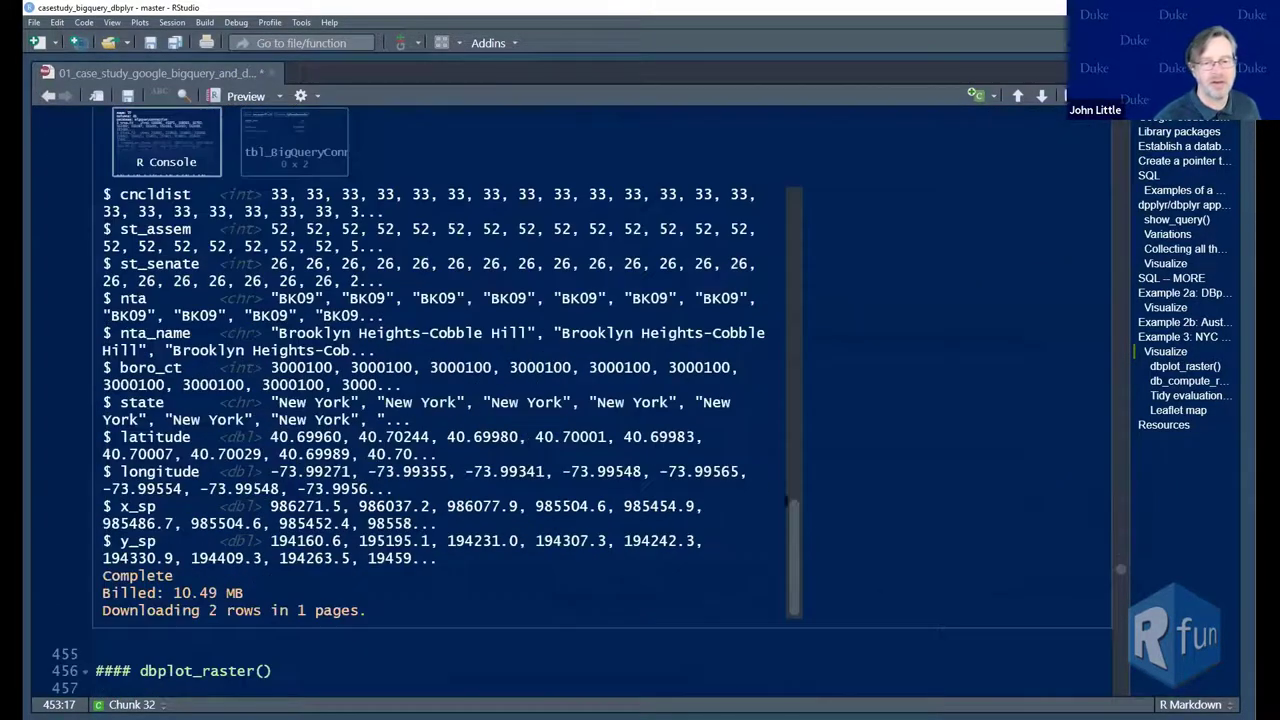
{"action": "left_click_drag", "start_coordinate": [790, 545], "coordinate": [769, 227]}
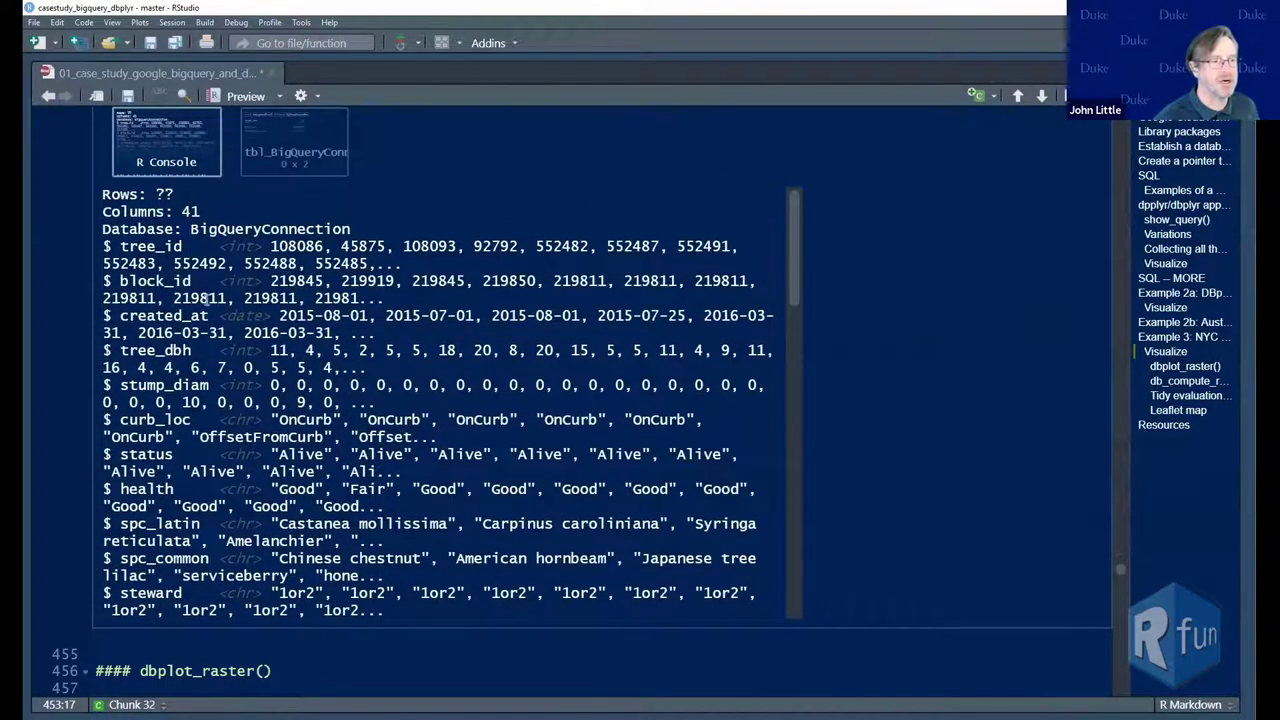
{"action": "scroll", "coordinate": [249, 344], "scroll_direction": "up", "scroll_amount": 2}
{"action": "scroll", "coordinate": [249, 344], "scroll_direction": "up", "scroll_amount": 1}
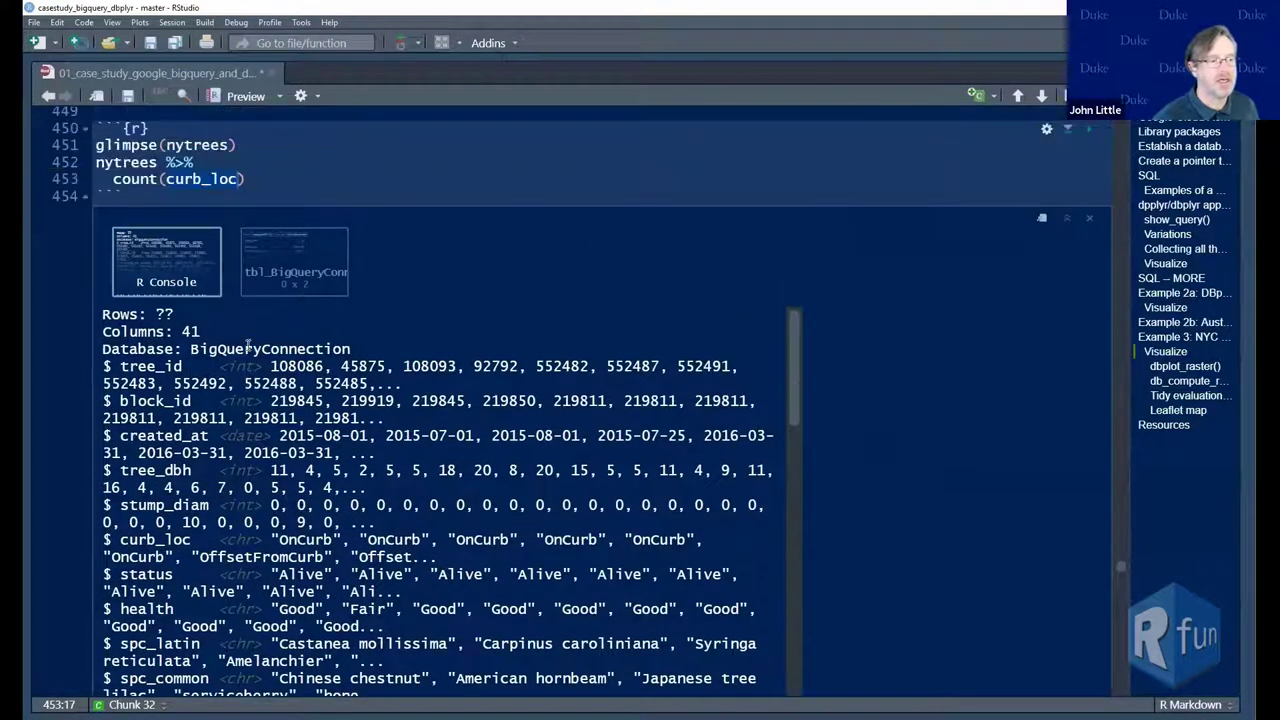
Show the curb_loc count table and highlight the OnCurb and OffsetFromCurb categories with their counts
{"action": "left_click", "coordinate": [303, 268]}
{"action": "double_click", "coordinate": [151, 380]}
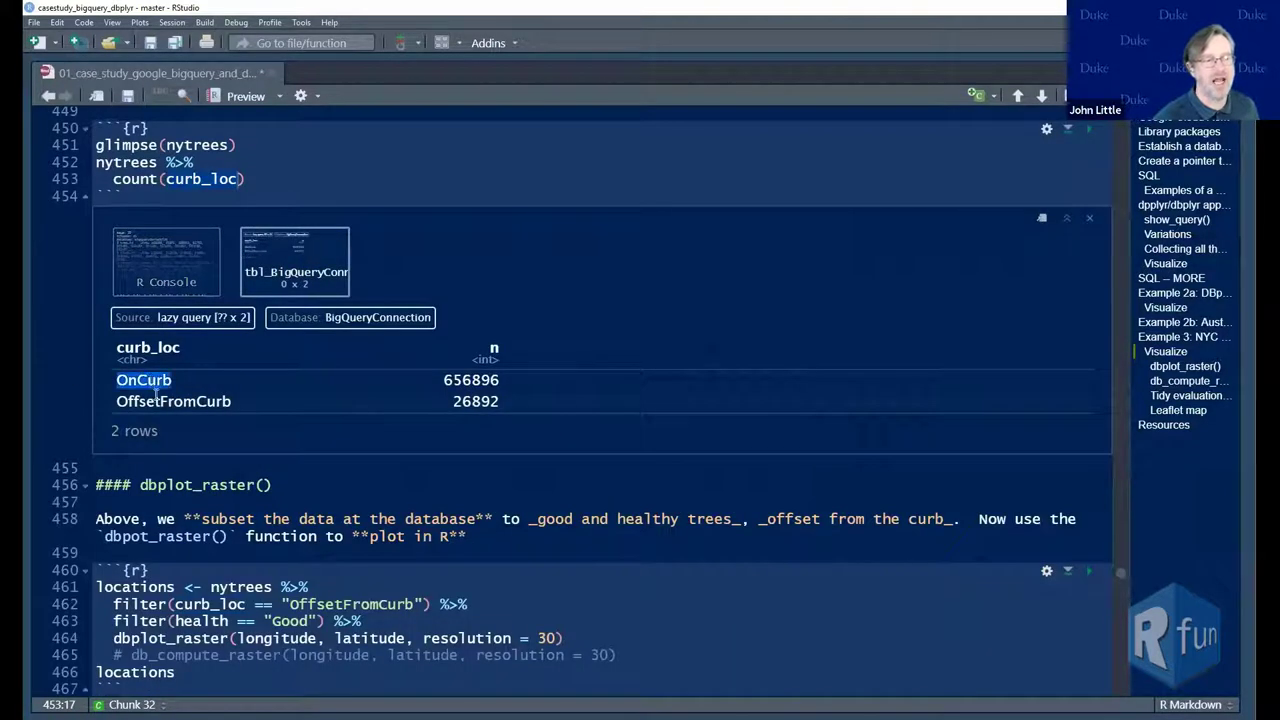
{"action": "double_click", "coordinate": [165, 401]}
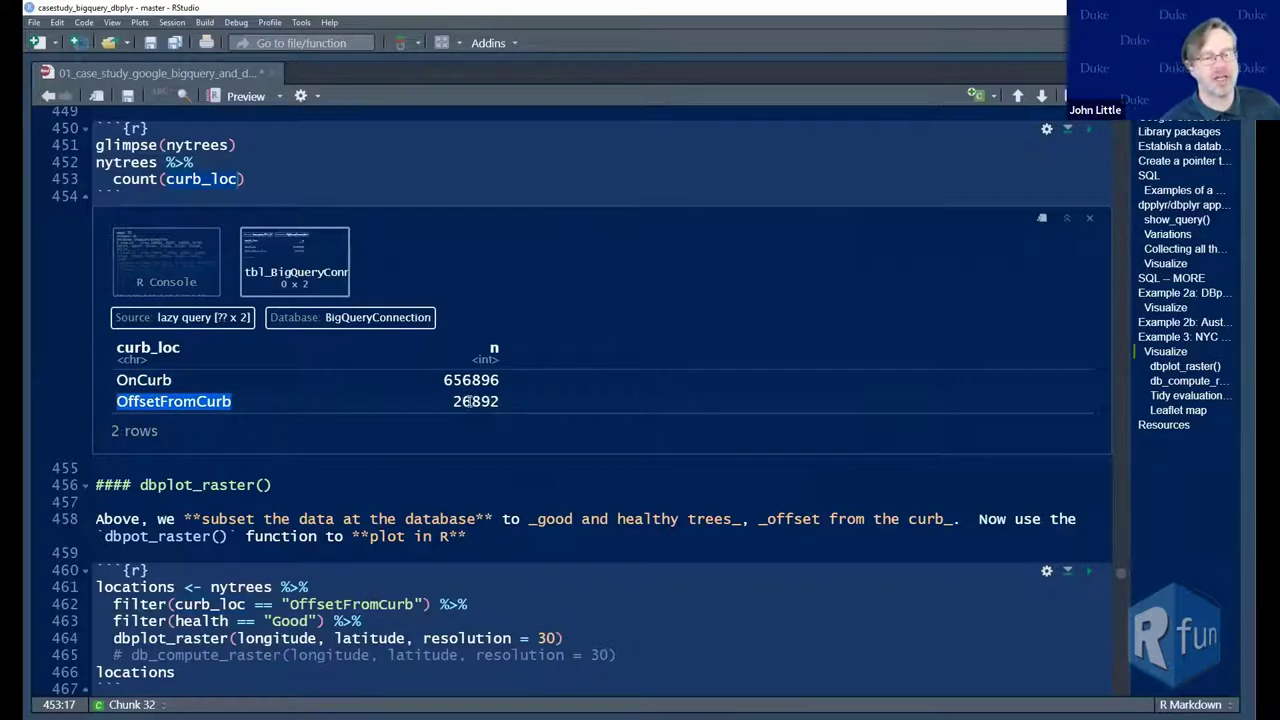
{"action": "left_click_drag", "start_coordinate": [472, 401], "coordinate": [436, 380]}
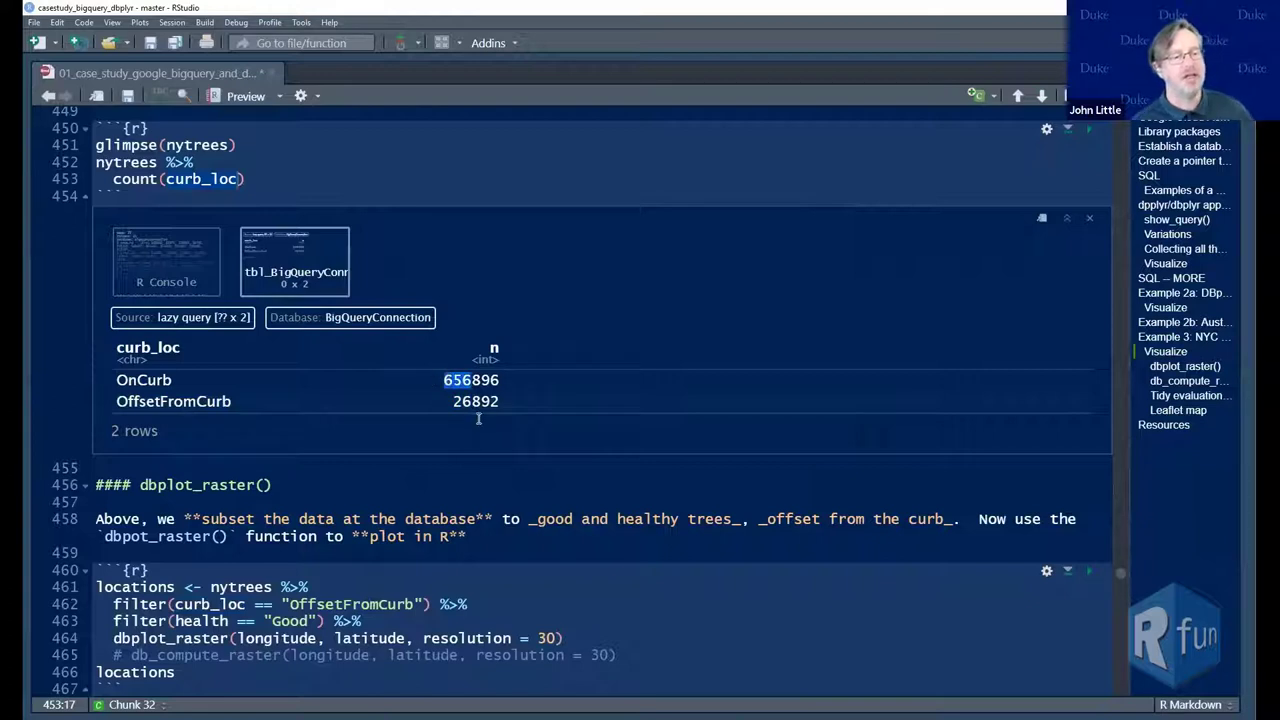
{"action": "scroll", "coordinate": [386, 403], "scroll_direction": "down", "scroll_amount": 2}
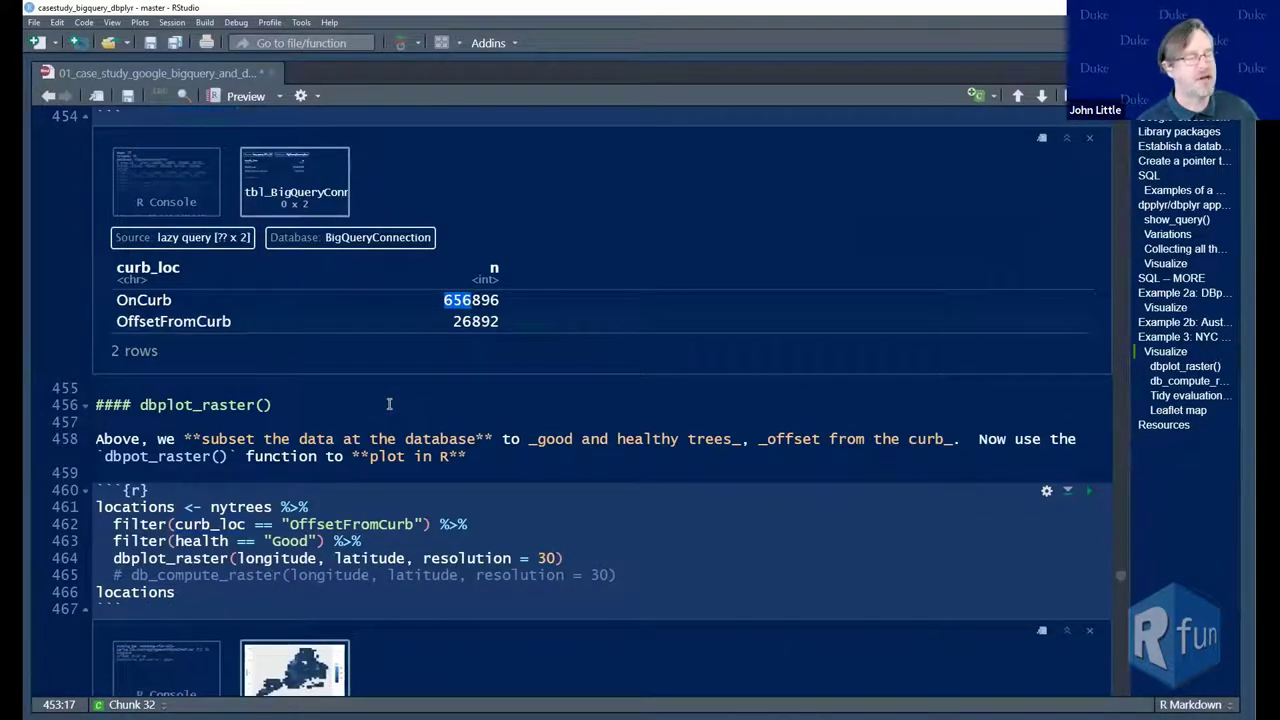
{"action": "scroll", "coordinate": [389, 403], "scroll_direction": "down", "scroll_amount": 1}
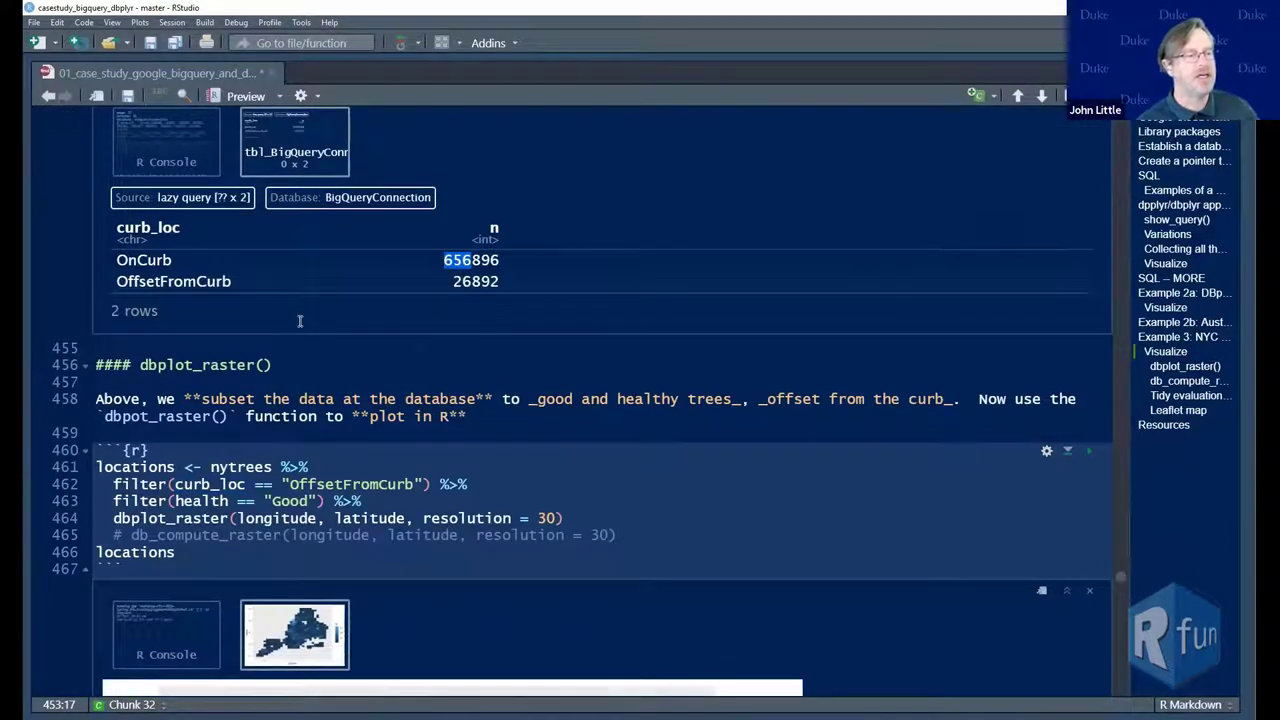
{"action": "left_click_drag", "start_coordinate": [500, 284], "coordinate": [121, 285]}
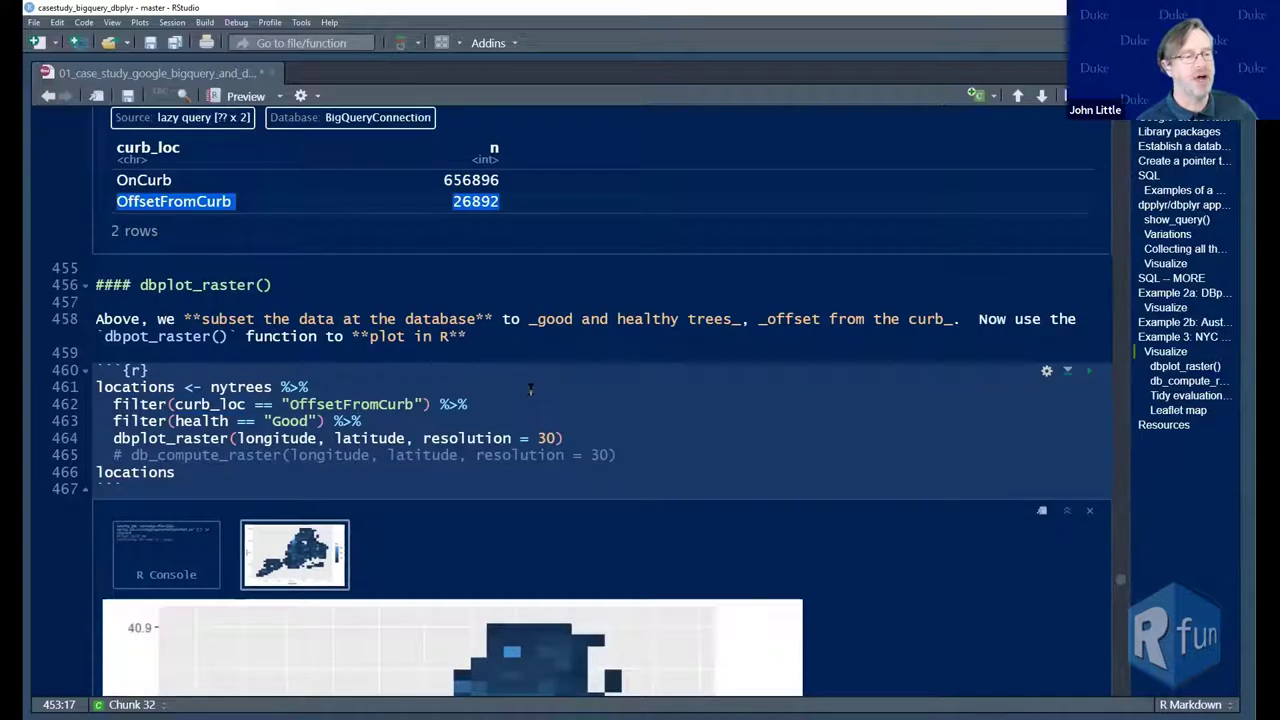
Highlight the dbplot_raster function in the locations chunk and look over its code and existing plot
{"action": "scroll", "coordinate": [529, 391], "scroll_direction": "down", "scroll_amount": 2}
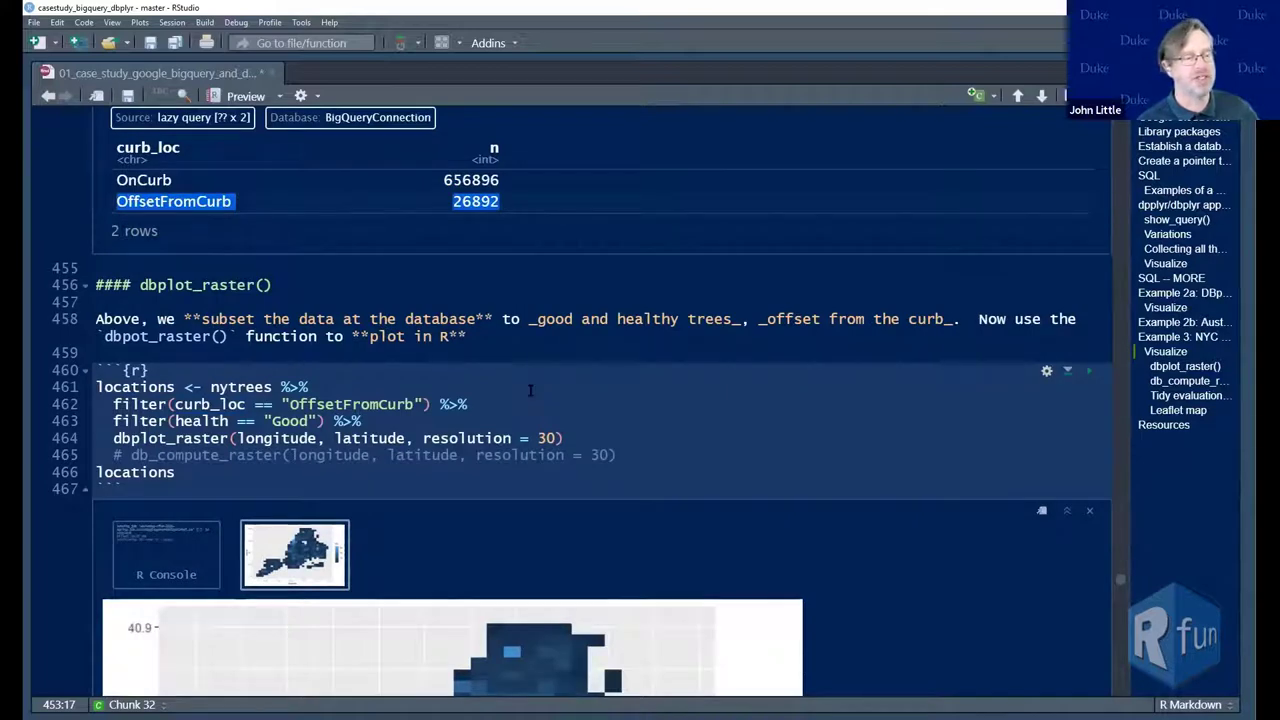
{"action": "scroll", "coordinate": [530, 391], "scroll_direction": "down", "scroll_amount": 2}
{"action": "scroll", "coordinate": [530, 391], "scroll_direction": "down", "scroll_amount": 1}
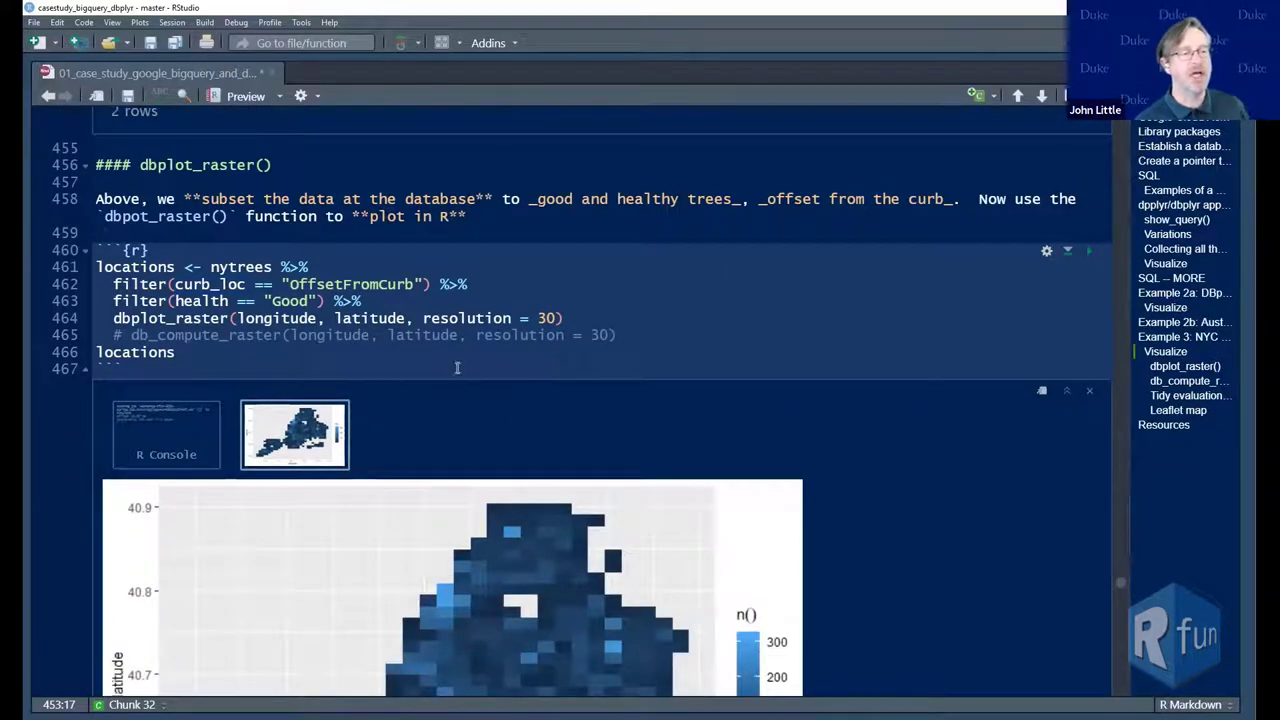
{"action": "left_click", "coordinate": [170, 318]}
{"action": "key", "text": "Home"}
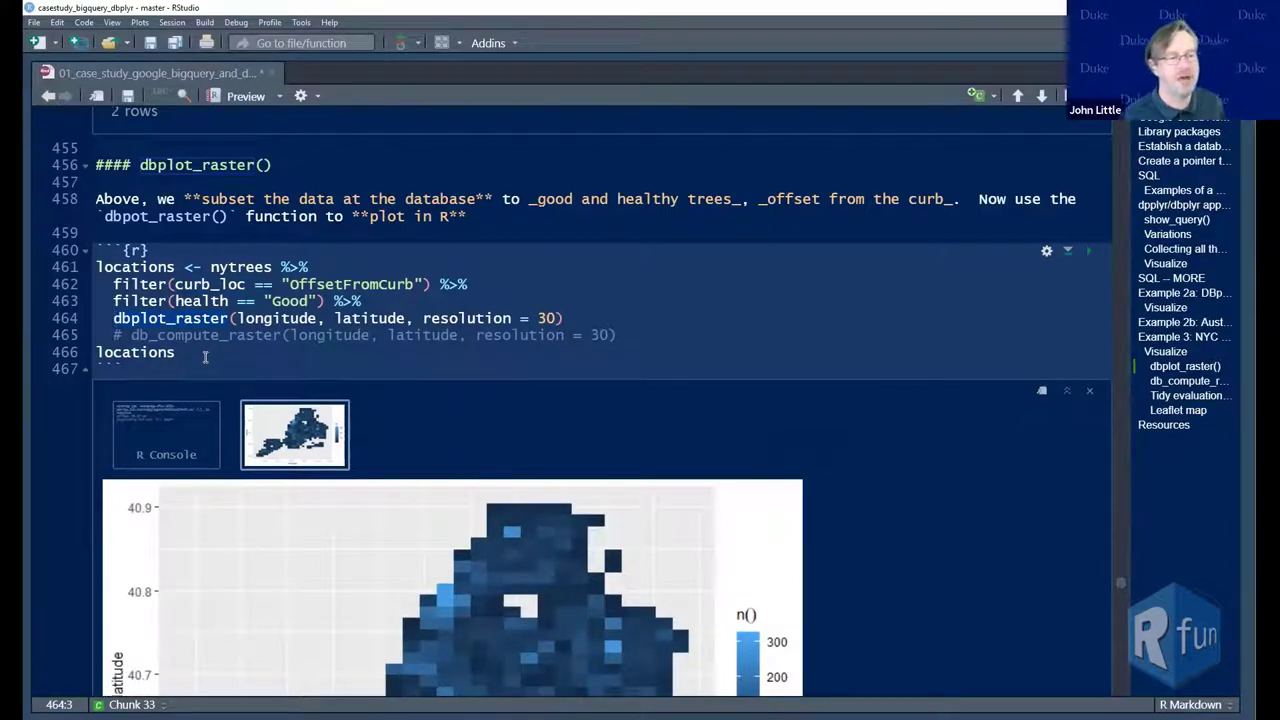
{"action": "scroll", "coordinate": [205, 357], "scroll_direction": "up", "scroll_amount": 1}
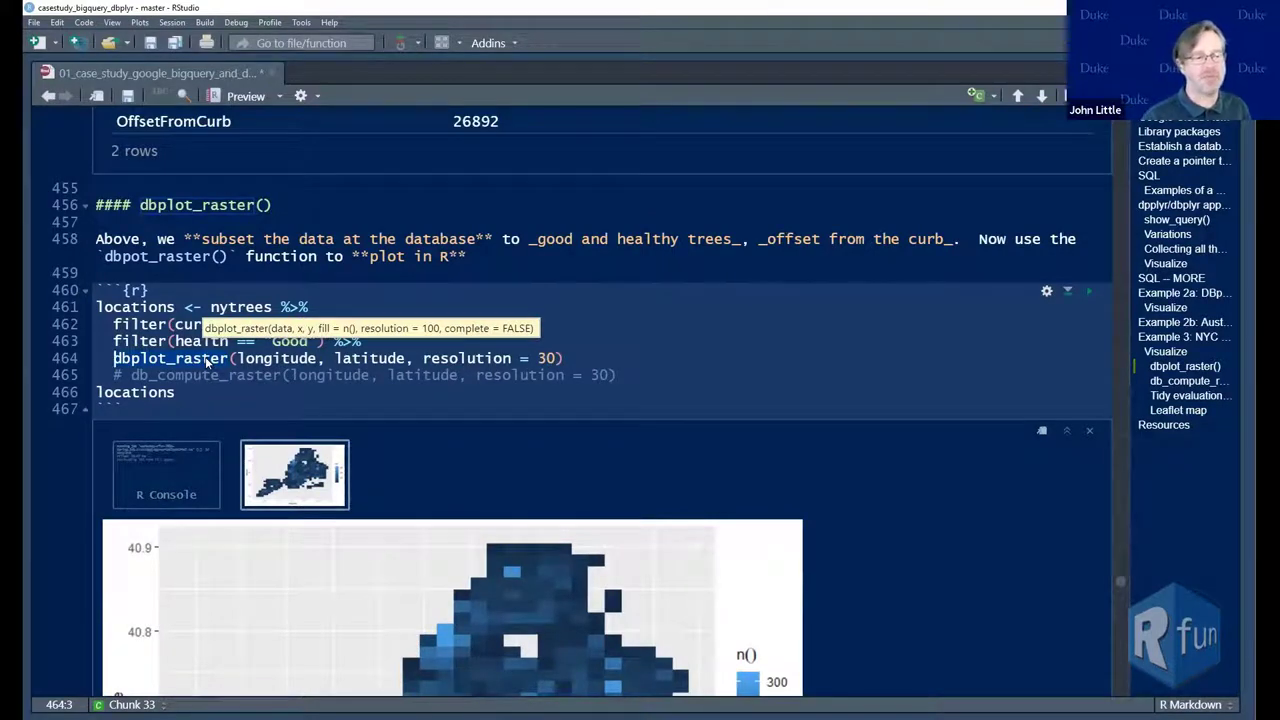
{"action": "scroll", "coordinate": [315, 370], "scroll_direction": "down", "scroll_amount": 3}
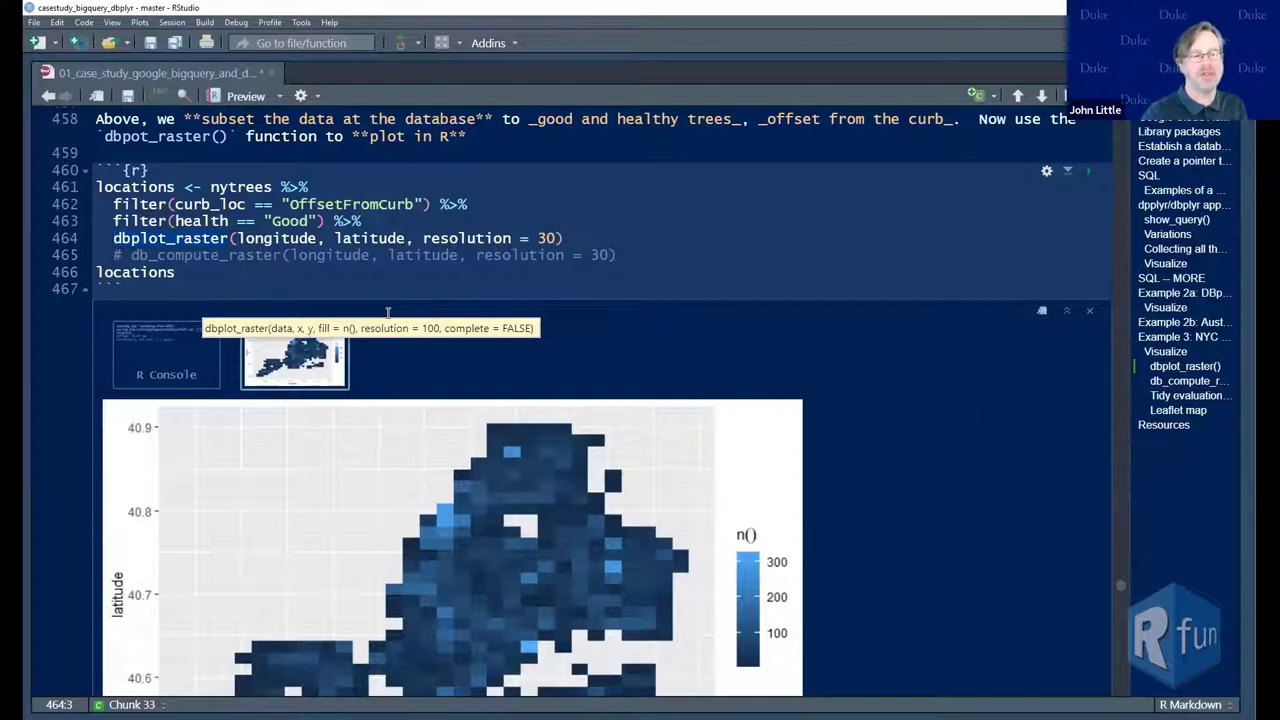
Run the locations chunk that plots the filtered trees with dbplot_raster, and place the cursor at its resolution value
{"action": "left_click", "coordinate": [835, 237]}
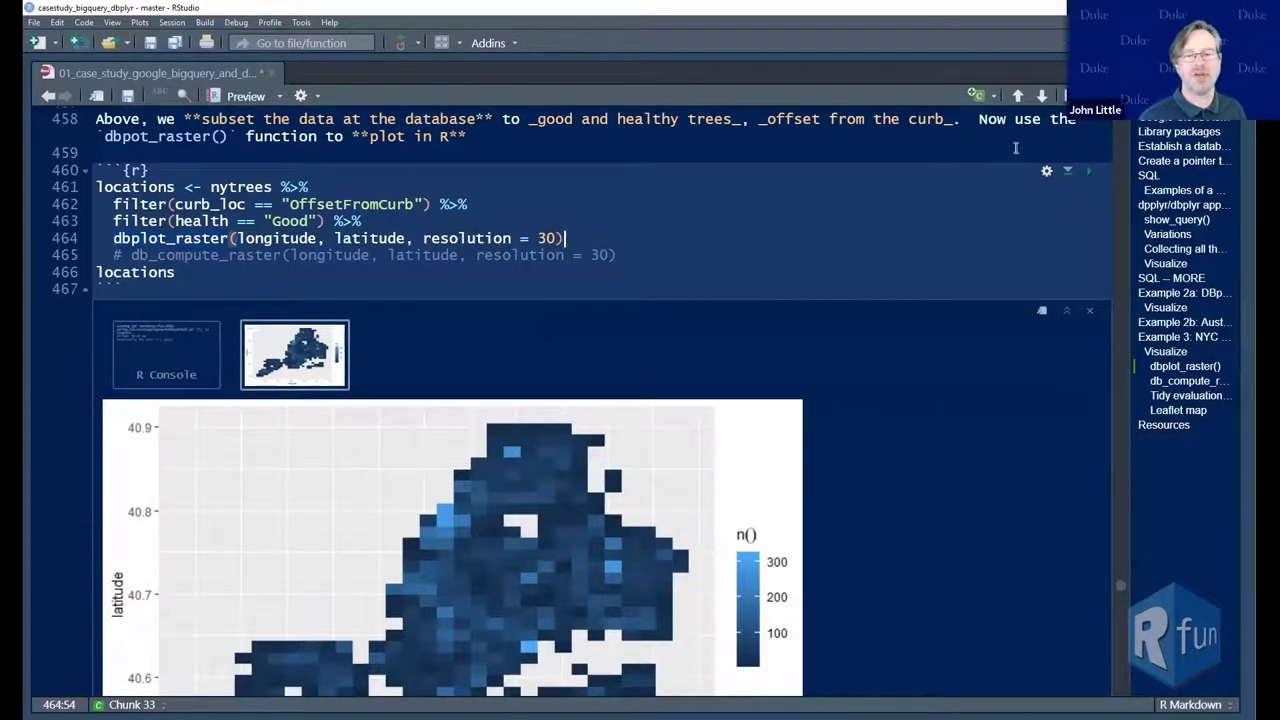
{"action": "left_click", "coordinate": [1091, 174]}
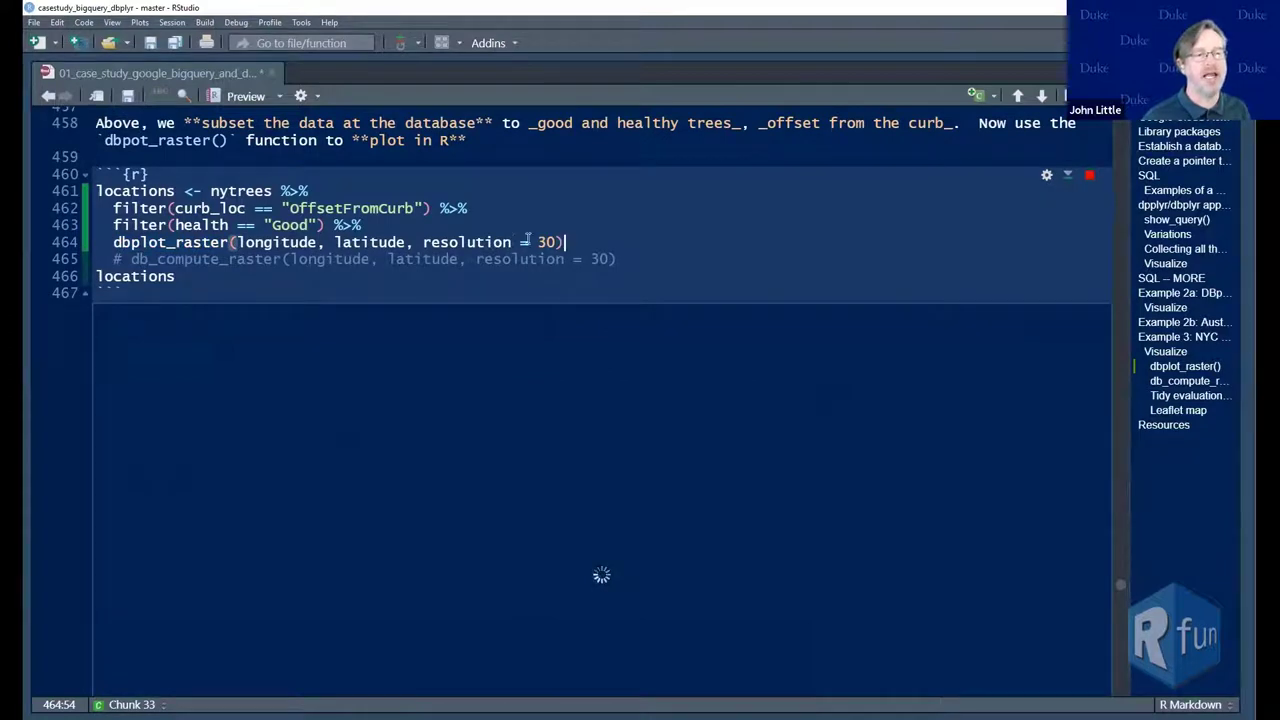
{"action": "key", "text": "Left"}
{"action": "key", "text": "Left"}
{"action": "key", "text": "Left"}
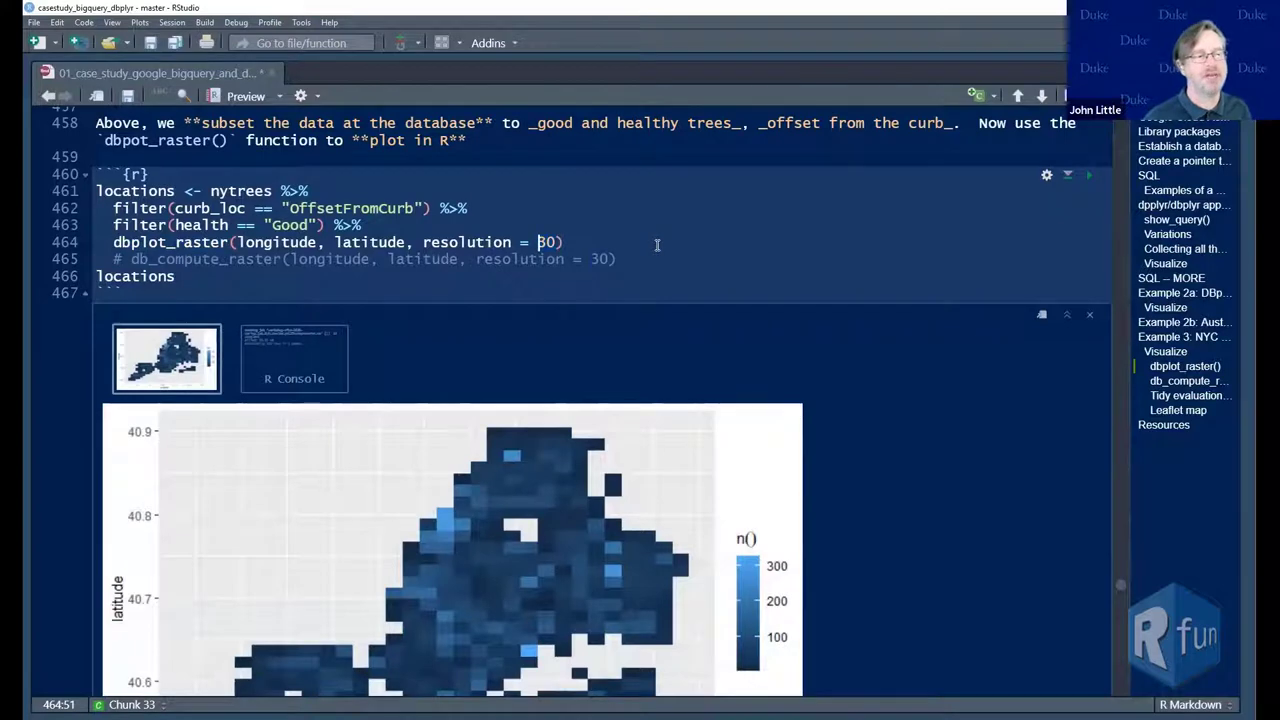
Examine the tree raster plot and point out the OffsetFromCurb and Good health filters in the code that produces it
{"action": "scroll", "coordinate": [657, 245], "scroll_direction": "down", "scroll_amount": 4}
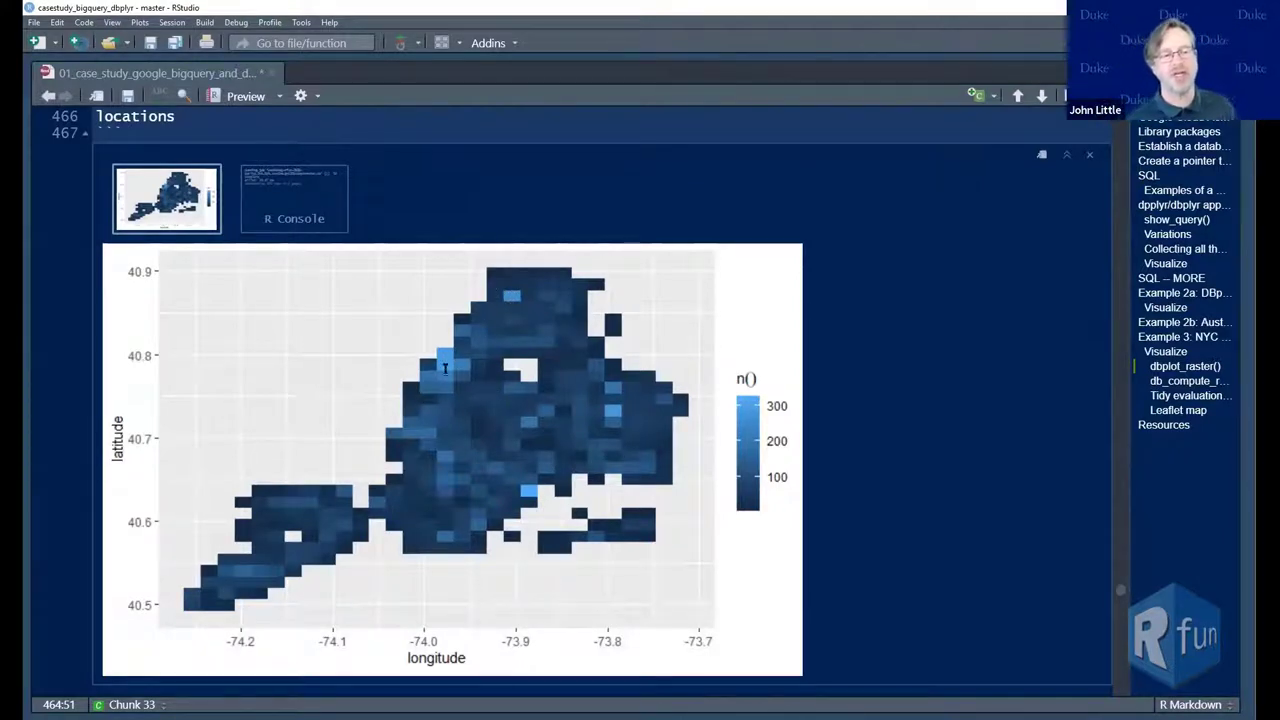
{"action": "scroll", "coordinate": [465, 390], "scroll_direction": "up", "scroll_amount": 4}
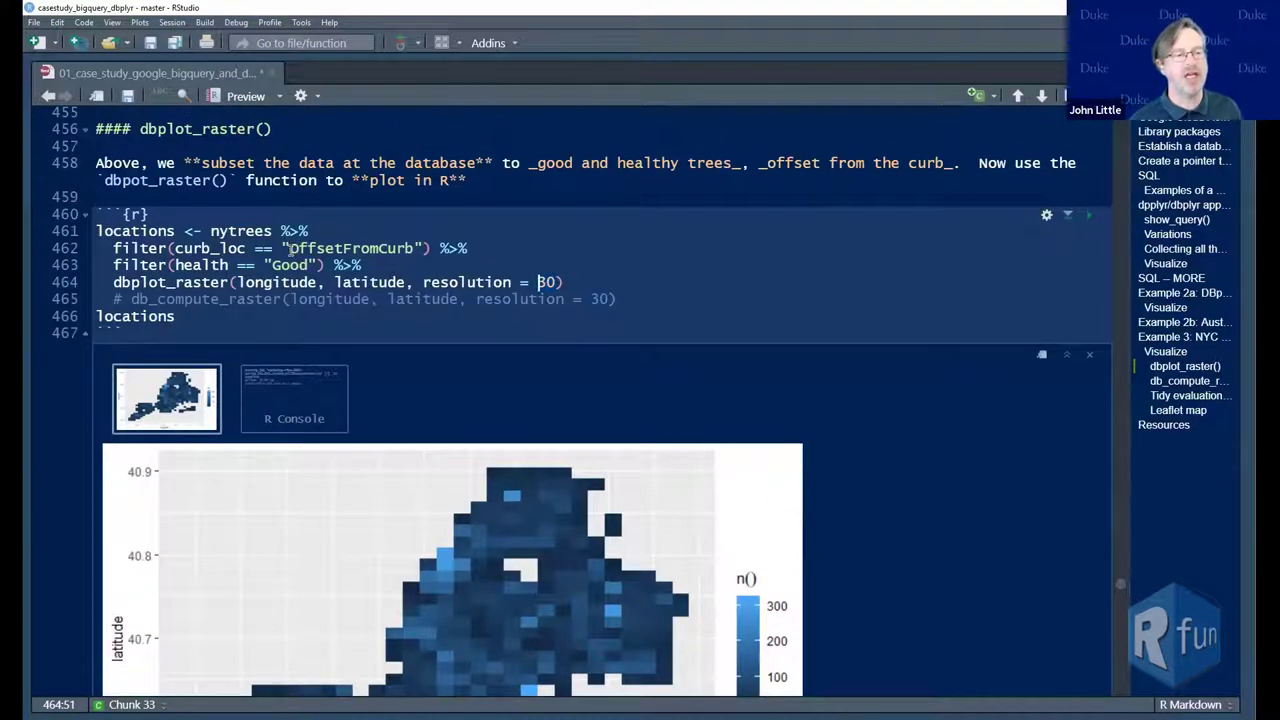
{"action": "left_click", "coordinate": [424, 248]}
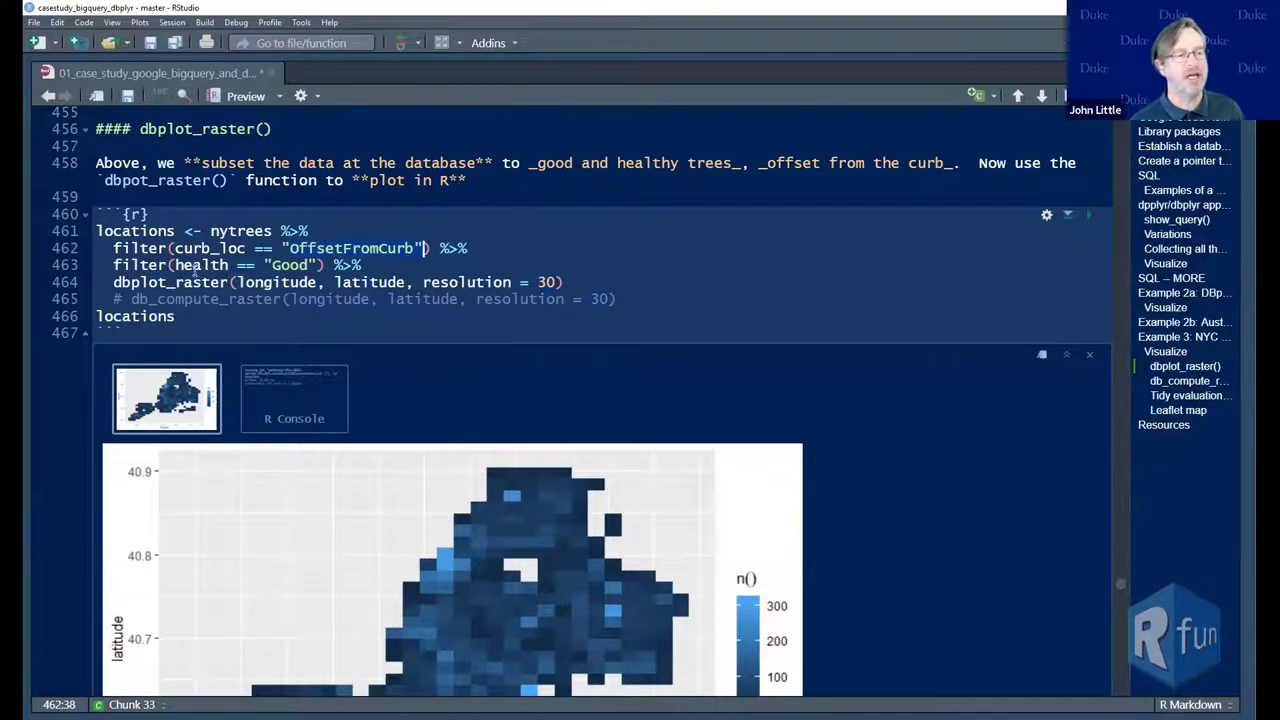
{"action": "left_click", "coordinate": [230, 265]}
{"action": "left_click", "coordinate": [305, 265]}
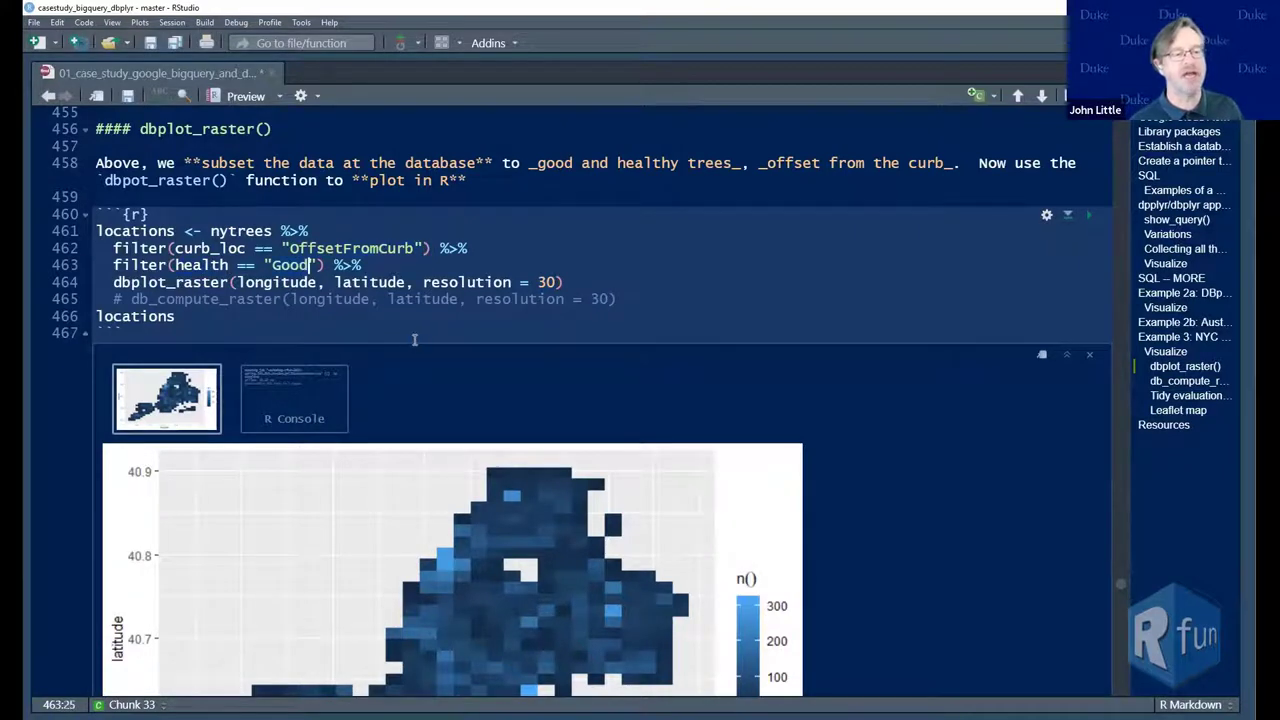
{"action": "scroll", "coordinate": [415, 338], "scroll_direction": "down", "scroll_amount": 1}
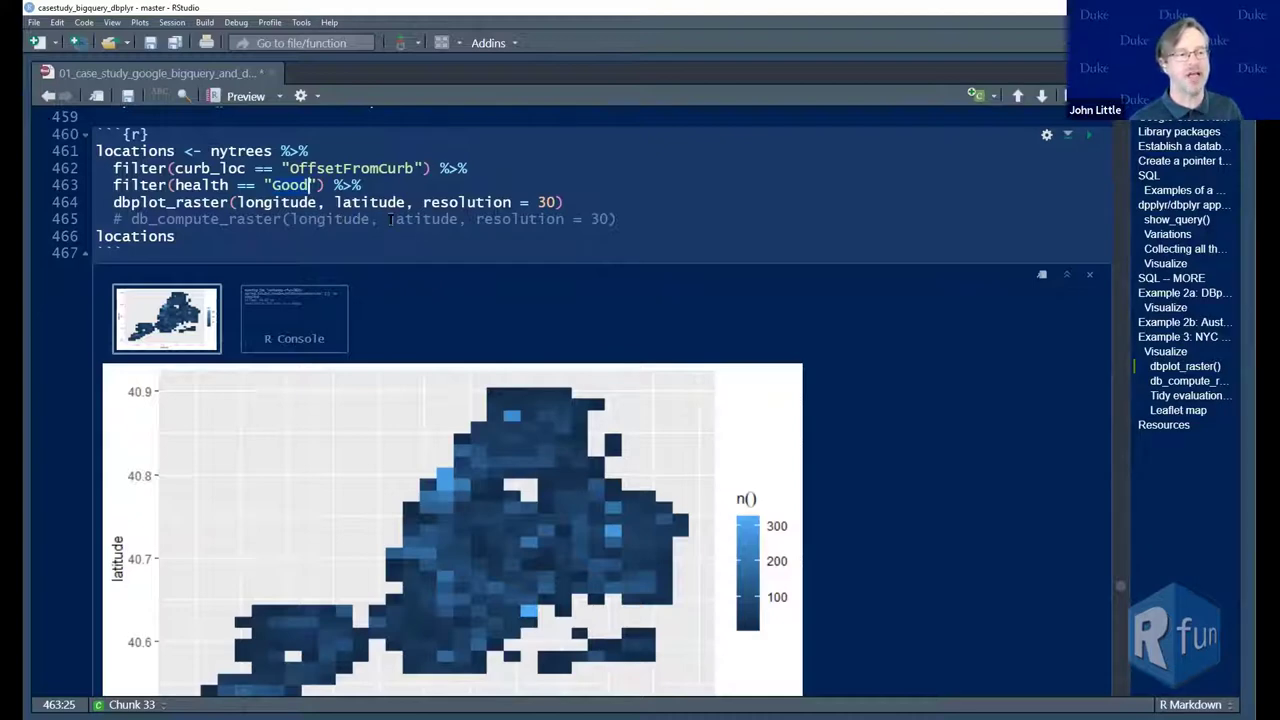
{"action": "scroll", "coordinate": [390, 222], "scroll_direction": "down", "scroll_amount": 3}
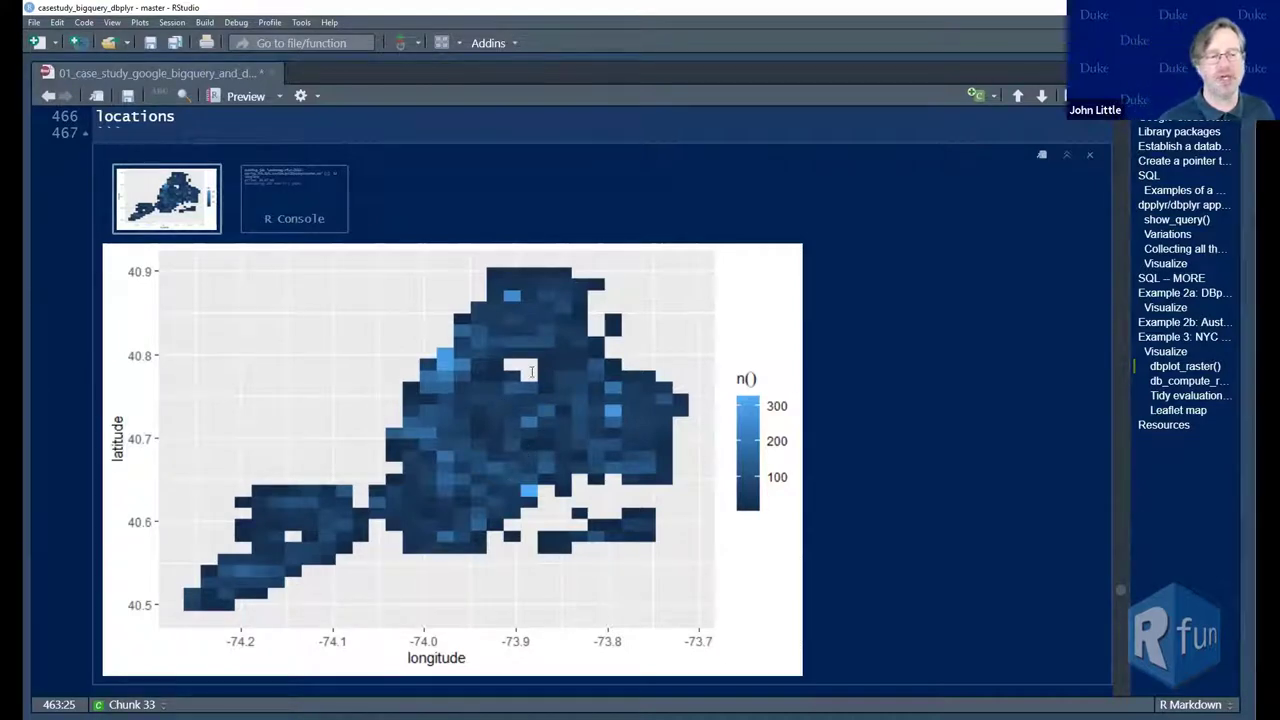
{"action": "scroll", "coordinate": [263, 537], "scroll_direction": "down", "scroll_amount": 2}
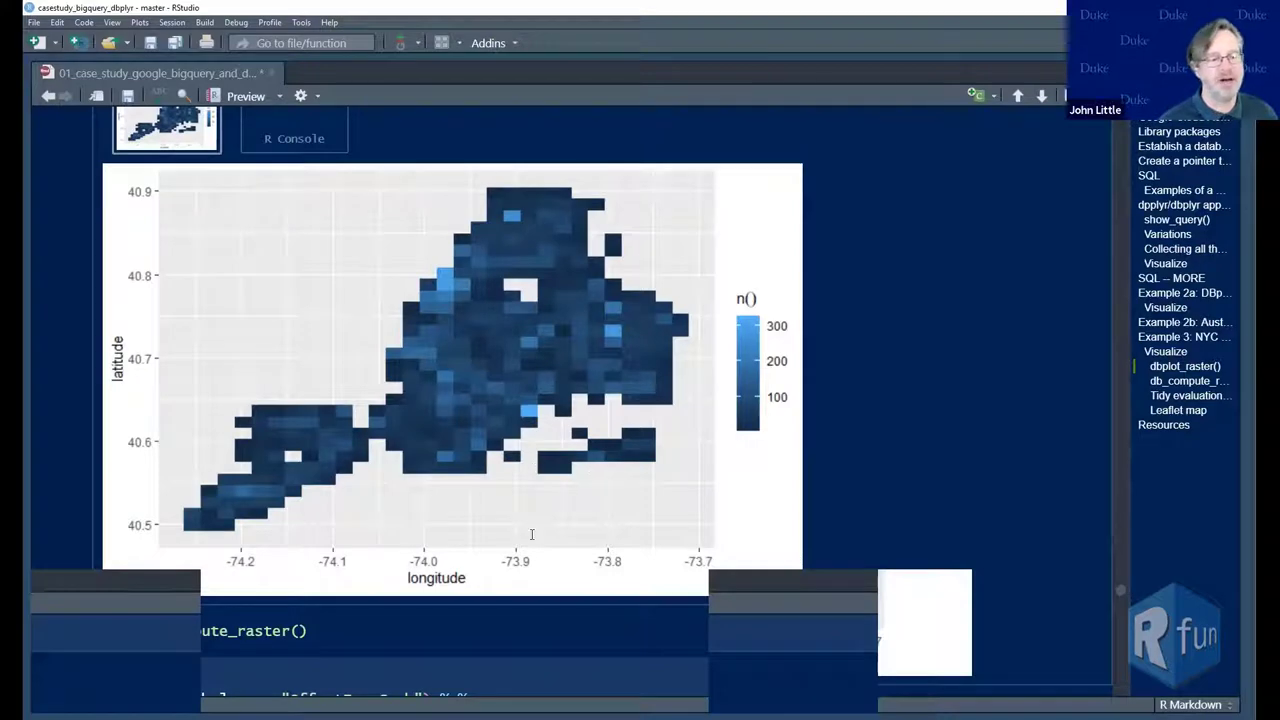
{"action": "scroll", "coordinate": [531, 534], "scroll_direction": "down", "scroll_amount": 2}
{"action": "scroll", "coordinate": [550, 400], "scroll_direction": "down", "scroll_amount": 7}
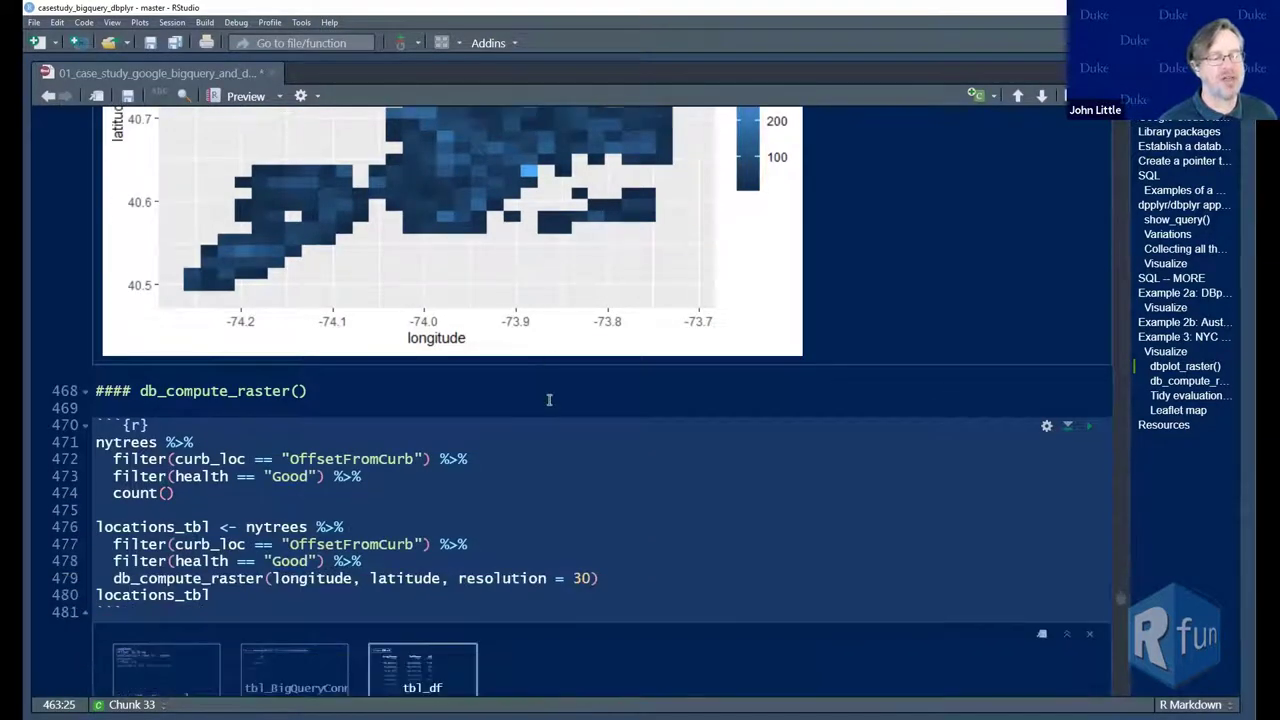
{"action": "scroll", "coordinate": [548, 400], "scroll_direction": "up", "scroll_amount": 8}
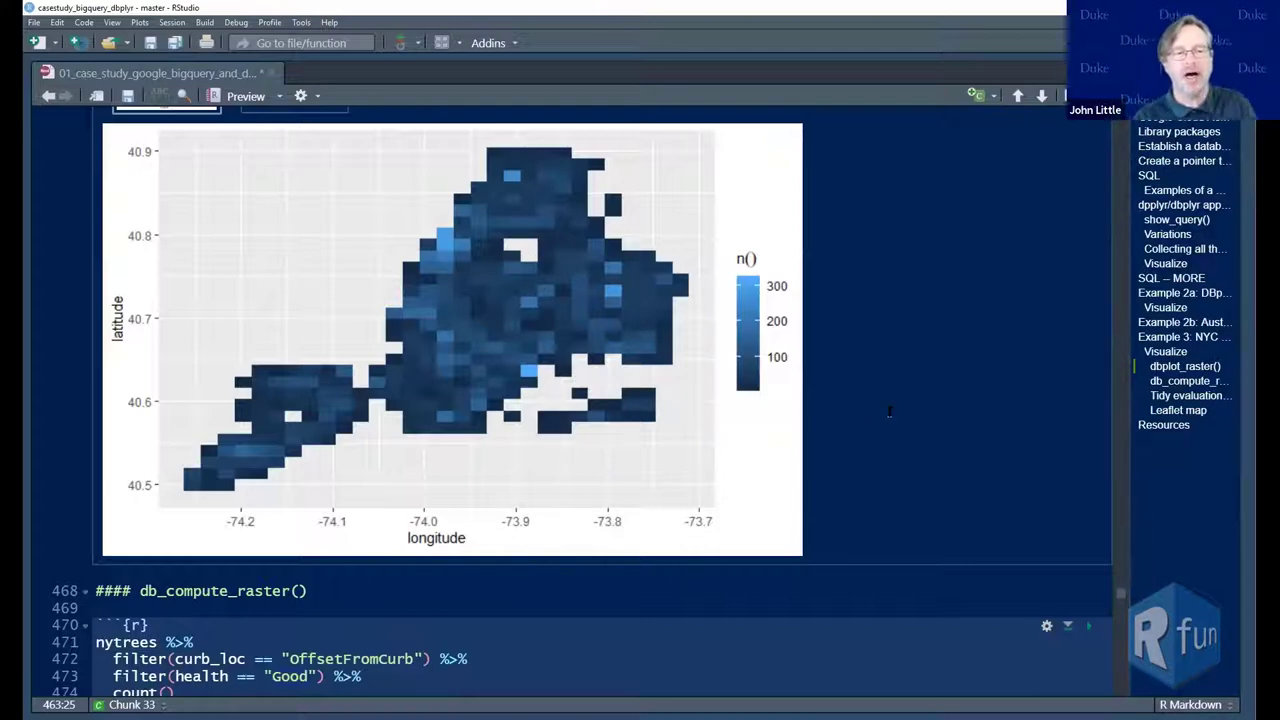
Highlight the filtered nytrees count query under db_compute_raster() and run the chunk that also builds locations_tbl
{"action": "scroll", "coordinate": [902, 414], "scroll_direction": "down", "scroll_amount": 10}
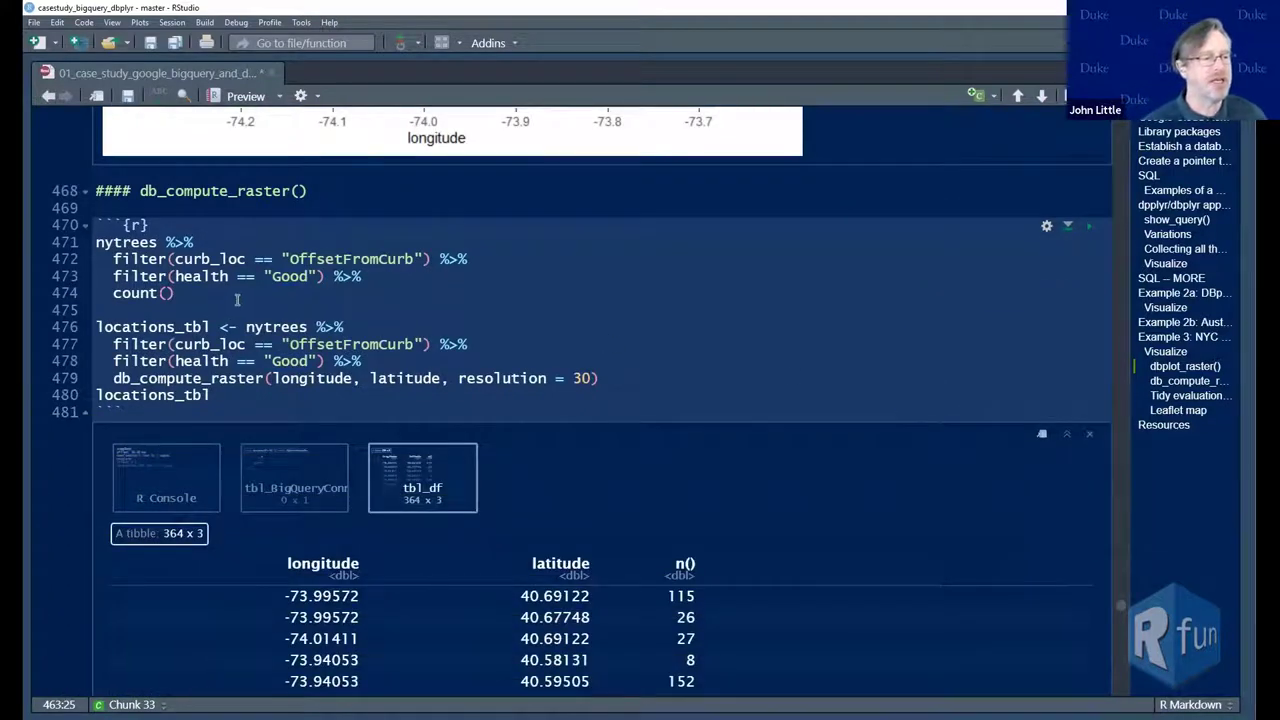
{"action": "left_click", "coordinate": [119, 242]}
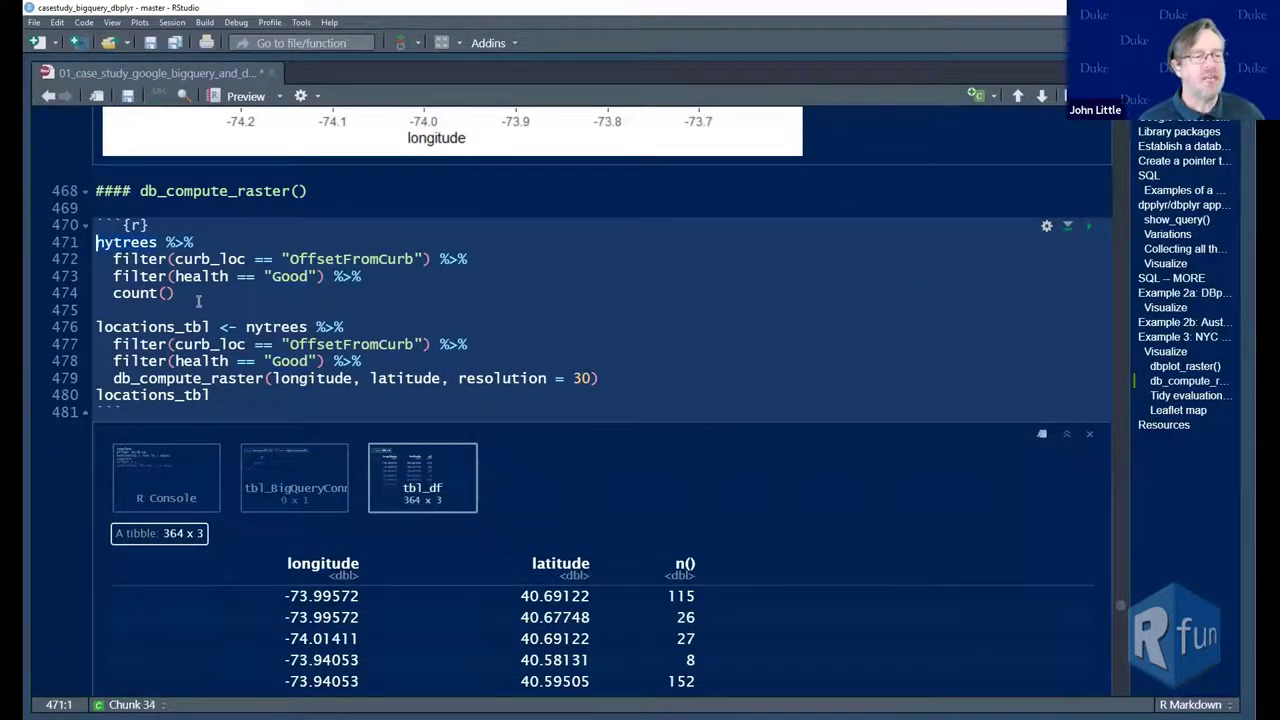
{"action": "left_click_drag", "start_coordinate": [176, 292], "coordinate": [96, 242]}
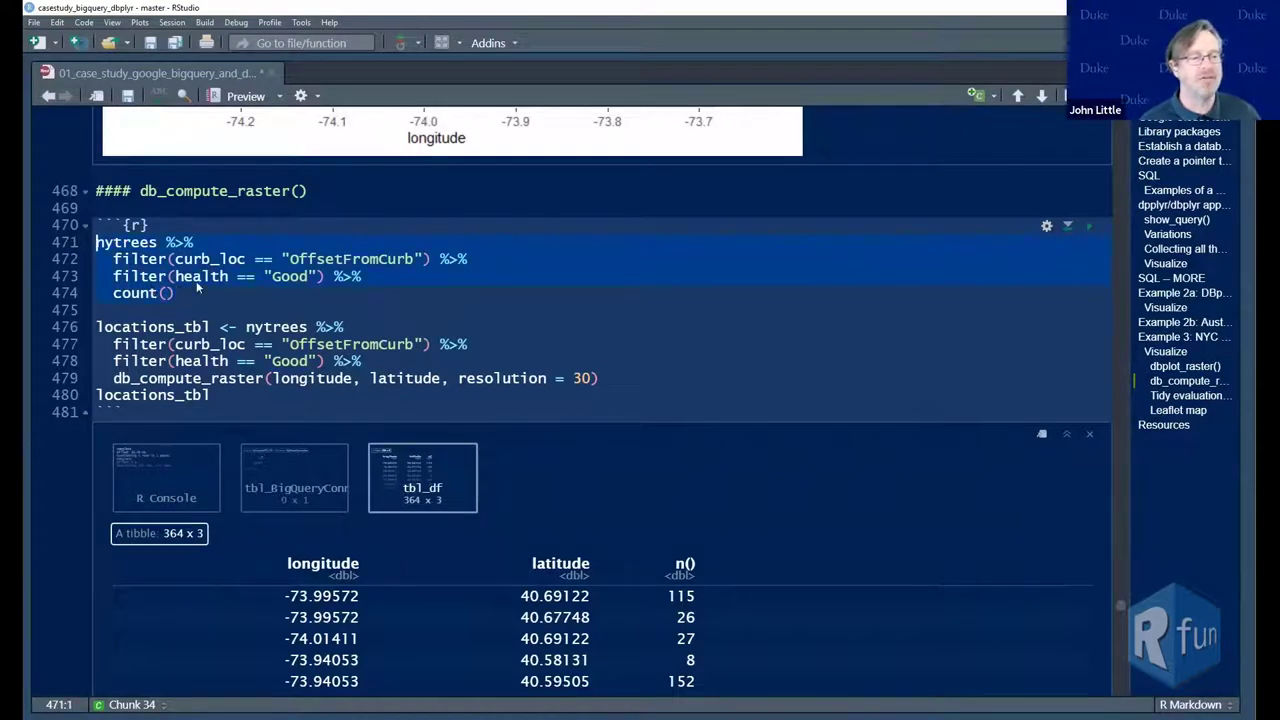
{"action": "left_click", "coordinate": [926, 288]}
{"action": "left_click", "coordinate": [986, 272]}
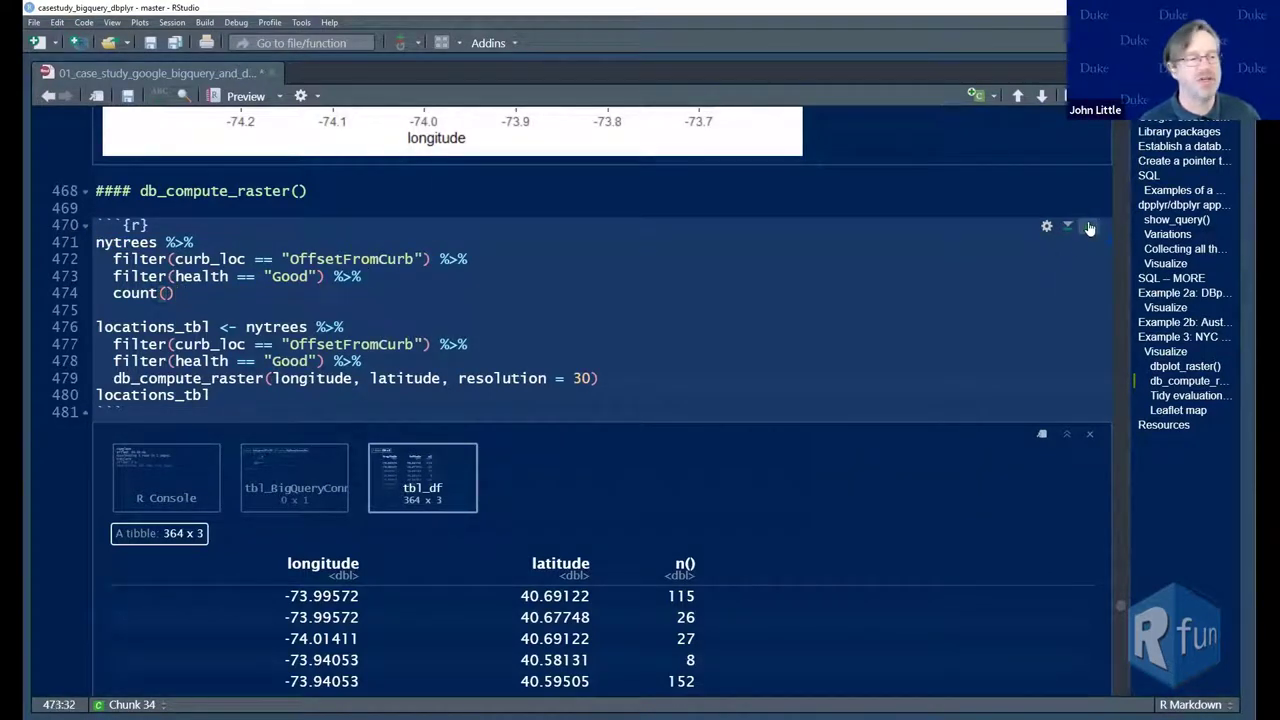
{"action": "left_click", "coordinate": [1090, 228]}
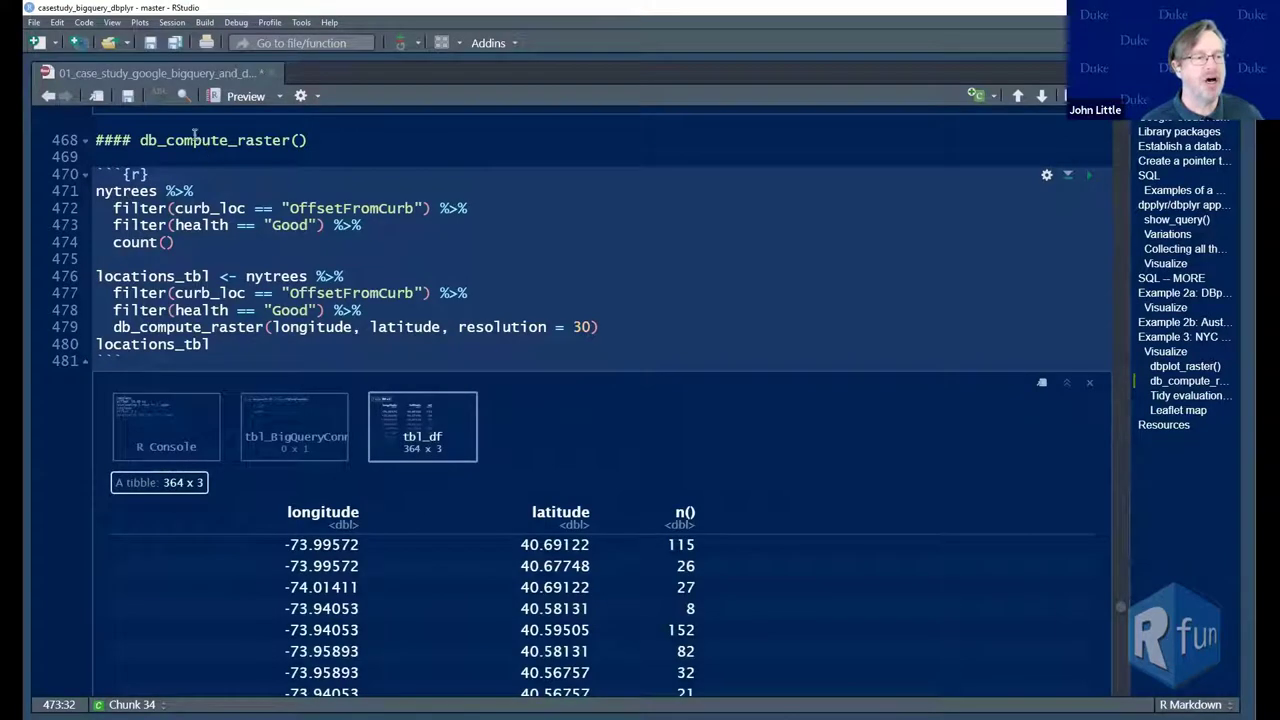
{"action": "scroll", "coordinate": [280, 185], "scroll_direction": "up", "scroll_amount": 5}
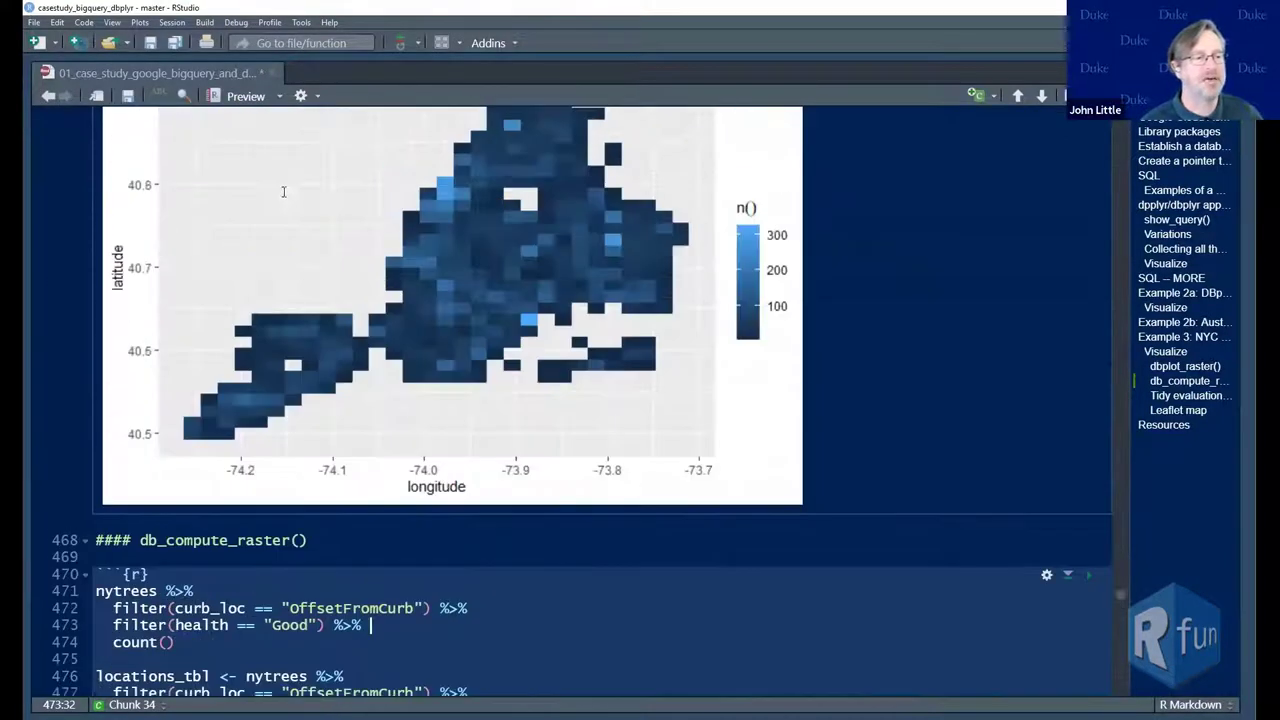
Point out dbplot_raster in the locations chunk and highlight db_compute_raster in the locations_tbl chunk for comparison
{"action": "scroll", "coordinate": [283, 191], "scroll_direction": "up", "scroll_amount": 4}
{"action": "left_click", "coordinate": [192, 230]}
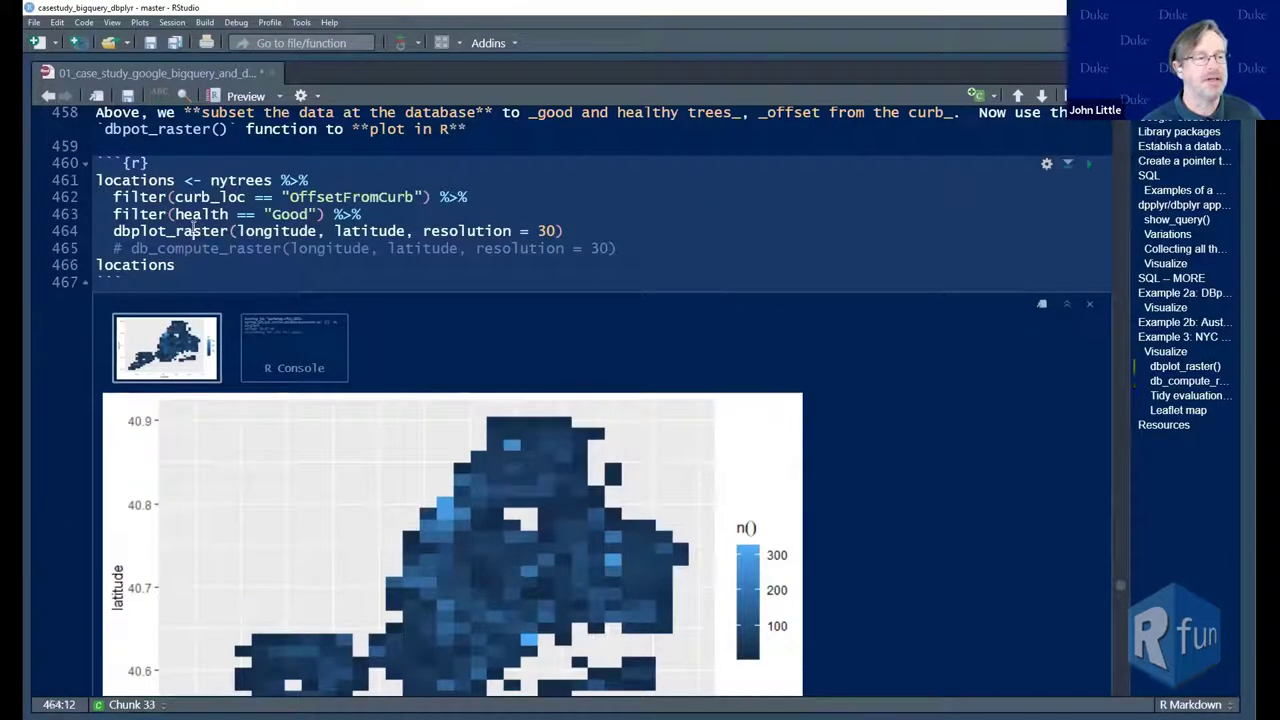
{"action": "left_click", "coordinate": [230, 230]}
{"action": "scroll", "coordinate": [241, 268], "scroll_direction": "down", "scroll_amount": 8}
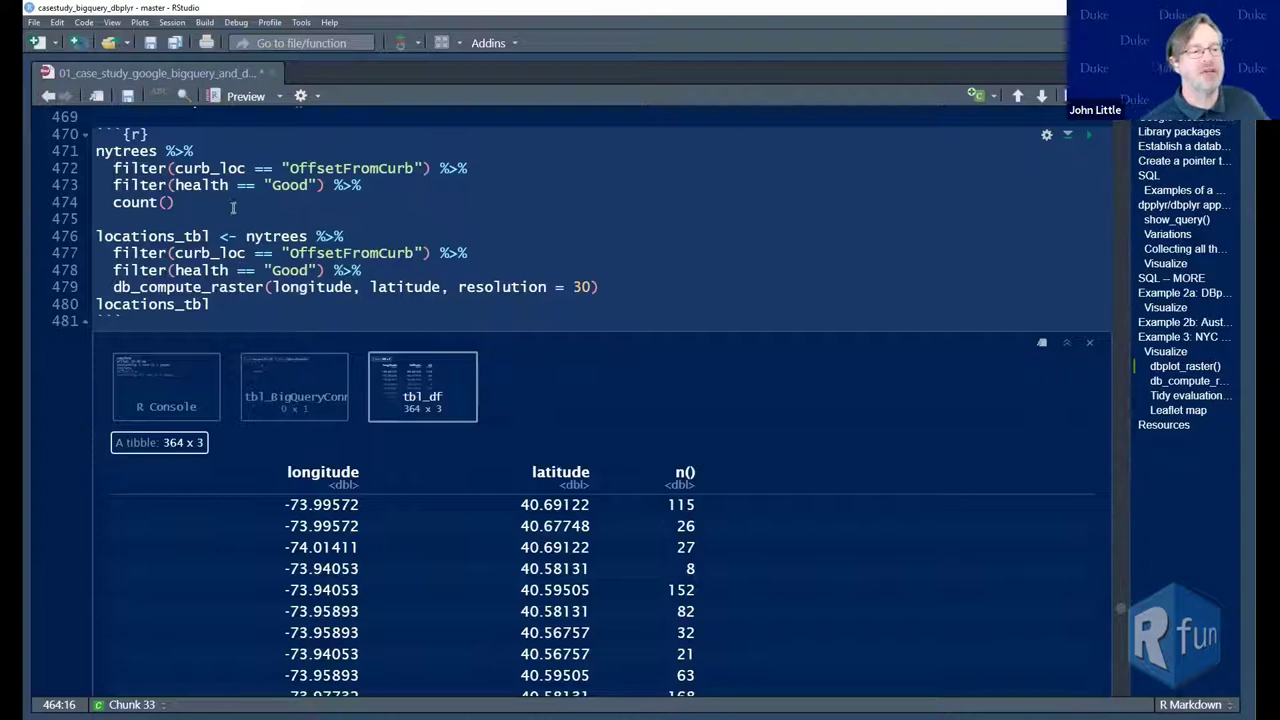
{"action": "left_click", "coordinate": [263, 288]}
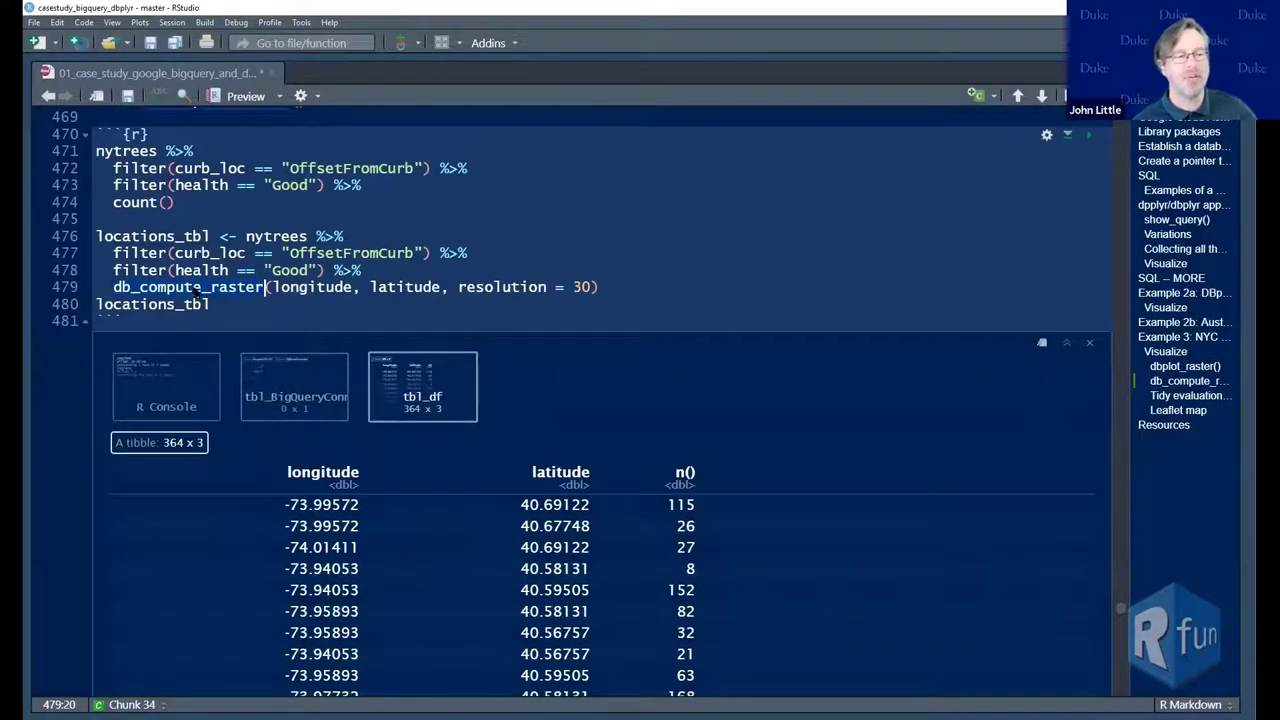
Examine the locations_tbl output and highlight the first row's longitude, latitude and n() values
{"action": "scroll", "coordinate": [430, 474], "scroll_direction": "down", "scroll_amount": 3}
{"action": "scroll", "coordinate": [452, 443], "scroll_direction": "up", "scroll_amount": 2}
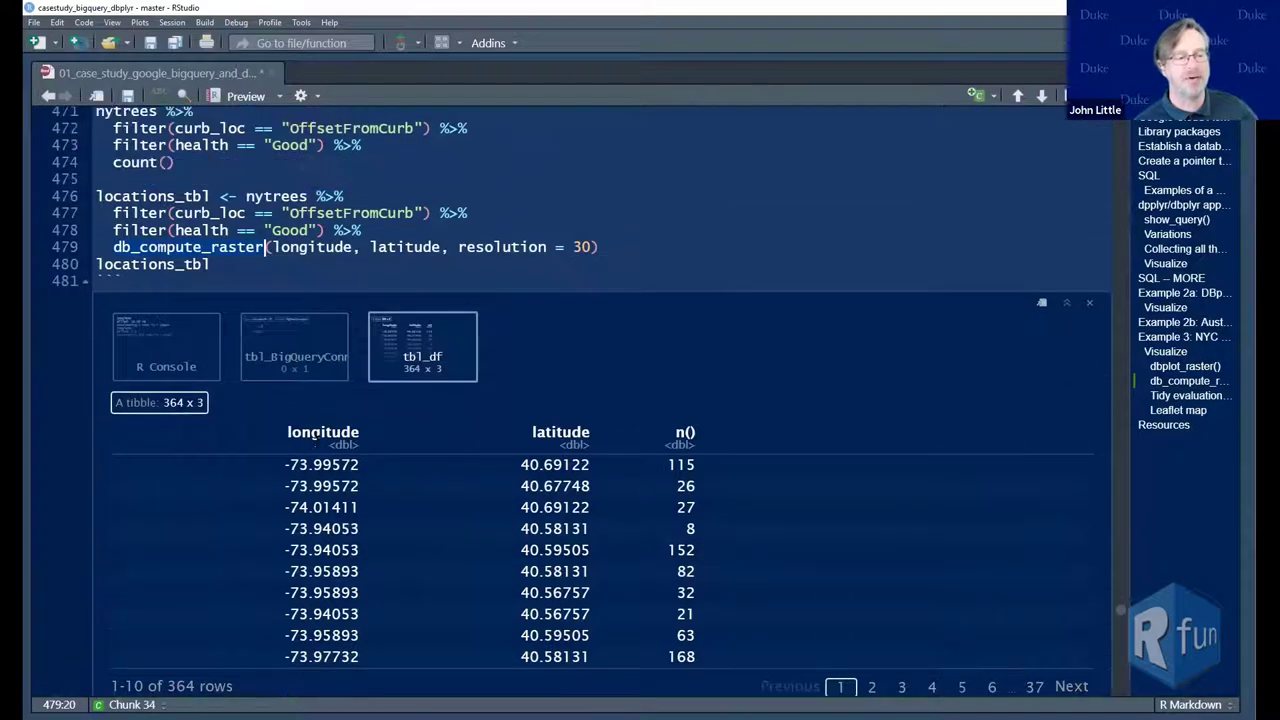
{"action": "double_click", "coordinate": [328, 465]}
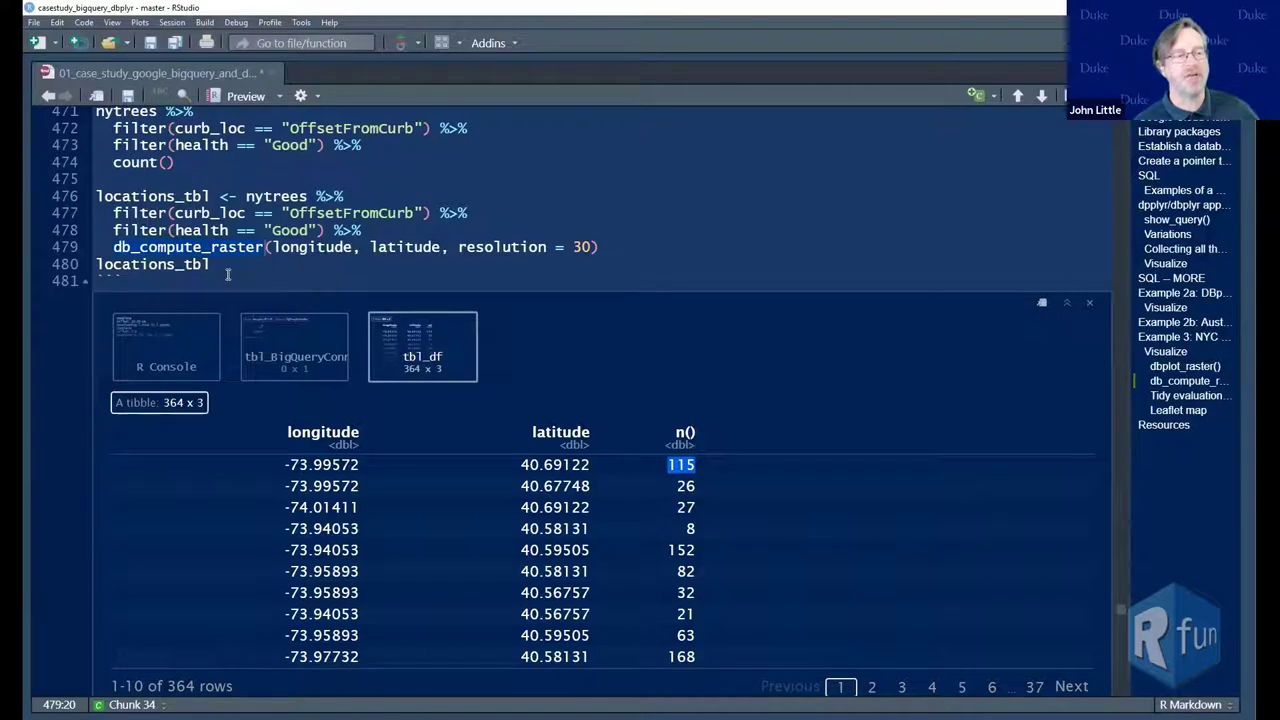
{"action": "scroll", "coordinate": [229, 273], "scroll_direction": "up", "scroll_amount": 1}
{"action": "scroll", "coordinate": [229, 273], "scroll_direction": "down", "scroll_amount": 1}
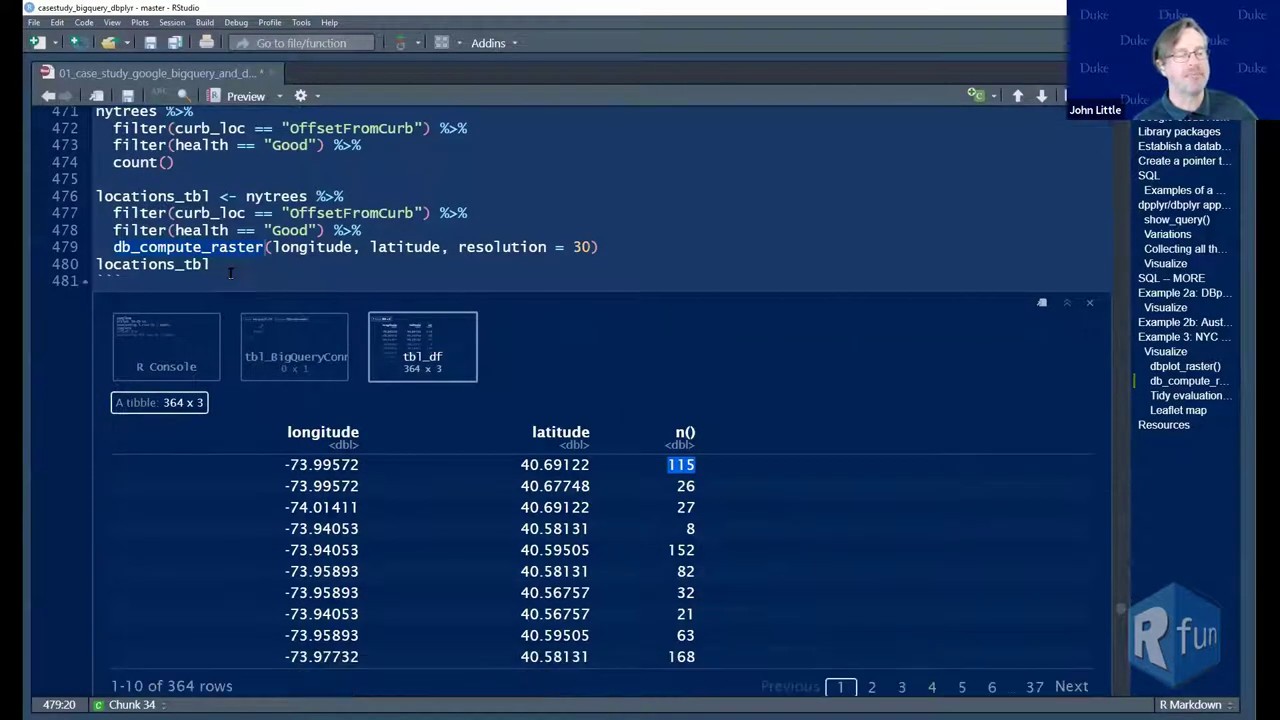
{"action": "scroll", "coordinate": [231, 268], "scroll_direction": "up", "scroll_amount": 1}
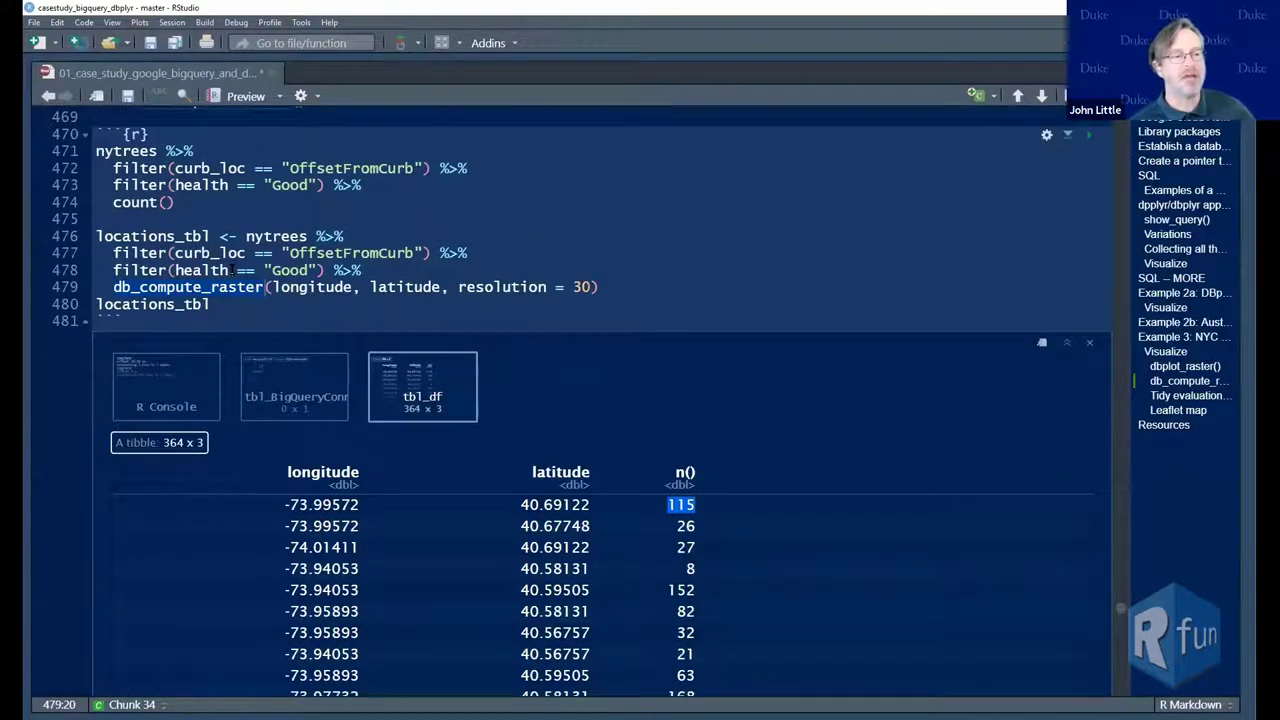
{"action": "scroll", "coordinate": [231, 268], "scroll_direction": "down", "scroll_amount": 2}
Go back to the Example 3: NYC tree census section and highlight the line linking the dbplyr presentation that inspired it
{"action": "scroll", "coordinate": [231, 268], "scroll_direction": "up", "scroll_amount": 10}
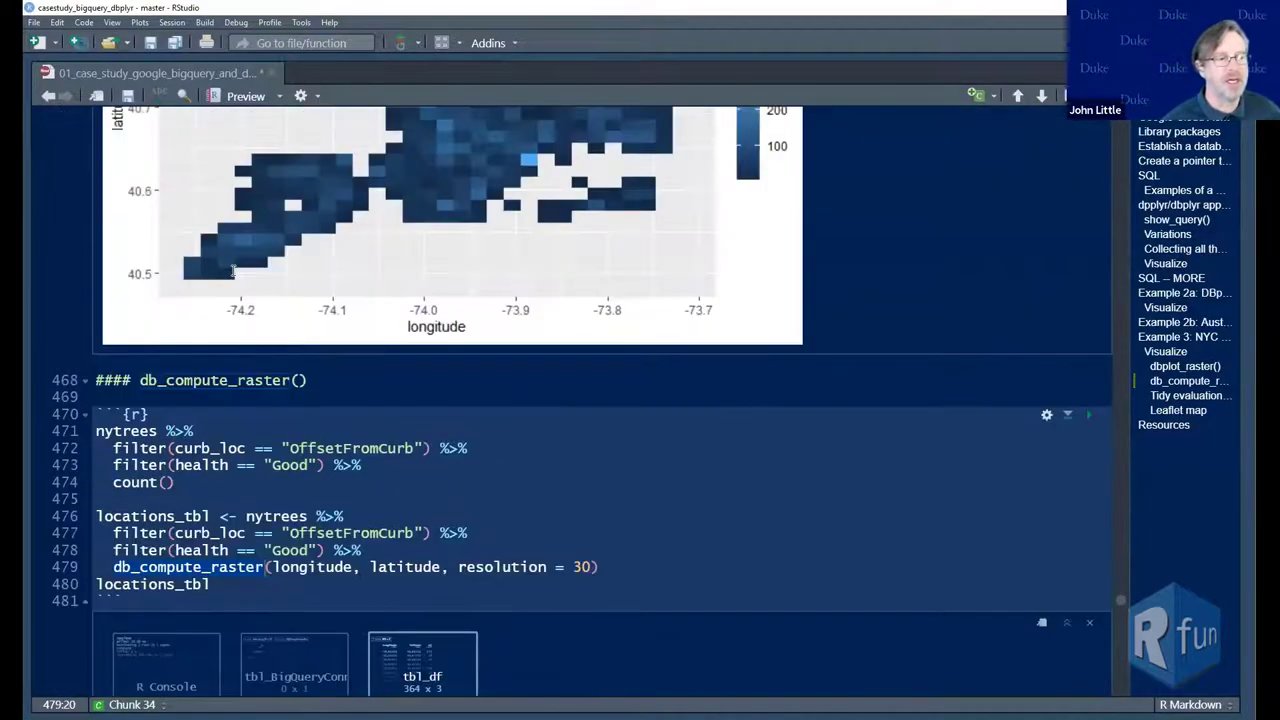
{"action": "scroll", "coordinate": [231, 268], "scroll_direction": "up", "scroll_amount": 15}
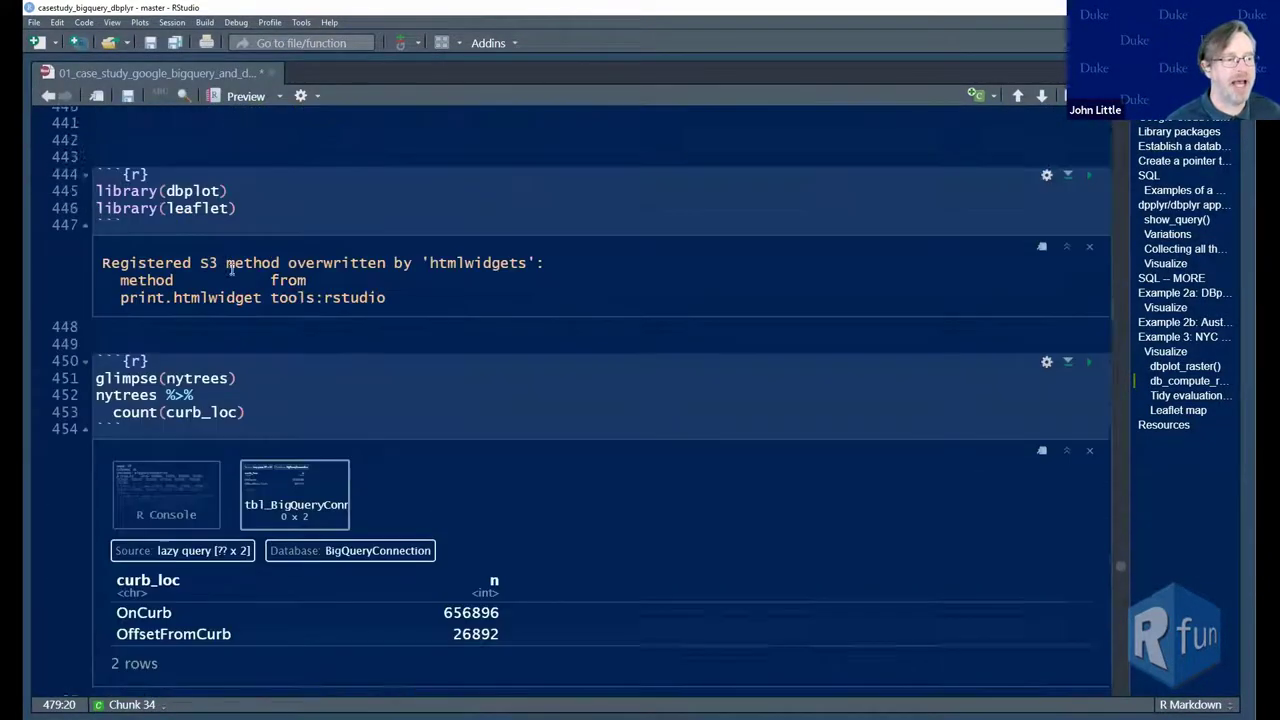
{"action": "scroll", "coordinate": [231, 268], "scroll_direction": "up", "scroll_amount": 8}
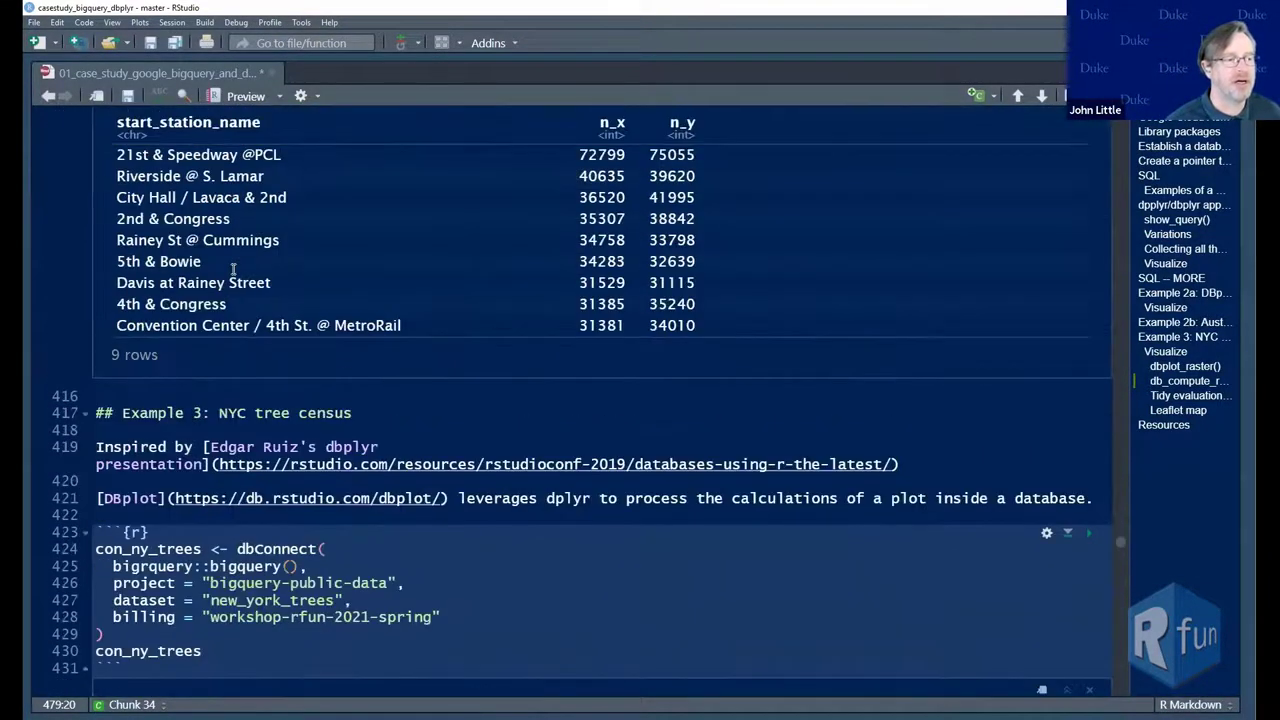
{"action": "triple_click", "coordinate": [224, 464]}
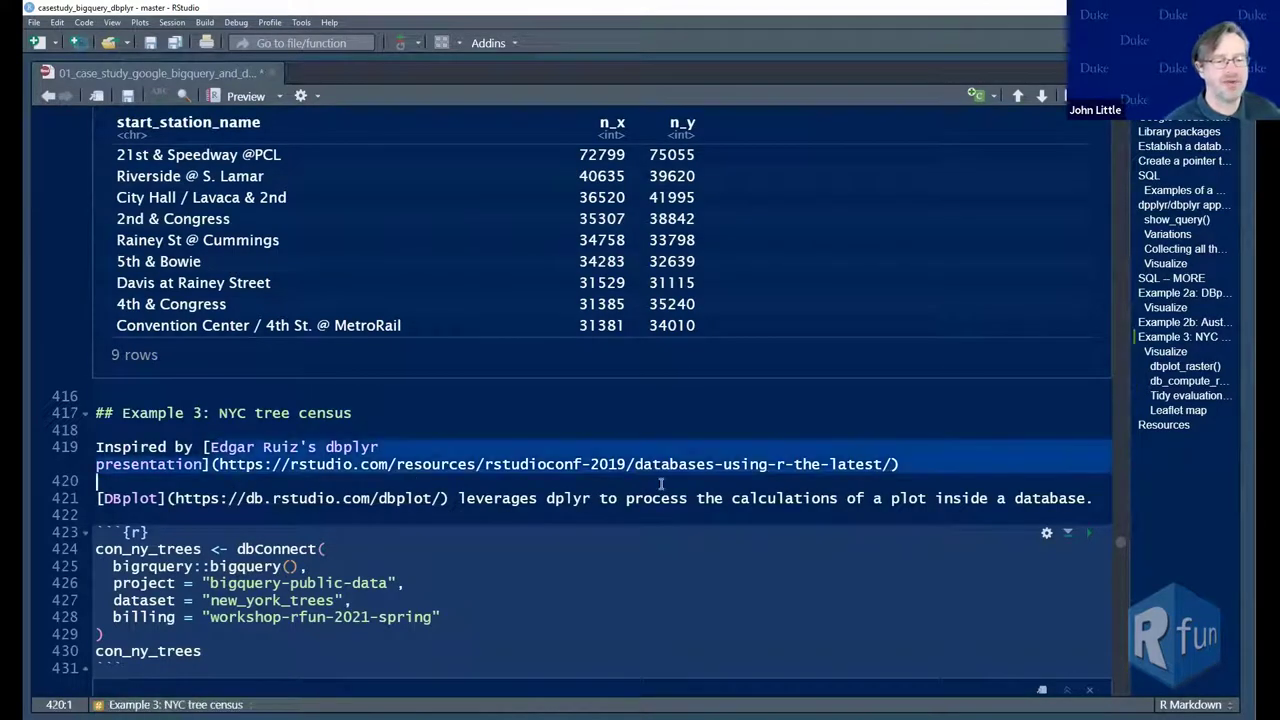
{"action": "left_click", "coordinate": [906, 470]}
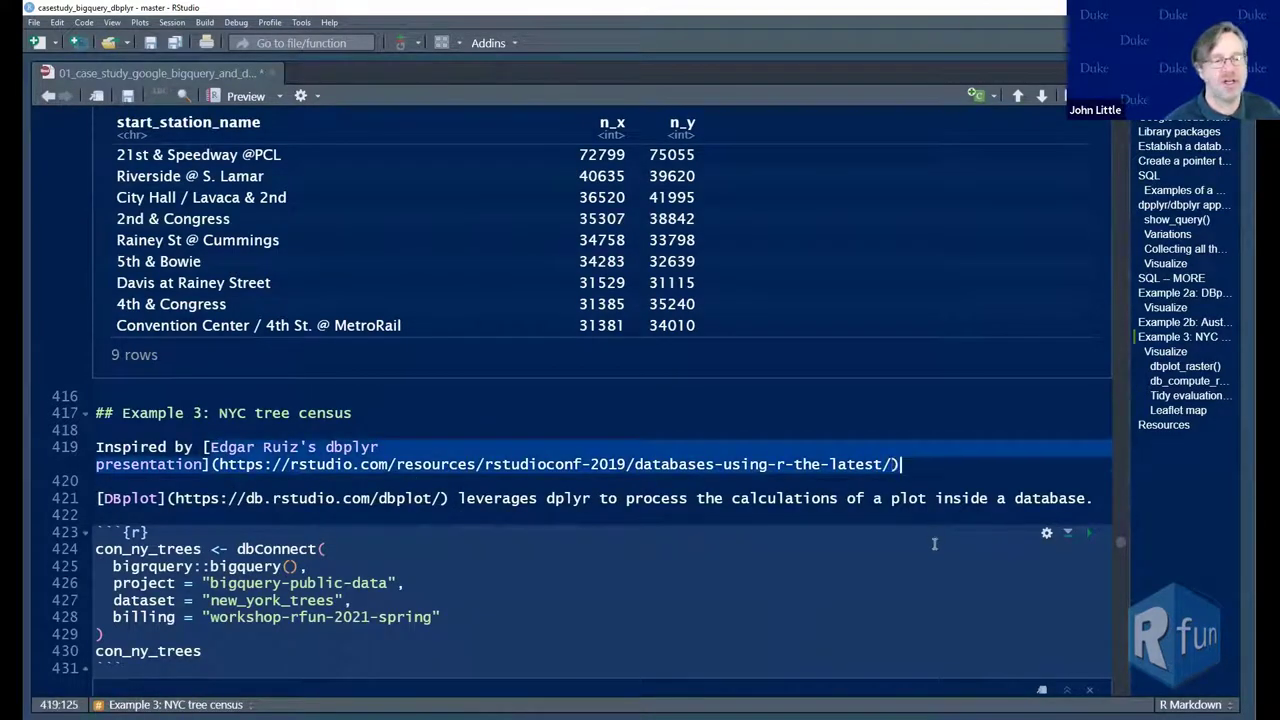
Check the console output of the locations_tbl chunk, highlight its downloaded row count, and return to the tbl_df table
{"action": "scroll", "coordinate": [934, 550], "scroll_direction": "down", "scroll_amount": 15}
{"action": "scroll", "coordinate": [935, 549], "scroll_direction": "down", "scroll_amount": 15}
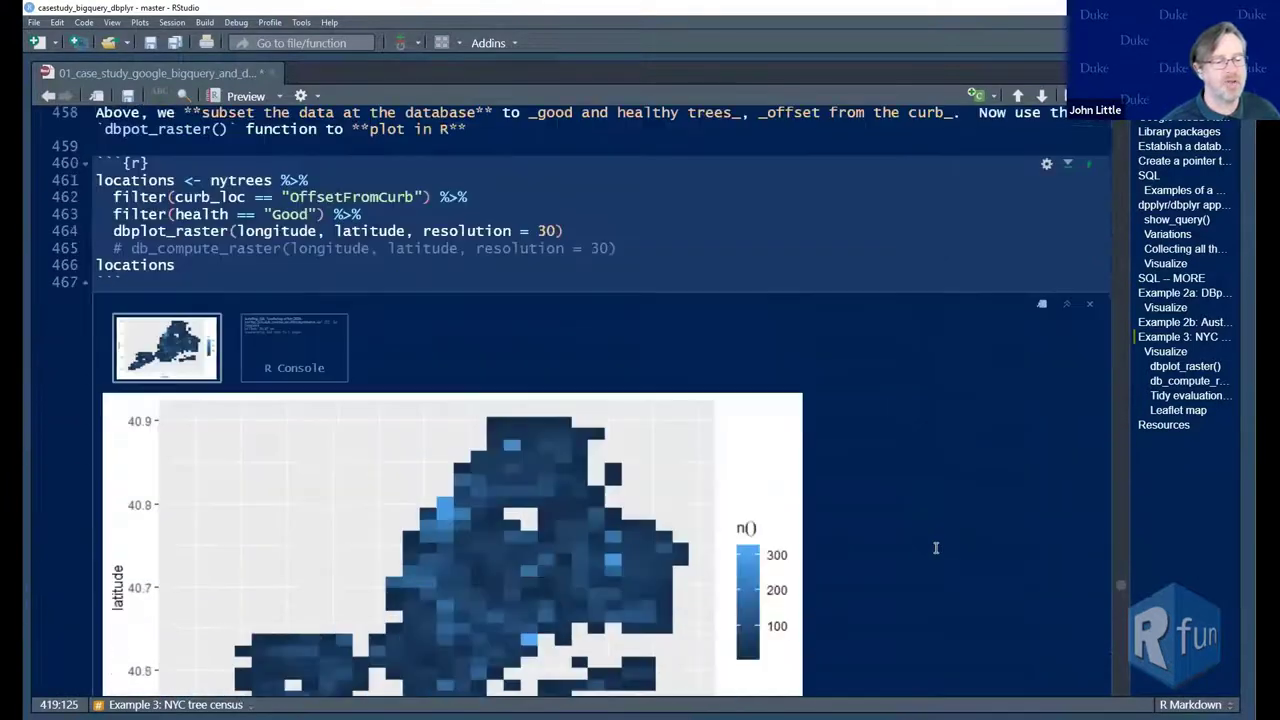
{"action": "scroll", "coordinate": [935, 549], "scroll_direction": "down", "scroll_amount": 1}
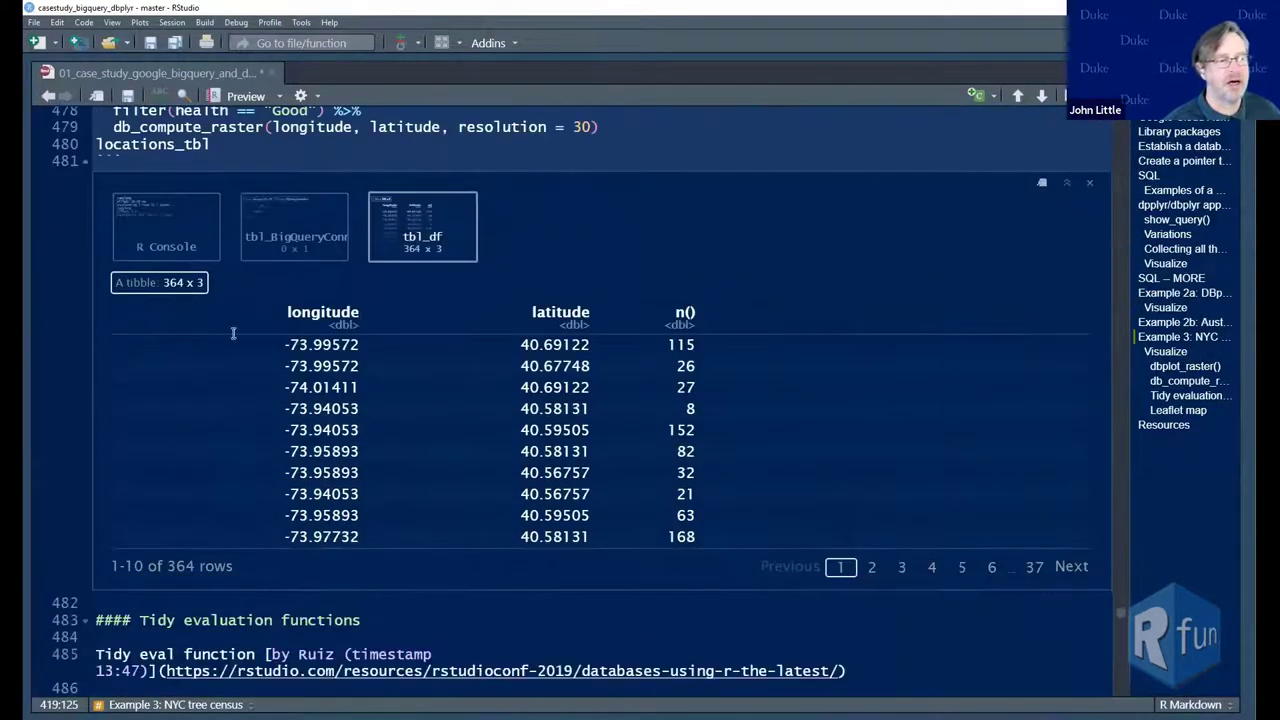
{"action": "left_click", "coordinate": [142, 240]}
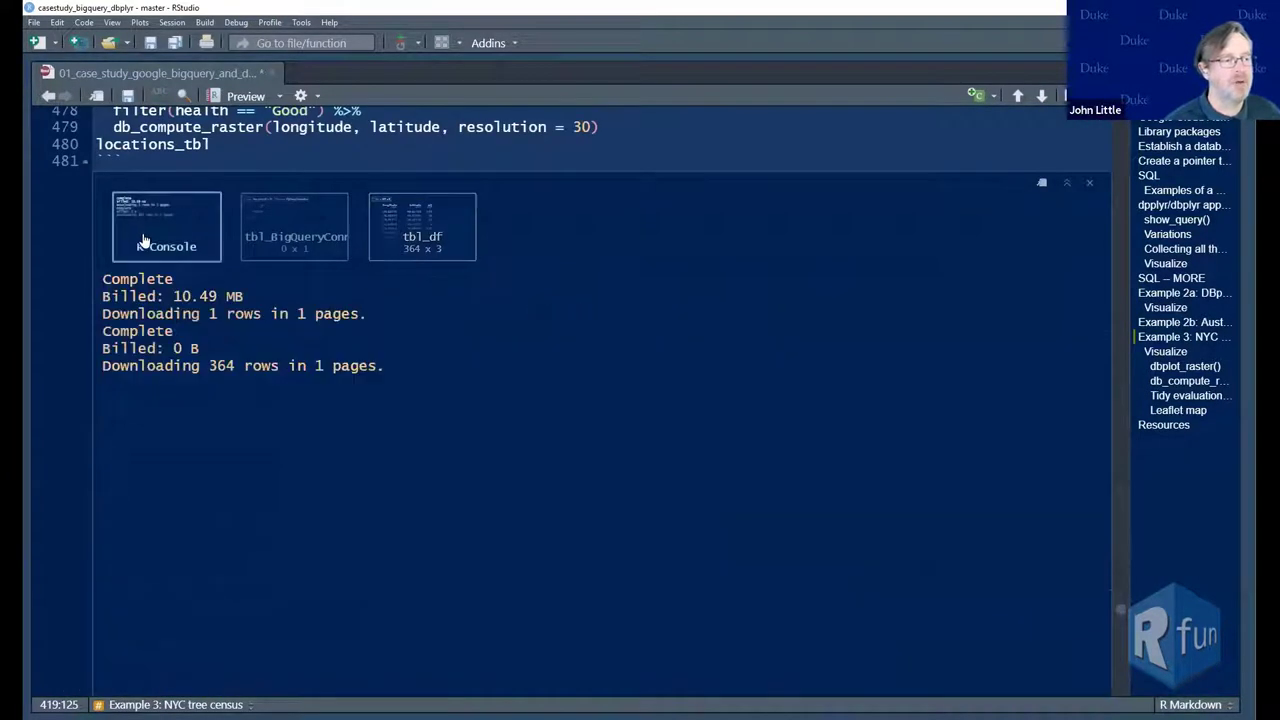
{"action": "left_click_drag", "start_coordinate": [204, 368], "coordinate": [236, 366]}
{"action": "left_click", "coordinate": [238, 366]}
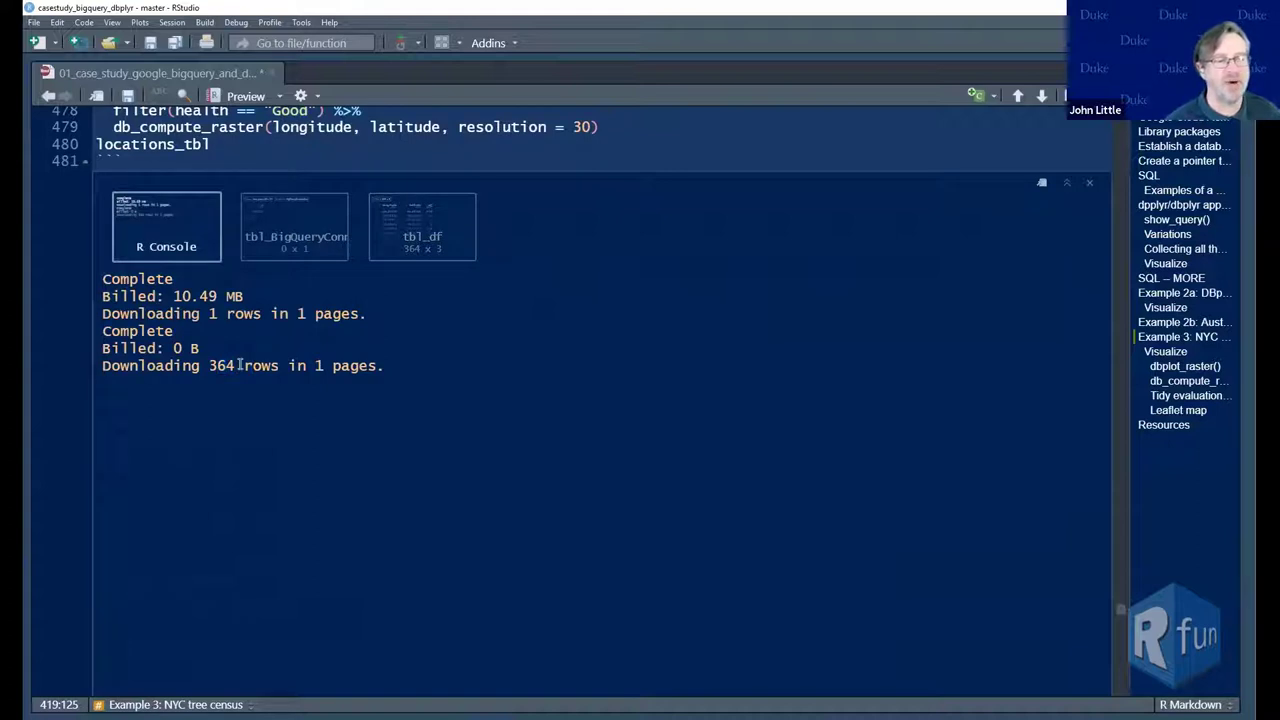
{"action": "left_click", "coordinate": [413, 236]}
{"action": "scroll", "coordinate": [617, 403], "scroll_direction": "down", "scroll_amount": 3}
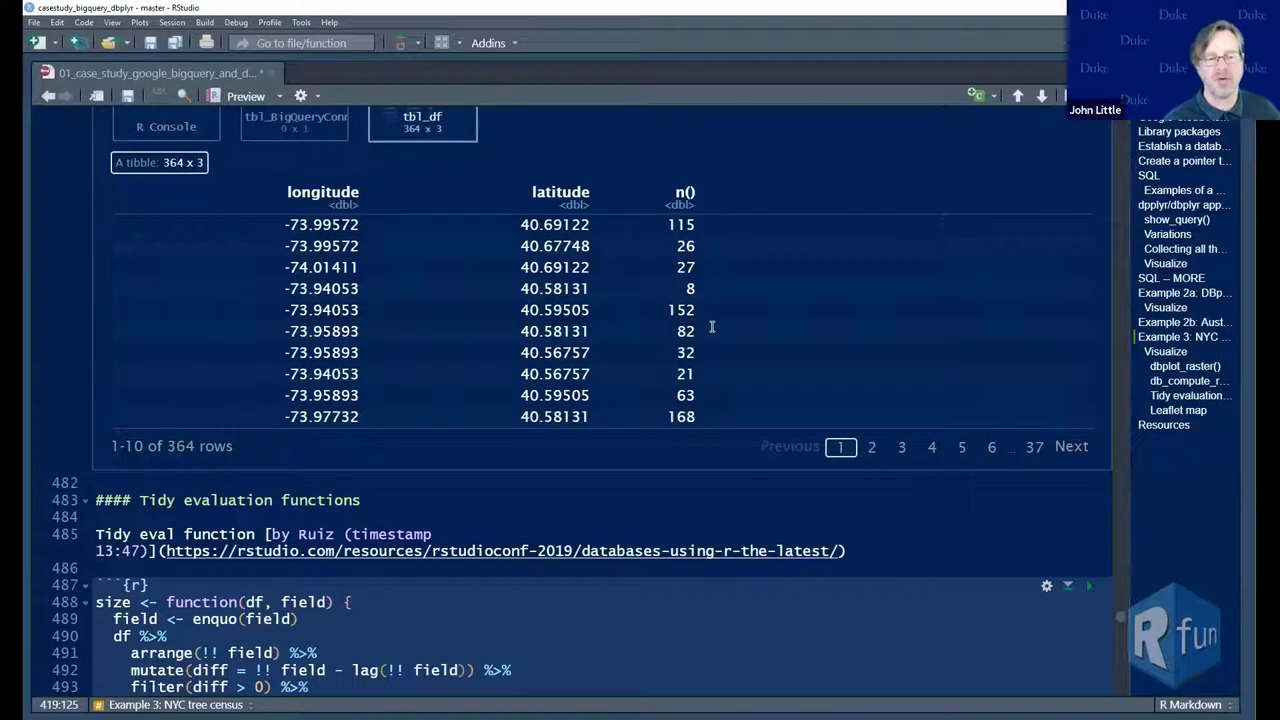
Run the chunk defining the size tidy evaluation function and highlight its mutate and filter lines that handle diff
{"action": "scroll", "coordinate": [560, 327], "scroll_direction": "down", "scroll_amount": 8}
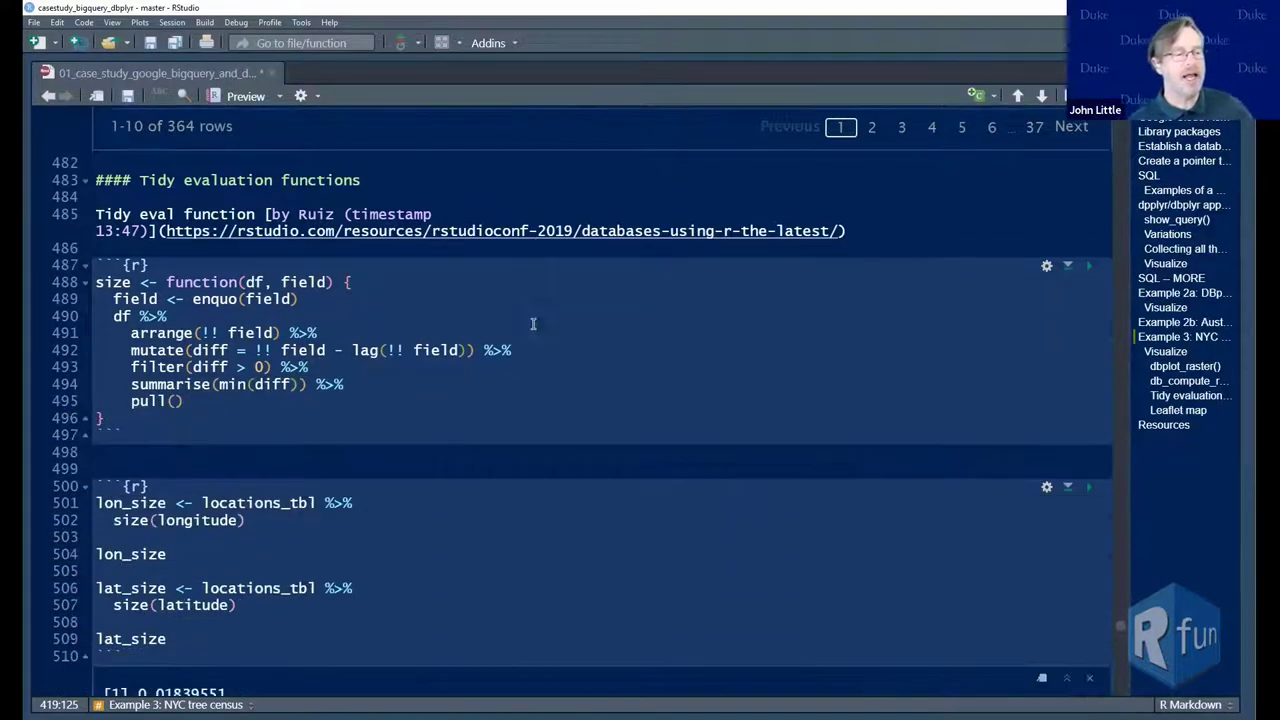
{"action": "left_click_drag", "start_coordinate": [98, 282], "coordinate": [204, 416]}
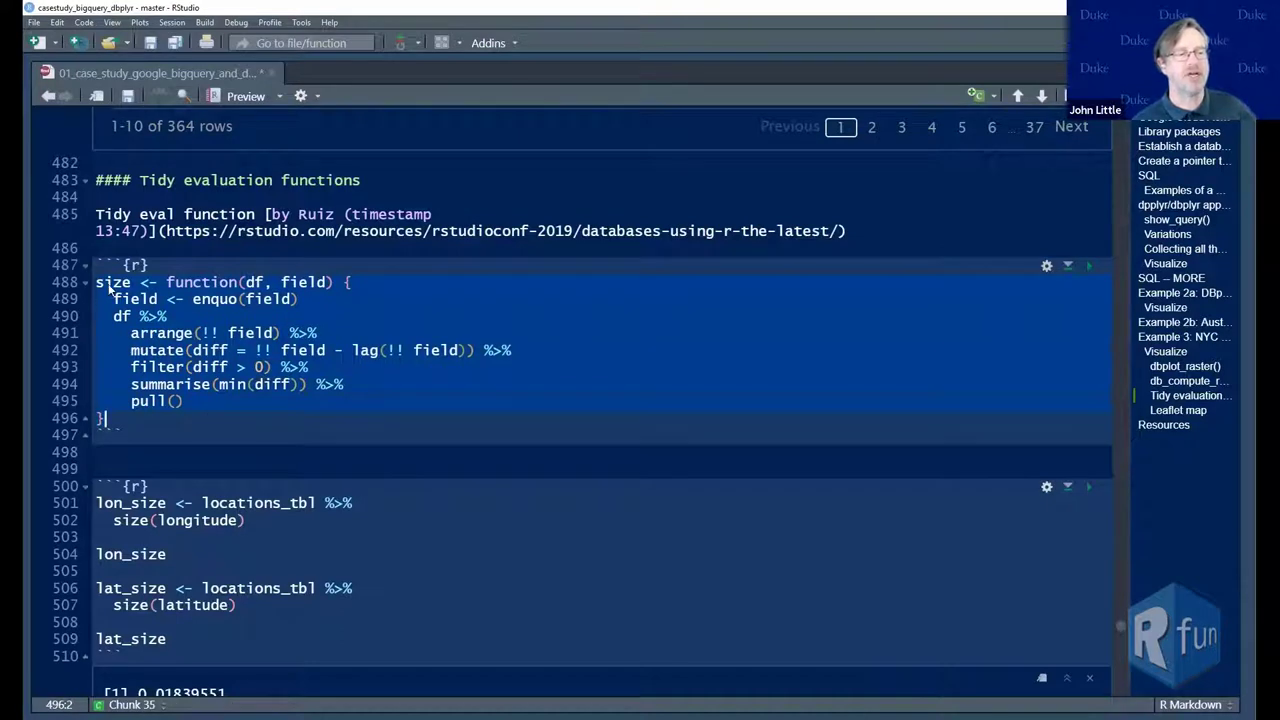
{"action": "left_click", "coordinate": [132, 282]}
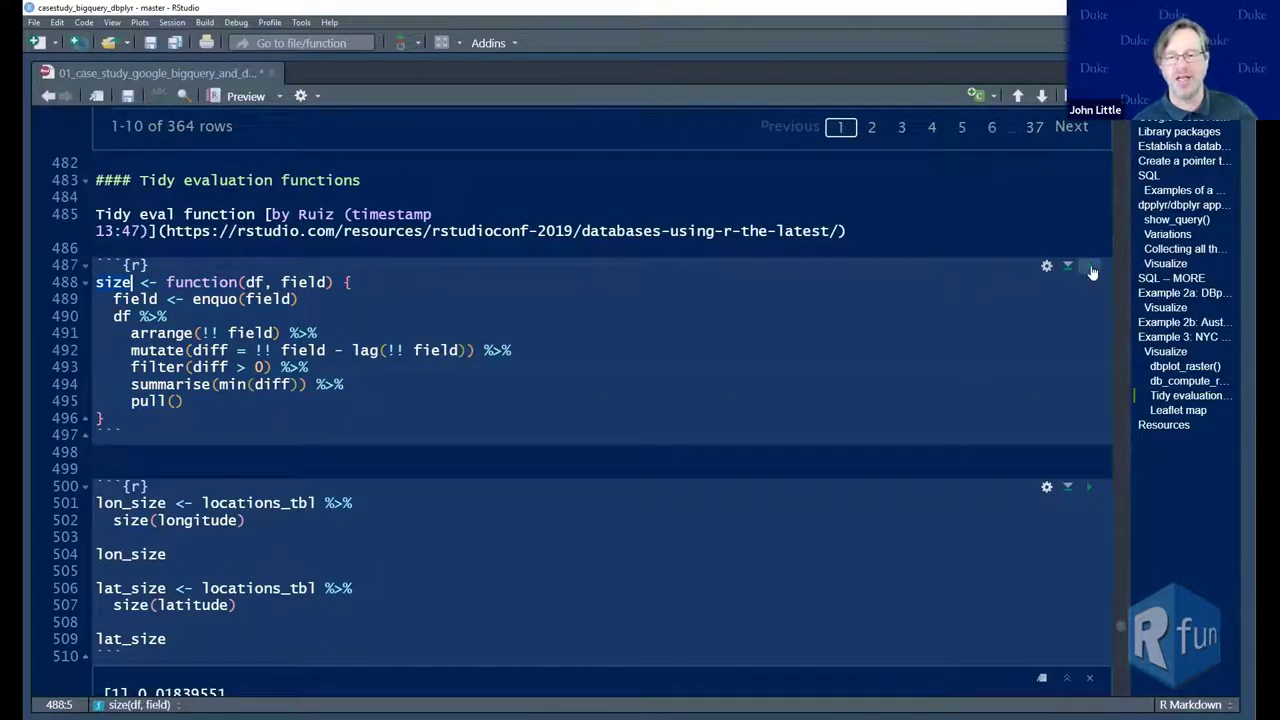
{"action": "key", "text": "Home"}
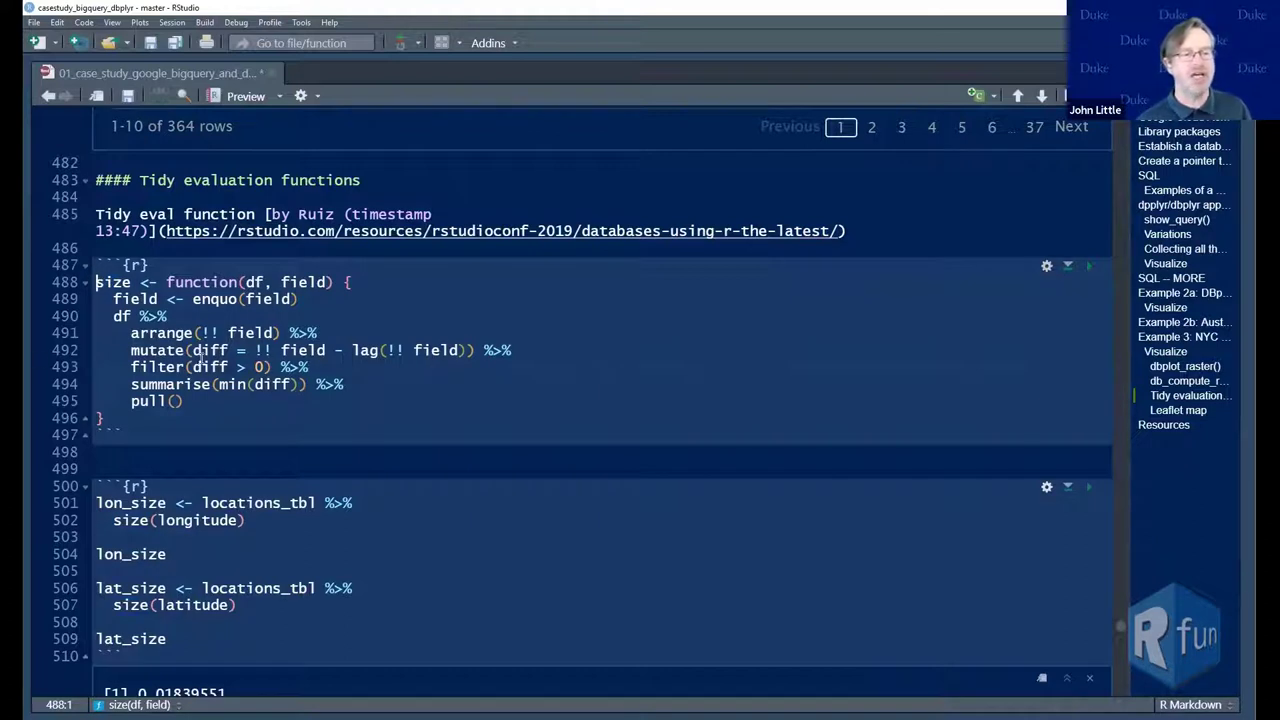
{"action": "left_click", "coordinate": [374, 350]}
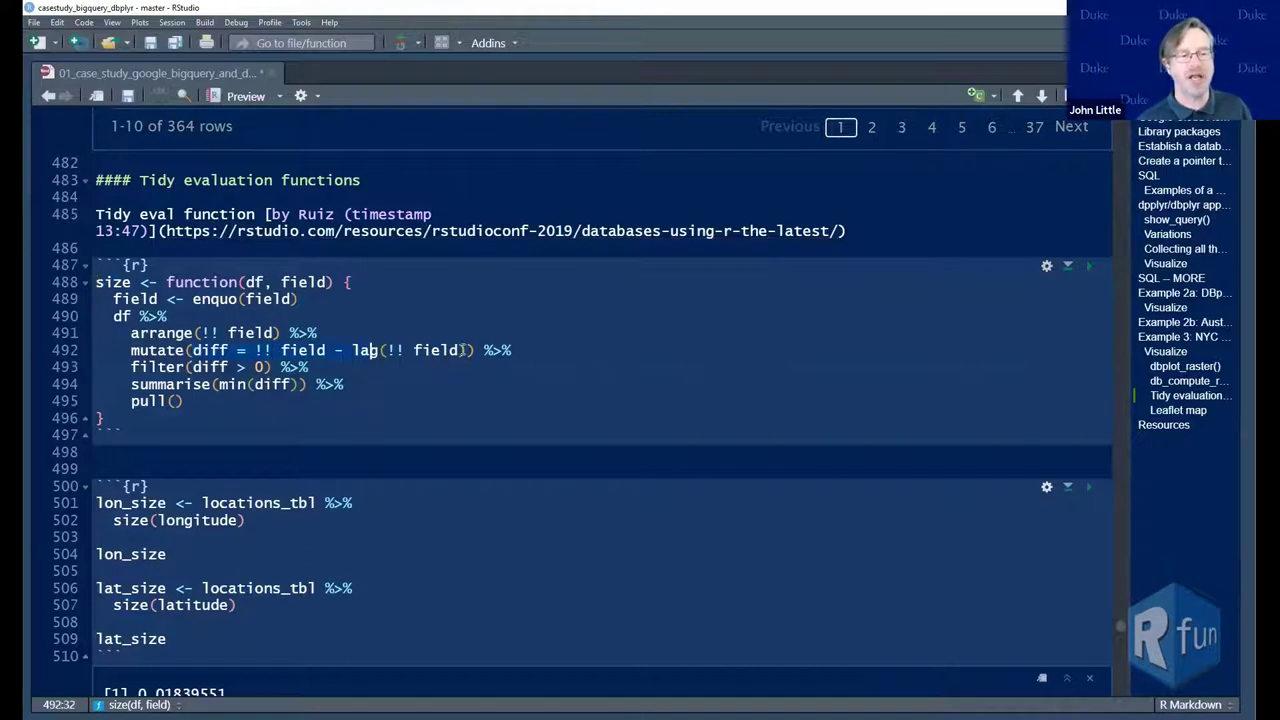
{"action": "left_click", "coordinate": [486, 367]}
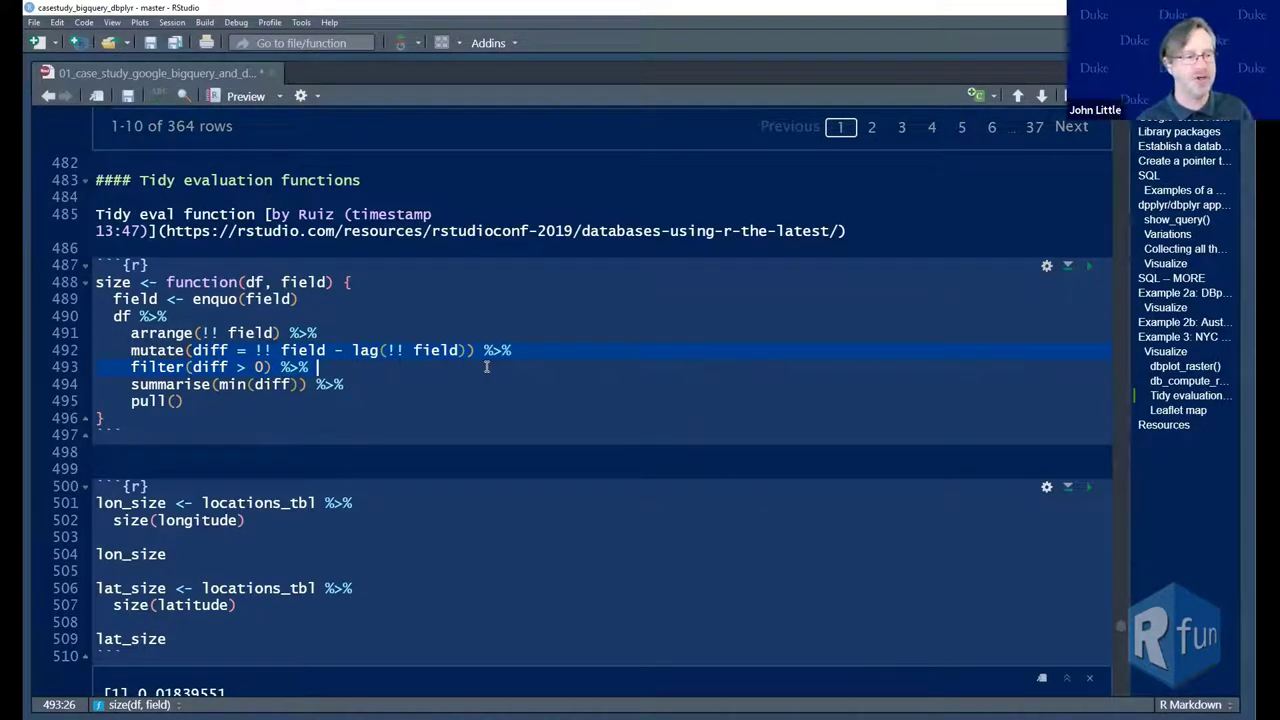
Run the chunk that computes lon_size and lat_size from locations_tbl with the size function
{"action": "scroll", "coordinate": [490, 364], "scroll_direction": "down", "scroll_amount": 4}
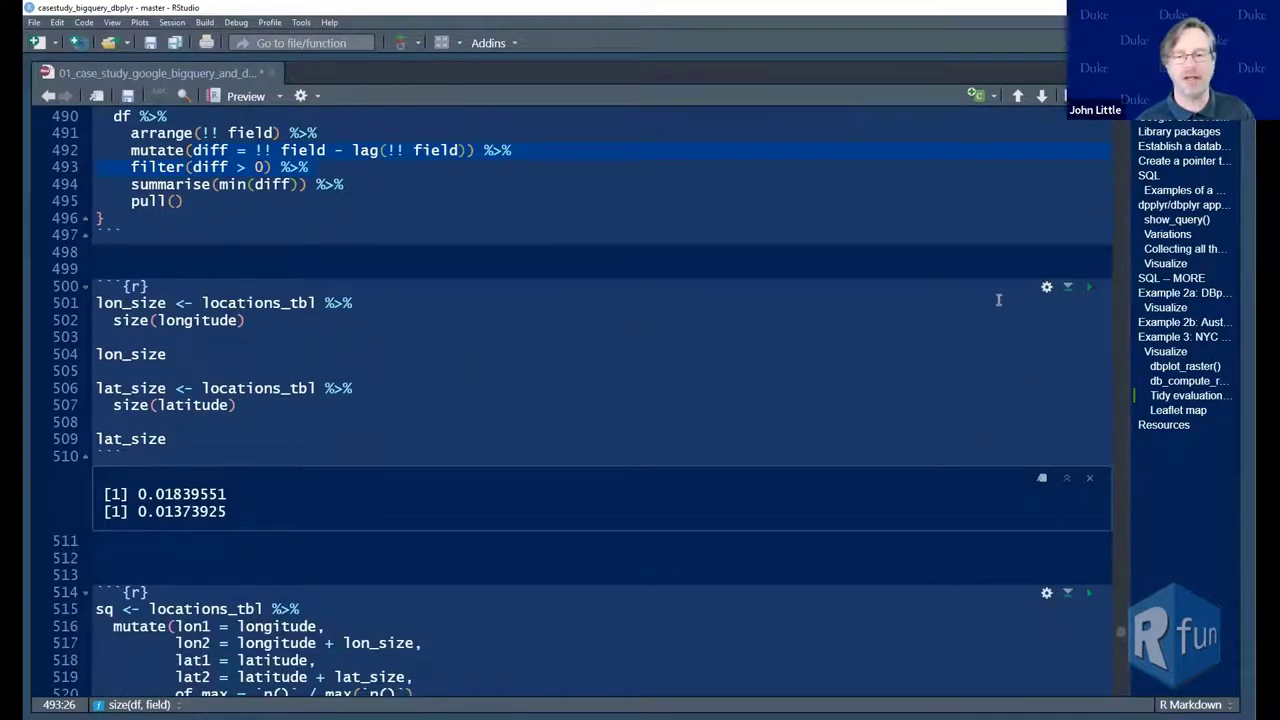
{"action": "key", "text": "Up"}
{"action": "key", "text": "ctrl+Left"}
{"action": "key", "text": "ctrl+Left"}
{"action": "key", "text": "ctrl+Left"}
{"action": "key", "text": "ctrl+Left"}
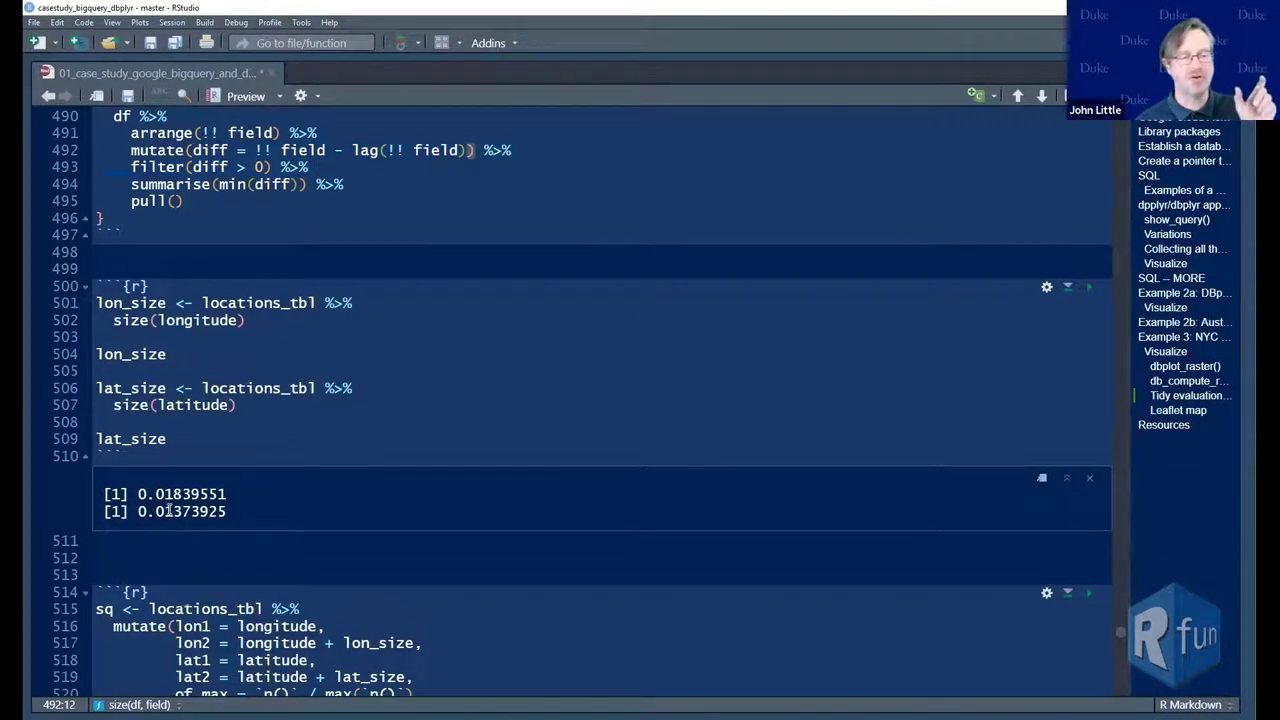
Add a final line sq to the chunk that builds the sq rectangle coordinates, and run the chunk
{"action": "scroll", "coordinate": [168, 511], "scroll_direction": "down", "scroll_amount": 5}
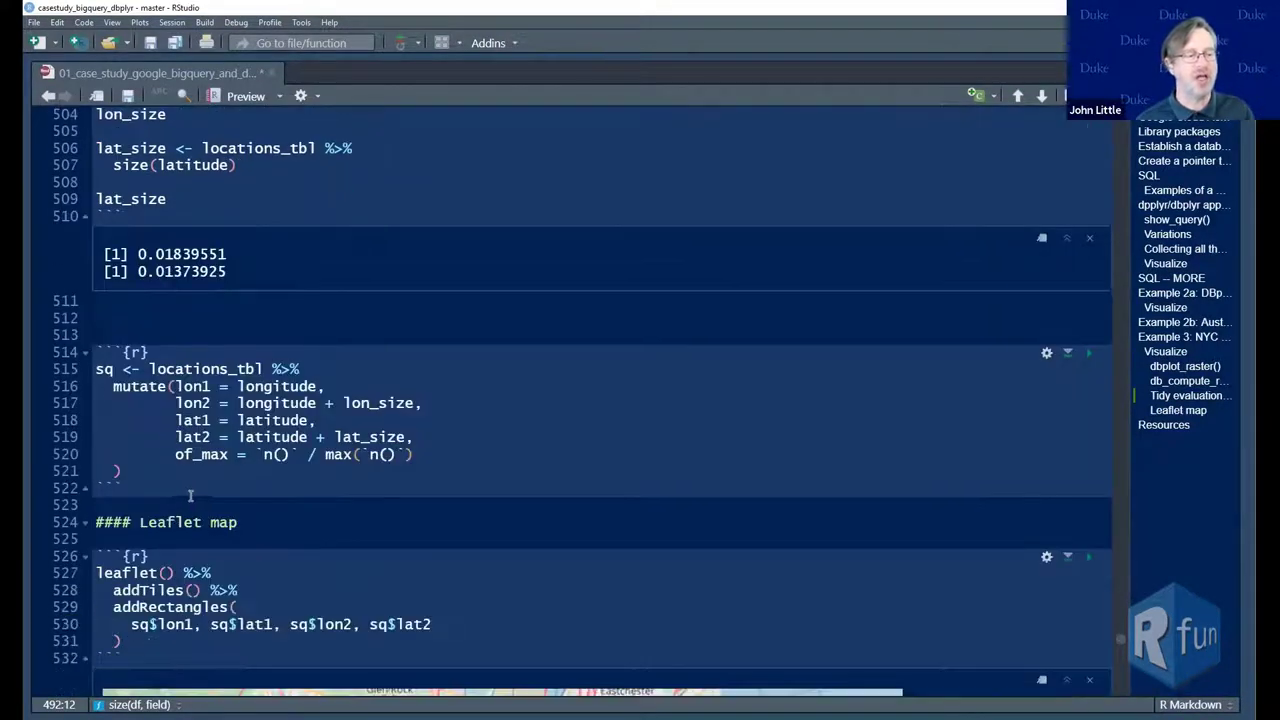
{"action": "left_click_drag", "start_coordinate": [96, 369], "coordinate": [443, 450]}
{"action": "left_click", "coordinate": [165, 467]}
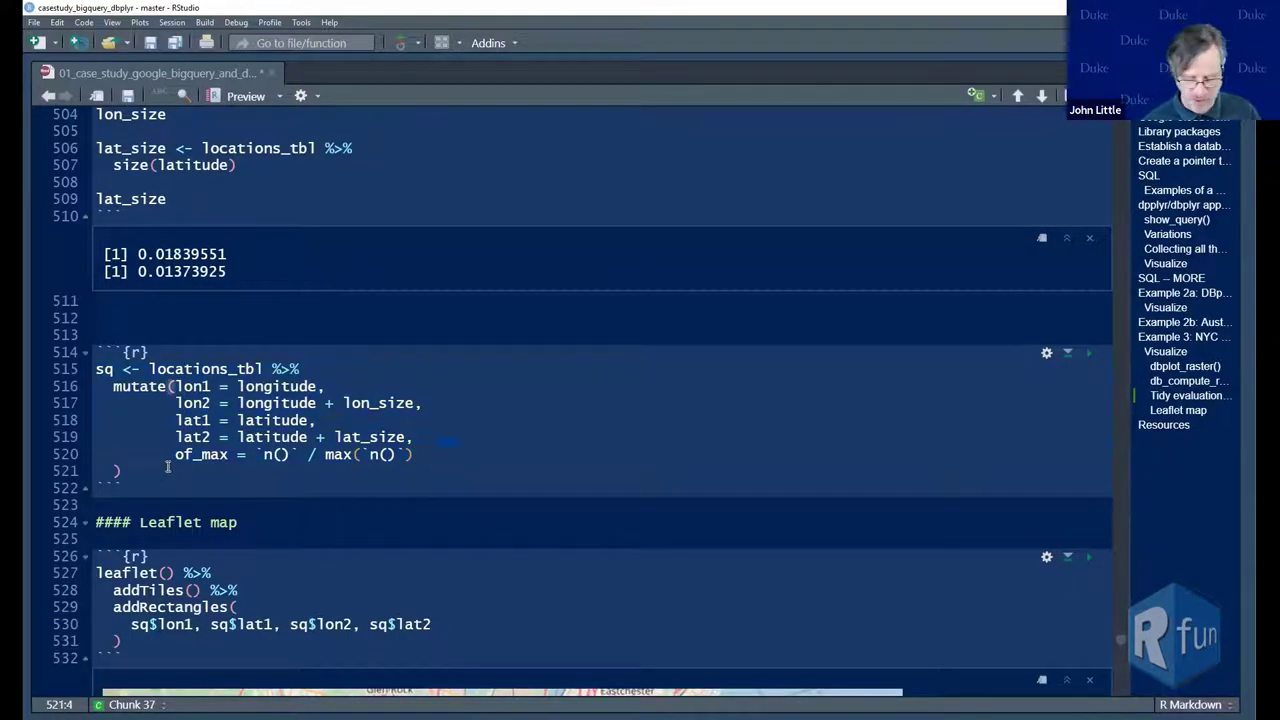
{"action": "key", "text": "Return"}
{"action": "key", "text": "Return"}
{"action": "type", "text": "sq"}
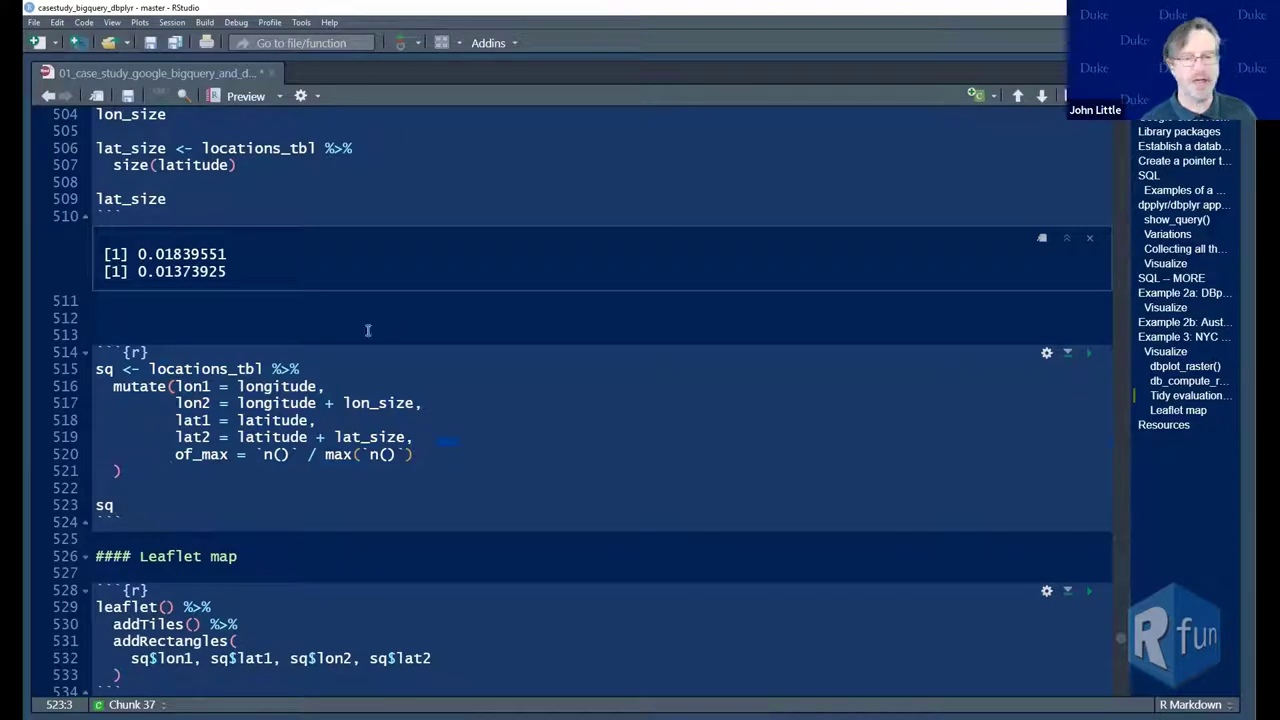
{"action": "left_click", "coordinate": [1088, 353]}
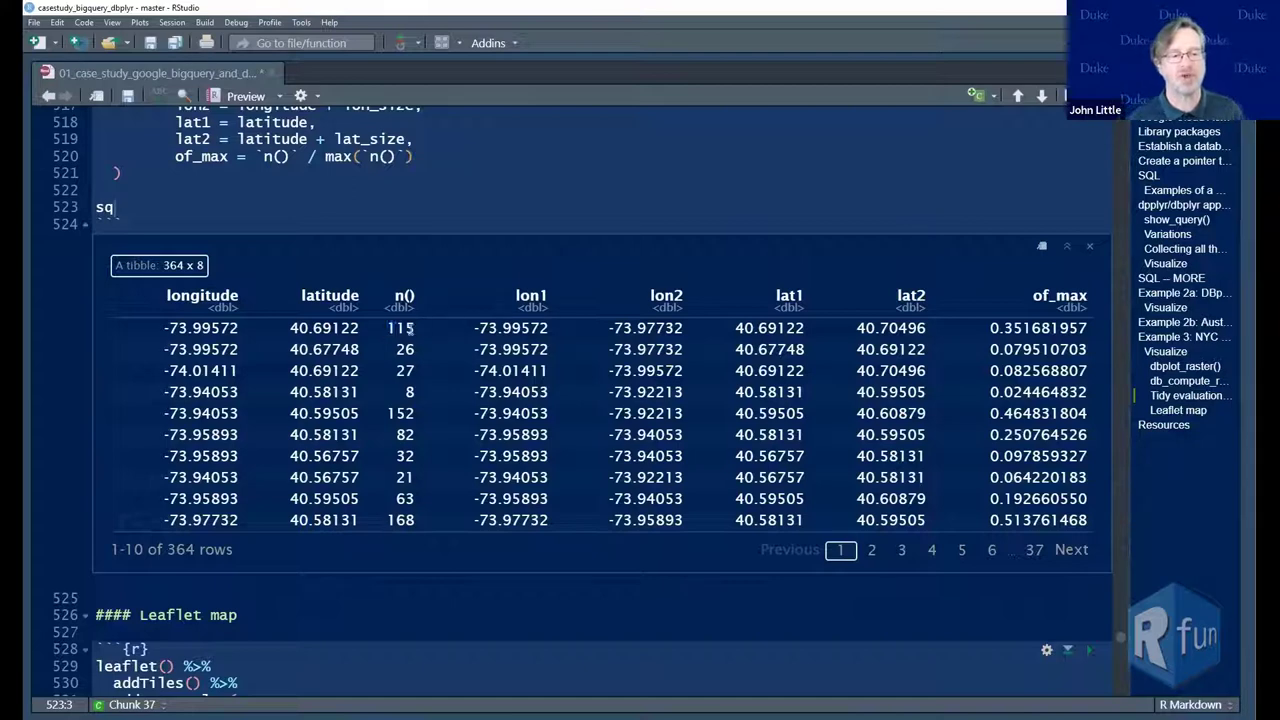
Highlight the n() and of_max values in the first row of the sq table
{"action": "left_click_drag", "start_coordinate": [386, 330], "coordinate": [418, 330]}
{"action": "left_click_drag", "start_coordinate": [984, 328], "coordinate": [1095, 328]}
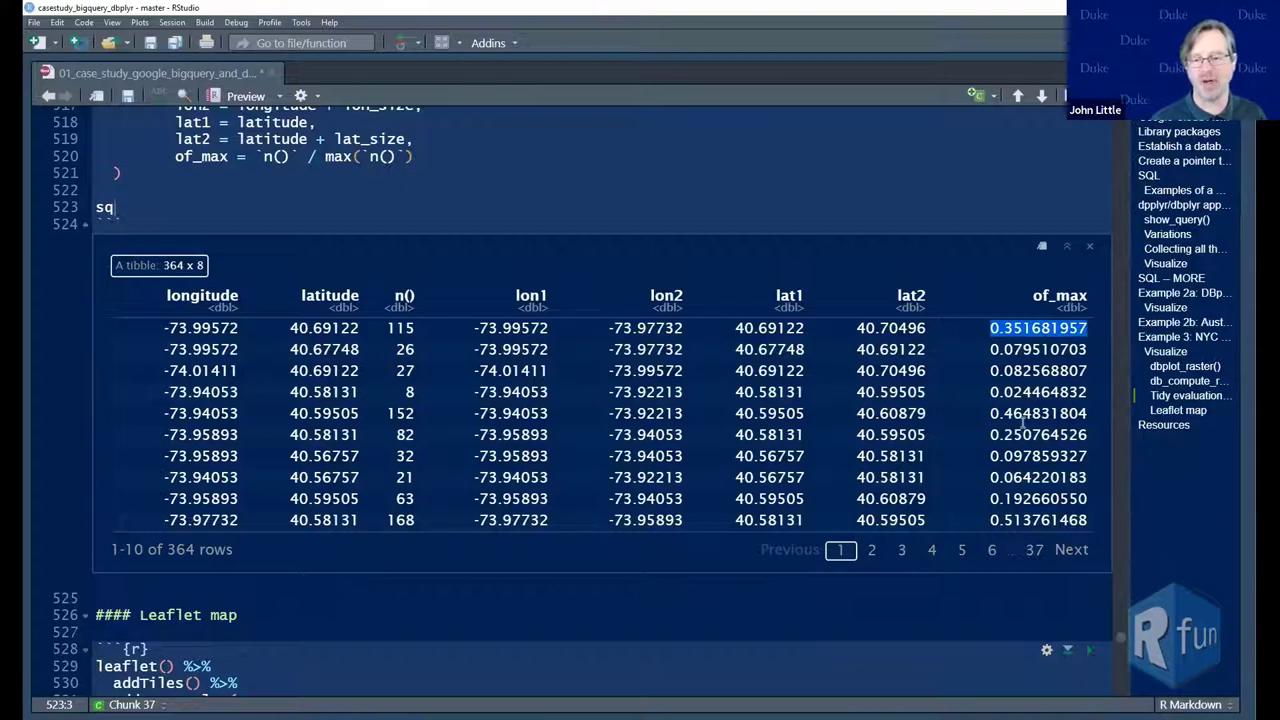
{"action": "scroll", "coordinate": [1046, 404], "scroll_direction": "down", "scroll_amount": 5}
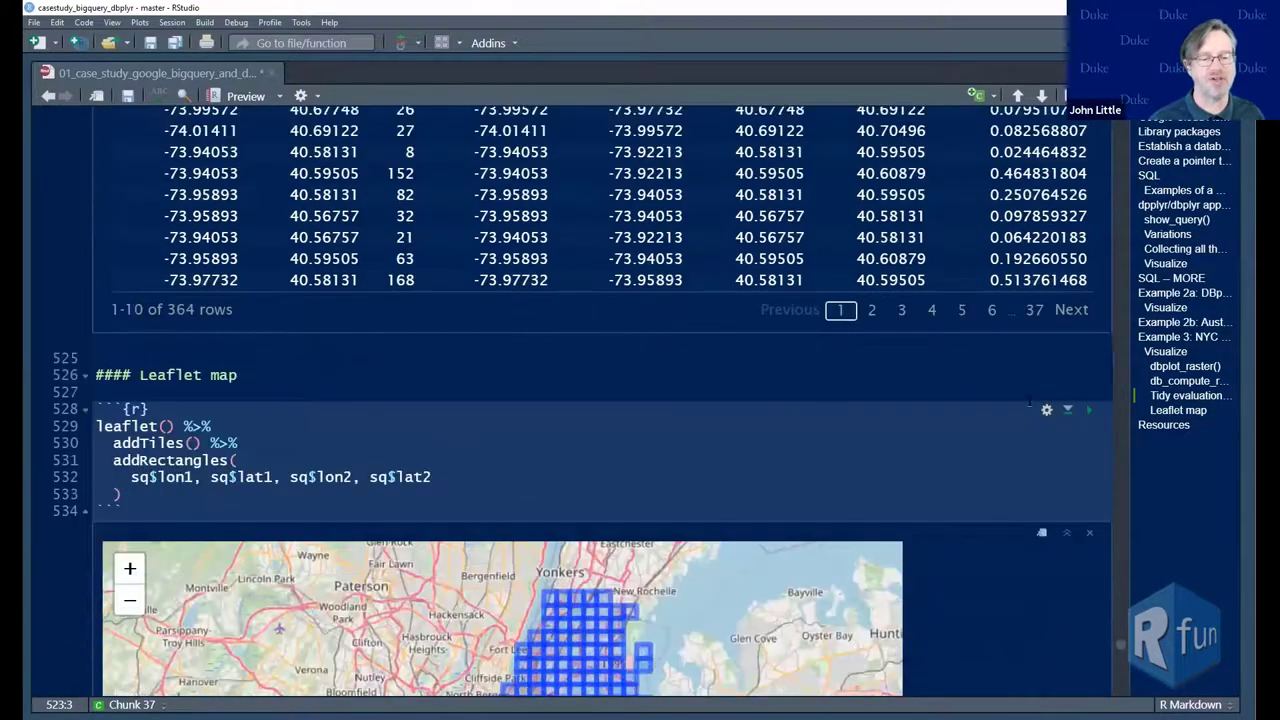
{"action": "scroll", "coordinate": [1040, 402], "scroll_direction": "down", "scroll_amount": 3}
{"action": "scroll", "coordinate": [1020, 398], "scroll_direction": "up", "scroll_amount": 6}
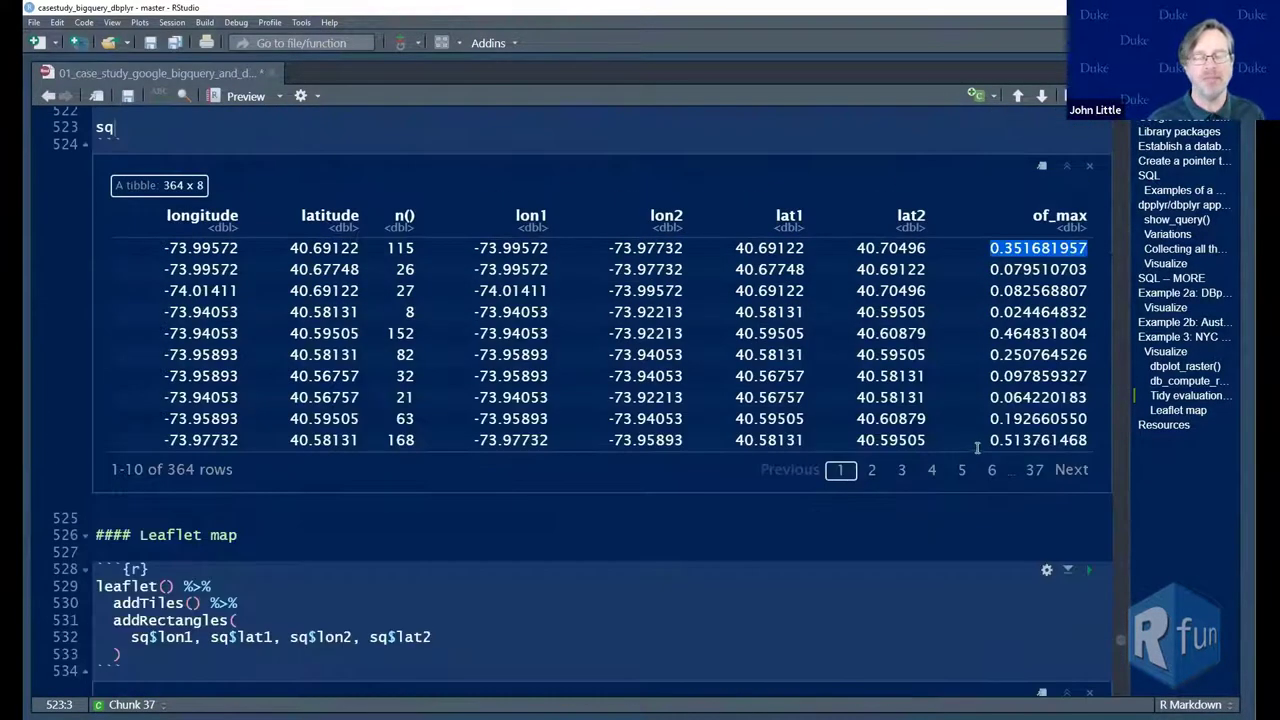
Review the Leaflet map chunk, pointing out leaflet and the sq columns passed to addRectangles
{"action": "scroll", "coordinate": [1007, 290], "scroll_direction": "down", "scroll_amount": 8}
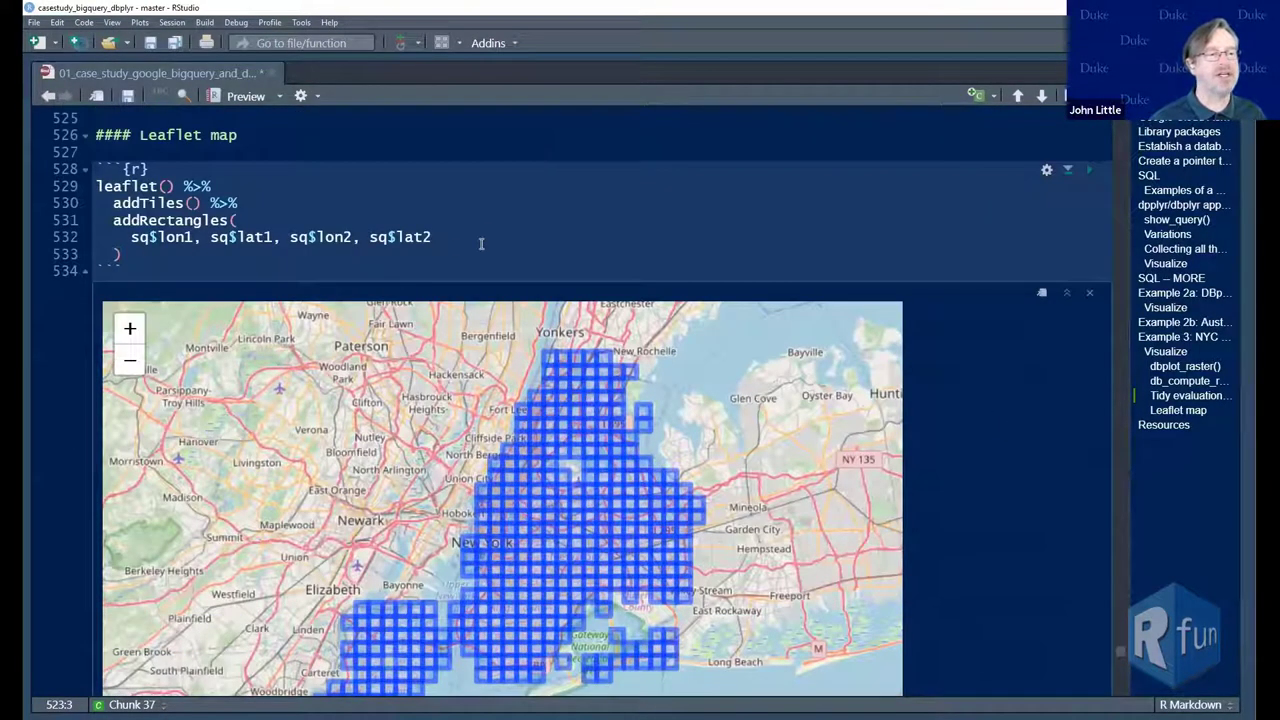
{"action": "scroll", "coordinate": [481, 243], "scroll_direction": "up", "scroll_amount": 6}
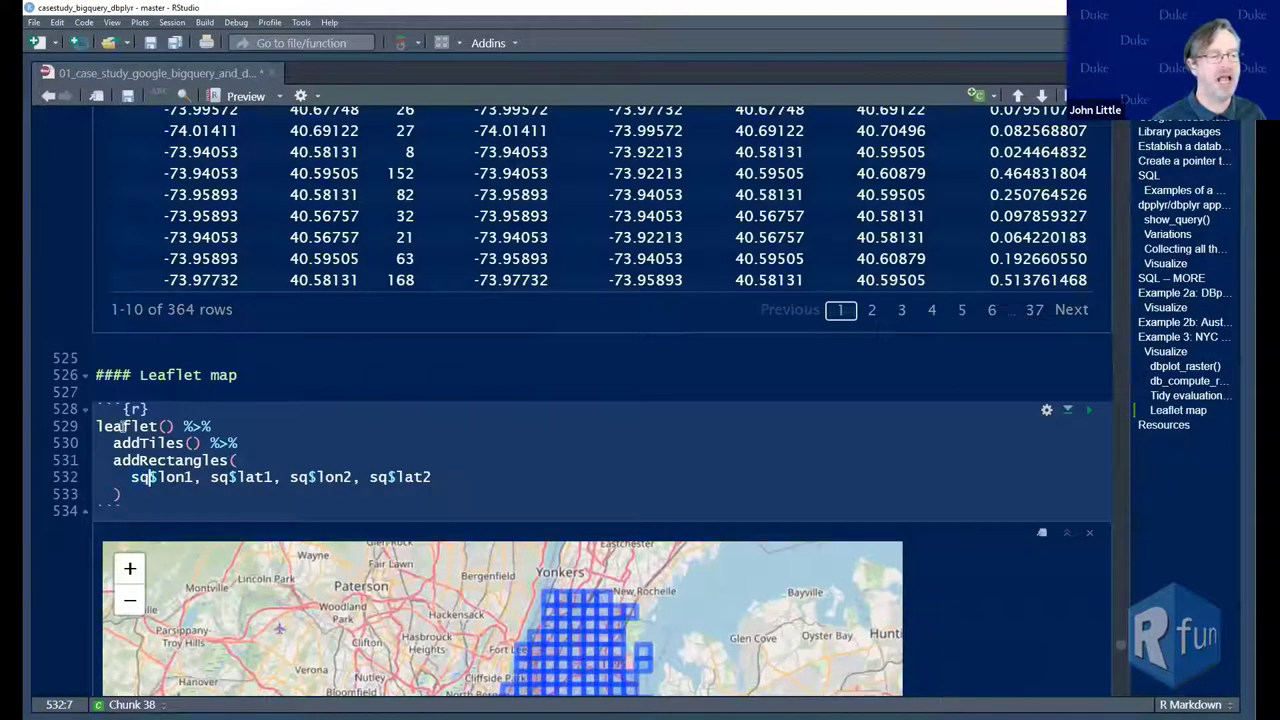
{"action": "scroll", "coordinate": [971, 487], "scroll_direction": "down", "scroll_amount": 4}
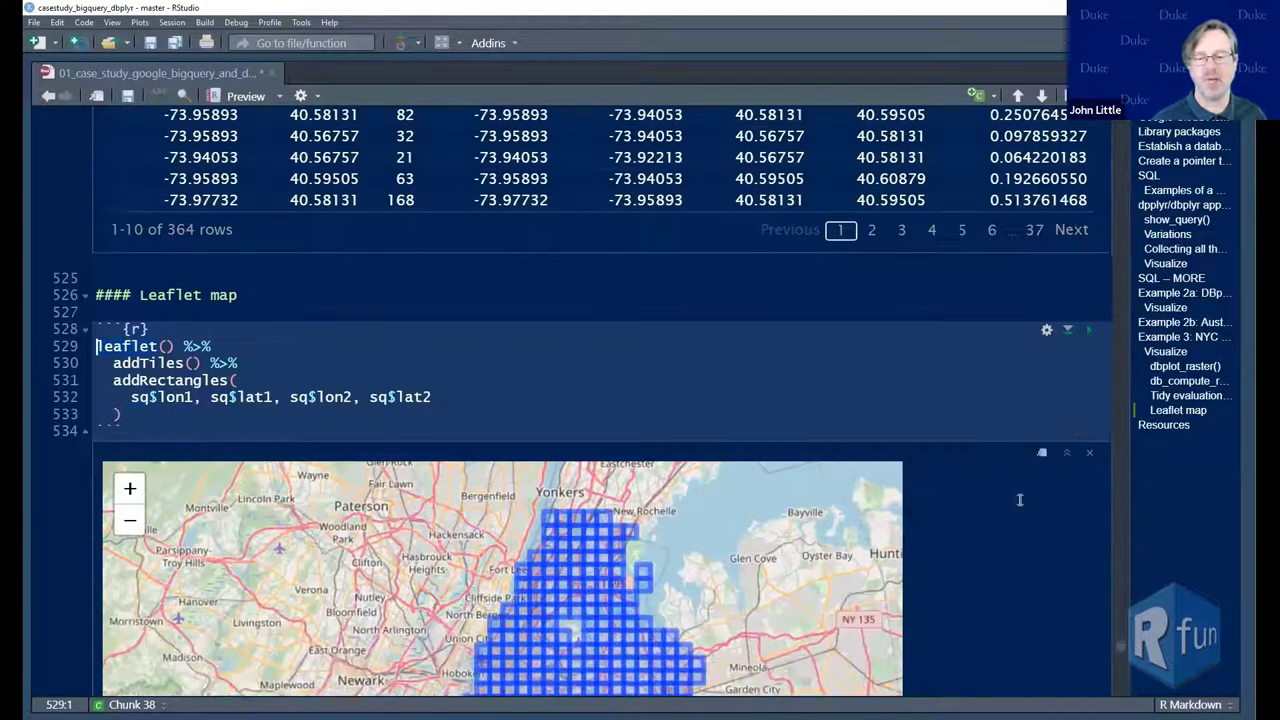
Examine the blue rectangle grid over New York City on the Leaflet map at wider and closer zoom levels
{"action": "scroll", "coordinate": [970, 450], "scroll_direction": "down", "scroll_amount": 2}
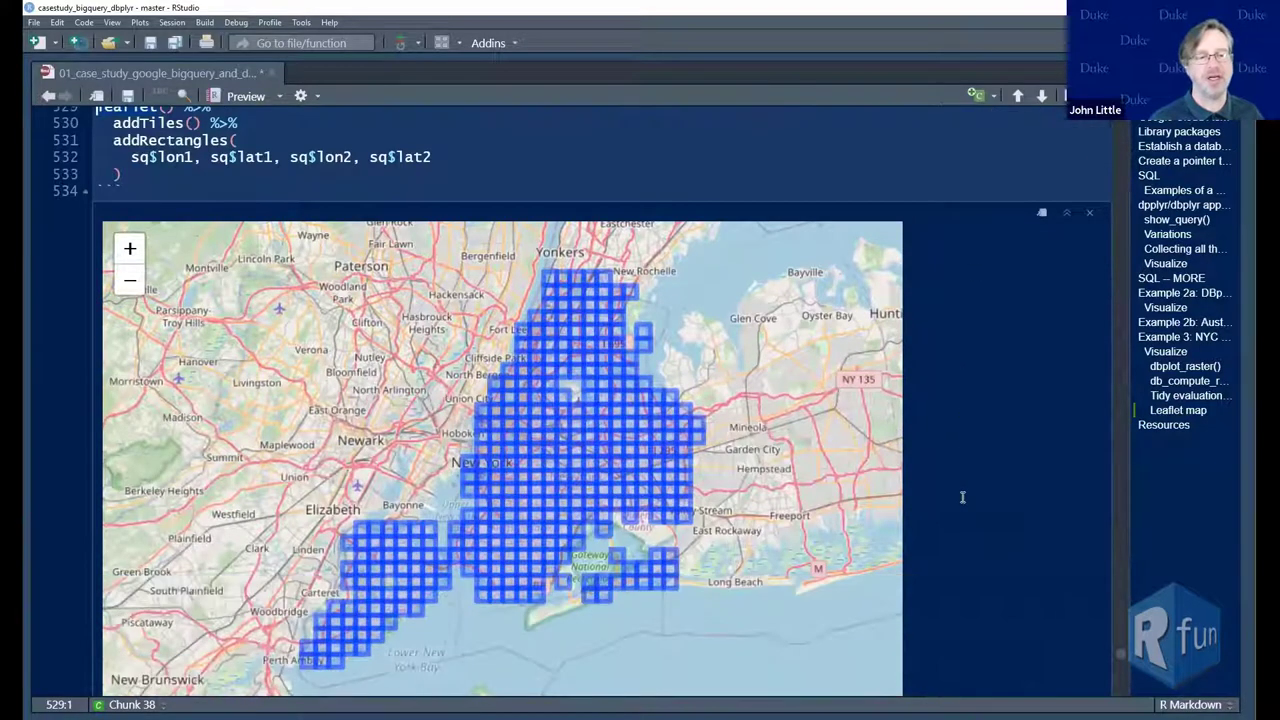
{"action": "scroll", "coordinate": [962, 497], "scroll_direction": "down", "scroll_amount": 2}
{"action": "left_click", "coordinate": [129, 201]}
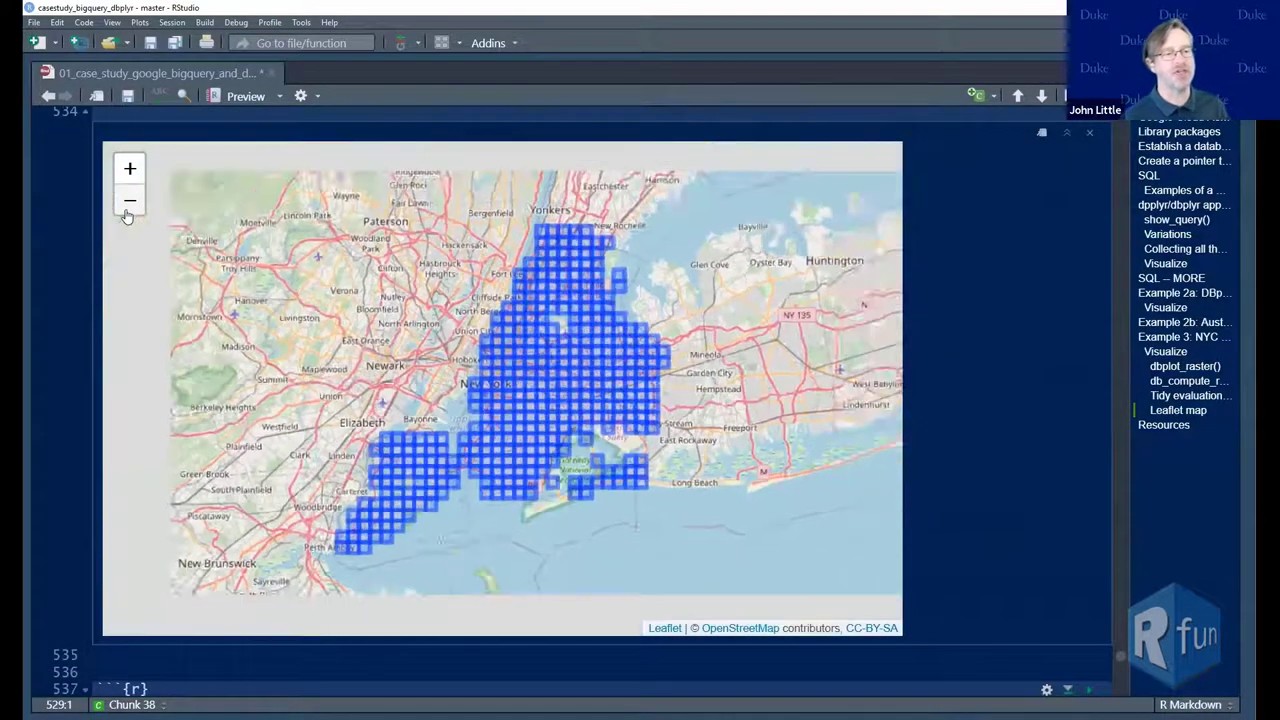
{"action": "left_click", "coordinate": [130, 170]}
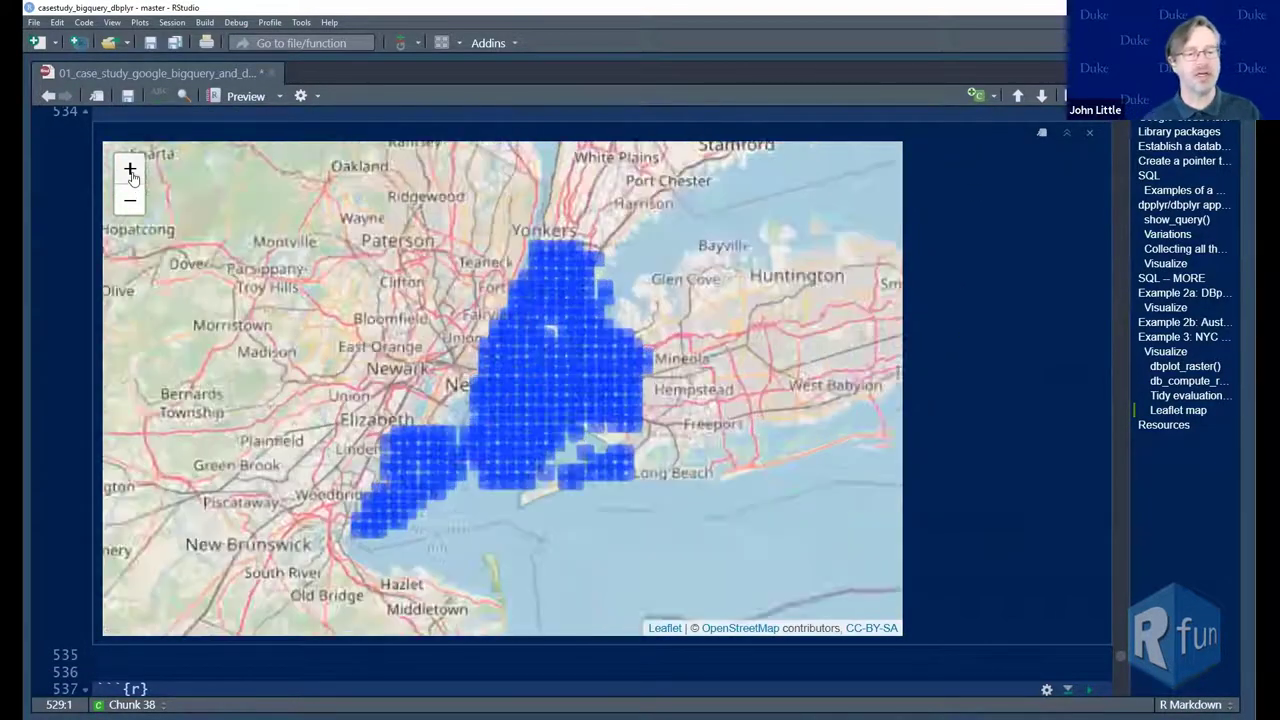
{"action": "left_click", "coordinate": [130, 170]}
{"action": "left_click", "coordinate": [130, 170]}
{"action": "left_click", "coordinate": [130, 170]}
{"action": "left_click", "coordinate": [130, 201]}
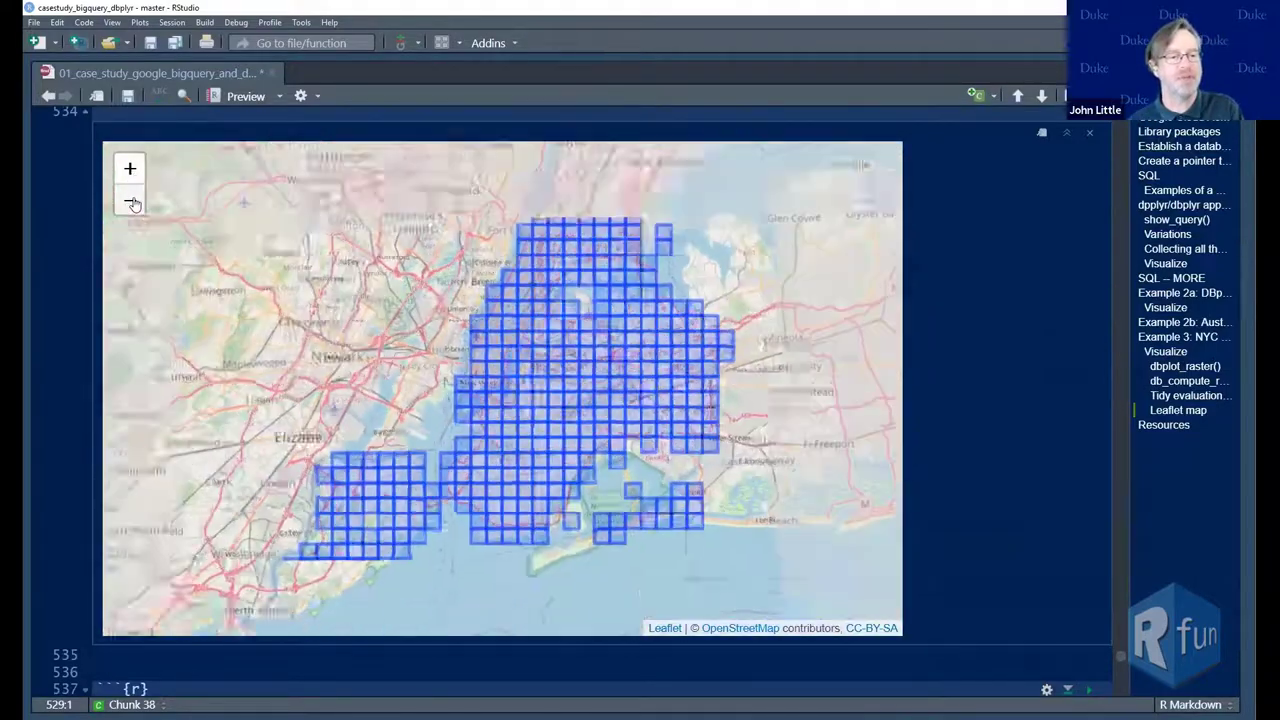
{"action": "left_click", "coordinate": [130, 201]}
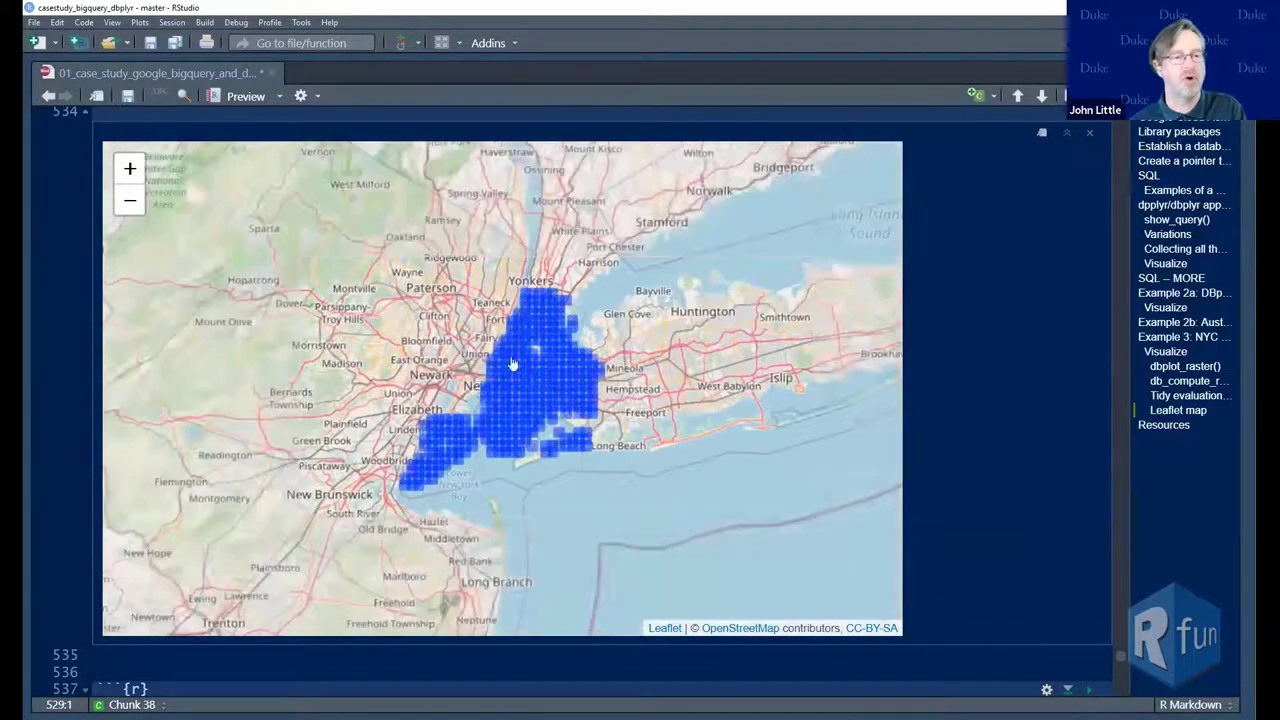
{"action": "left_click", "coordinate": [130, 170]}
{"action": "left_click", "coordinate": [130, 170]}
{"action": "left_click", "coordinate": [130, 170]}
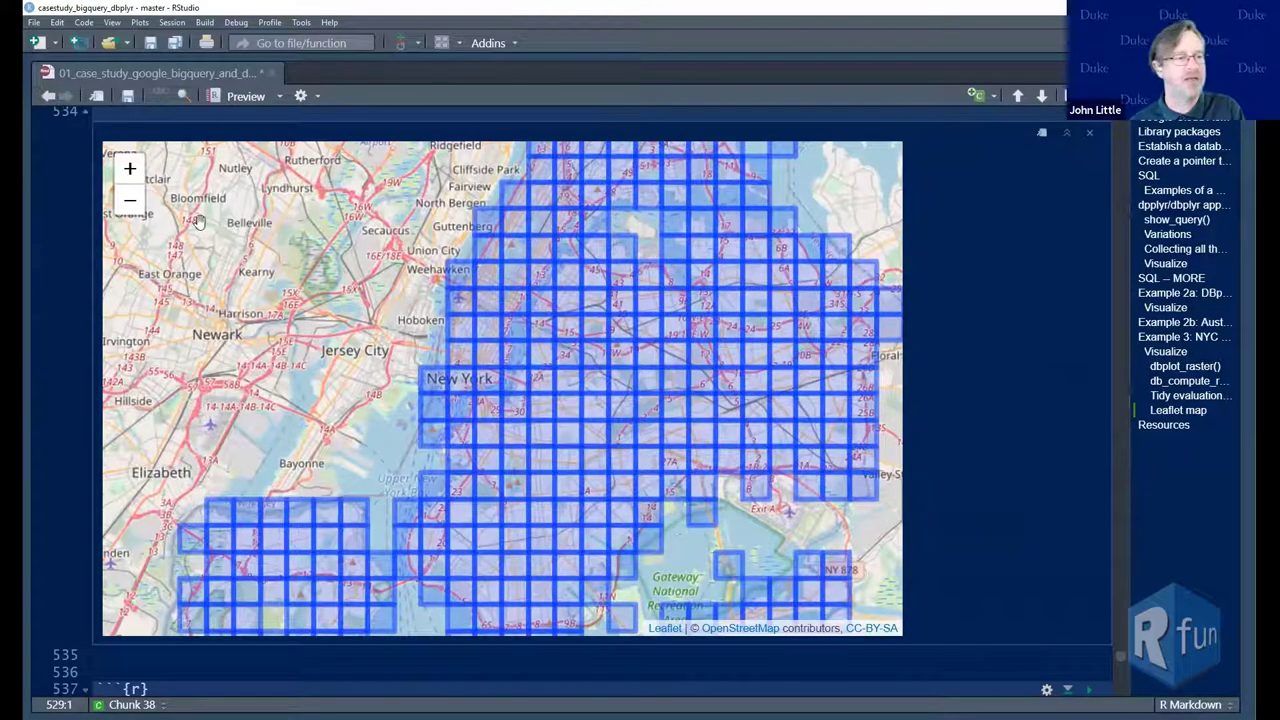
{"action": "left_click", "coordinate": [129, 203]}
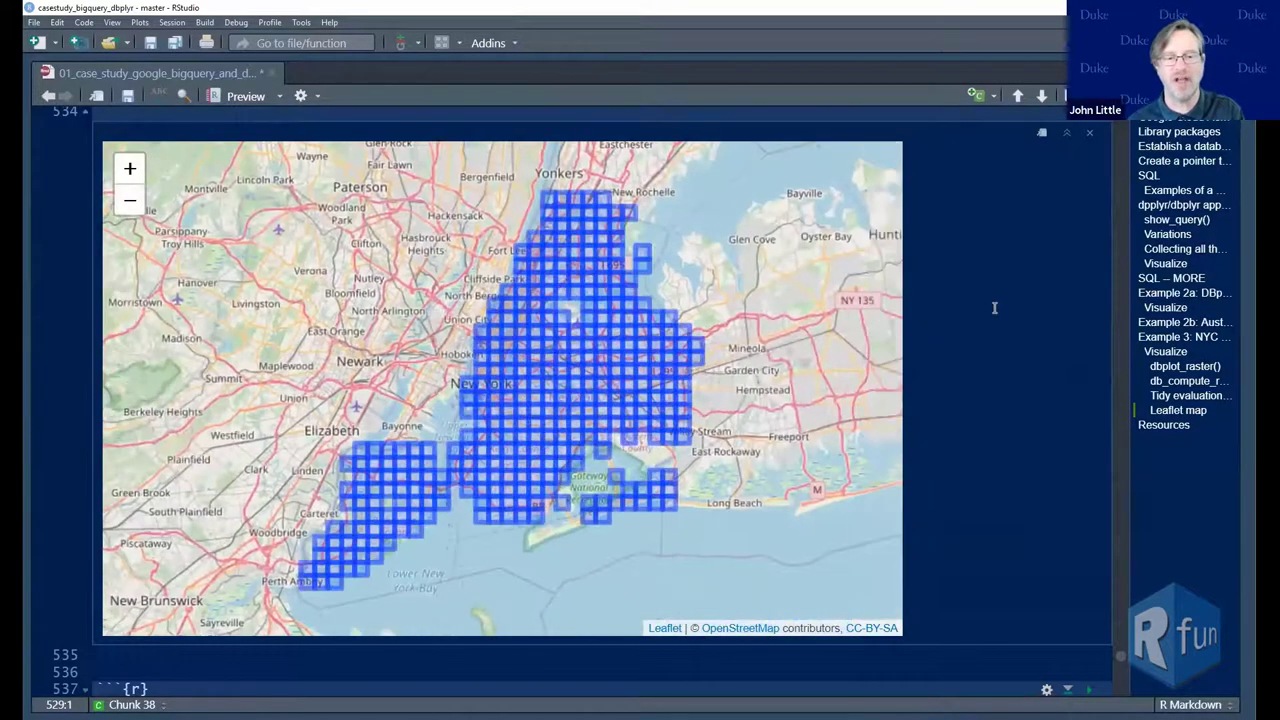
Review the fancy Leaflet chunk, pointing out leaflet, addTiles, the addRectangles arguments, addProviderTiles with CartoDB.Positron and the forestgreen fillColor
{"action": "scroll", "coordinate": [990, 307], "scroll_direction": "down", "scroll_amount": 5}
{"action": "scroll", "coordinate": [987, 307], "scroll_direction": "up", "scroll_amount": 1}
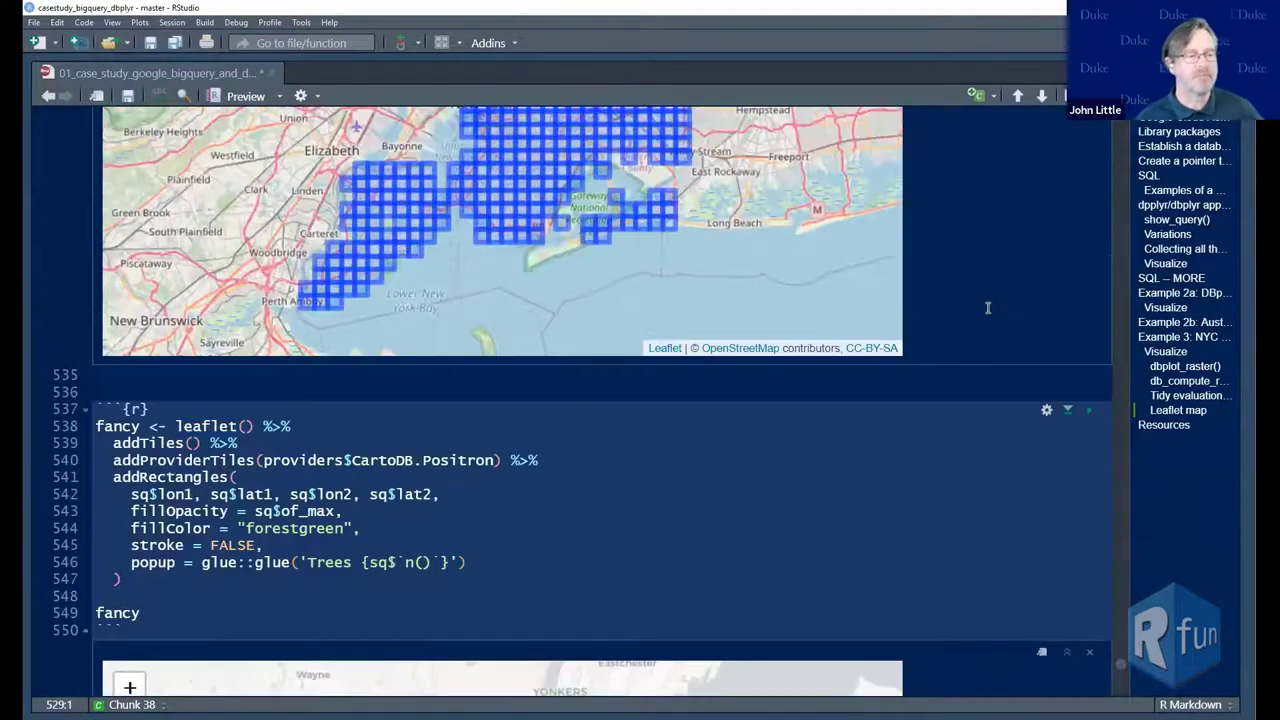
{"action": "scroll", "coordinate": [987, 307], "scroll_direction": "down", "scroll_amount": 2}
{"action": "scroll", "coordinate": [986, 303], "scroll_direction": "up", "scroll_amount": 4}
{"action": "scroll", "coordinate": [986, 303], "scroll_direction": "up", "scroll_amount": 2}
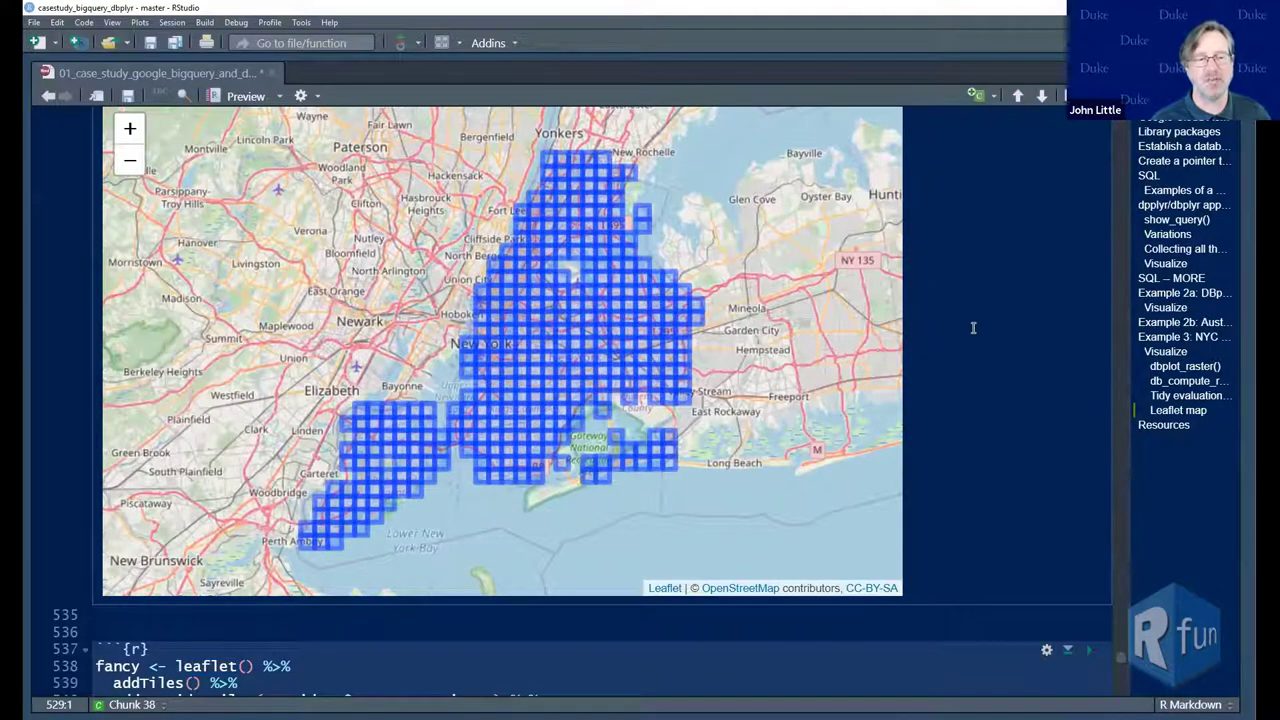
{"action": "scroll", "coordinate": [973, 327], "scroll_direction": "down", "scroll_amount": 3}
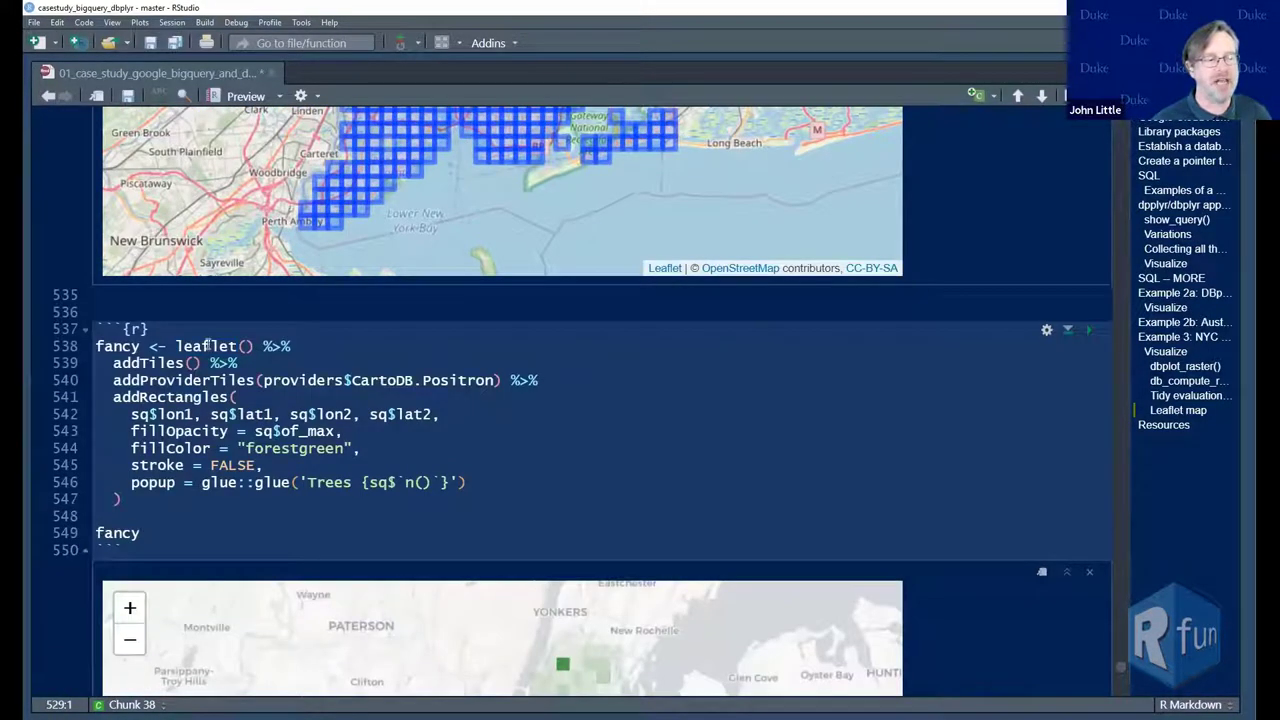
{"action": "left_click", "coordinate": [238, 346]}
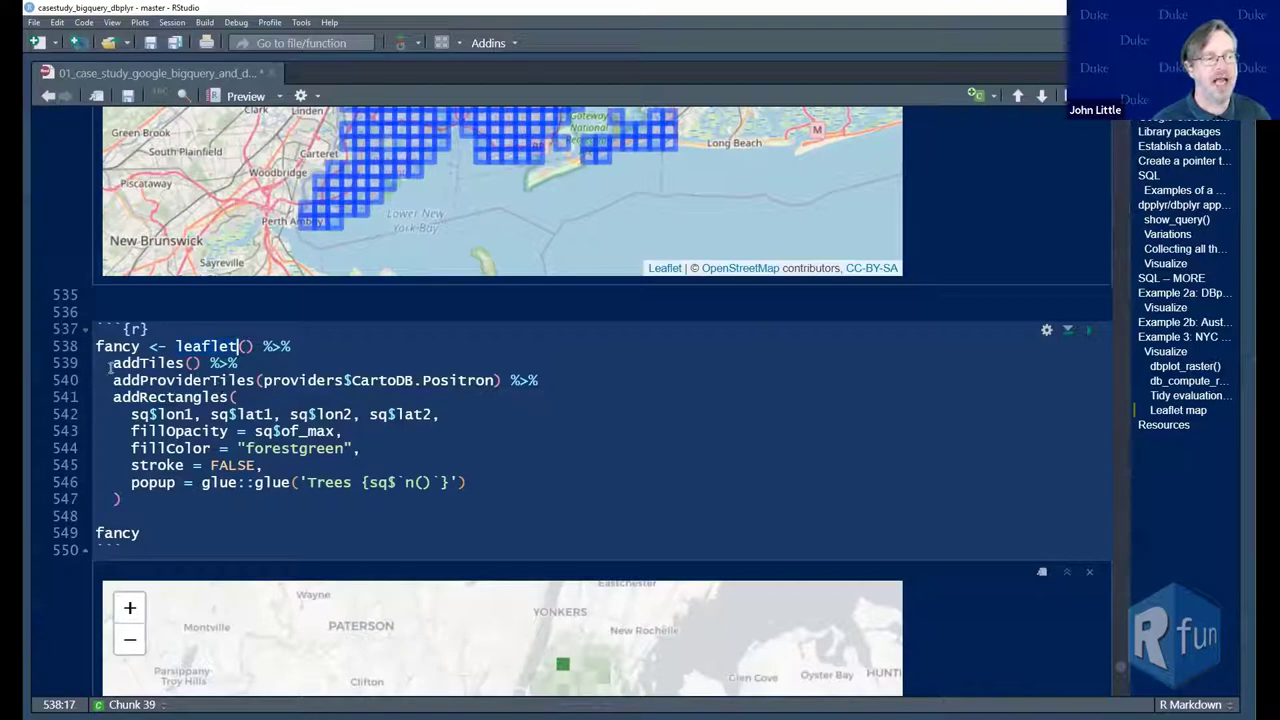
{"action": "left_click_drag", "start_coordinate": [110, 368], "coordinate": [236, 399]}
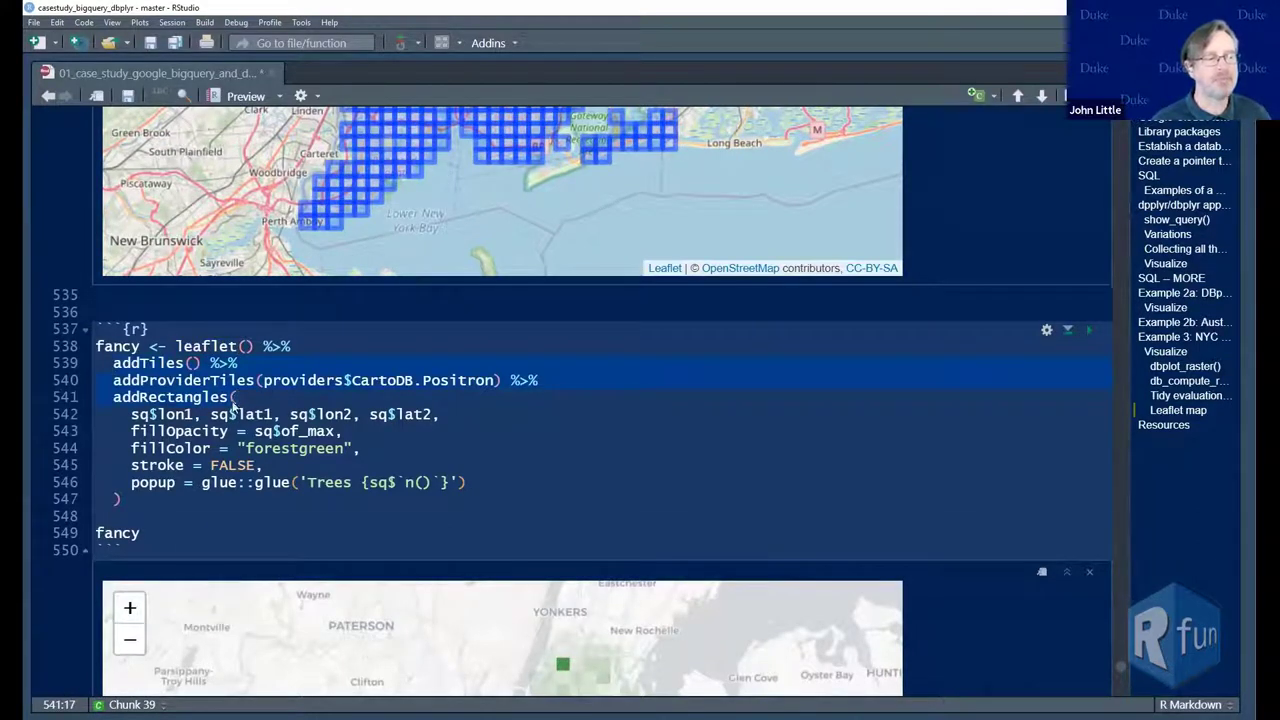
{"action": "left_click_drag", "start_coordinate": [110, 396], "coordinate": [463, 484]}
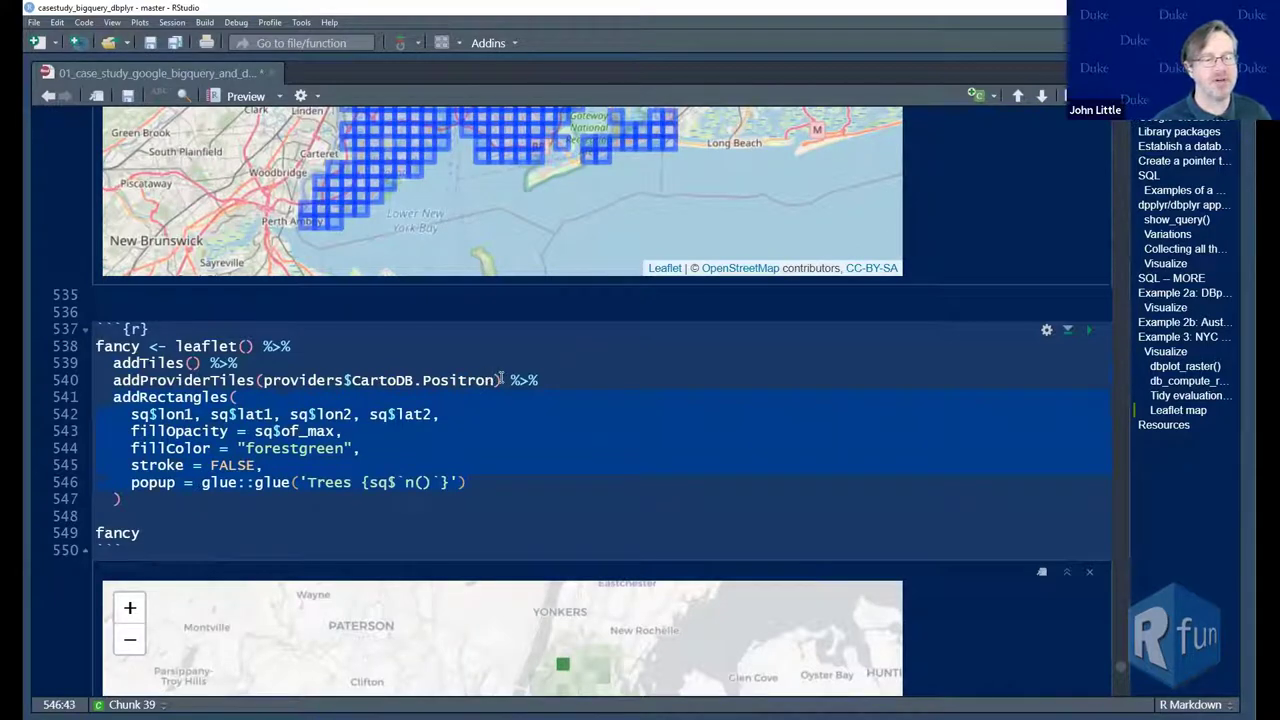
{"action": "left_click", "coordinate": [120, 380]}
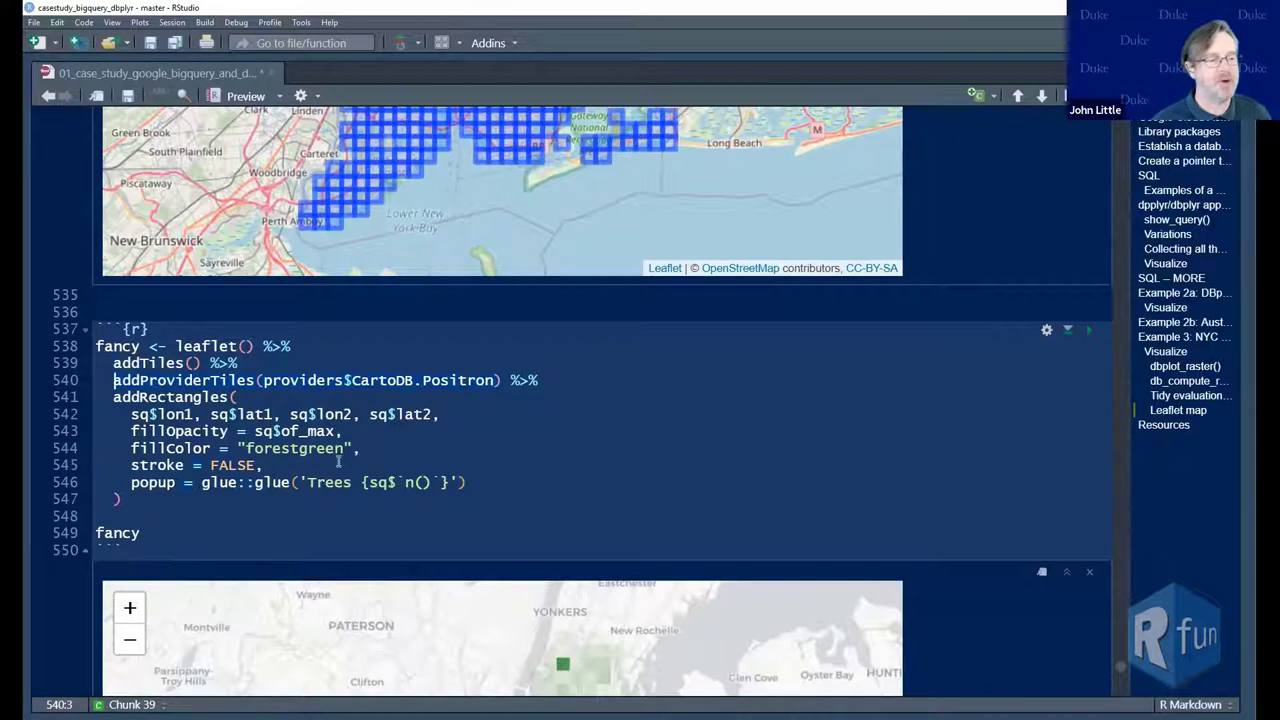
{"action": "left_click", "coordinate": [345, 448]}
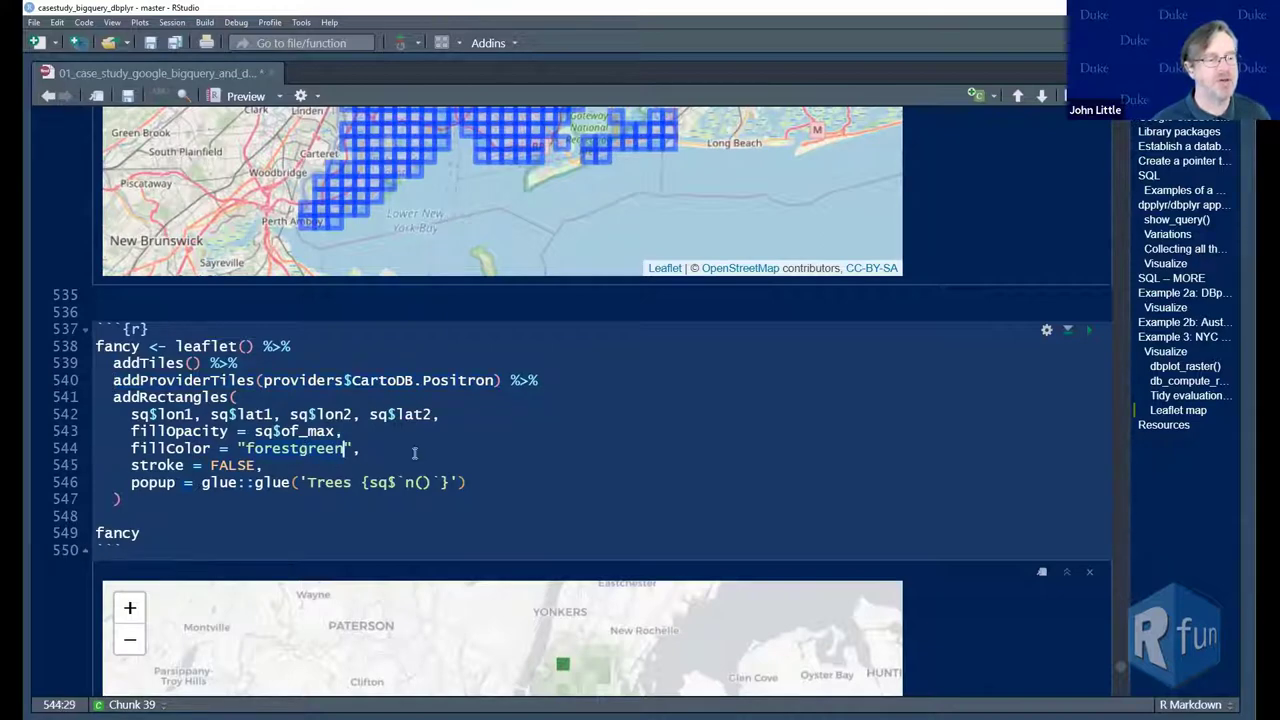
Highlight of_max in the fancy chunk's fillOpacity argument and check it against the of_max column of the sq table
{"action": "scroll", "coordinate": [442, 453], "scroll_direction": "down", "scroll_amount": 2}
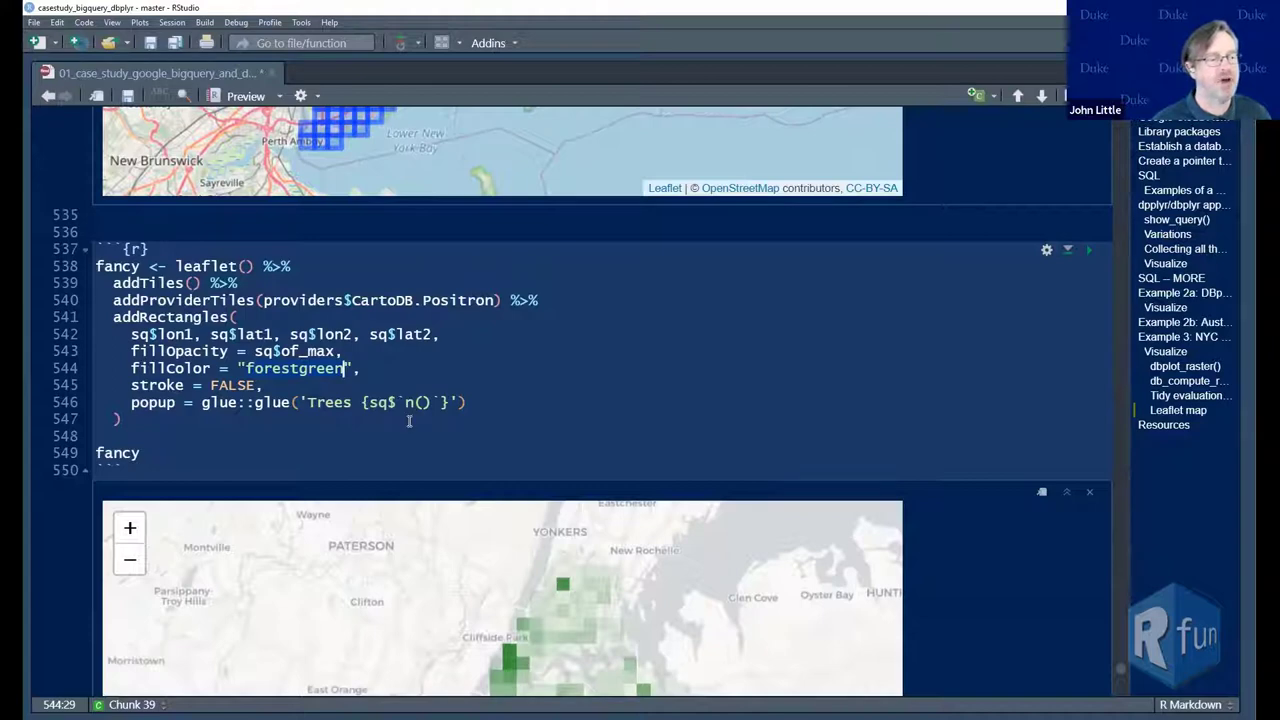
{"action": "scroll", "coordinate": [409, 421], "scroll_direction": "up", "scroll_amount": 1}
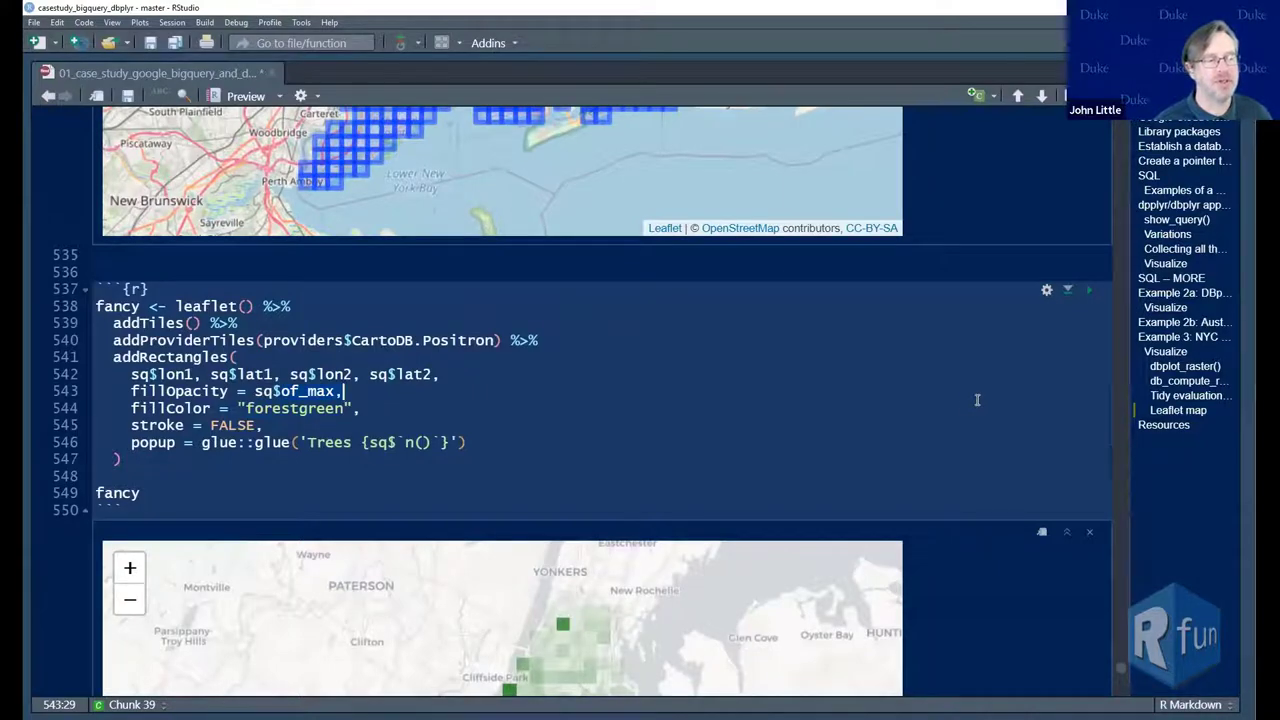
{"action": "scroll", "coordinate": [977, 400], "scroll_direction": "up", "scroll_amount": 15}
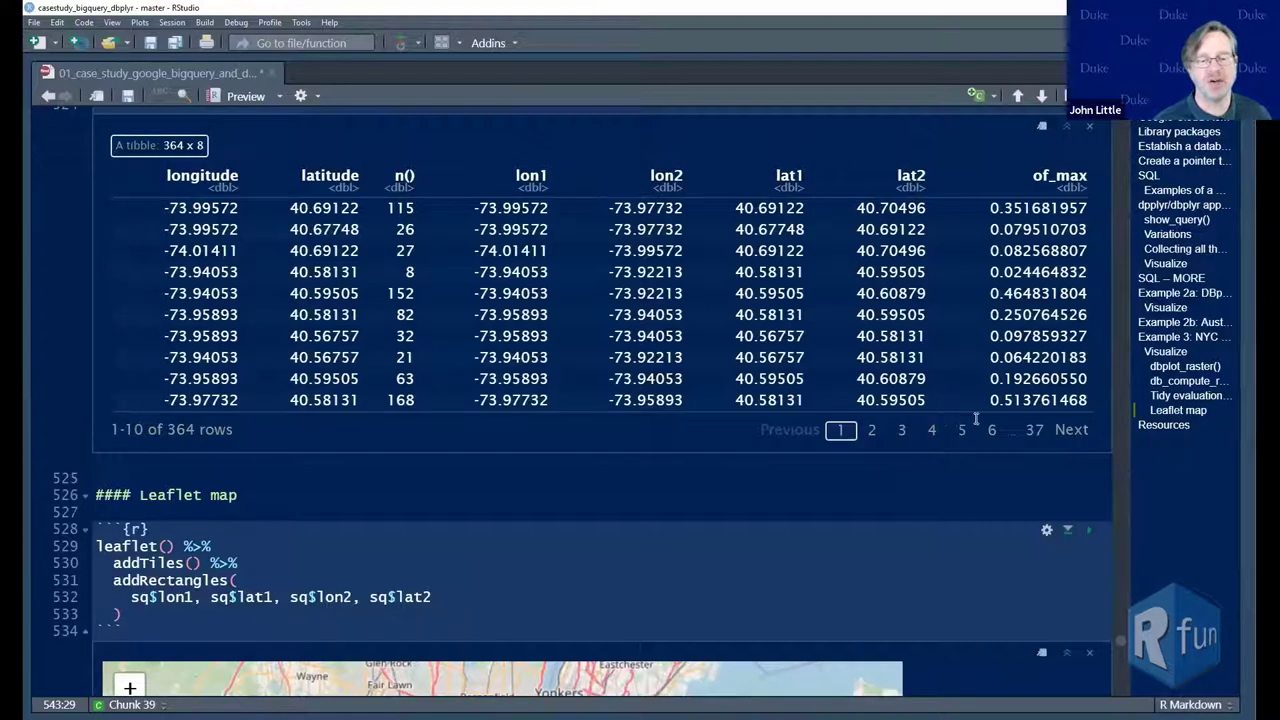
{"action": "scroll", "coordinate": [976, 418], "scroll_direction": "down", "scroll_amount": 10}
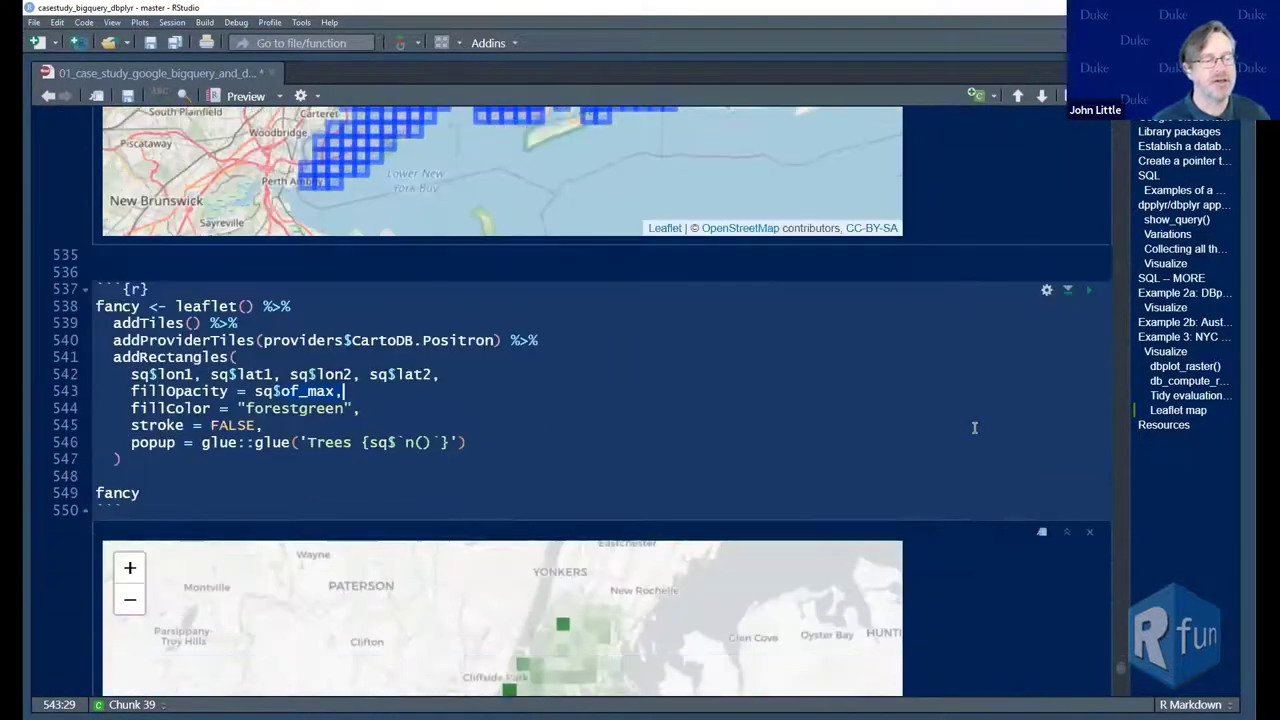
{"action": "scroll", "coordinate": [974, 427], "scroll_direction": "down", "scroll_amount": 3}
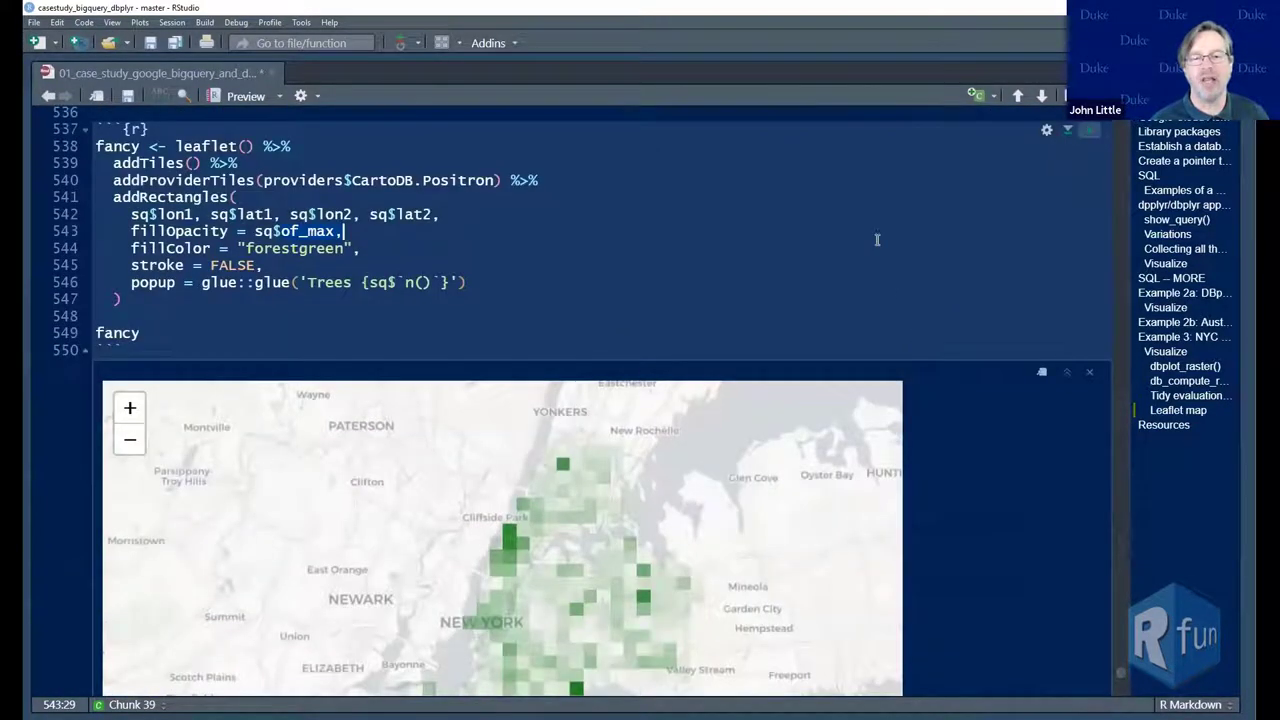
Examine the green-shaded fancy map, closing in on the darkest squares across the river from Guttenberg and Fairview
{"action": "scroll", "coordinate": [957, 274], "scroll_direction": "down", "scroll_amount": 3}
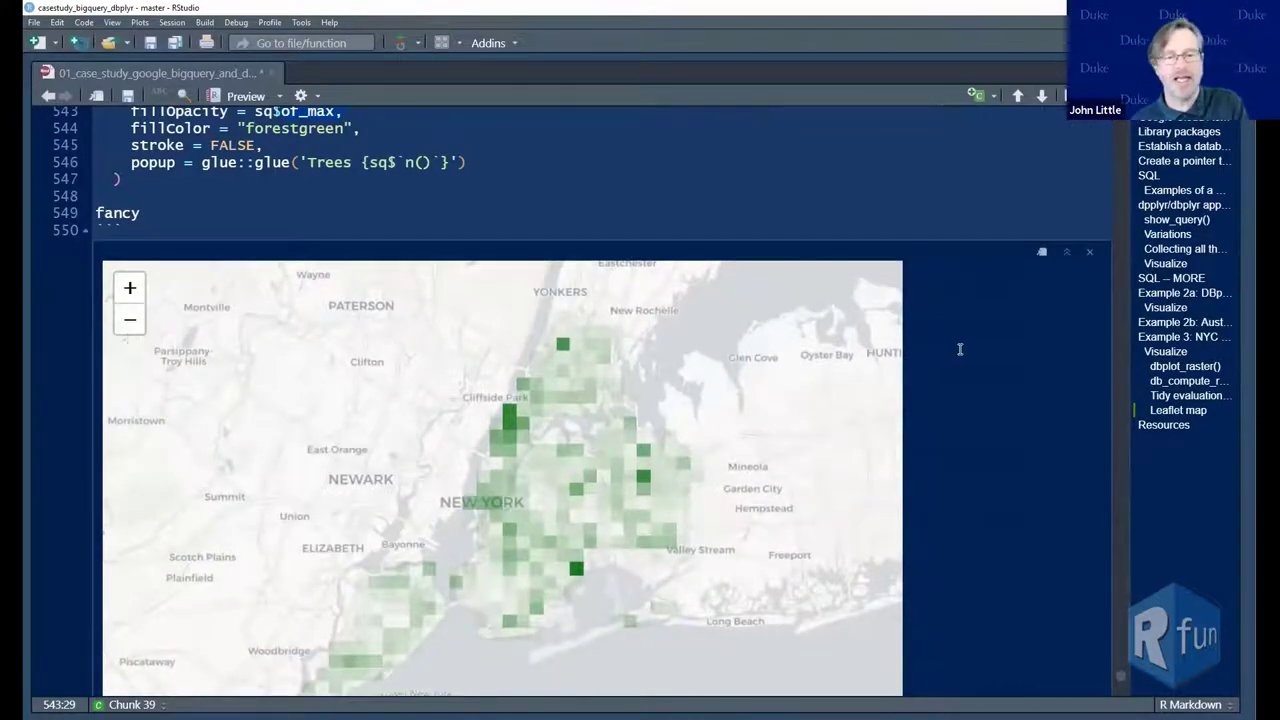
{"action": "scroll", "coordinate": [960, 349], "scroll_direction": "down", "scroll_amount": 3}
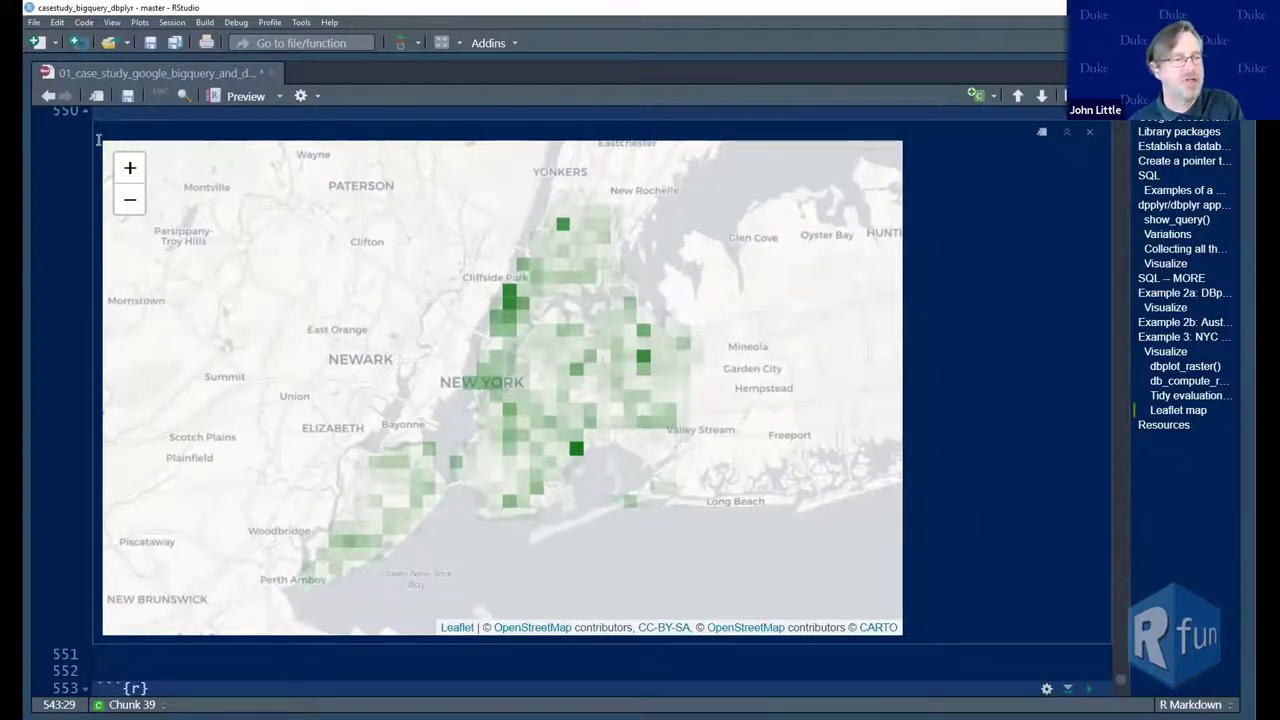
{"action": "left_click", "coordinate": [129, 170]}
{"action": "left_click", "coordinate": [129, 170]}
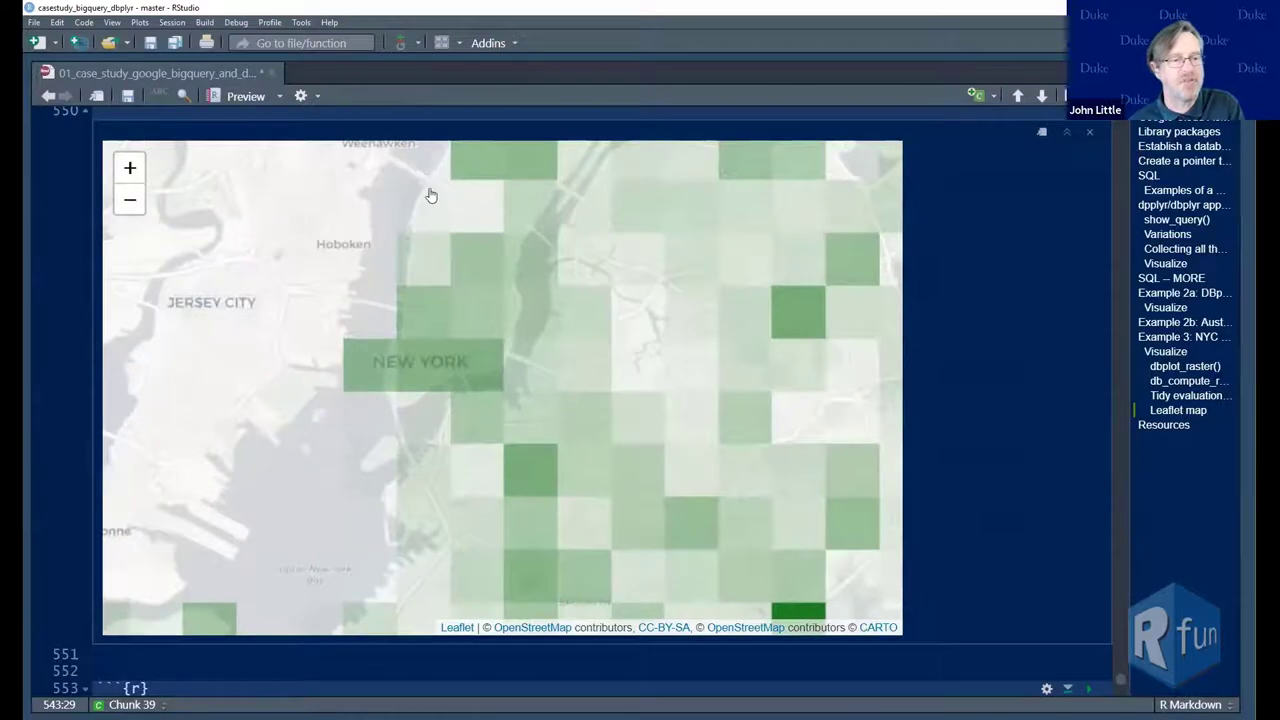
{"action": "left_click_drag", "start_coordinate": [291, 363], "coordinate": [293, 505]}
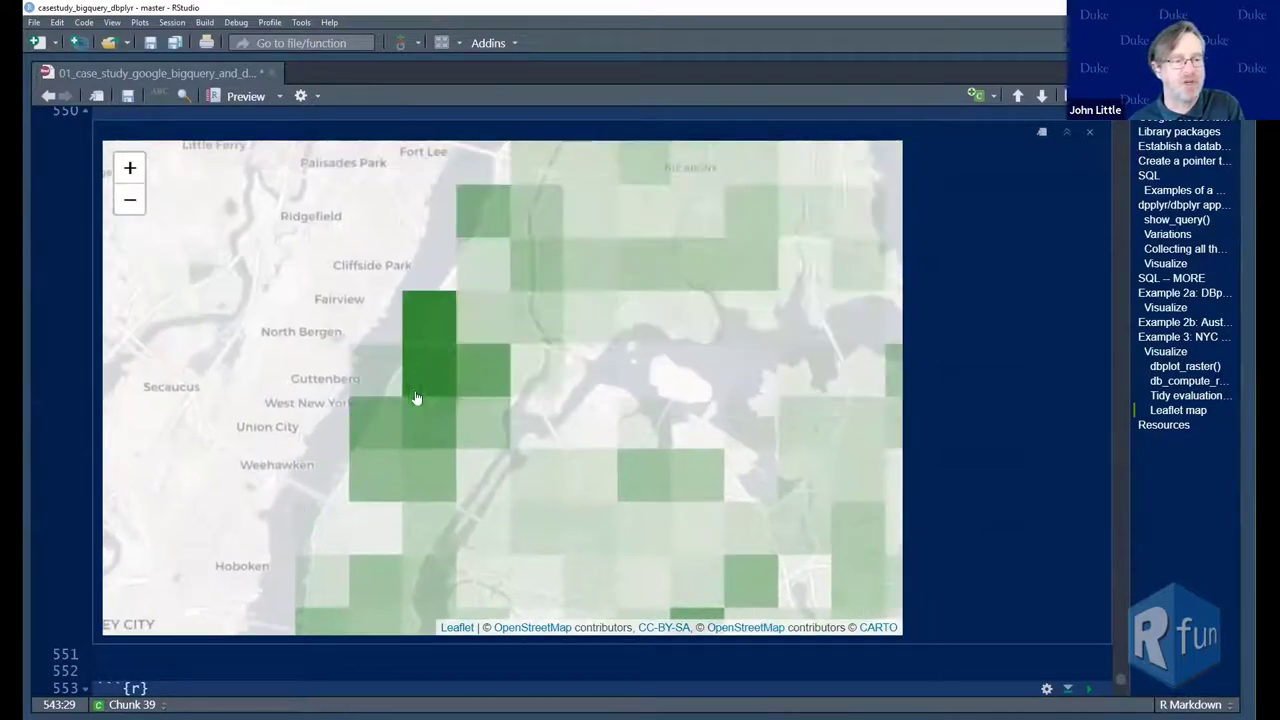
{"action": "left_click", "coordinate": [129, 170]}
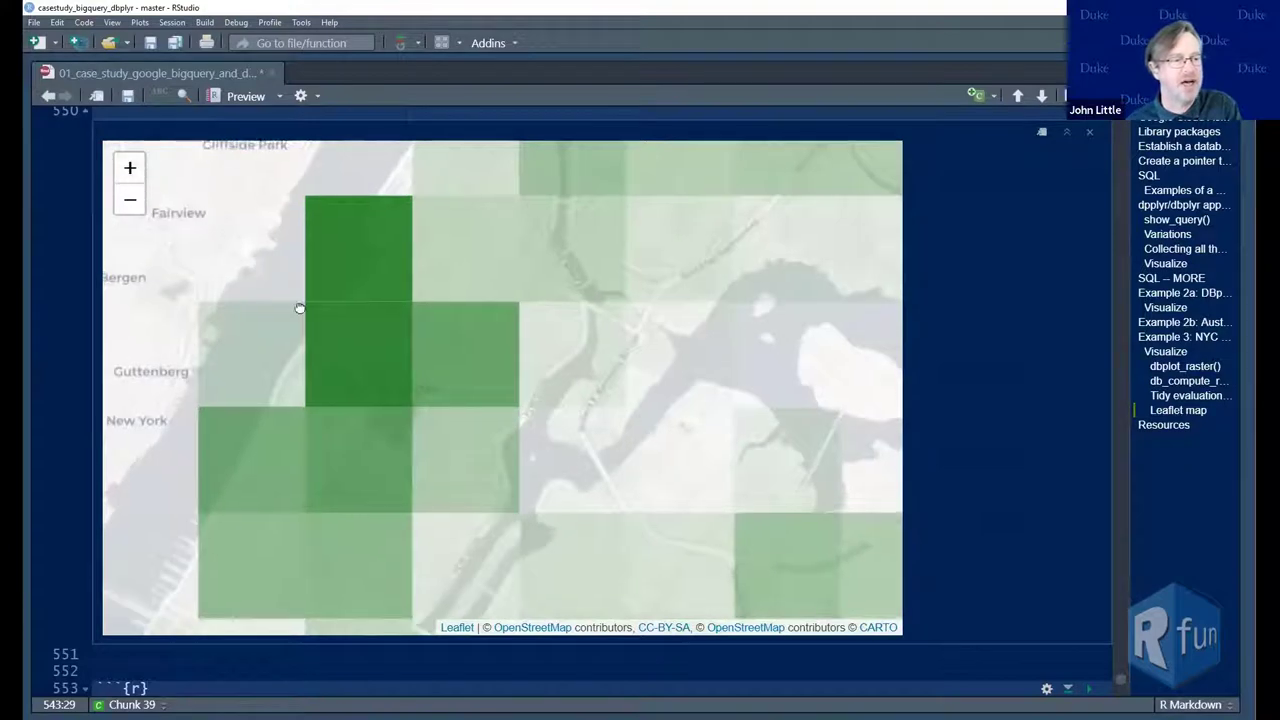
{"action": "left_click_drag", "start_coordinate": [297, 306], "coordinate": [527, 350]}
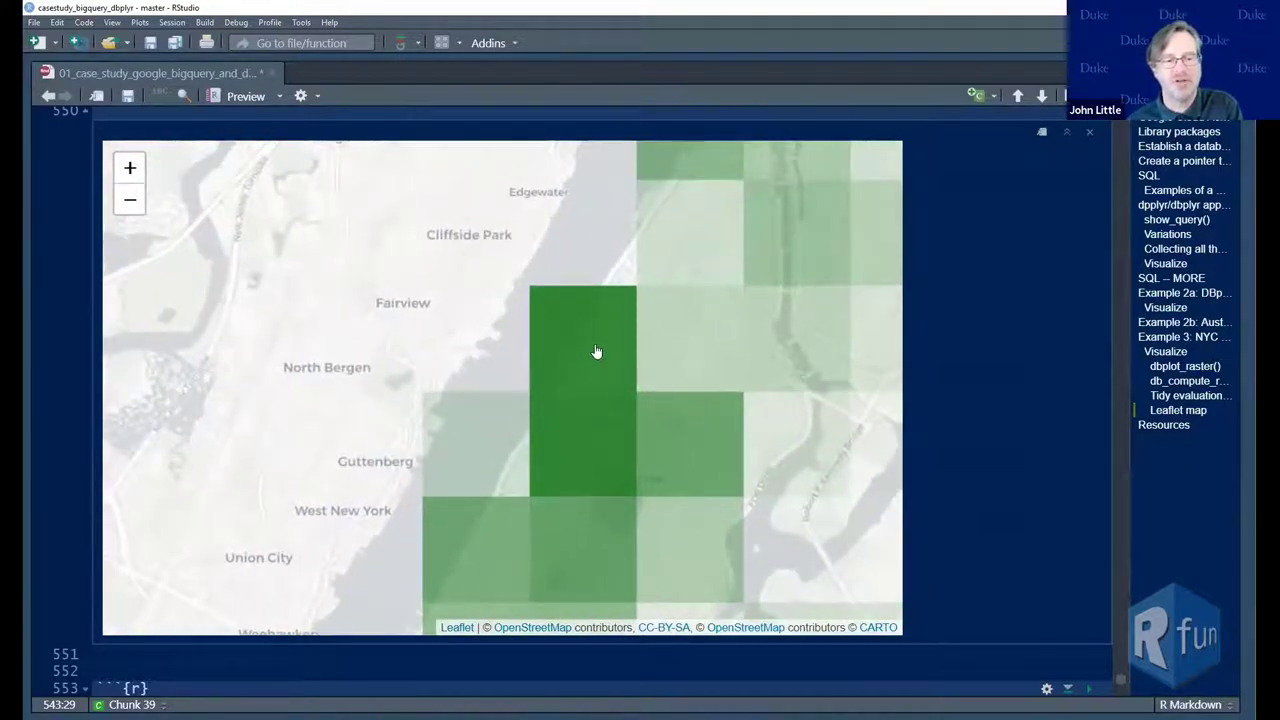
Return the fancy map to a centered view of the whole city
{"action": "left_click", "coordinate": [130, 202]}
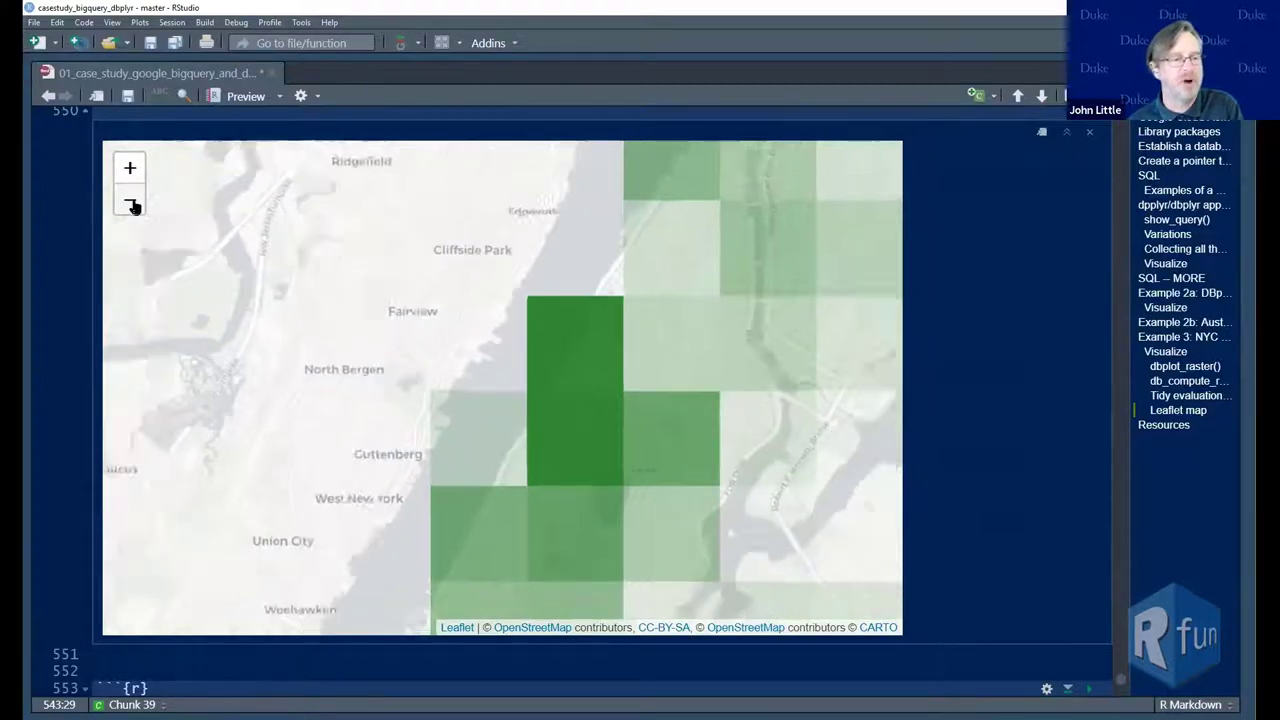
{"action": "left_click", "coordinate": [130, 202]}
{"action": "left_click", "coordinate": [130, 202]}
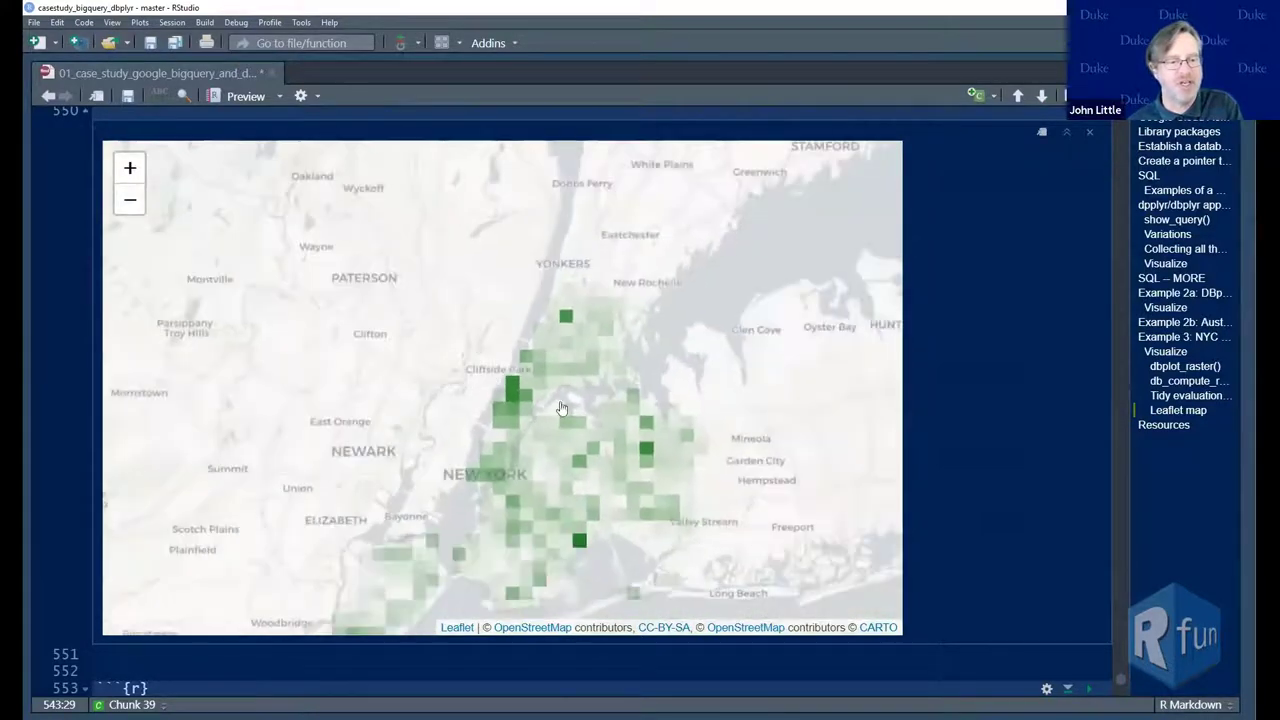
{"action": "left_click_drag", "start_coordinate": [600, 427], "coordinate": [591, 372]}
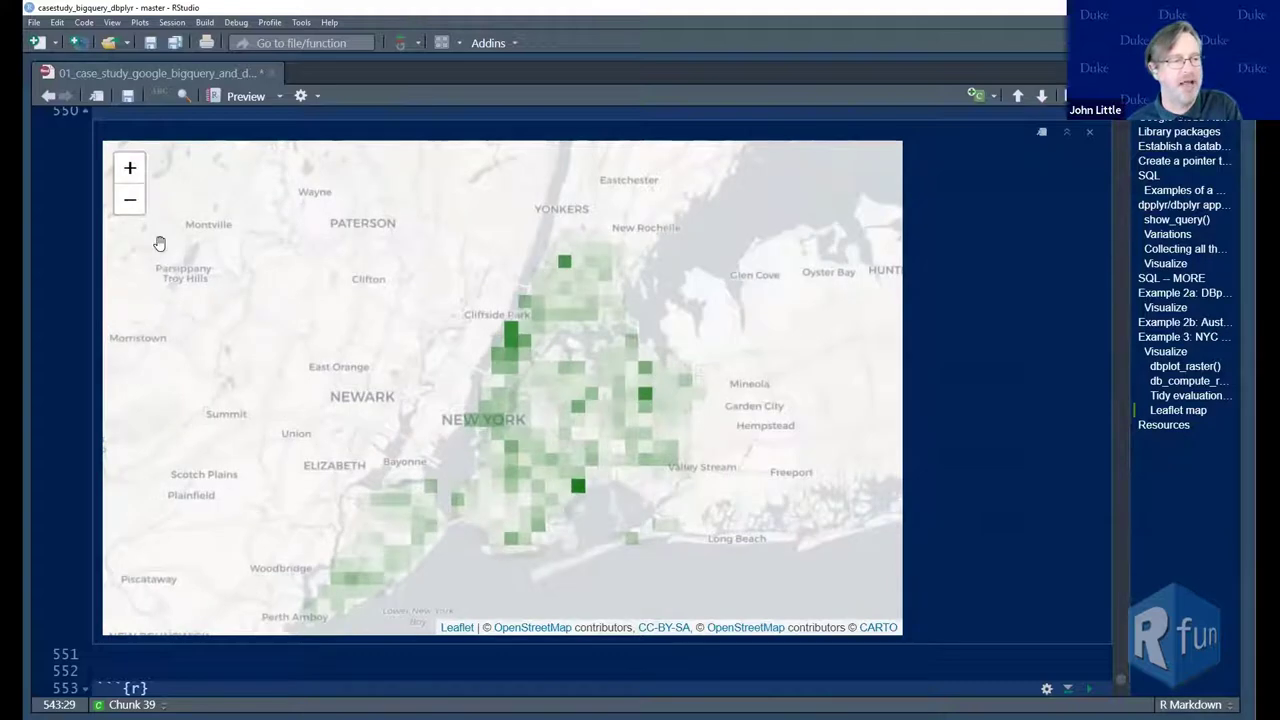
Examine the fancy map up close around the unshaded island north of Steinway and the green squares bordering it
{"action": "left_click", "coordinate": [129, 168]}
{"action": "left_click", "coordinate": [129, 168]}
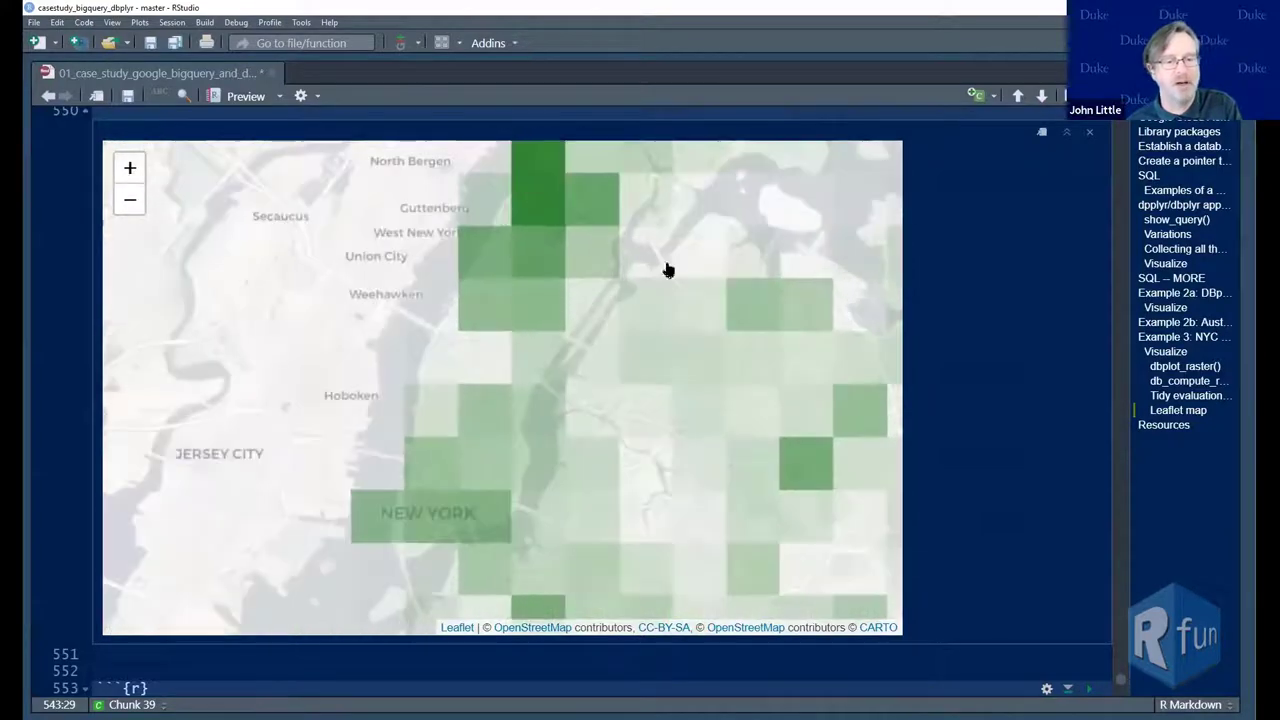
{"action": "left_click_drag", "start_coordinate": [754, 269], "coordinate": [591, 280]}
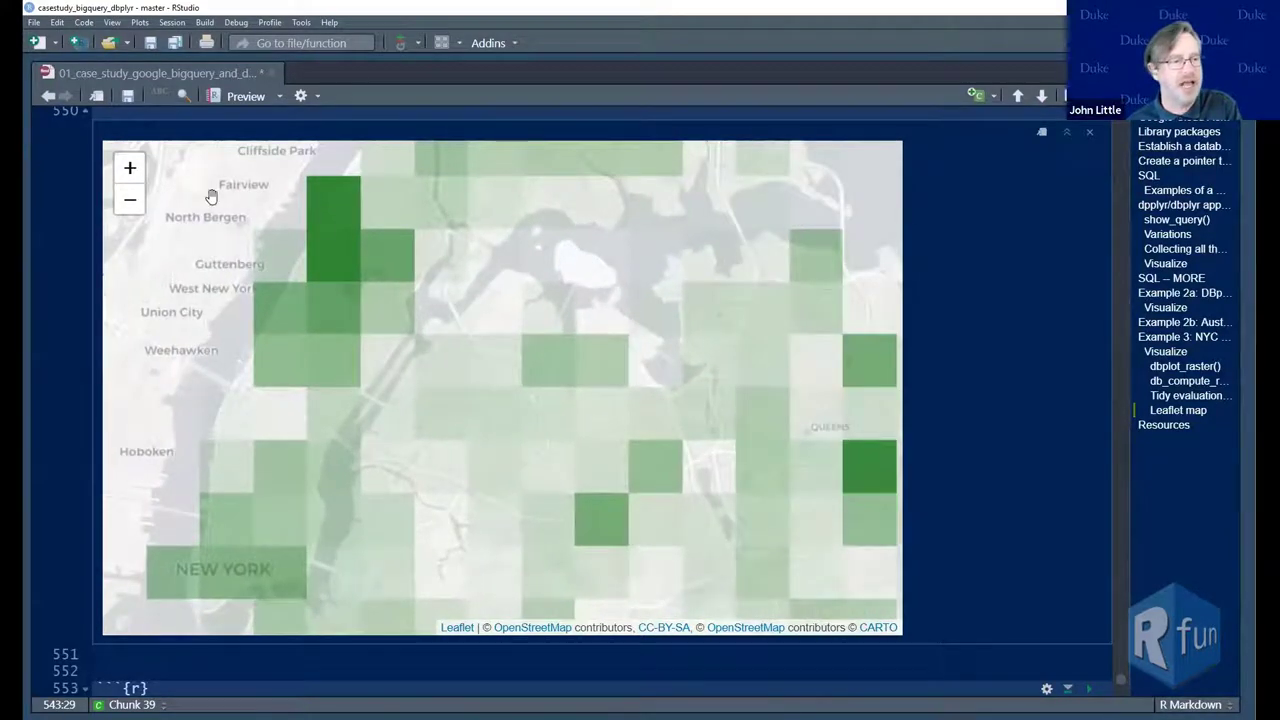
{"action": "left_click", "coordinate": [129, 168]}
{"action": "left_click_drag", "start_coordinate": [603, 194], "coordinate": [614, 357]}
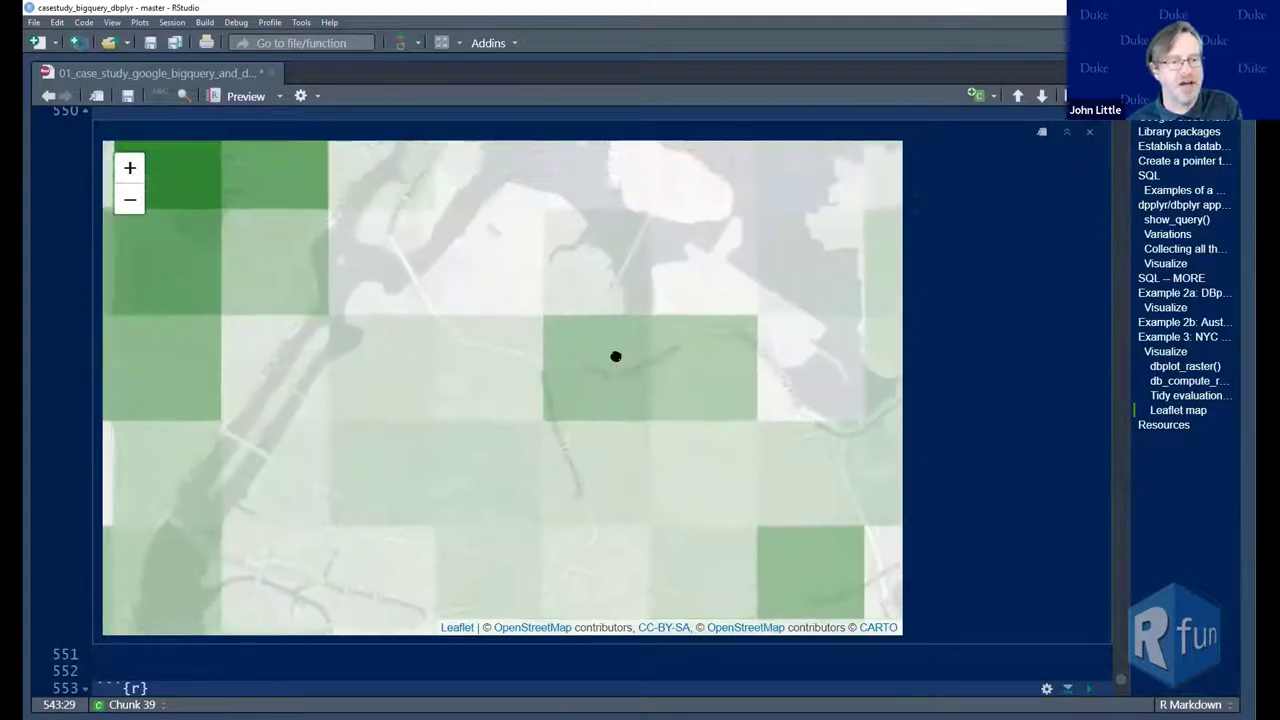
{"action": "left_click", "coordinate": [129, 170]}
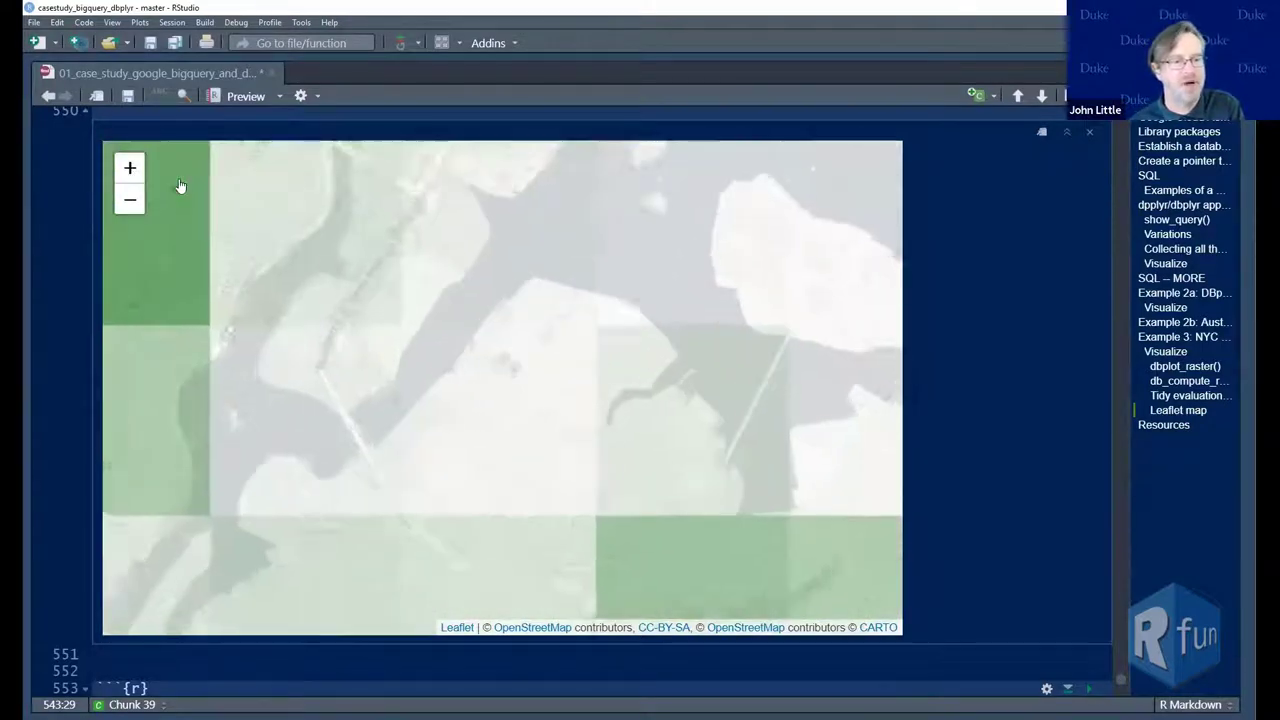
{"action": "left_click_drag", "start_coordinate": [729, 234], "coordinate": [486, 237]}
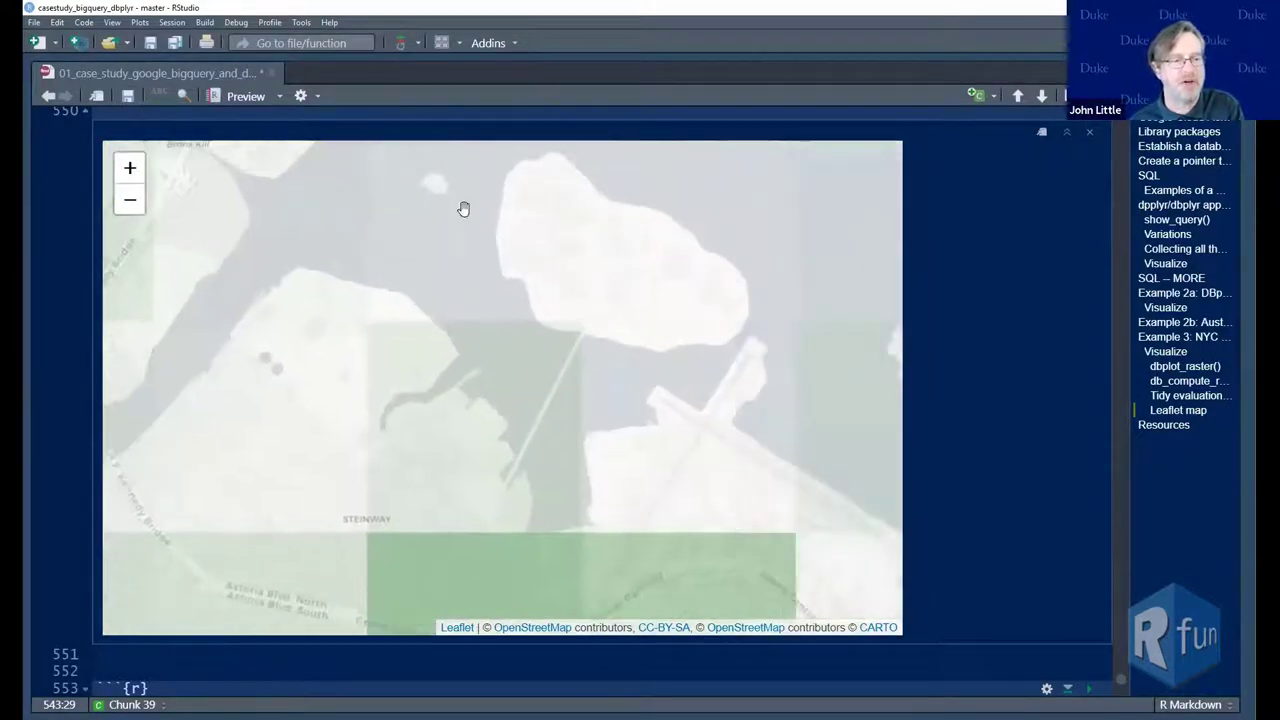
{"action": "left_click", "coordinate": [130, 169]}
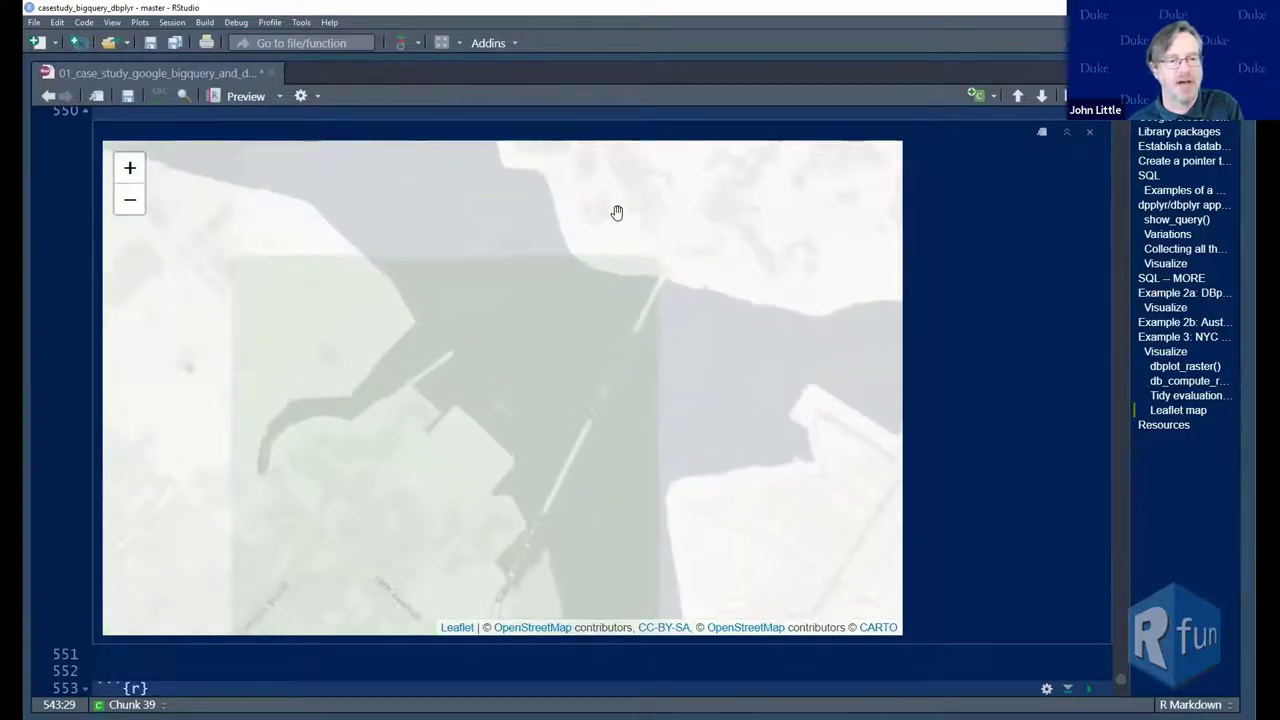
{"action": "left_click_drag", "start_coordinate": [614, 211], "coordinate": [546, 267]}
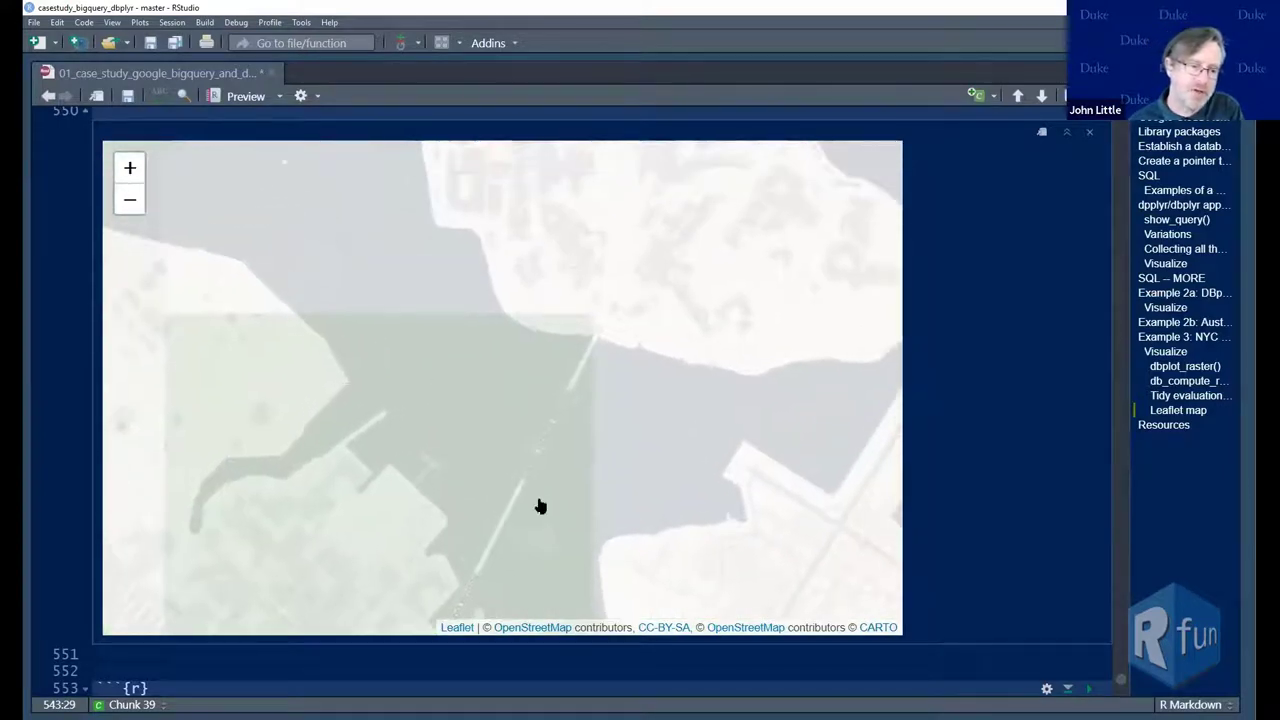
{"action": "left_click_drag", "start_coordinate": [632, 285], "coordinate": [531, 486]}
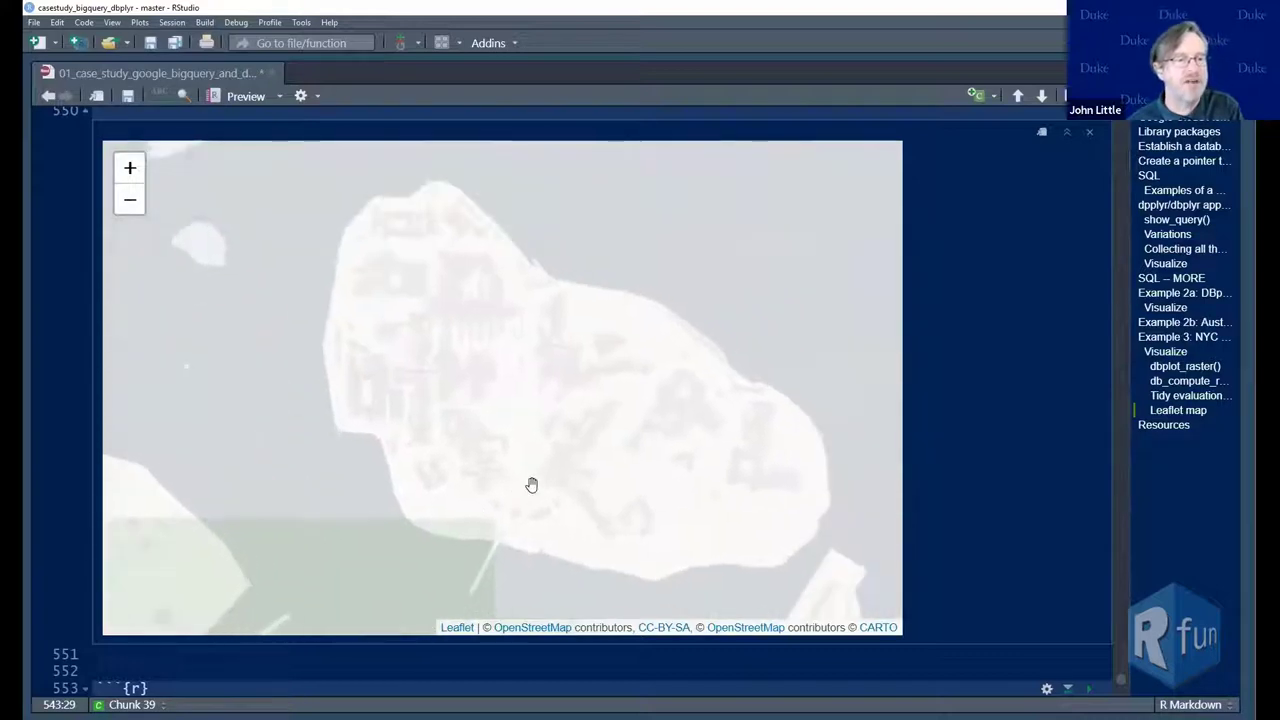
Bring the fancy map back out from the island to a citywide view centered on the shaded squares
{"action": "left_click", "coordinate": [129, 205]}
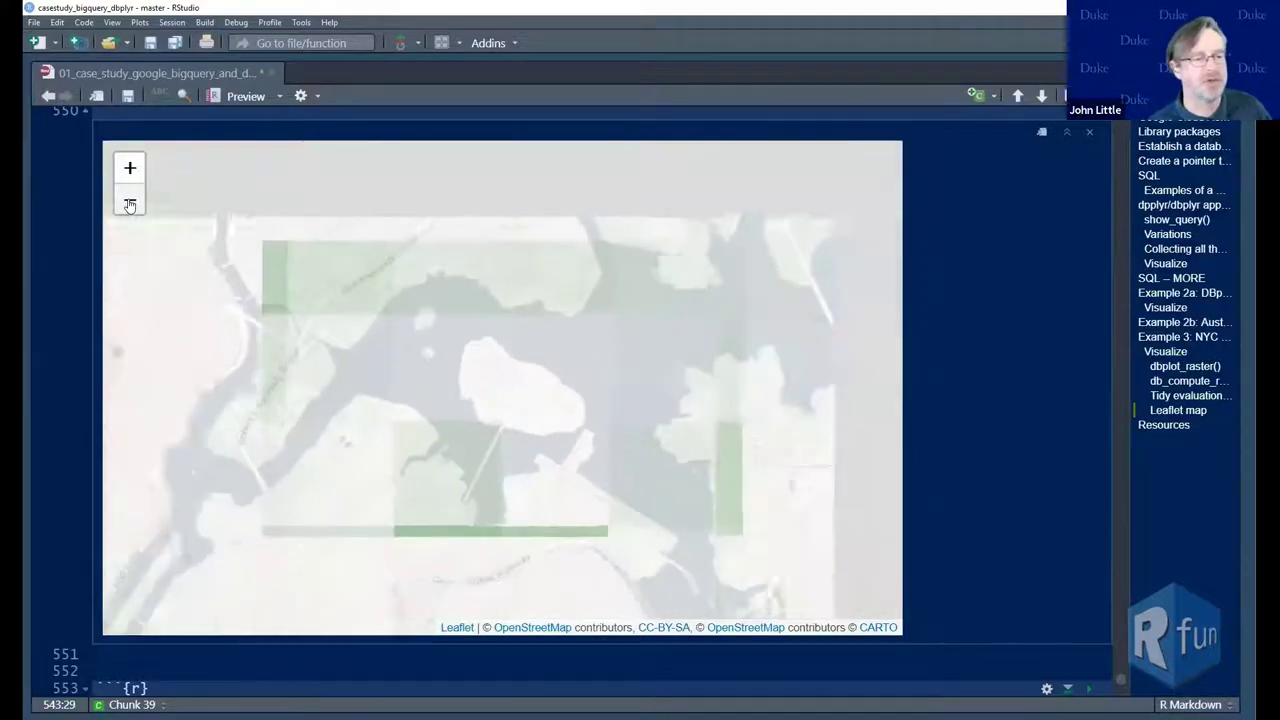
{"action": "left_click", "coordinate": [129, 205]}
{"action": "left_click", "coordinate": [129, 205]}
{"action": "left_click", "coordinate": [129, 204]}
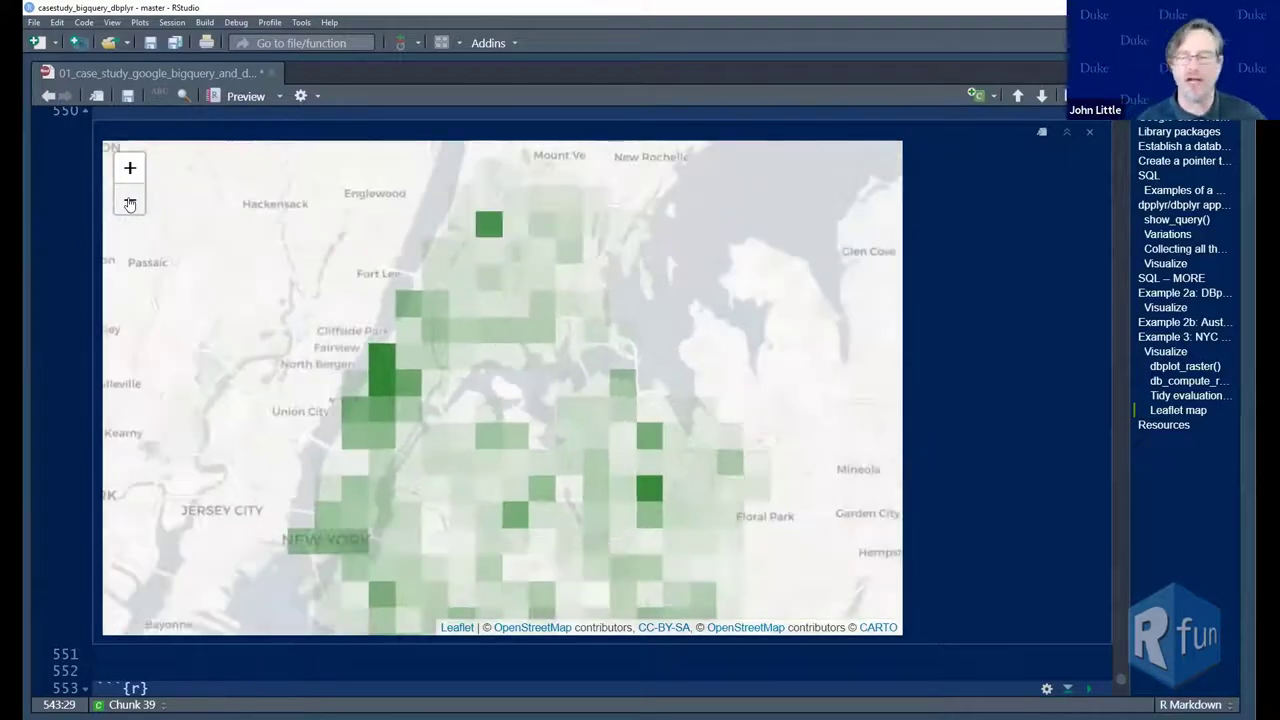
{"action": "left_click", "coordinate": [129, 204]}
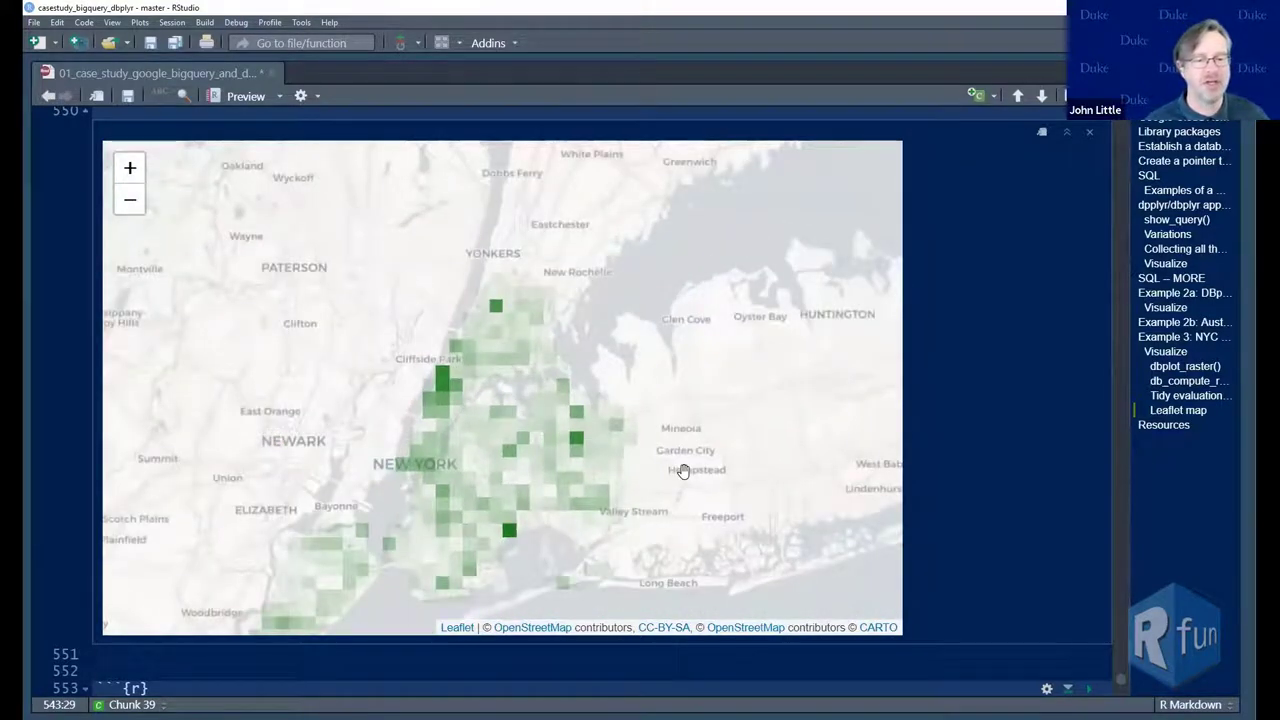
{"action": "left_click_drag", "start_coordinate": [681, 472], "coordinate": [733, 420]}
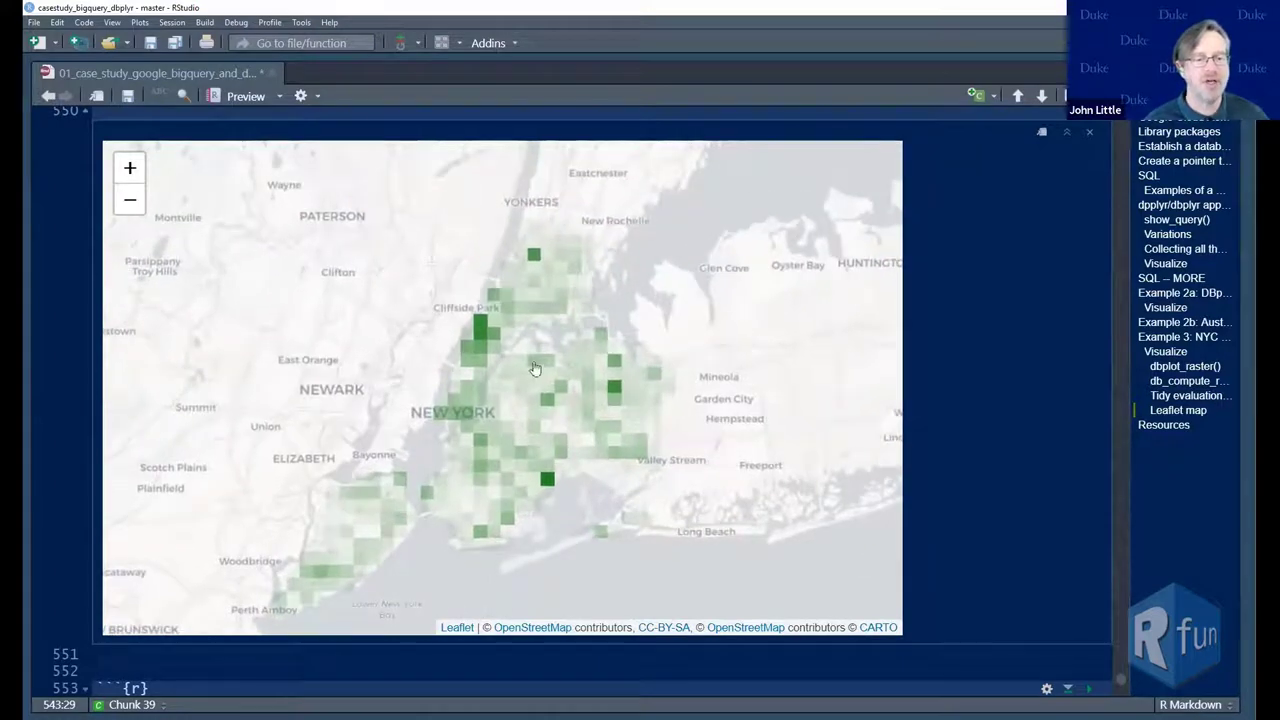
Take a second, wider look at the island and its surrounding squares, then return to the New York overview
{"action": "scroll", "coordinate": [546, 350], "scroll_direction": "up", "scroll_amount": 4}
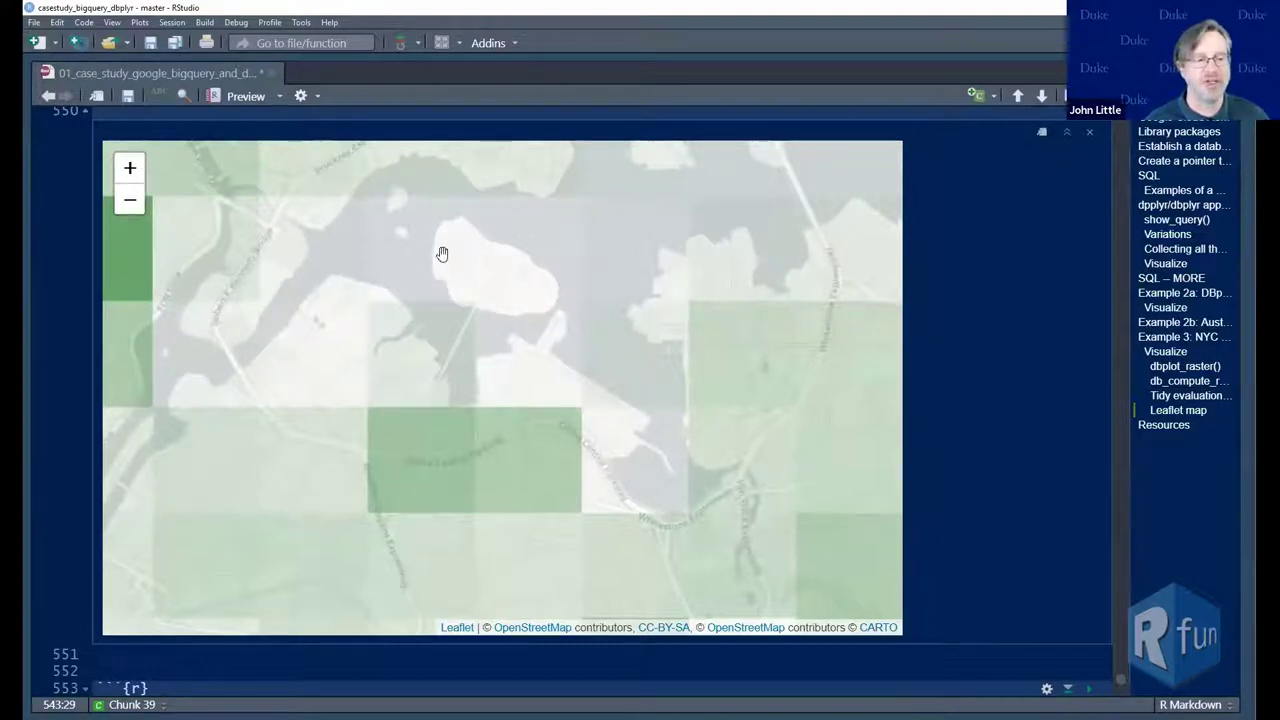
{"action": "left_click", "coordinate": [130, 204]}
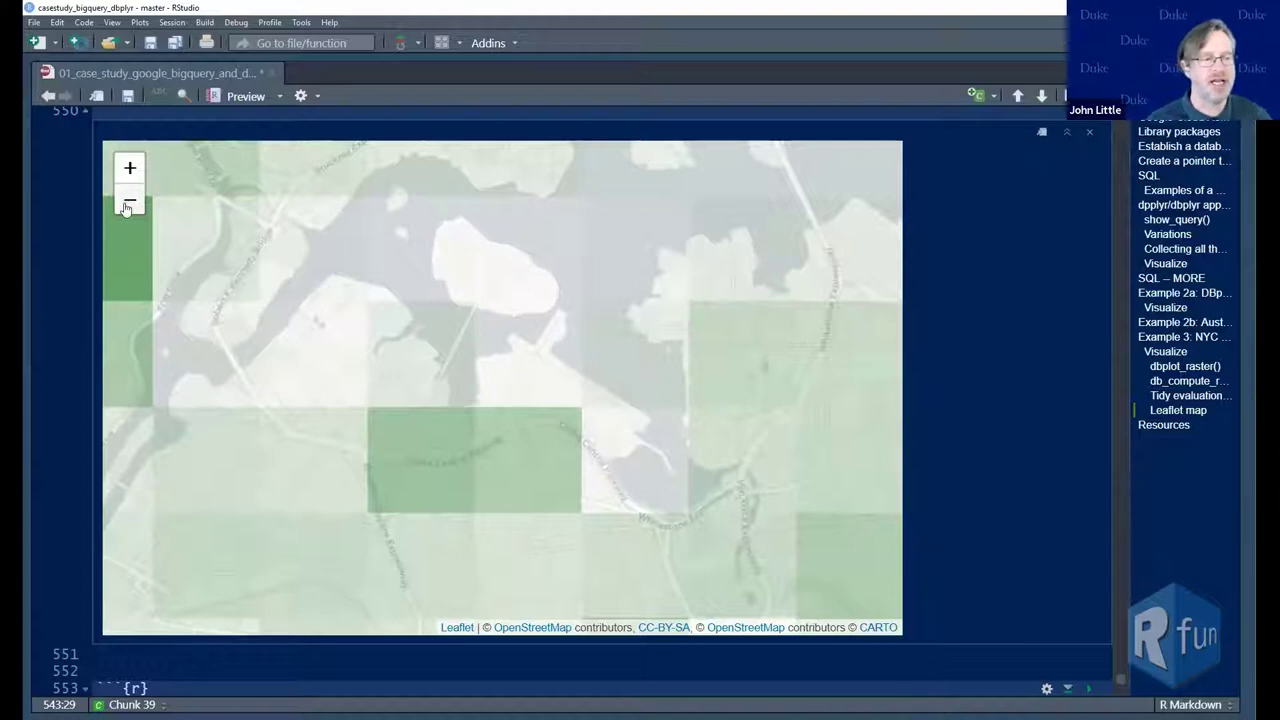
{"action": "left_click", "coordinate": [127, 206]}
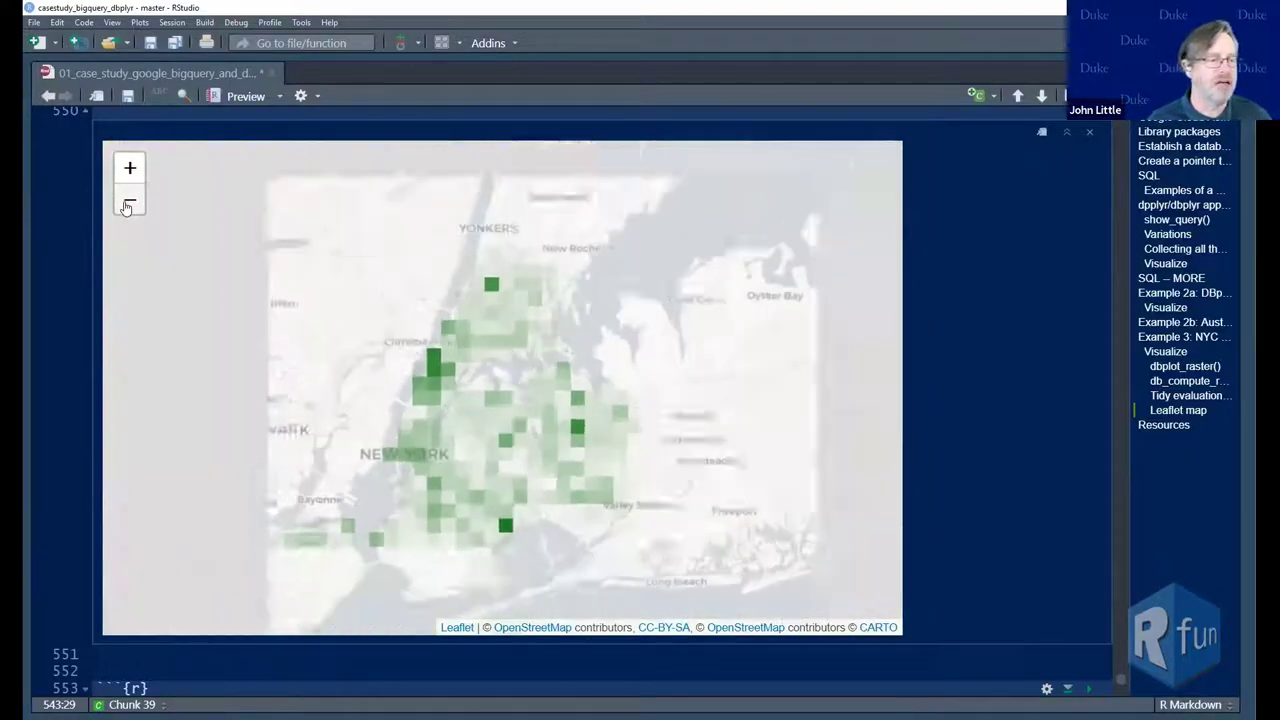
{"action": "left_click_drag", "start_coordinate": [517, 565], "coordinate": [583, 430]}
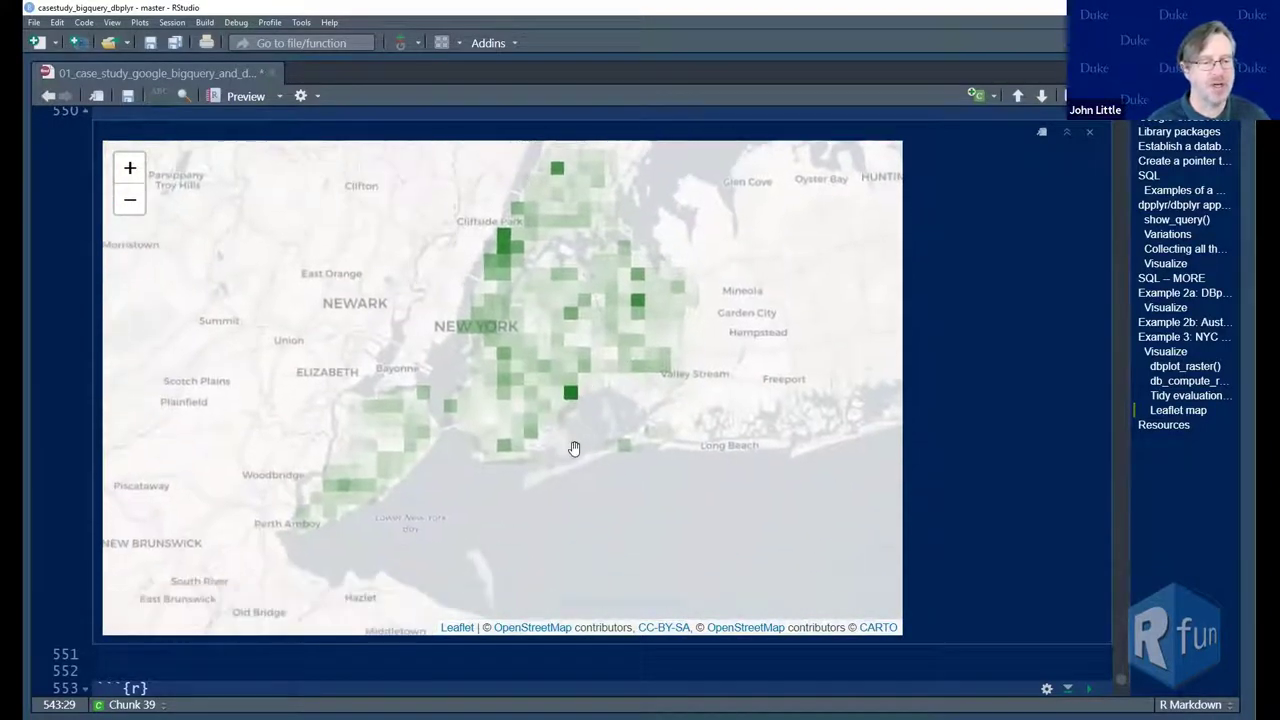
Inspect the darkest green square beside Canarsie up close, then return the fancy map to a regional view
{"action": "scroll", "coordinate": [571, 449], "scroll_direction": "up", "scroll_amount": 1}
{"action": "left_click_drag", "start_coordinate": [589, 343], "coordinate": [560, 447]}
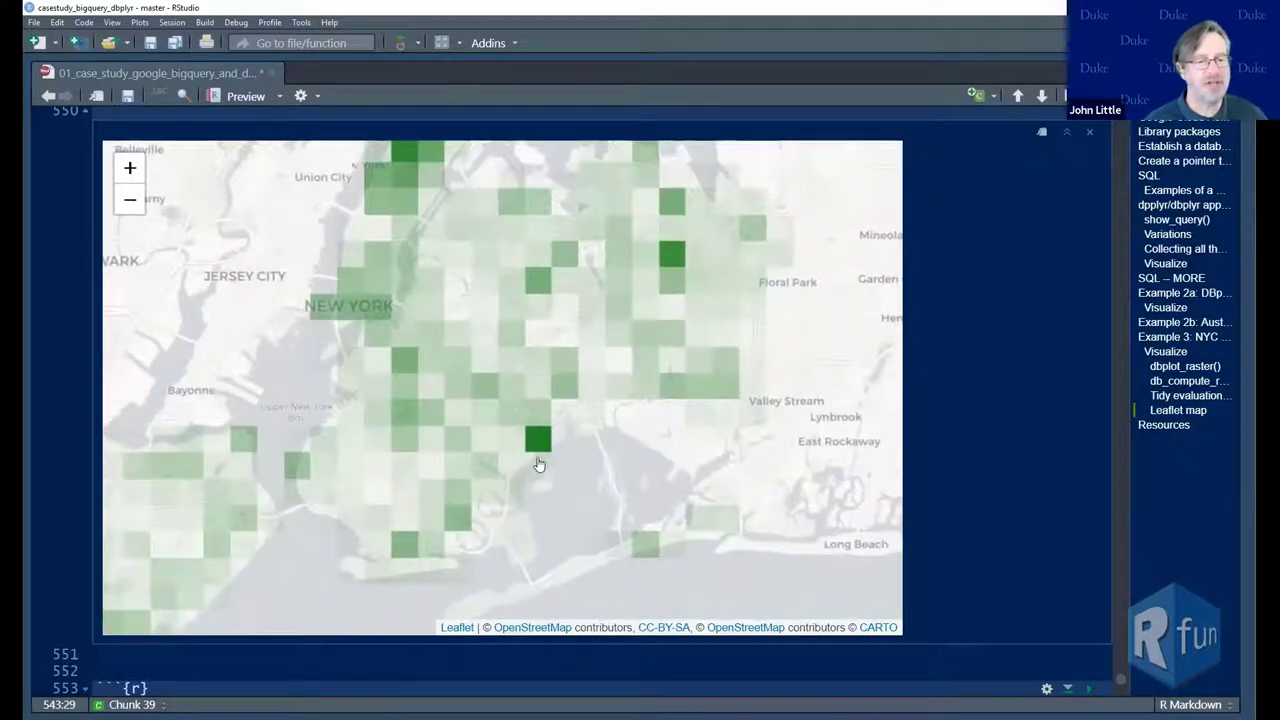
{"action": "scroll", "coordinate": [543, 462], "scroll_direction": "up", "scroll_amount": 3}
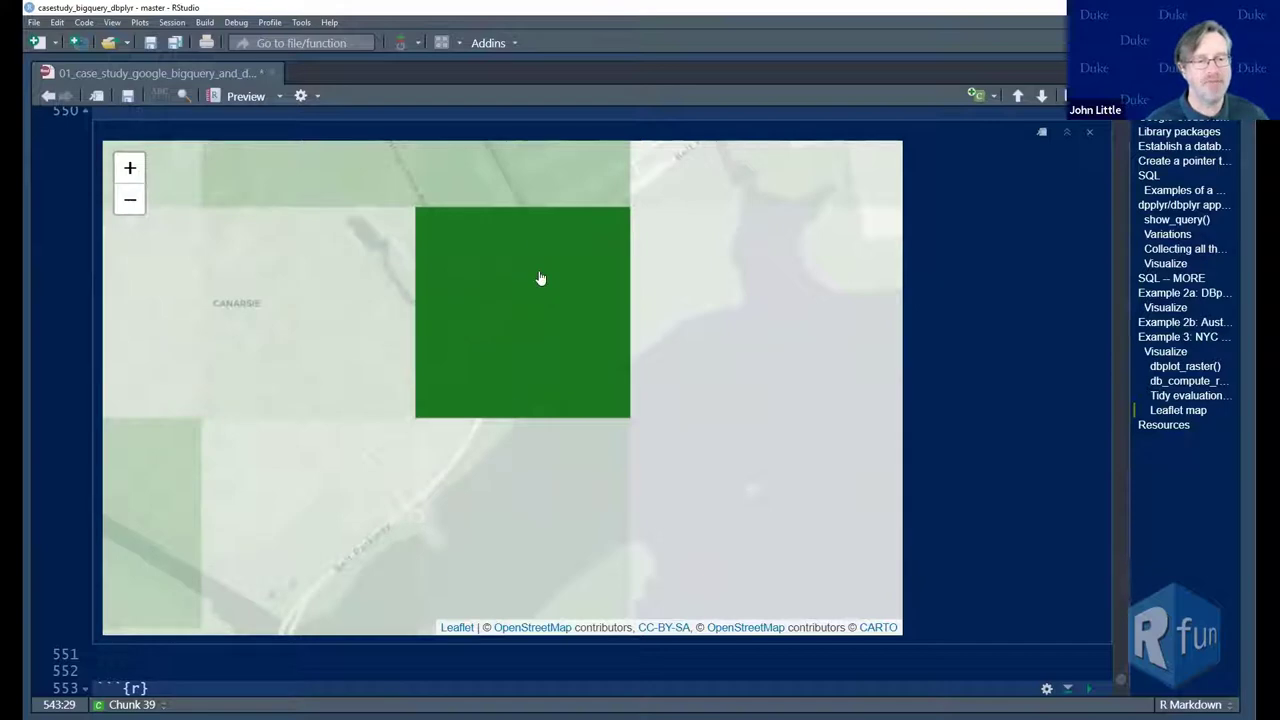
{"action": "scroll", "coordinate": [560, 353], "scroll_direction": "down", "scroll_amount": 3}
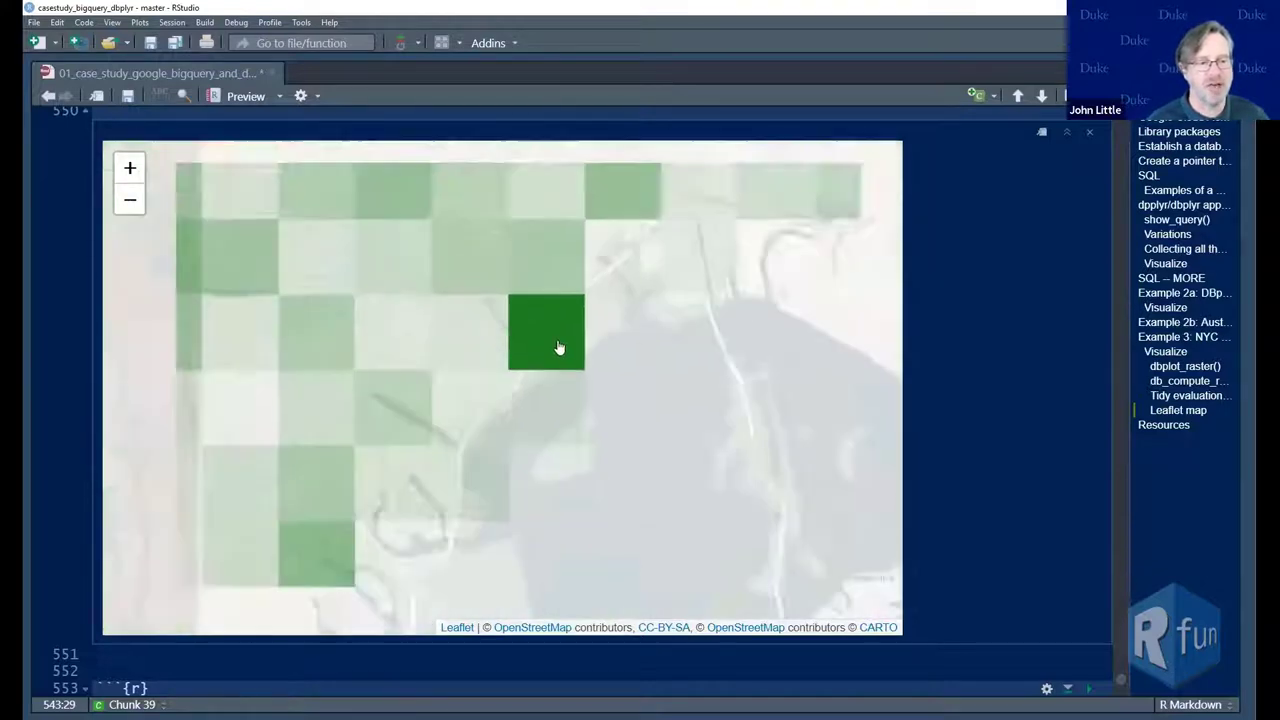
{"action": "scroll", "coordinate": [548, 331], "scroll_direction": "down", "scroll_amount": 1}
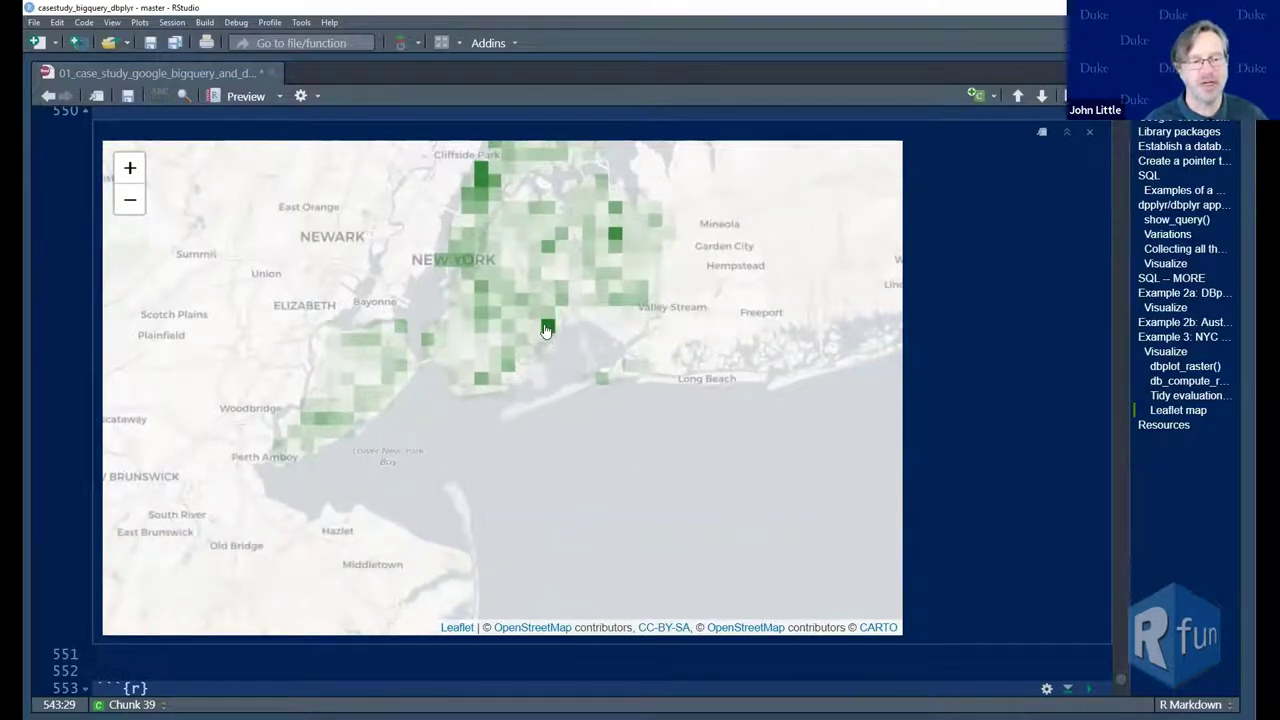
{"action": "scroll", "coordinate": [483, 423], "scroll_direction": "down", "scroll_amount": 1}
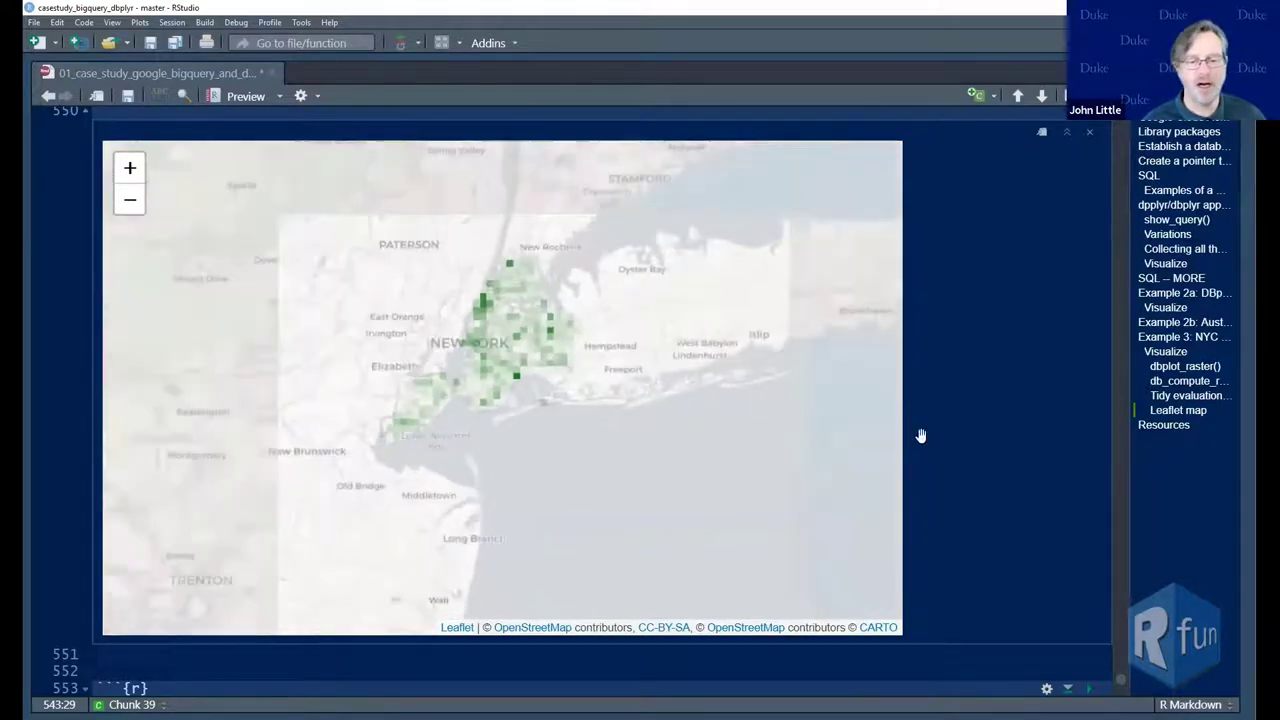
Go back to the sq table output and highlight the total row count beneath it
{"action": "scroll", "coordinate": [953, 442], "scroll_direction": "up", "scroll_amount": 10}
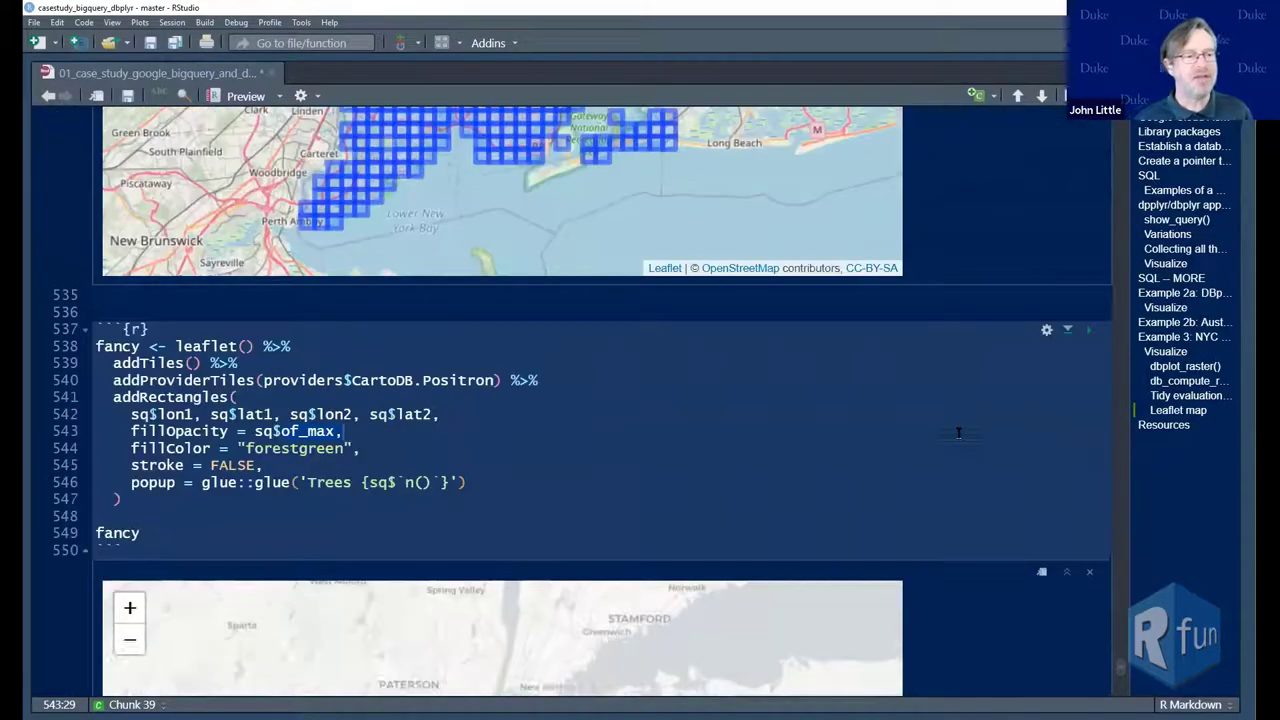
{"action": "scroll", "coordinate": [957, 433], "scroll_direction": "up", "scroll_amount": 10}
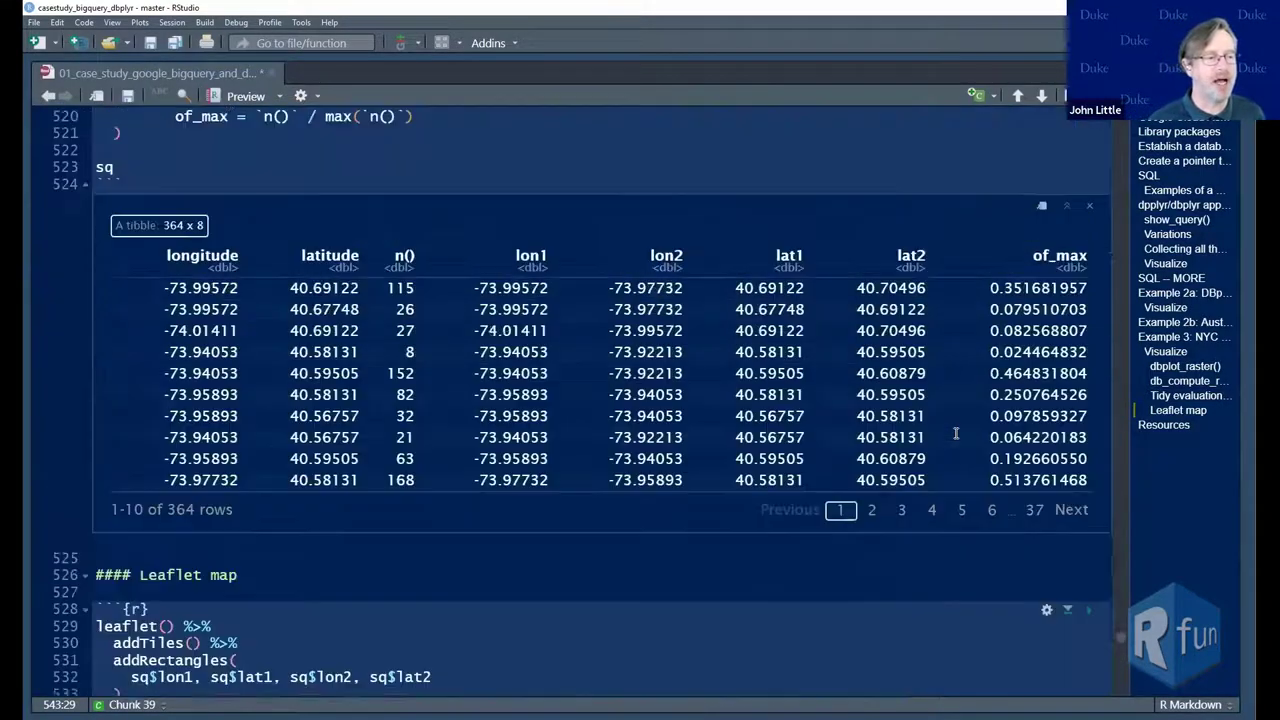
{"action": "left_click_drag", "start_coordinate": [186, 545], "coordinate": [276, 545]}
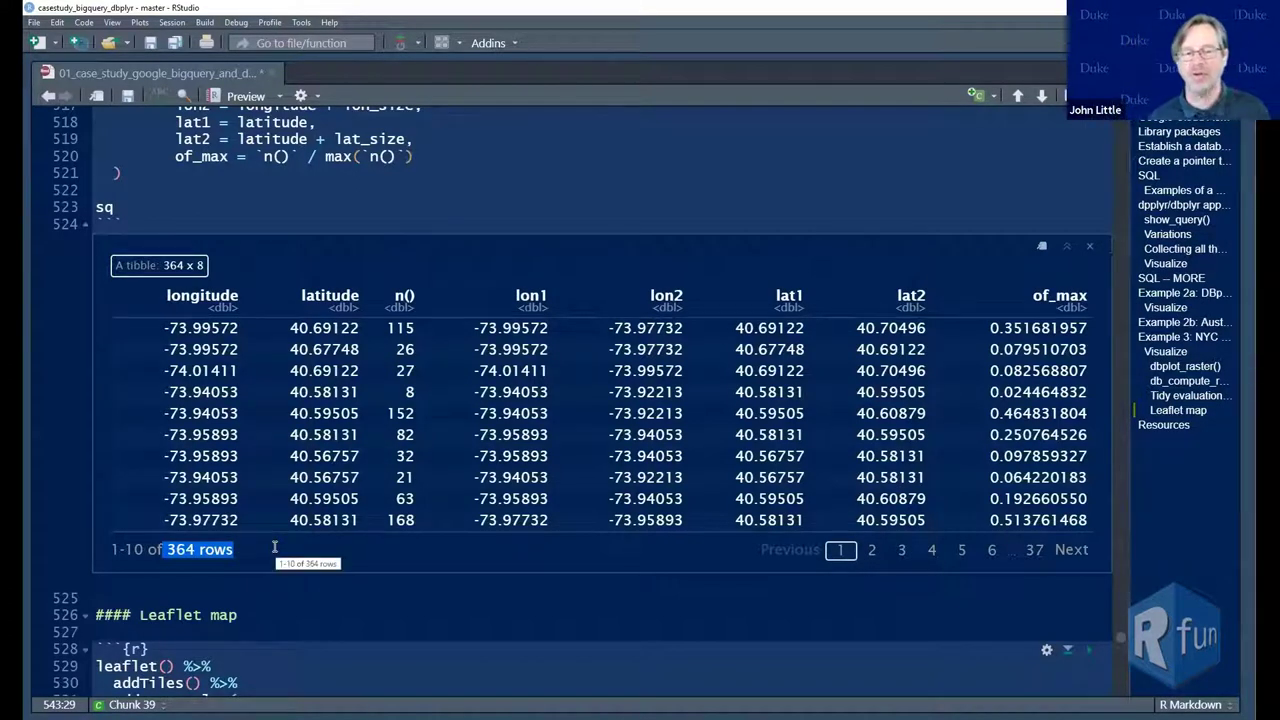
Review the document's end, from the Leaflet map chunks to the mapshot chunk for images/tree_cover.png and the Resources links
{"action": "scroll", "coordinate": [494, 430], "scroll_direction": "down", "scroll_amount": 5}
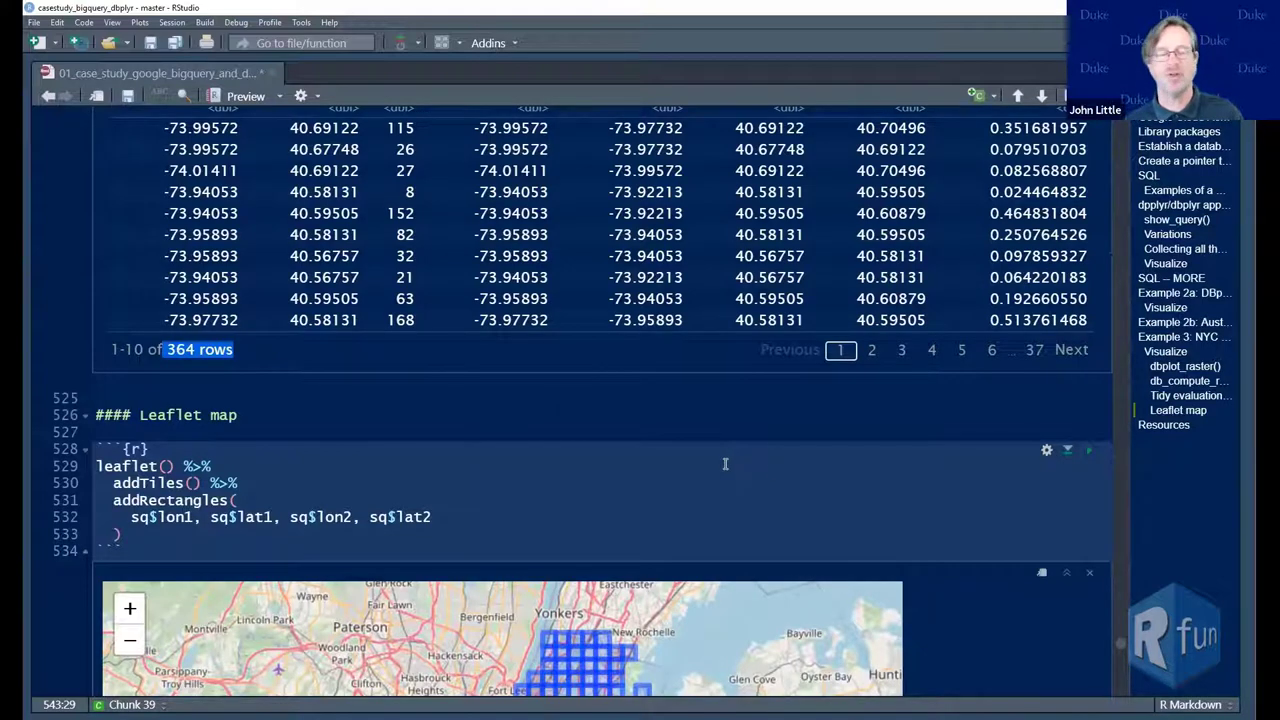
{"action": "scroll", "coordinate": [977, 509], "scroll_direction": "down", "scroll_amount": 3}
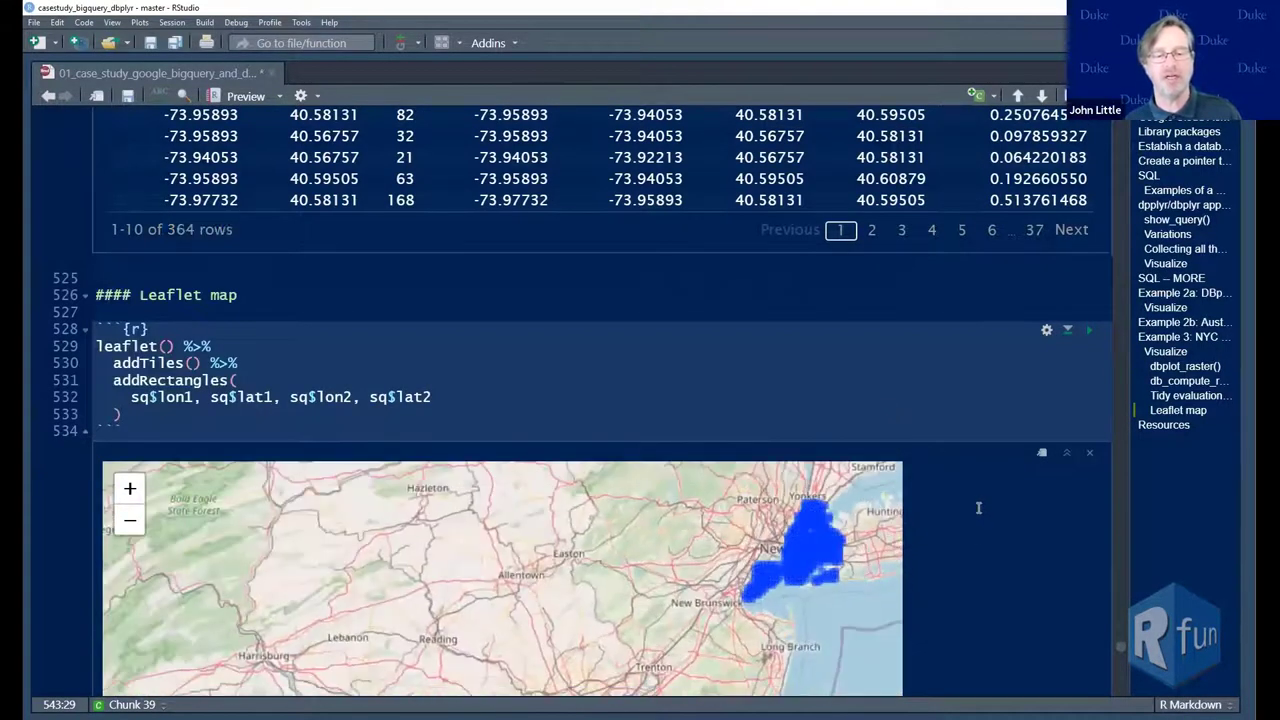
{"action": "scroll", "coordinate": [976, 513], "scroll_direction": "down", "scroll_amount": 2}
{"action": "scroll", "coordinate": [976, 513], "scroll_direction": "down", "scroll_amount": 20}
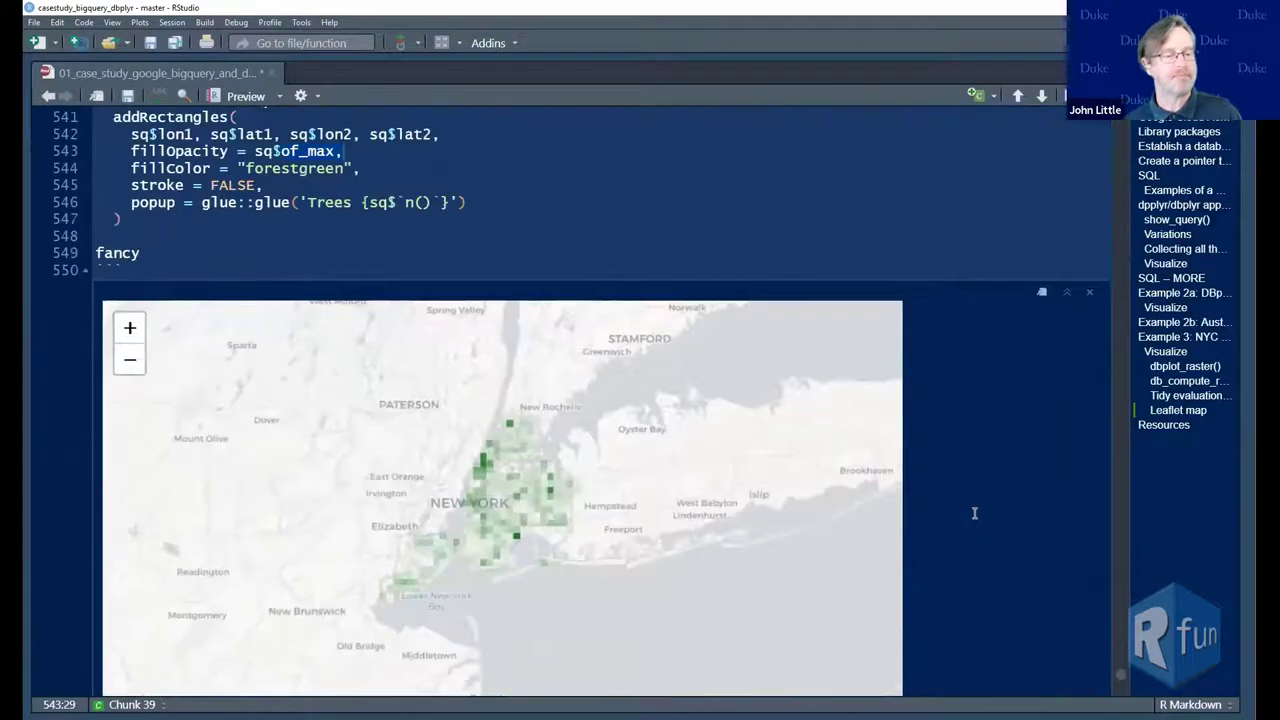
{"action": "scroll", "coordinate": [974, 513], "scroll_direction": "down", "scroll_amount": 1}
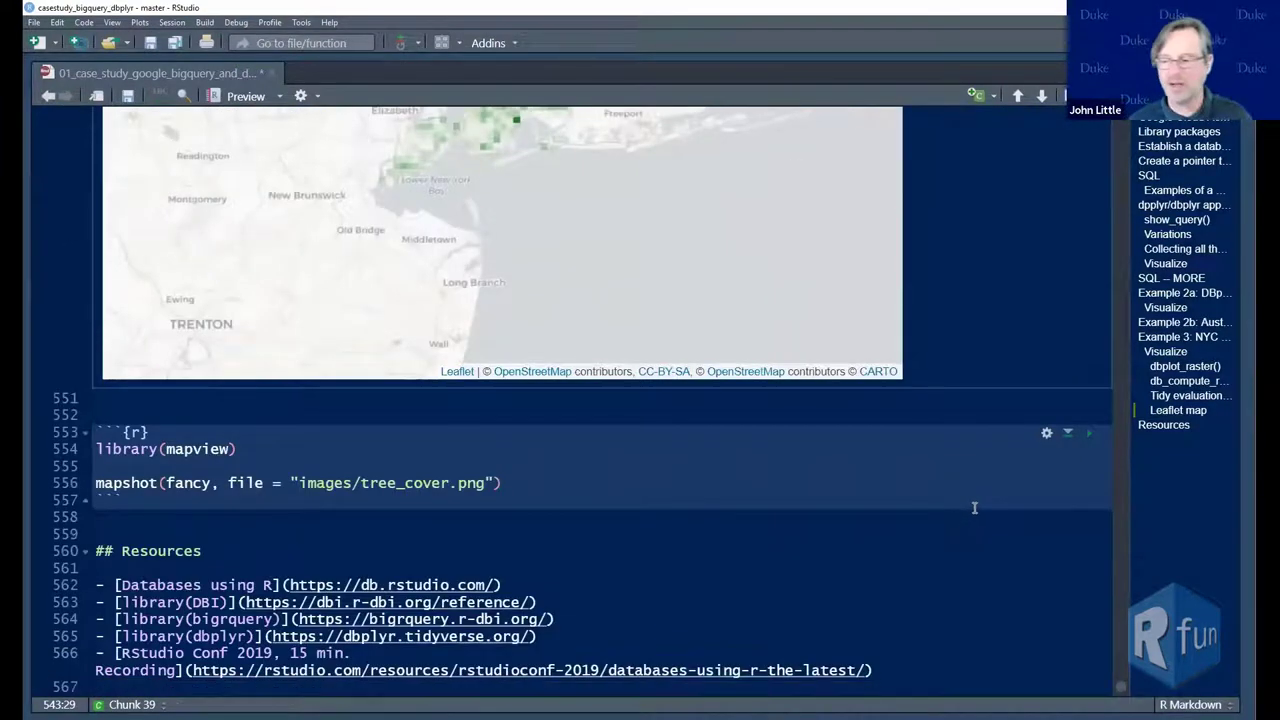
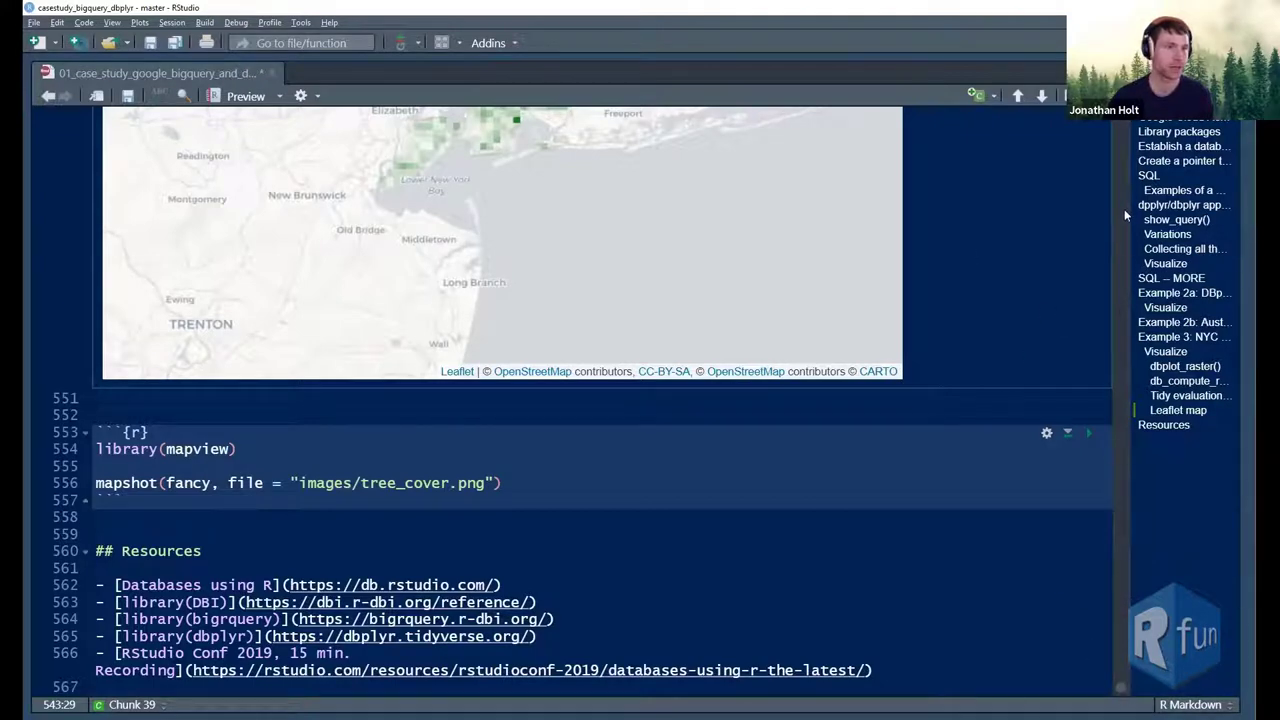
Return to the Establish a database connection section and highlight the billing value workshop-rfun-2021-spring in the dbConnect call
{"action": "scroll", "coordinate": [1122, 130], "scroll_direction": "up", "scroll_amount": 15}
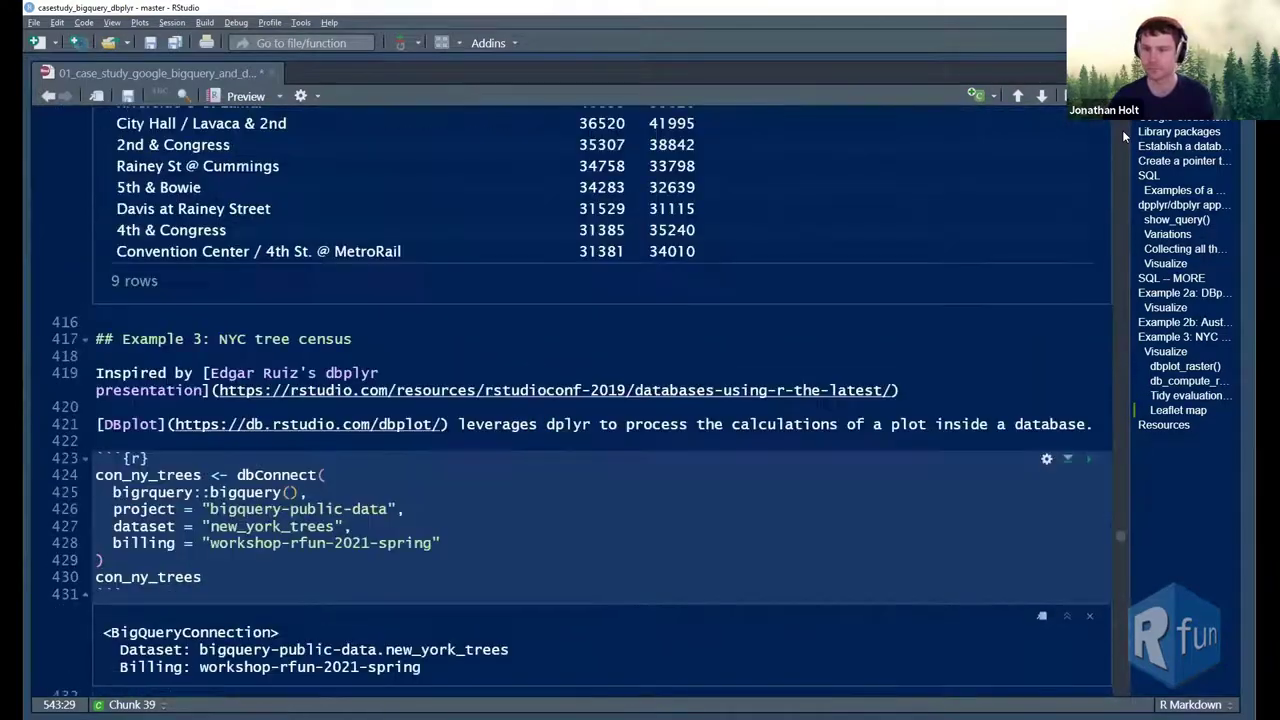
{"action": "scroll", "coordinate": [1122, 130], "scroll_direction": "up", "scroll_amount": 20}
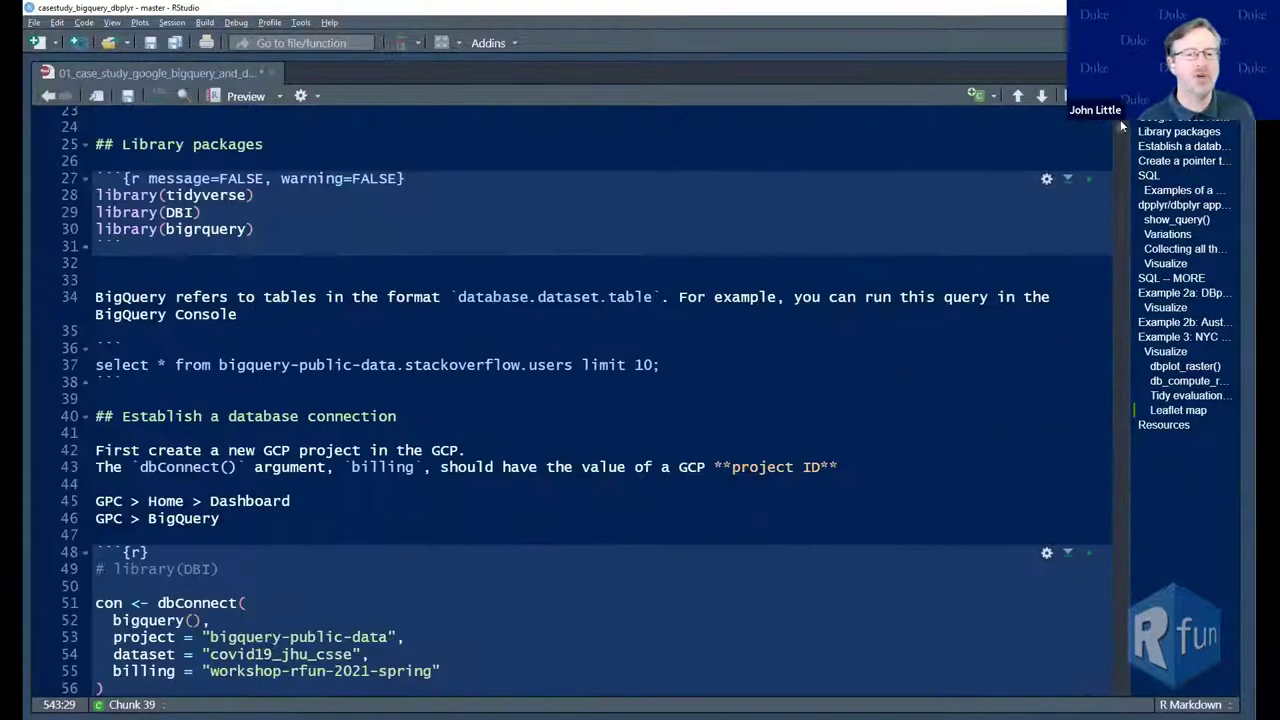
{"action": "scroll", "coordinate": [218, 362], "scroll_direction": "down", "scroll_amount": 5}
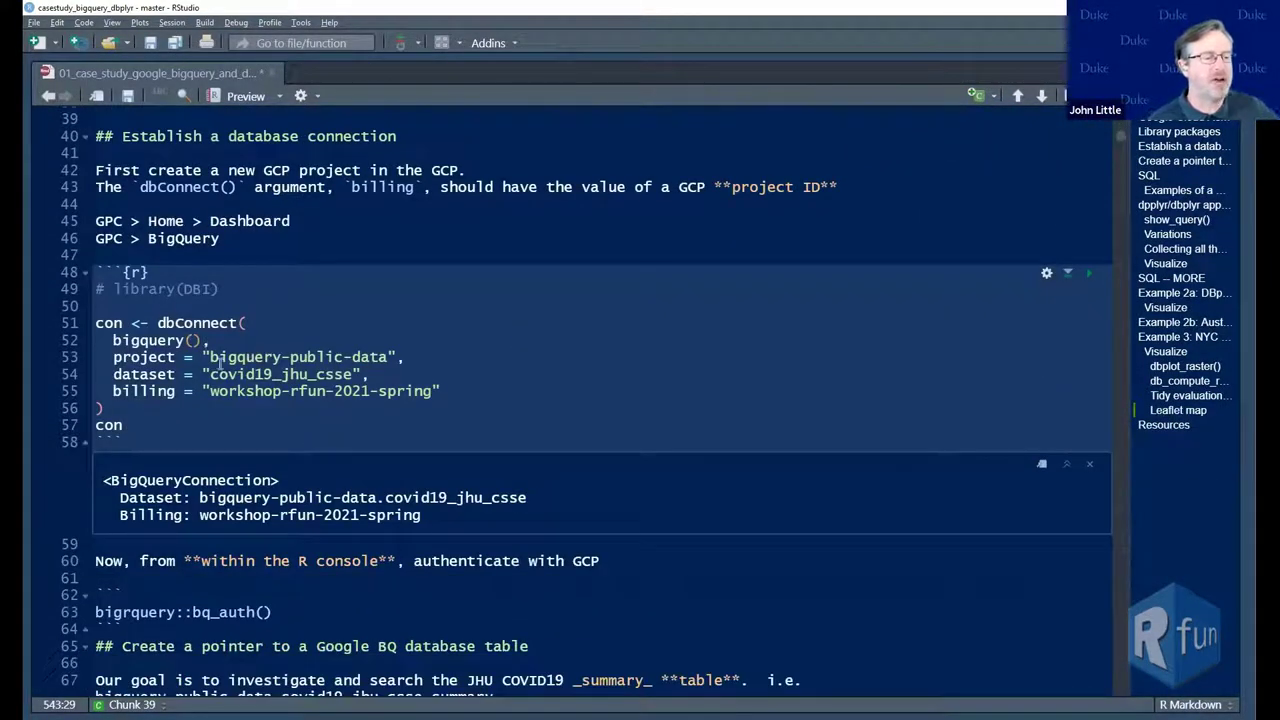
{"action": "left_click", "coordinate": [227, 391]}
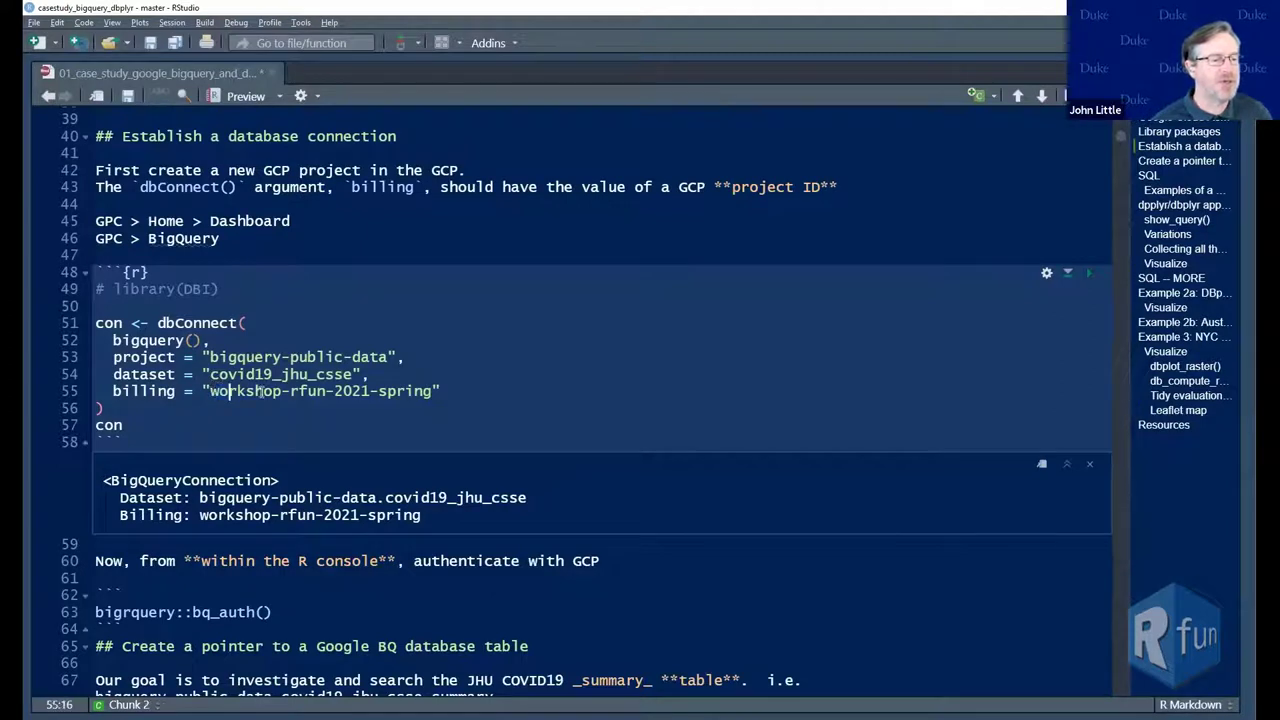
{"action": "left_click_drag", "start_coordinate": [210, 391], "coordinate": [432, 391]}
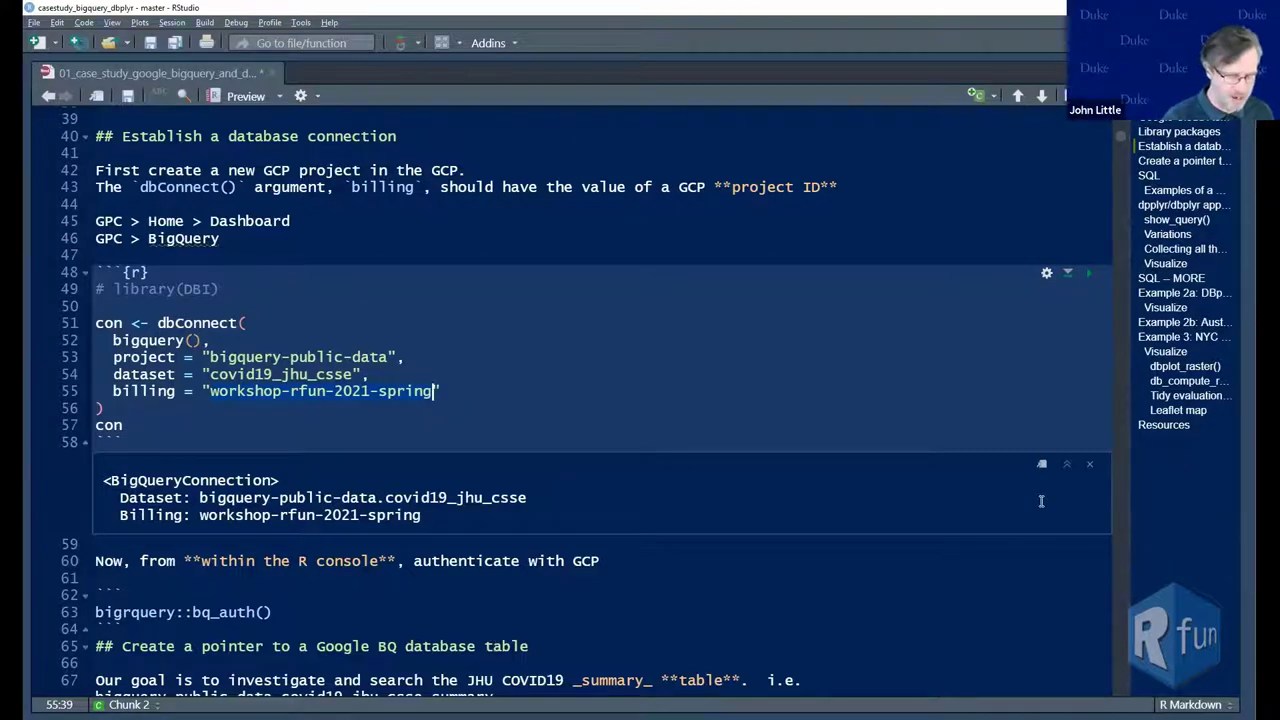
Restore the full pane layout with the console, environment and project files alongside the R Markdown document
{"action": "key", "text": "ctrl+shift+1"}
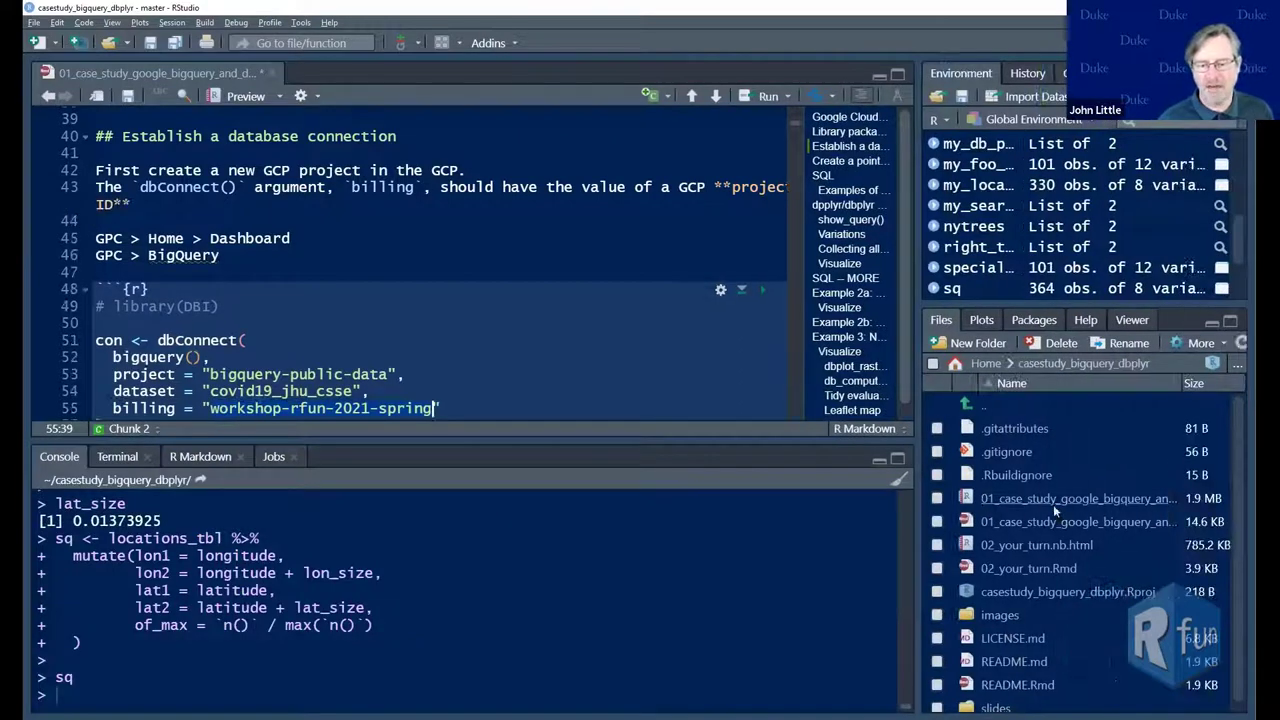
Open 02_your_turn.Rmd, expand the editor over the console, and show the dbConnect chunk with blank dataset and billing arguments
{"action": "left_click", "coordinate": [1028, 561]}
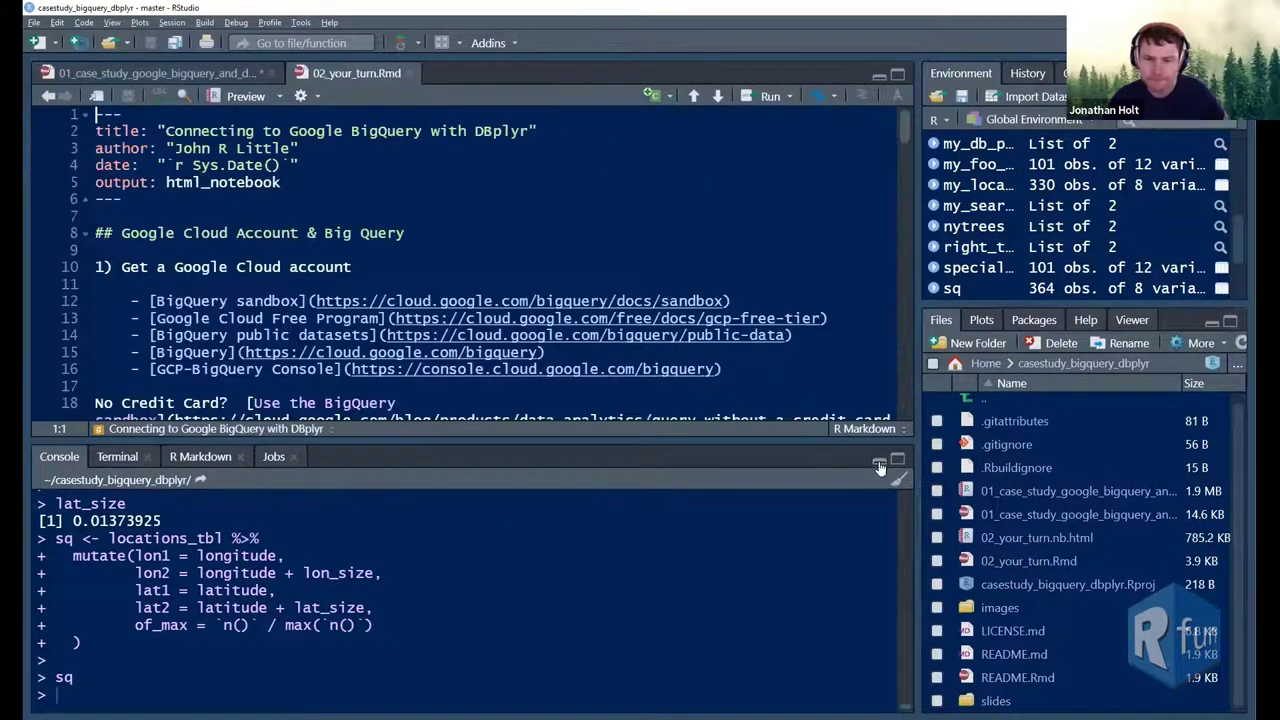
{"action": "left_click", "coordinate": [880, 461]}
{"action": "scroll", "coordinate": [560, 402], "scroll_direction": "down", "scroll_amount": 5}
{"action": "scroll", "coordinate": [560, 402], "scroll_direction": "down", "scroll_amount": 9}
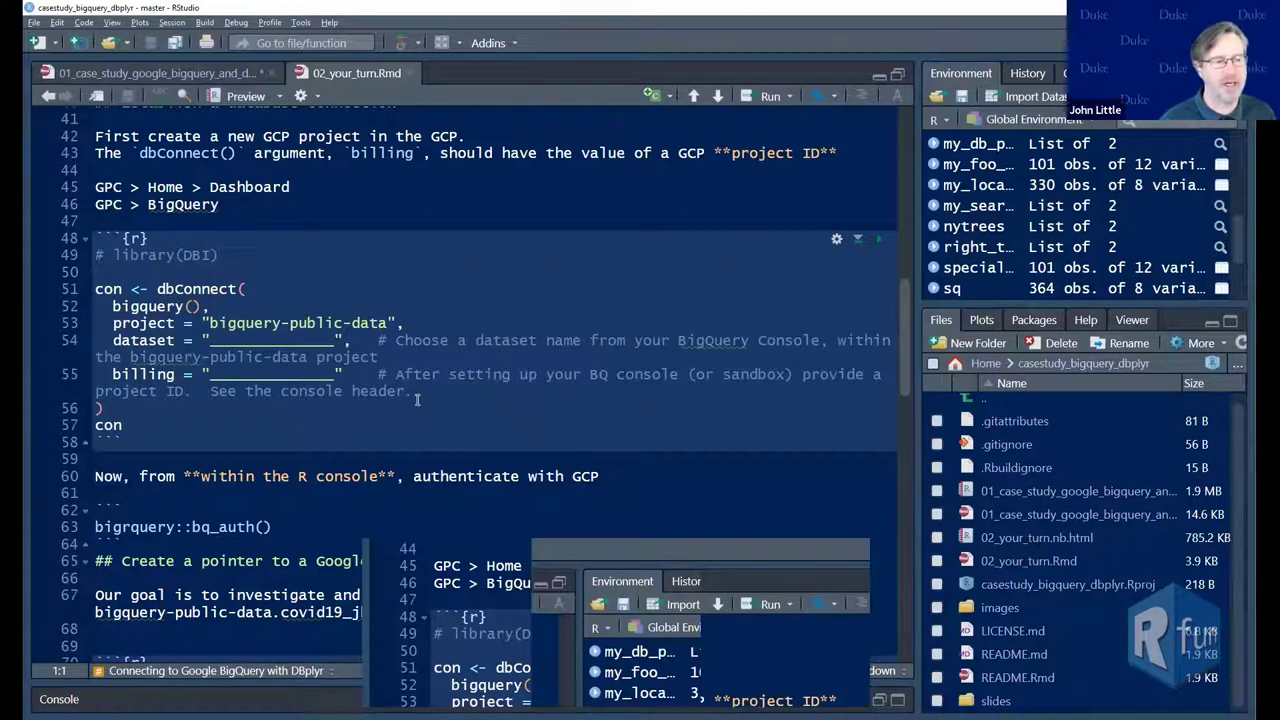
Return to the case study document, then switch to the BigQuery SQL workspace in Chrome and open the project selector
{"action": "left_click", "coordinate": [149, 71]}
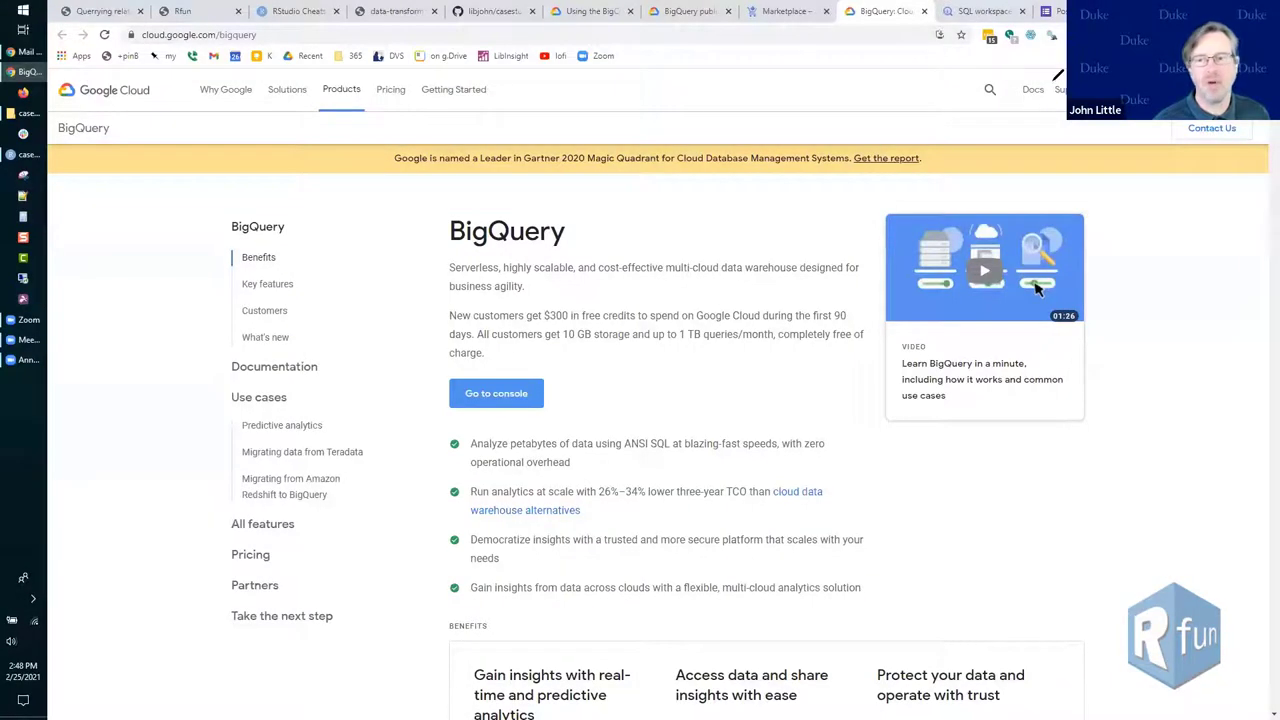
{"action": "left_click", "coordinate": [985, 12]}
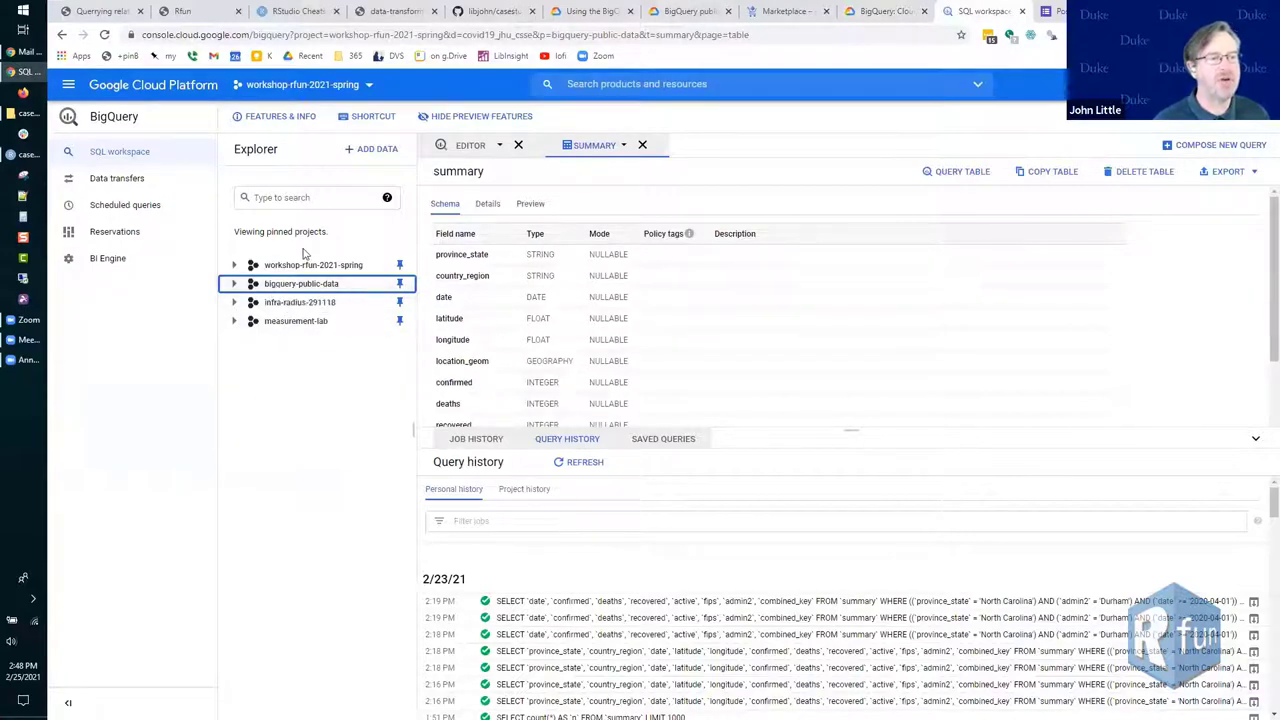
{"action": "left_click", "coordinate": [365, 84]}
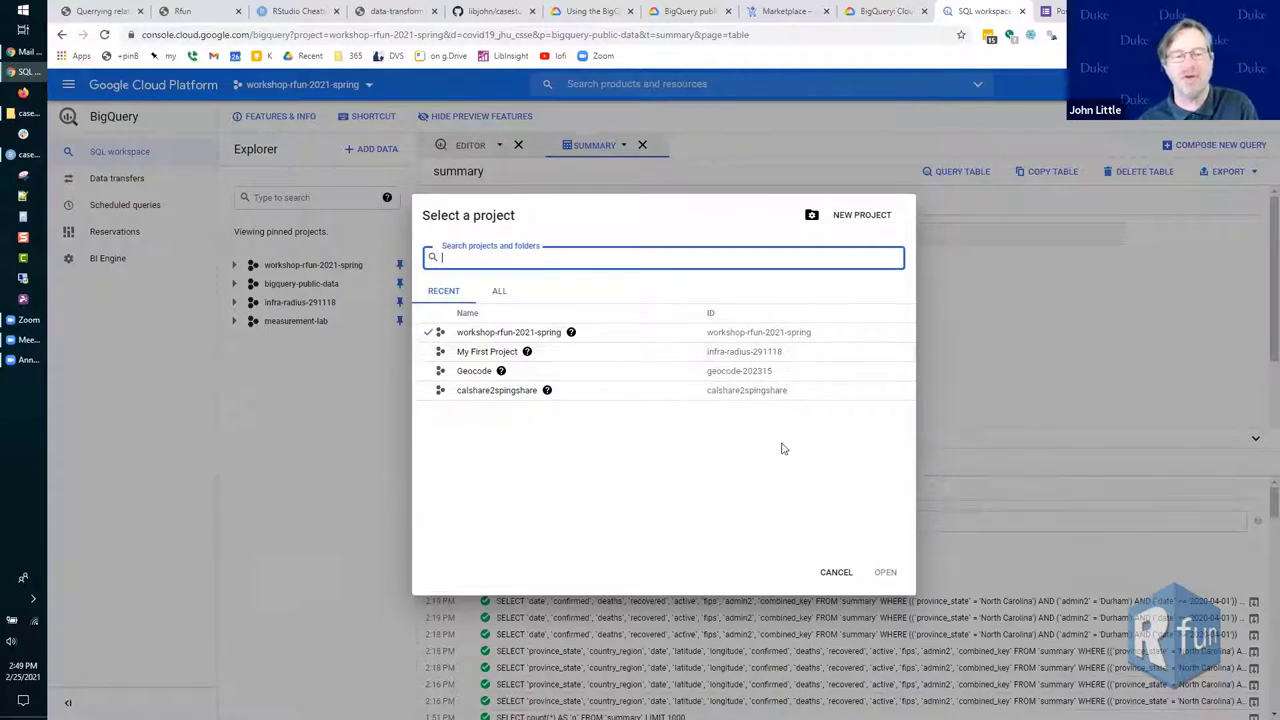
Compare the project IDs with the billing value in RStudio's dbConnect call, then return to BigQuery and dismiss the project selector
{"action": "key", "text": "alt+Tab"}
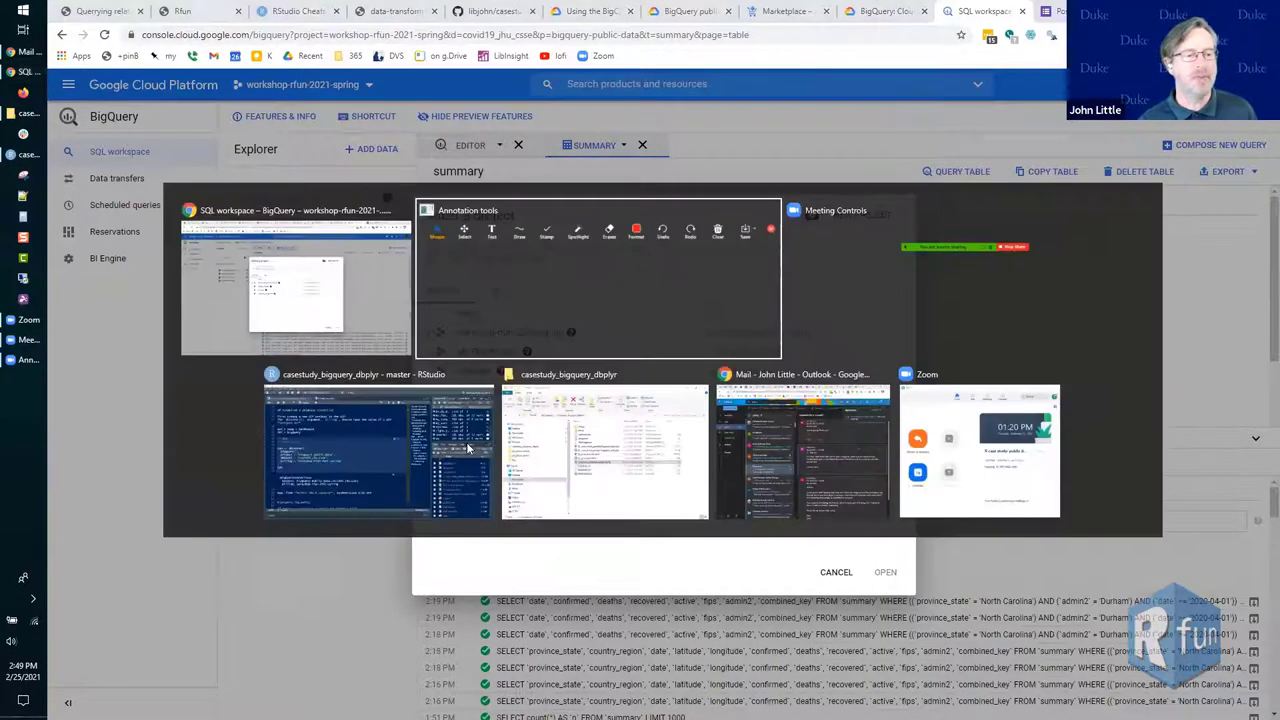
{"action": "key", "text": "alt+Tab"}
{"action": "key", "text": "alt+Tab"}
{"action": "left_click", "coordinate": [470, 447]}
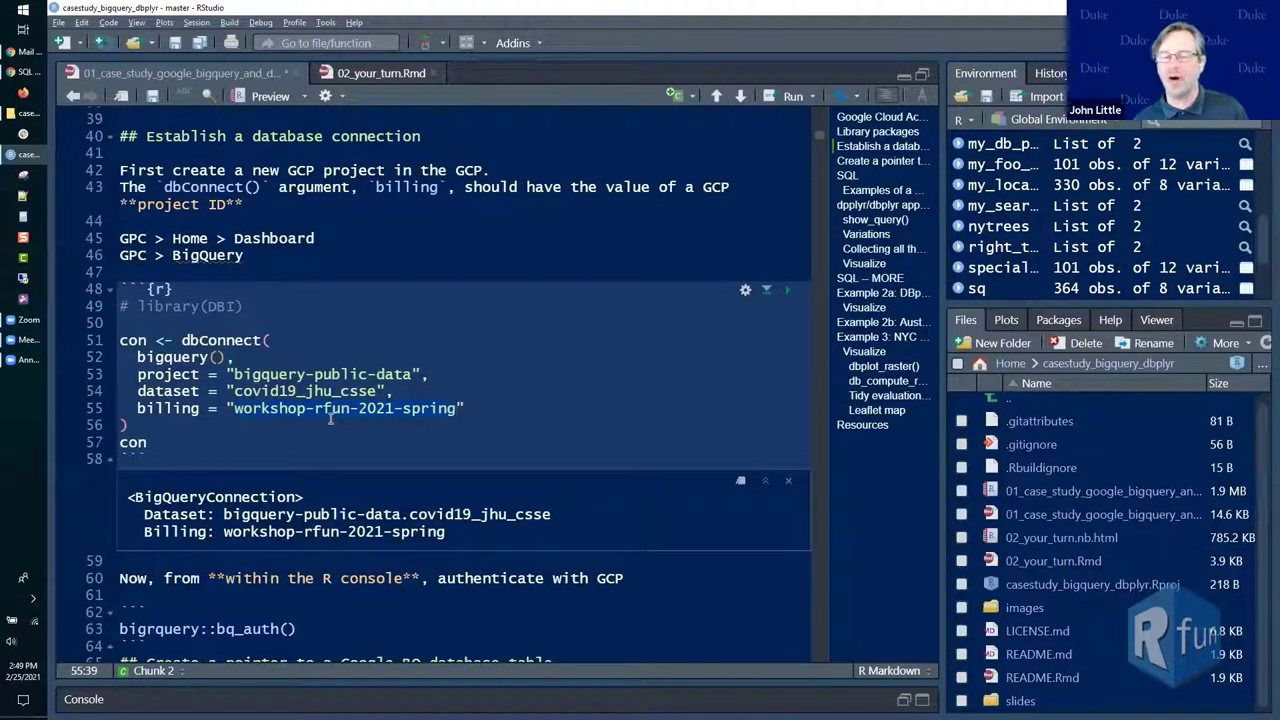
{"action": "key", "text": "alt+Tab"}
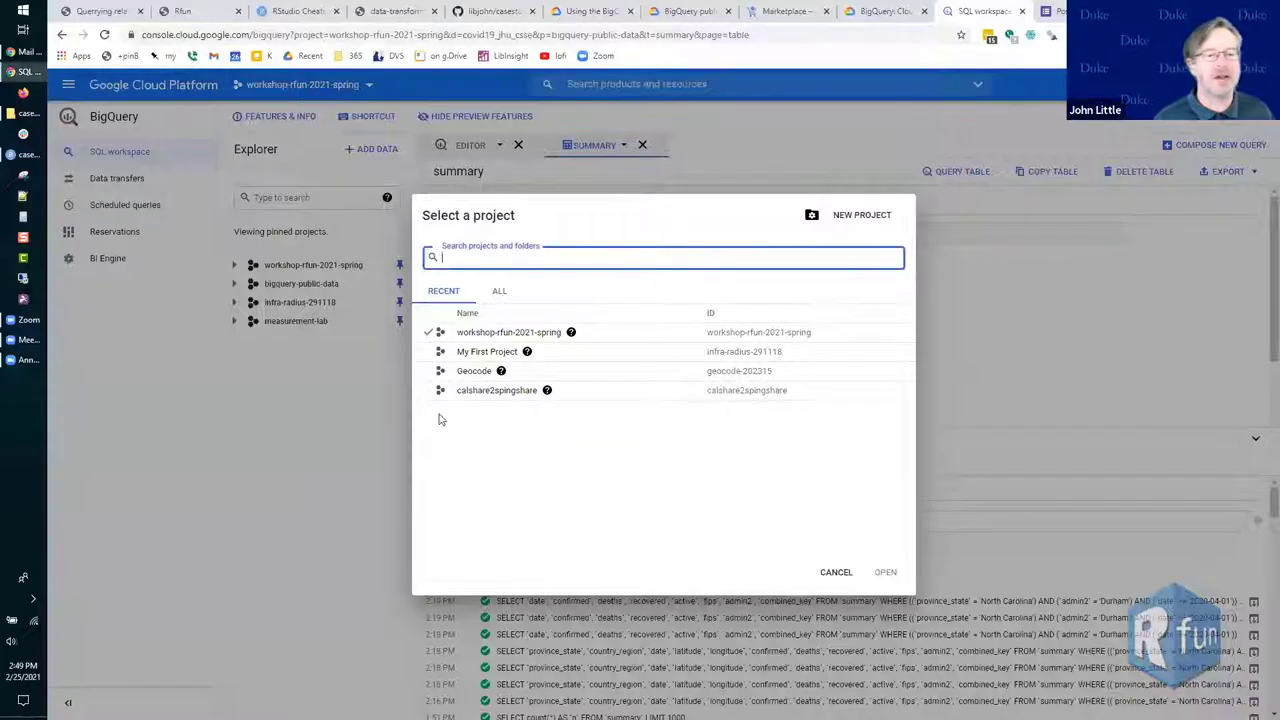
{"action": "left_click", "coordinate": [833, 572]}
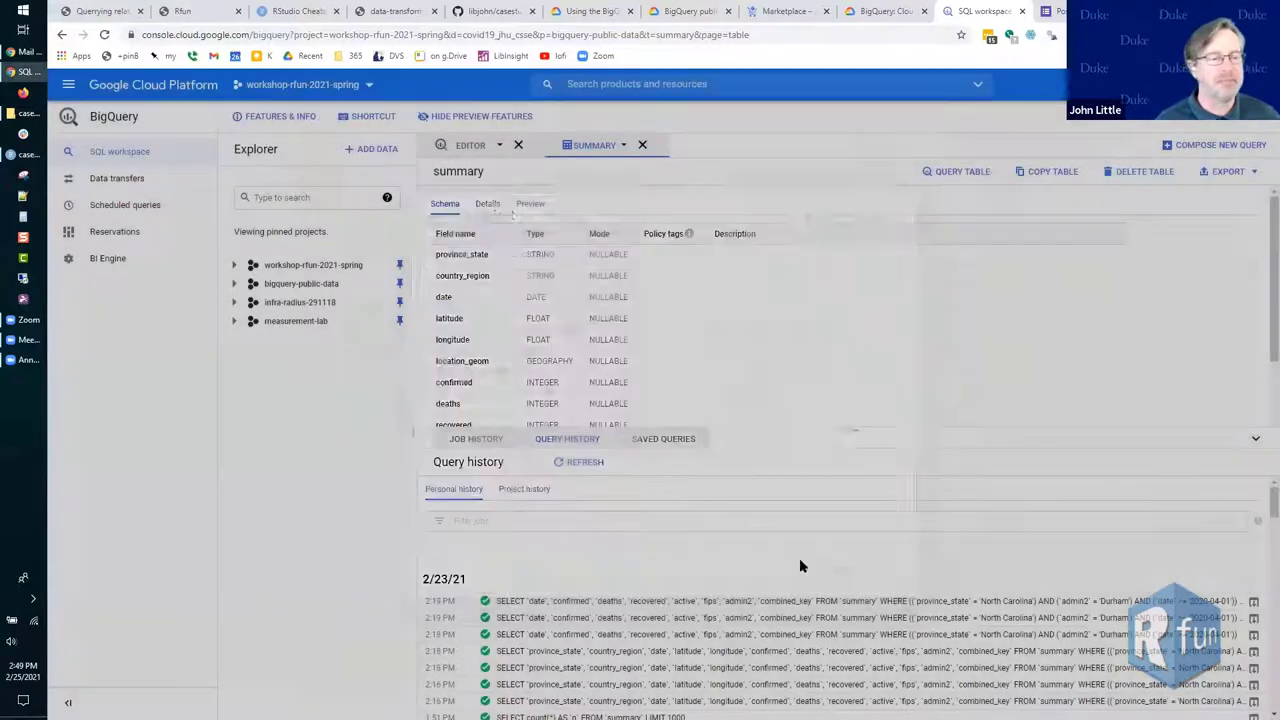
Expand the bigquery-public-data project and its baseball dataset, and browse the available public datasets
{"action": "left_click", "coordinate": [236, 287]}
{"action": "scroll", "coordinate": [288, 328], "scroll_direction": "down", "scroll_amount": 3}
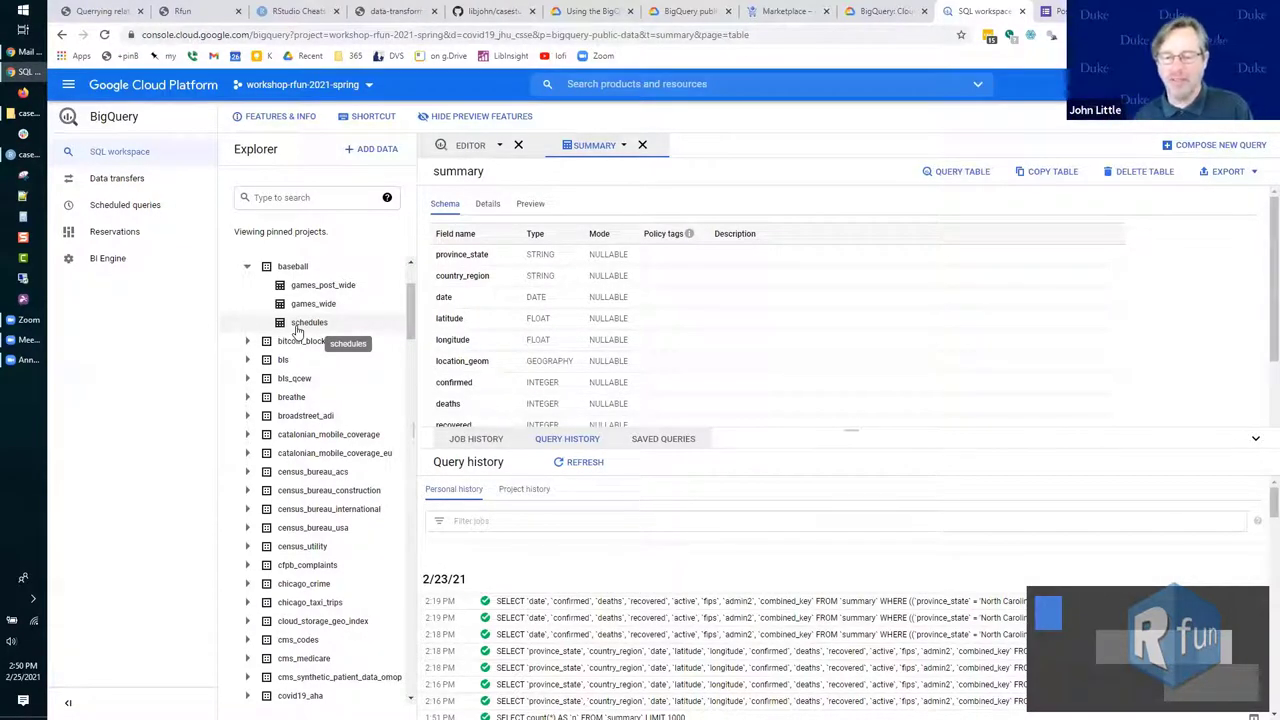
{"action": "scroll", "coordinate": [296, 330], "scroll_direction": "up", "scroll_amount": 1}
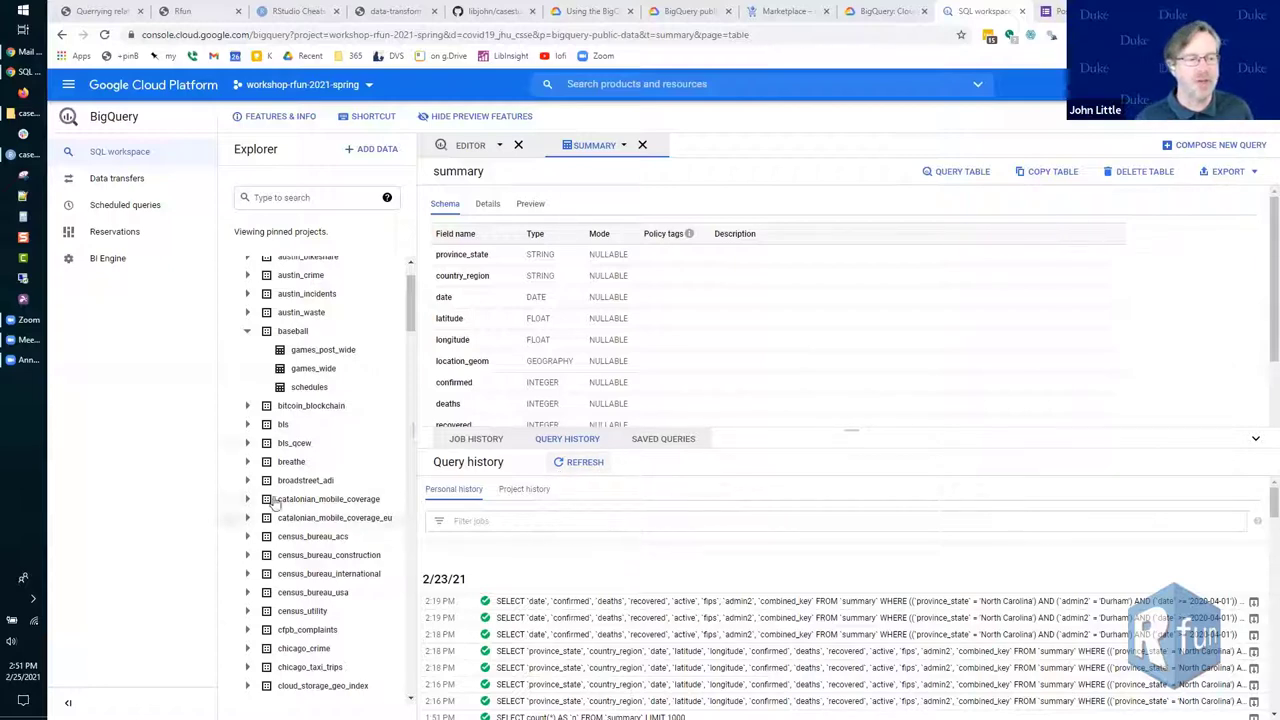
{"action": "scroll", "coordinate": [335, 457], "scroll_direction": "down", "scroll_amount": 6}
{"action": "scroll", "coordinate": [322, 457], "scroll_direction": "up", "scroll_amount": 7}
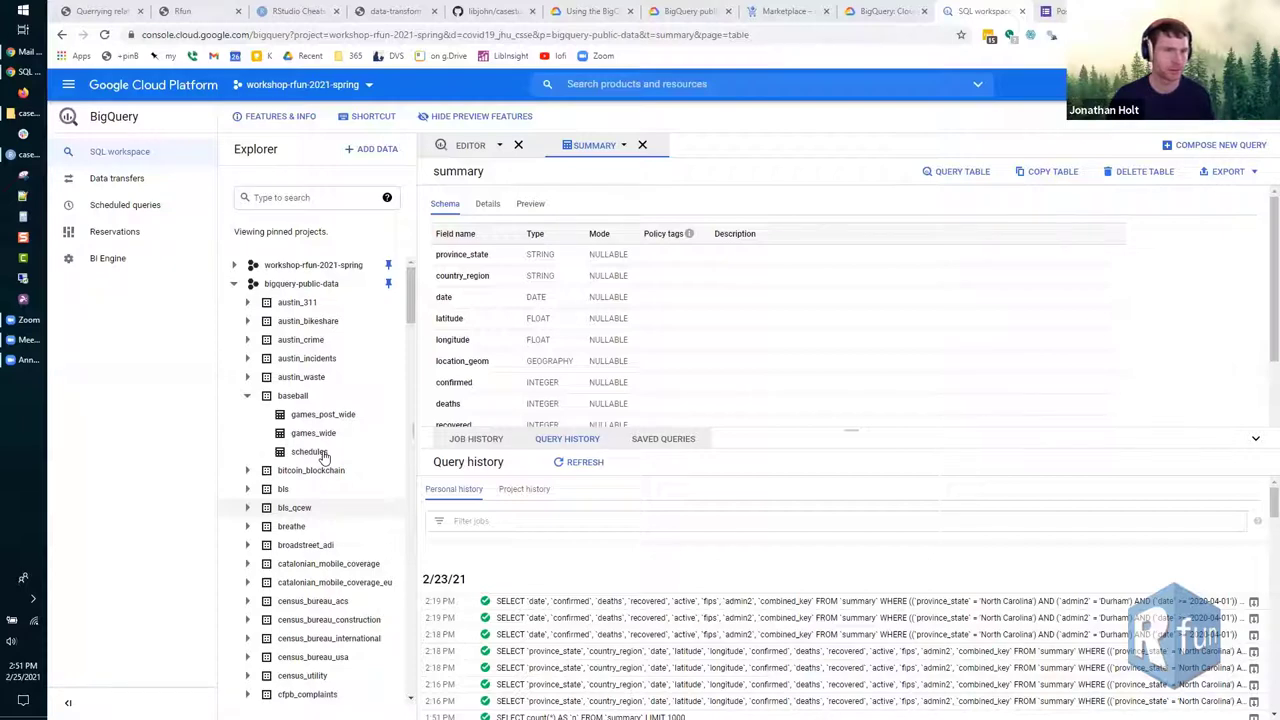
Load the Databases using R site, db.rstudio.com, in a new browser tab
{"action": "key", "text": "alt+Tab"}
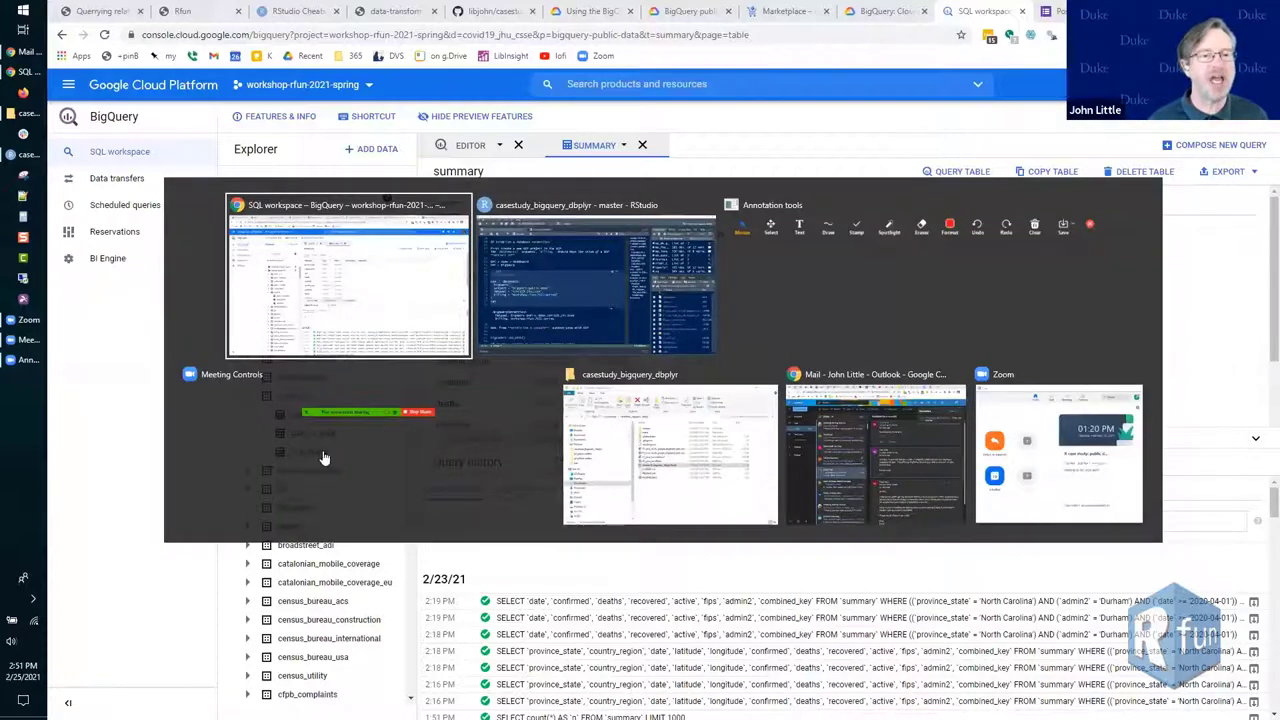
{"action": "key", "text": "ctrl+t"}
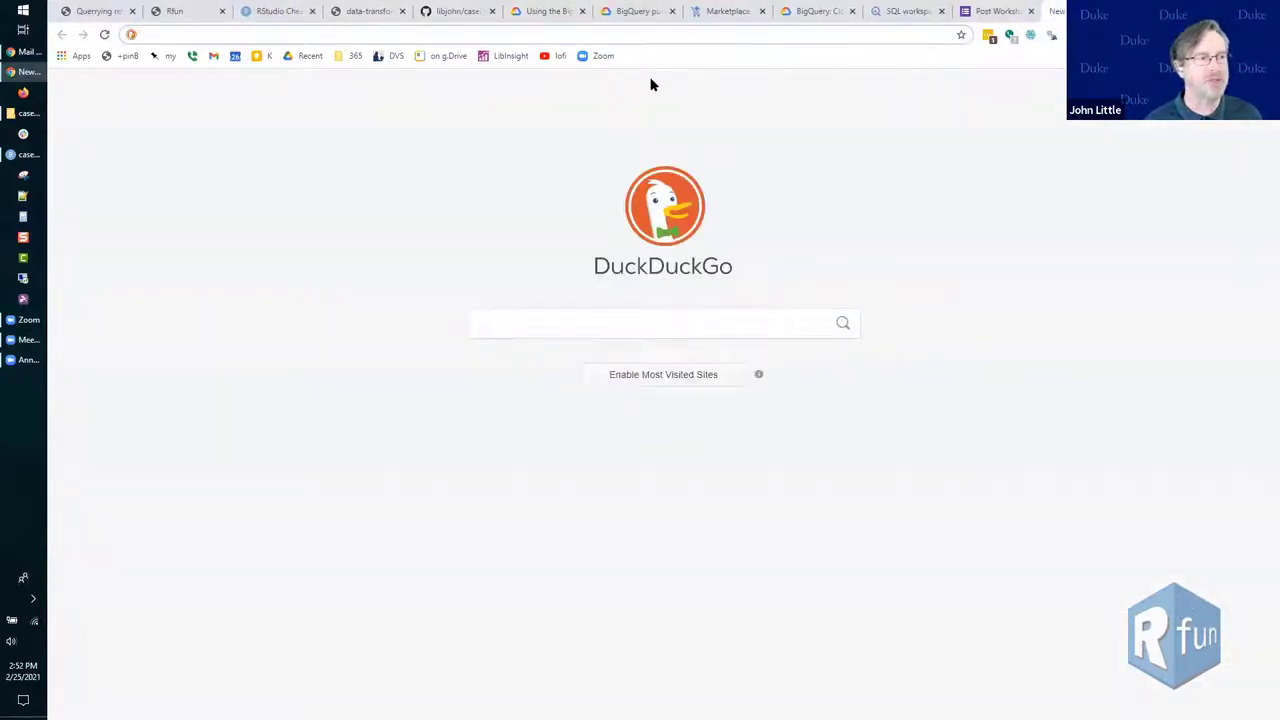
{"action": "type", "text": "db"}
{"action": "key", "text": "Return"}
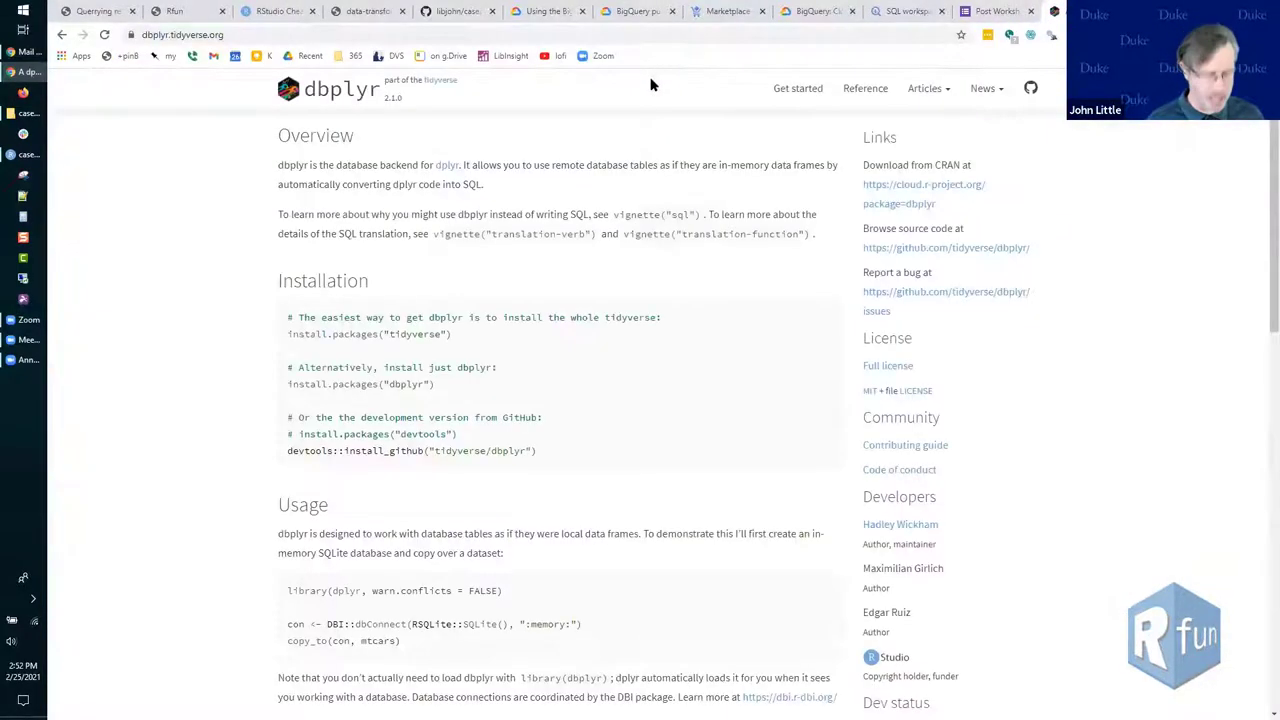
{"action": "key", "text": "ctrl+l"}
{"action": "type", "text": "db"}
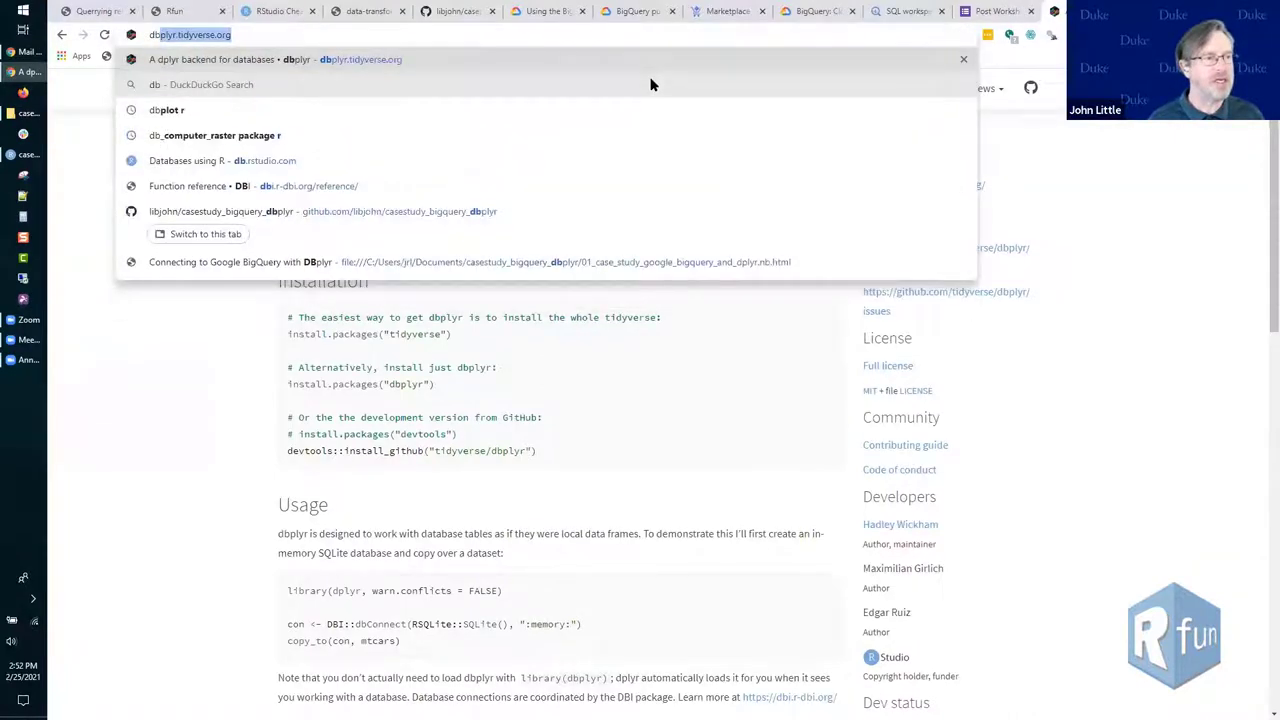
{"action": "key", "text": "Down"}
{"action": "key", "text": "Down"}
{"action": "key", "text": "Down"}
{"action": "key", "text": "Down"}
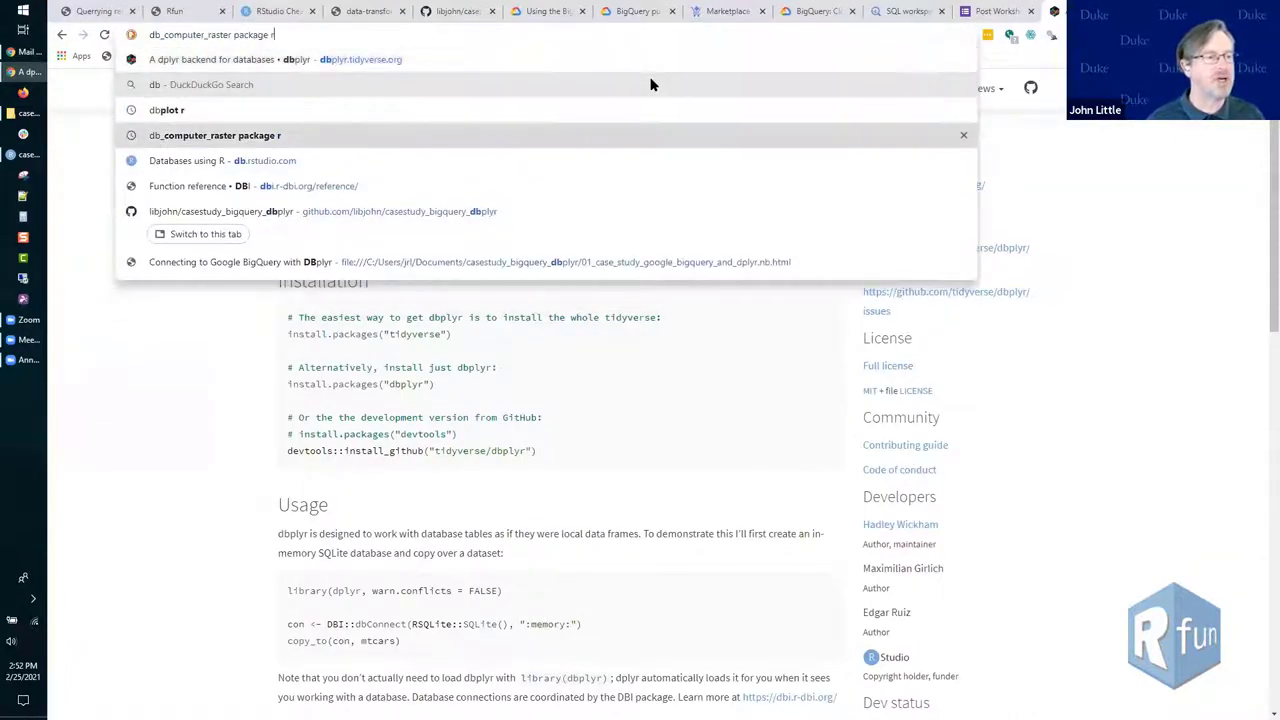
{"action": "key", "text": "Return"}
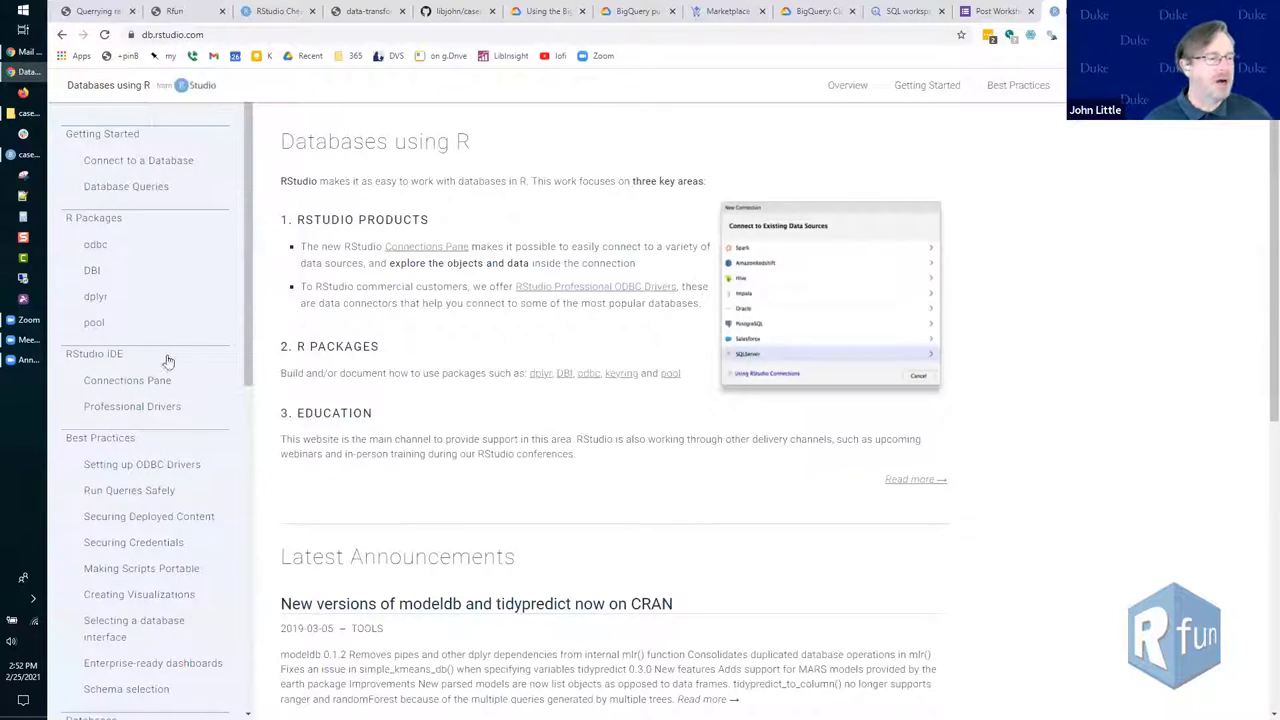
Look through the site's navigation for the R Packages, Best Practices and Databases topics, including the supported database systems
{"action": "scroll", "coordinate": [166, 363], "scroll_direction": "down", "scroll_amount": 3}
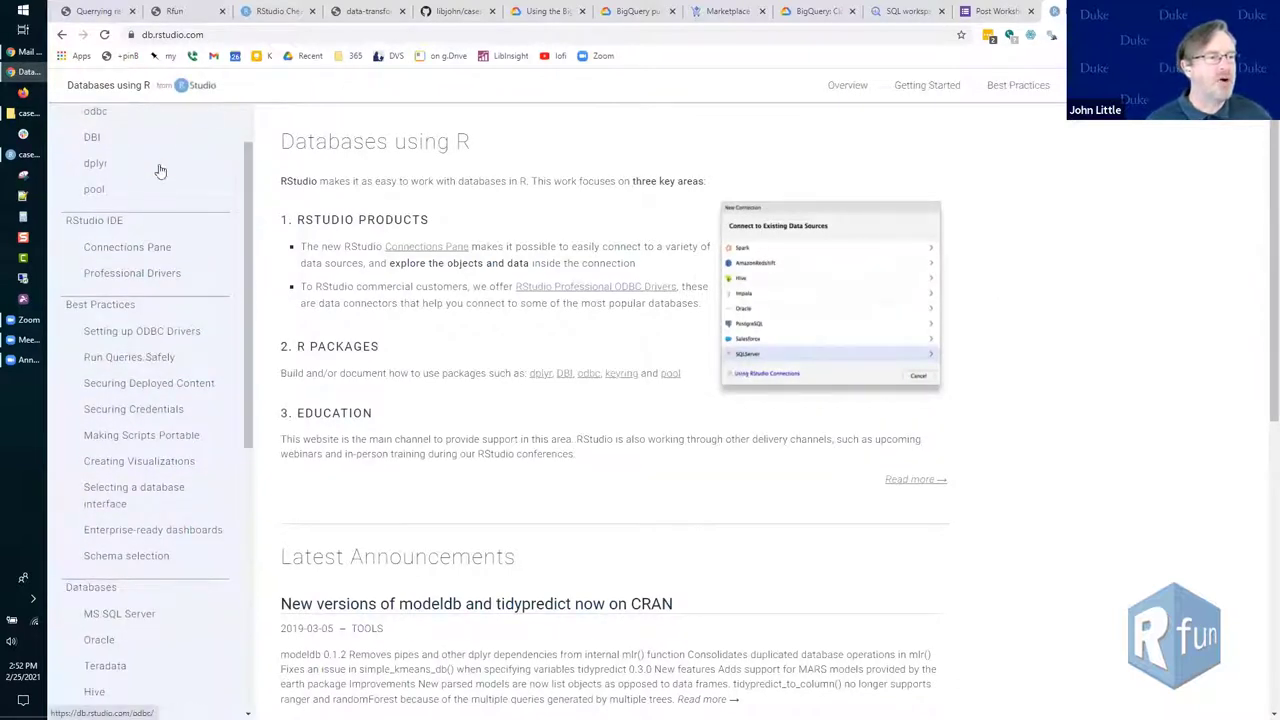
{"action": "scroll", "coordinate": [165, 170], "scroll_direction": "up", "scroll_amount": 3}
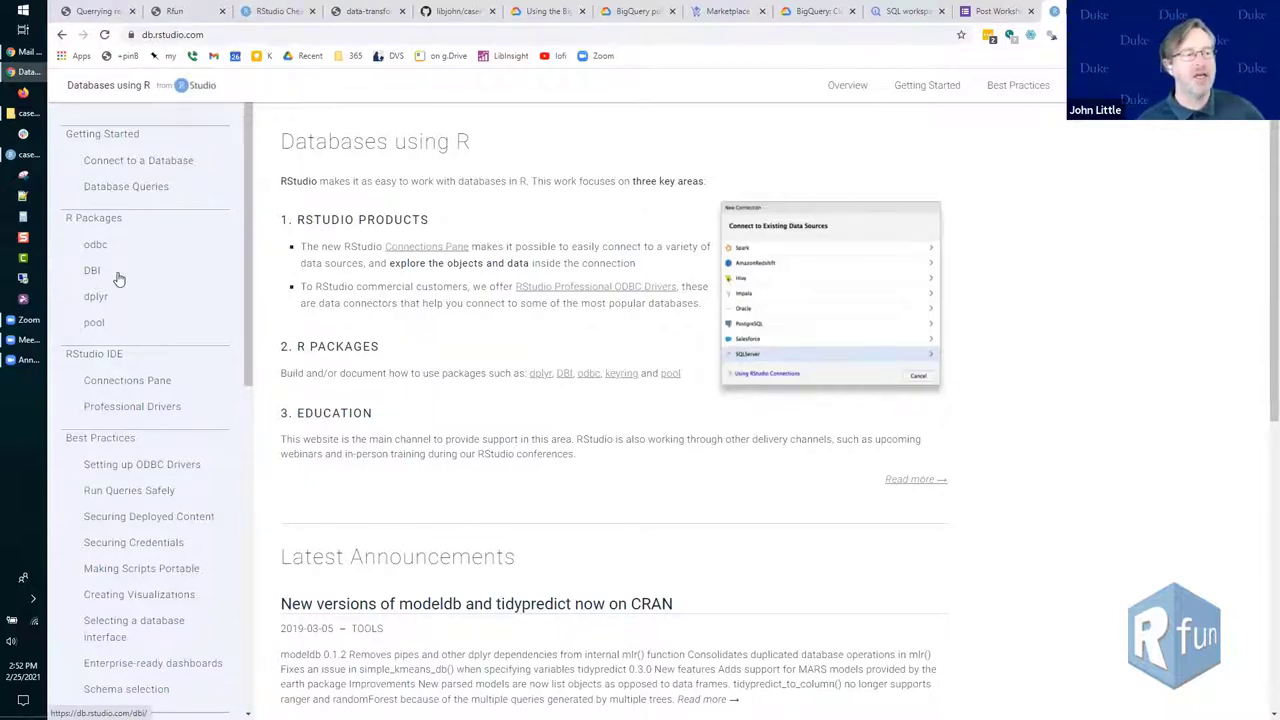
{"action": "scroll", "coordinate": [163, 300], "scroll_direction": "down", "scroll_amount": 3}
{"action": "scroll", "coordinate": [129, 394], "scroll_direction": "down", "scroll_amount": 3}
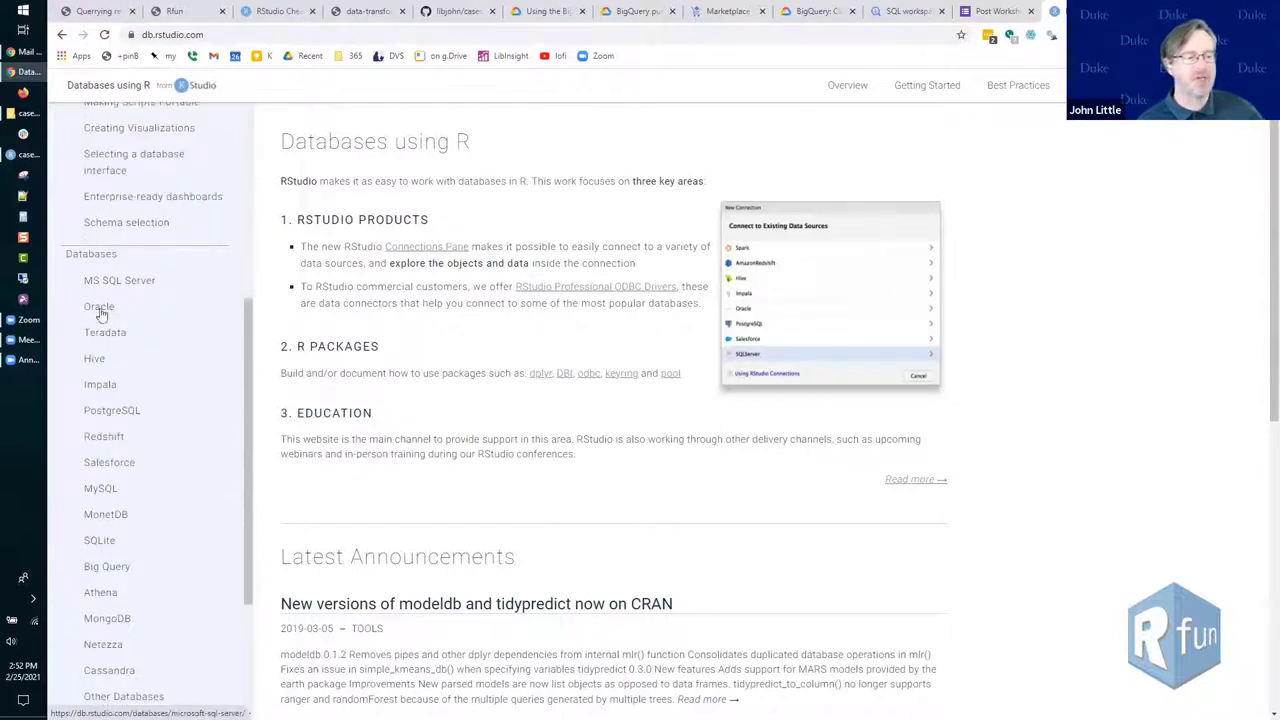
{"action": "scroll", "coordinate": [100, 388], "scroll_direction": "down", "scroll_amount": 2}
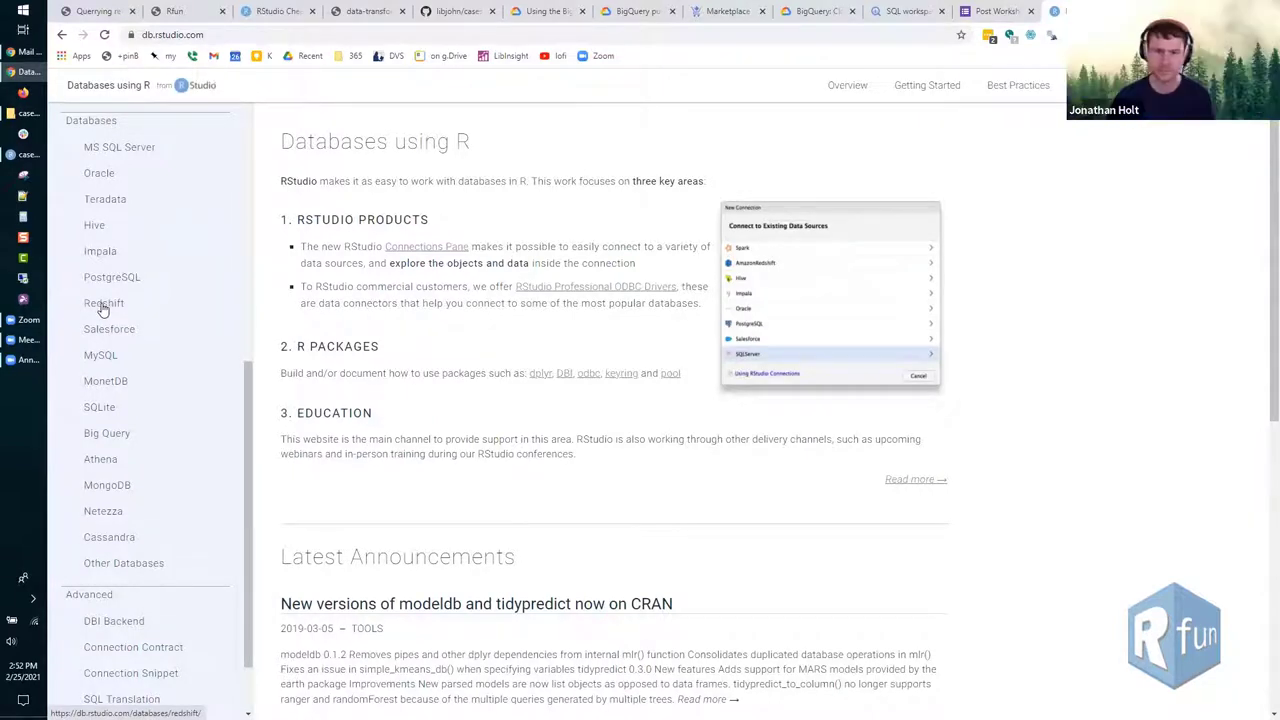
{"action": "scroll", "coordinate": [104, 300], "scroll_direction": "up", "scroll_amount": 2}
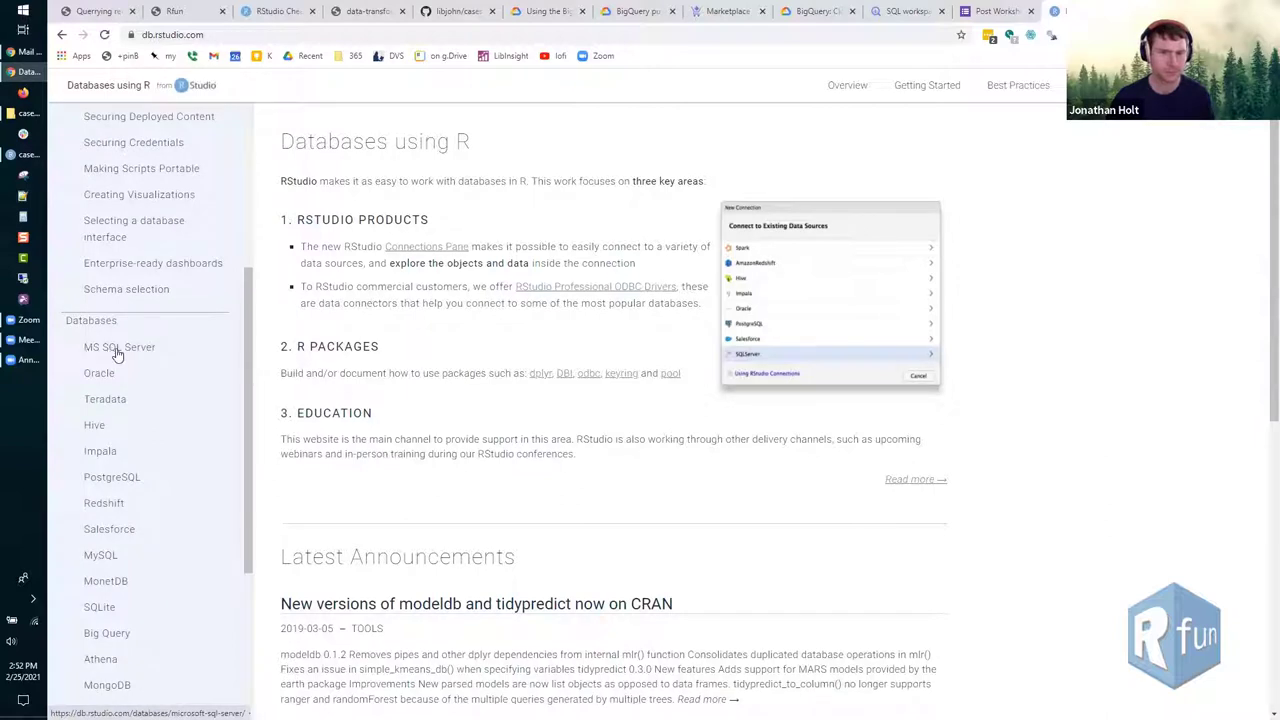